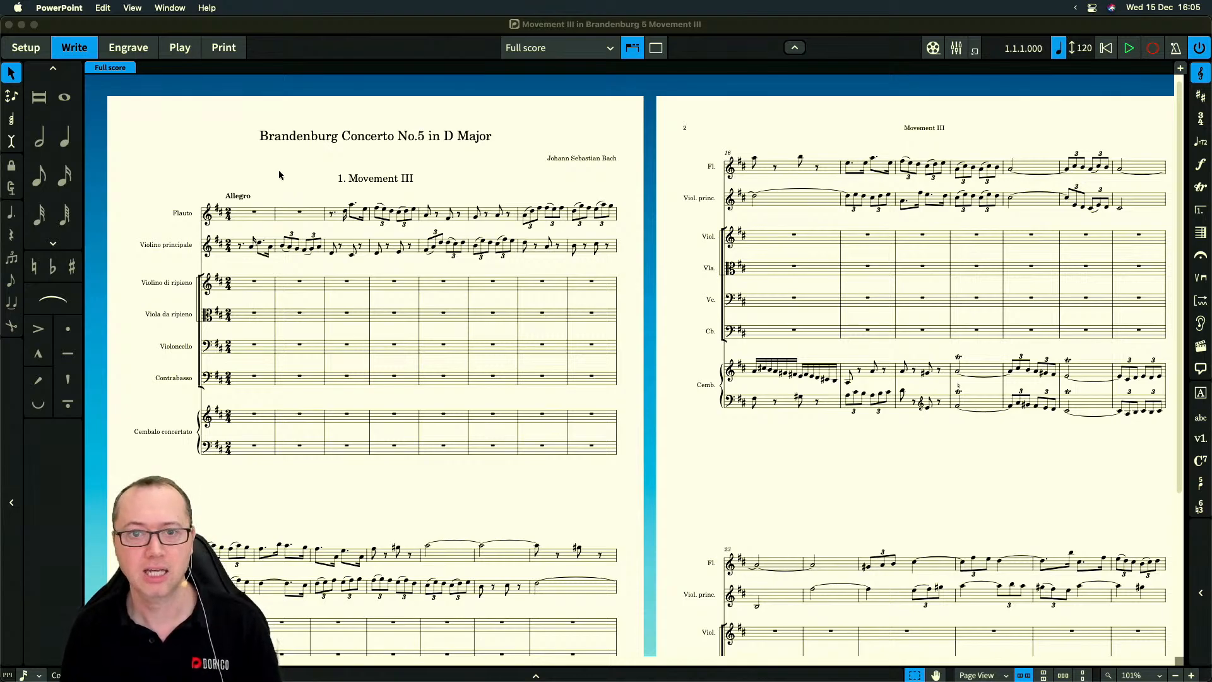
Open Layout Options, compare the page size settings of the Full score and Flute layouts, and close the dialog
left_click(279, 175)
key("super+shift+l")
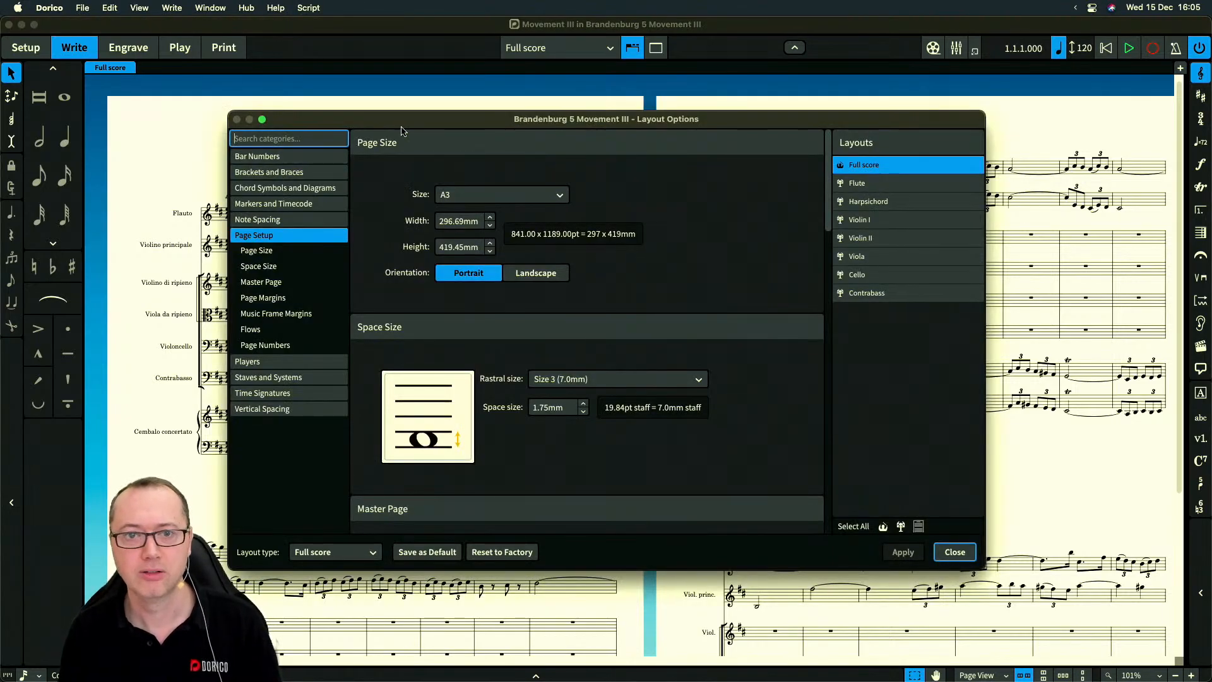
left_click_drag(407, 126, 561, 119)
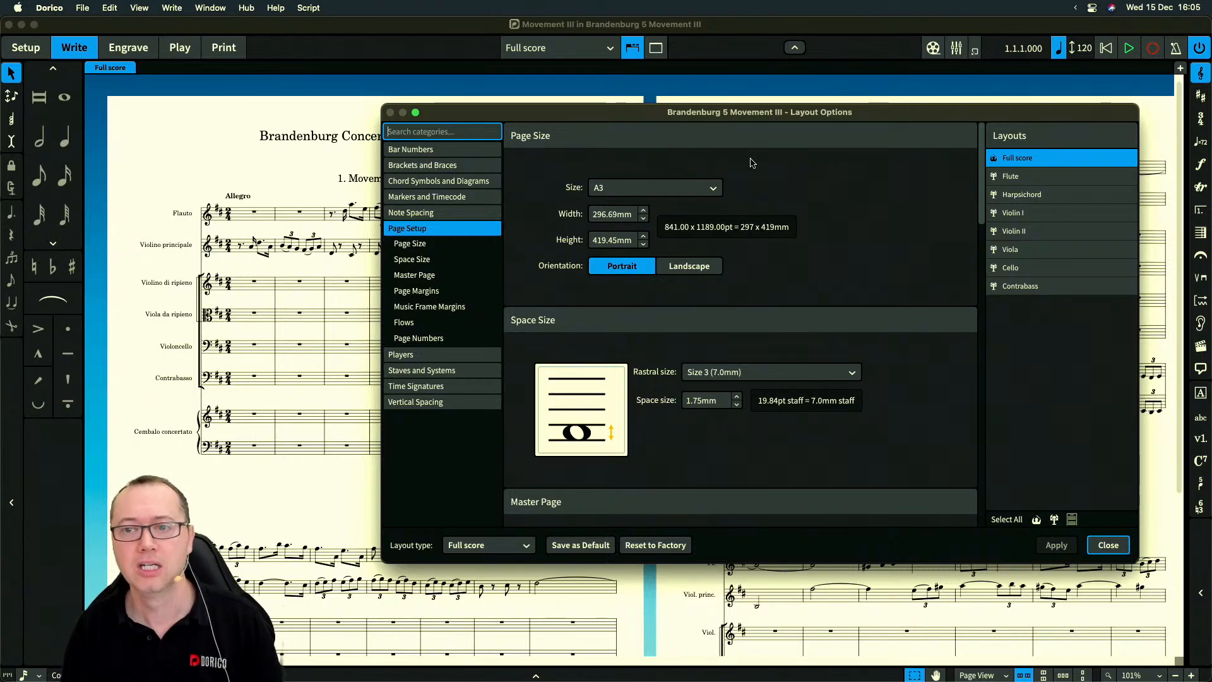
left_click(1048, 174)
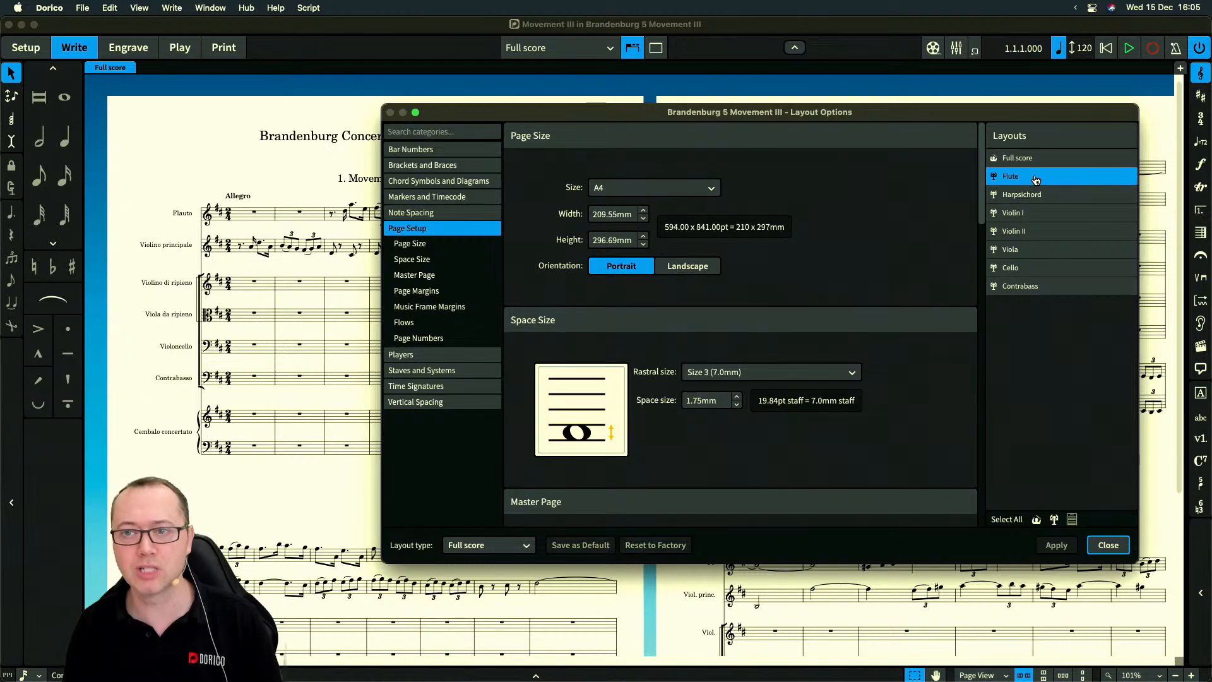
left_click(1034, 163)
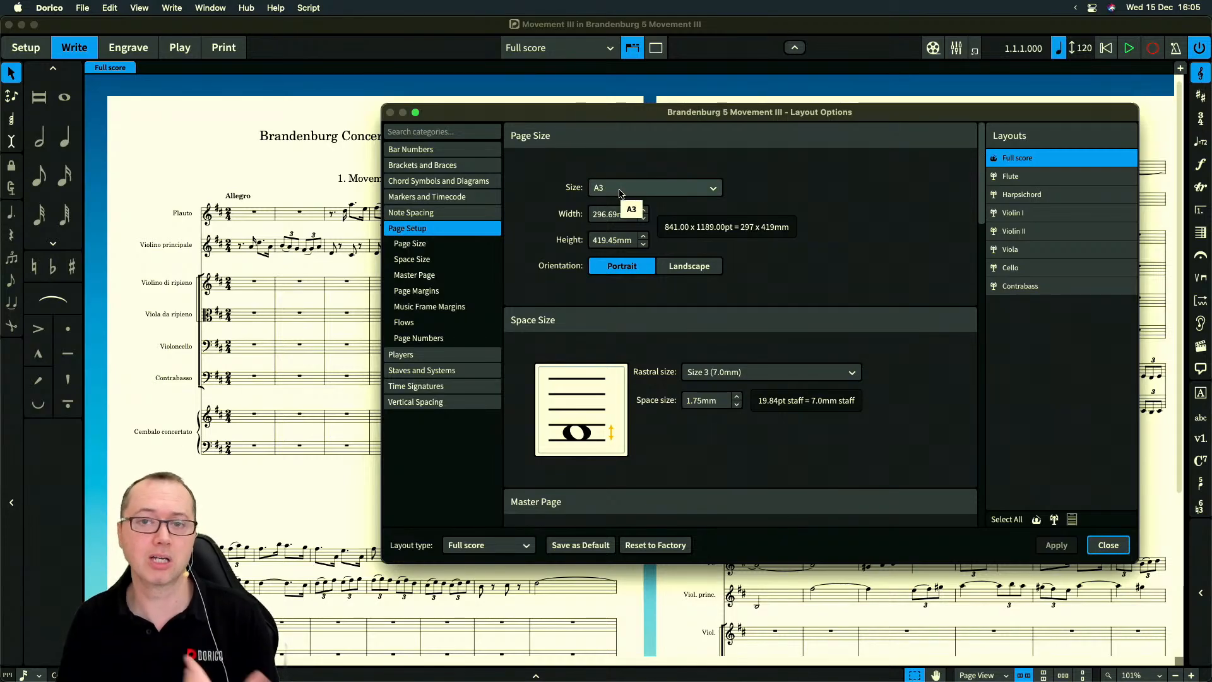
left_click(1015, 177)
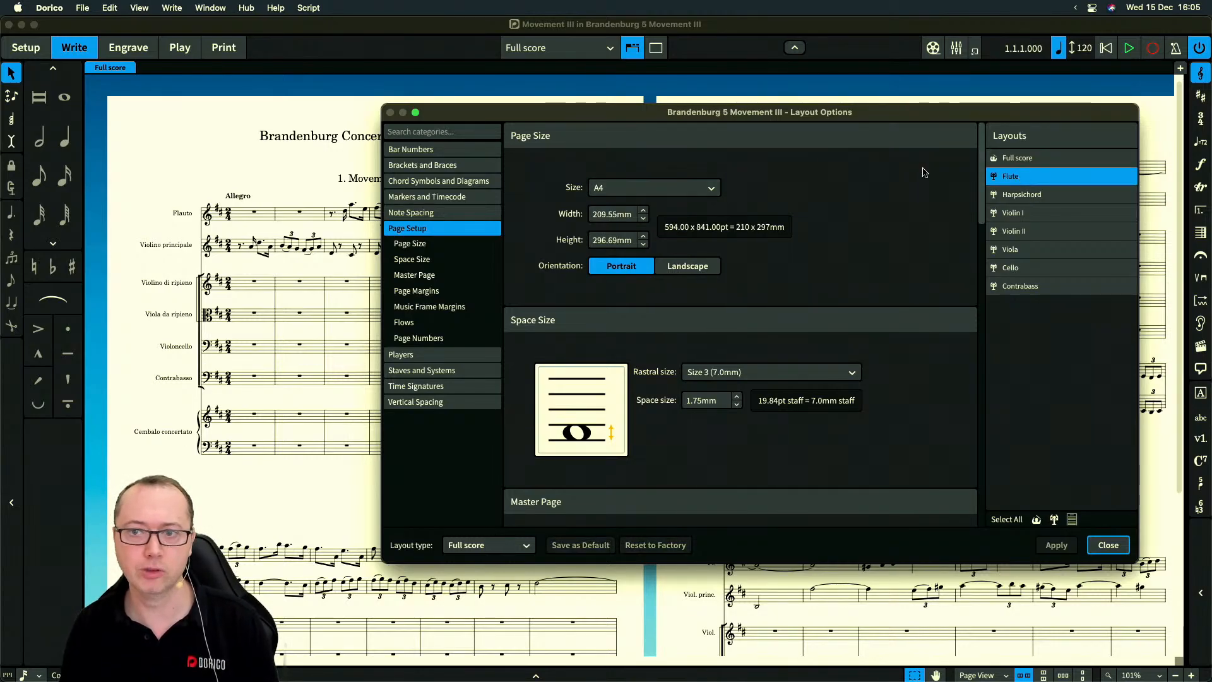
left_click(996, 159)
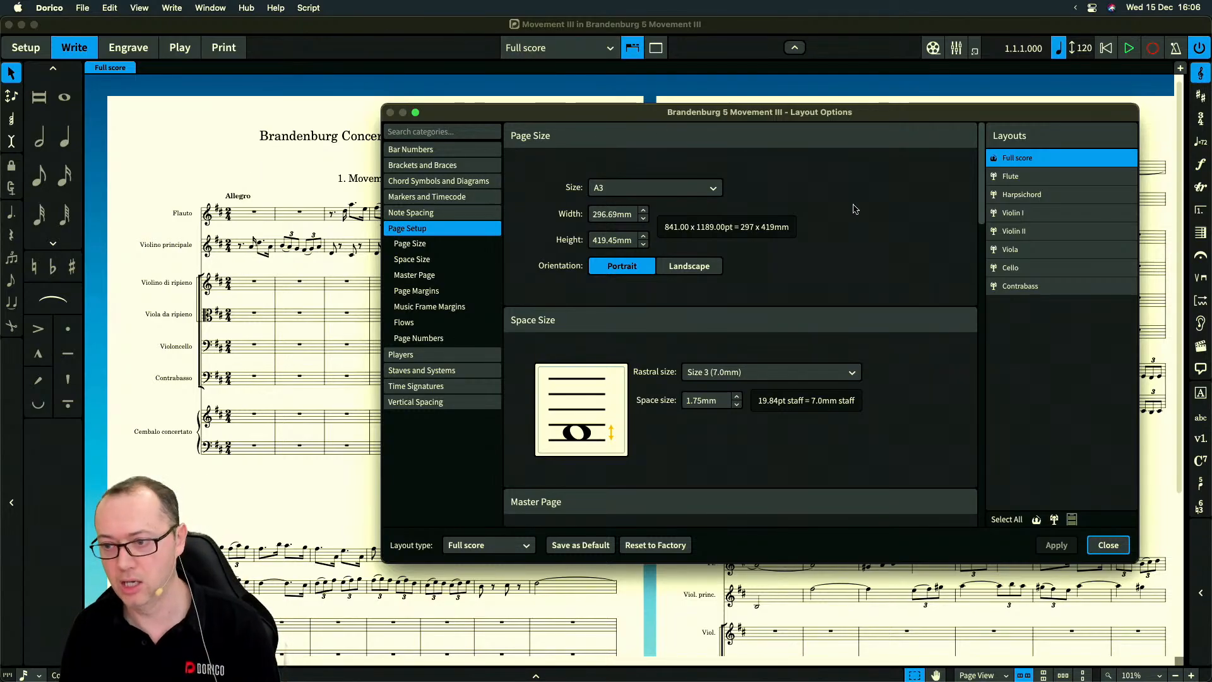
key("Escape")
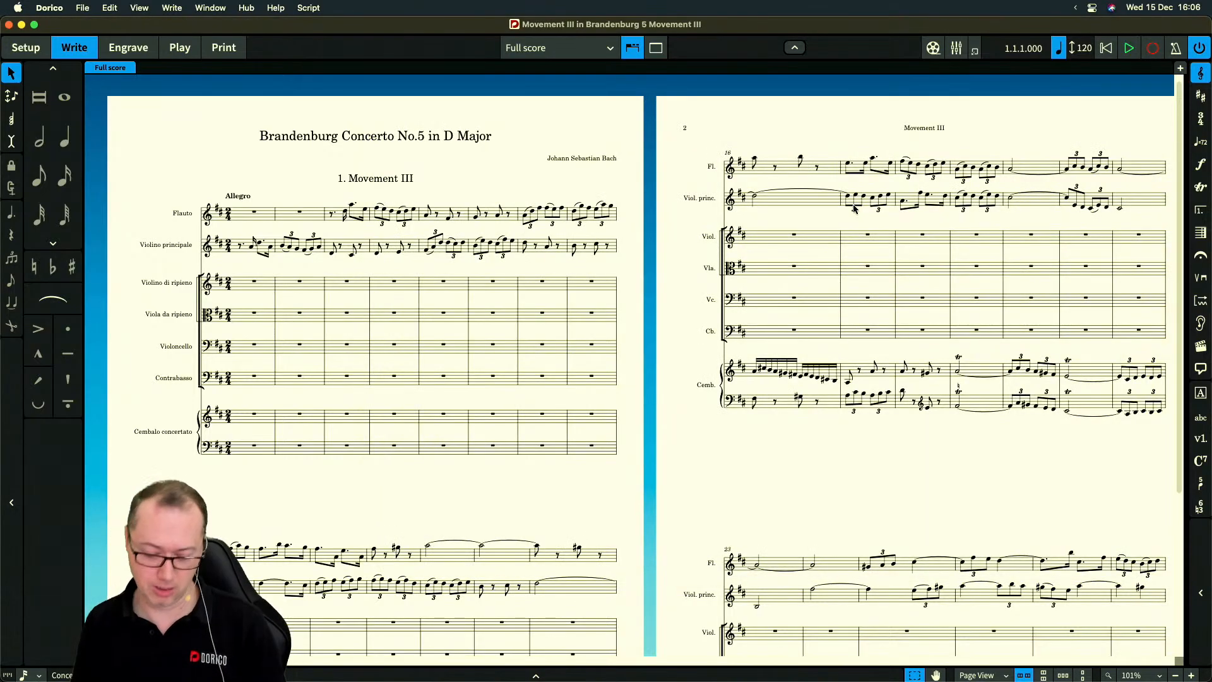
Open Preferences, review the choices for default paper size type and preferred unit of measurement, and close without changing them
key("super+comma")
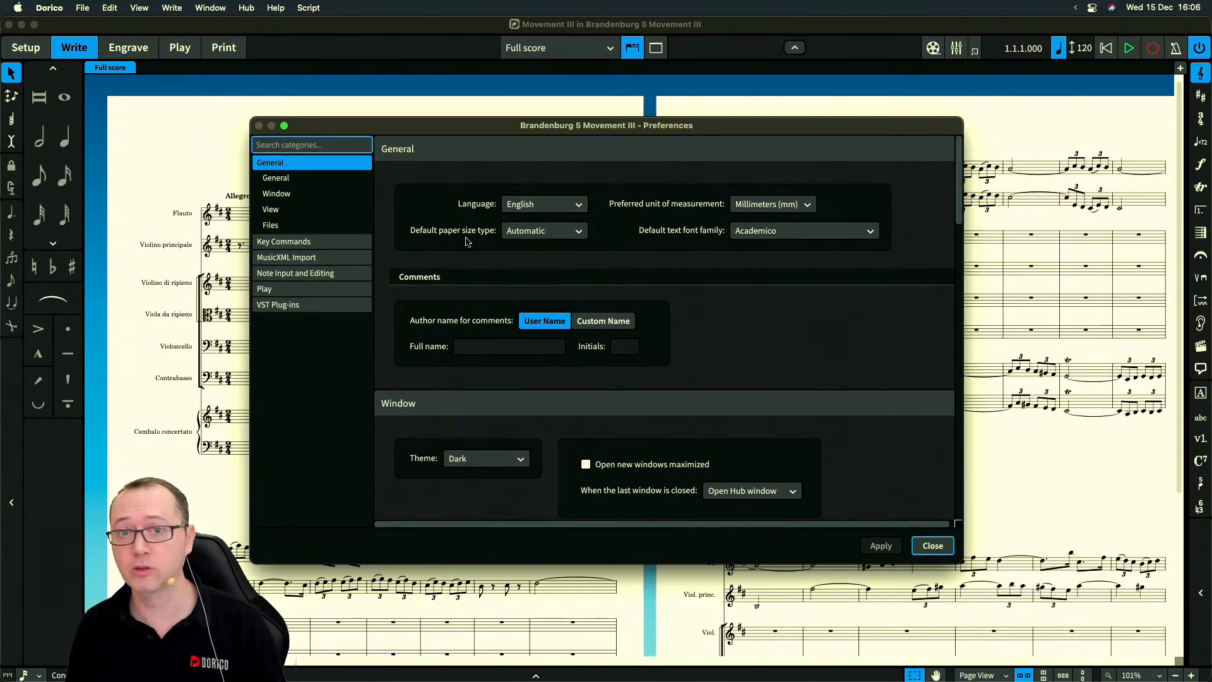
left_click(554, 234)
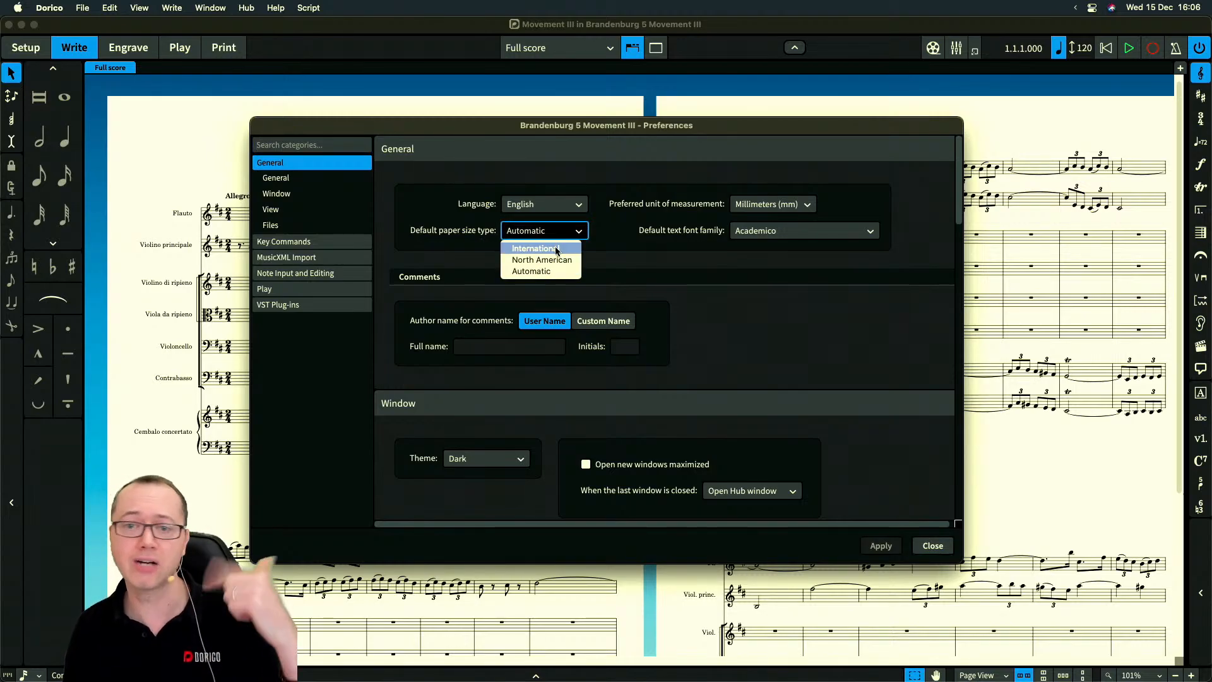
left_click(623, 261)
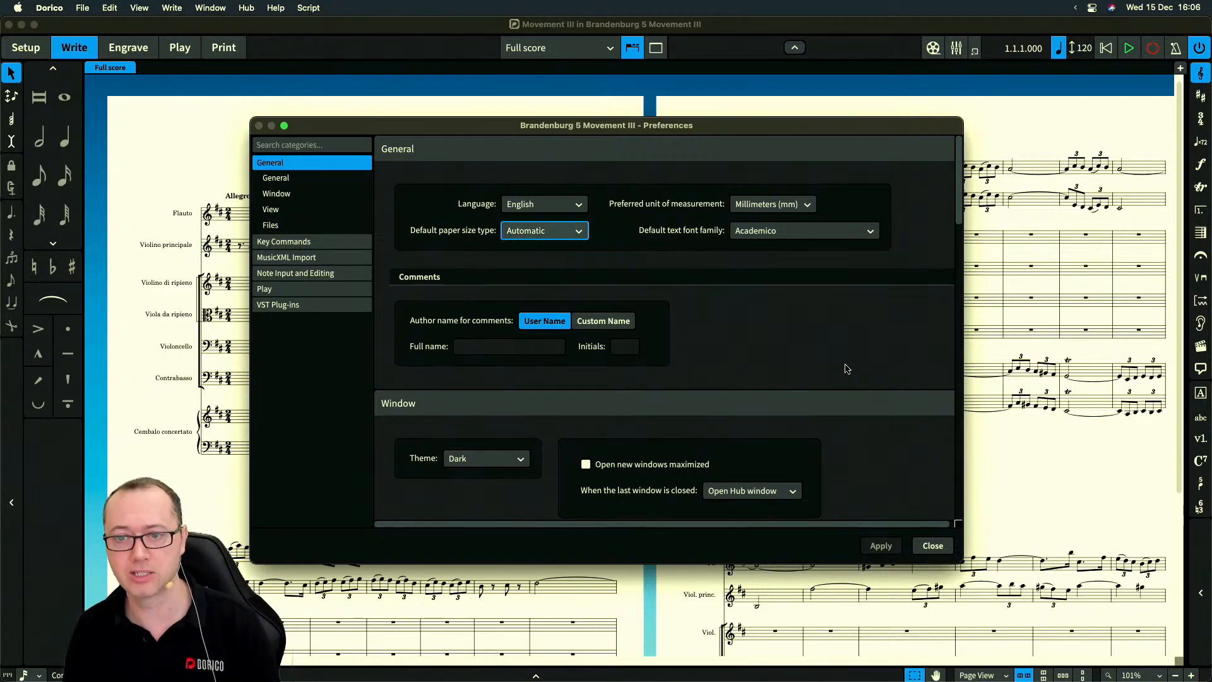
left_click(769, 209)
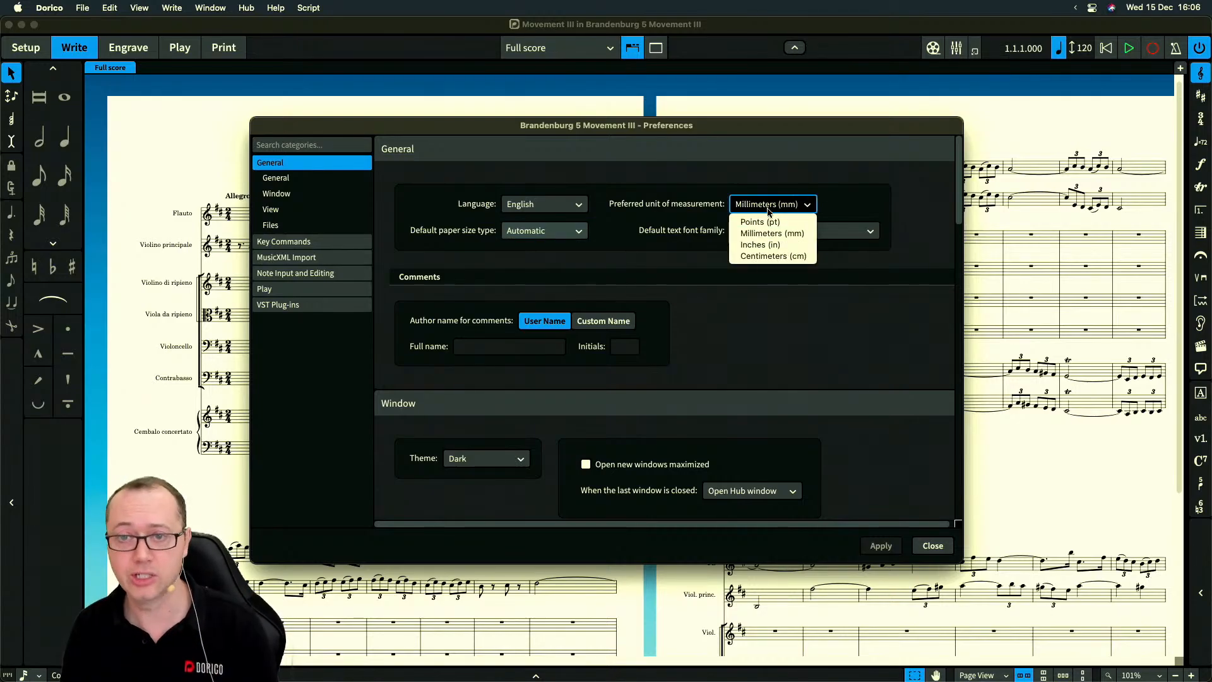
left_click(800, 301)
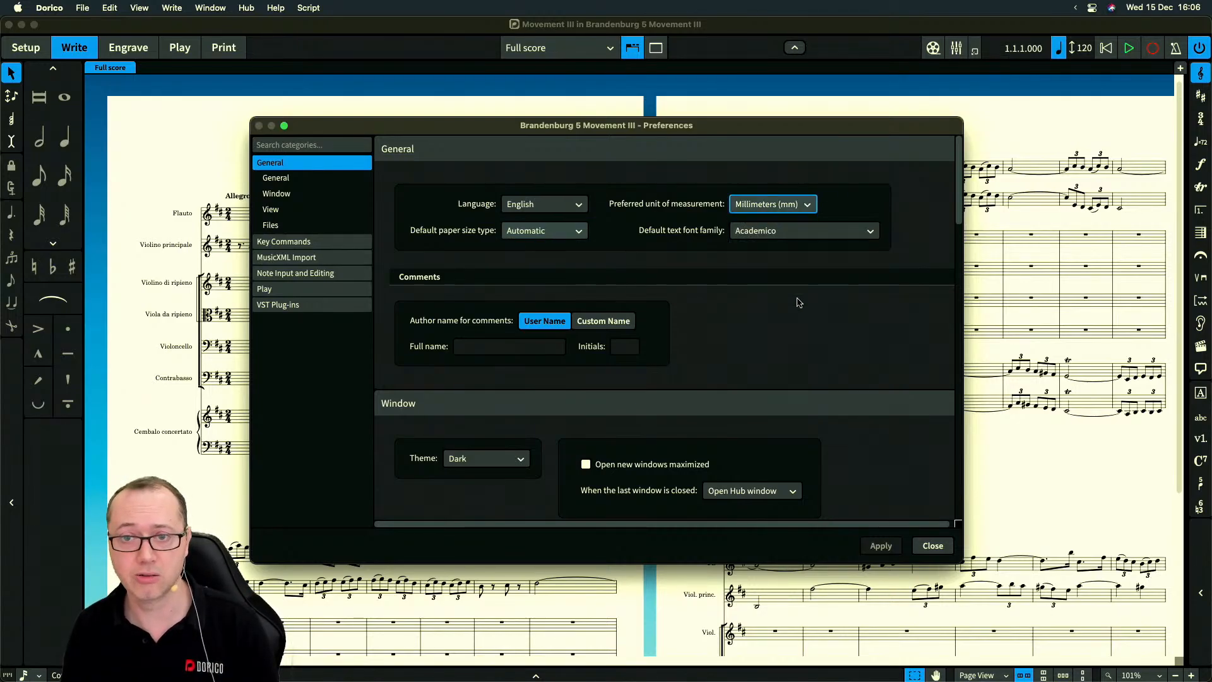
left_click(933, 546)
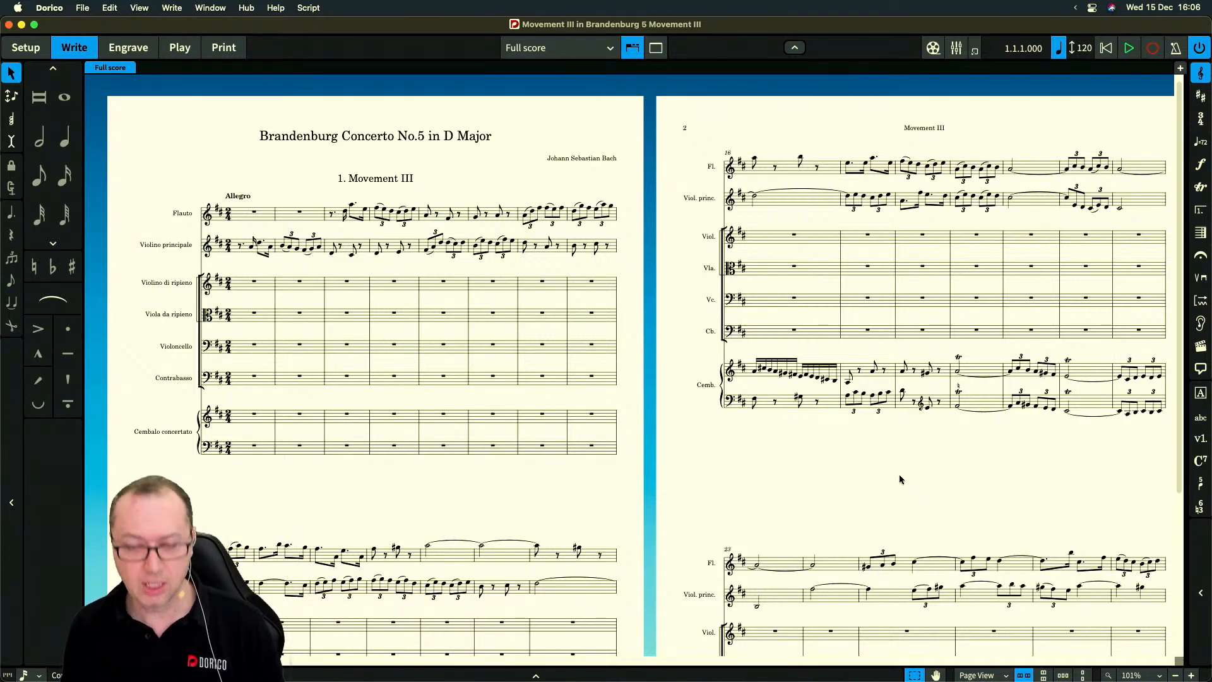
Reopen Layout Options and review the page size for the Flute, for all part layouts together, and for the Full score
key("super+shift+l")
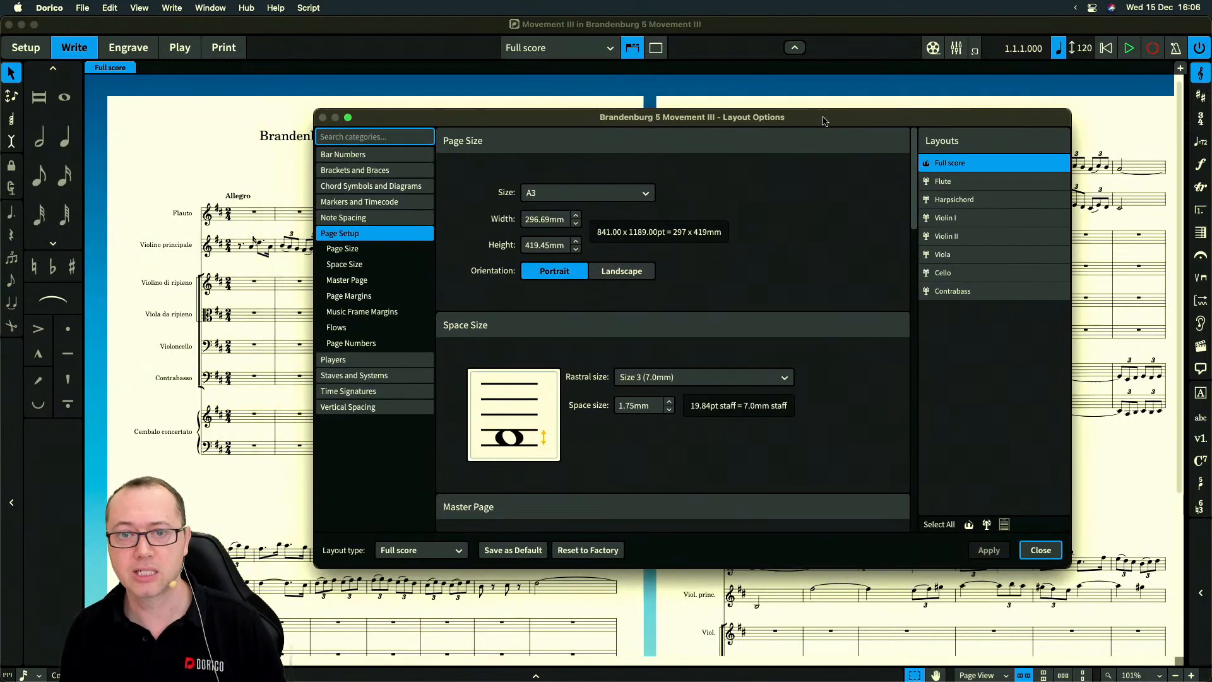
left_click_drag(824, 121, 866, 127)
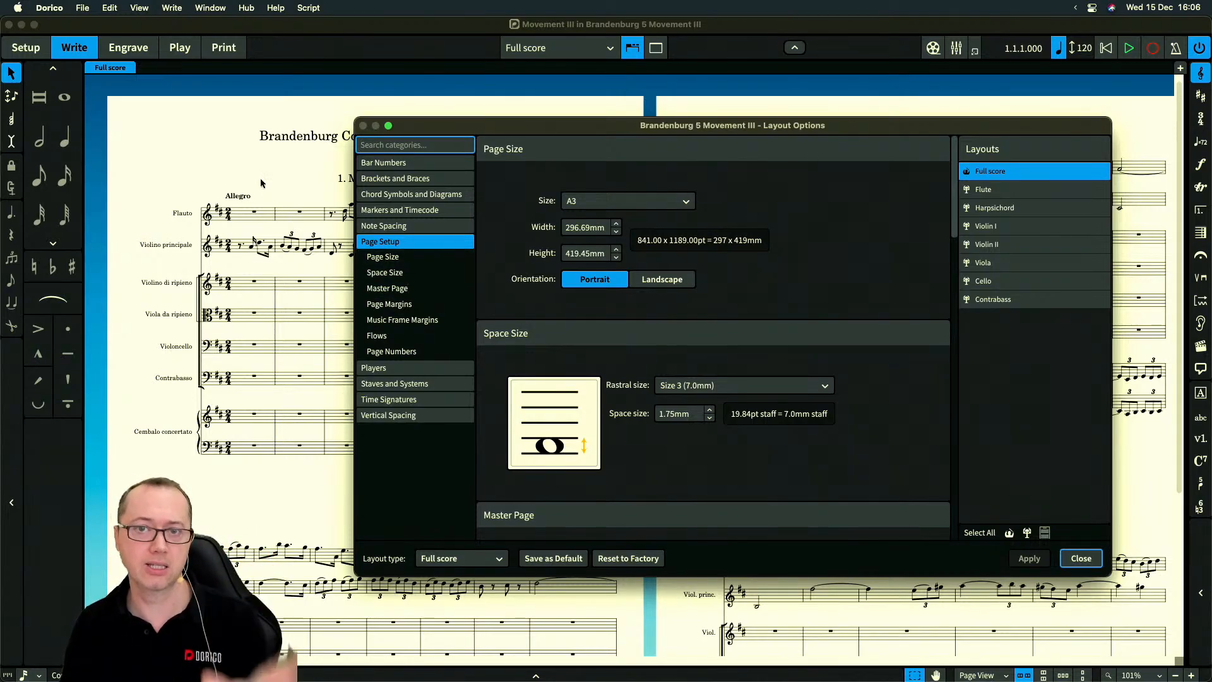
left_click(989, 190)
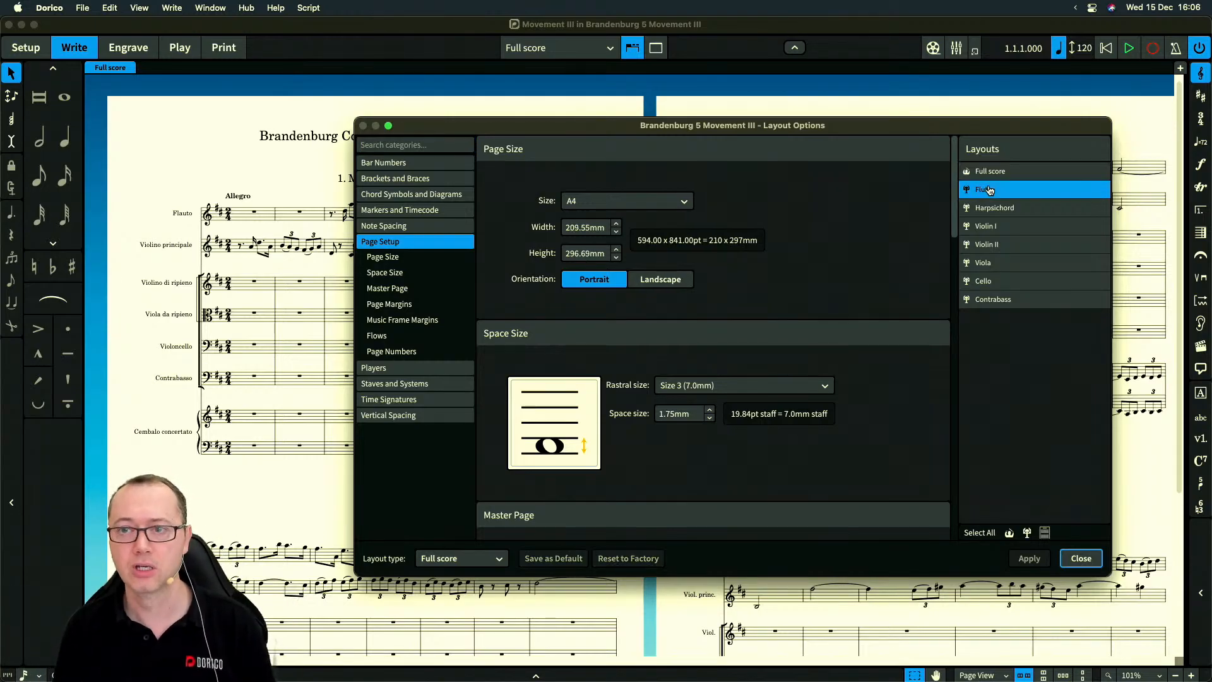
left_click(1027, 533)
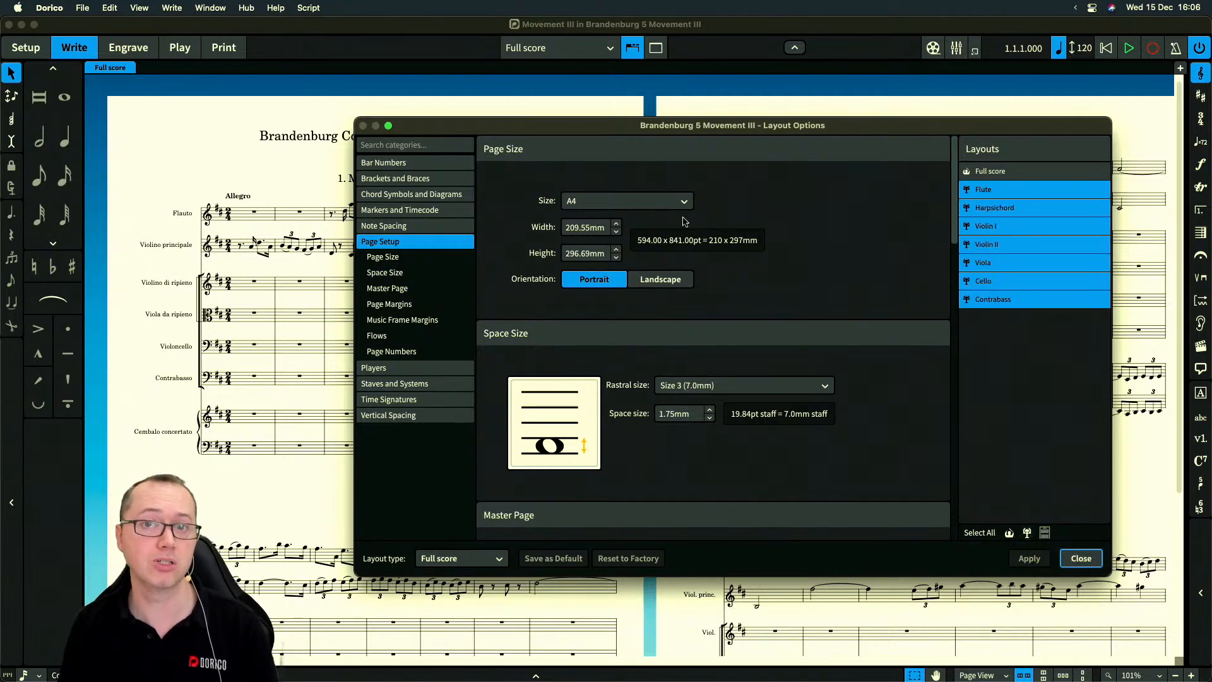
left_click(991, 172)
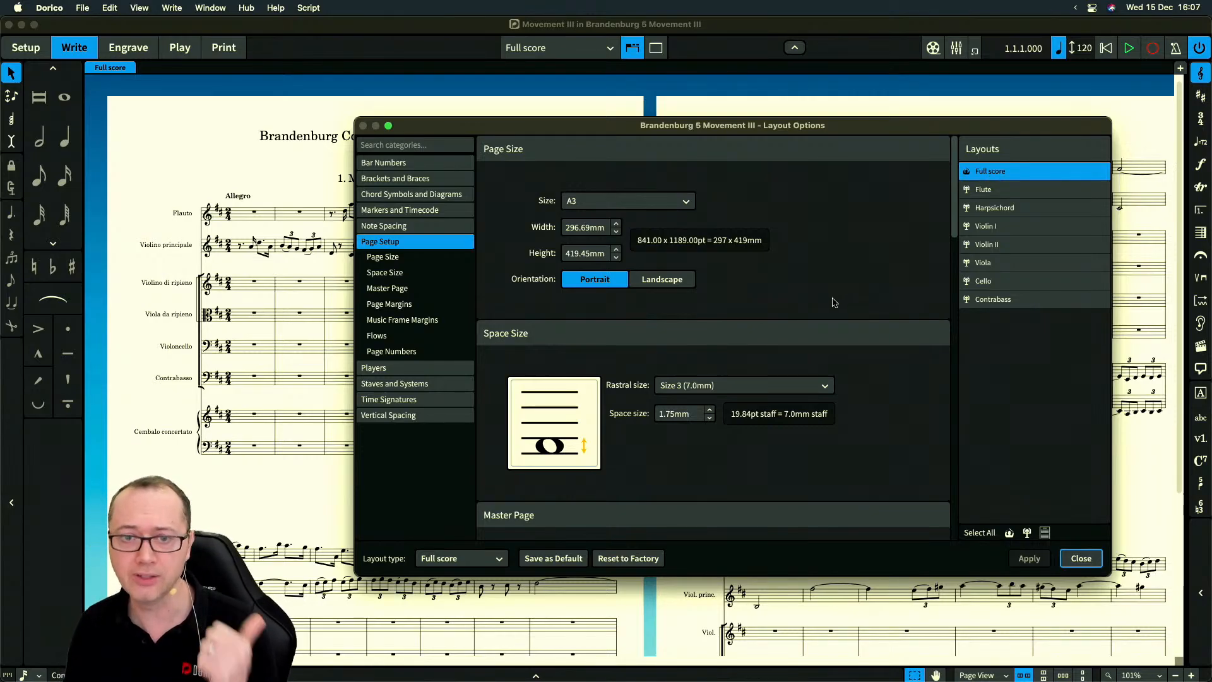
Review the Full score's space size, master page set and page margin settings, and close Layout Options
scroll(847, 310, "down", 3)
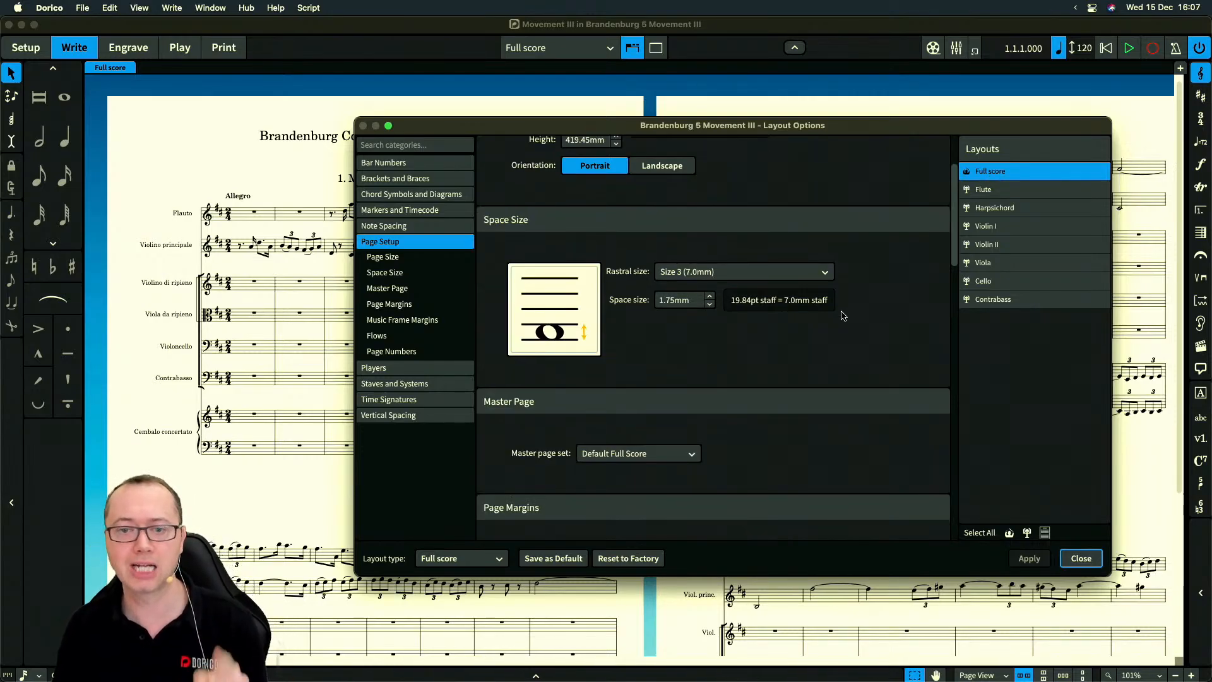
scroll(845, 314, "down", 3)
scroll(846, 315, "down", 4)
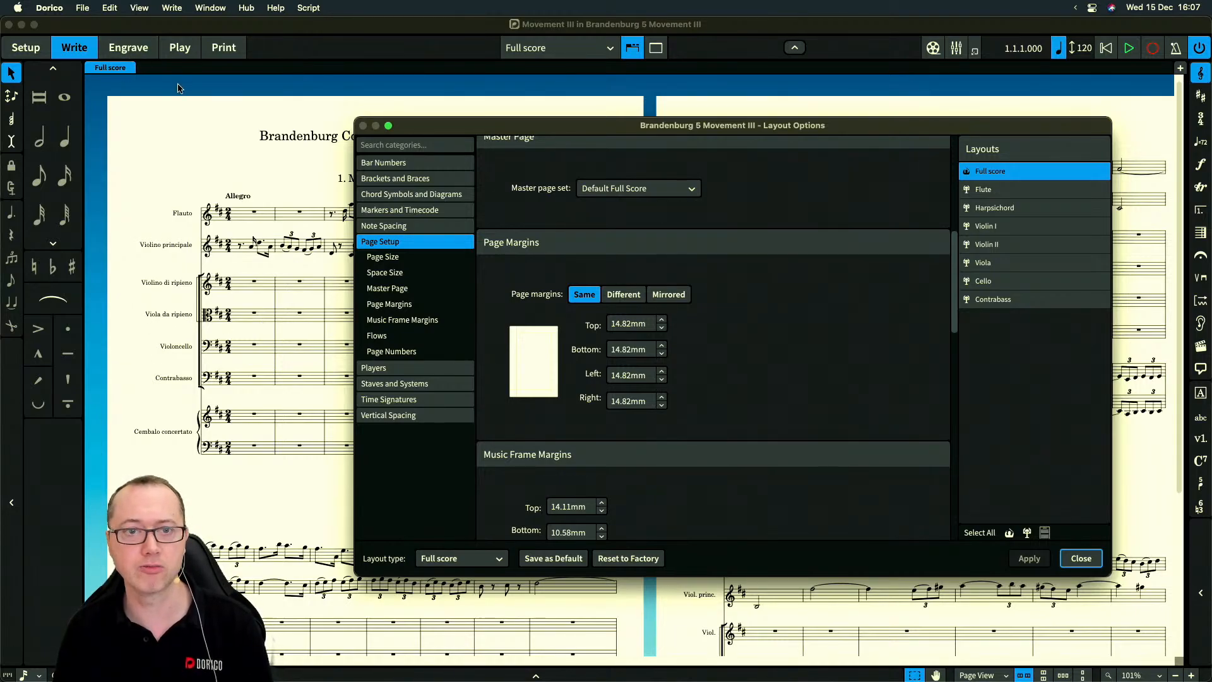
key("Escape")
Switch to Engrave mode and examine the margin guides and frames around the first page from top to bottom
left_click(129, 50)
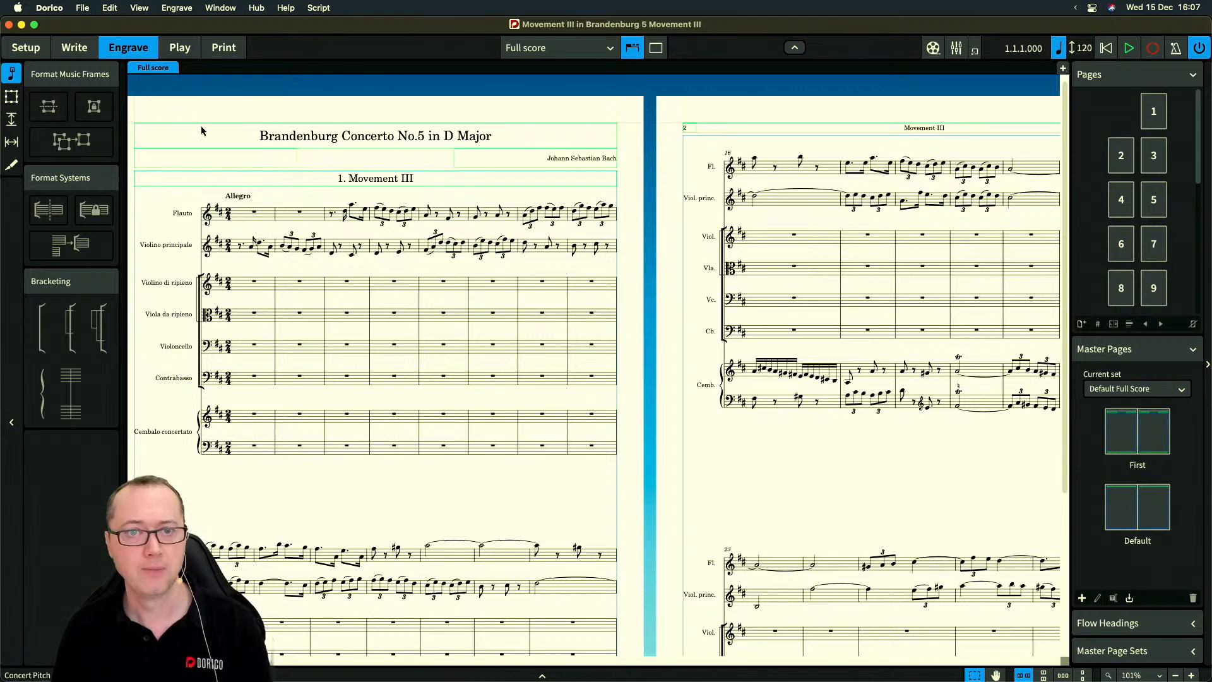
scroll(202, 131, "left", 2)
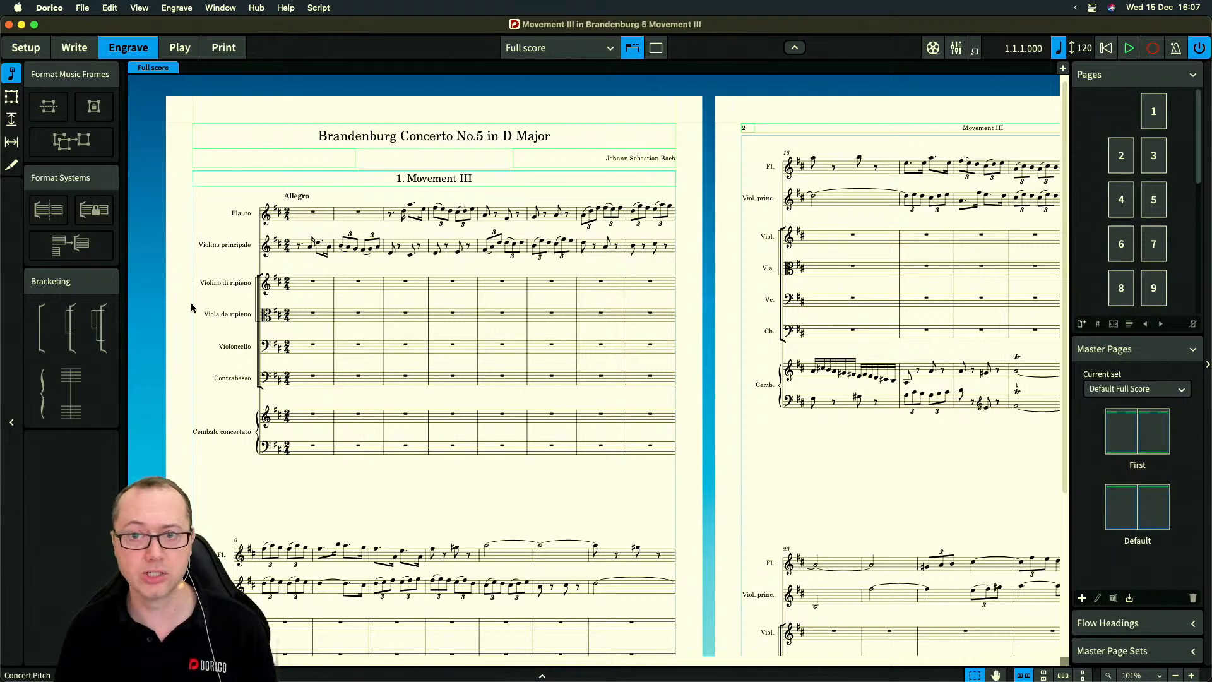
scroll(193, 308, "down", 5)
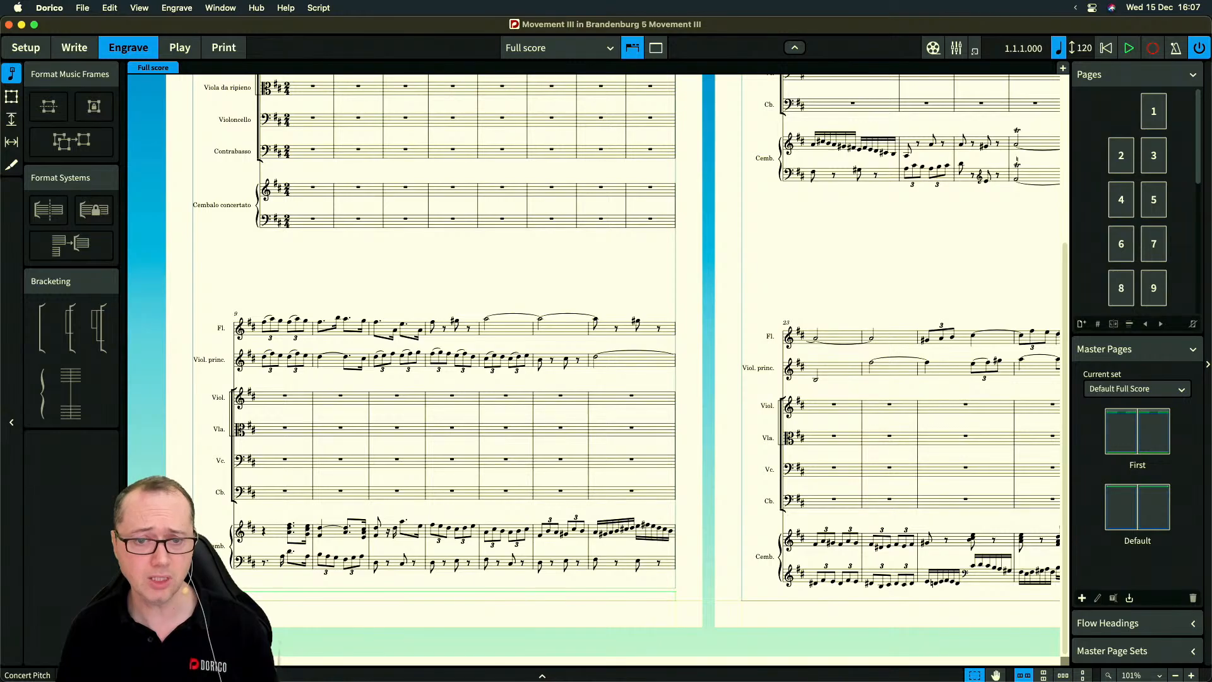
scroll(184, 375, "up", 5)
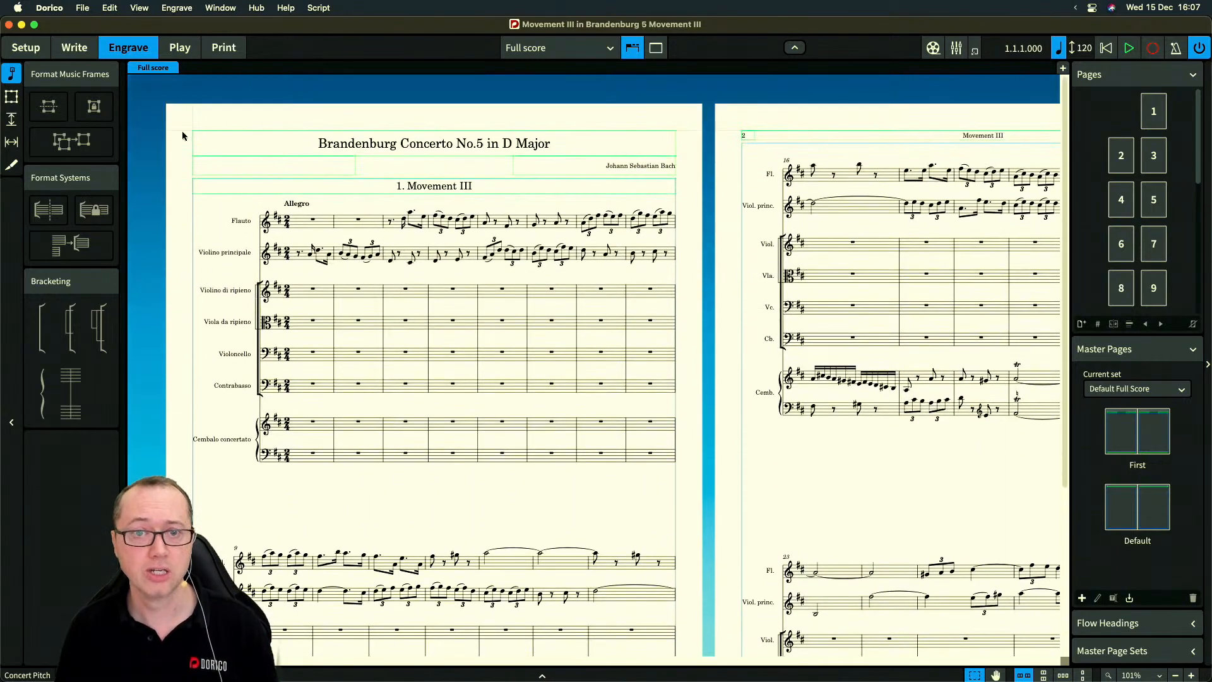
Try the Different and Mirrored page margin options for the Full score, return to Same, and close Layout Options without applying
key("super+shift+l")
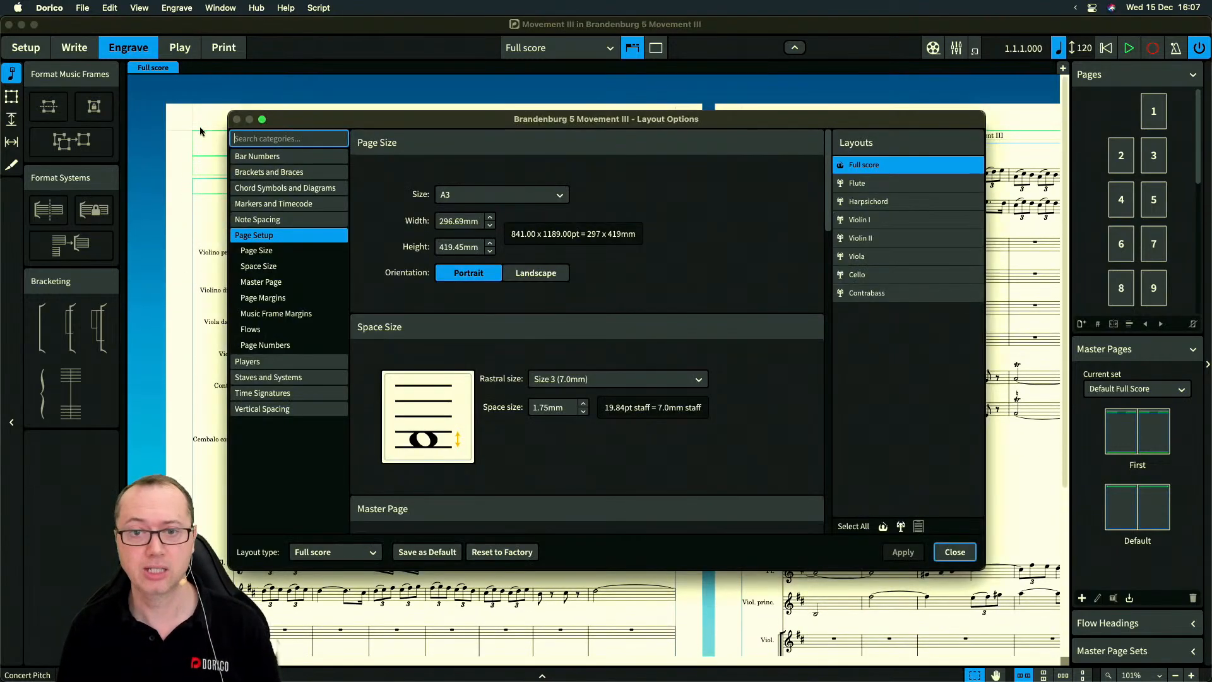
scroll(558, 472, "down", 2)
scroll(559, 472, "down", 3)
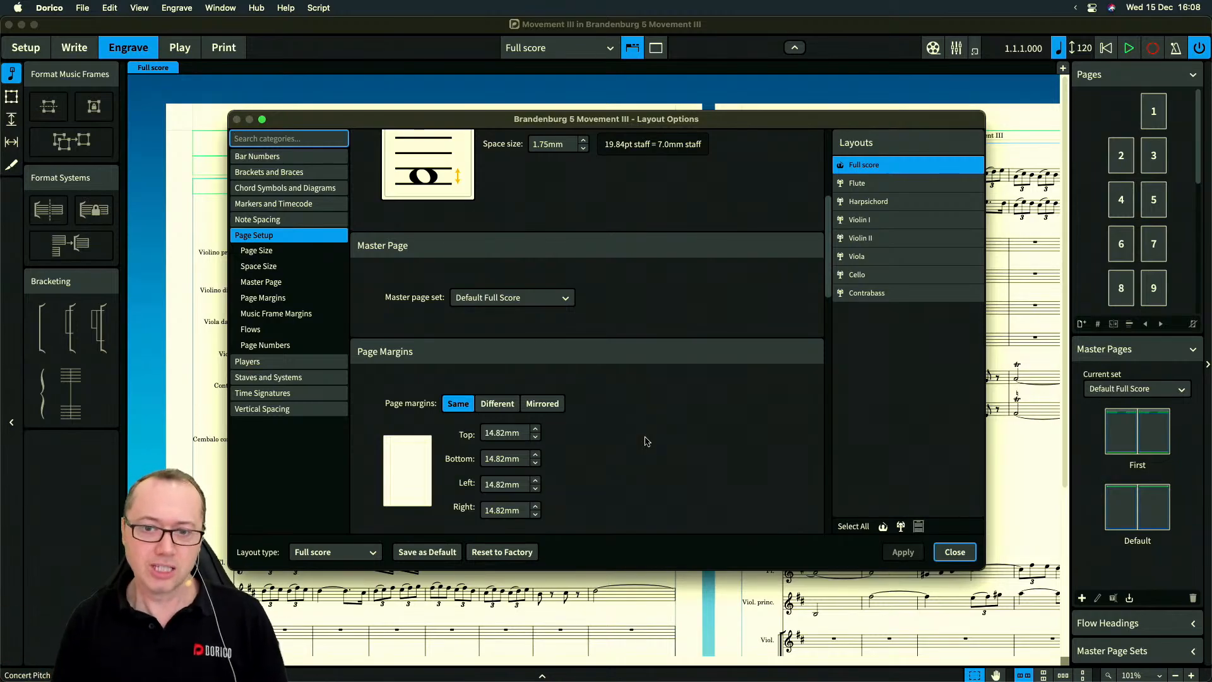
scroll(639, 430, "down", 2)
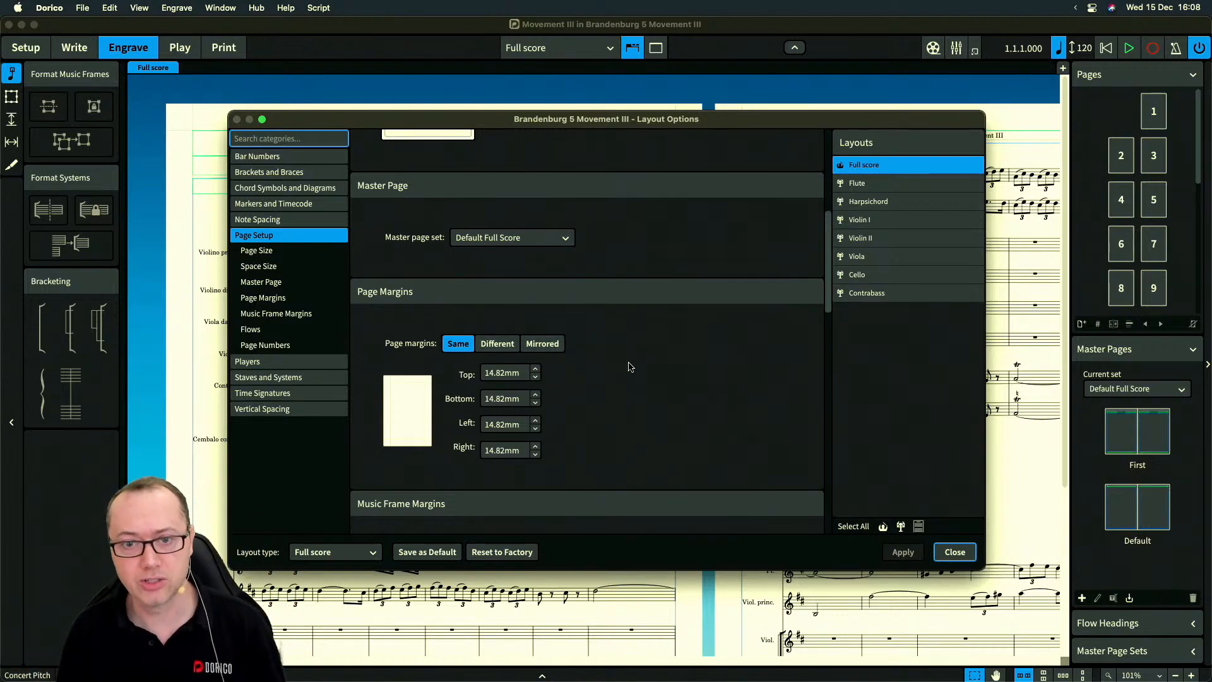
left_click(497, 344)
left_click(531, 346)
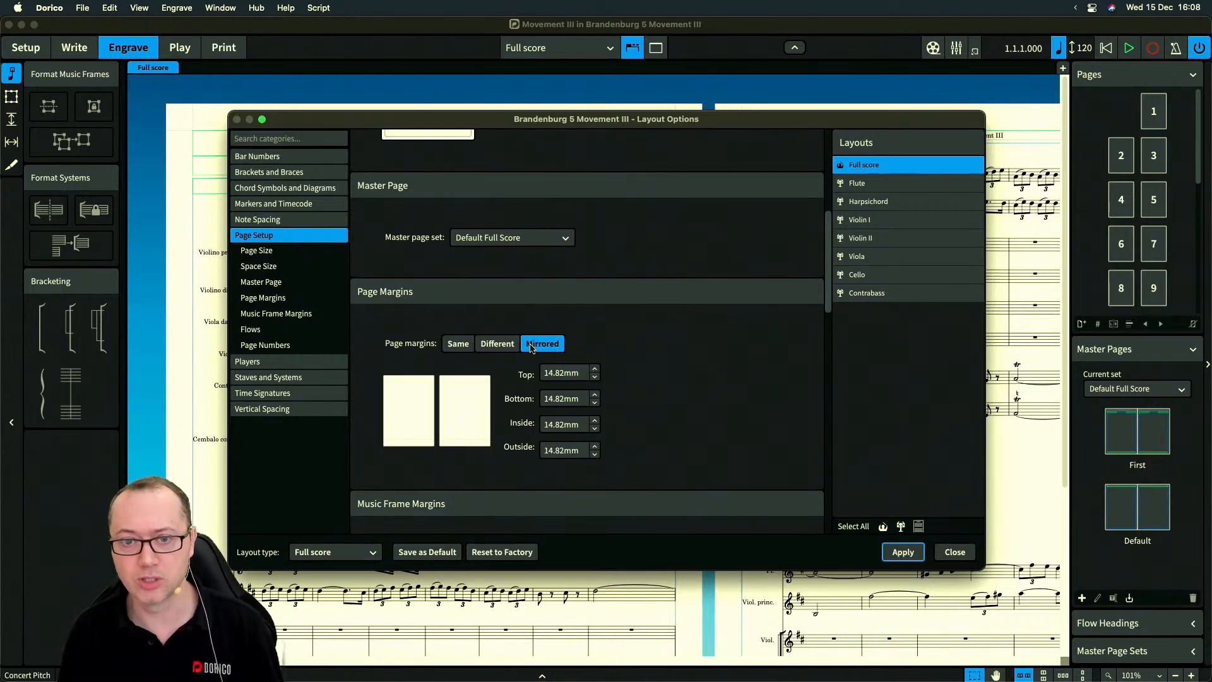
left_click(458, 344)
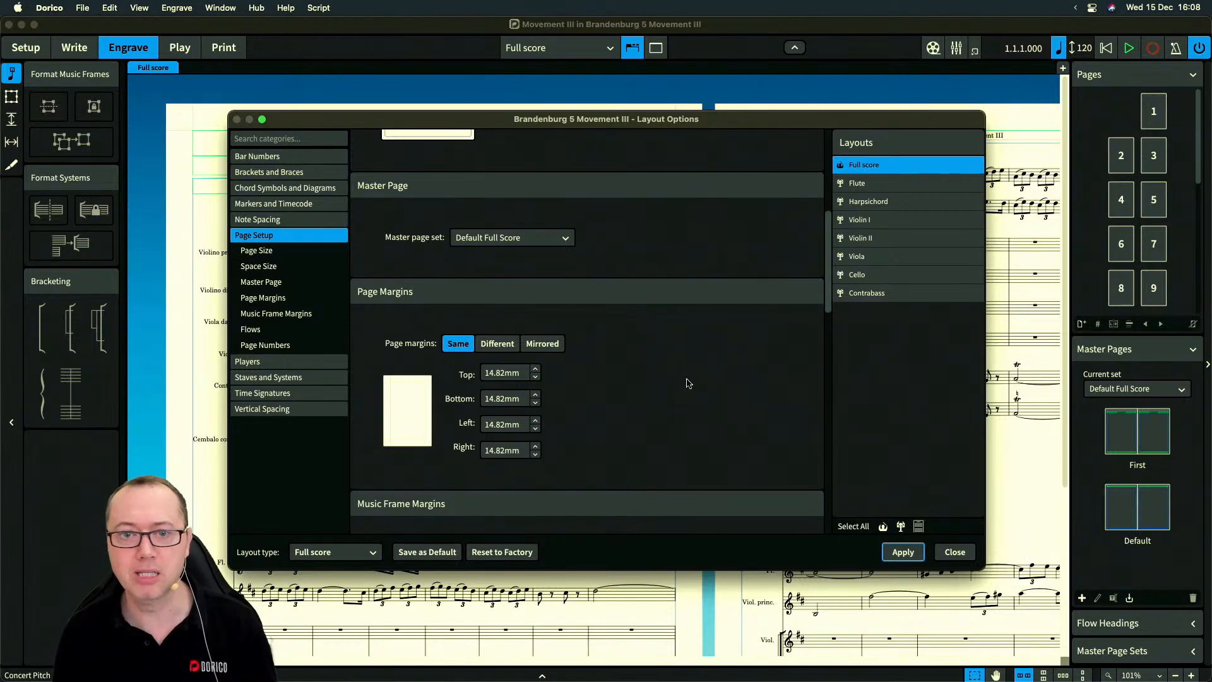
left_click_drag(375, 123, 556, 119)
key("Escape")
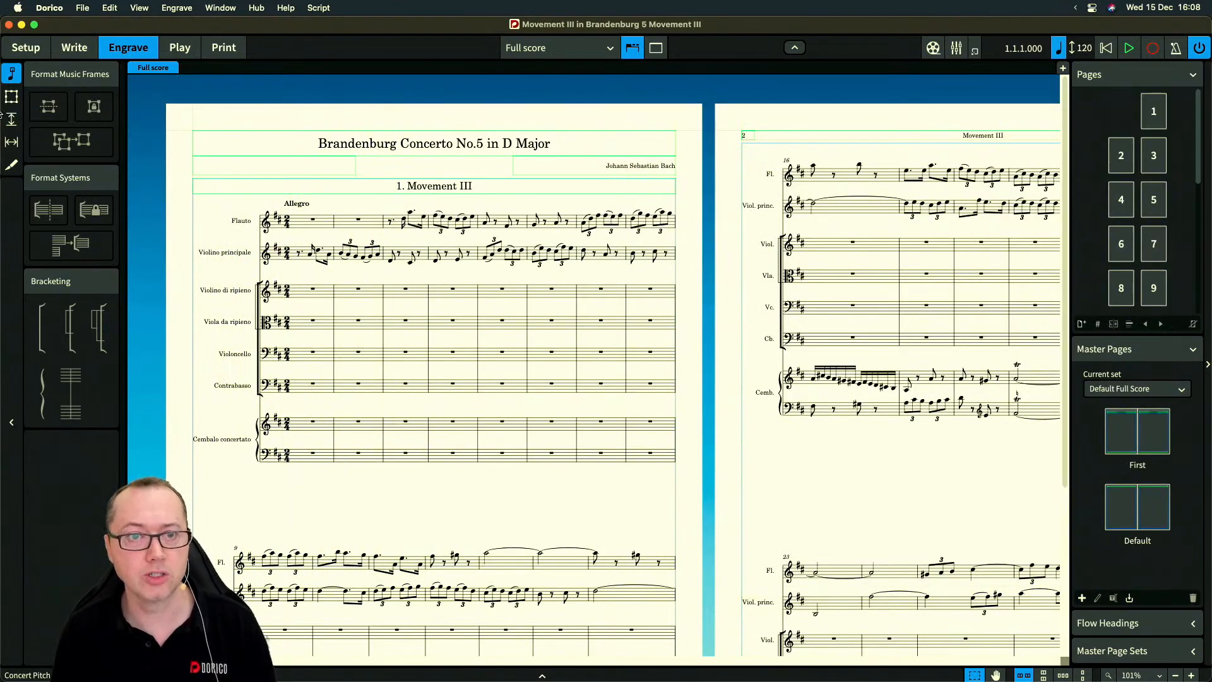
Activate Staff Spacing in Engrave mode and examine the staff distances and frame fullness of both systems on the first page
left_click(11, 119)
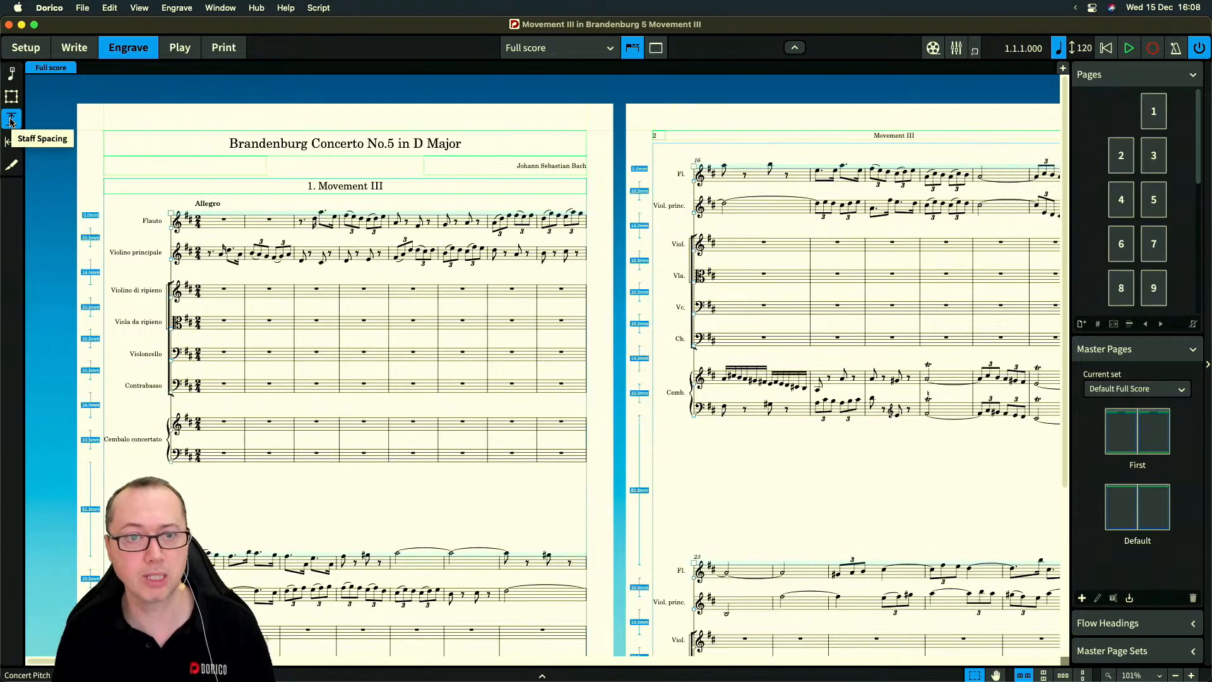
scroll(89, 195, "up", 5)
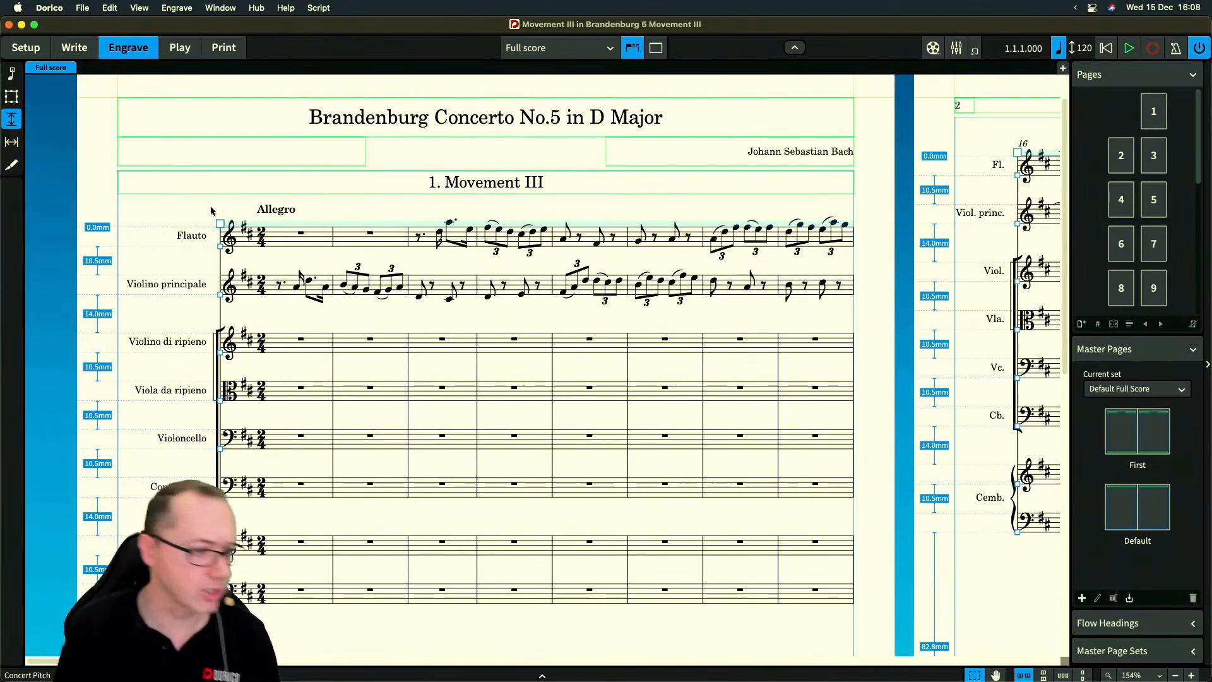
scroll(175, 337, "down", 5)
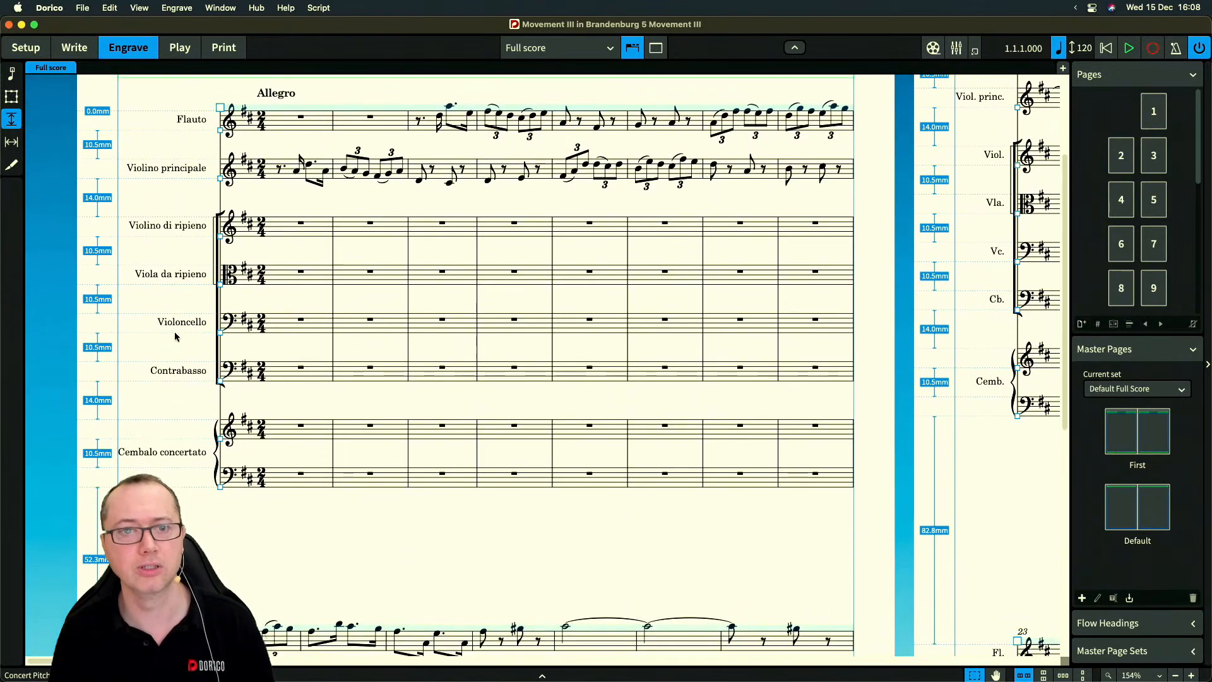
scroll(176, 337, "down", 6)
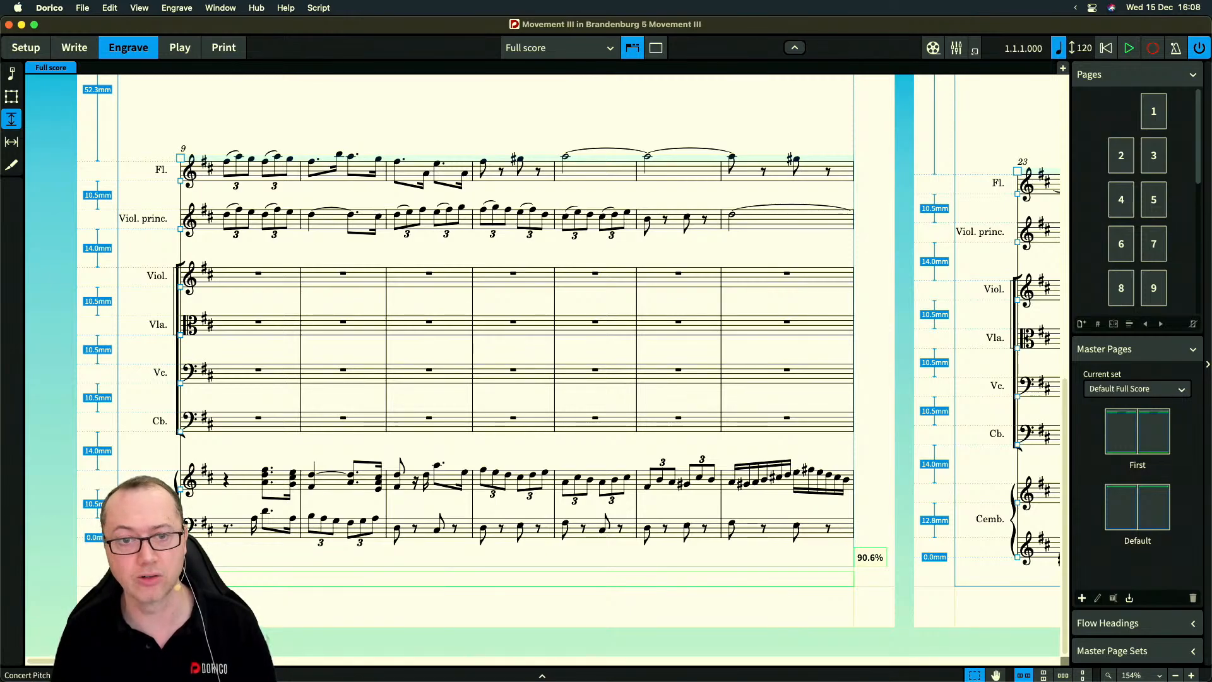
scroll(480, 366, "up", 10)
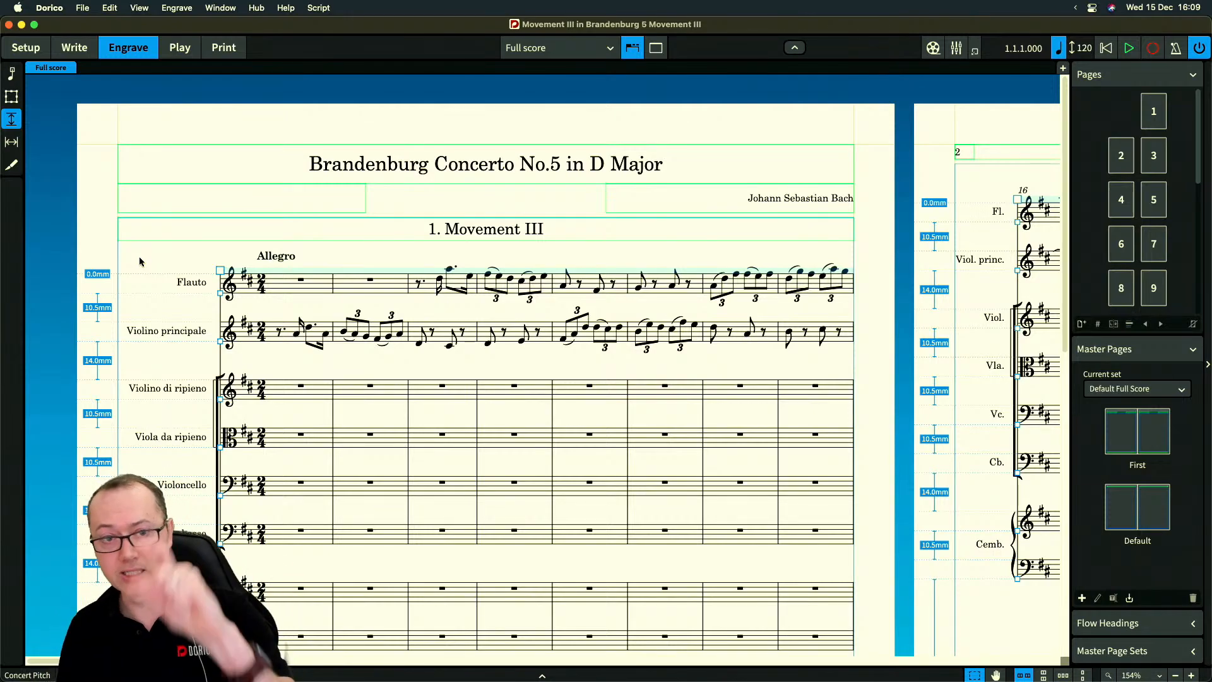
Review the Full score's page margins and music frame margins in Layout Options against the first two pages
key("super+shift+l")
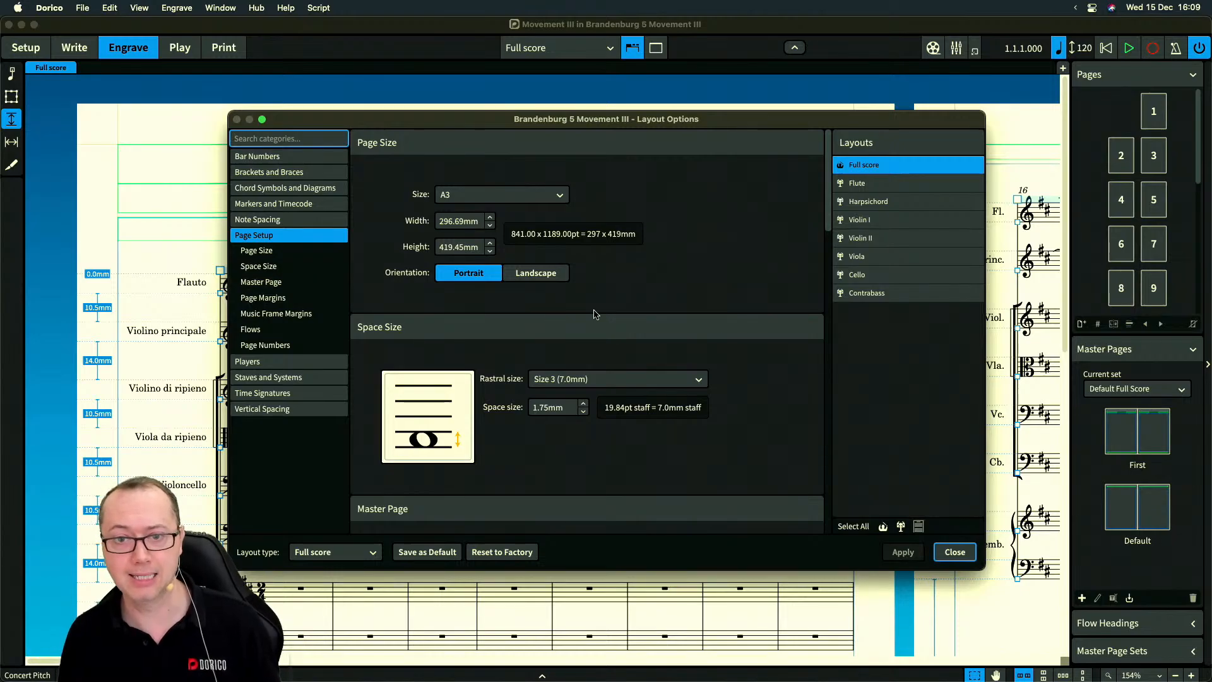
scroll(701, 297, "down", 10)
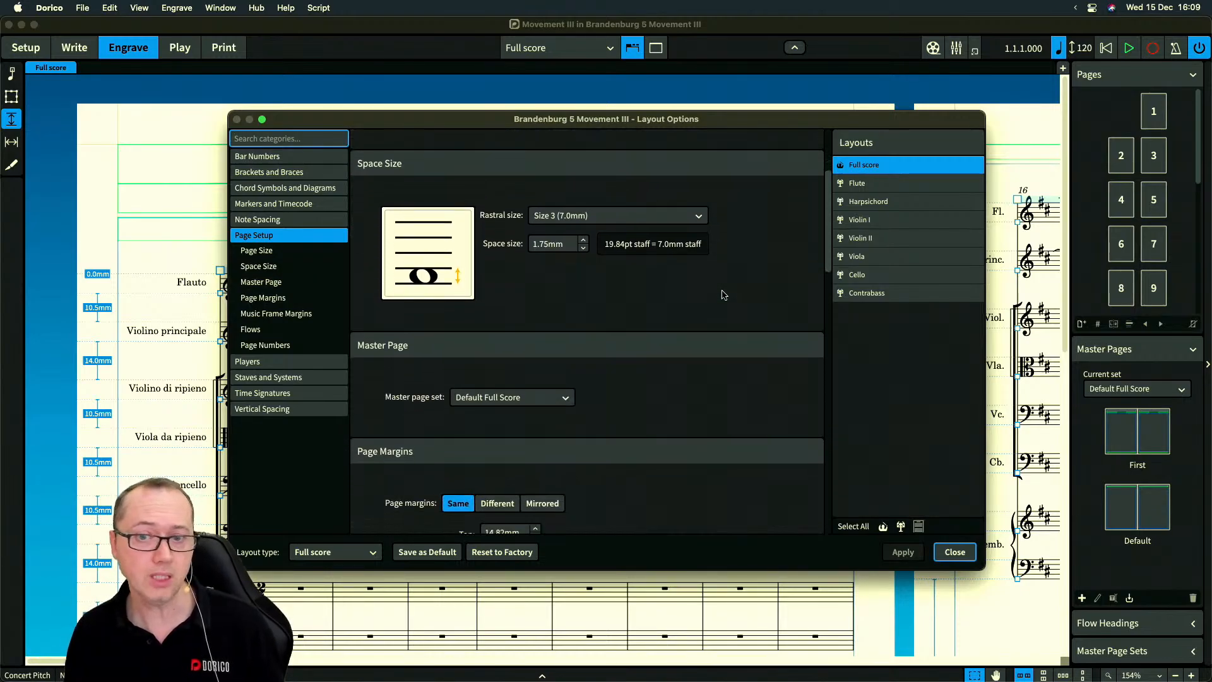
scroll(611, 354, "down", 6)
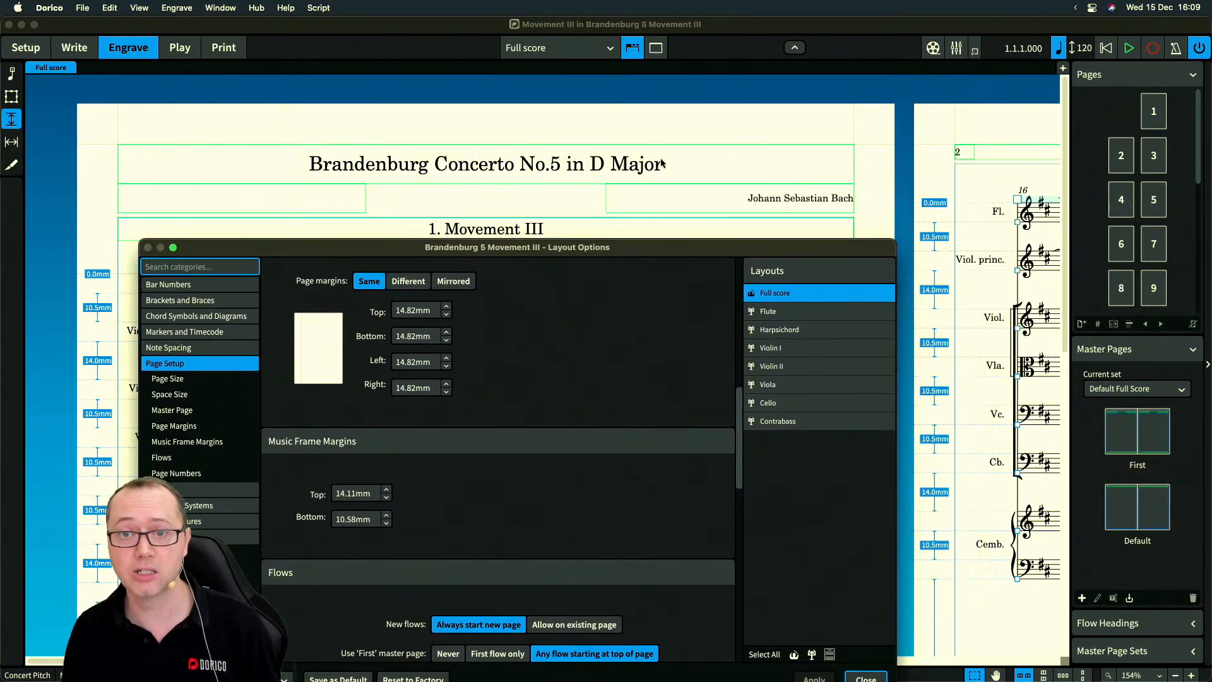
scroll(661, 163, "right", 5)
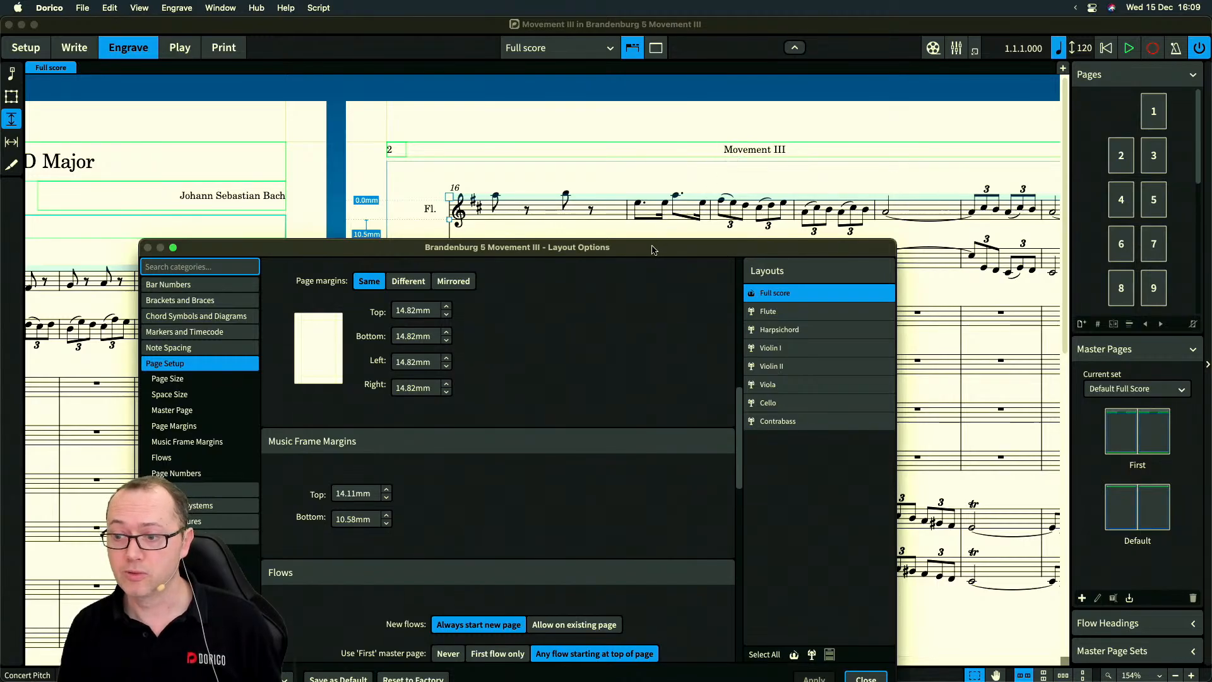
left_click_drag(652, 249, 674, 193)
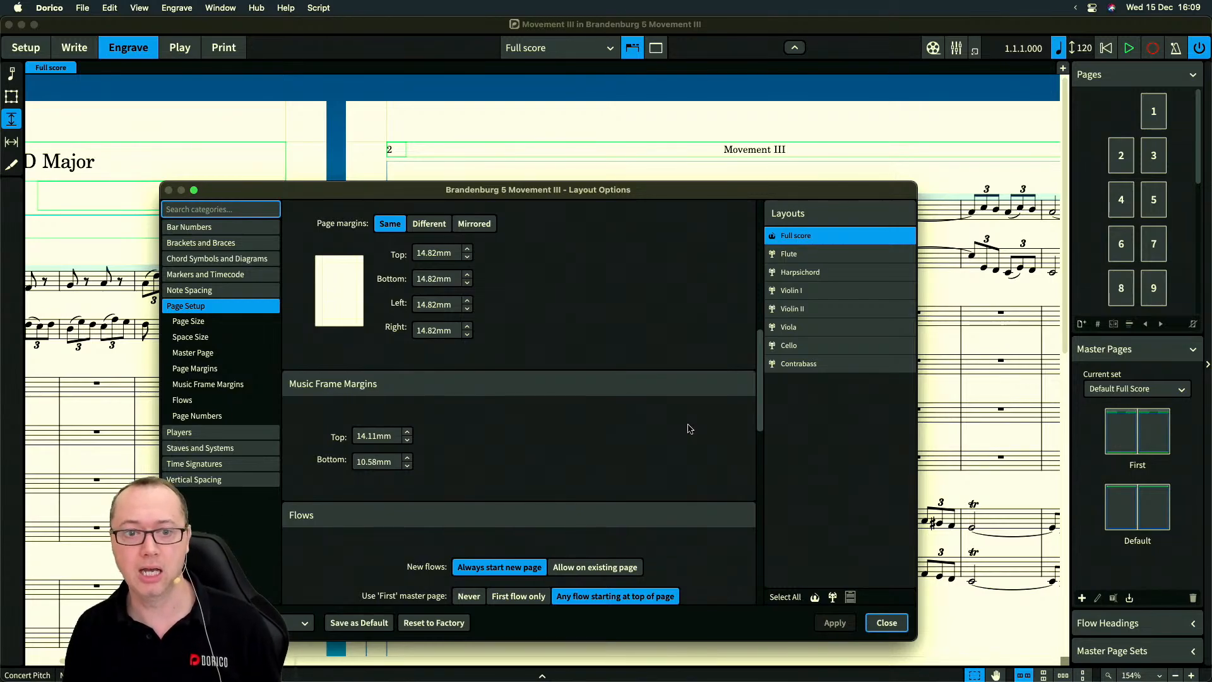
left_click_drag(538, 194, 728, 291)
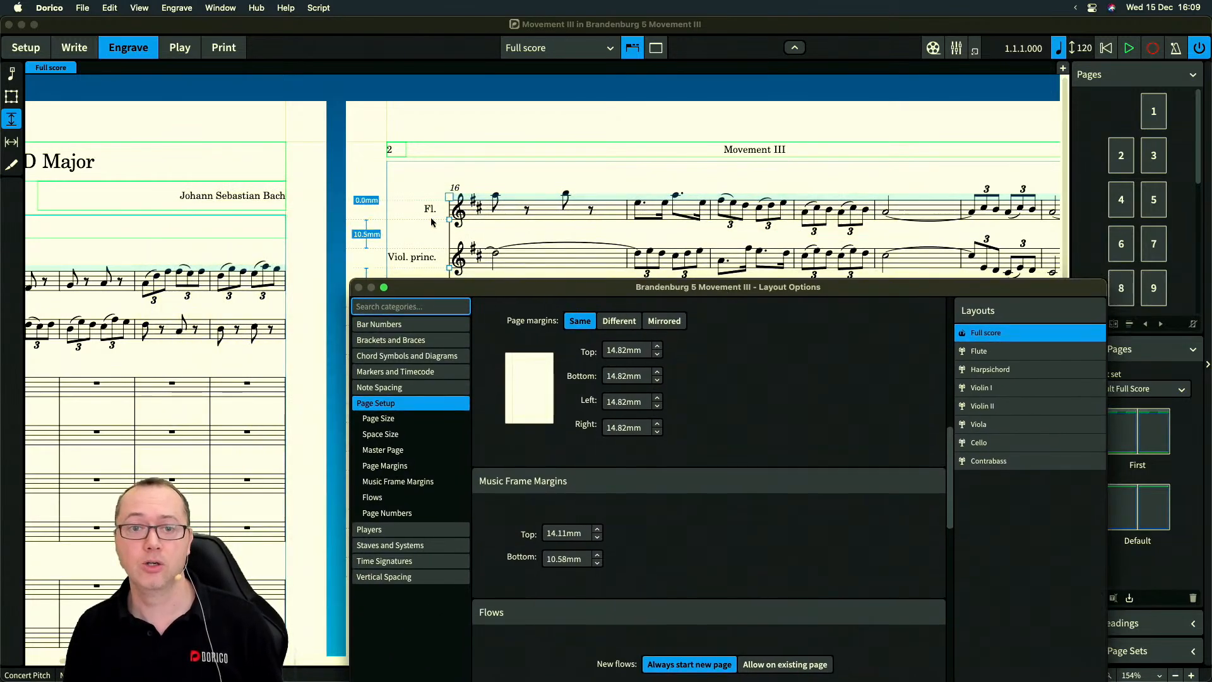
scroll(432, 222, "left", 10)
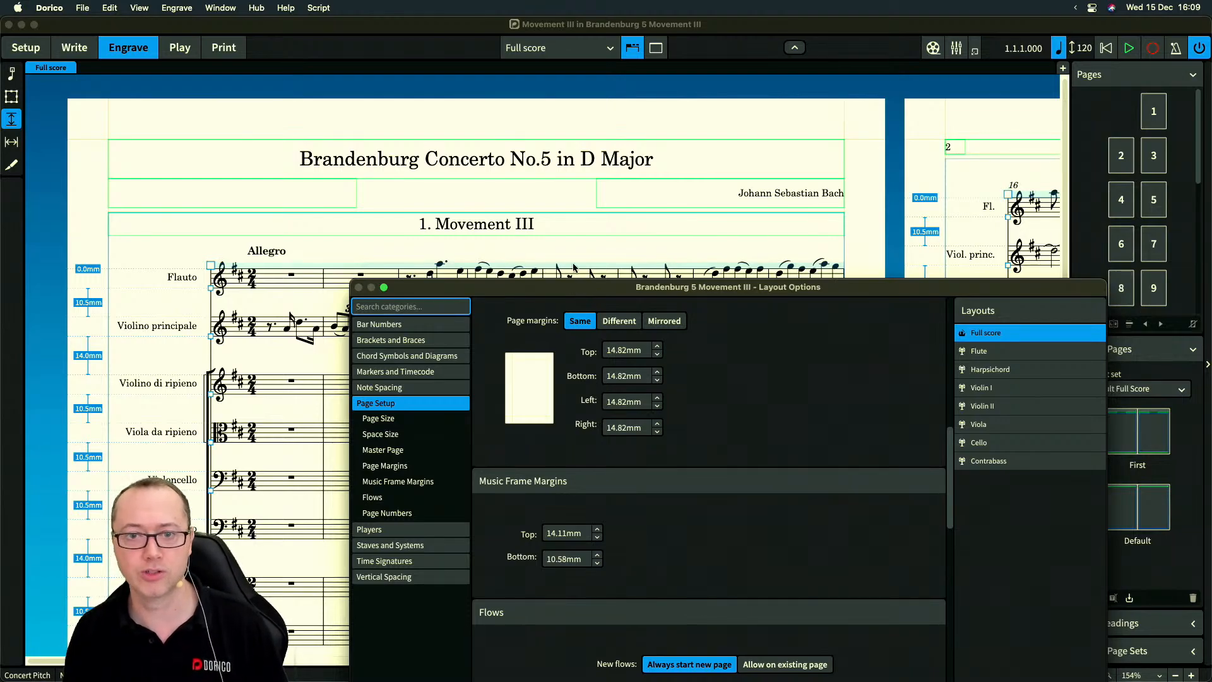
scroll(560, 241, "down", 2)
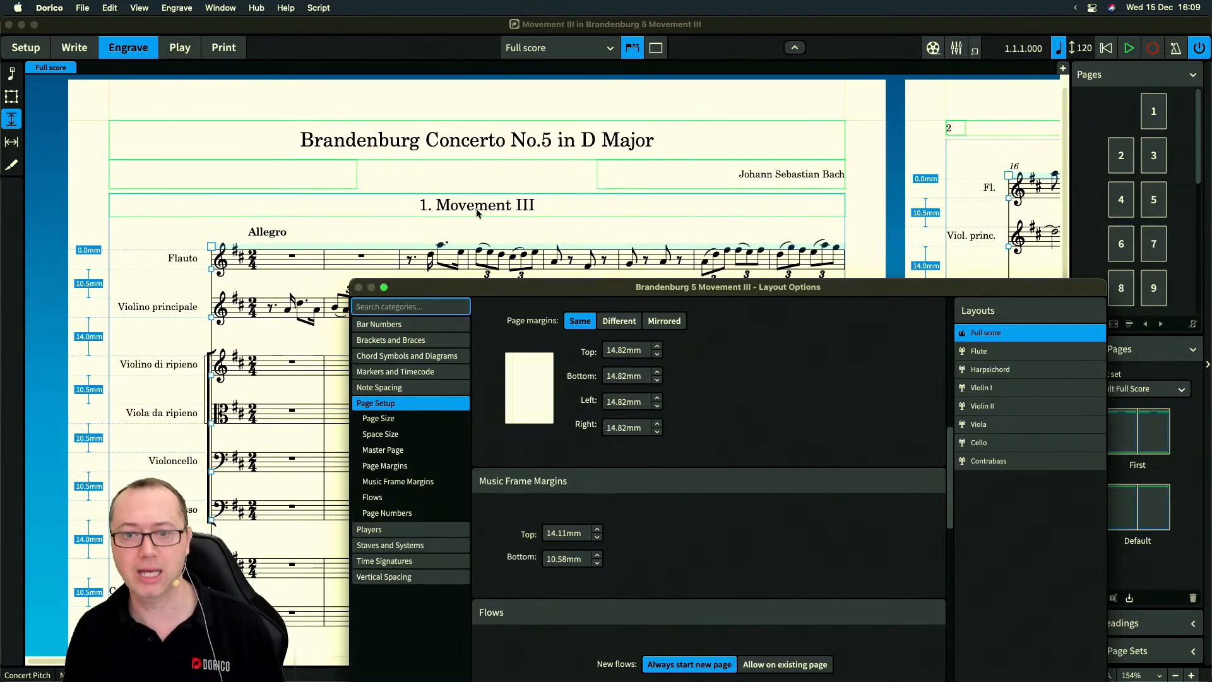
Examine the Full score's Flows settings in Layout Options for new flows, 'First' master page use and flow headings
left_click(403, 495)
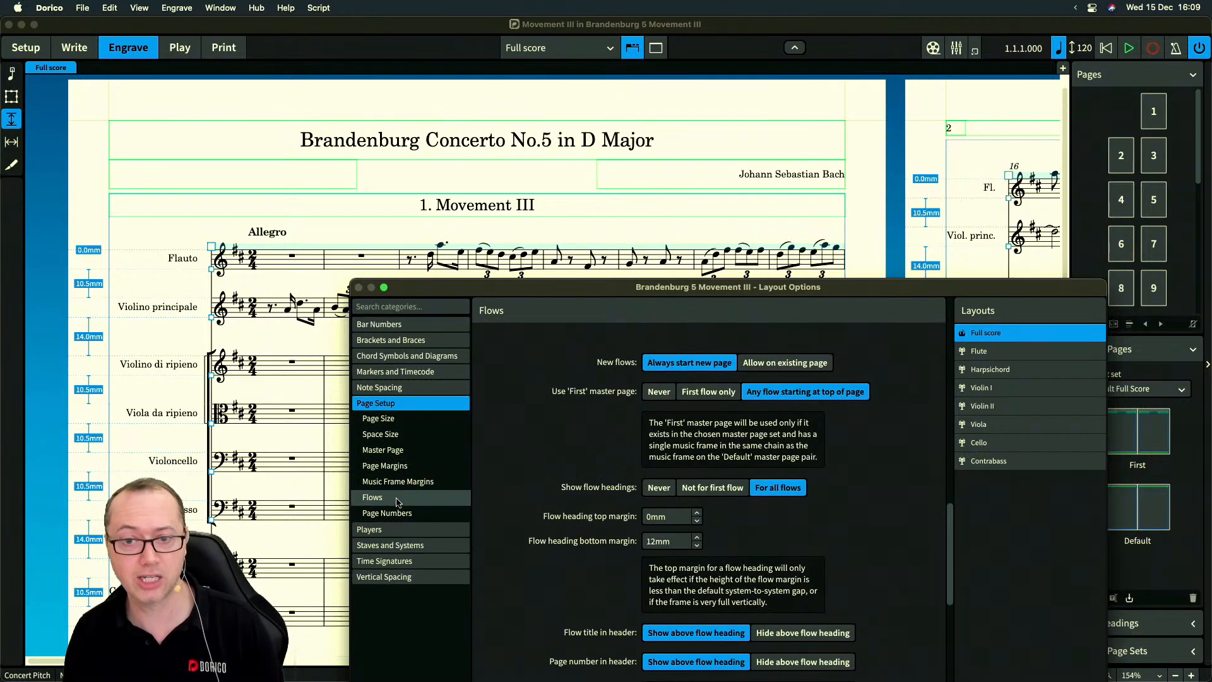
scroll(601, 435, "up", 3)
scroll(602, 434, "up", 5)
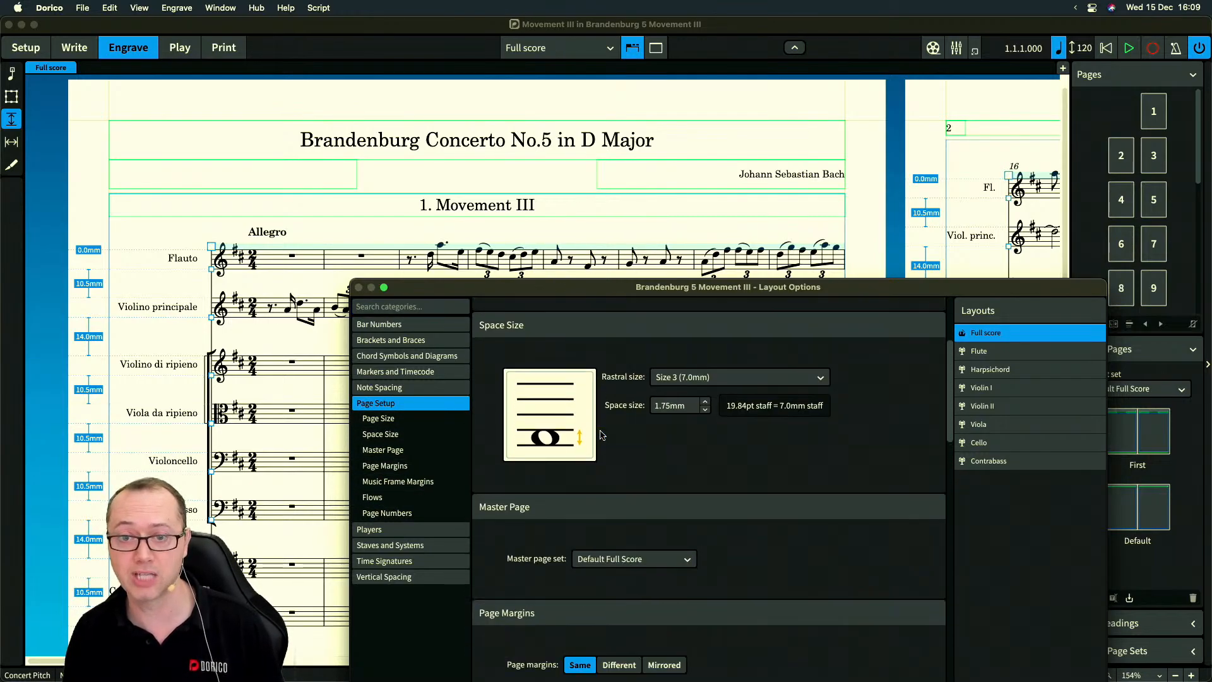
scroll(601, 435, "down", 5)
left_click(392, 498)
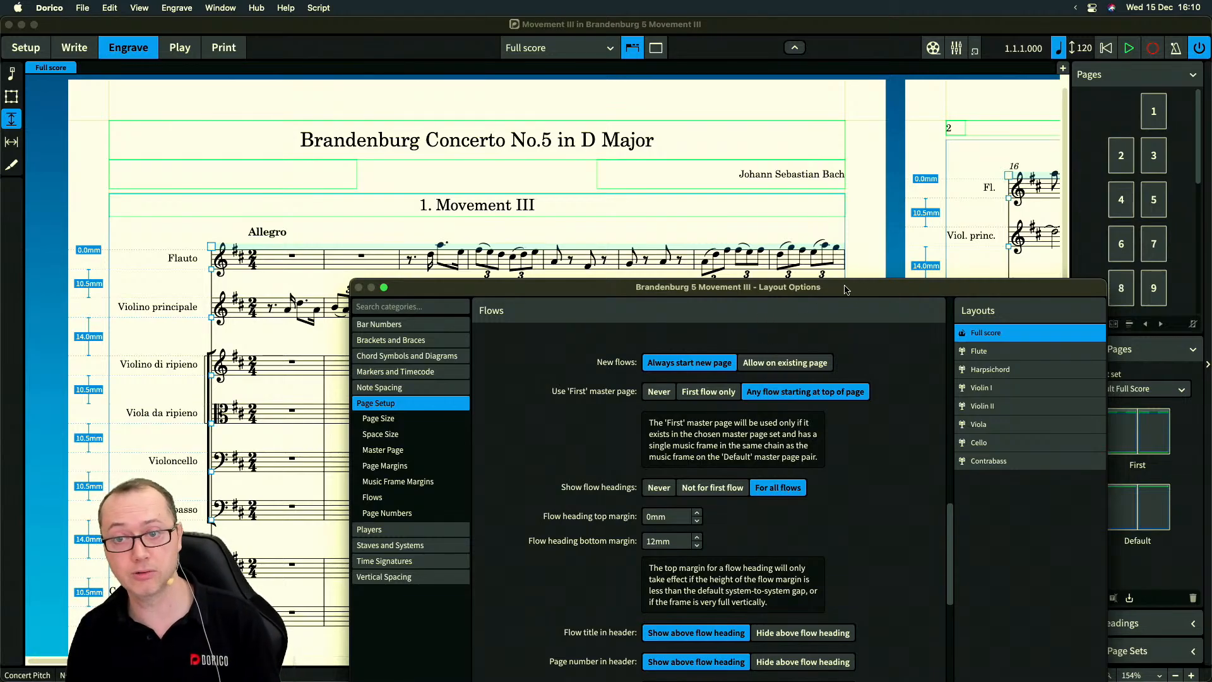
left_click_drag(846, 290, 851, 173)
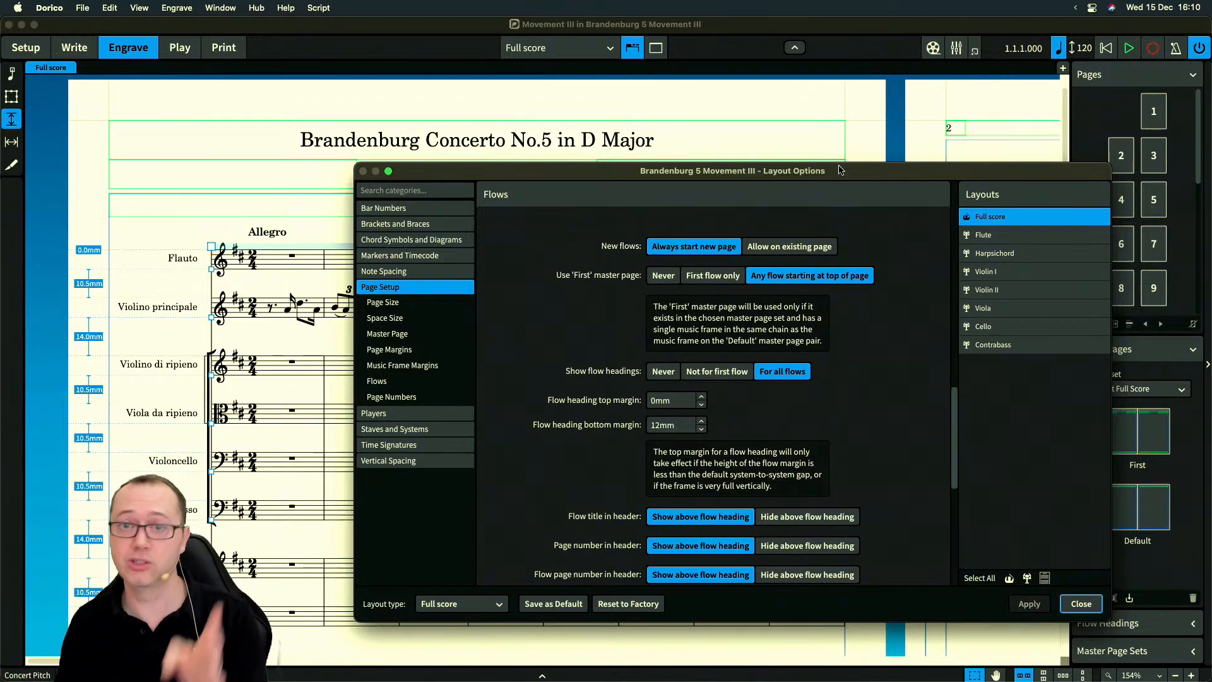
left_click_drag(633, 175, 627, 208)
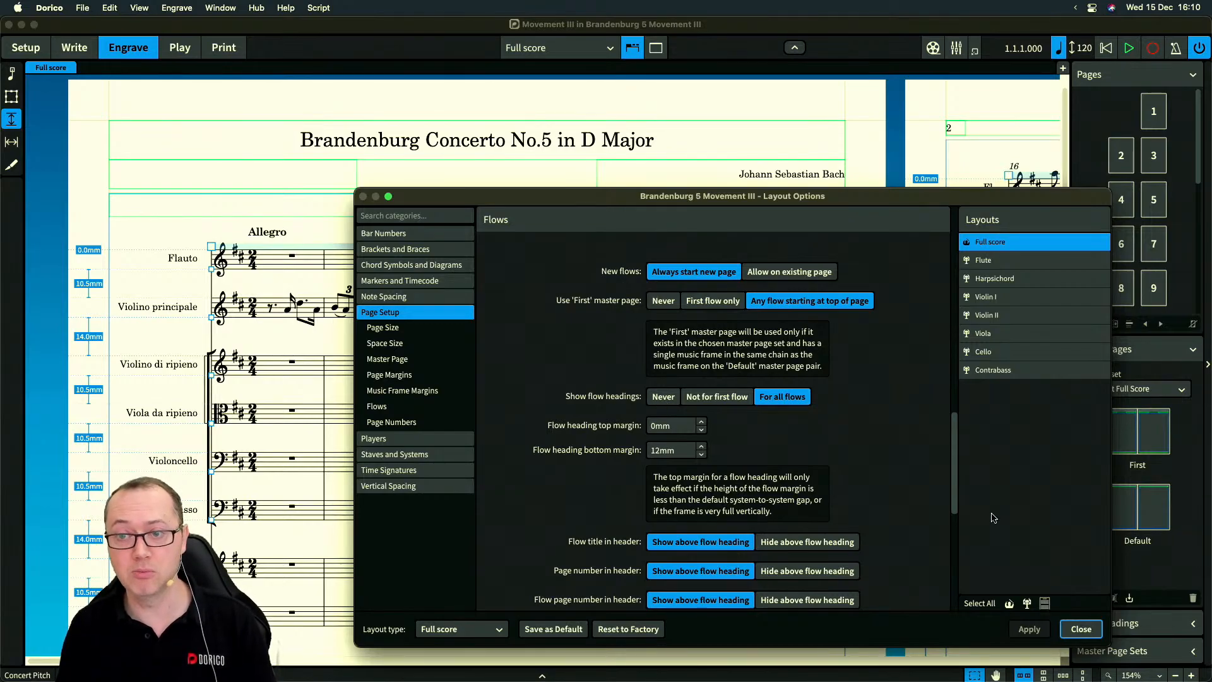
Set Show flow headings to Never for all layouts and apply the change
left_click(980, 603)
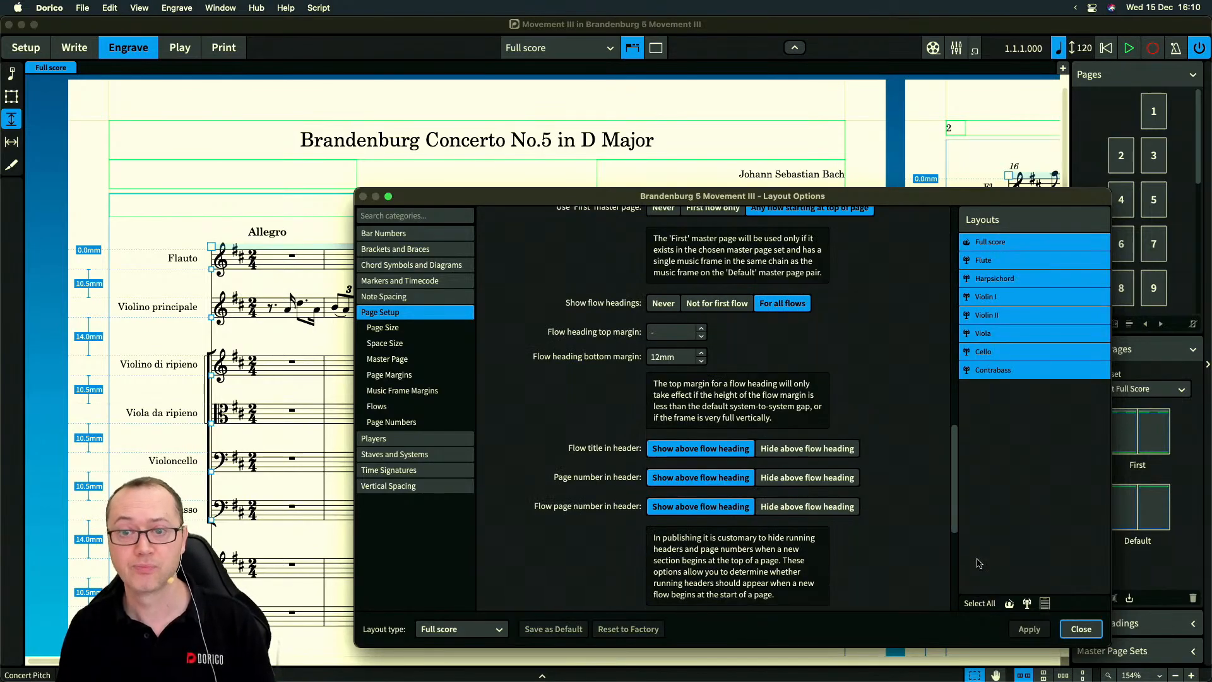
left_click(664, 304)
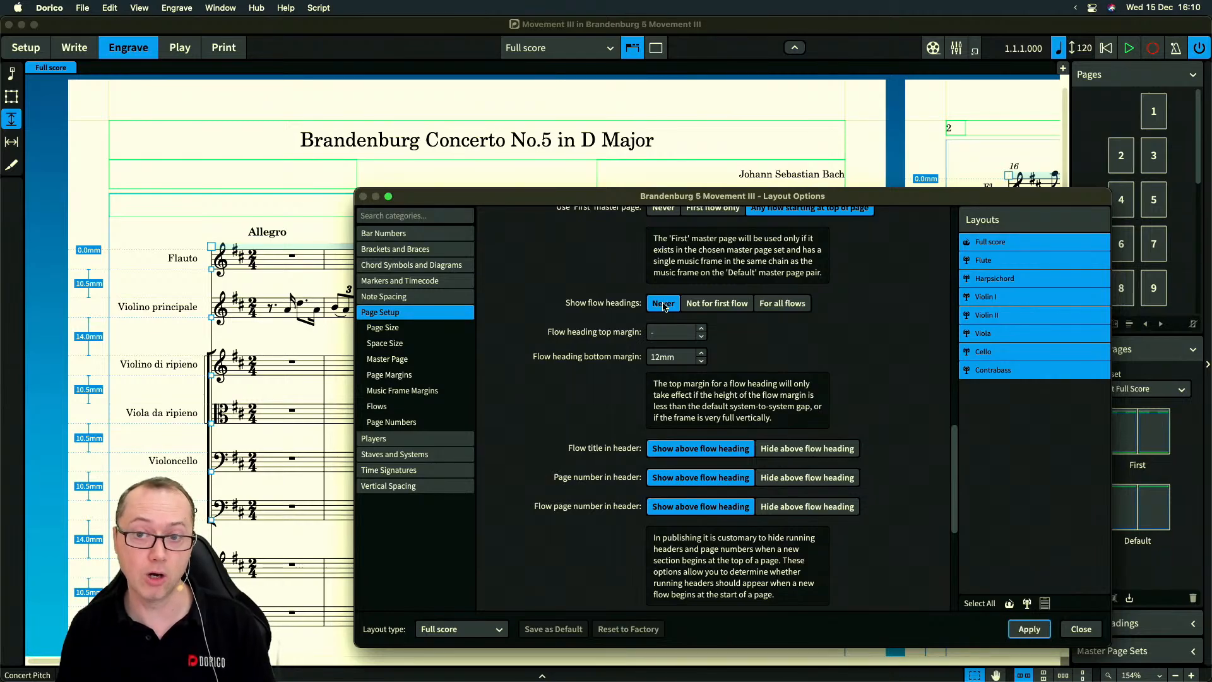
left_click(1030, 629)
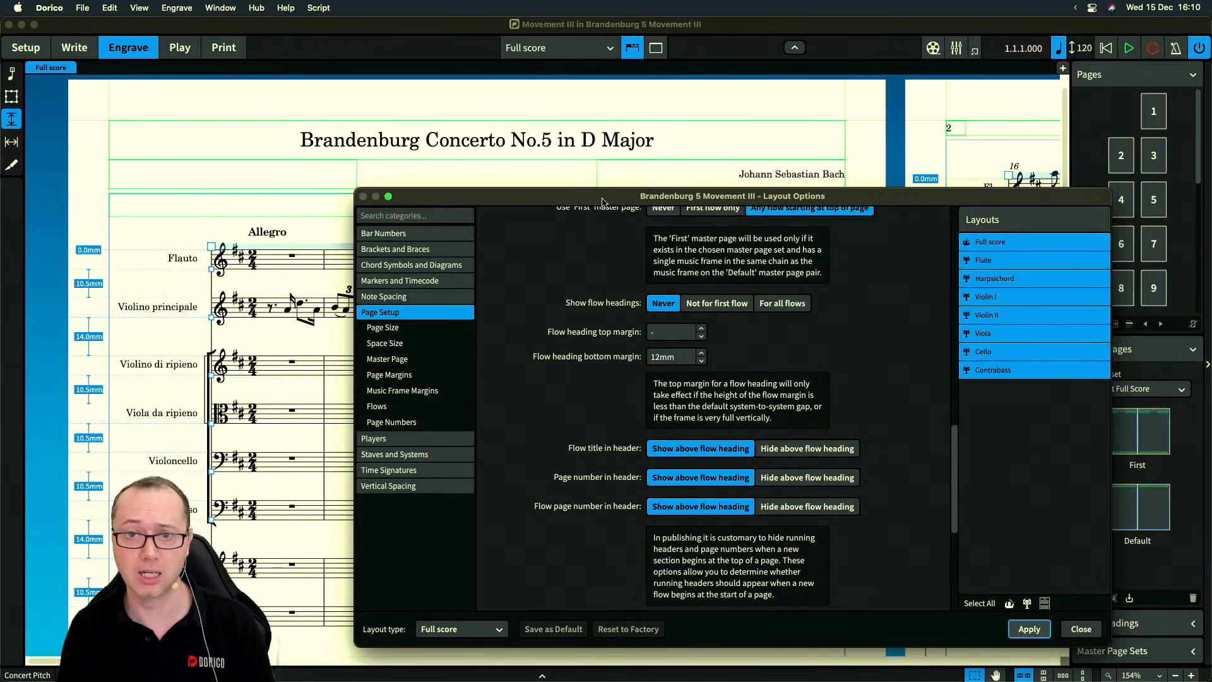
left_click_drag(605, 202, 538, 239)
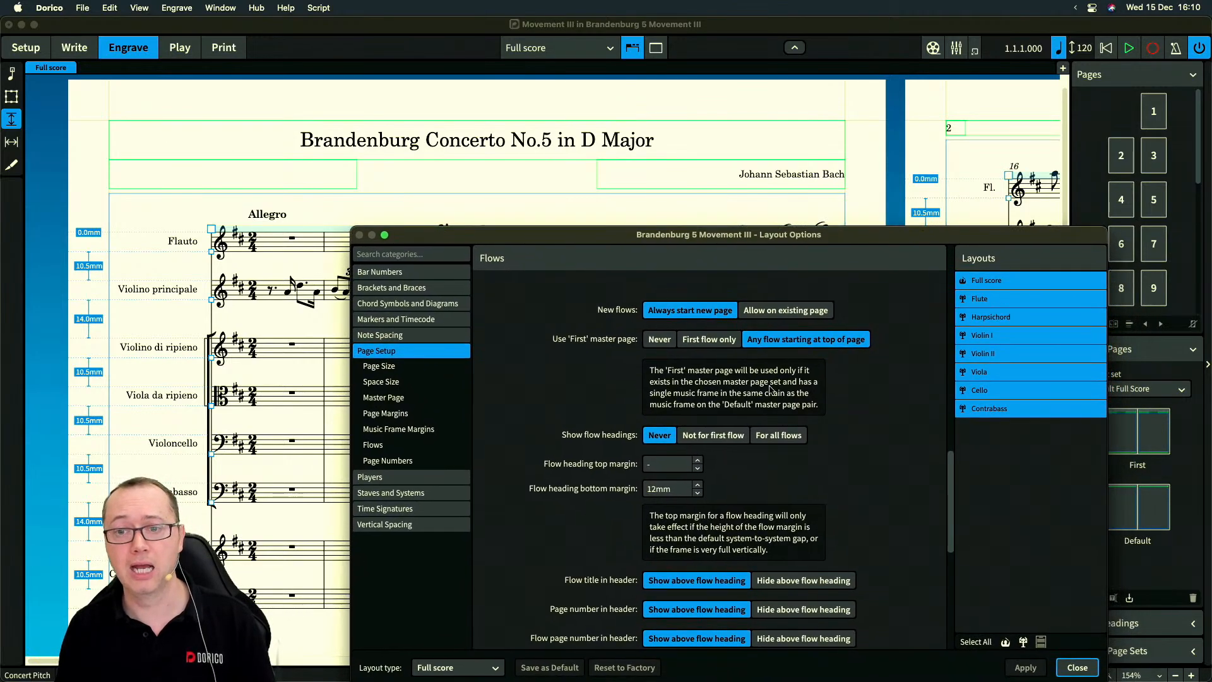
Set Show flow headings back to For all flows in all layouts, apply it and close Layout Options
left_click(778, 436)
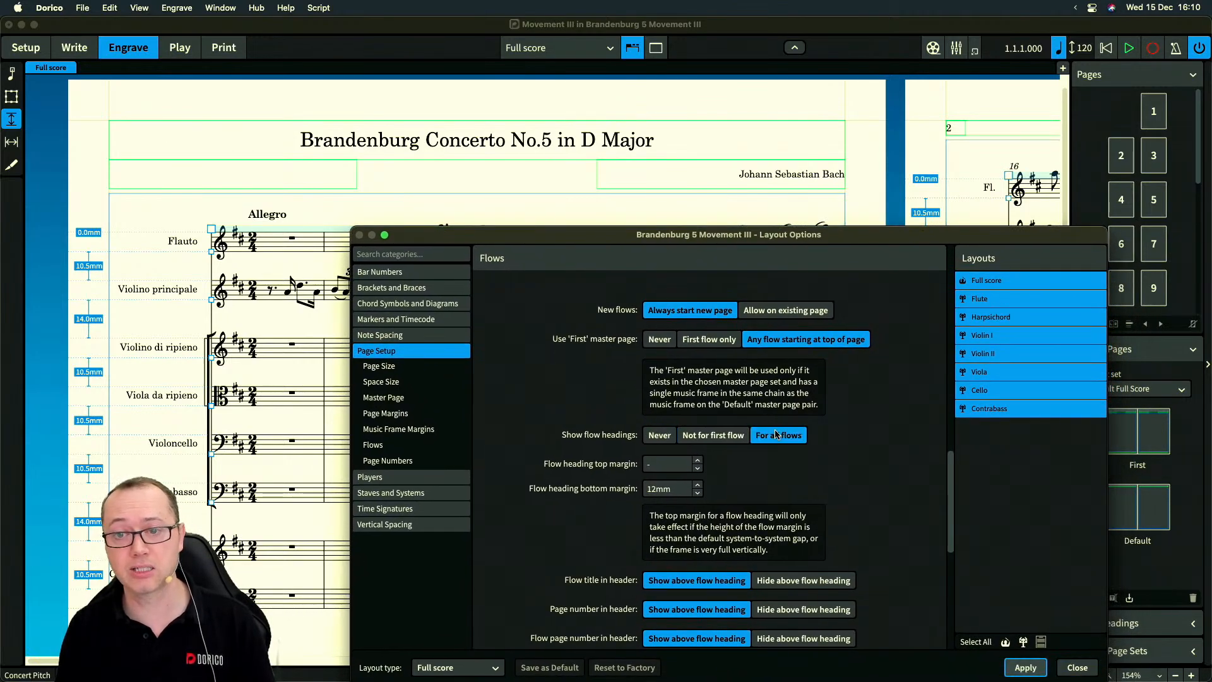
left_click(1020, 670)
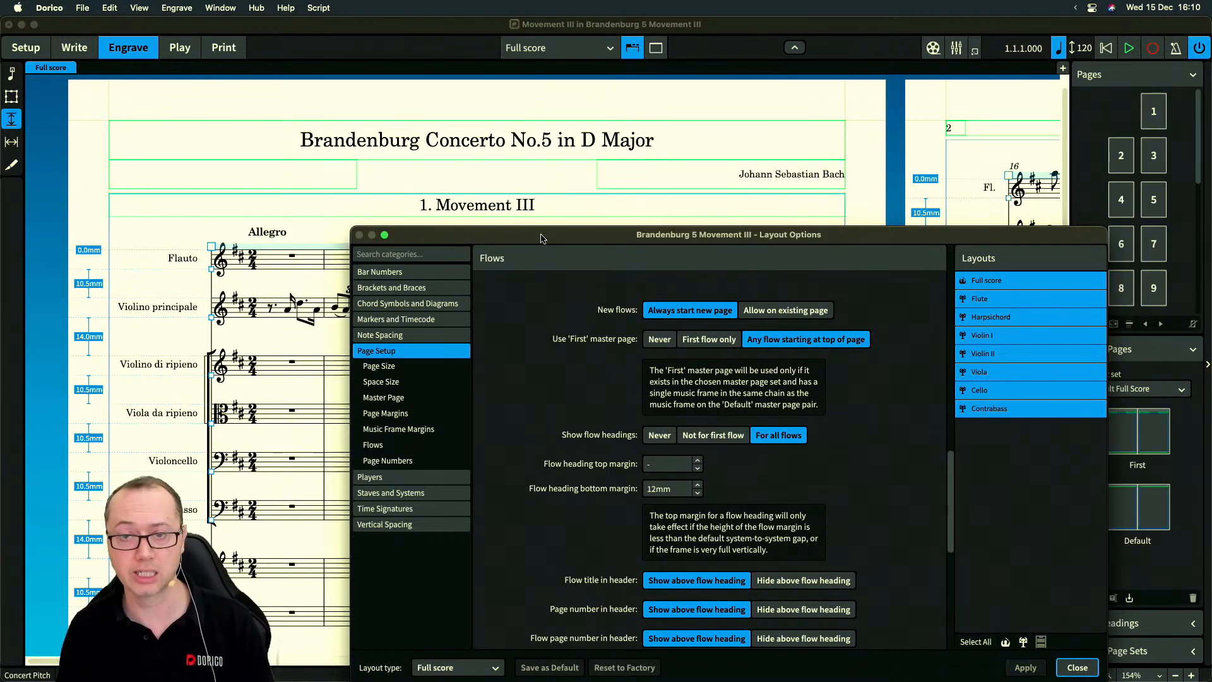
left_click_drag(541, 238, 538, 231)
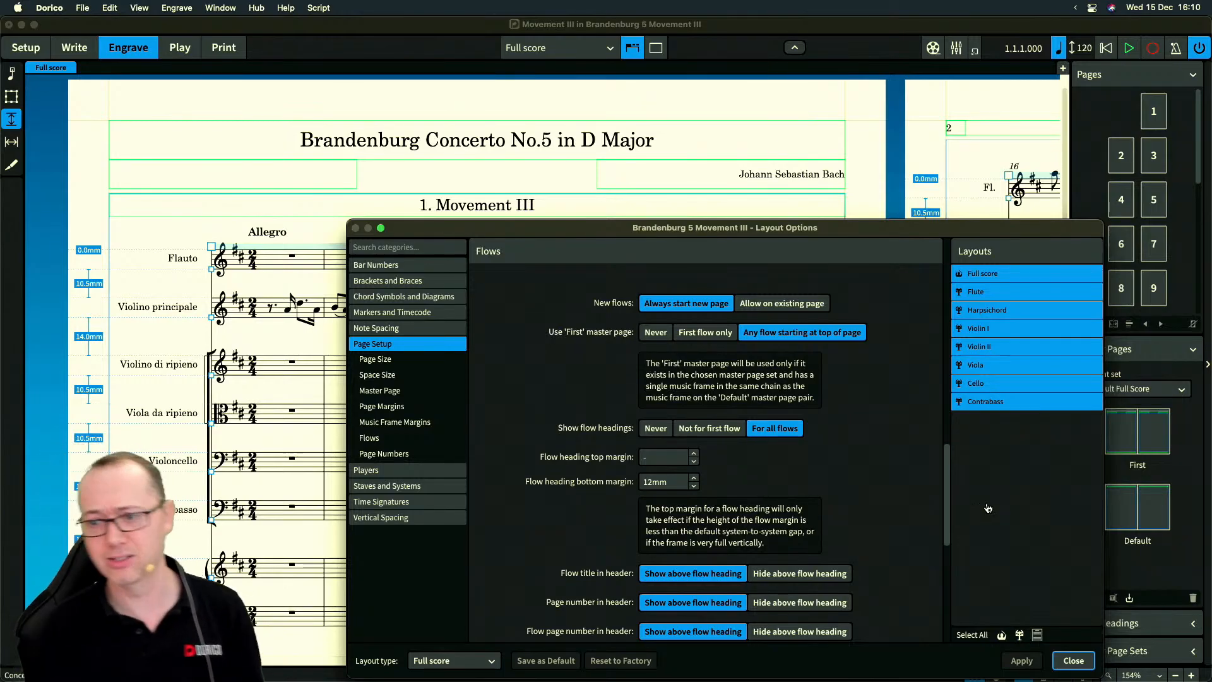
left_click(1074, 660)
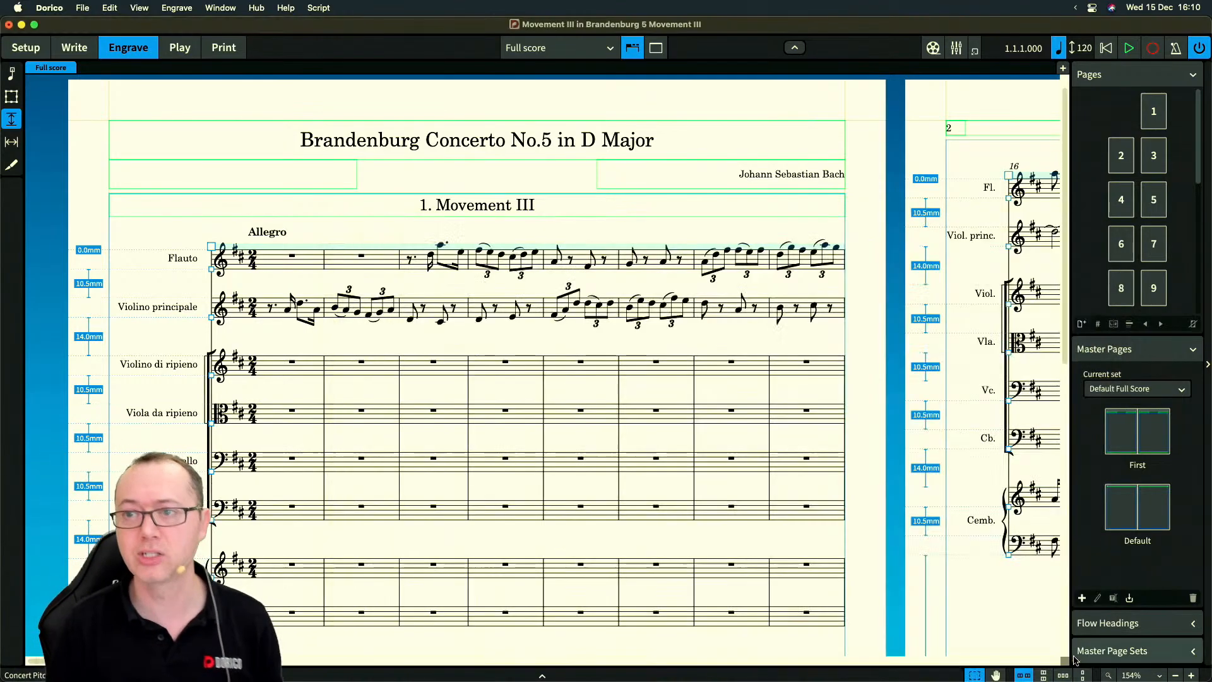
Check which master pages the first three pages of the Full score use and what changes can be inserted on page 1
left_click(1155, 108)
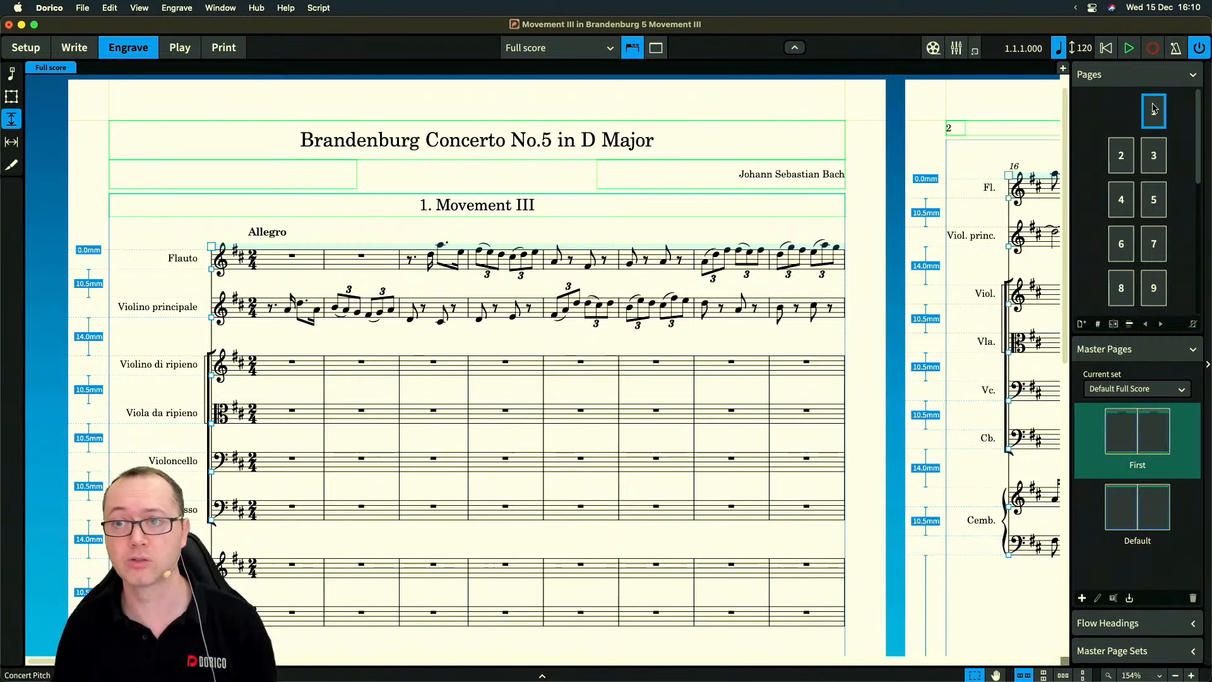
right_click(1155, 108)
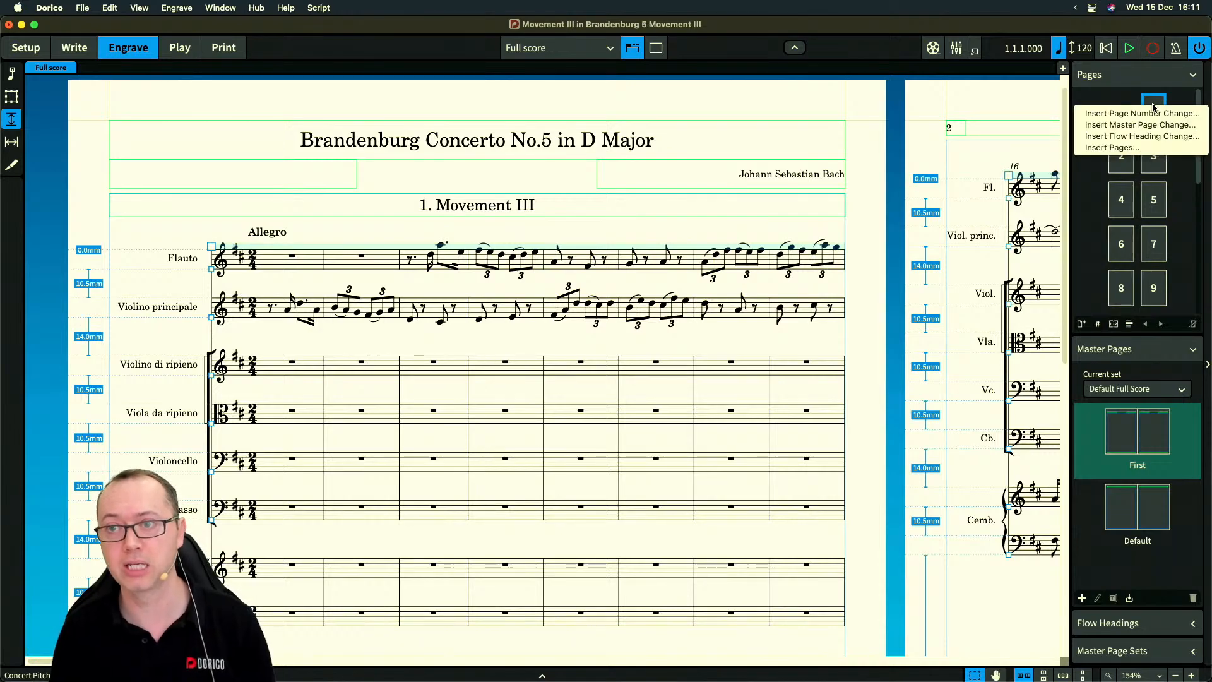
left_click(1126, 100)
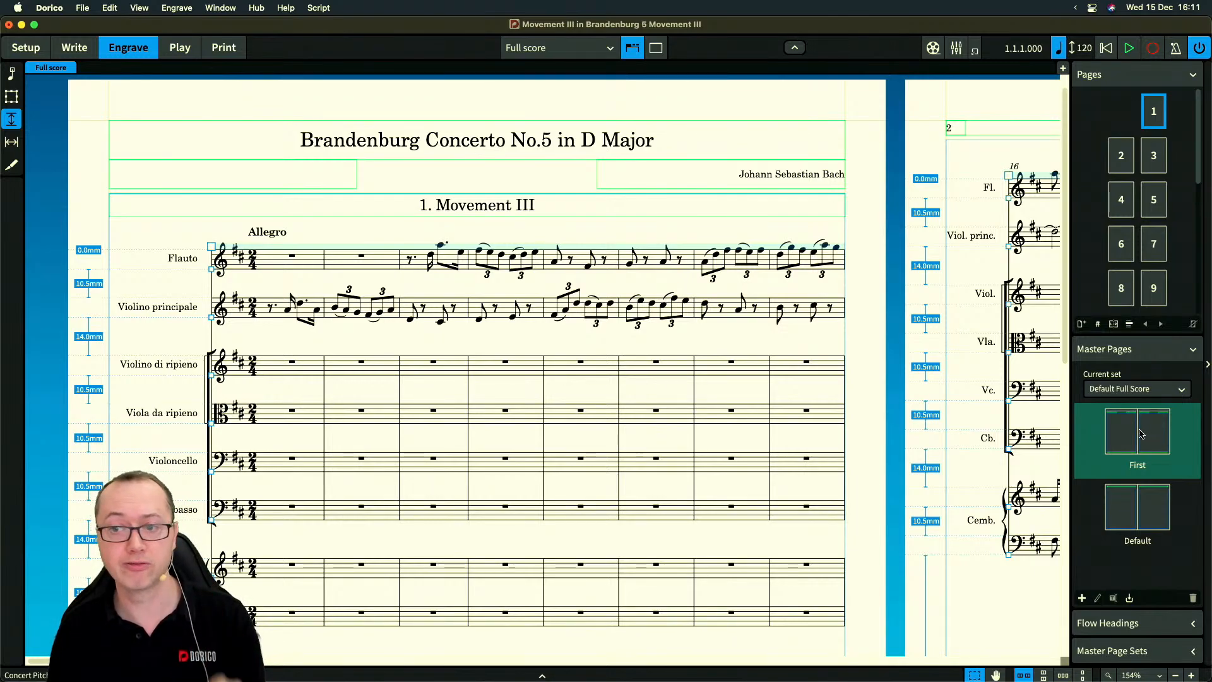
left_click(1148, 165)
left_click(1125, 163)
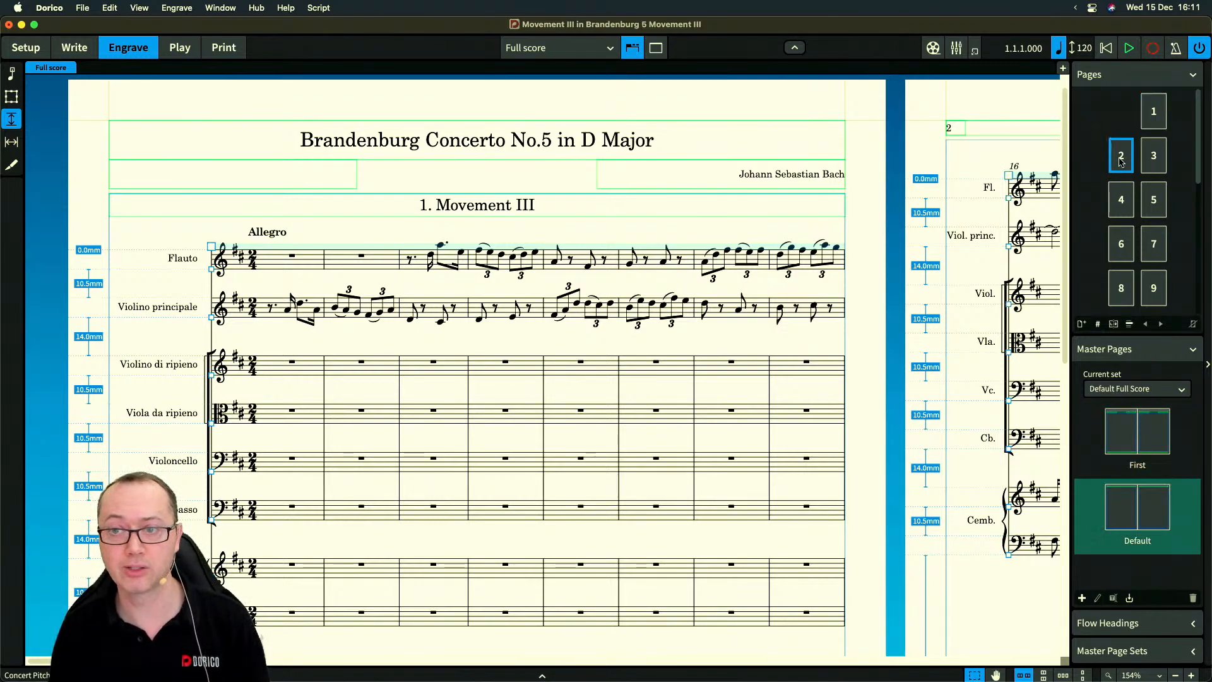
left_click(1151, 154)
left_click(1150, 112)
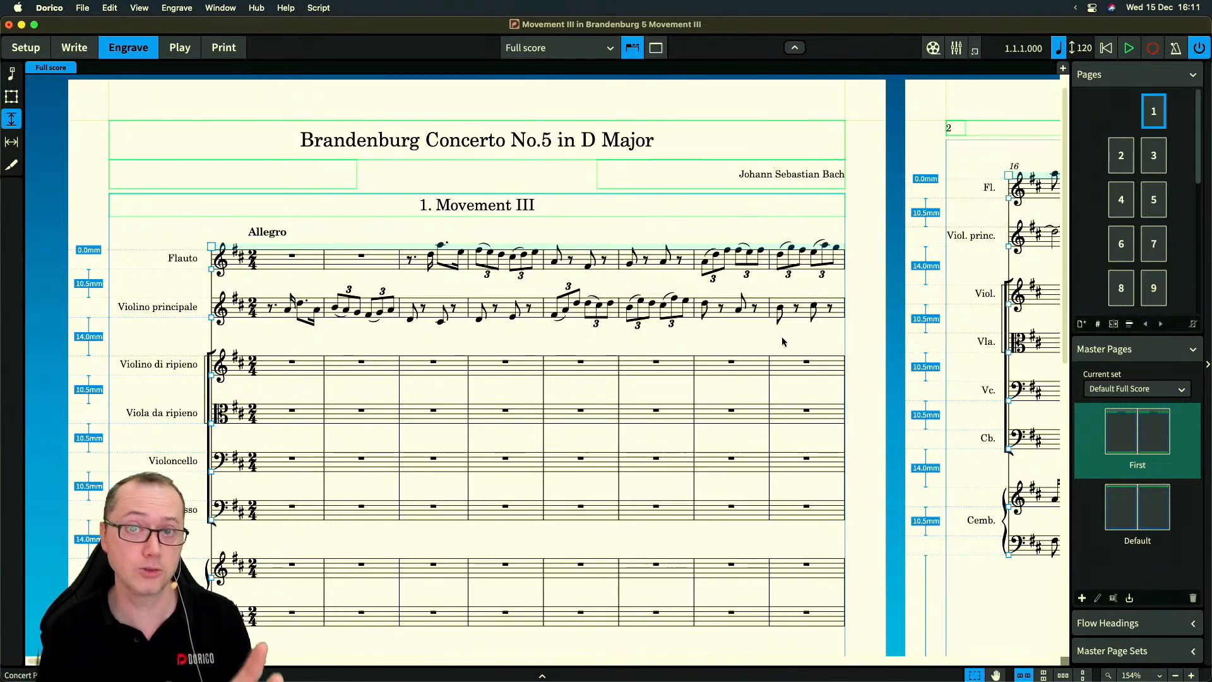
Remove the flow number token, full stop and space from the Default flow heading of the Default Full Score set, then apply and close the editor
left_click(1123, 624)
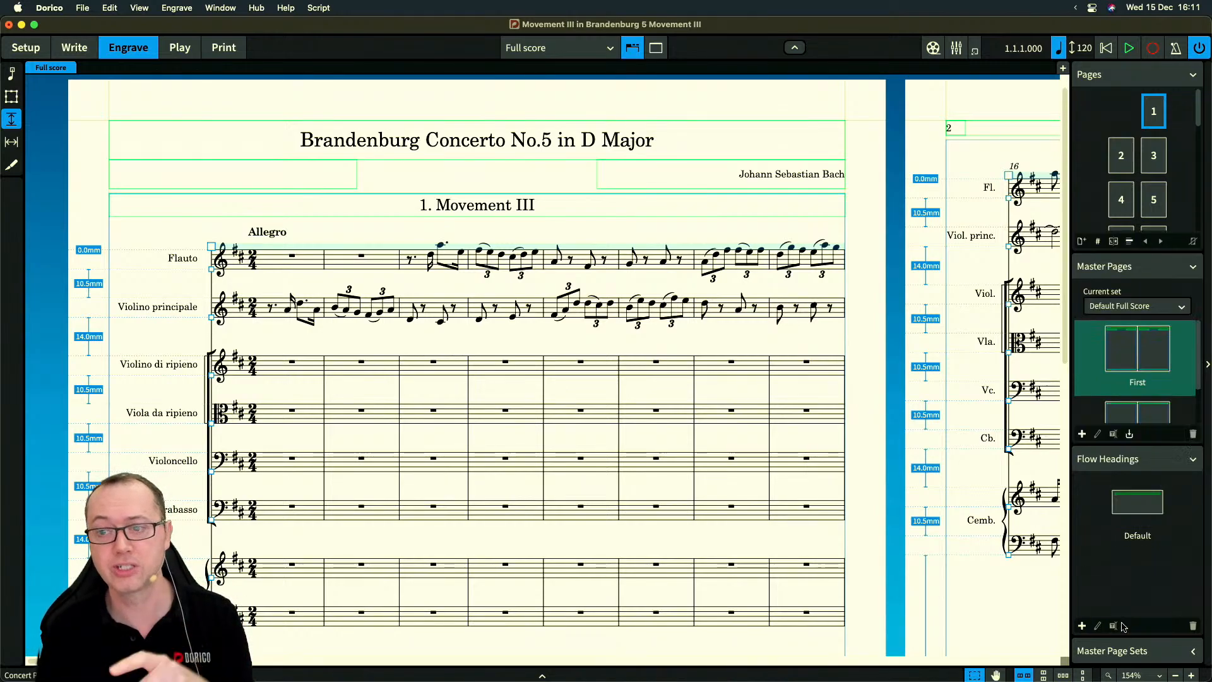
double_click(1137, 503)
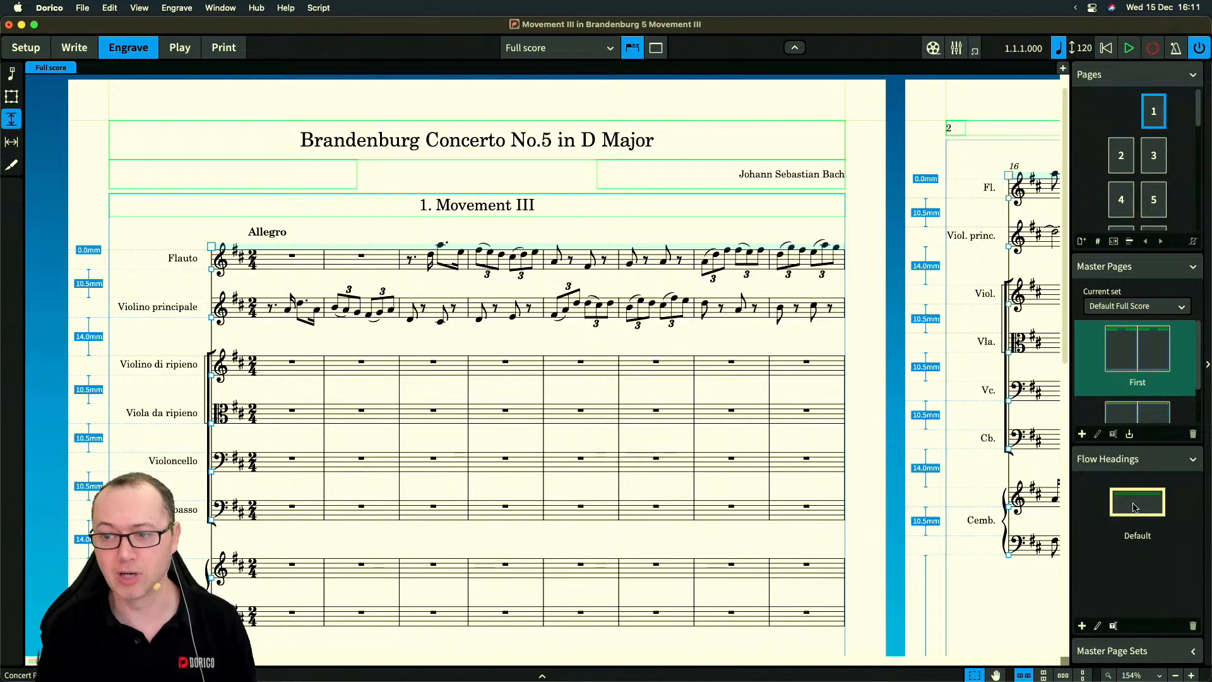
double_click(555, 212)
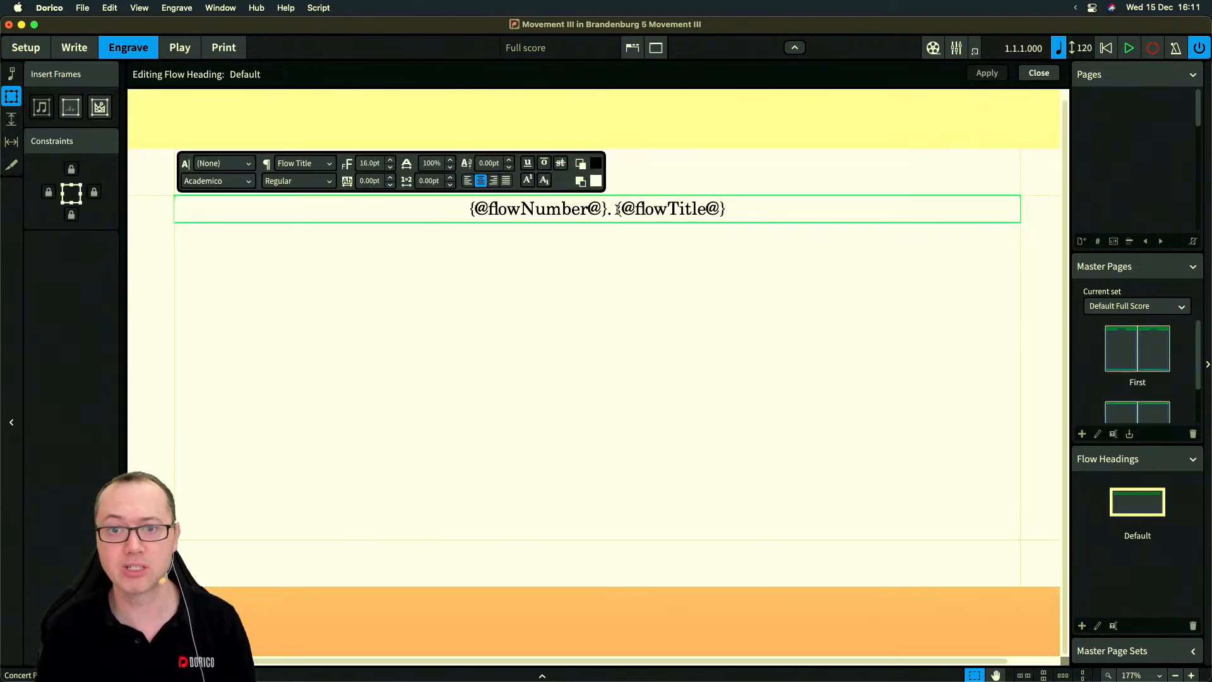
left_click_drag(618, 210, 468, 212)
key("BackSpace")
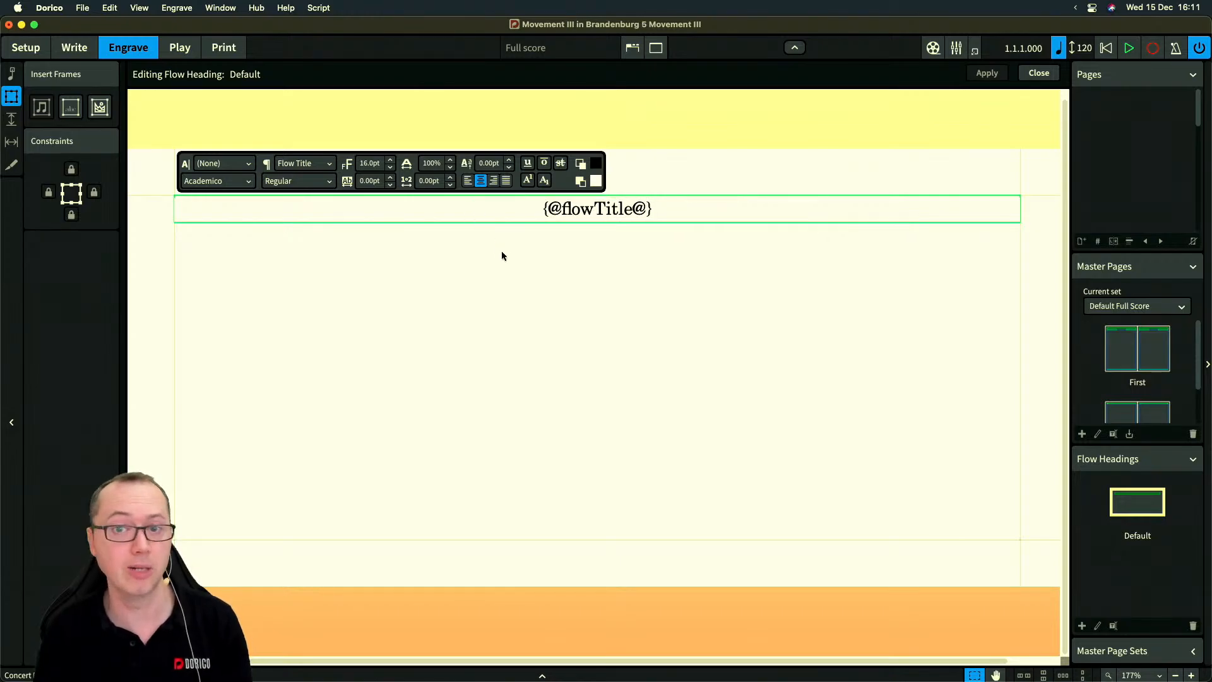
key("Escape")
left_click(987, 74)
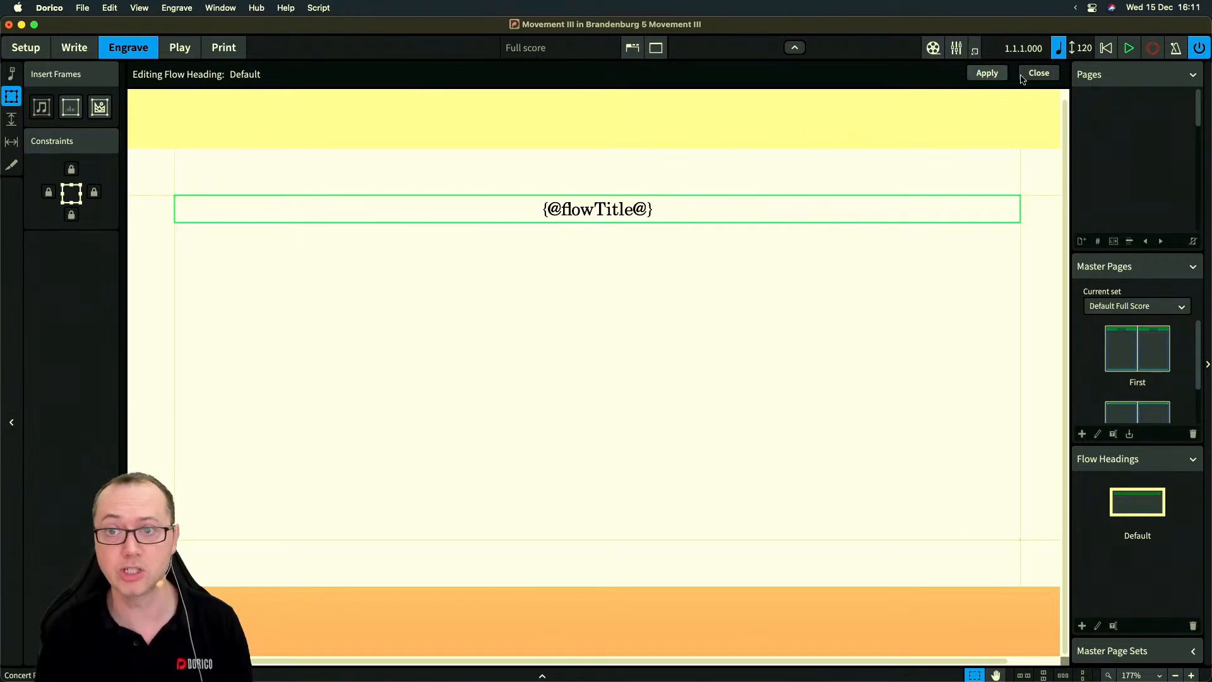
left_click(1039, 73)
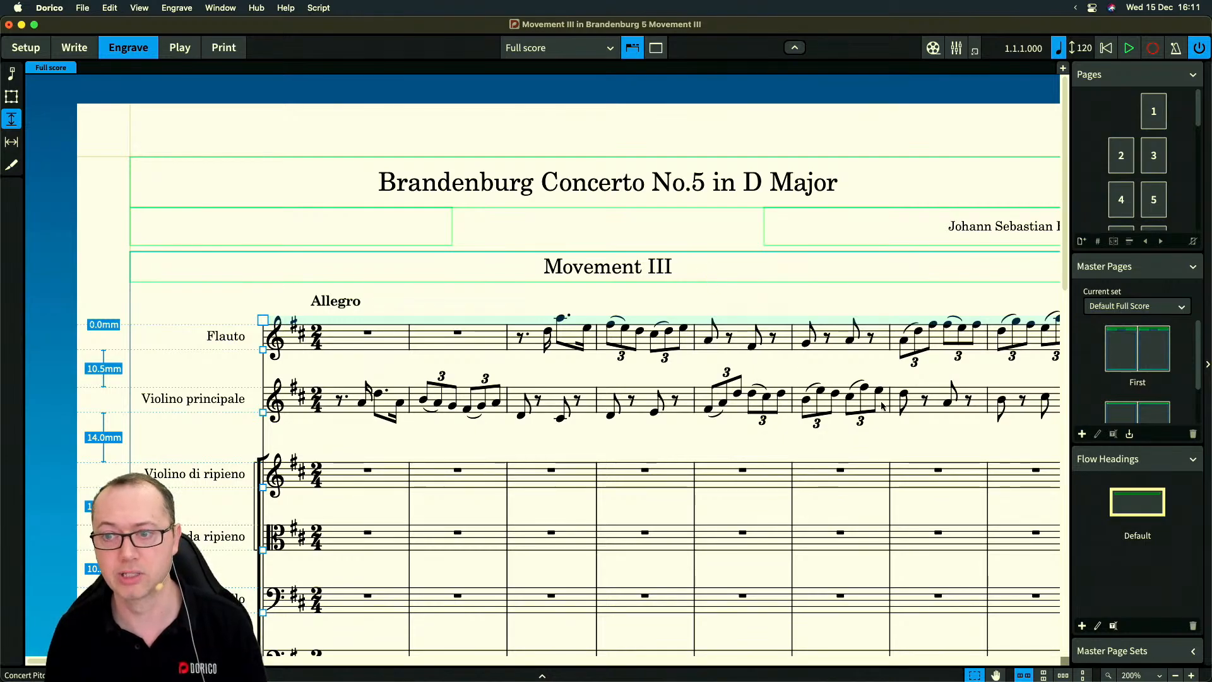
Remove the flow number token, full stop and space from the Default flow heading used by the Flute layout, keeping the change on closing
left_click(559, 50)
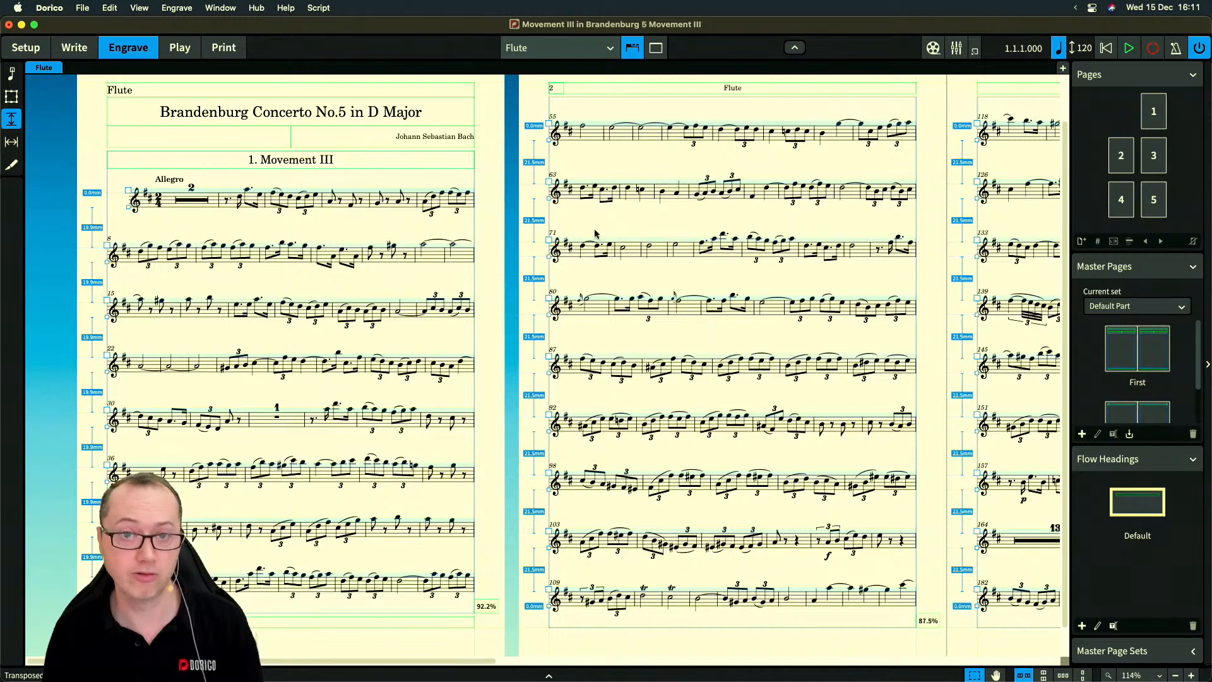
double_click(1125, 500)
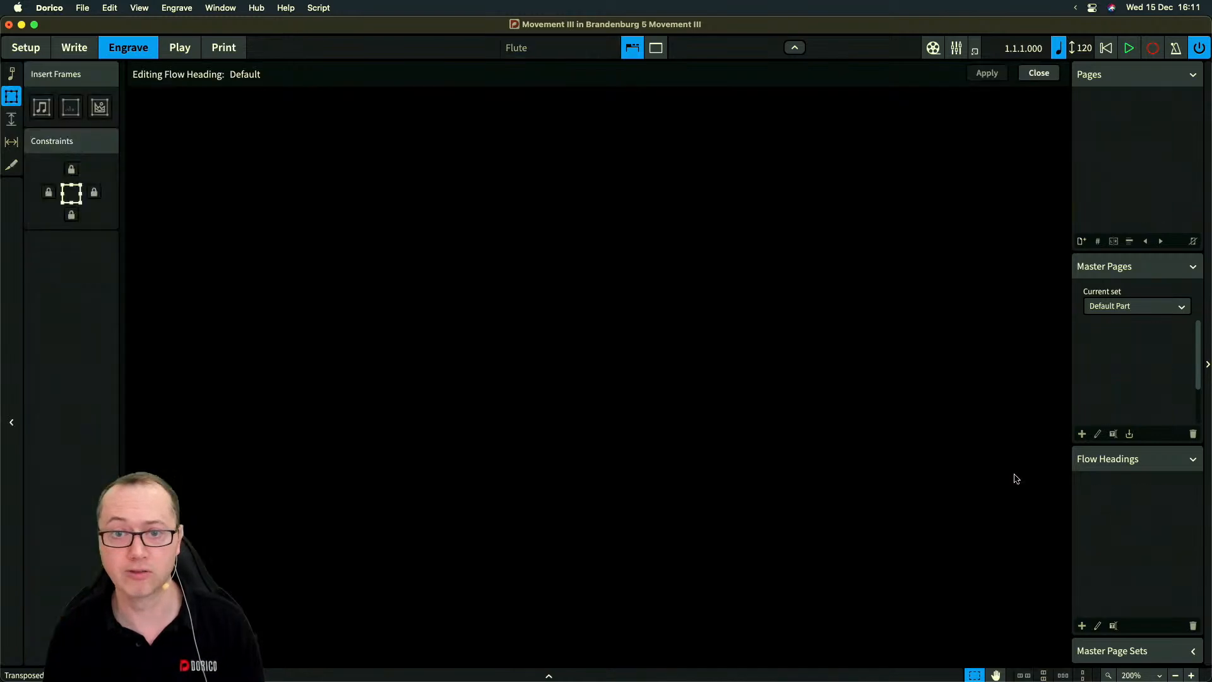
double_click(593, 235)
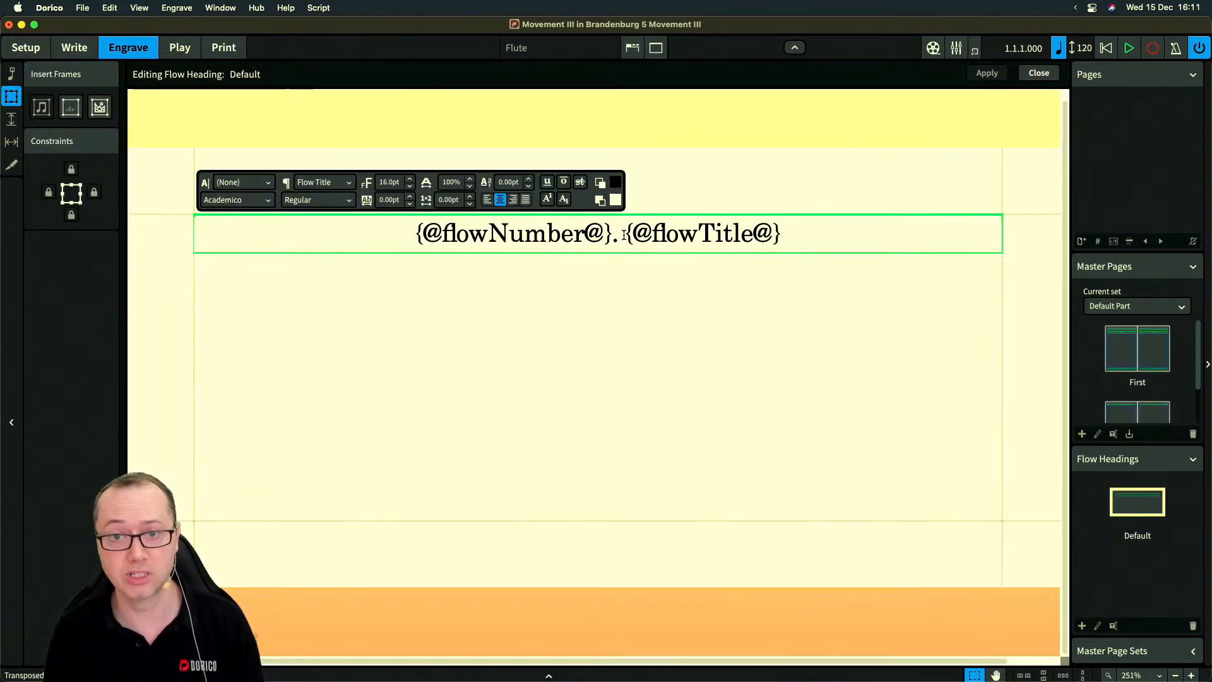
left_click_drag(624, 235, 392, 233)
key("BackSpace")
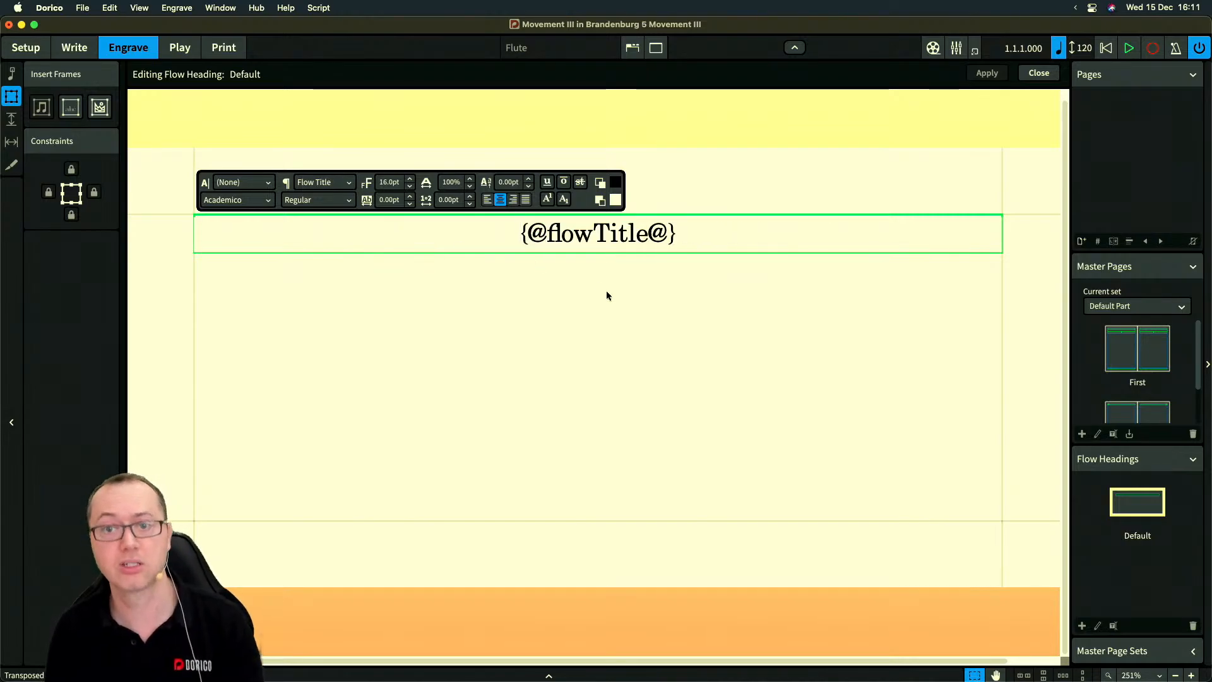
key("Escape")
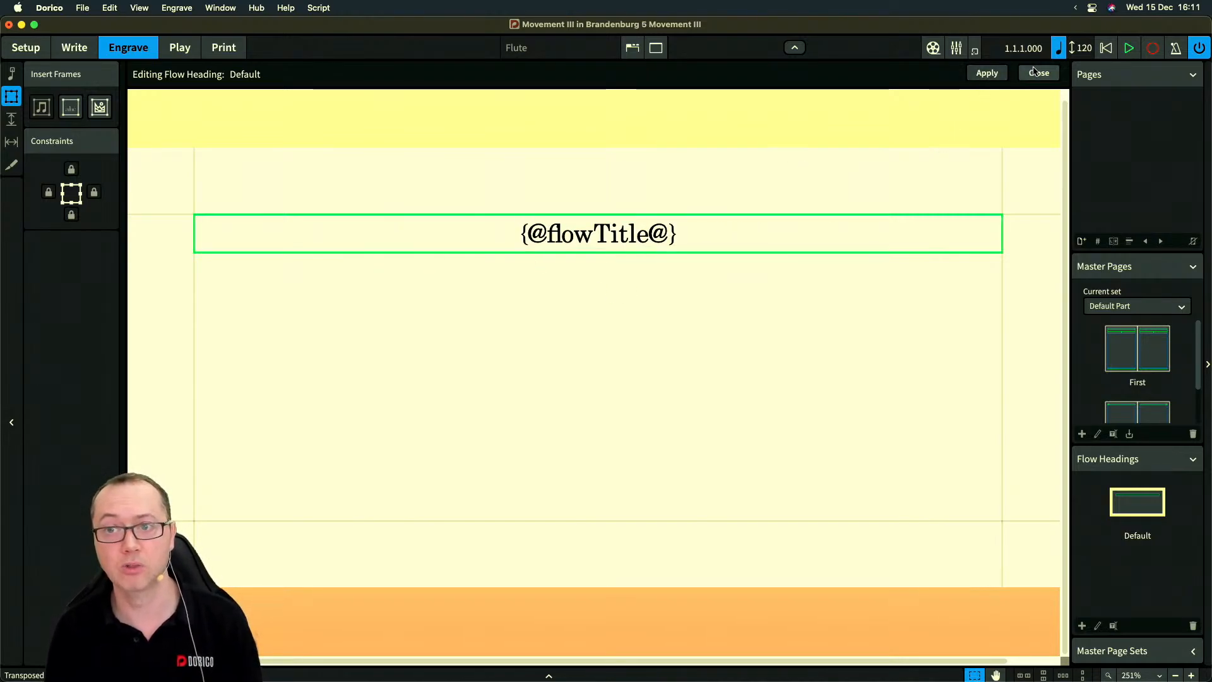
left_click(1035, 73)
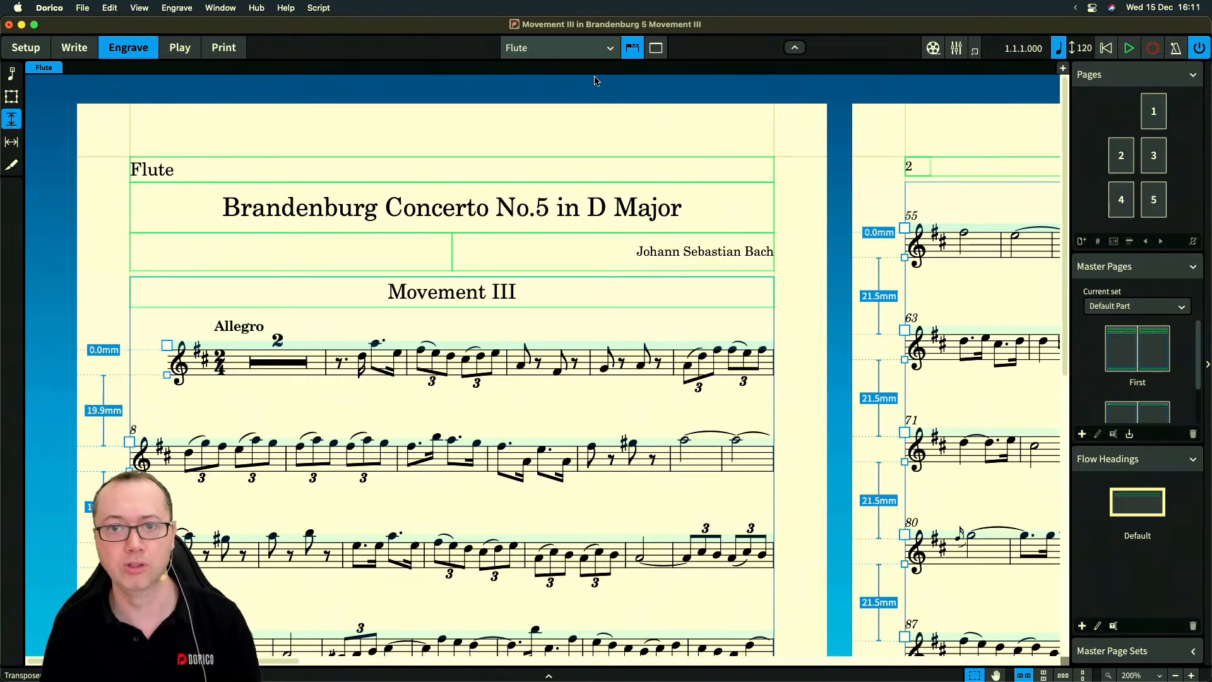
Return to the Full score layout and examine the title, composer and flow heading frames on its first page
key("w")
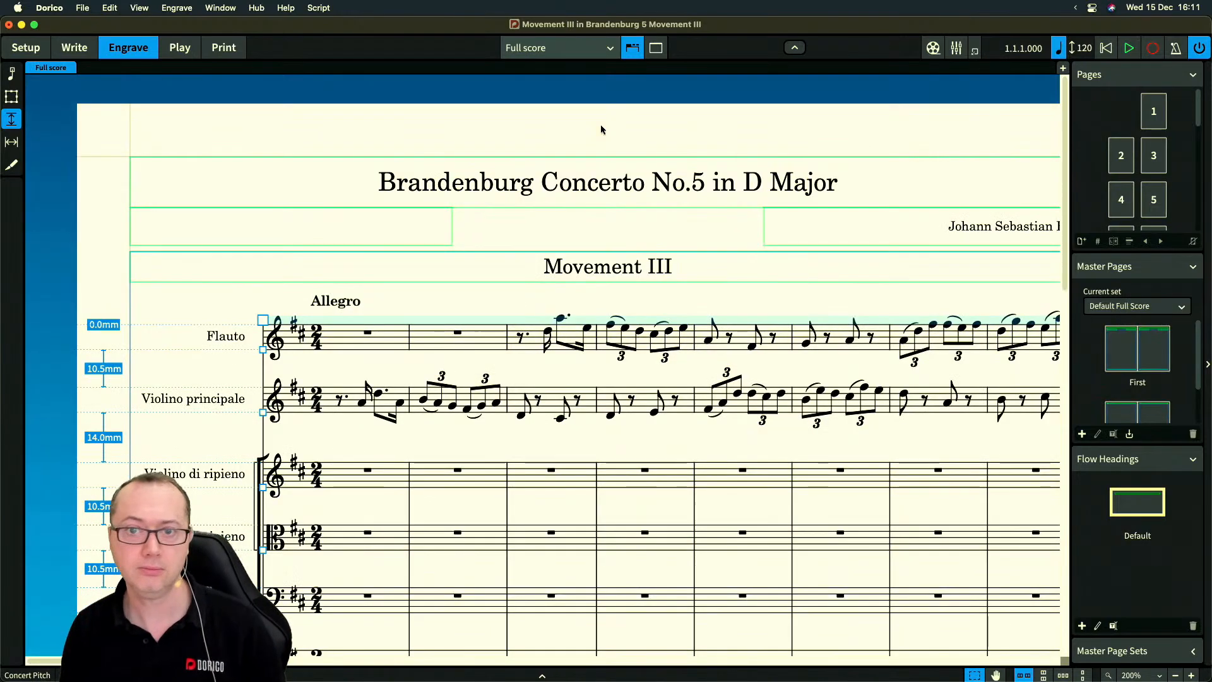
scroll(571, 210, "right", 2)
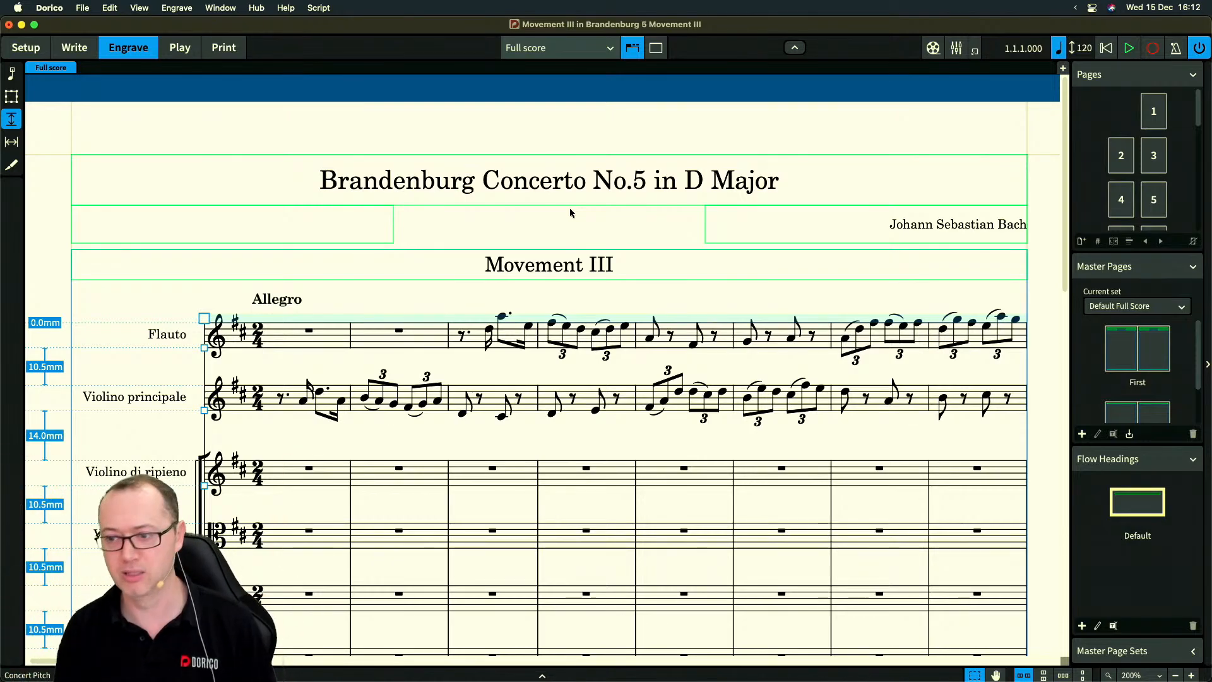
scroll(527, 345, "down", 2)
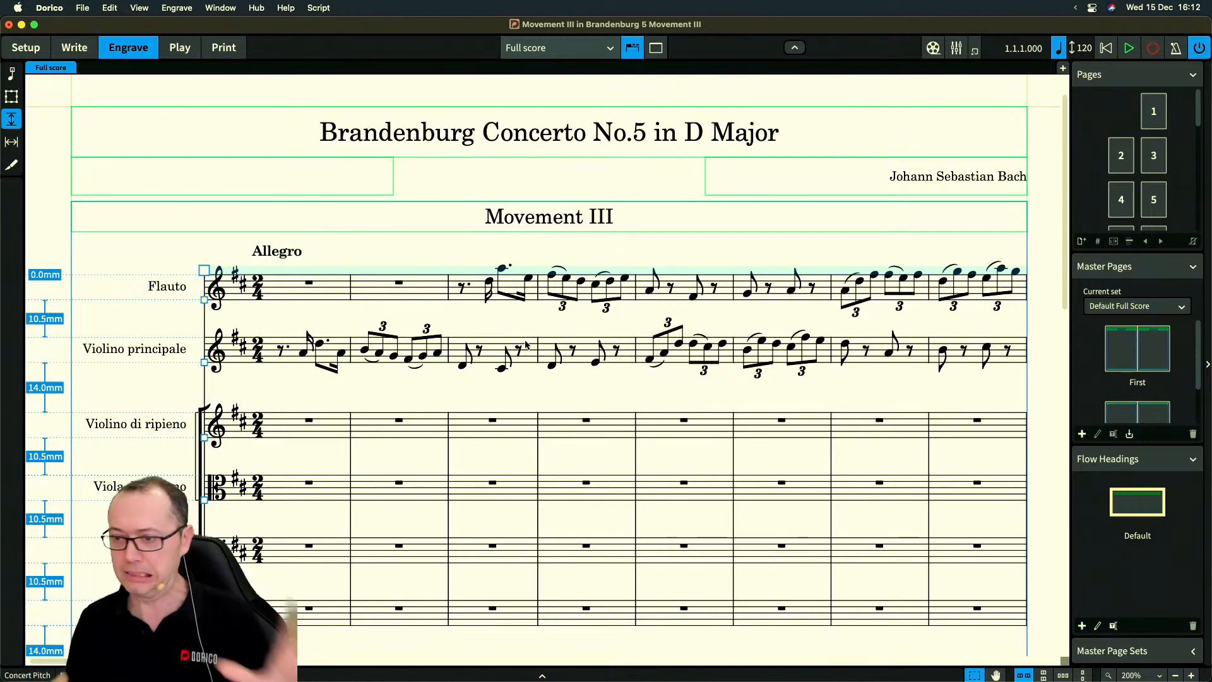
scroll(529, 360, "down", 1)
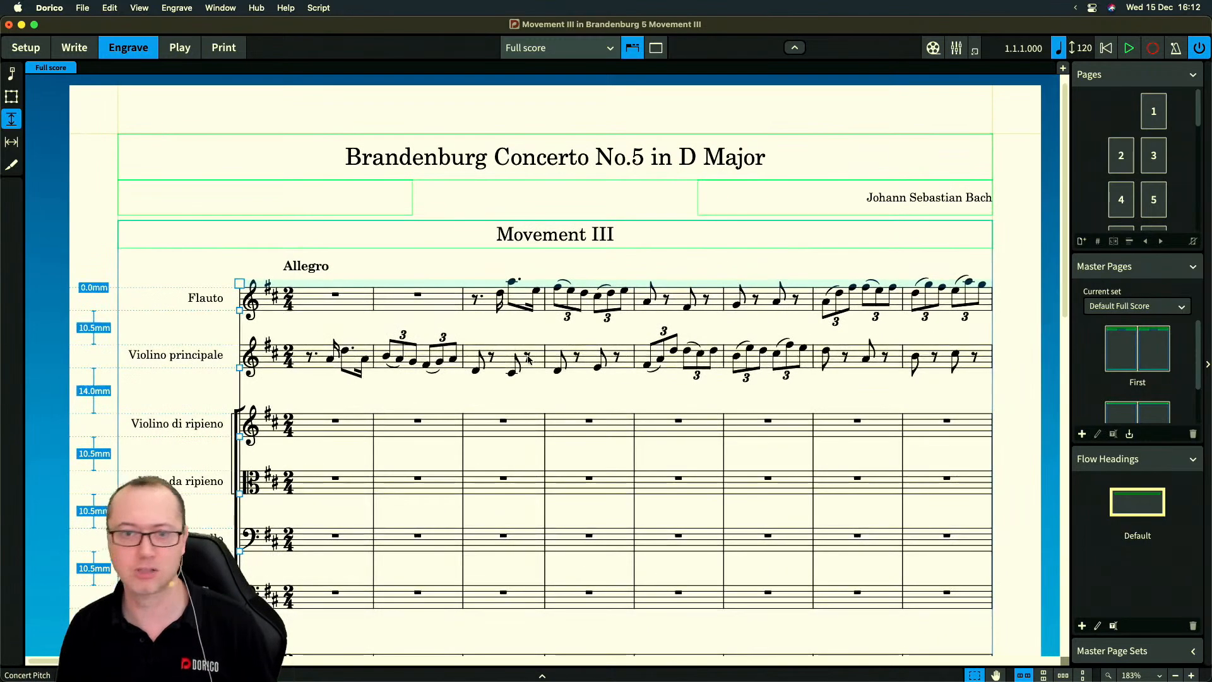
scroll(529, 360, "right", 2)
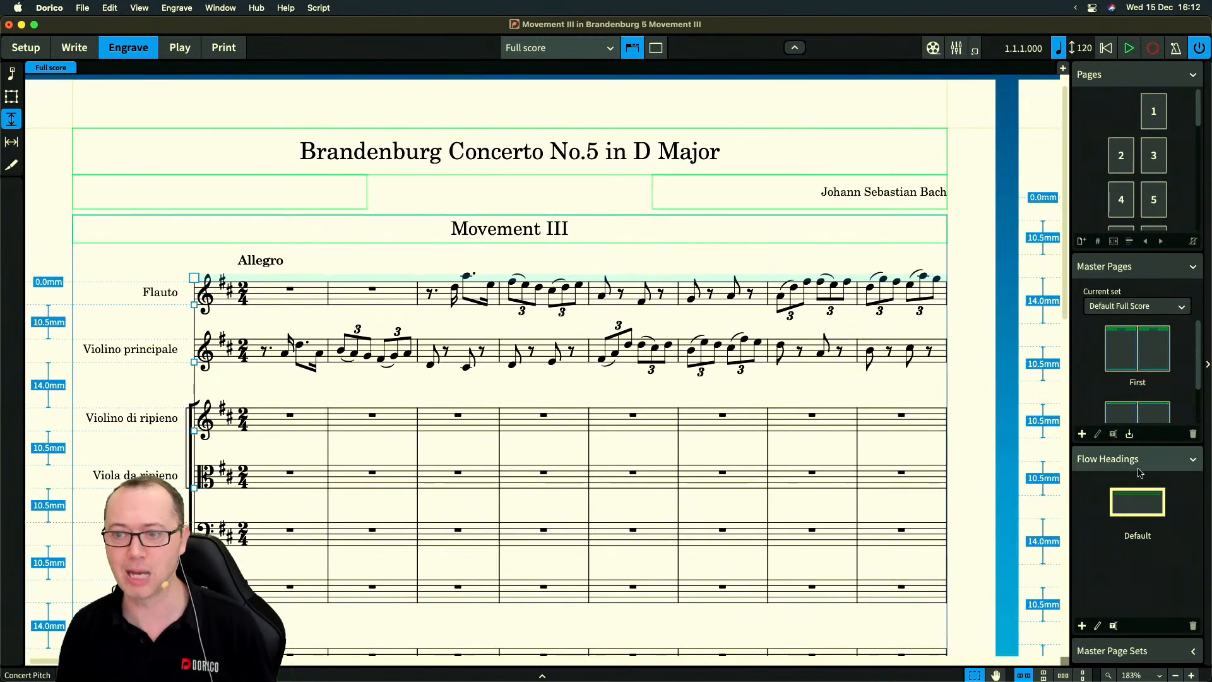
Open the First master page of the Default Full Score set and examine the text tokens and music frames on both pages
left_click(1194, 459)
left_click(1127, 435)
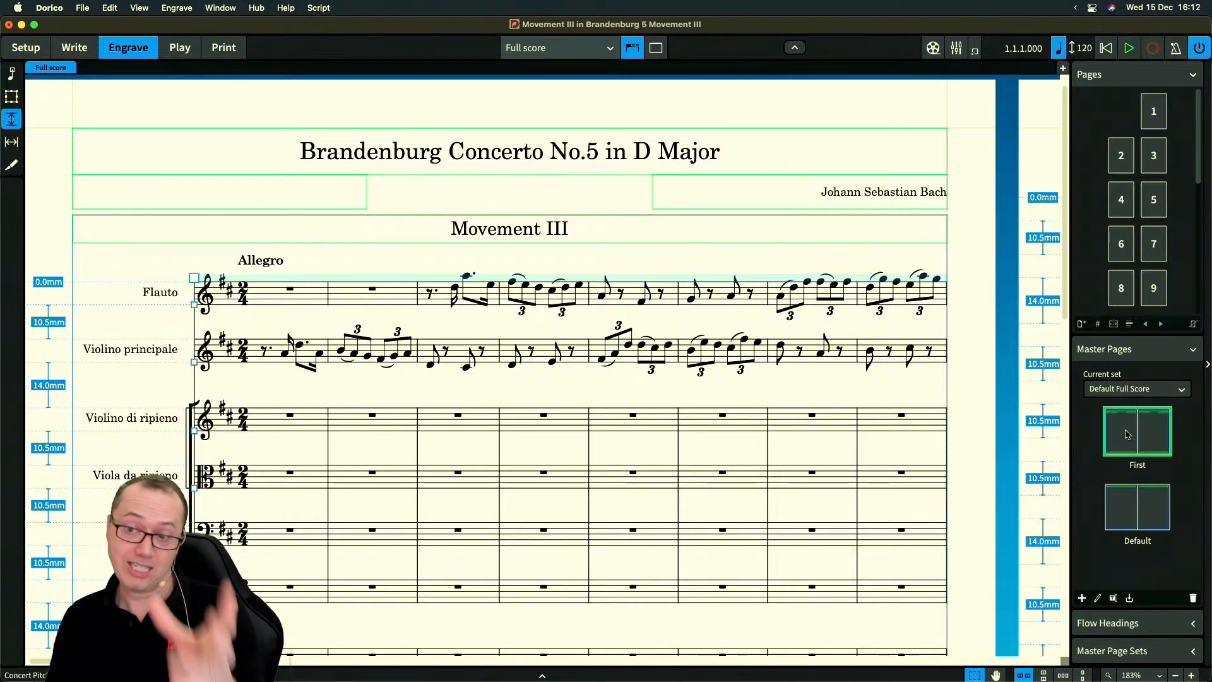
double_click(1126, 435)
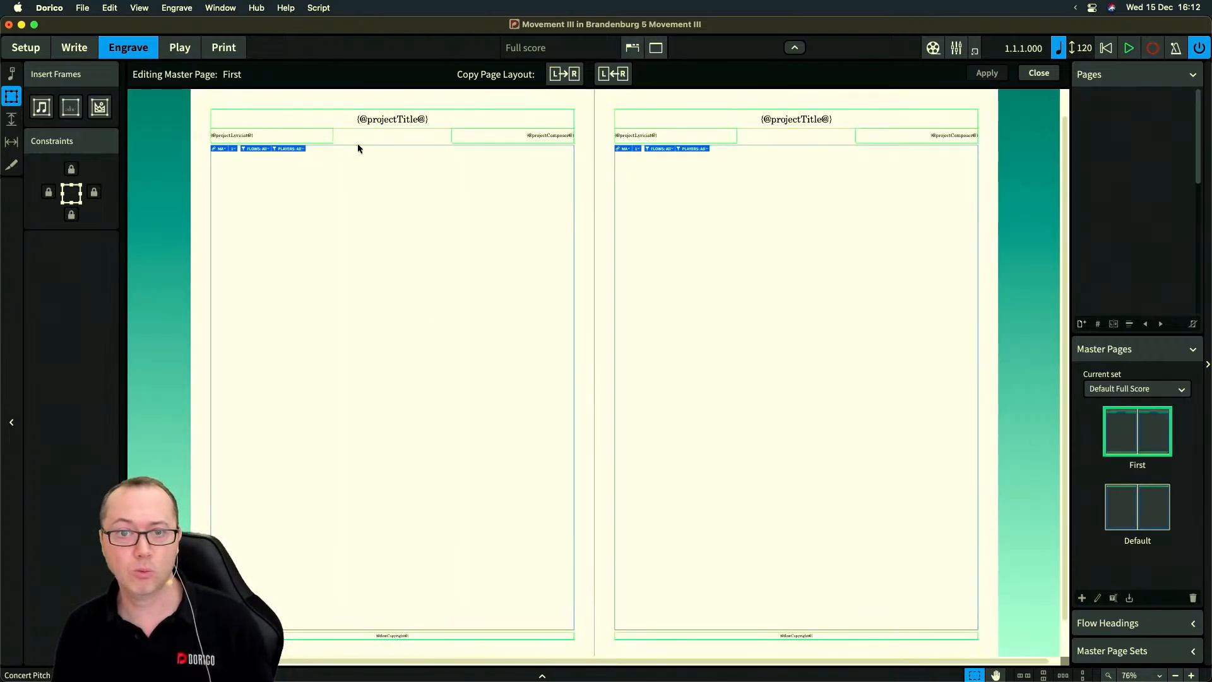
key("z")
key("z")
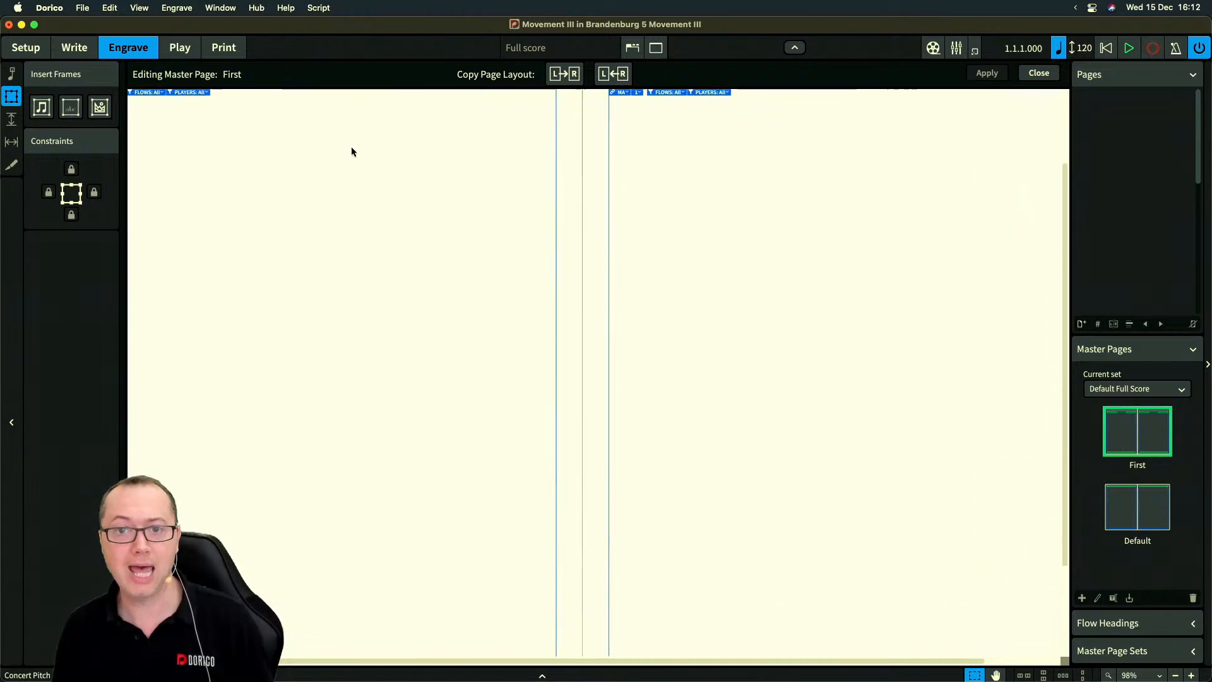
scroll(353, 152, "left", 5)
scroll(353, 152, "up", 5)
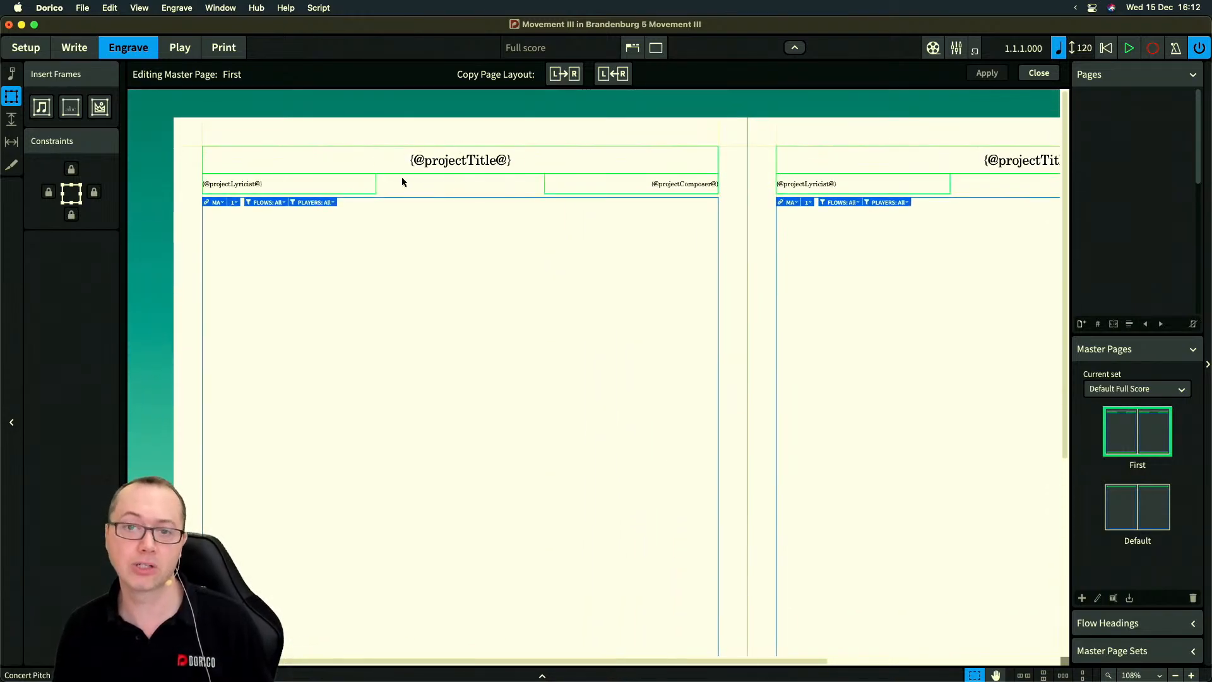
scroll(405, 183, "right", 5)
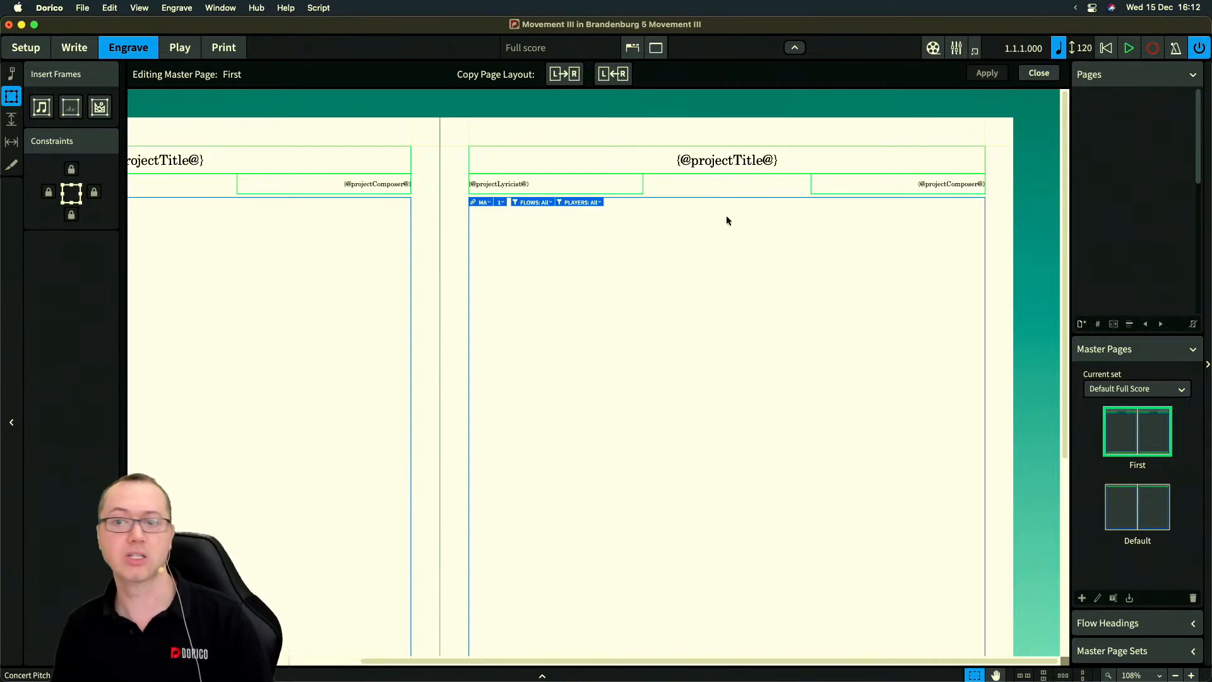
key("z")
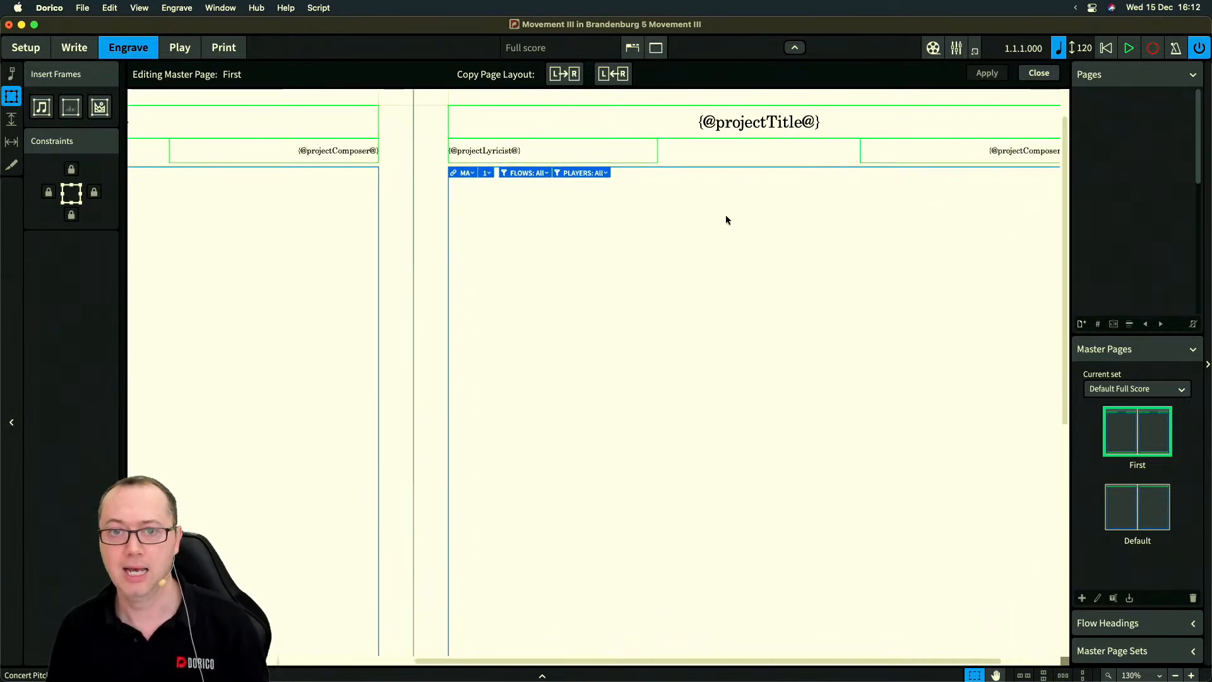
scroll(726, 220, "right", 2)
scroll(726, 220, "up", 1)
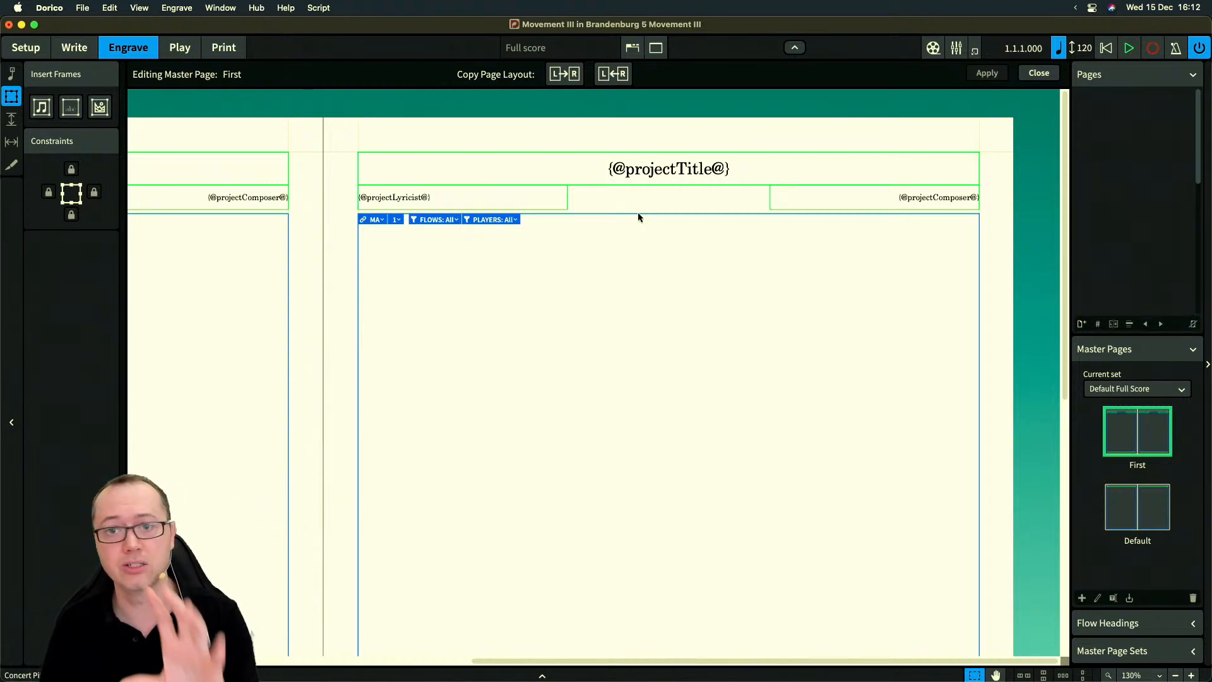
Check which project and flow information tokens can be inserted in the First master page's title frame, then leave the editor
double_click(742, 171)
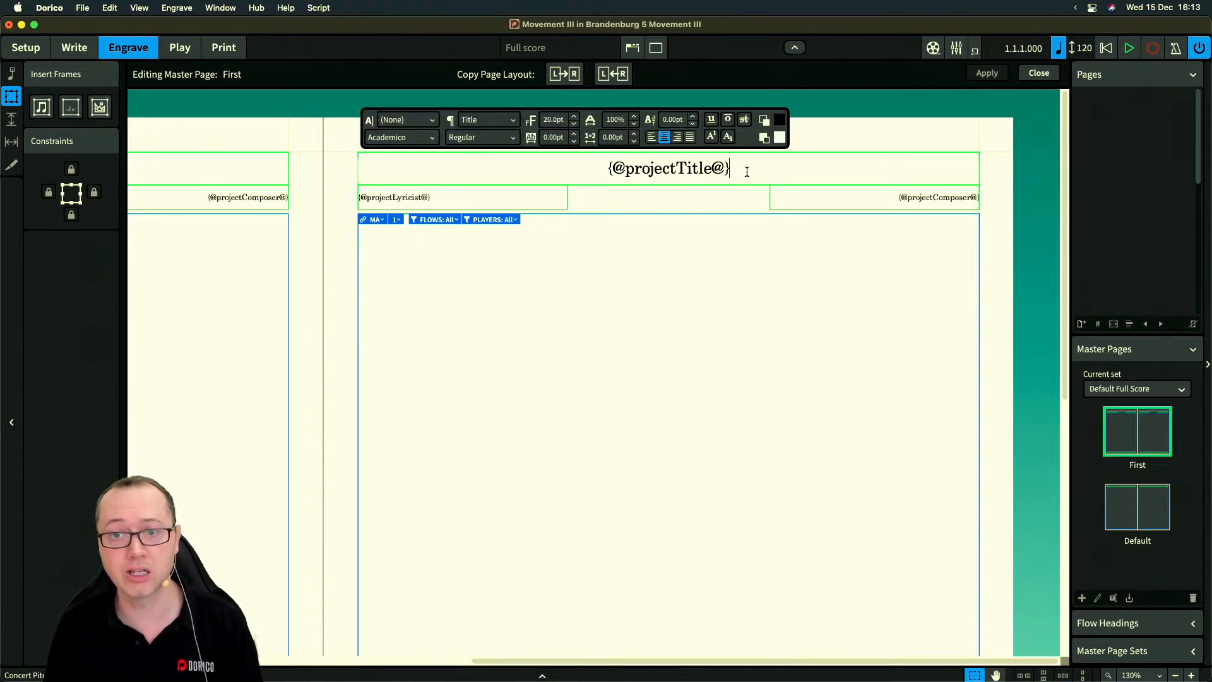
right_click(747, 172)
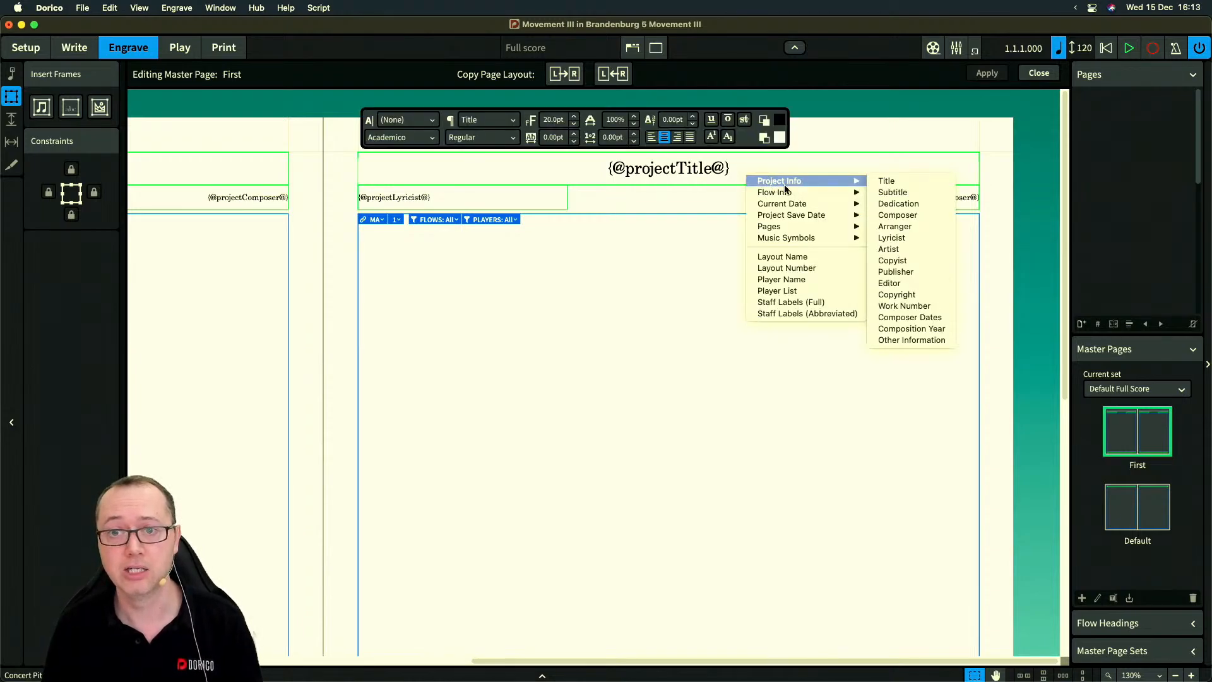
mouse_move(791, 191)
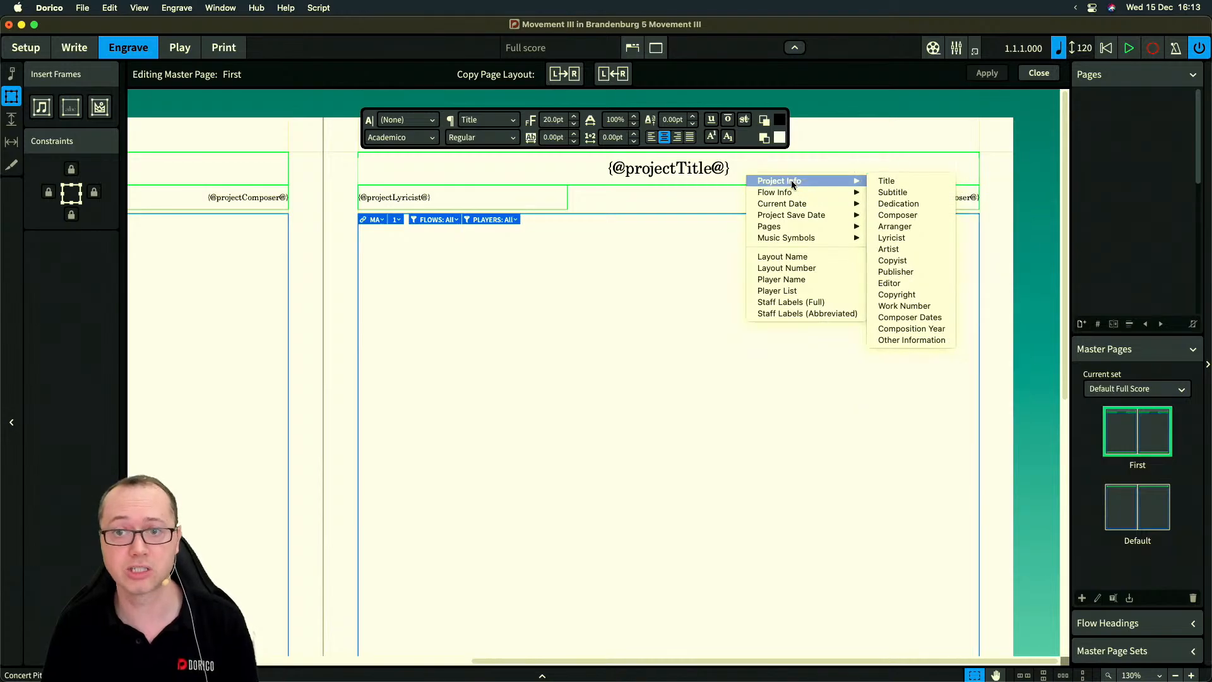
left_click(668, 307)
left_click(669, 308)
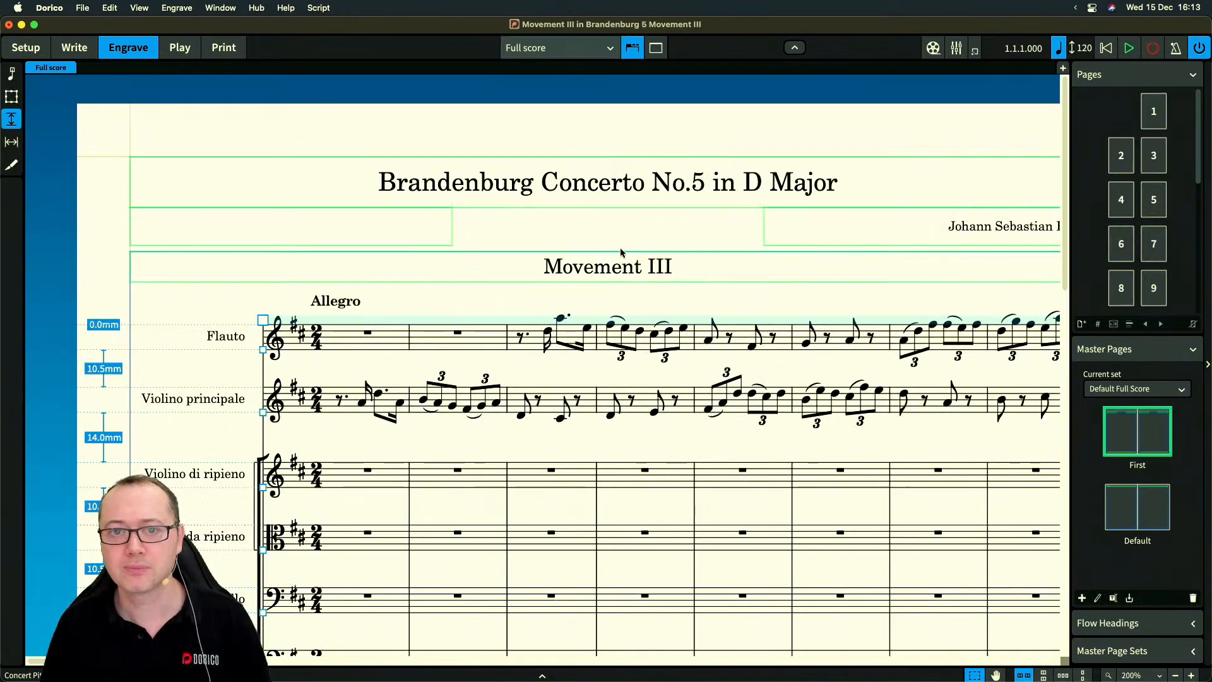
Examine the page number and running header on page 2 of the Full score and select the Default master page
key("x")
key("x")
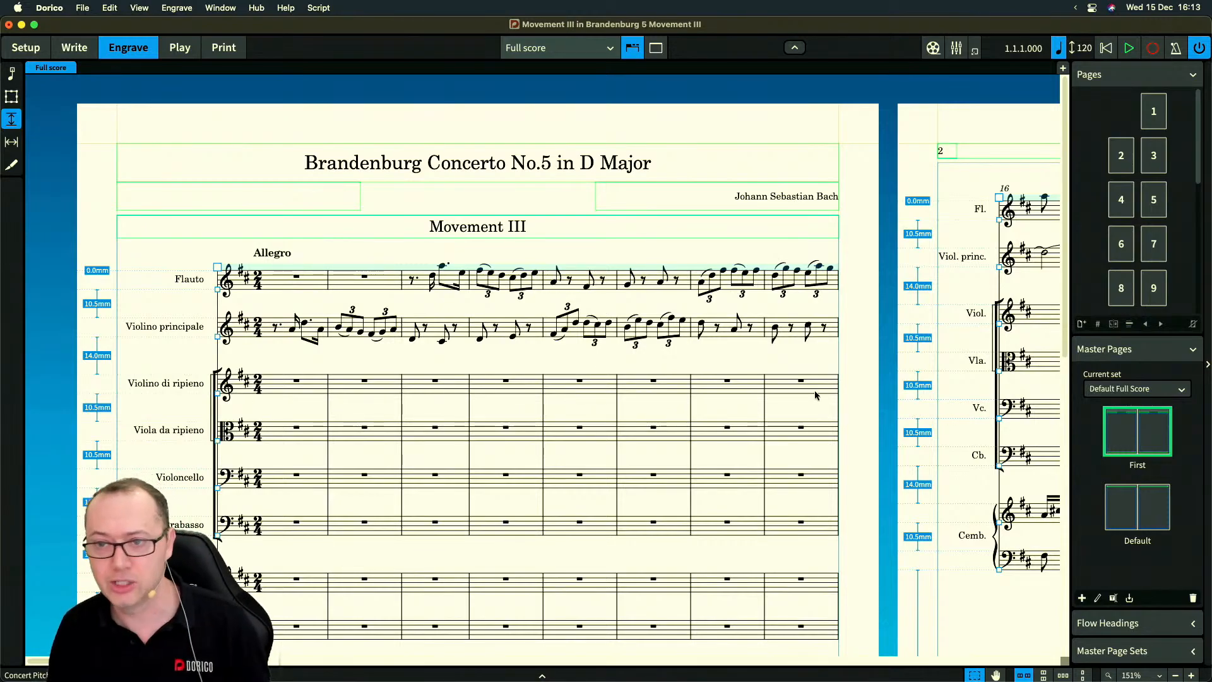
scroll(815, 395, "right", 12)
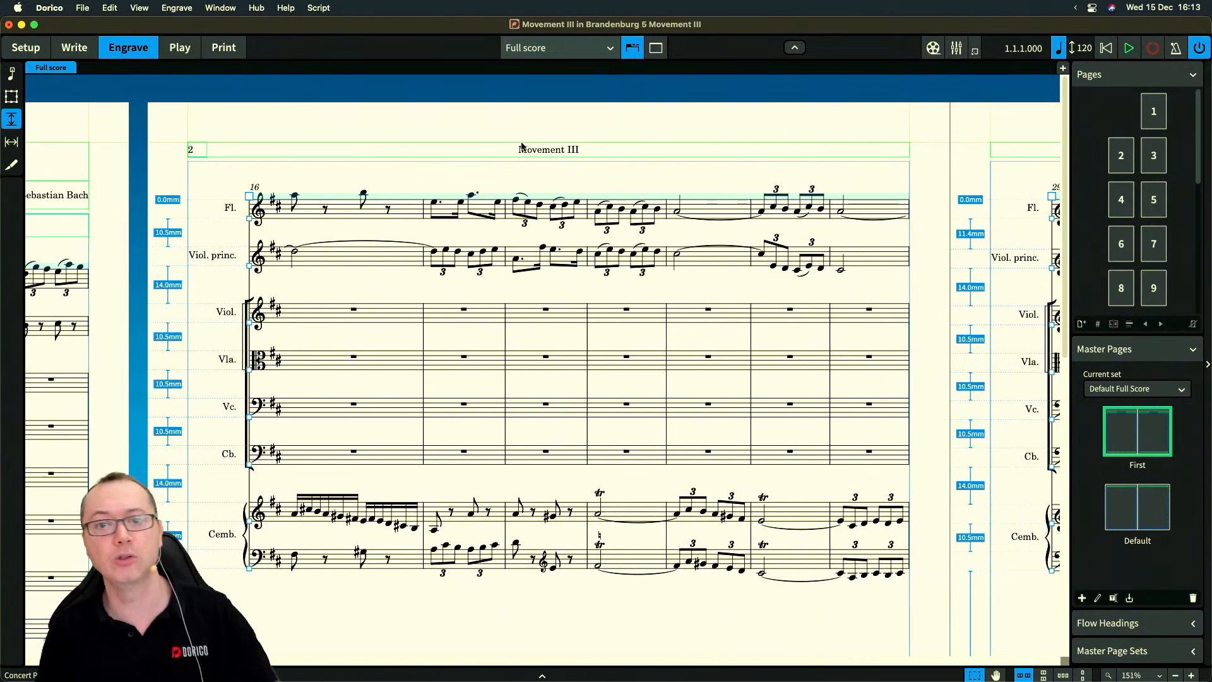
left_click(1123, 511)
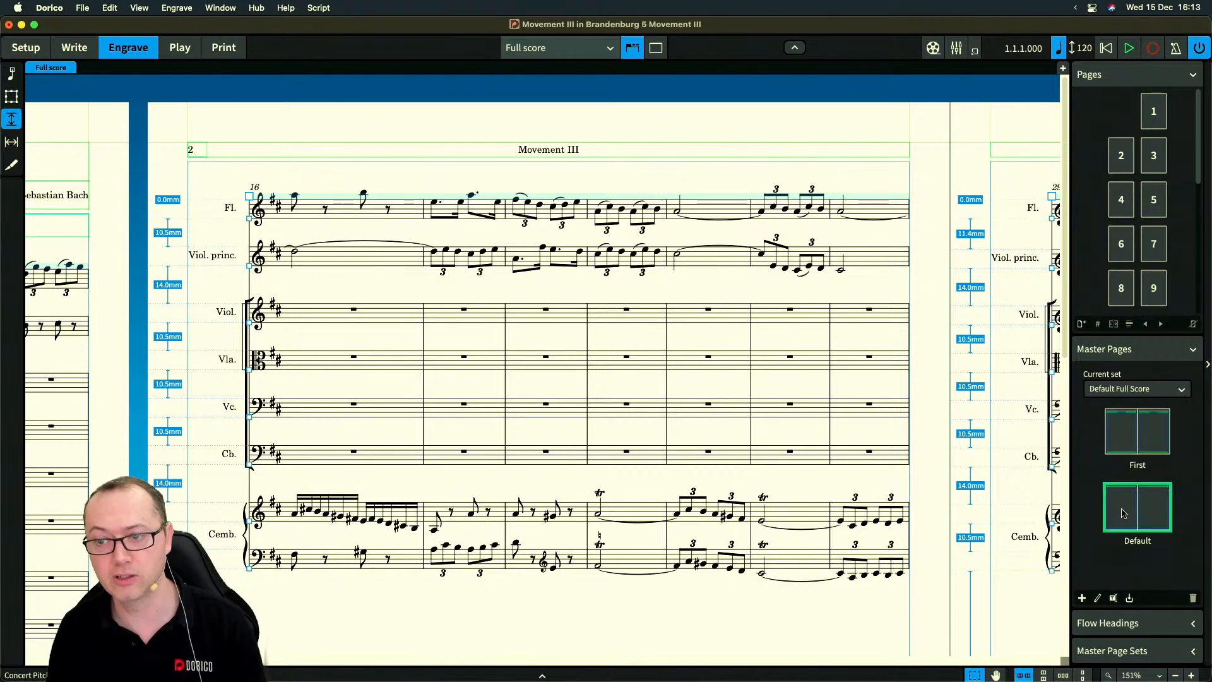
scroll(695, 341, "right", 2)
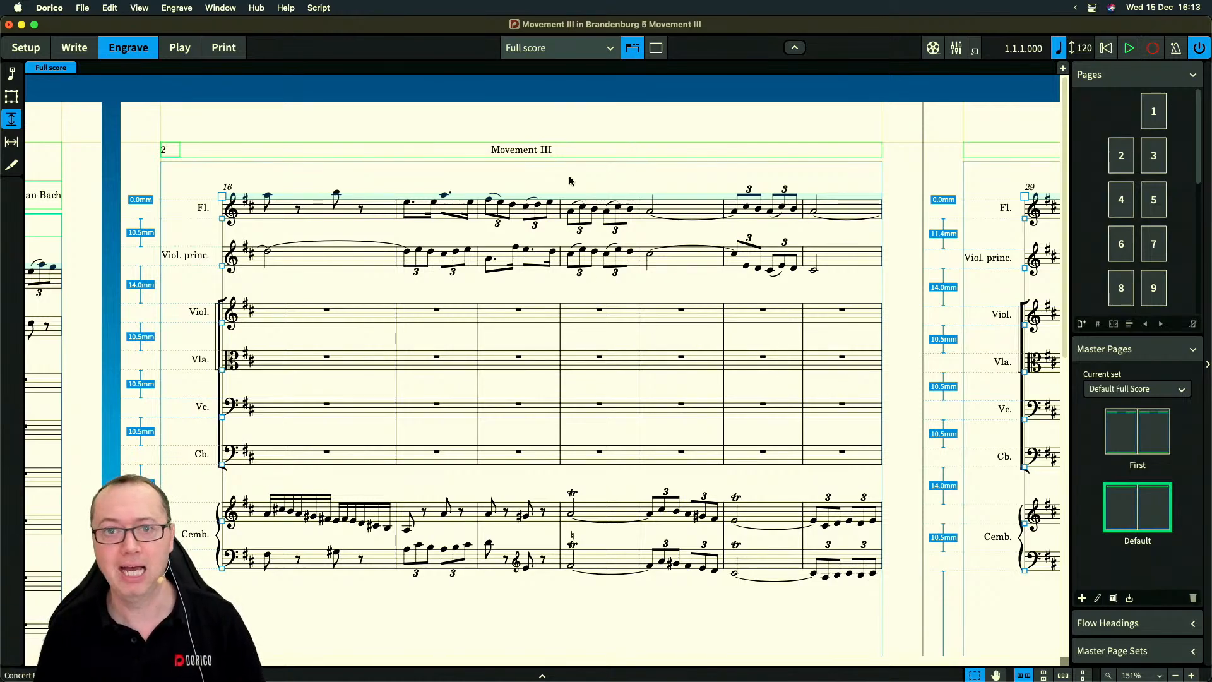
Switch to the Flute layout and look up the commands for moving to the next and previous layout
key("super+alt+bracketright")
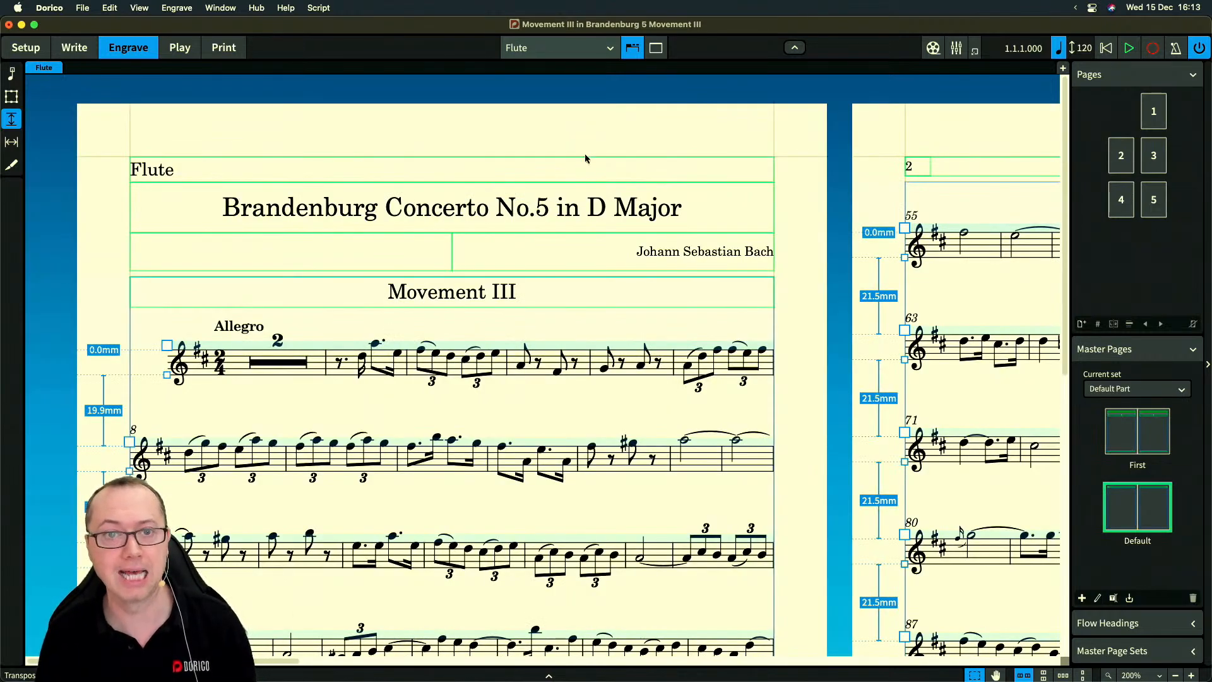
left_click(218, 8)
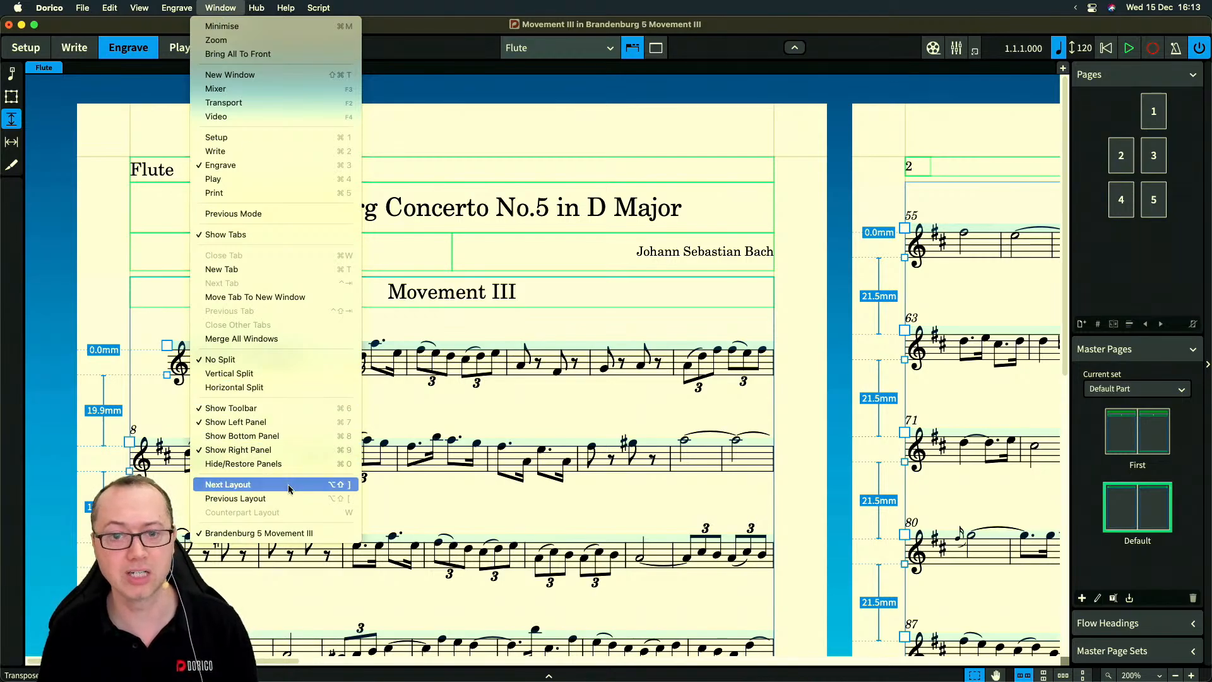
left_click(506, 416)
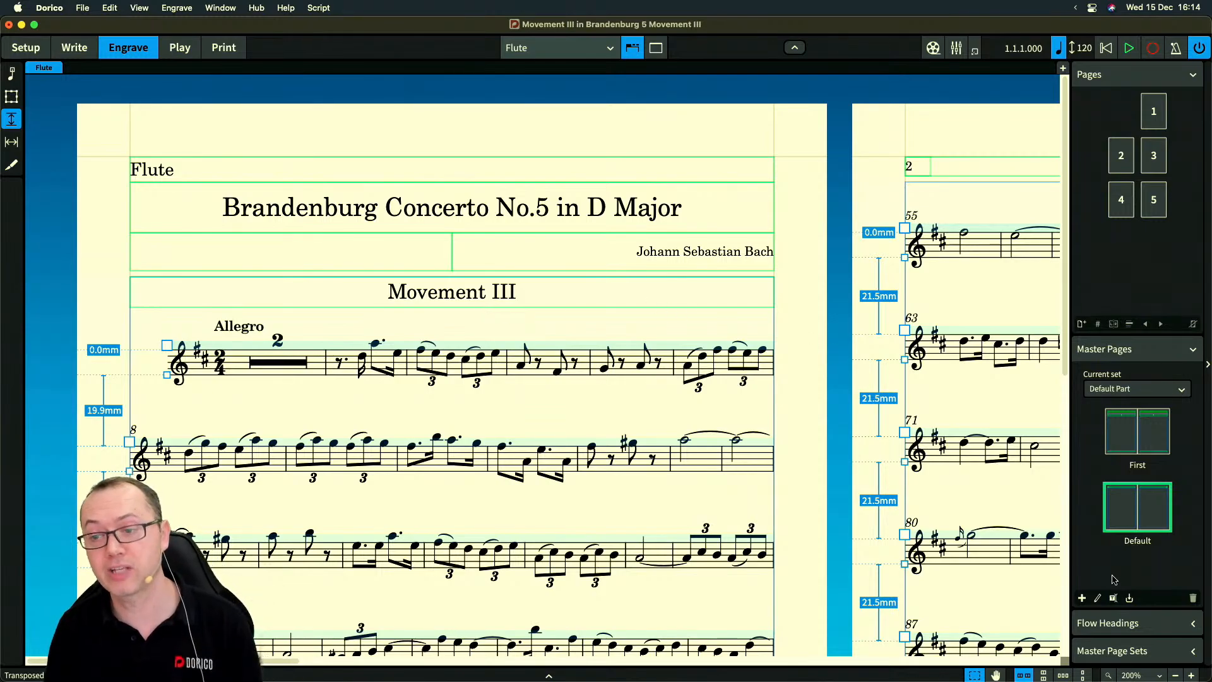
Check the available master page sets, then return to the first page of the Full score layout
left_click(1118, 653)
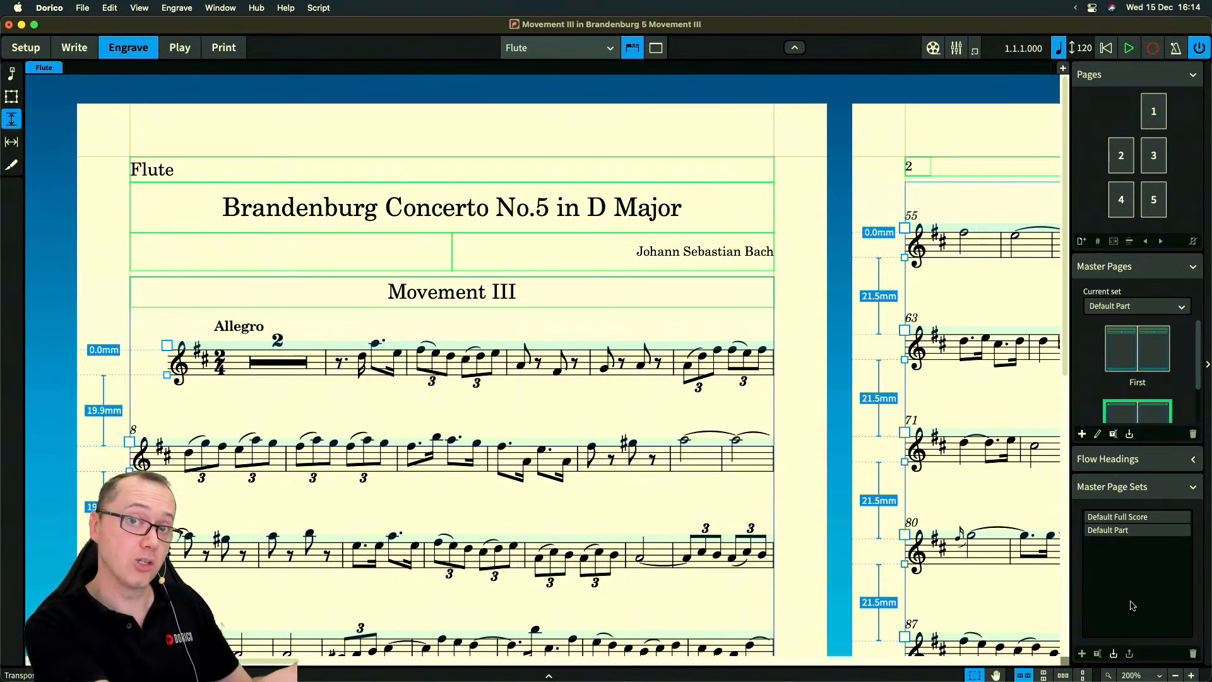
left_click(1145, 490)
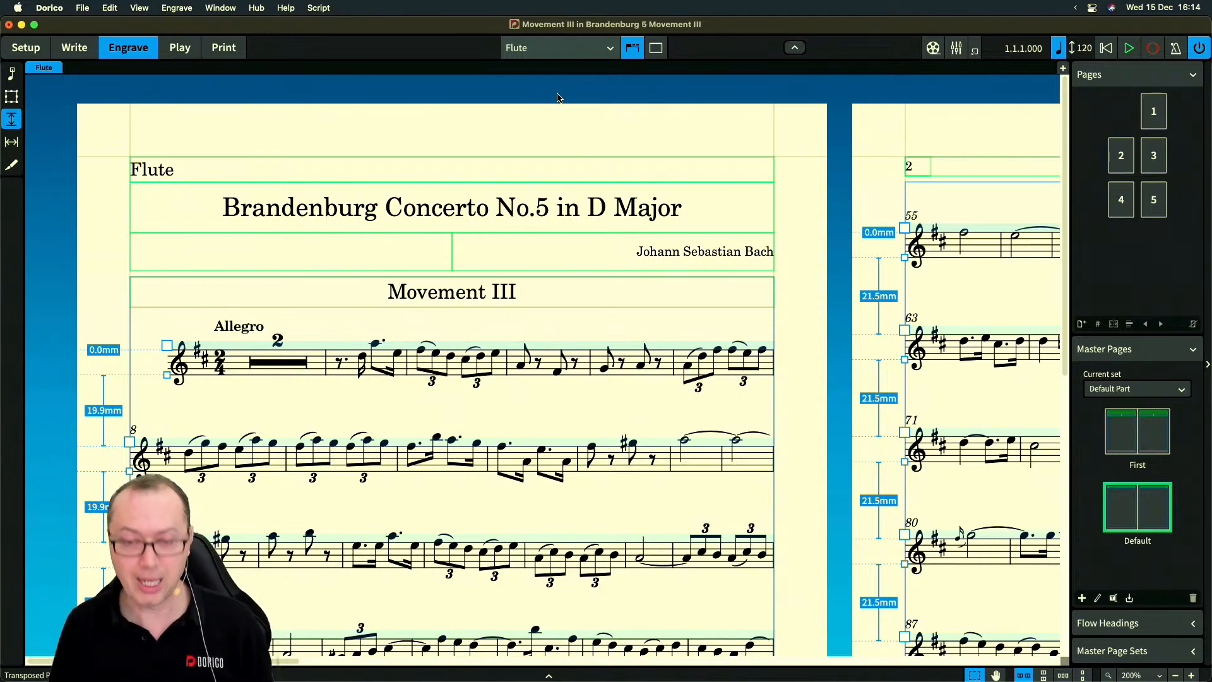
key("w")
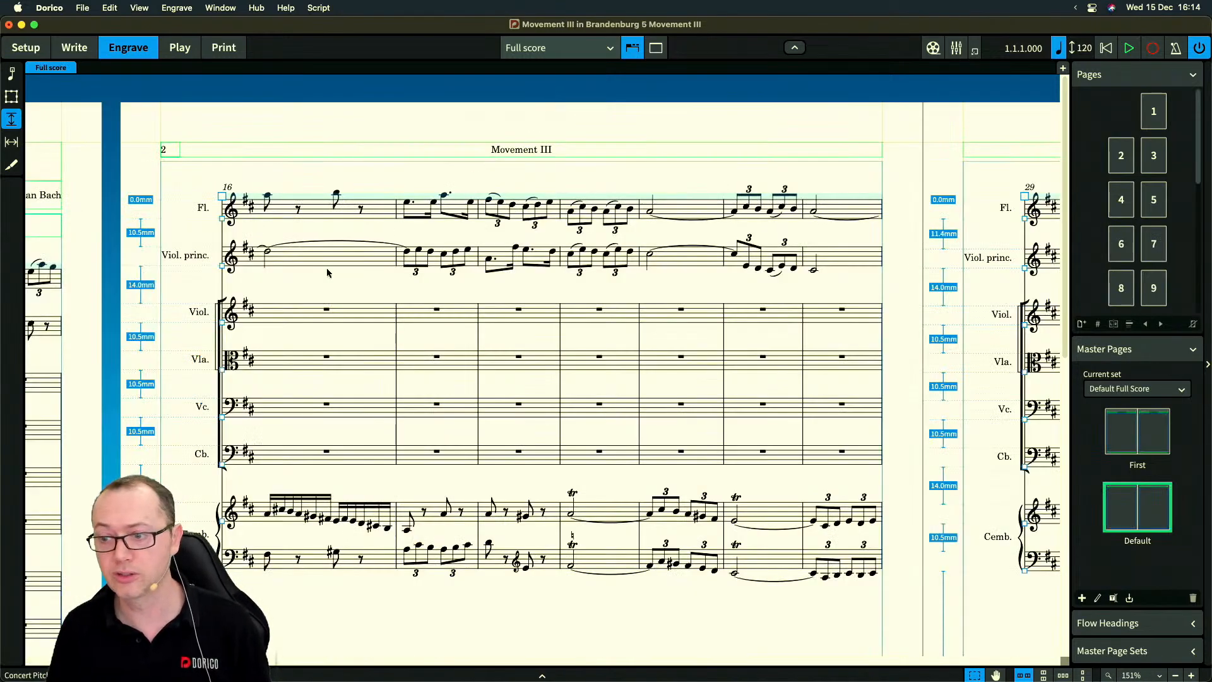
scroll(328, 273, "left", 10)
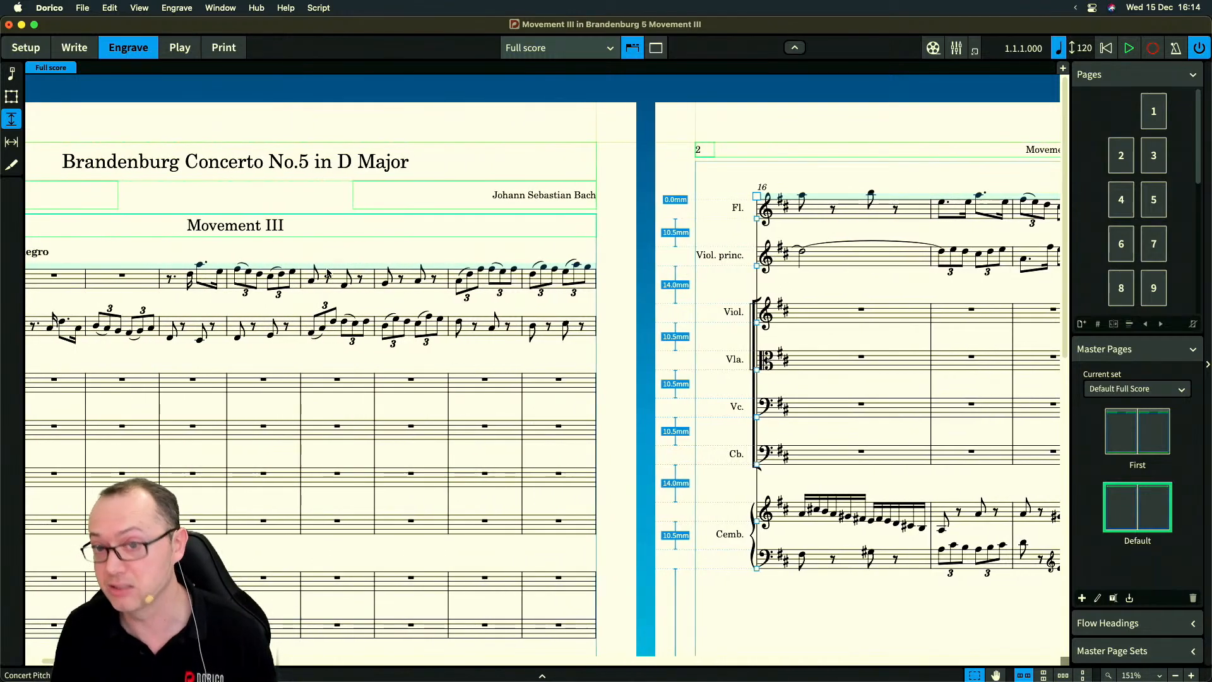
scroll(328, 273, "left", 5)
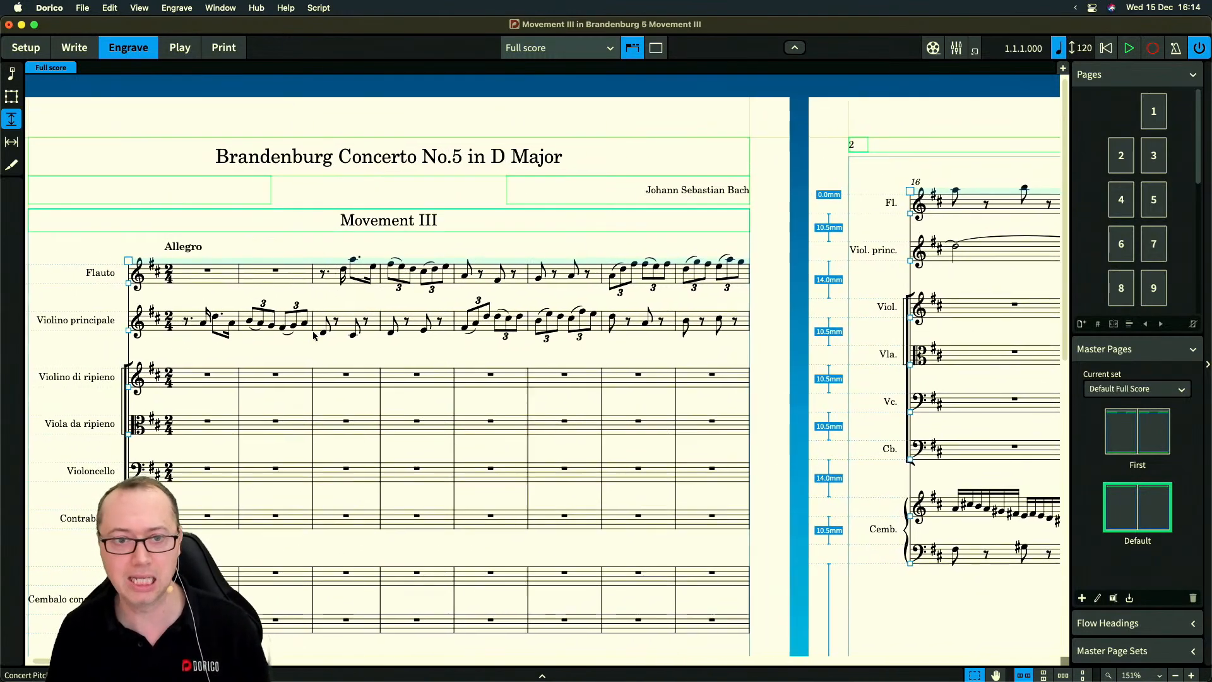
scroll(314, 336, "left", 3)
scroll(314, 336, "up", 2)
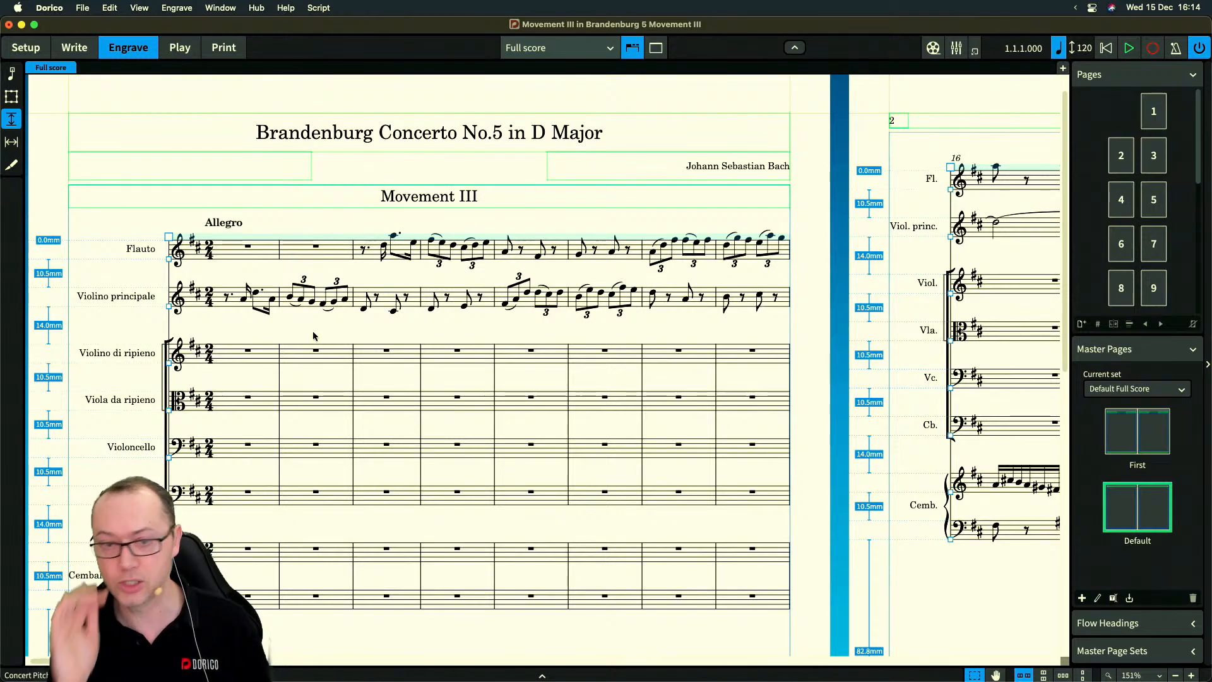
Switch to the Flute layout and return to Graphic Editing to examine the indent of the first system
scroll(312, 331, "left", 2)
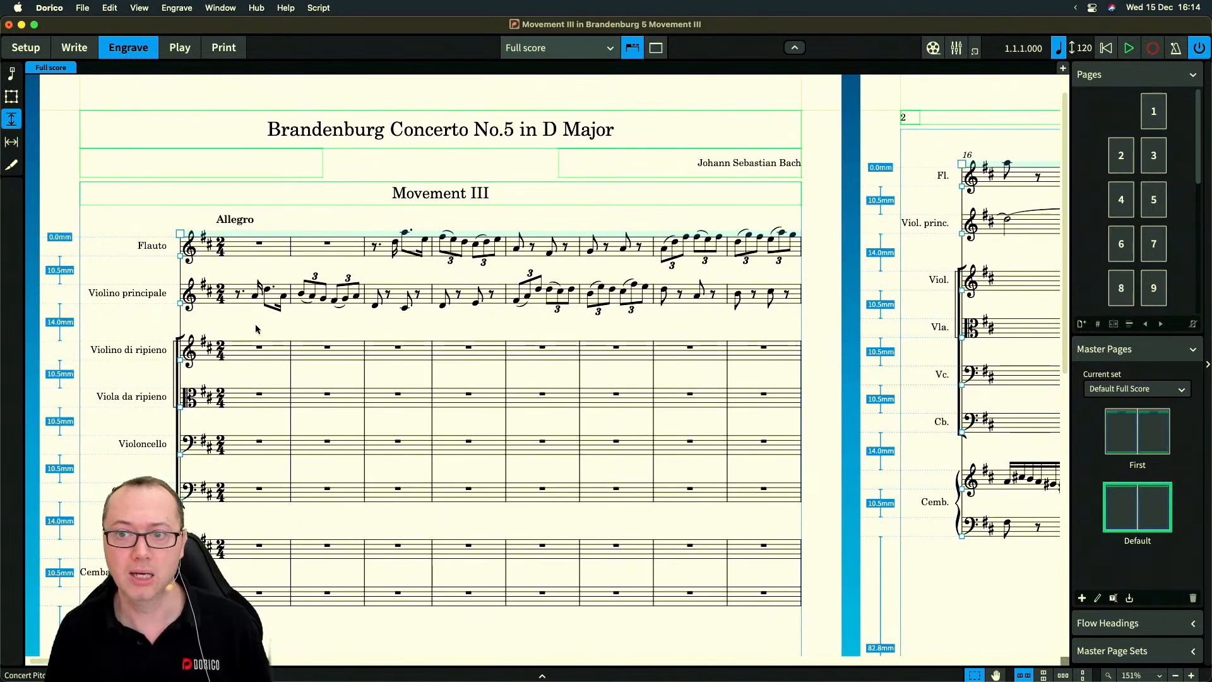
key("w")
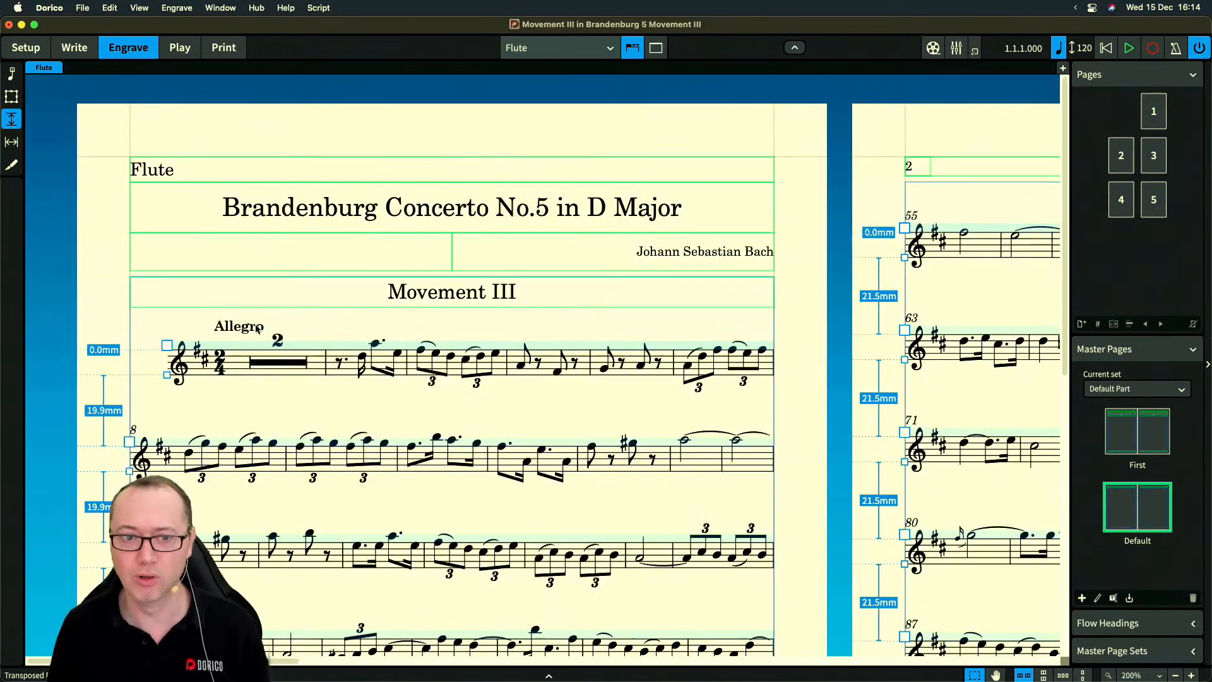
left_click(12, 142)
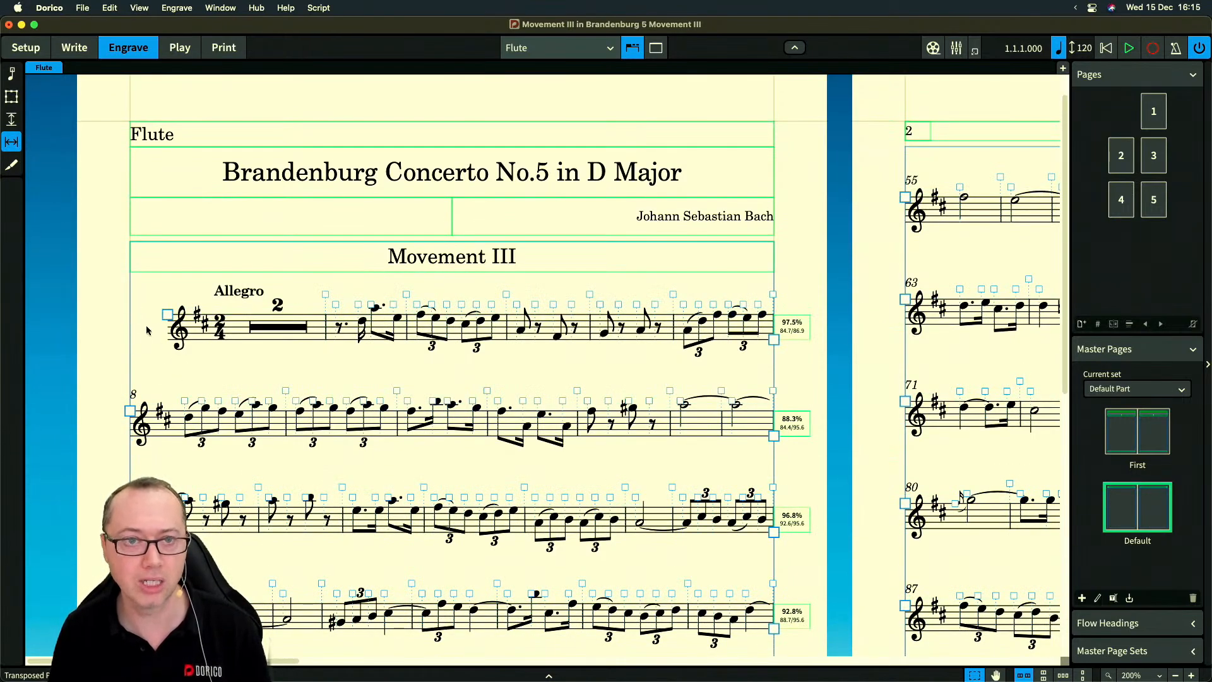
left_click(11, 77)
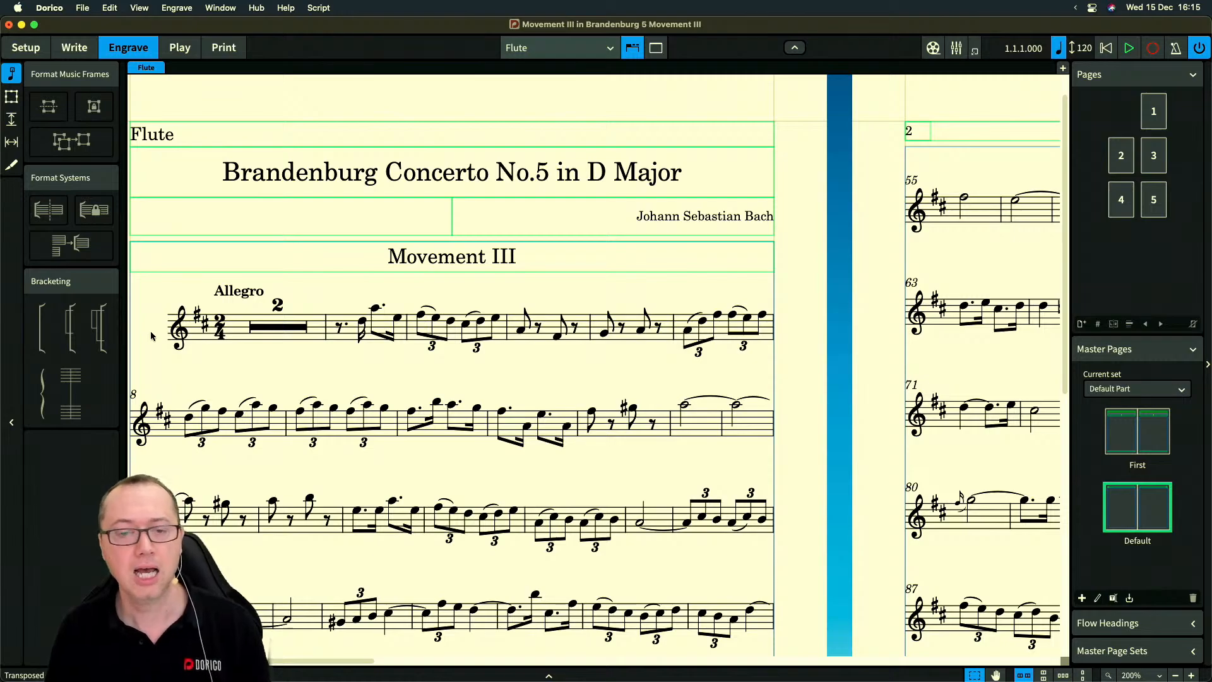
left_click_drag(151, 324, 247, 335)
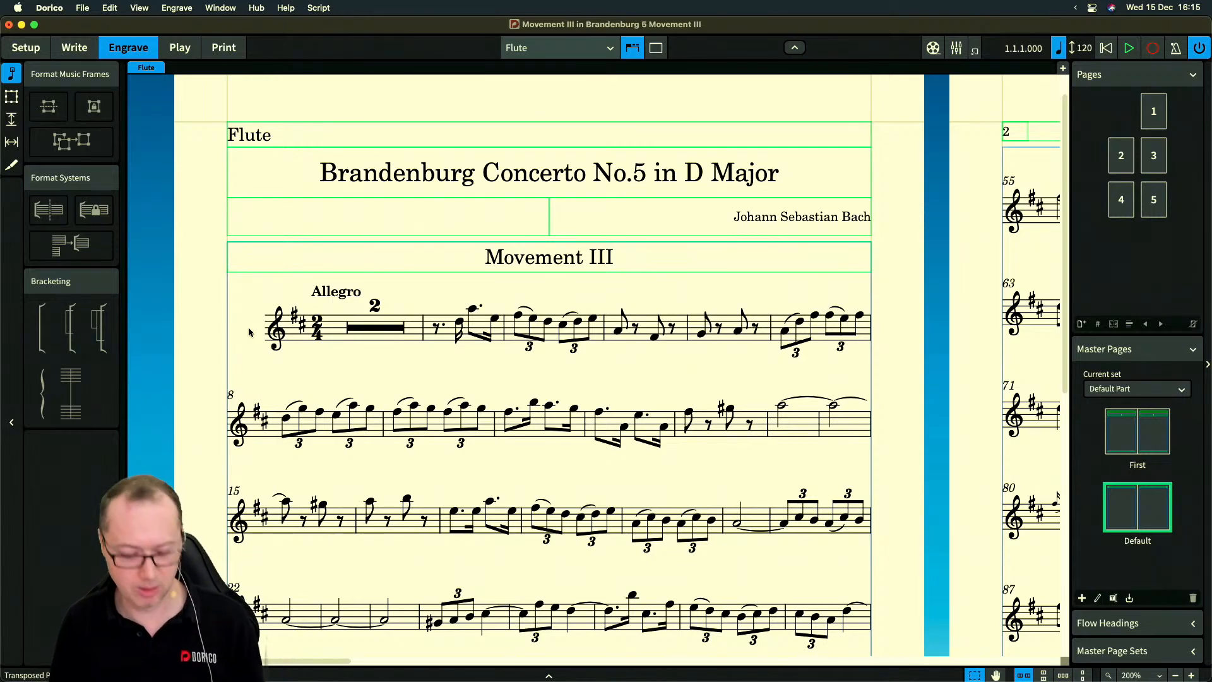
Check the first-system indent and staff label settings for all part layouts in Layout Options, then close the dialog
key("super+shift+l")
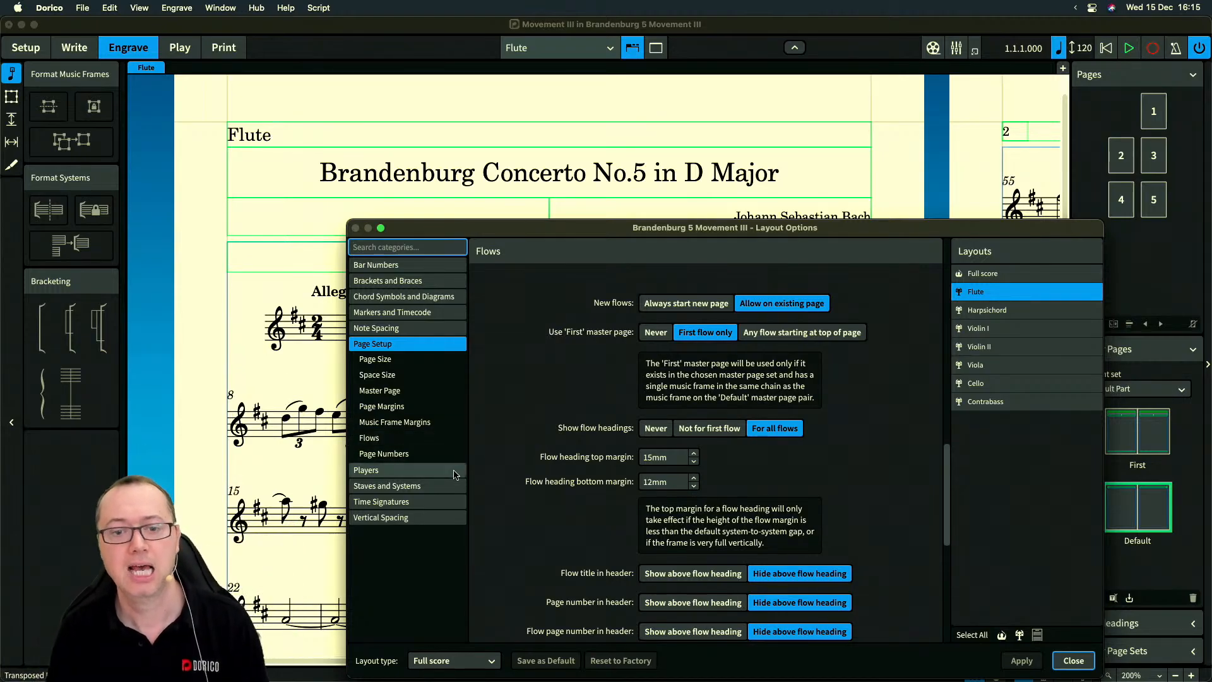
left_click(442, 488)
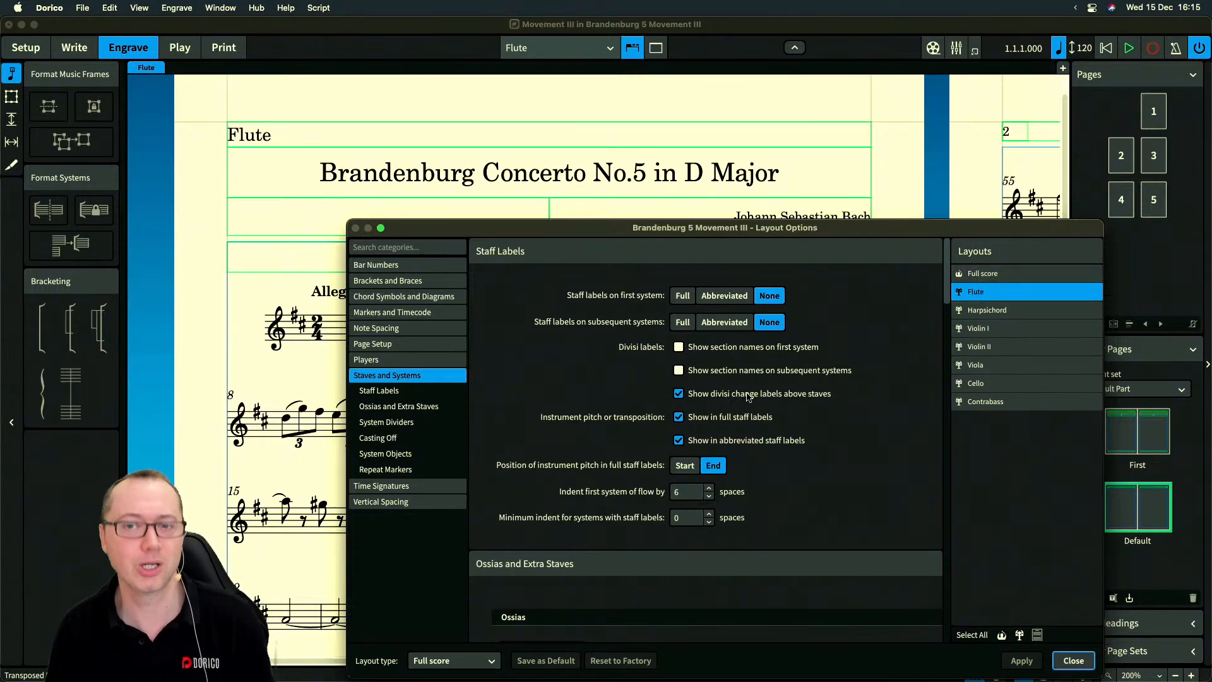
left_click(1020, 636)
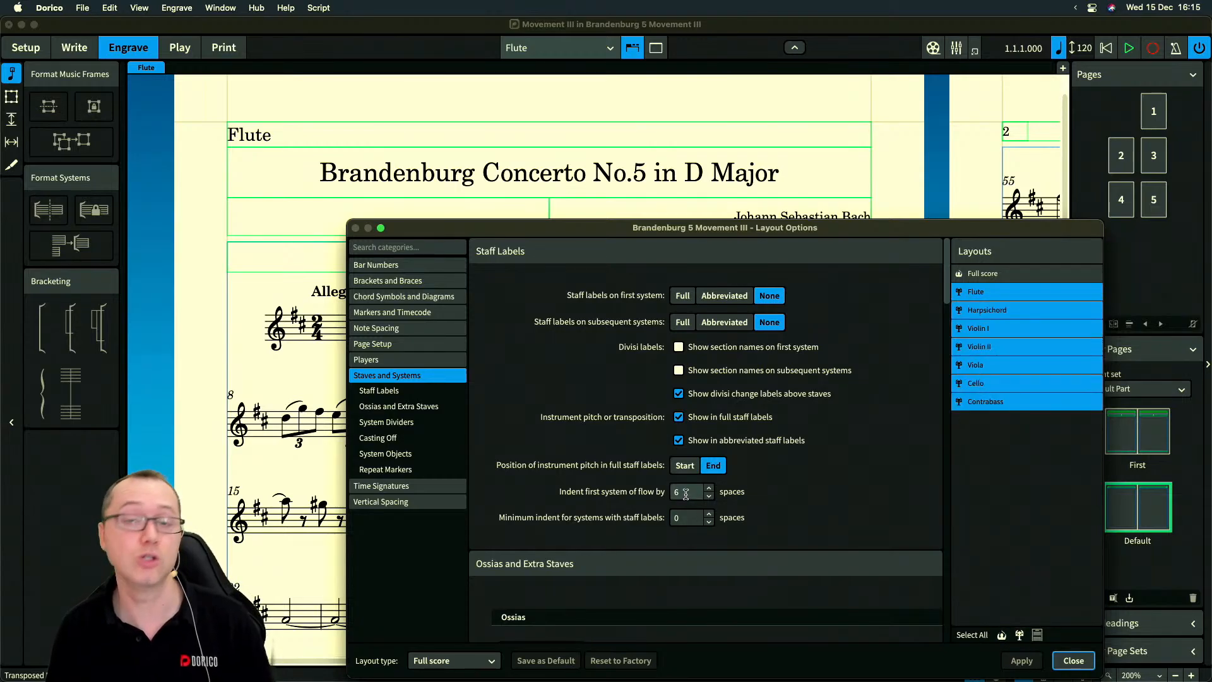
left_click(1064, 663)
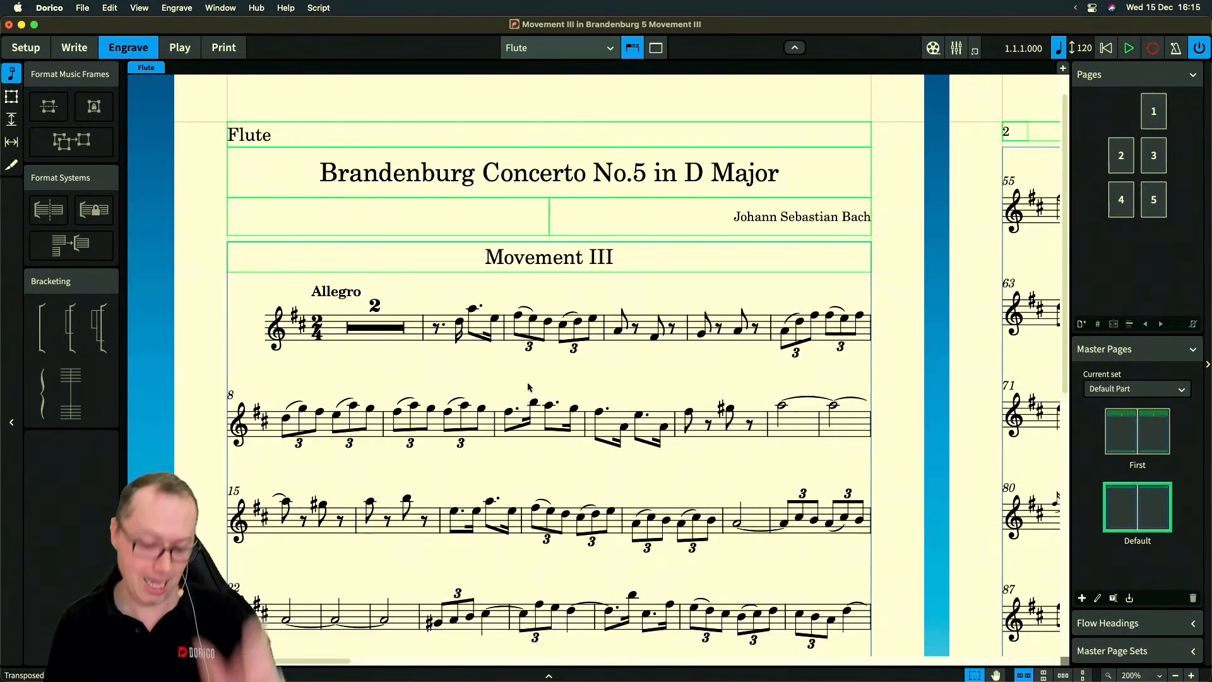
Return to the Full score layout and review its staff label settings in Layout Options, then close the dialog
key("w")
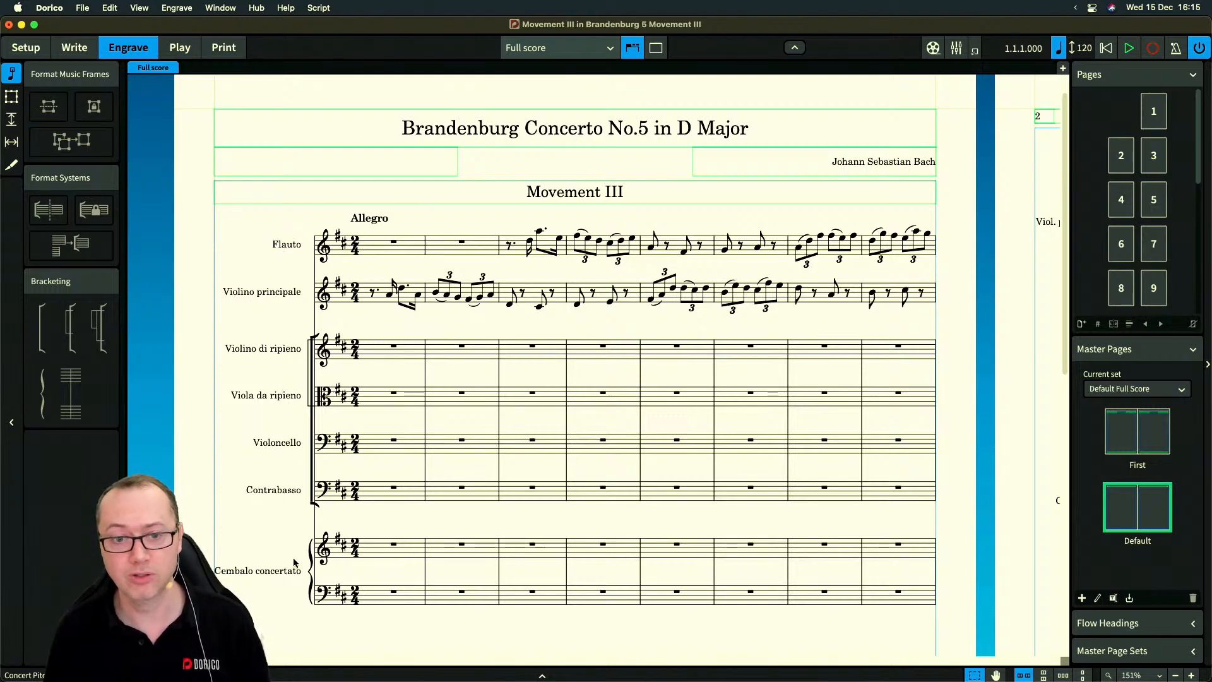
key("super+shift+l")
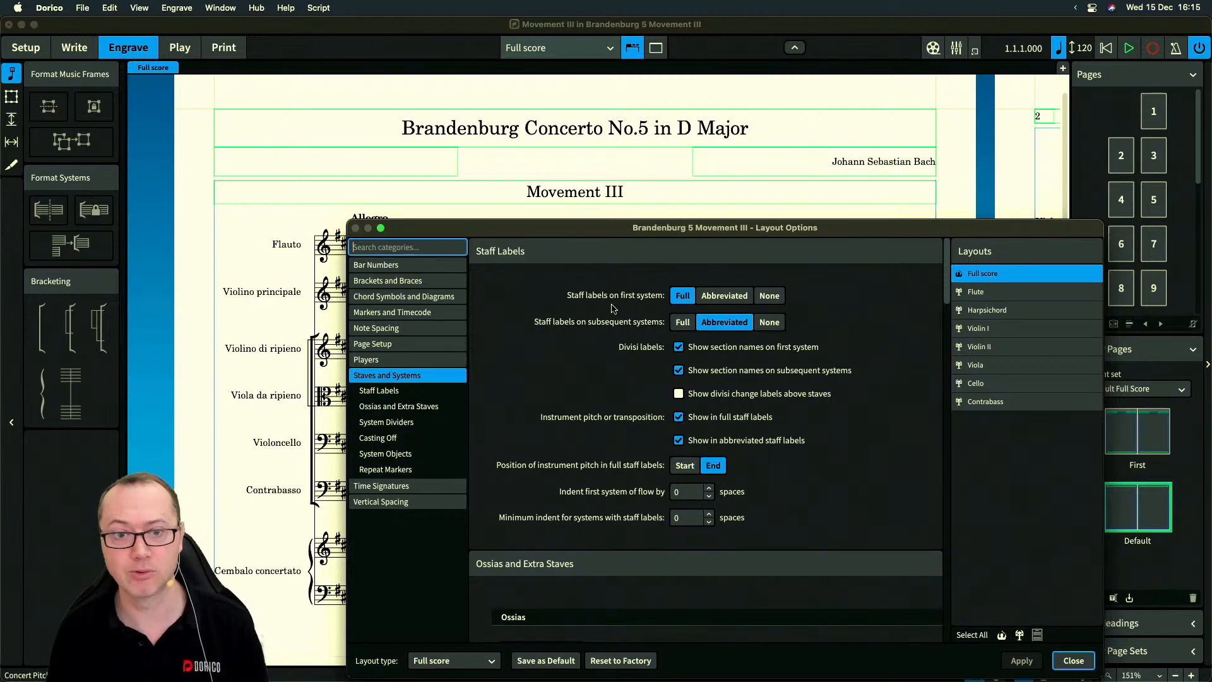
left_click(398, 395)
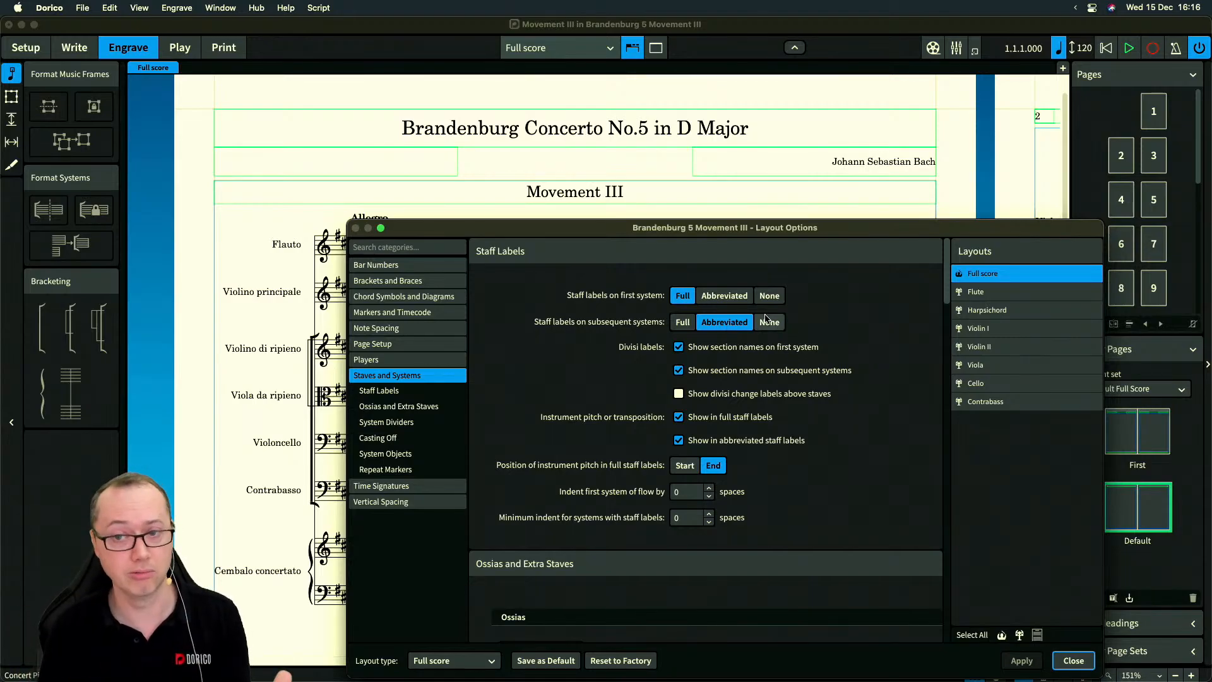
left_click(1009, 292)
left_click(1000, 273)
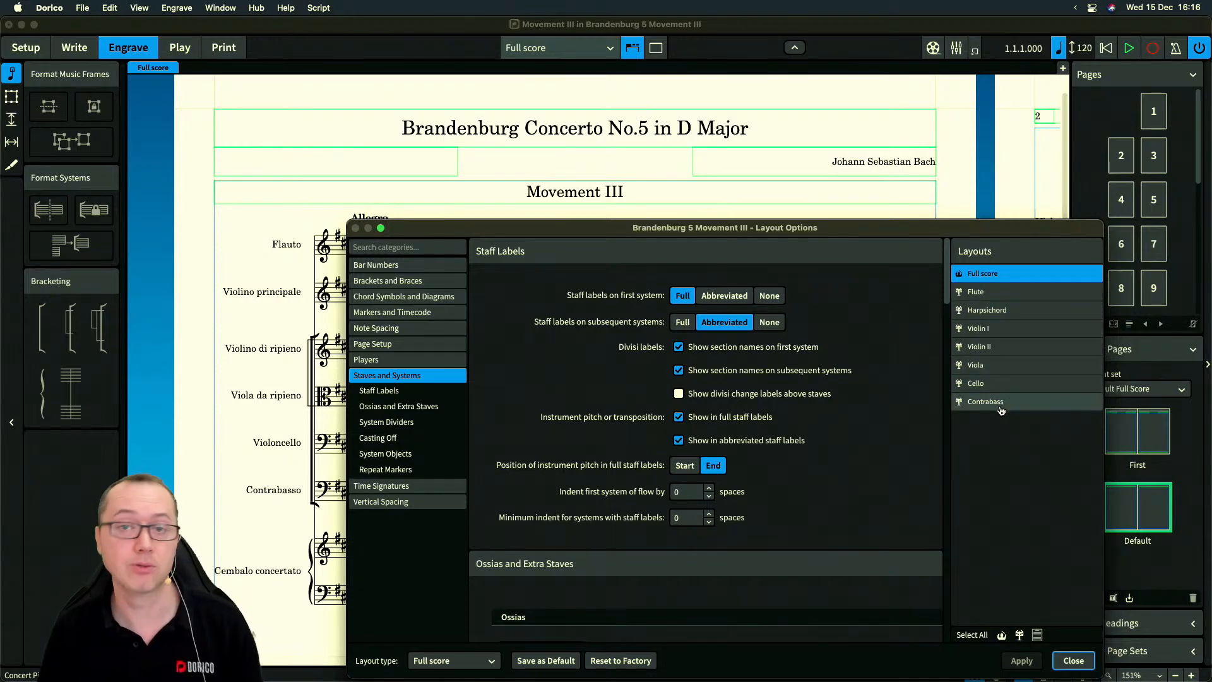
key("Escape")
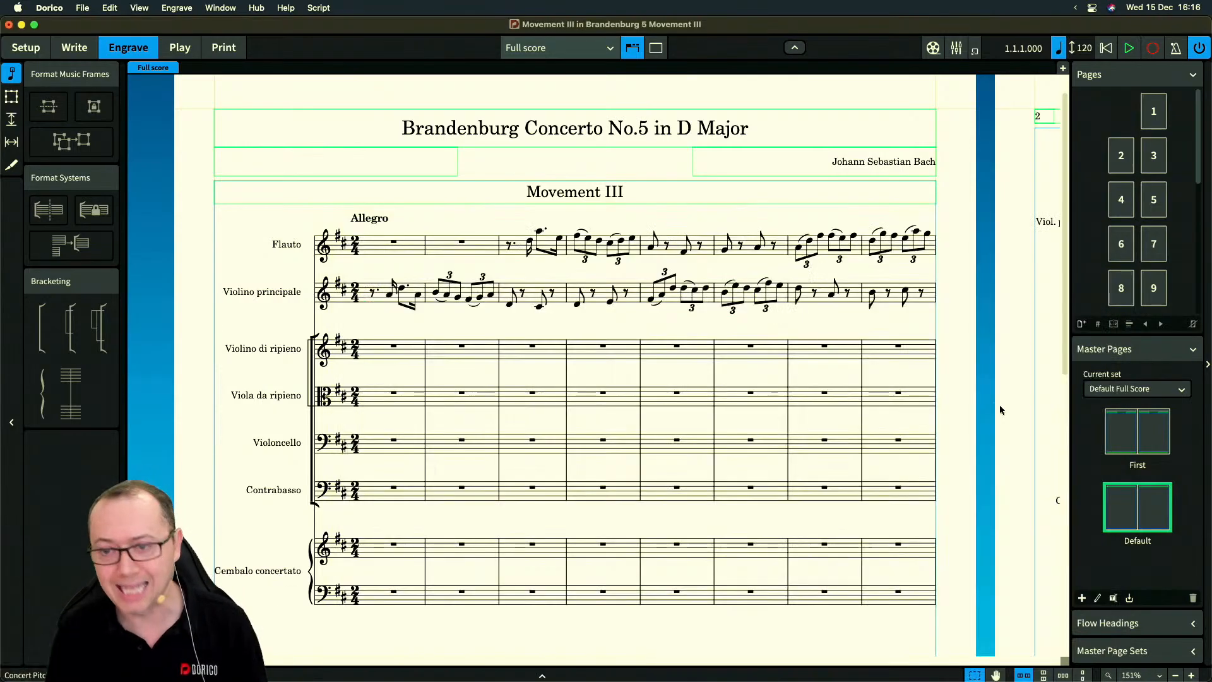
In Setup mode, open the Viola player's instrument name editor to check its full and short names, then cancel
left_click(25, 49)
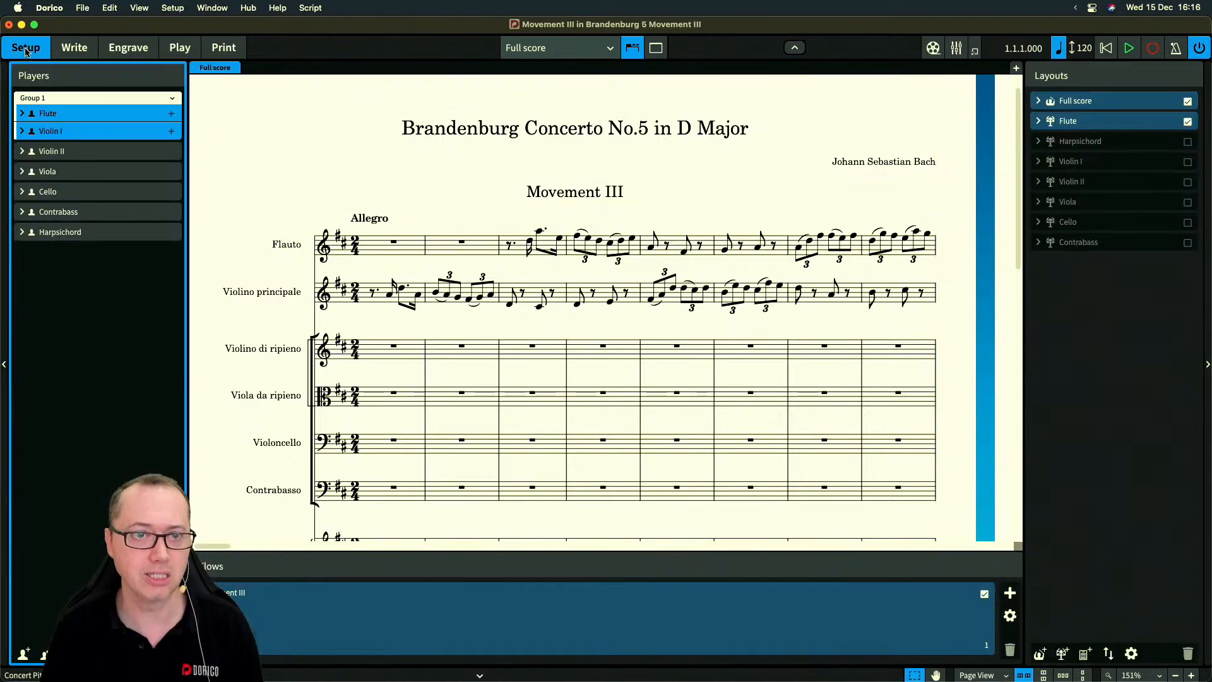
left_click(22, 172)
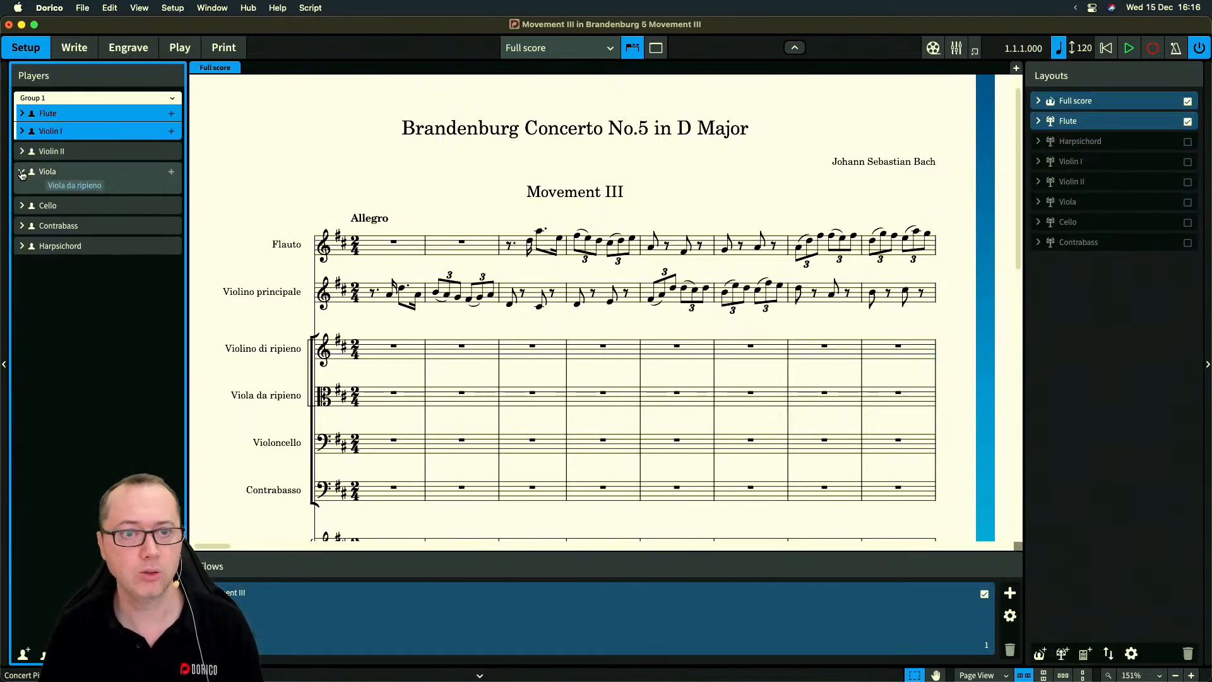
left_click(106, 186)
left_click(148, 200)
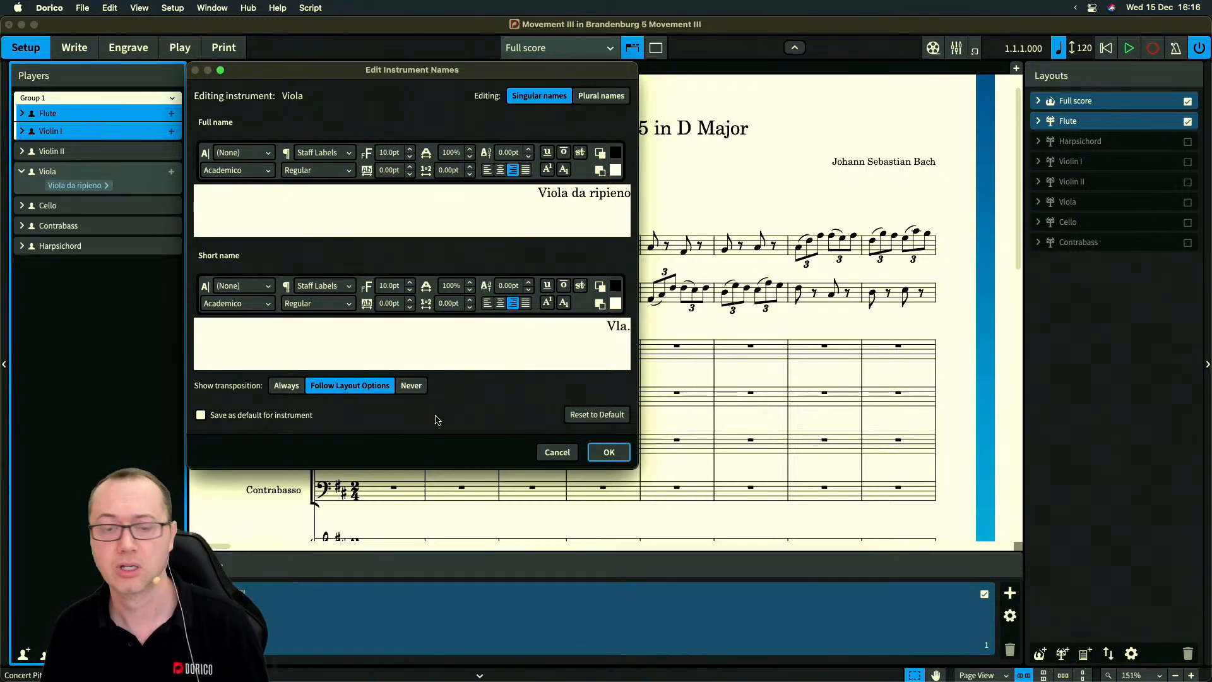
left_click(570, 452)
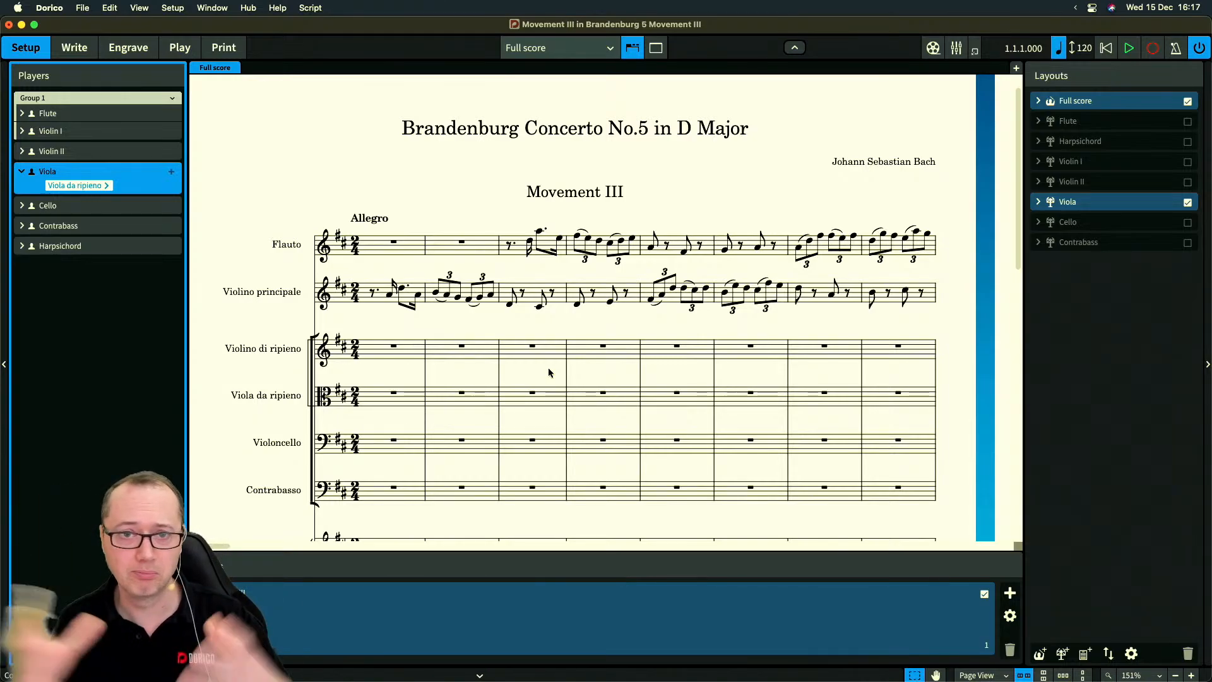
Review the Full score's Vertical Spacing options from Ideal Gaps down to Staff Visibility, then close Layout Options
key("super+shift+l")
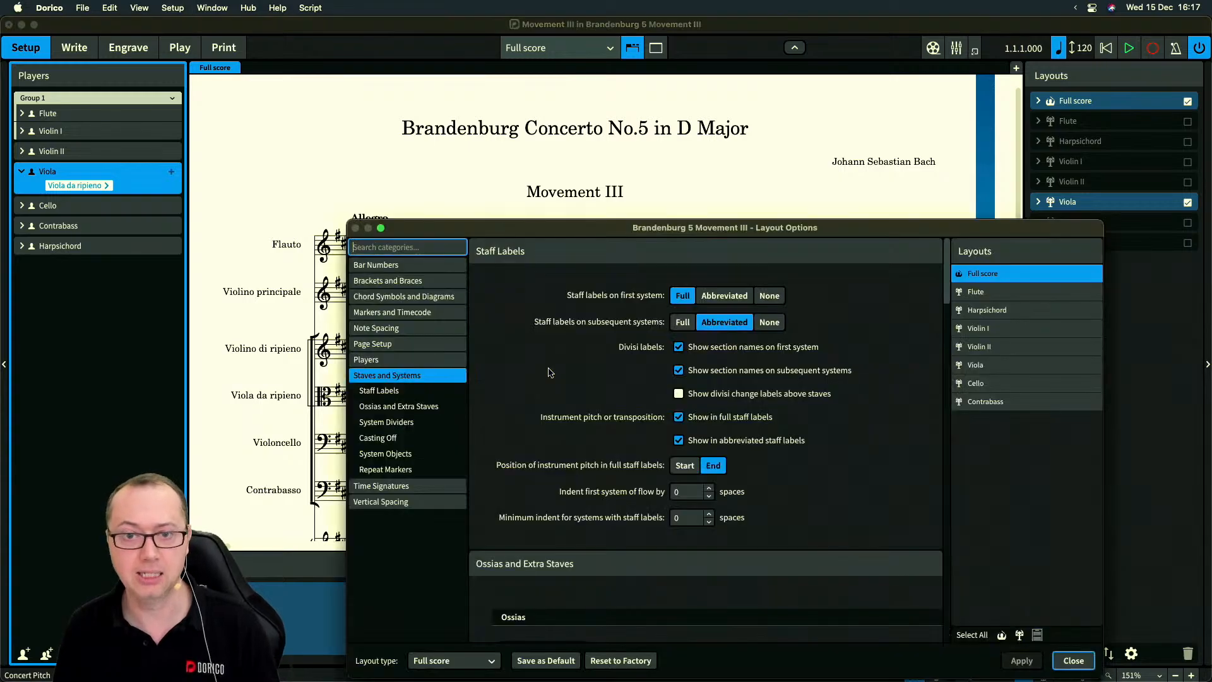
left_click(418, 507)
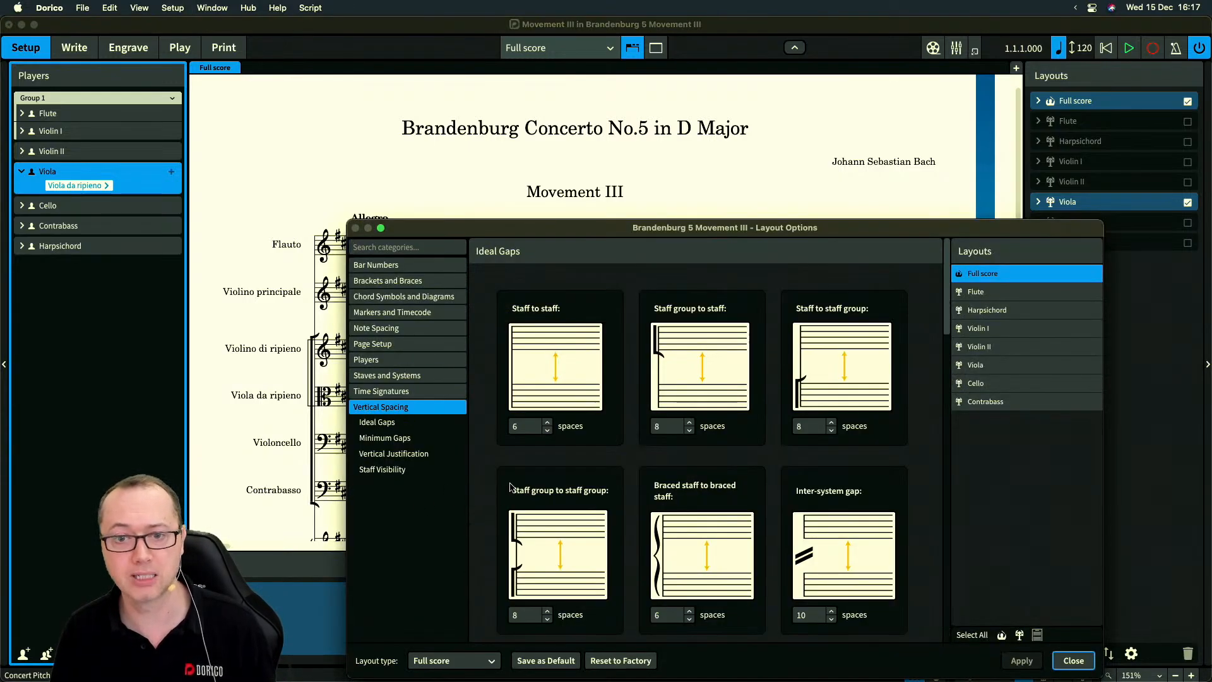
scroll(518, 470, "down", 10)
scroll(518, 471, "down", 1)
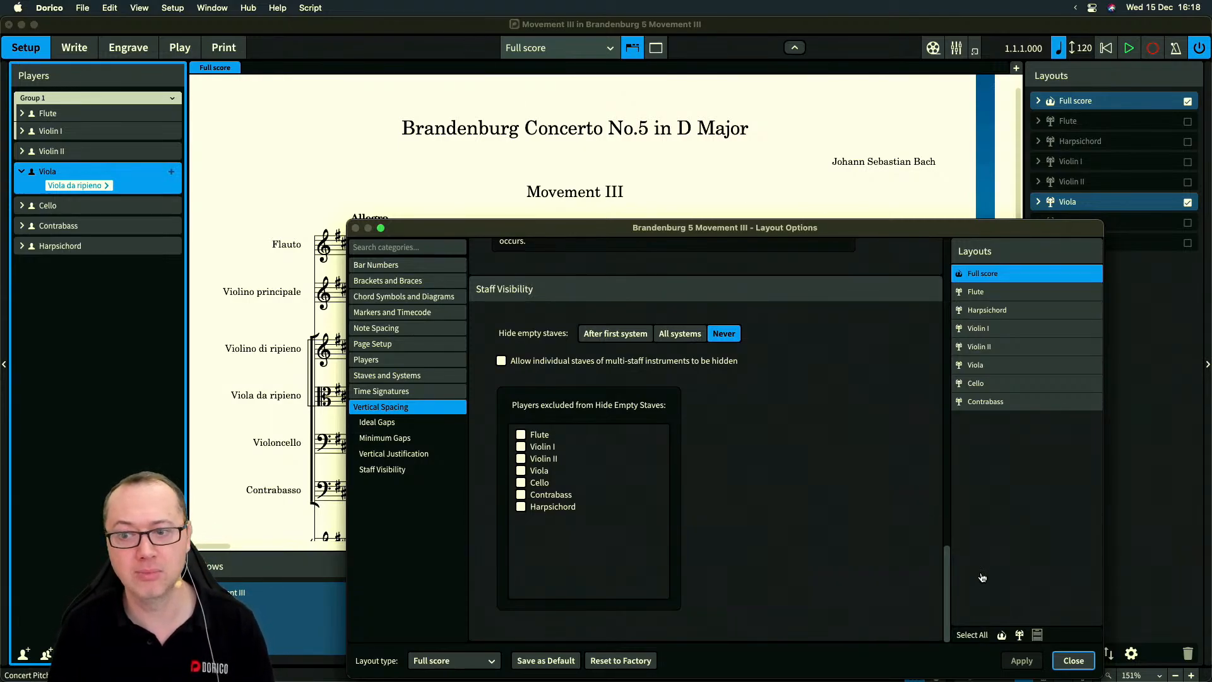
left_click(1073, 661)
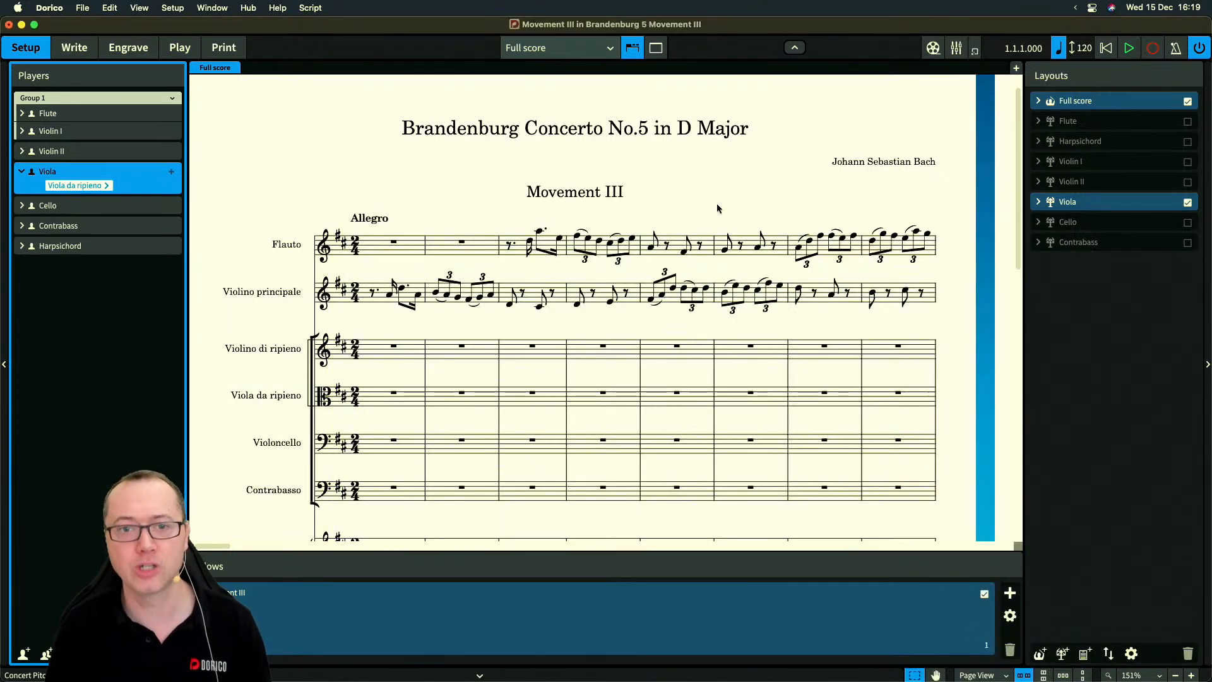
Return to Engrave mode and open the Full score's First master page to inspect its title frames, then close it
scroll(717, 208, "up", 1)
scroll(718, 207, "down", 3)
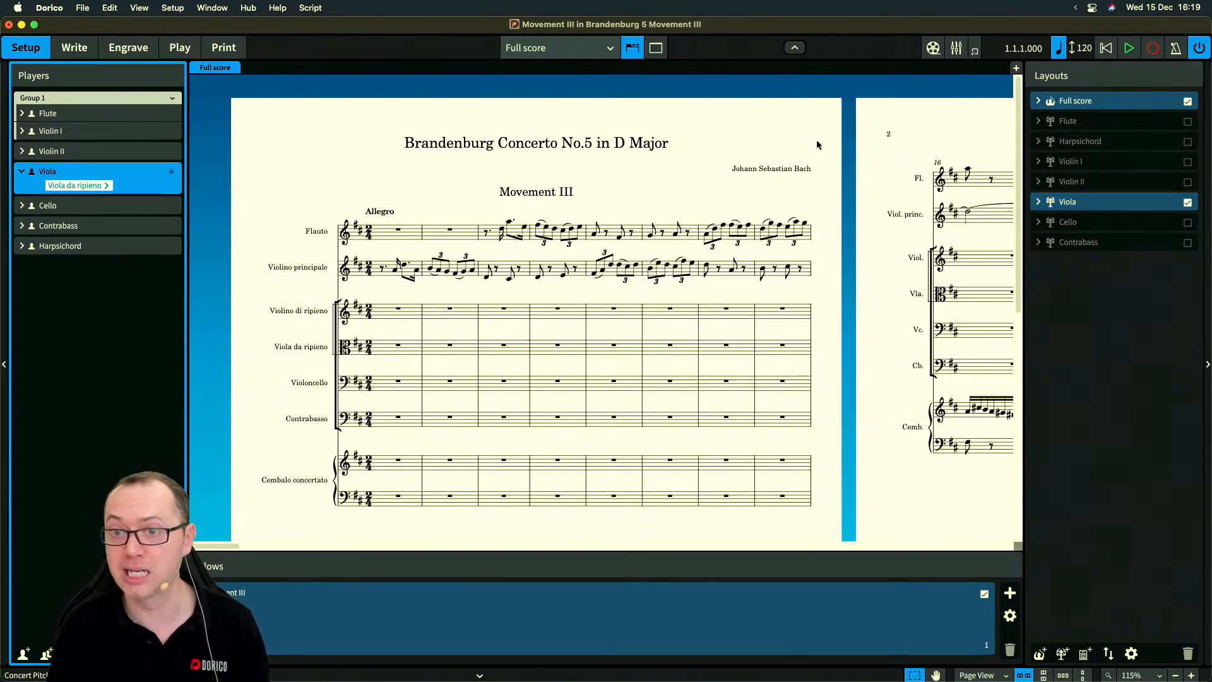
key("super+3")
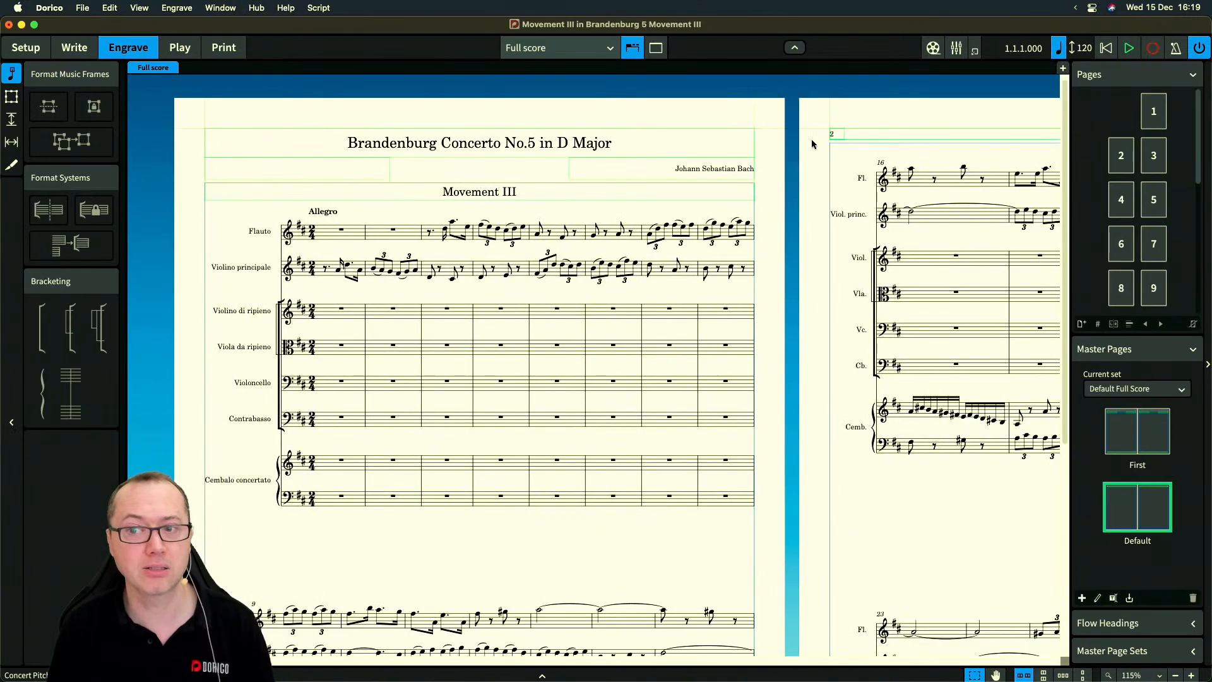
left_click(1124, 434)
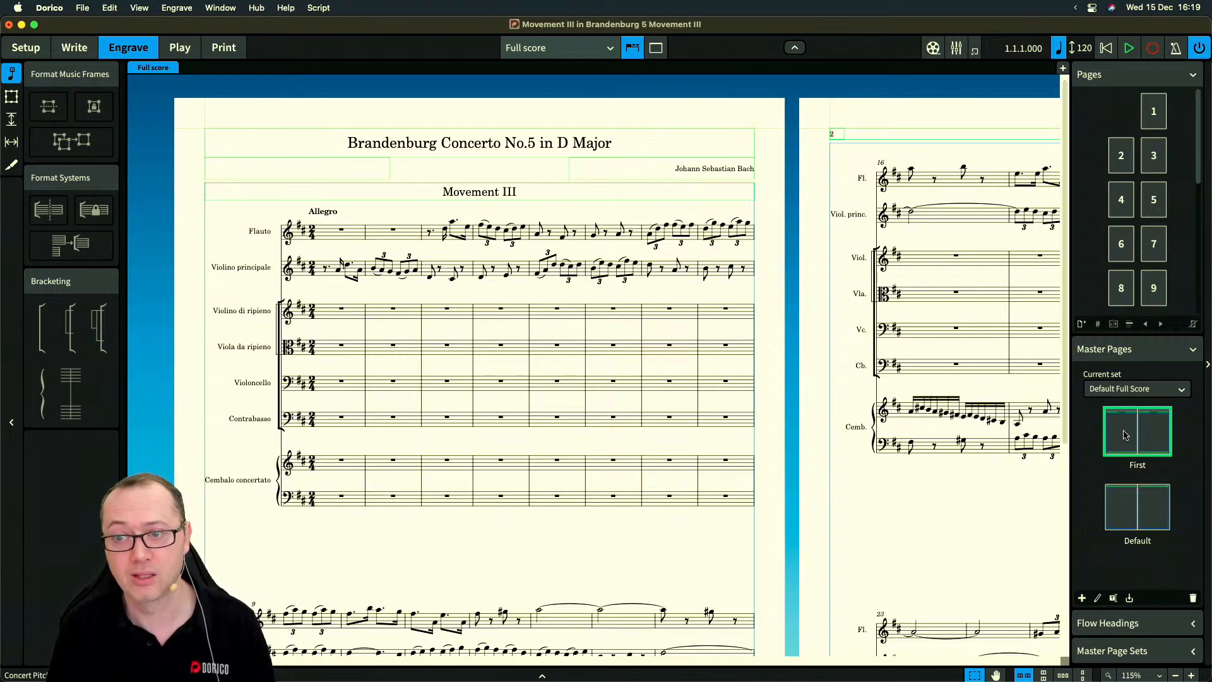
double_click(1124, 433)
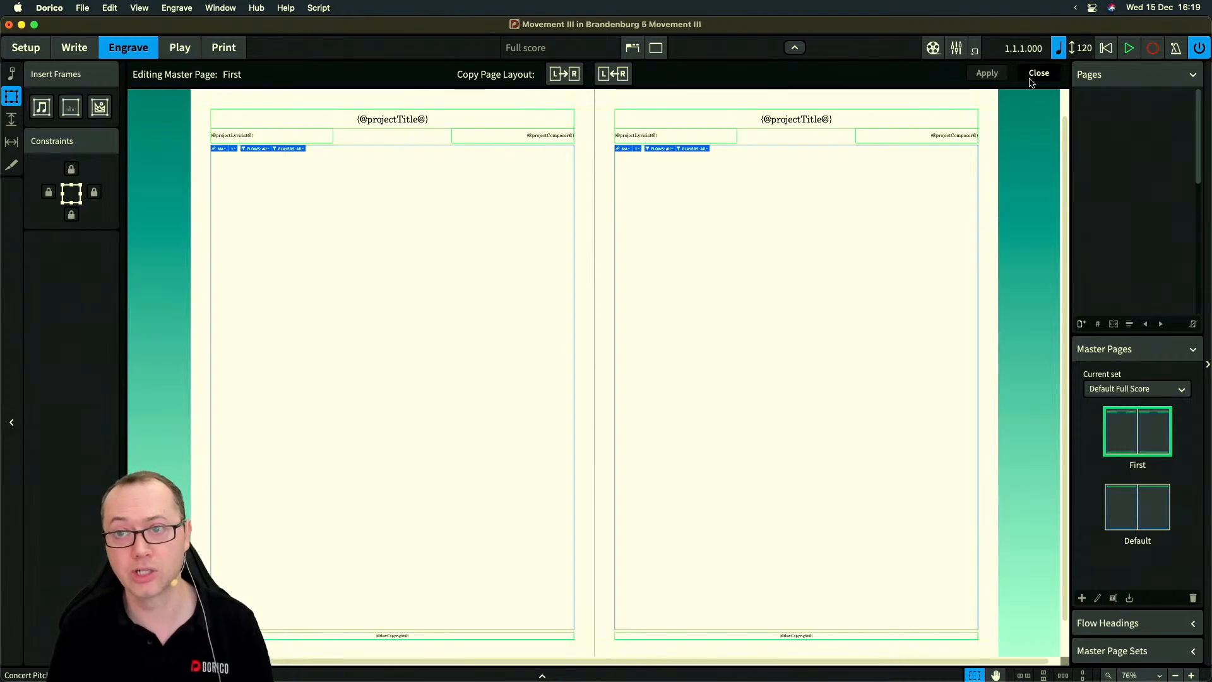
left_click(1038, 73)
Open the Default master page, inspect the page number token and flow title in the left page's header, then close the editor
double_click(1129, 502)
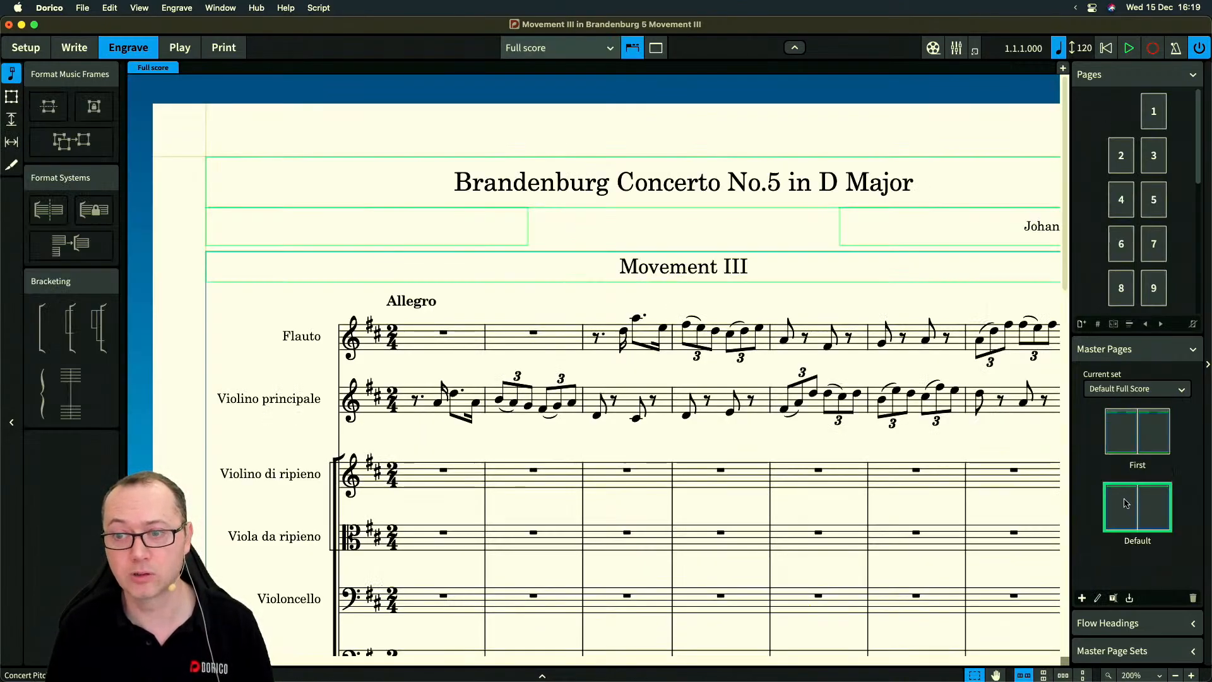
key("z")
key("z")
key("z")
key("z")
key("z")
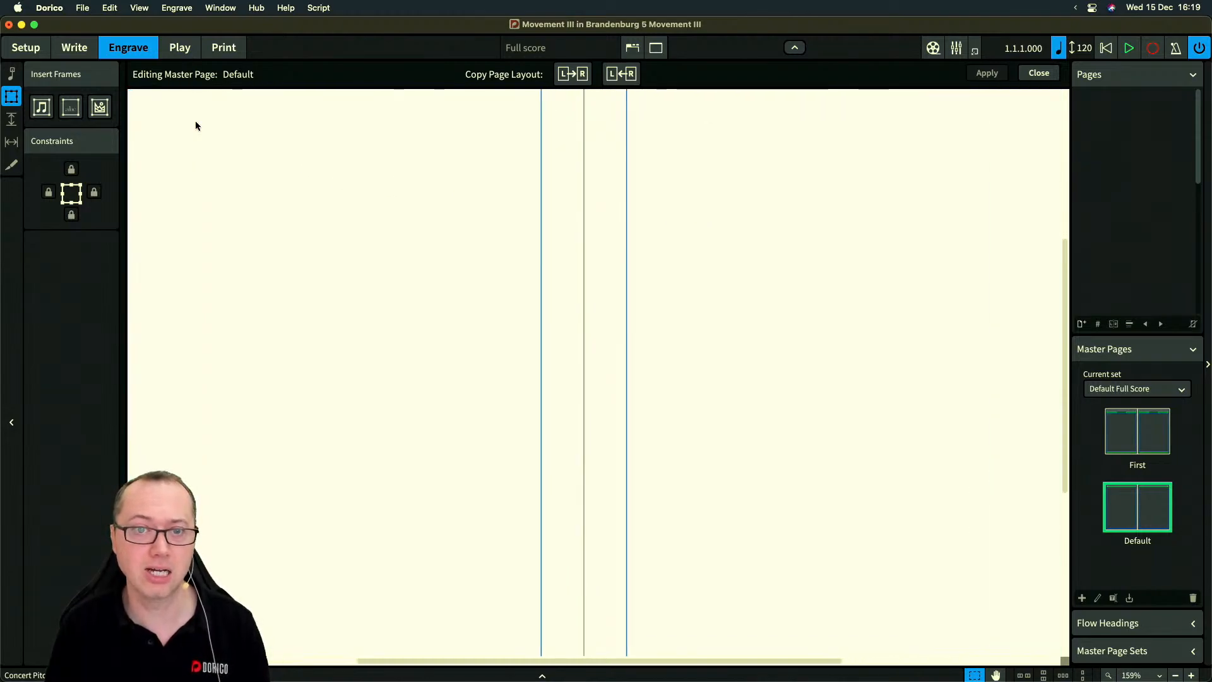
scroll(198, 125, "up", 4)
scroll(461, 149, "up", 10)
scroll(498, 163, "left", 10)
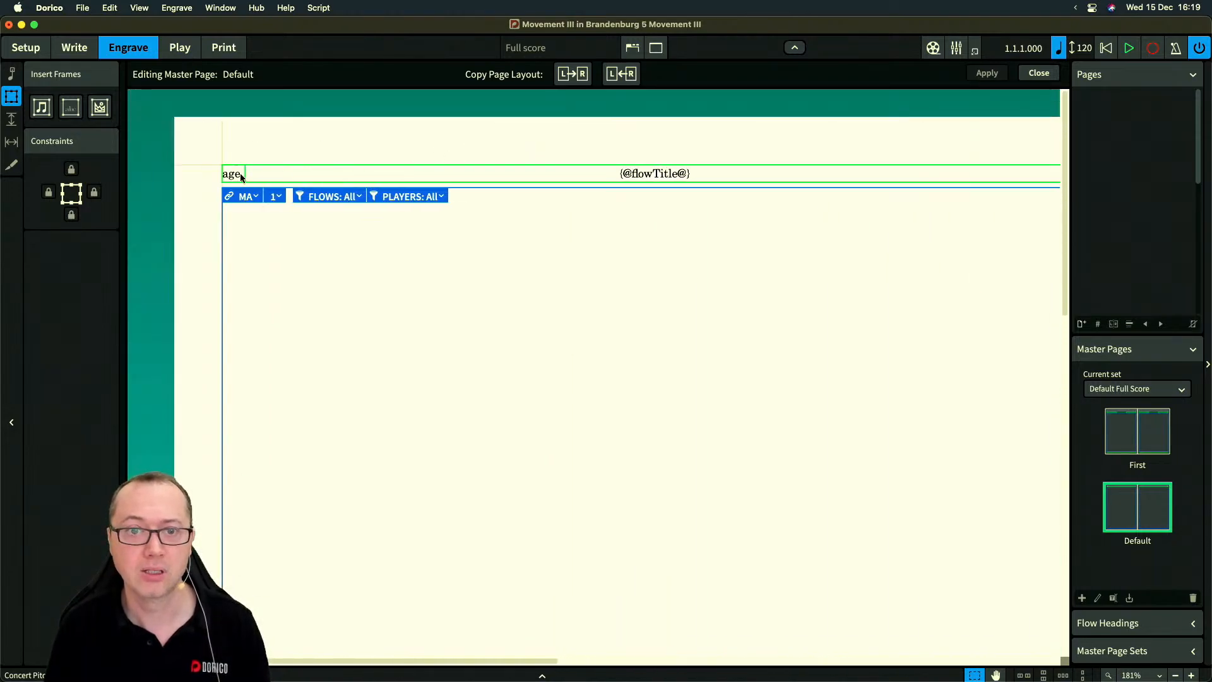
double_click(234, 176)
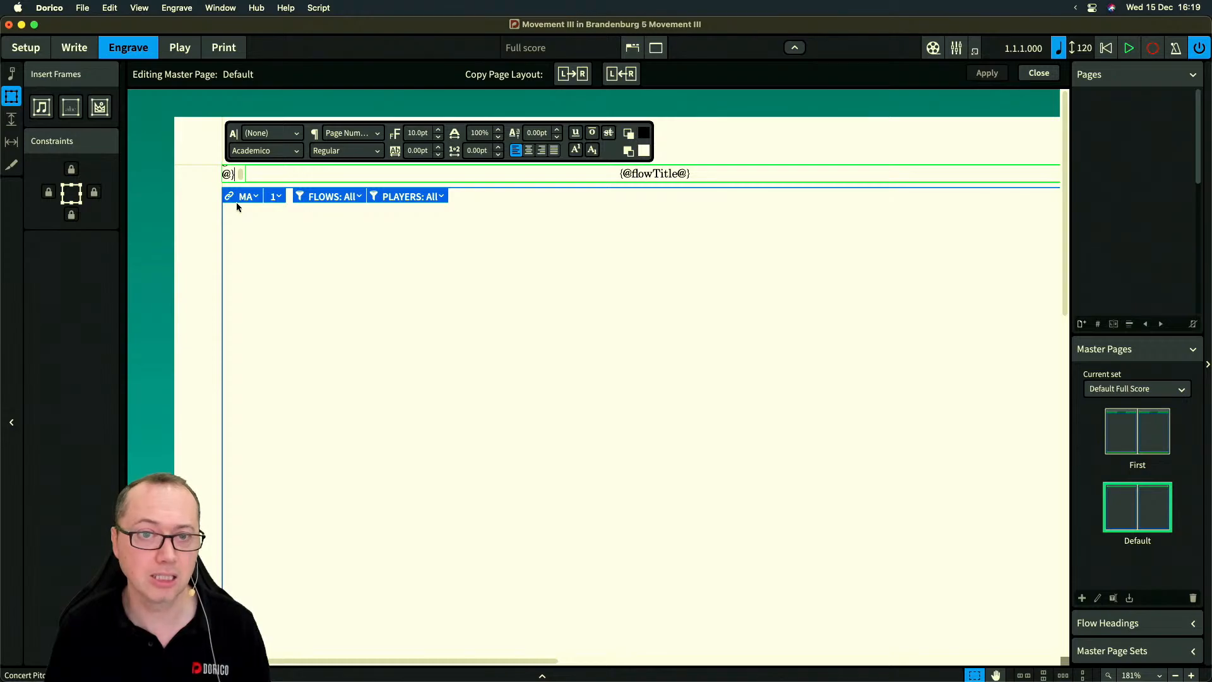
key("BackSpace")
key("BackSpace")
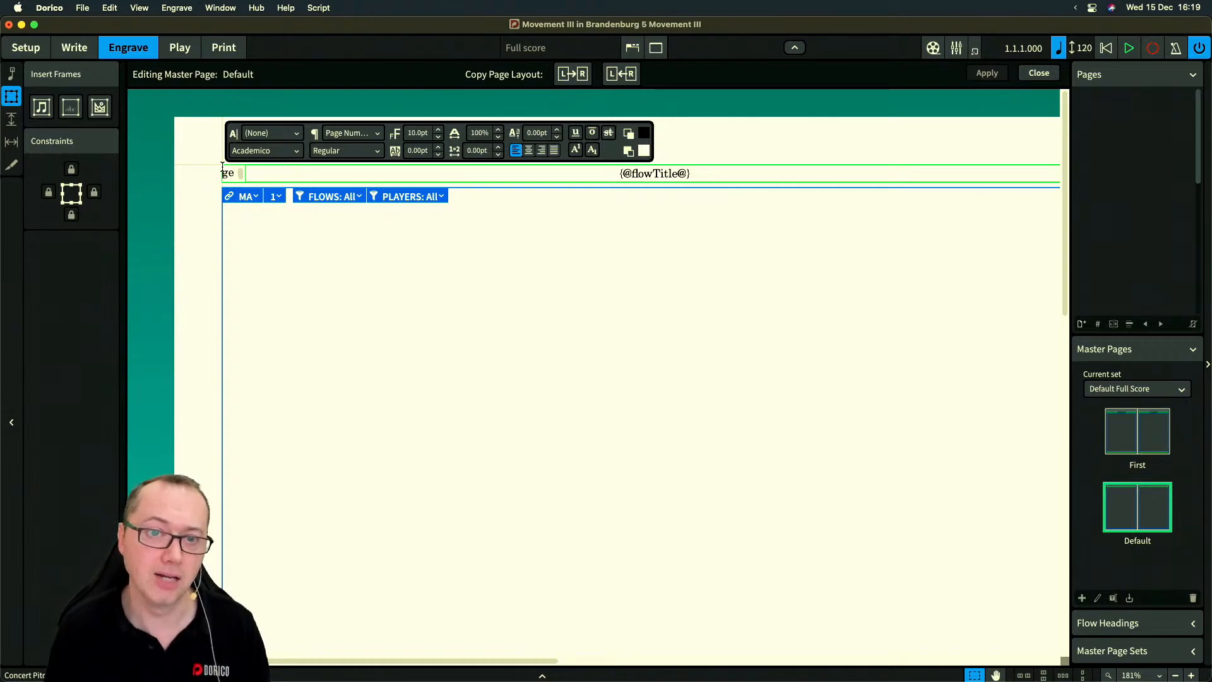
left_click(207, 183)
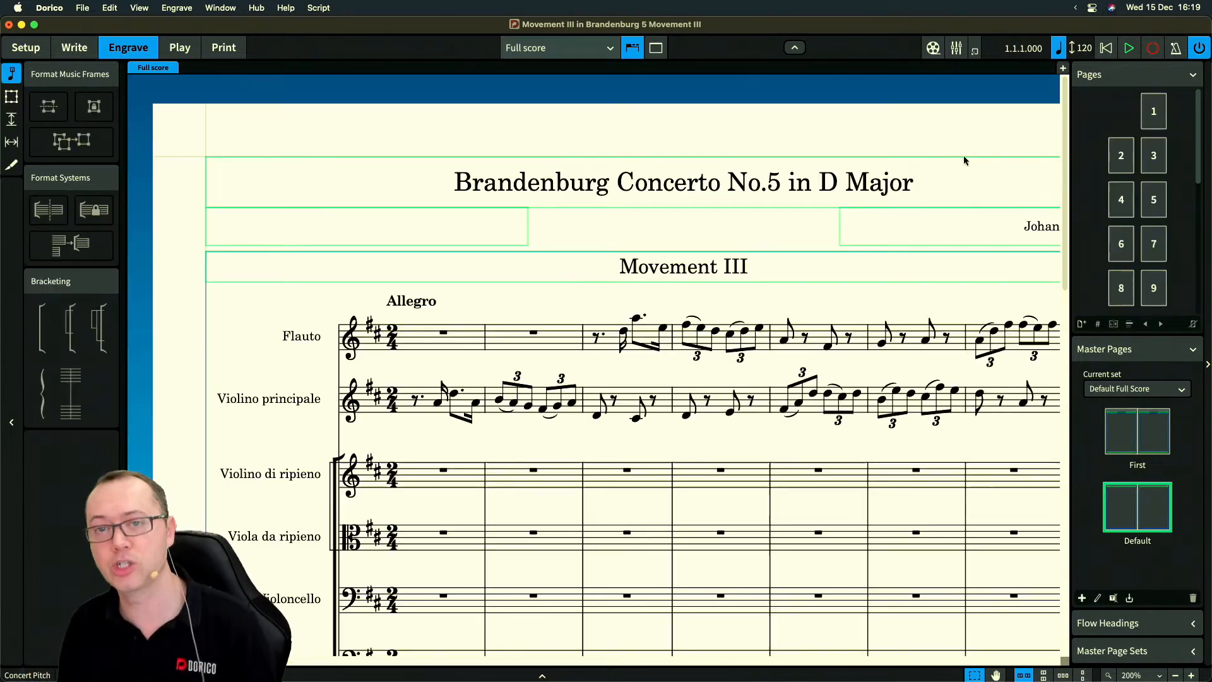
left_click(1036, 74)
Compare the page number and running header on page 2 with the flow heading on the Full score's first page
key("x")
key("x")
key("x")
scroll(676, 162, "right", 5)
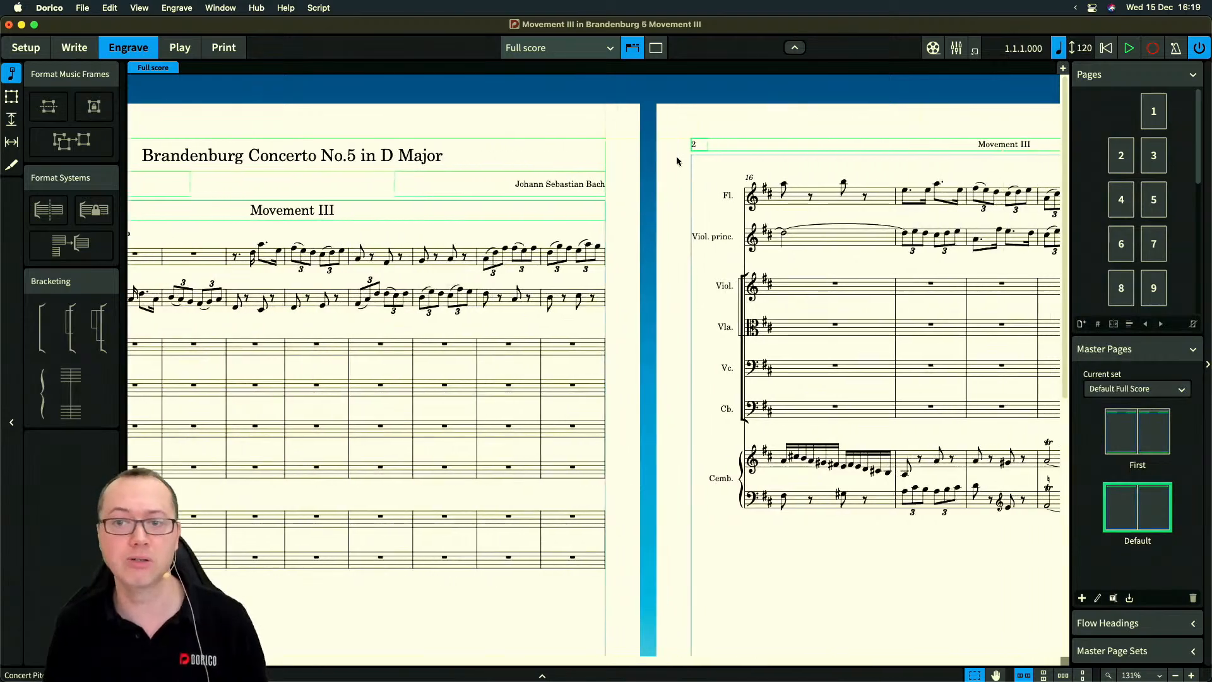
scroll(603, 147, "left", 5)
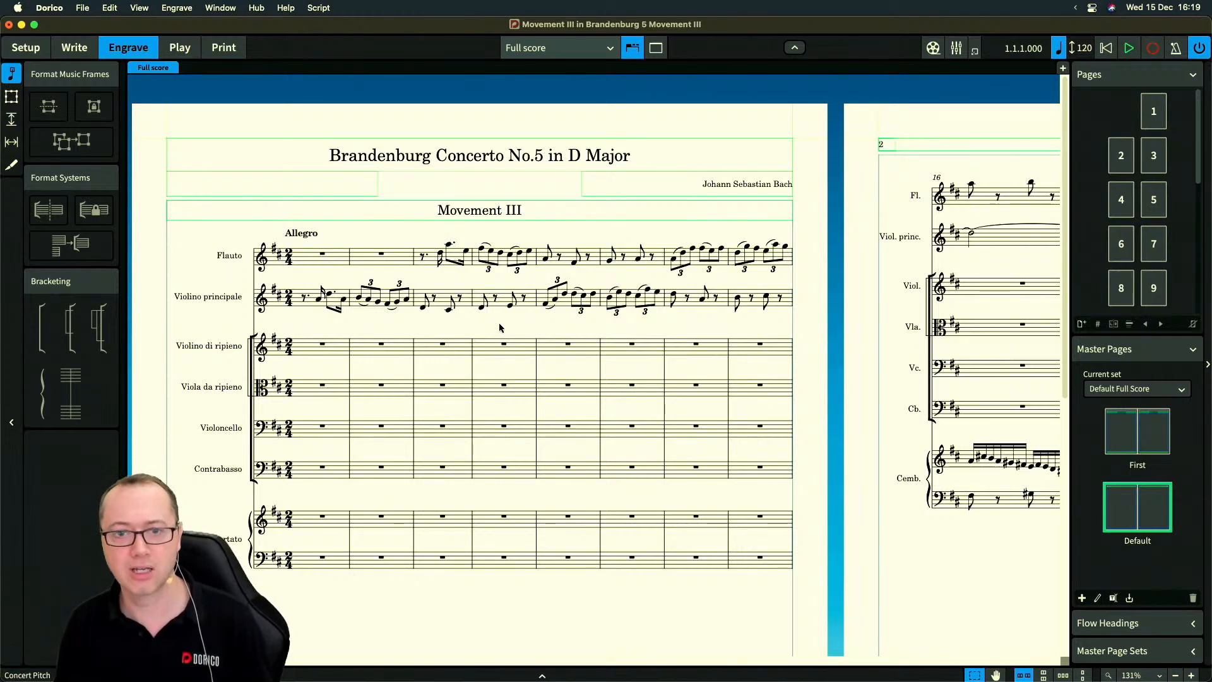
scroll(499, 328, "down", 2)
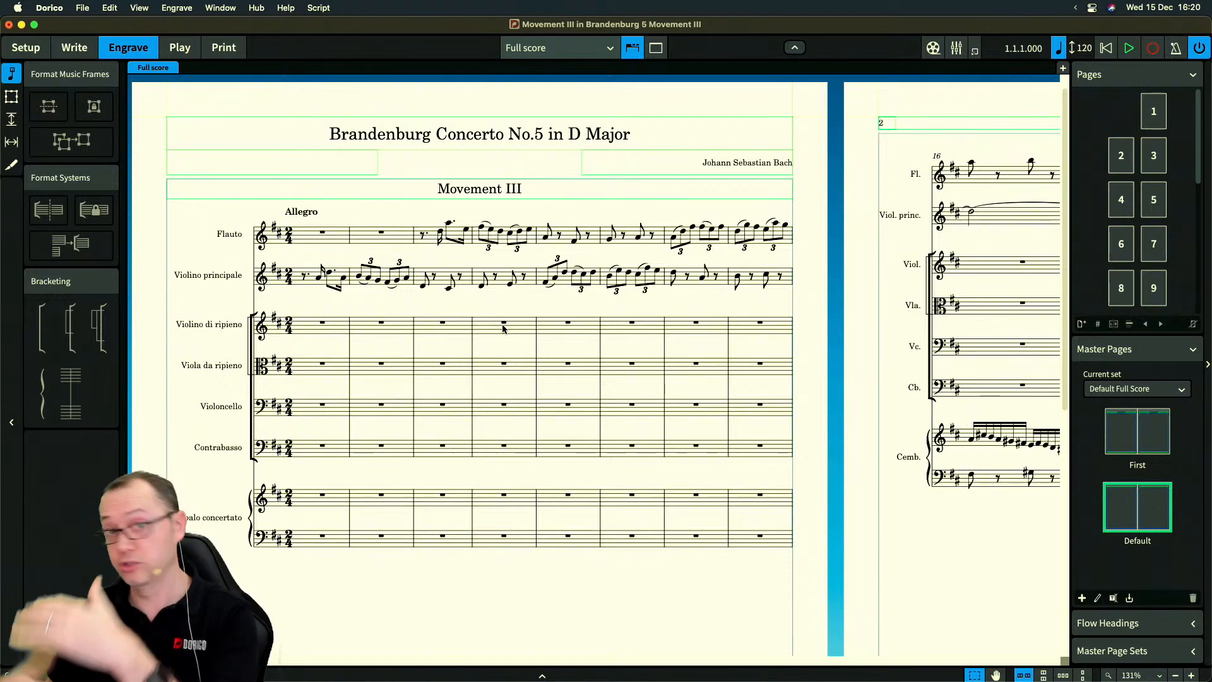
Check the Full score's Casting Off settings under Staves and Systems in Layout Options, then close the dialog
key("super+shift+l")
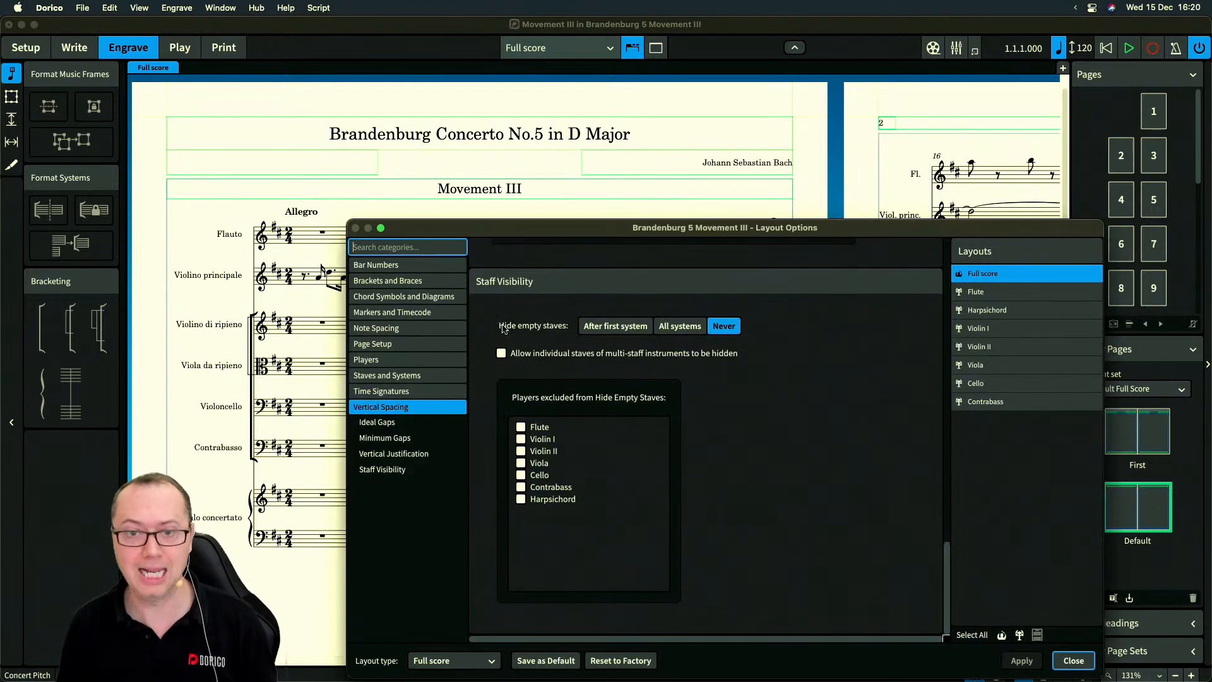
left_click(392, 375)
left_click(396, 440)
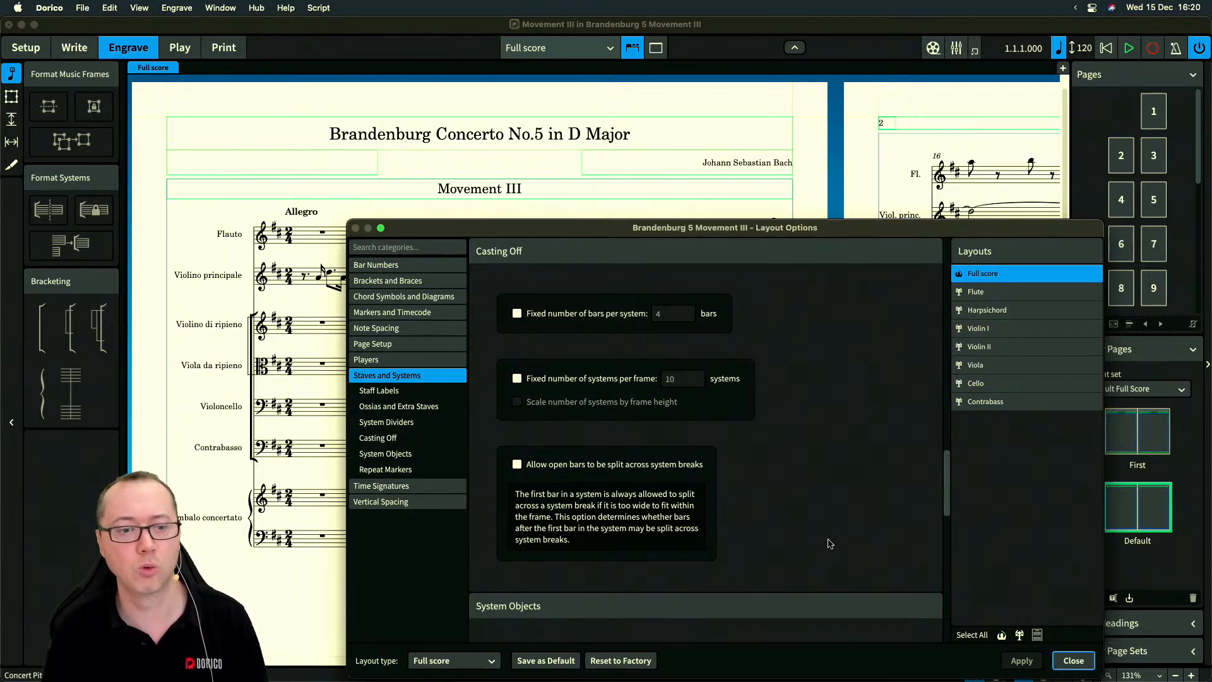
left_click(1073, 660)
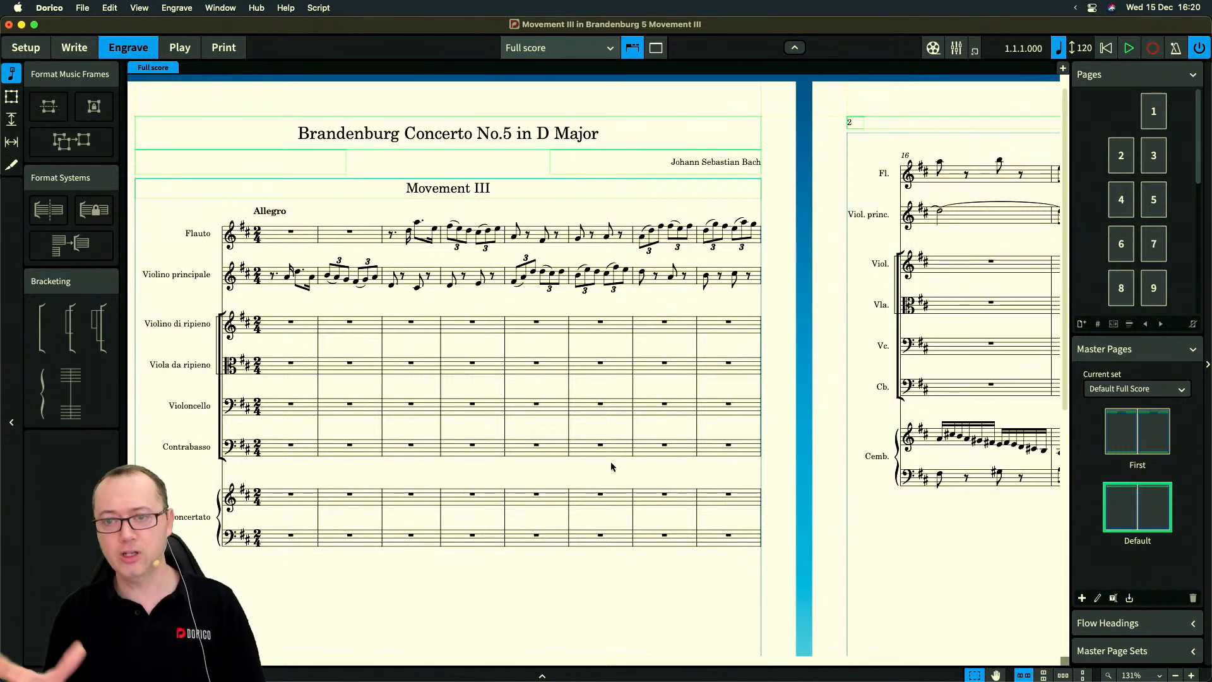
Review the Full score's Ideal Gaps and Minimum Gaps options for vertical spacing, then close Layout Options
scroll(611, 467, "right", 5)
scroll(611, 467, "right", 2)
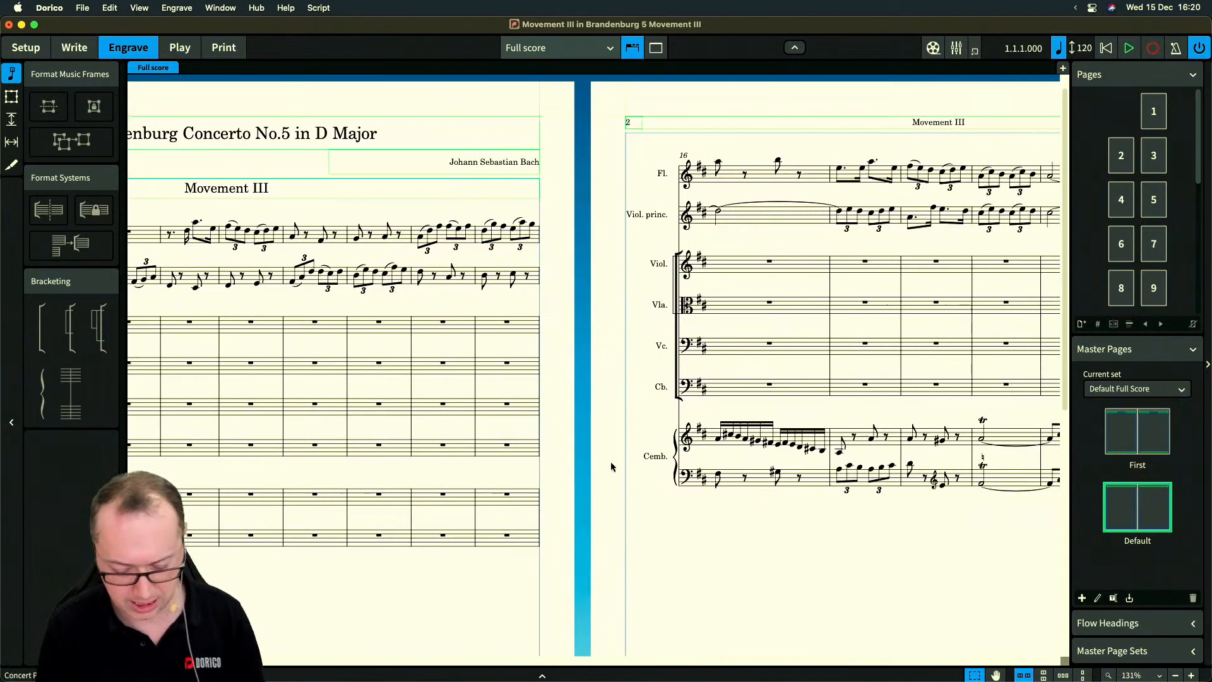
key("super+shift+l")
left_click(399, 508)
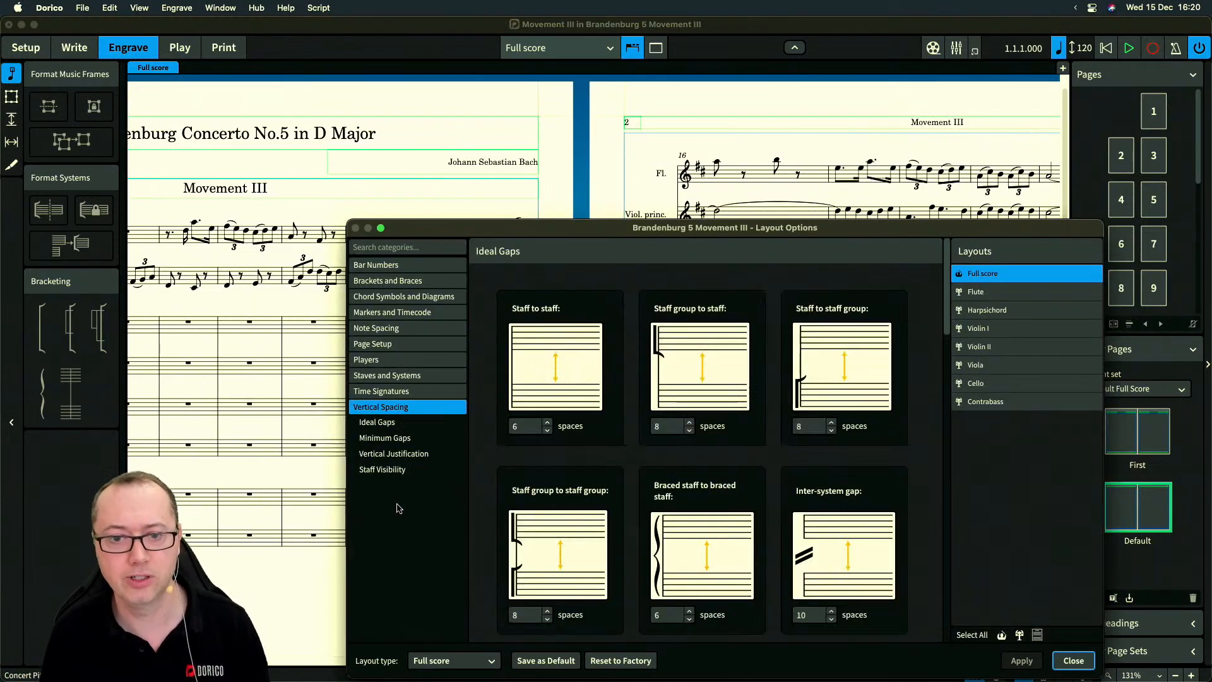
scroll(637, 478, "down", 5)
scroll(637, 478, "down", 10)
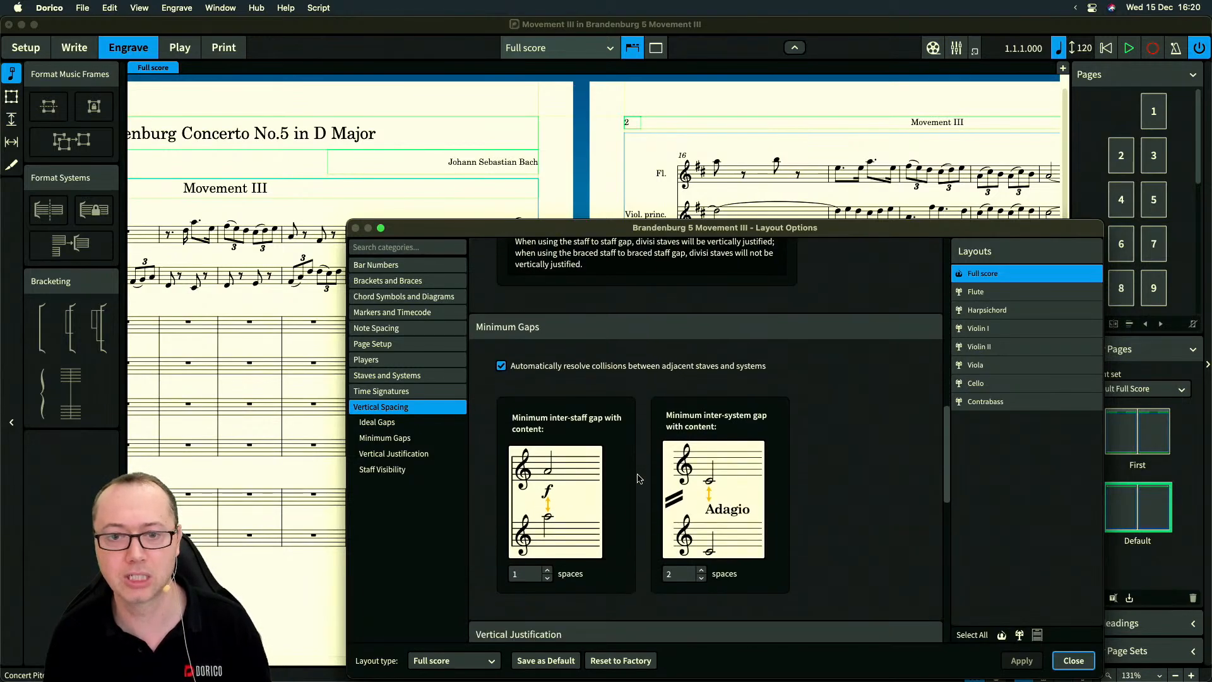
scroll(538, 366, "up", 5)
scroll(538, 367, "up", 1)
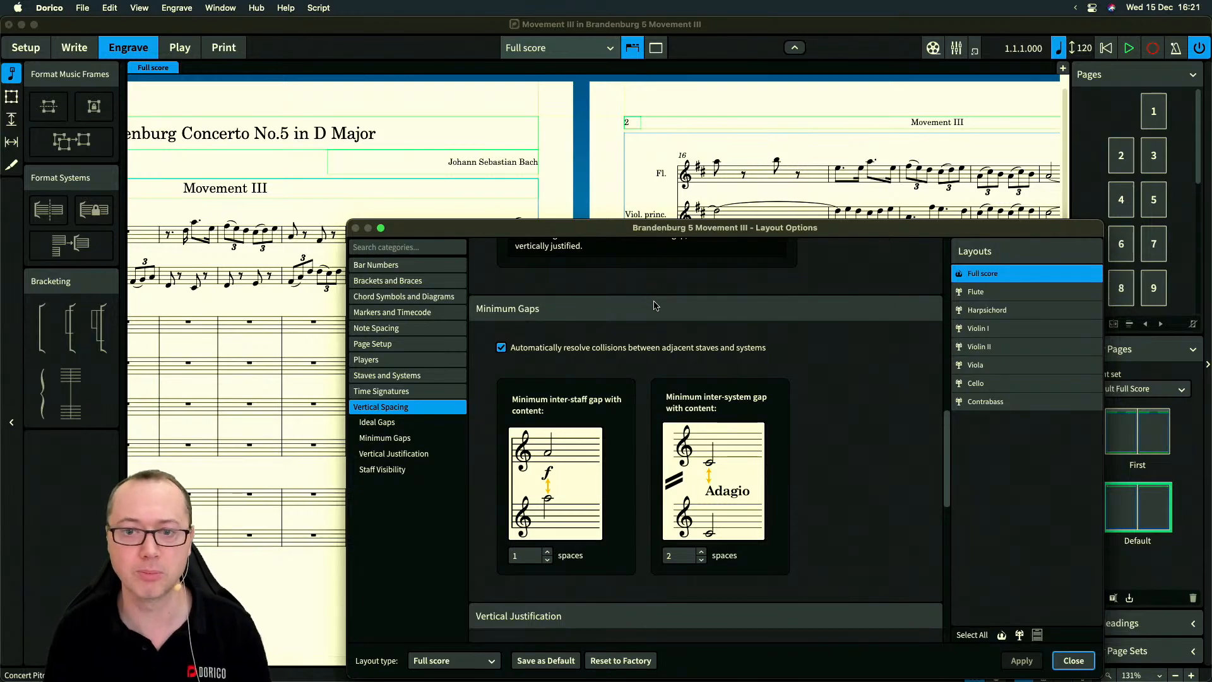
left_click(988, 291)
left_click(989, 278)
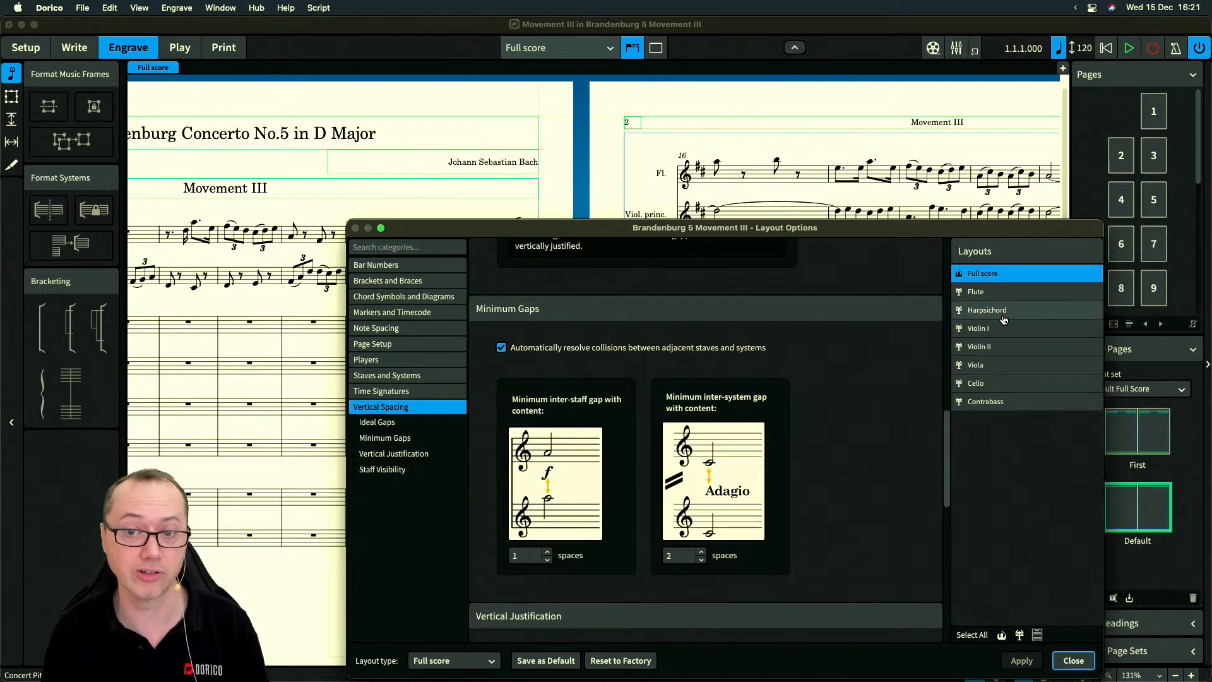
left_click_drag(619, 234, 594, 230)
key("Escape")
In Write mode, transpose the Cello's triplets in bar 67 up an octave
scroll(739, 297, "right", 15)
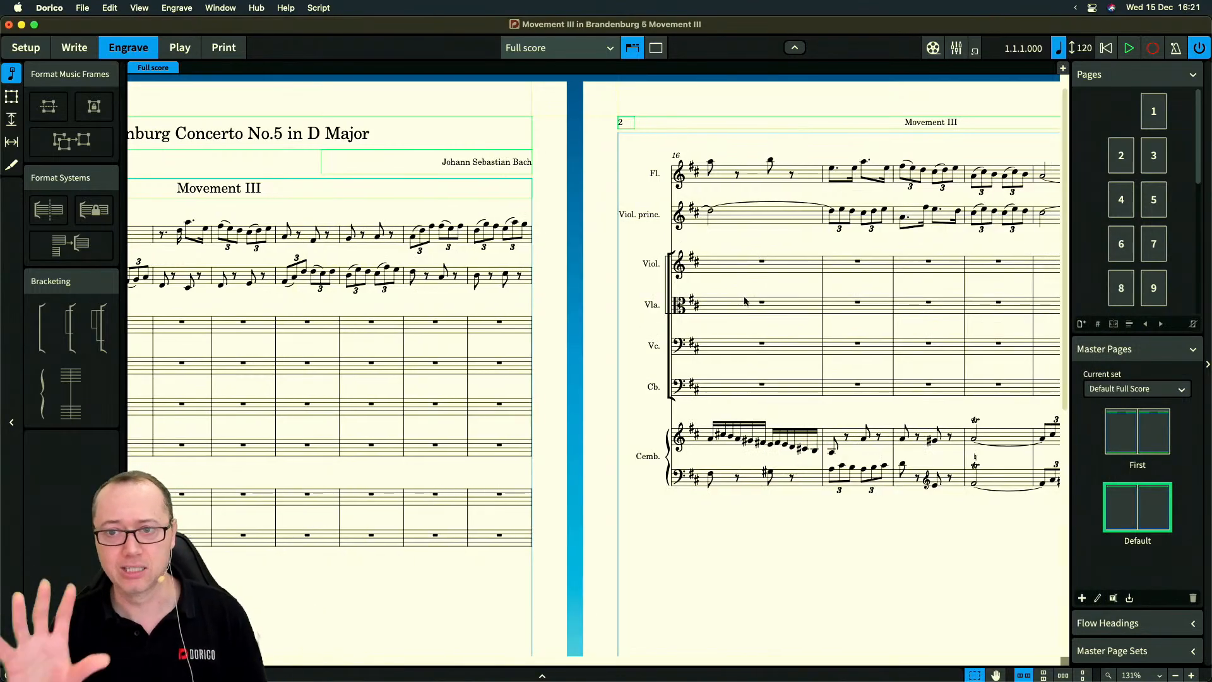
scroll(746, 302, "down", 6)
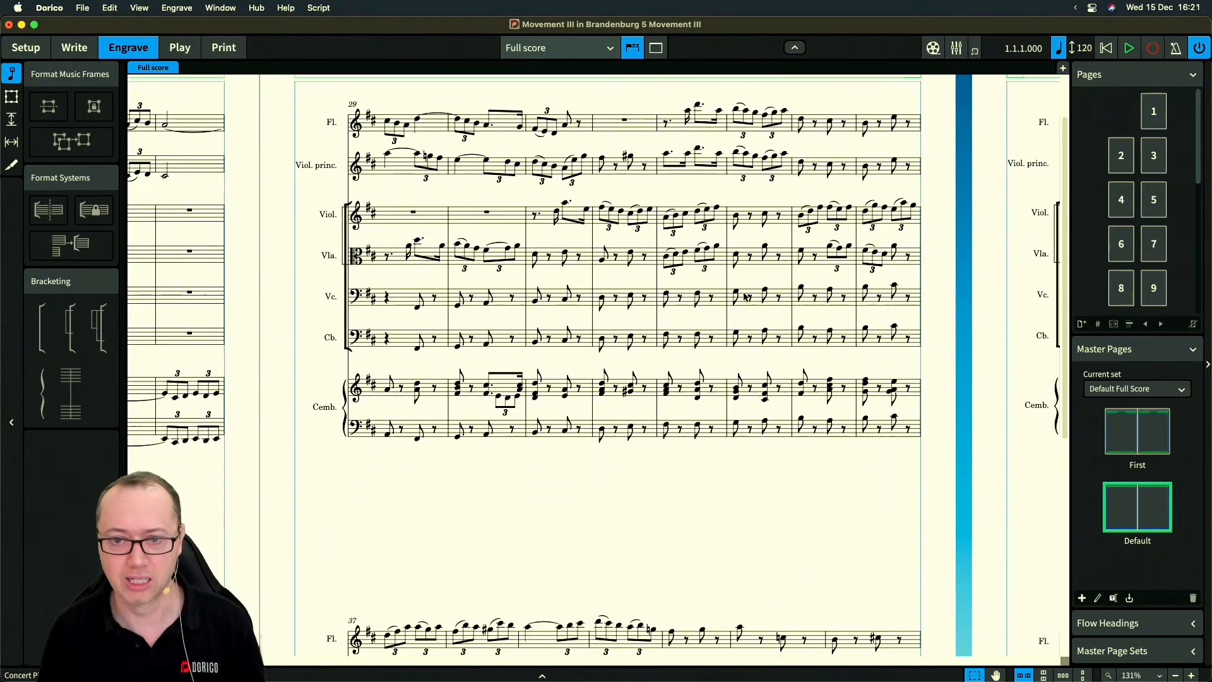
scroll(751, 446, "up", 8)
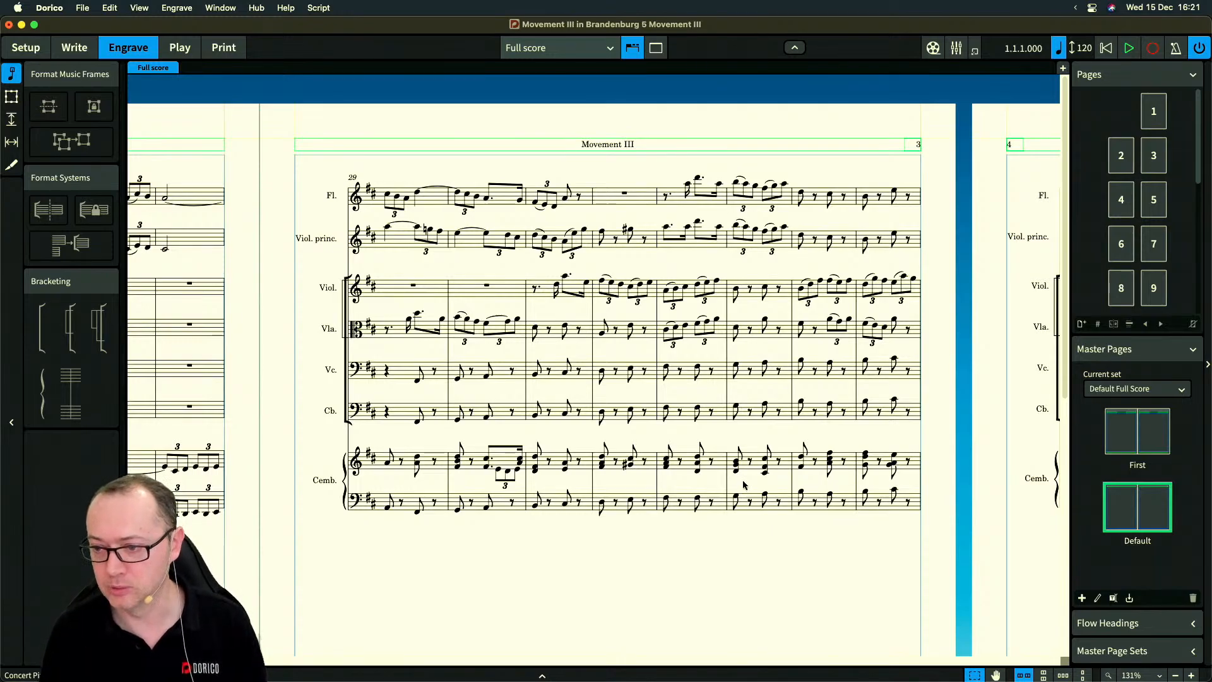
scroll(743, 488, "right", 10)
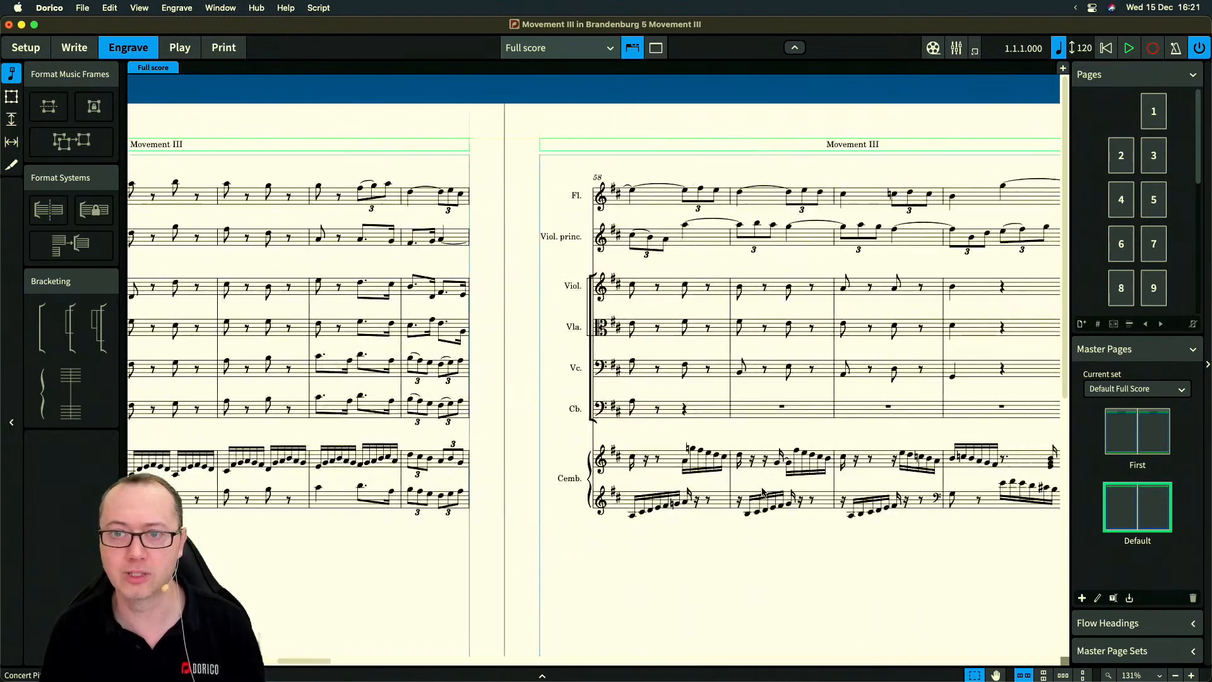
scroll(712, 460, "down", 8)
scroll(764, 492, "down", 2)
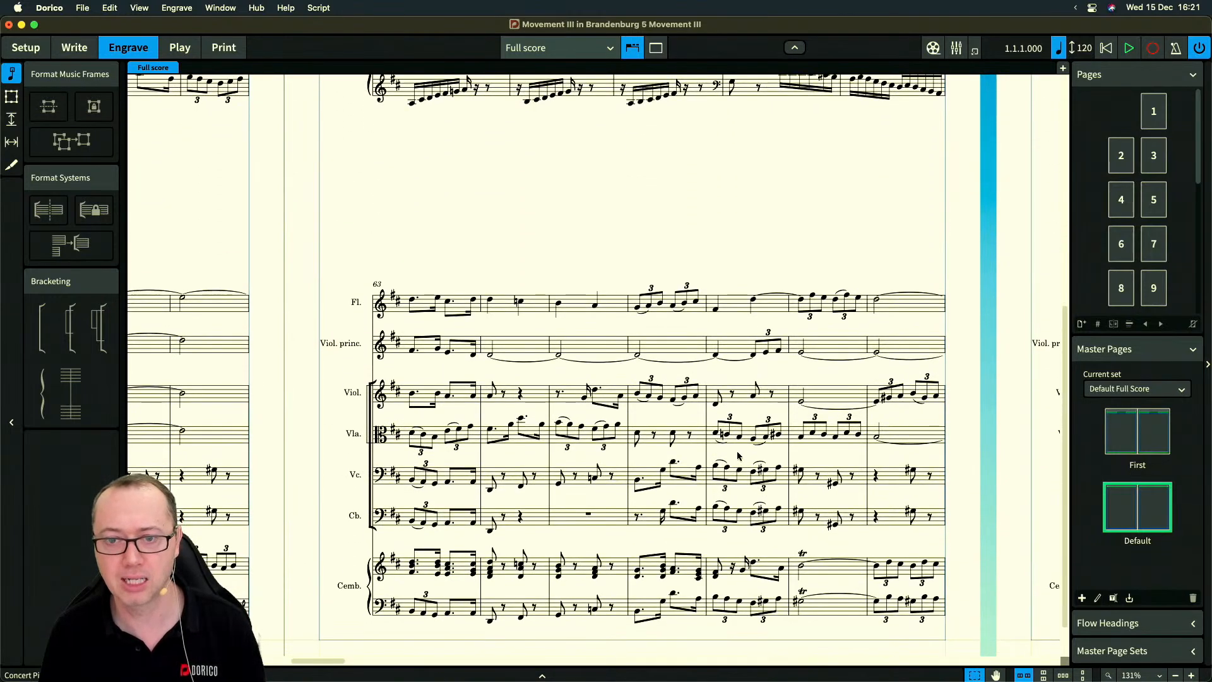
scroll(748, 480, "up", 5)
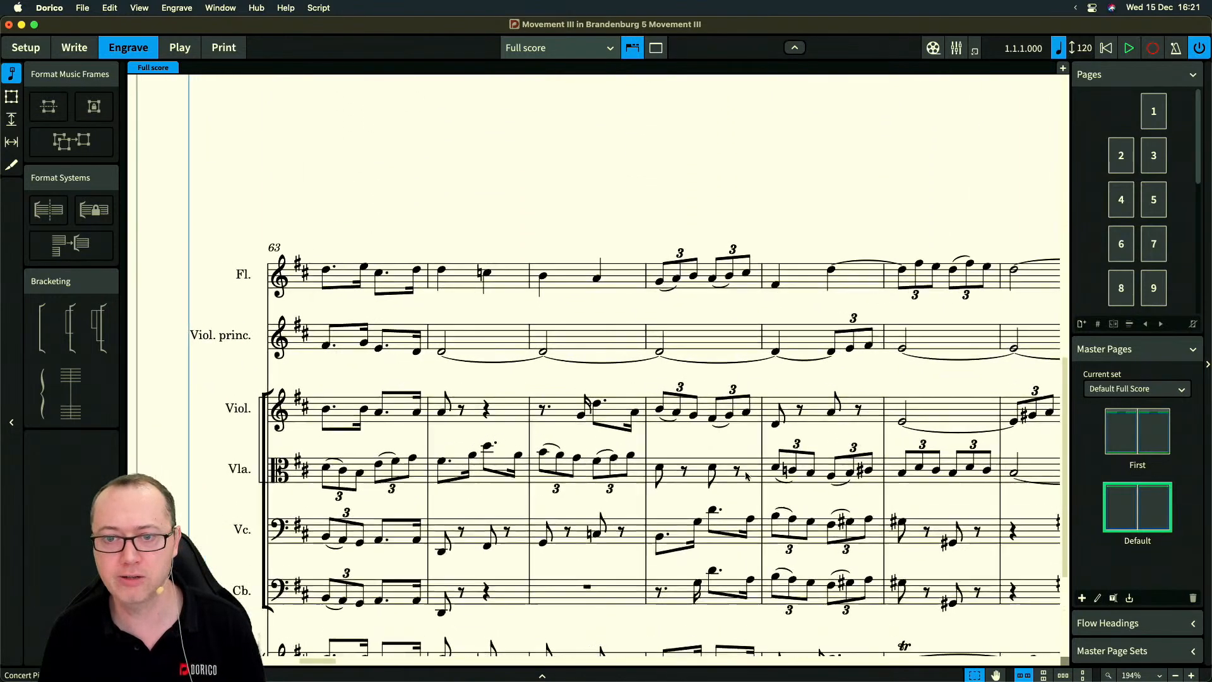
key("super+2")
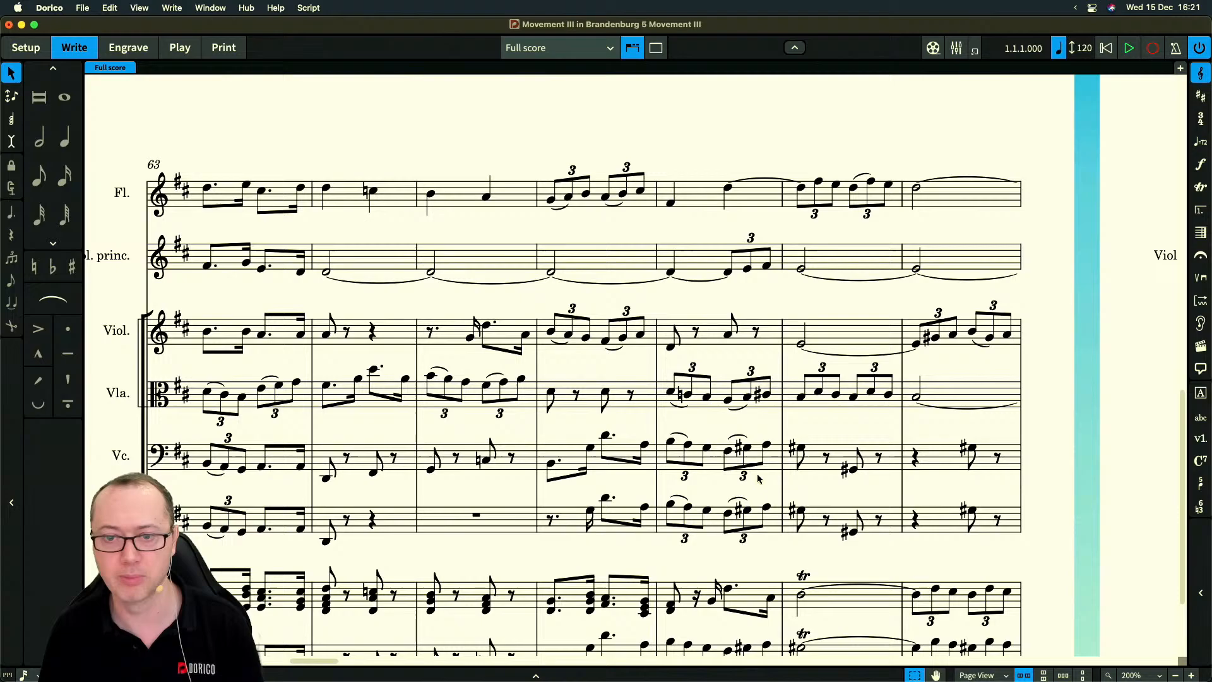
left_click(716, 466)
key("ctrl+alt+Up")
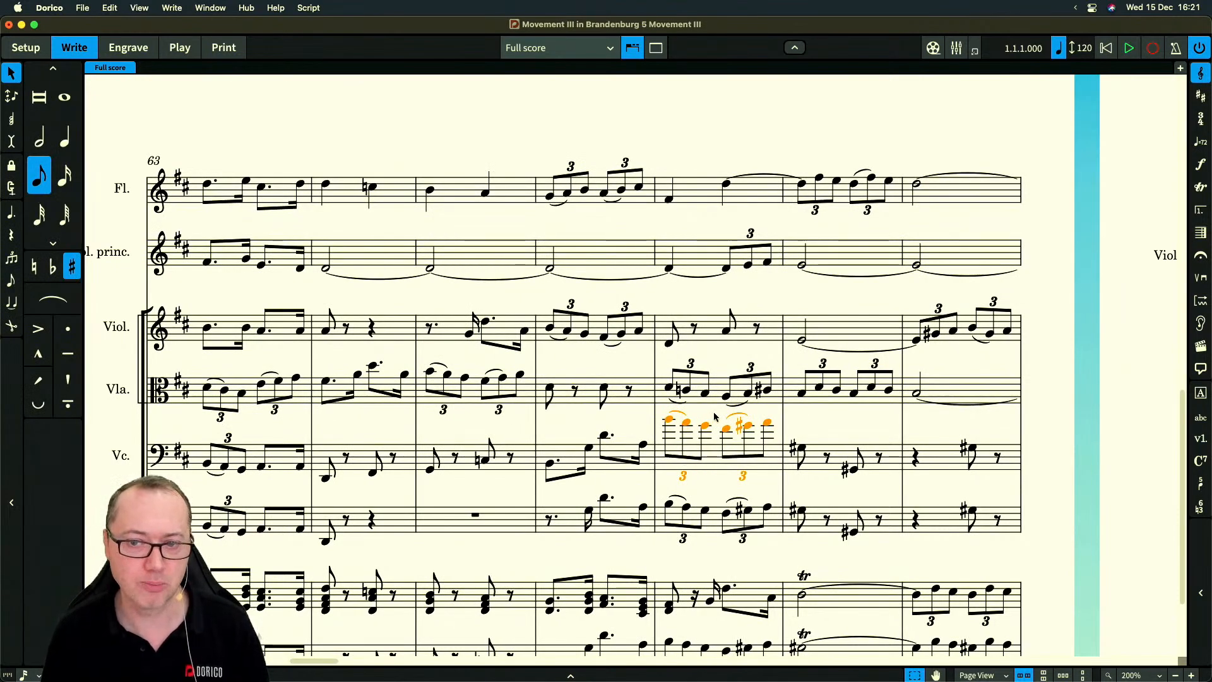
Add a slur across all of bar 67 in both the Cello and Viola staves
key("s")
left_click(716, 390)
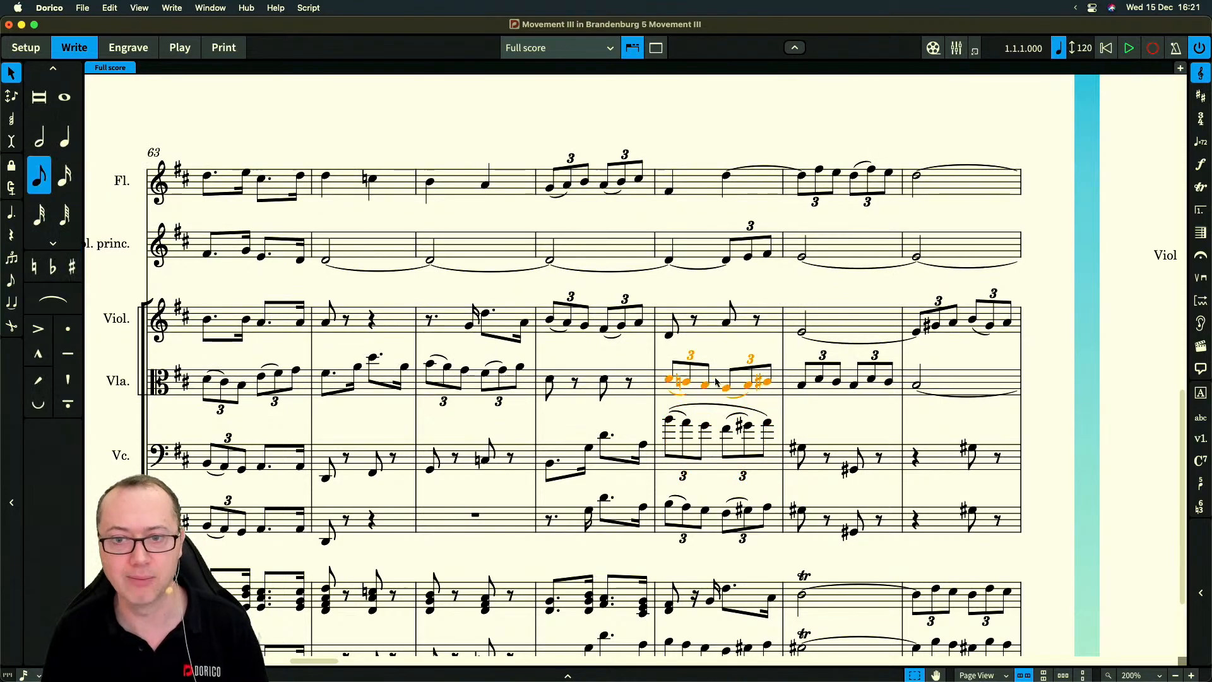
key("s")
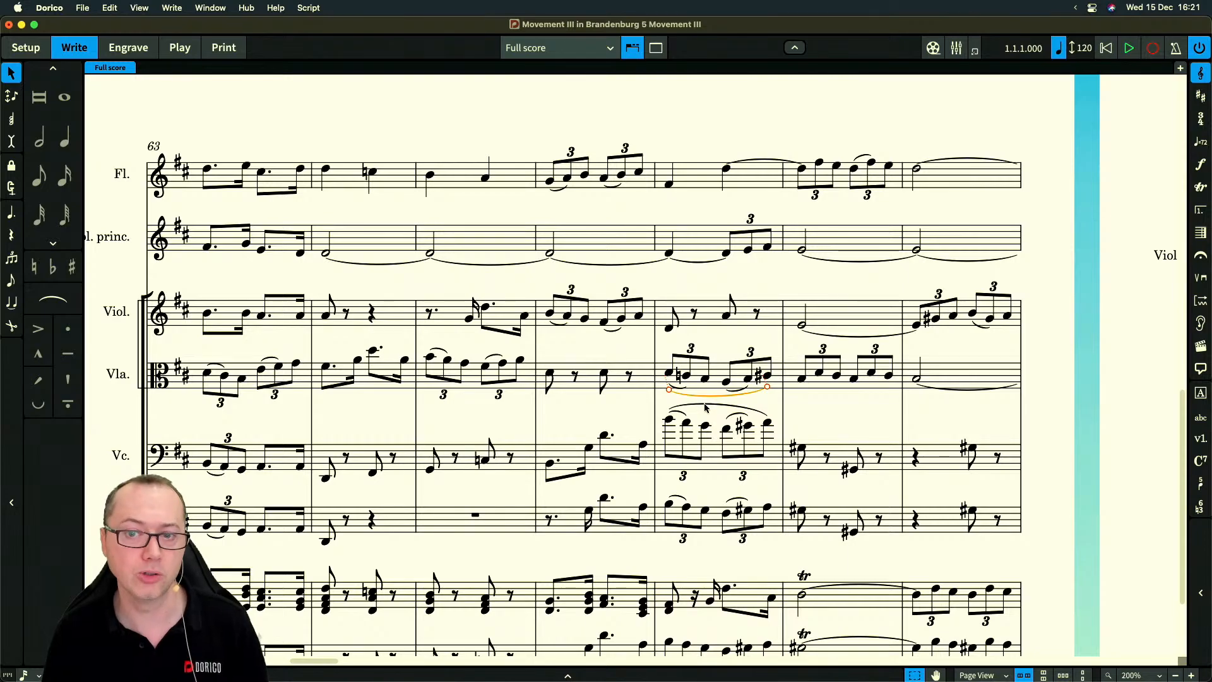
Turn off automatic collision resolution between adjacent staves and systems for the Full score and apply the change
key("super+shift+l")
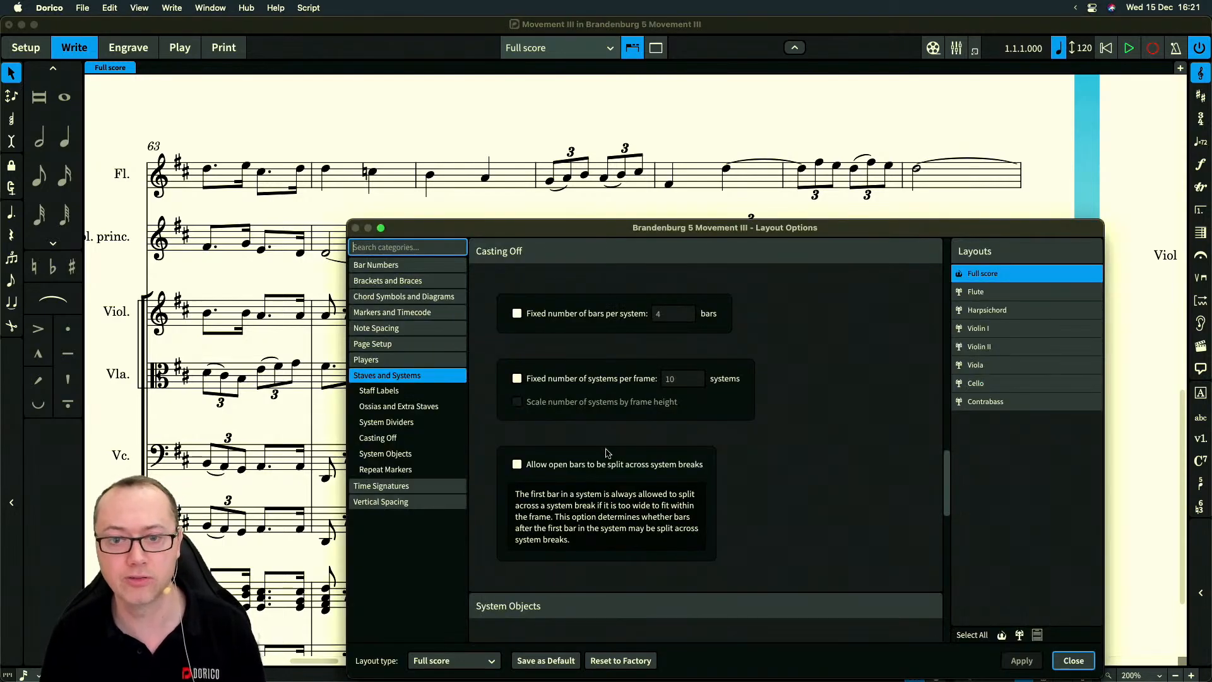
left_click(407, 503)
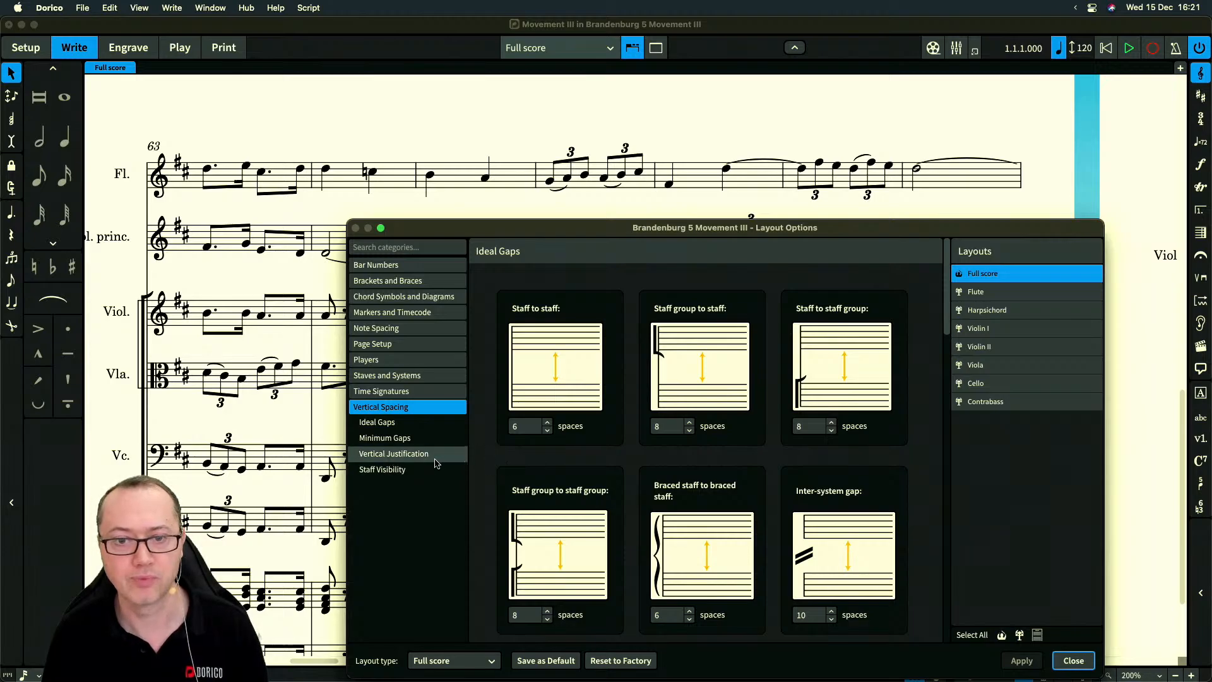
left_click(421, 444)
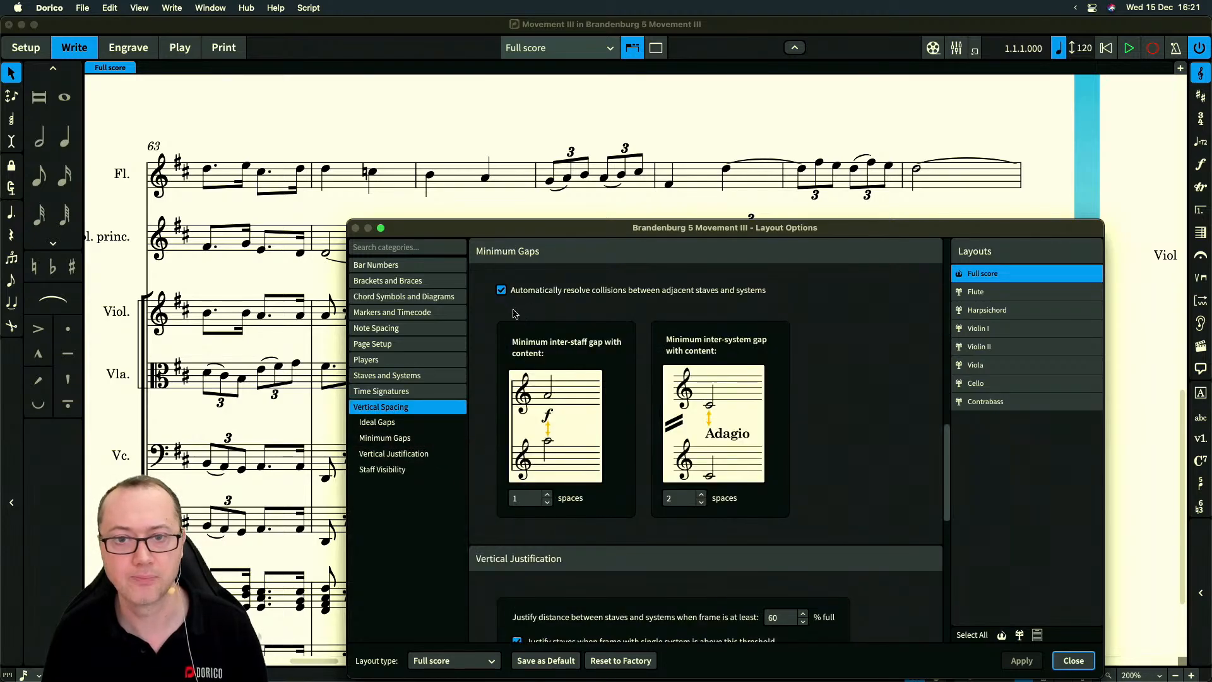
left_click(502, 291)
left_click_drag(575, 232, 110, 168)
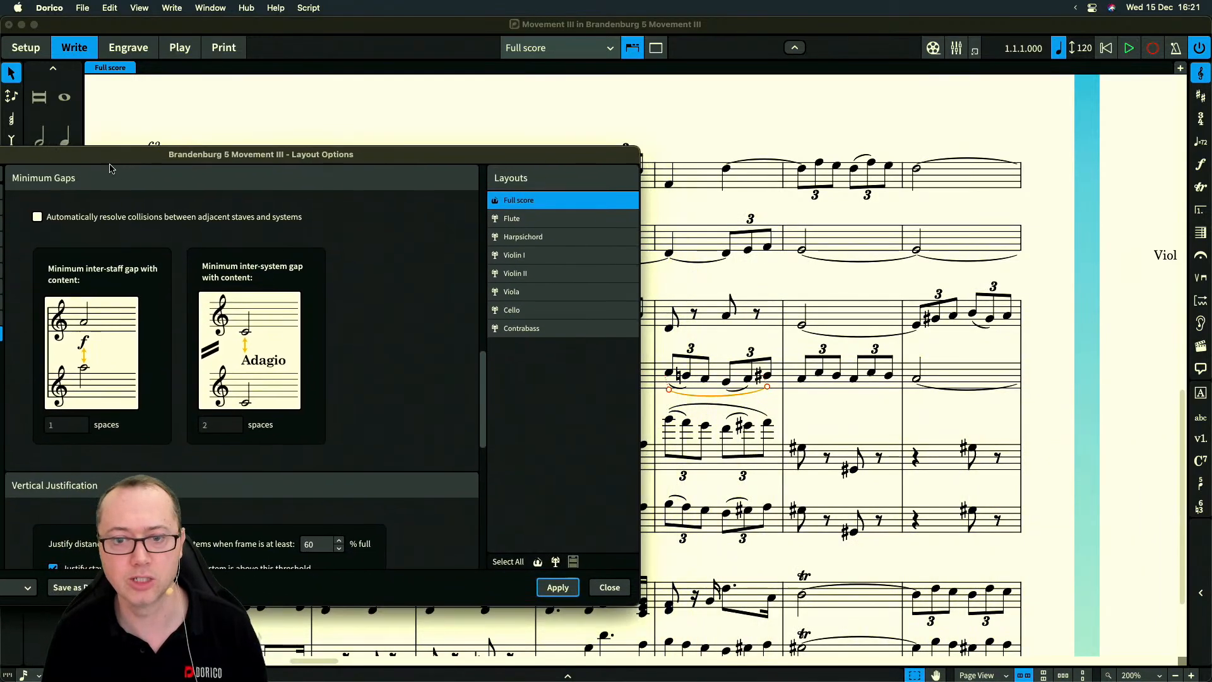
left_click(557, 587)
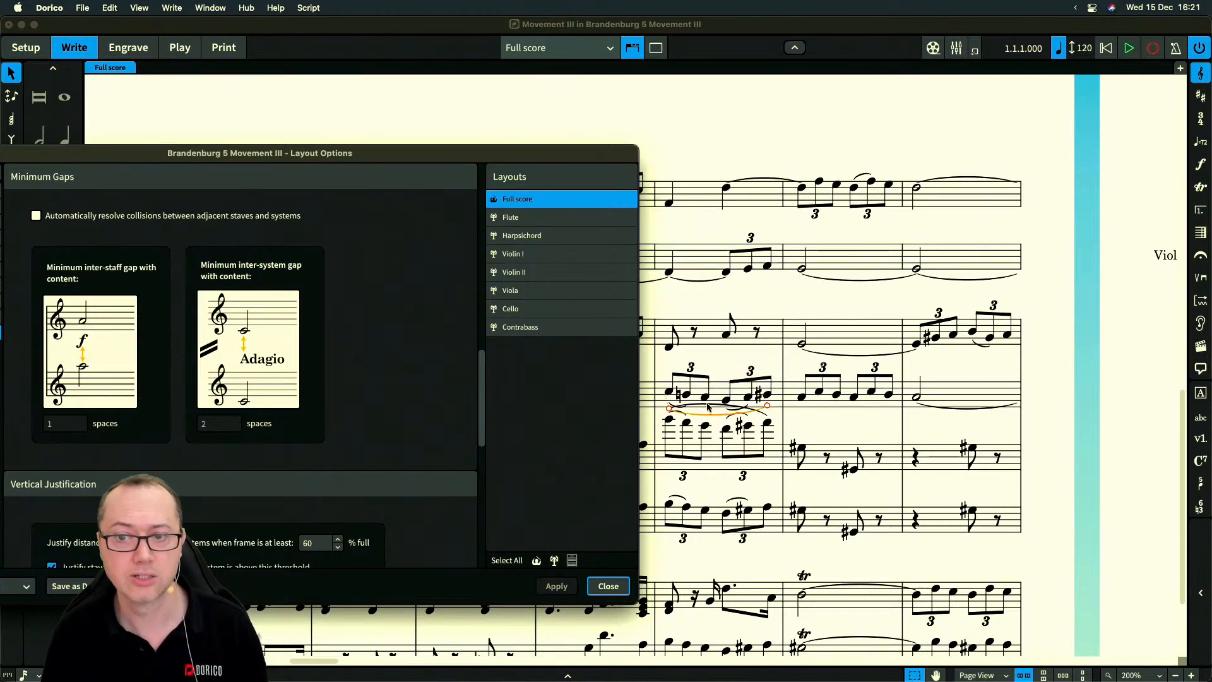
Review the Ideal Gaps values, turn automatic collision resolution back on for the Full score, and close Layout Options
scroll(392, 327, "up", 8)
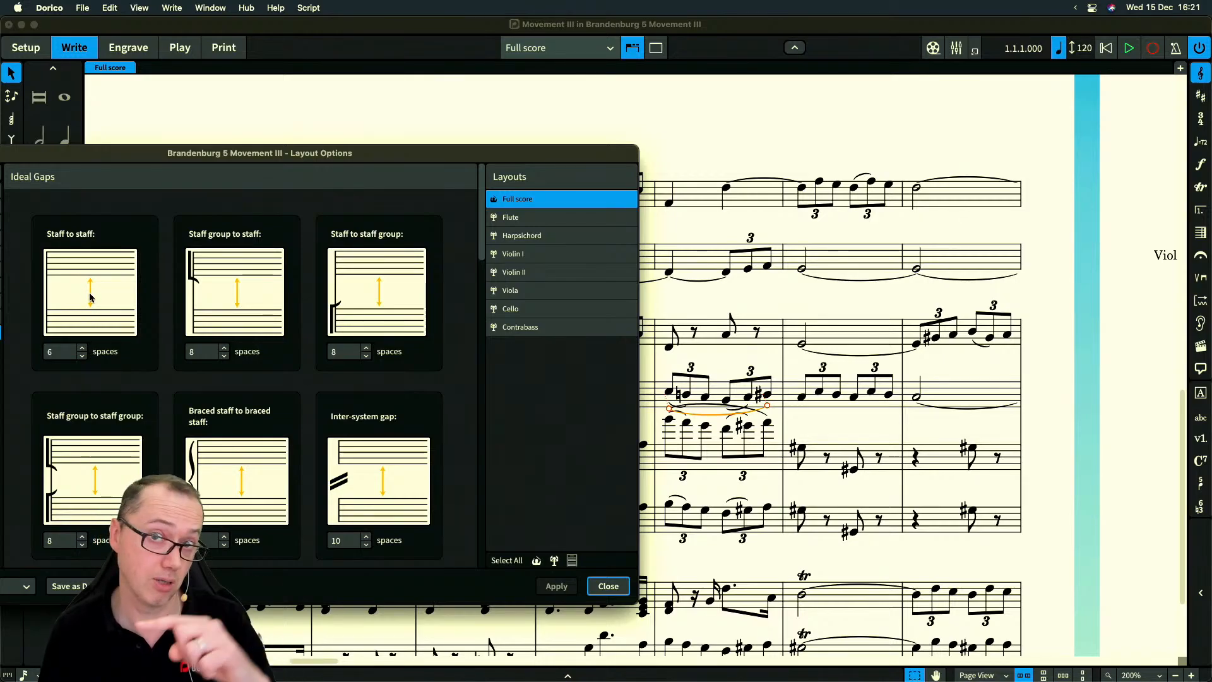
scroll(454, 401, "down", 6)
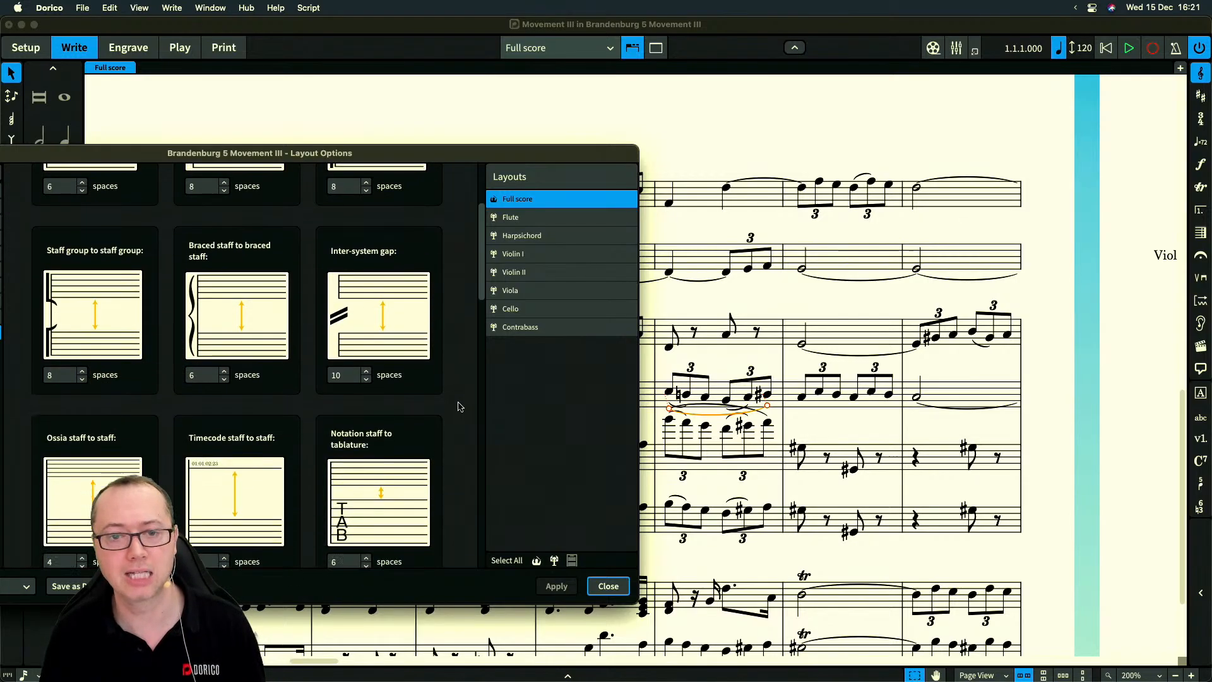
scroll(460, 406, "down", 5)
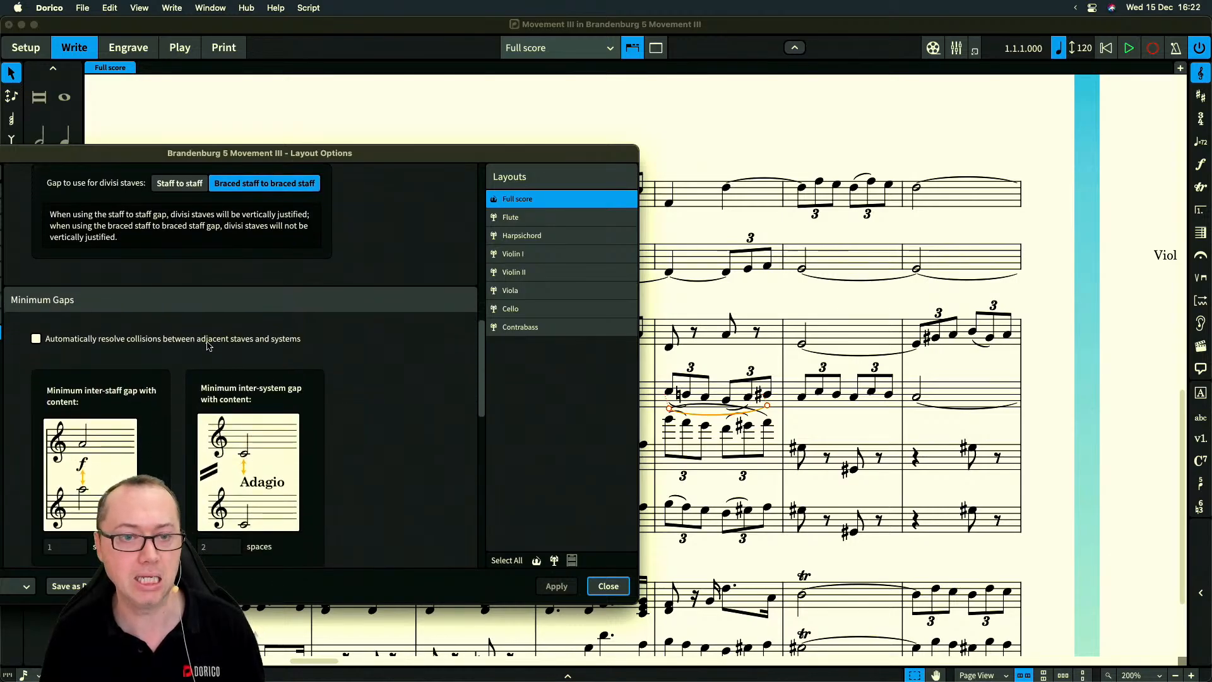
left_click(609, 588)
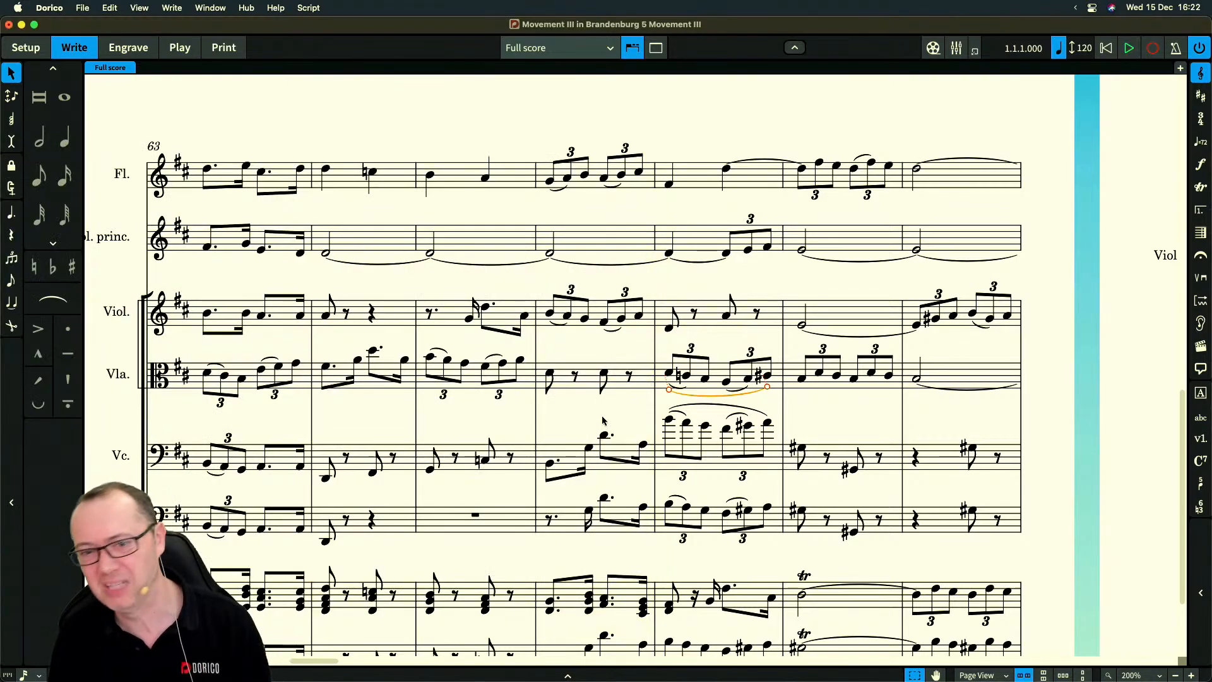
Delete the long slurs spanning bar 67 in the Viola and Cello staves
left_click(578, 412)
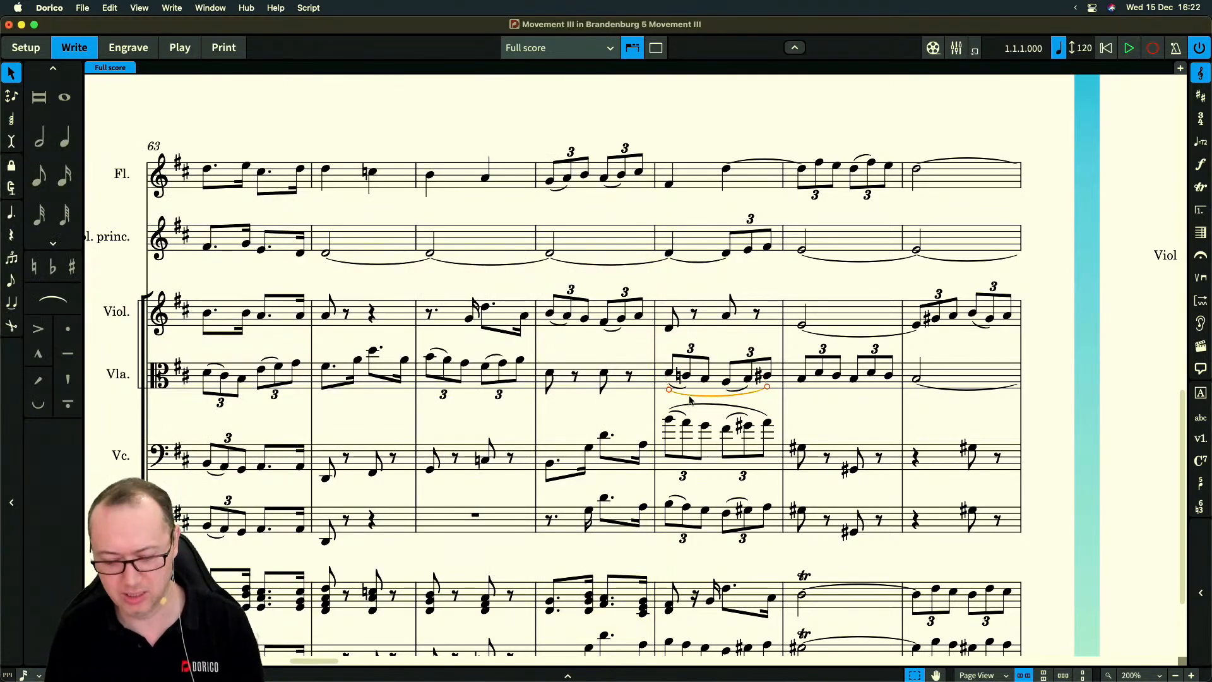
left_click(691, 401)
left_click(699, 404)
key("Delete")
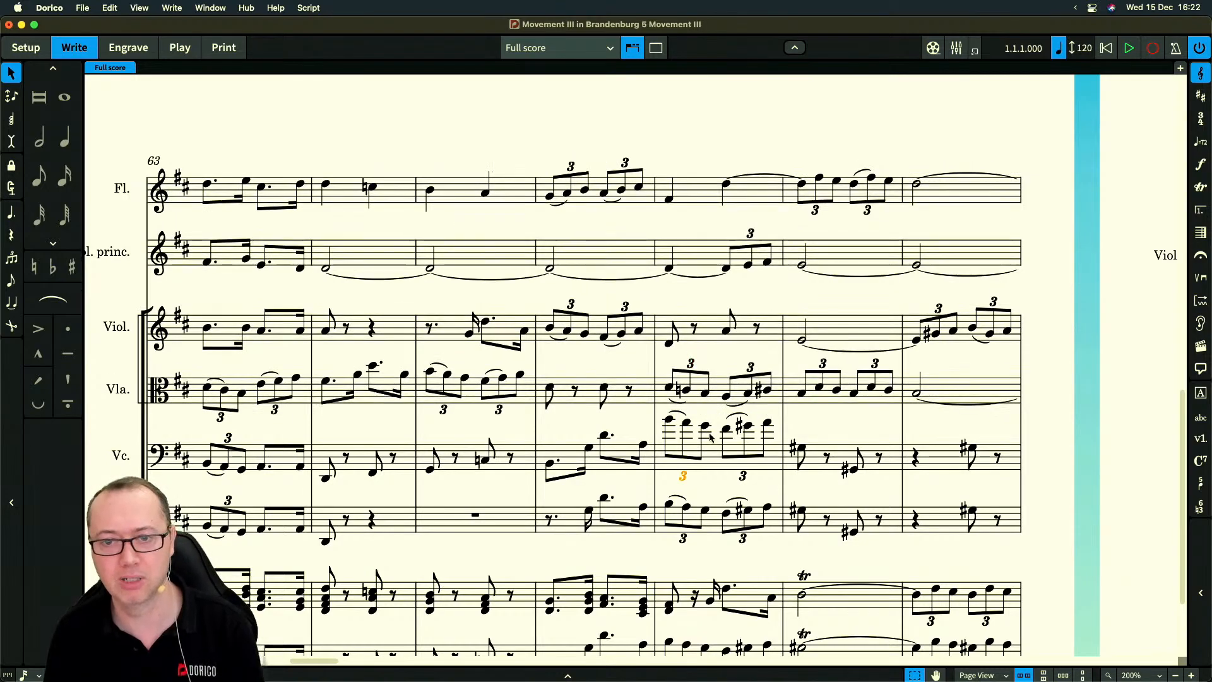
Transpose the Cello's triplets in bar 67 down an octave and clear the selection
left_click(714, 452)
key("super+alt+Down")
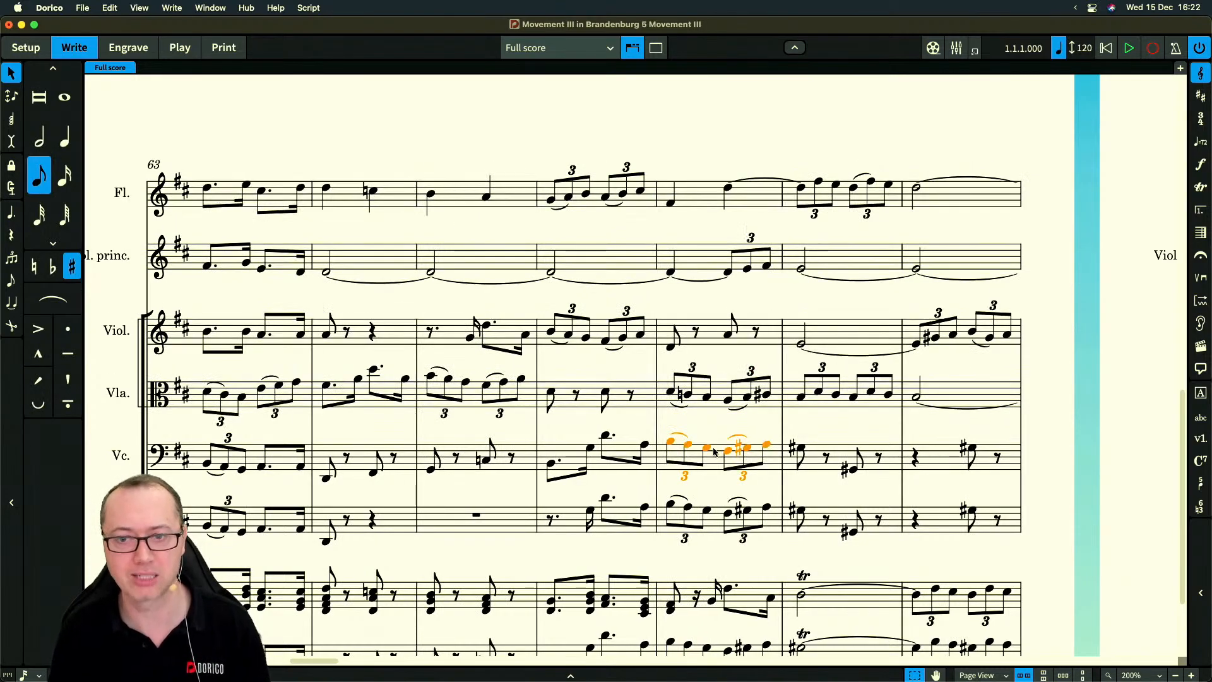
left_click(707, 435)
Open the Full score's Page Setup in Layout Options to examine the page size and space size settings
scroll(708, 433, "down", 5)
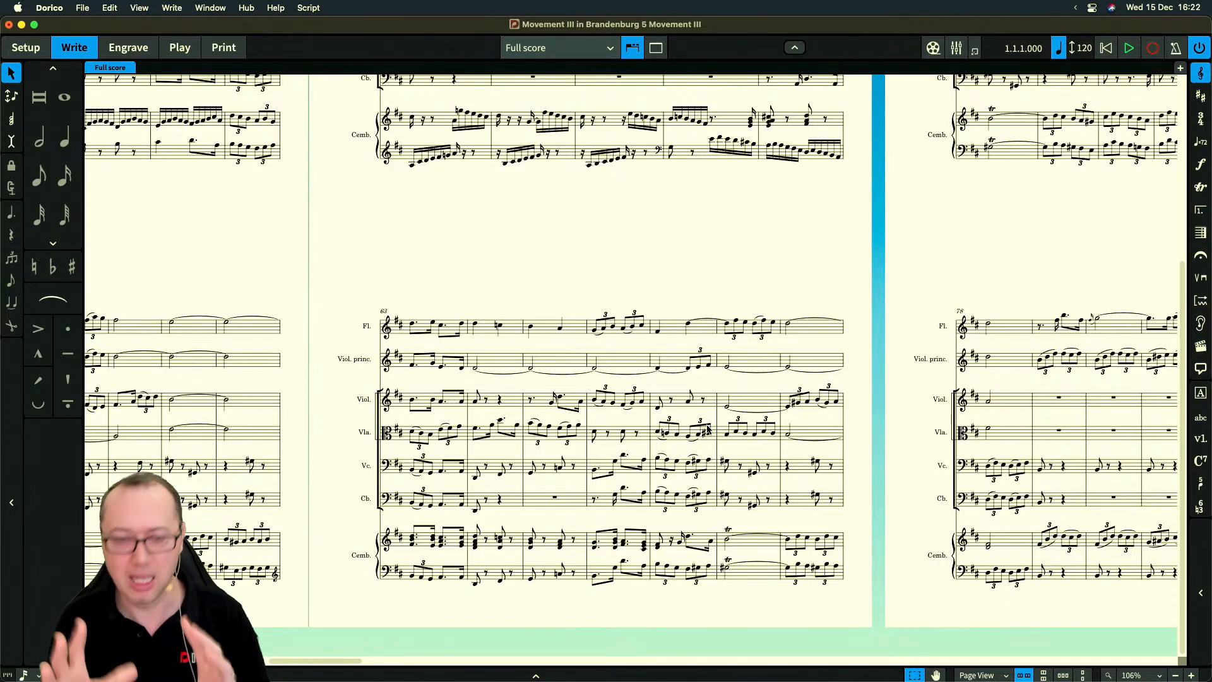
scroll(733, 250, "right", 5)
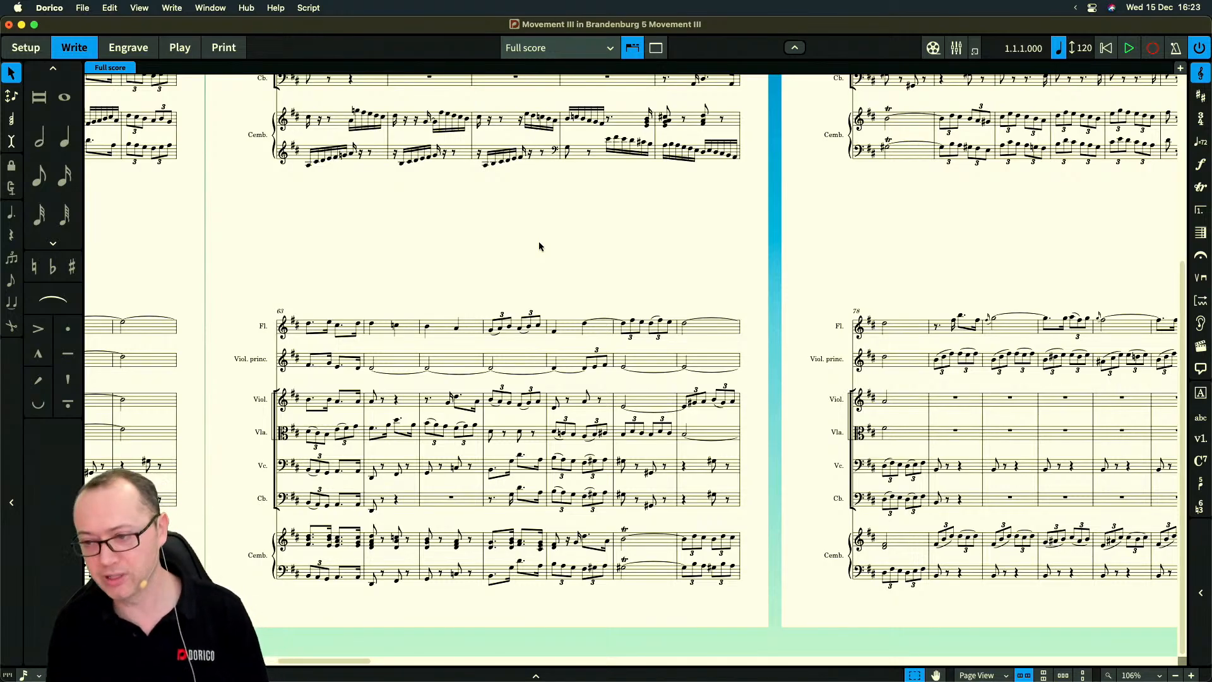
key("super+shift+l")
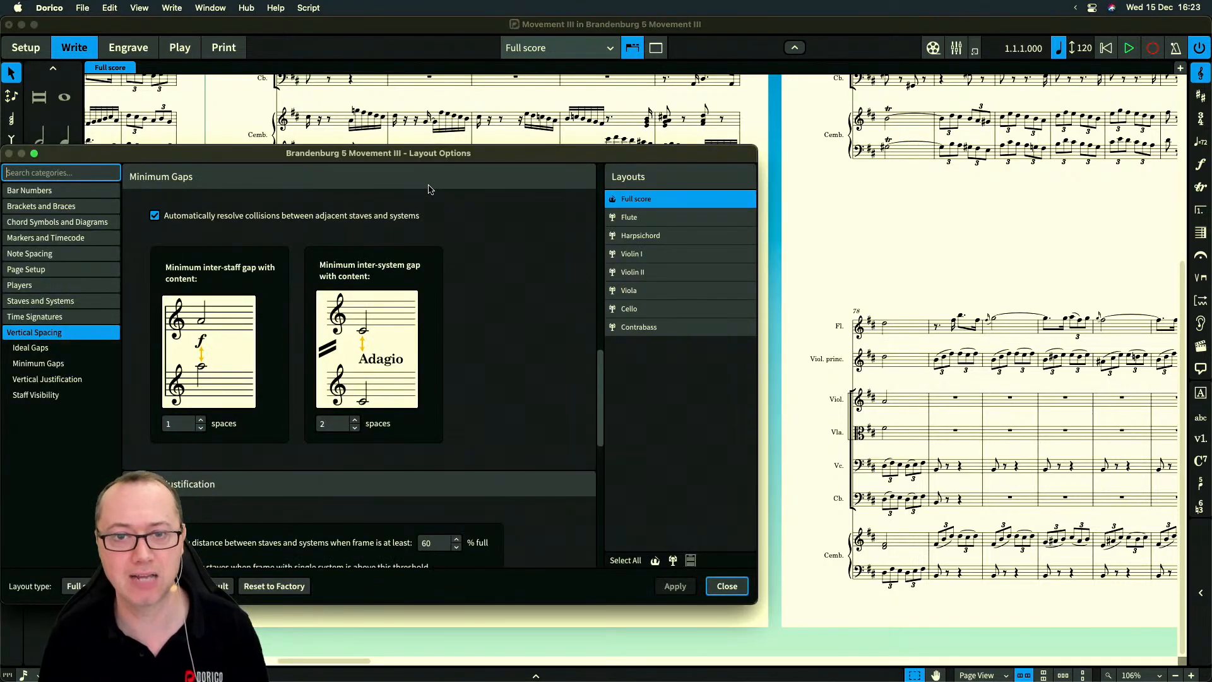
left_click_drag(410, 161, 748, 134)
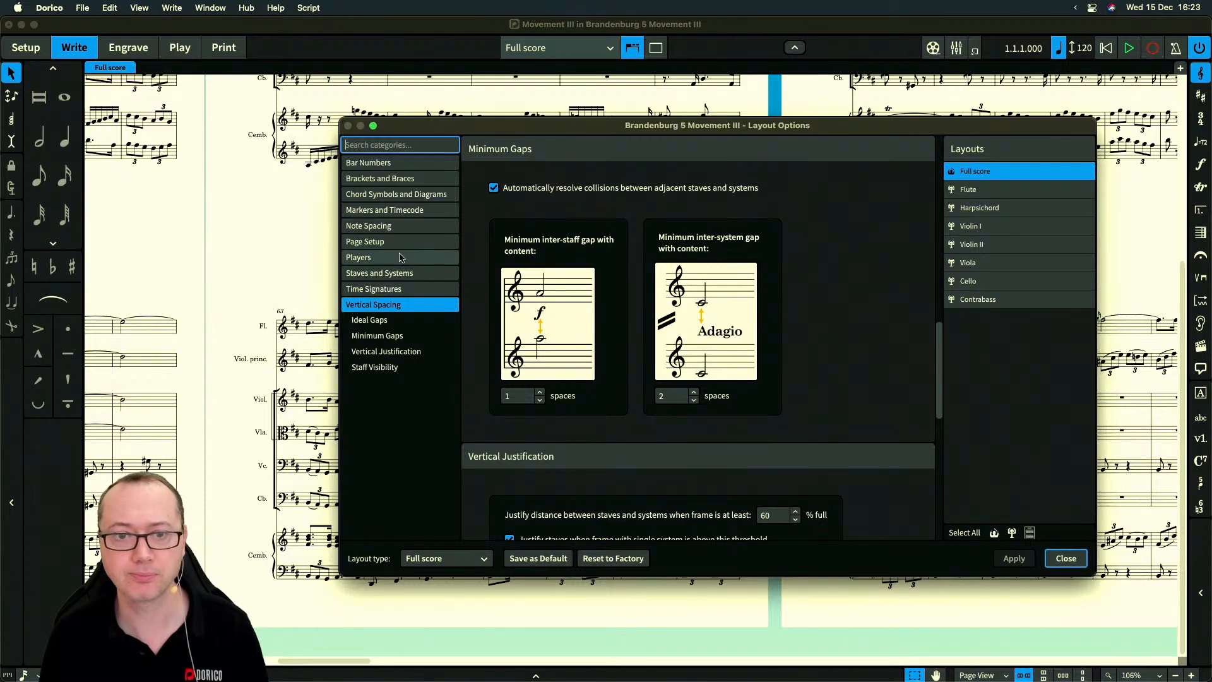
left_click(380, 246)
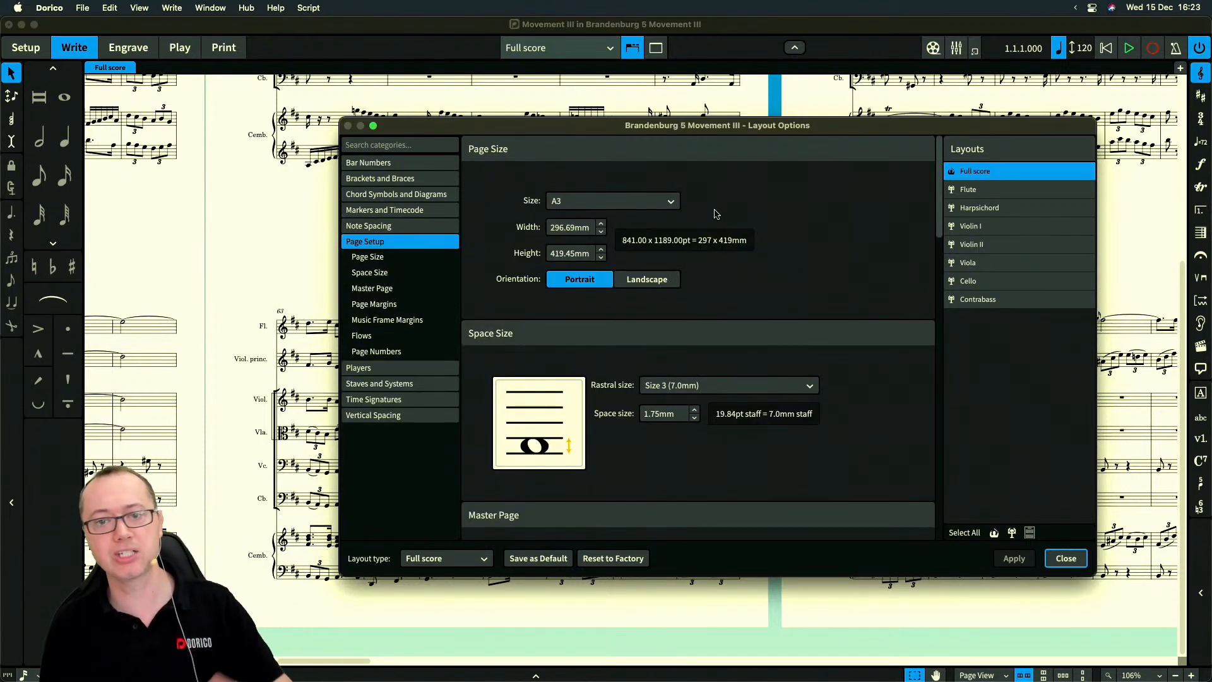
Examine the rastral size options and the corresponding space size for the Full score
scroll(840, 344, "down", 3)
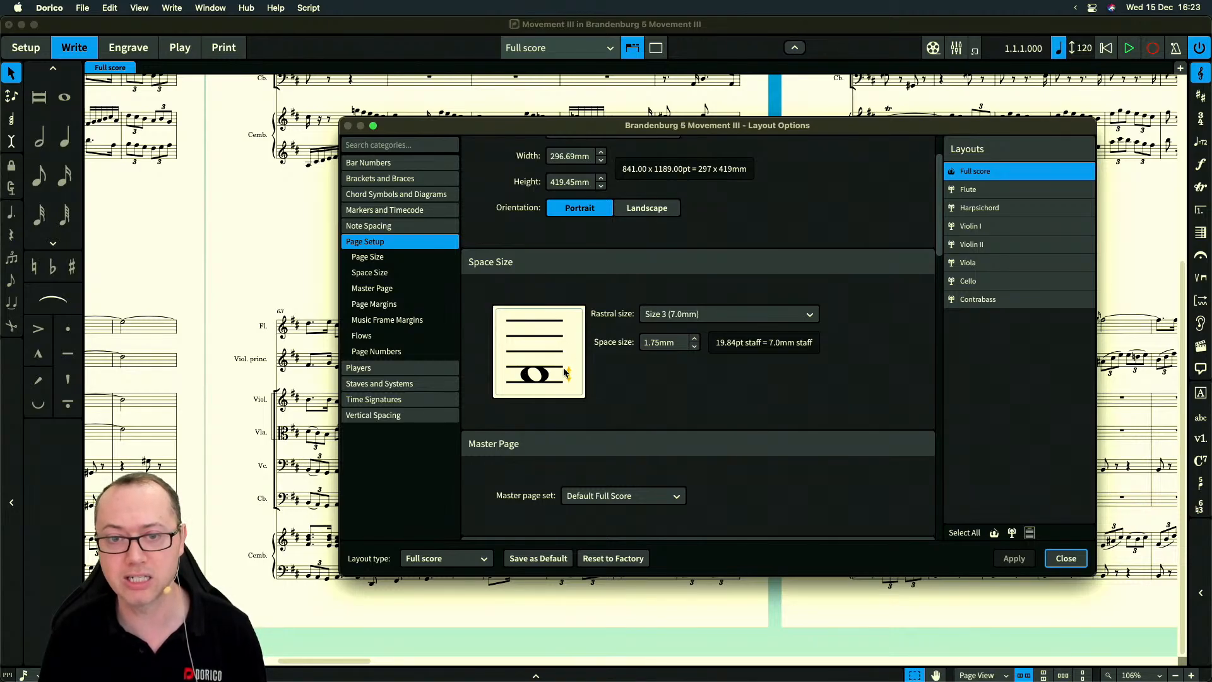
left_click(691, 316)
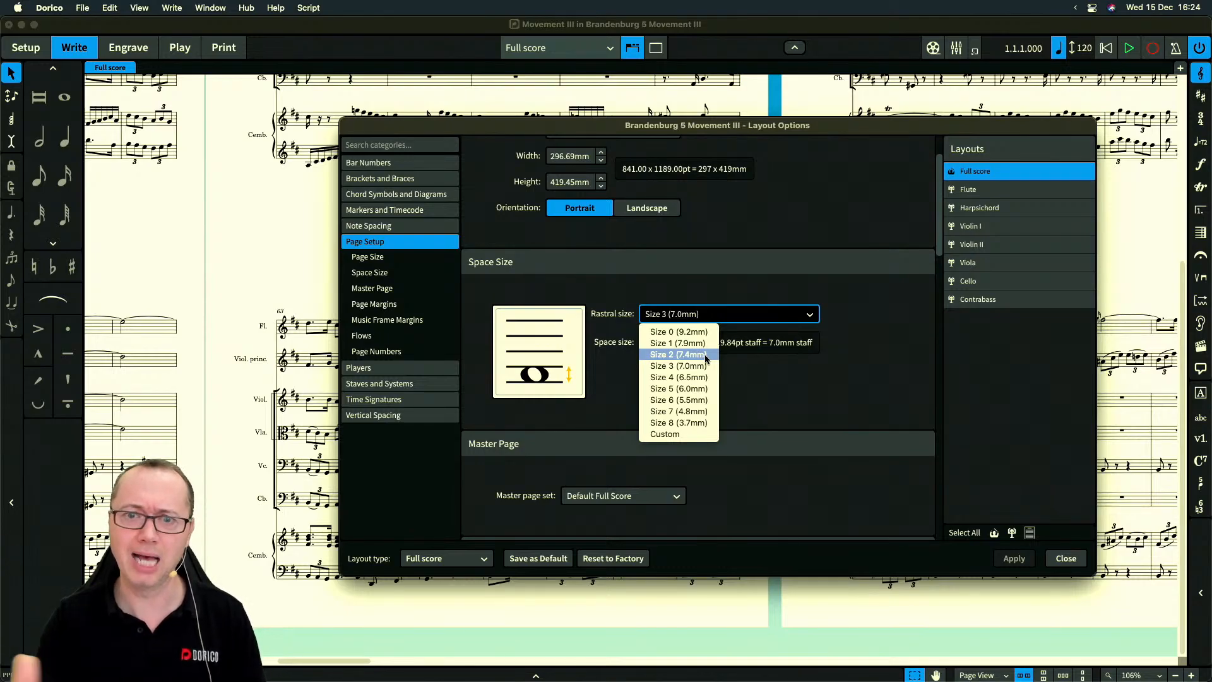
left_click(752, 399)
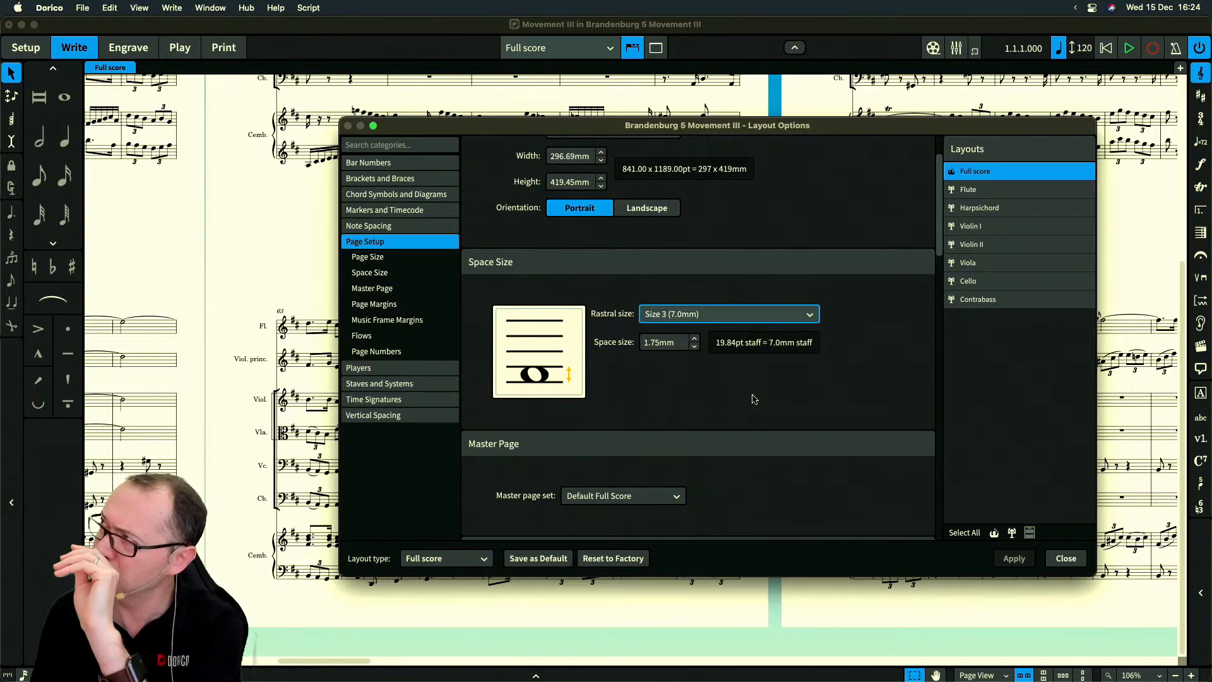
left_click(716, 317)
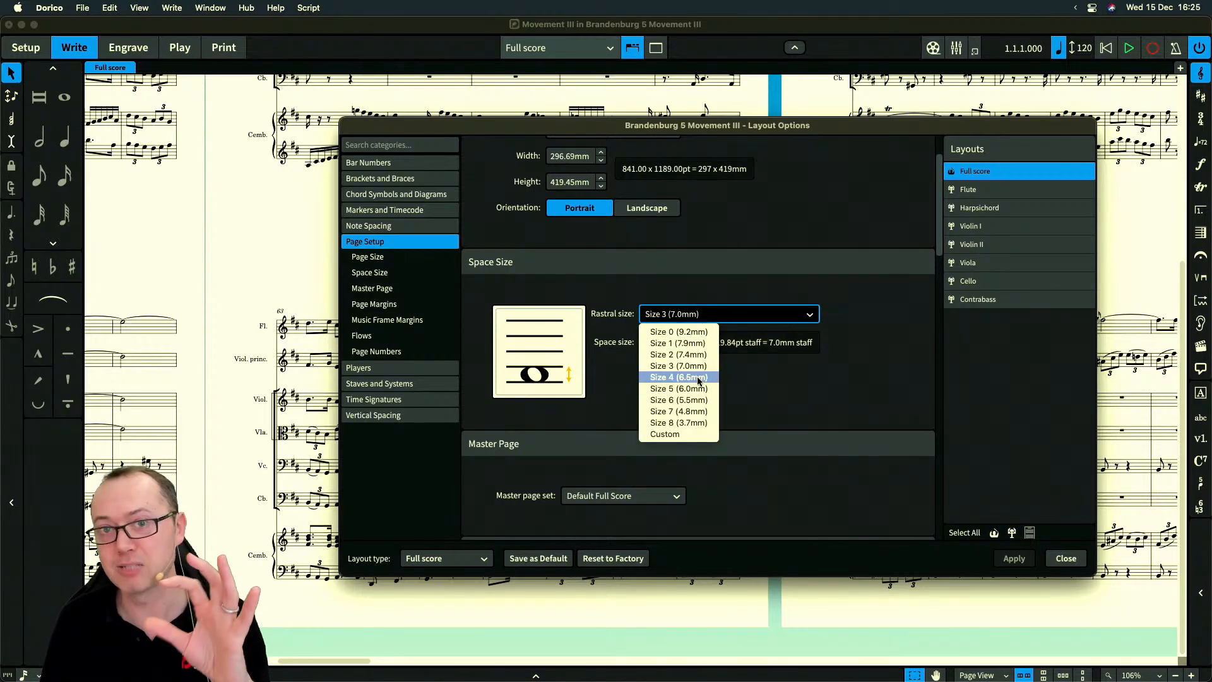
left_click(786, 394)
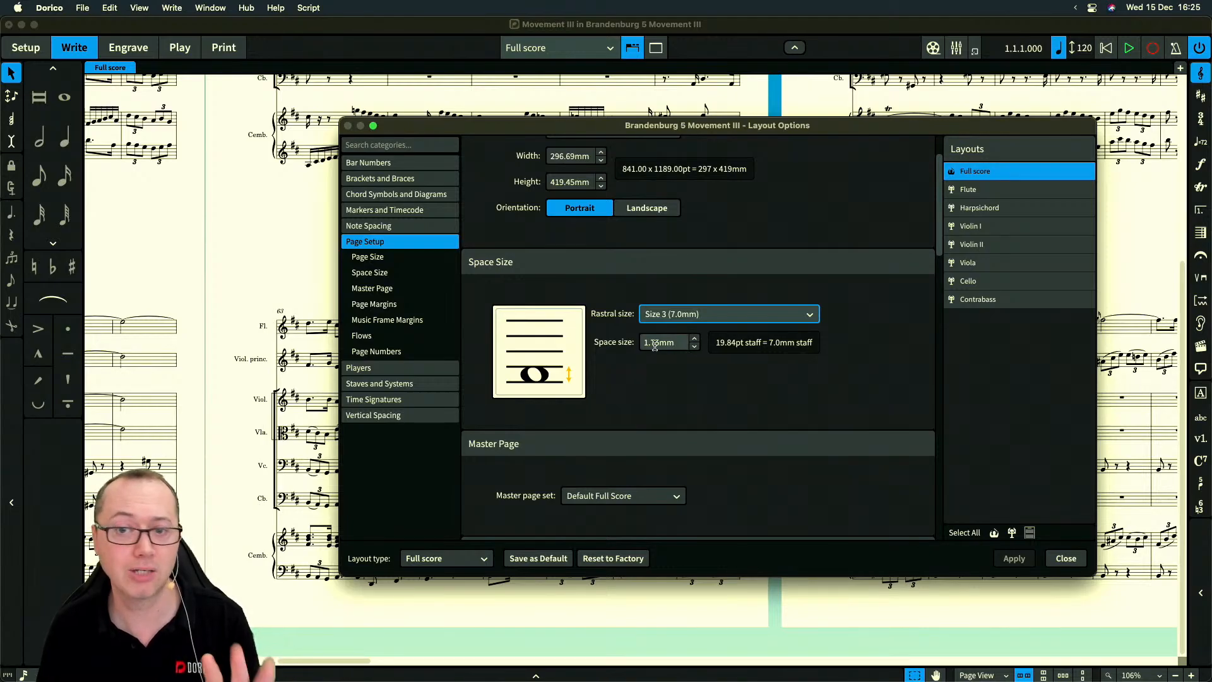
left_click(723, 315)
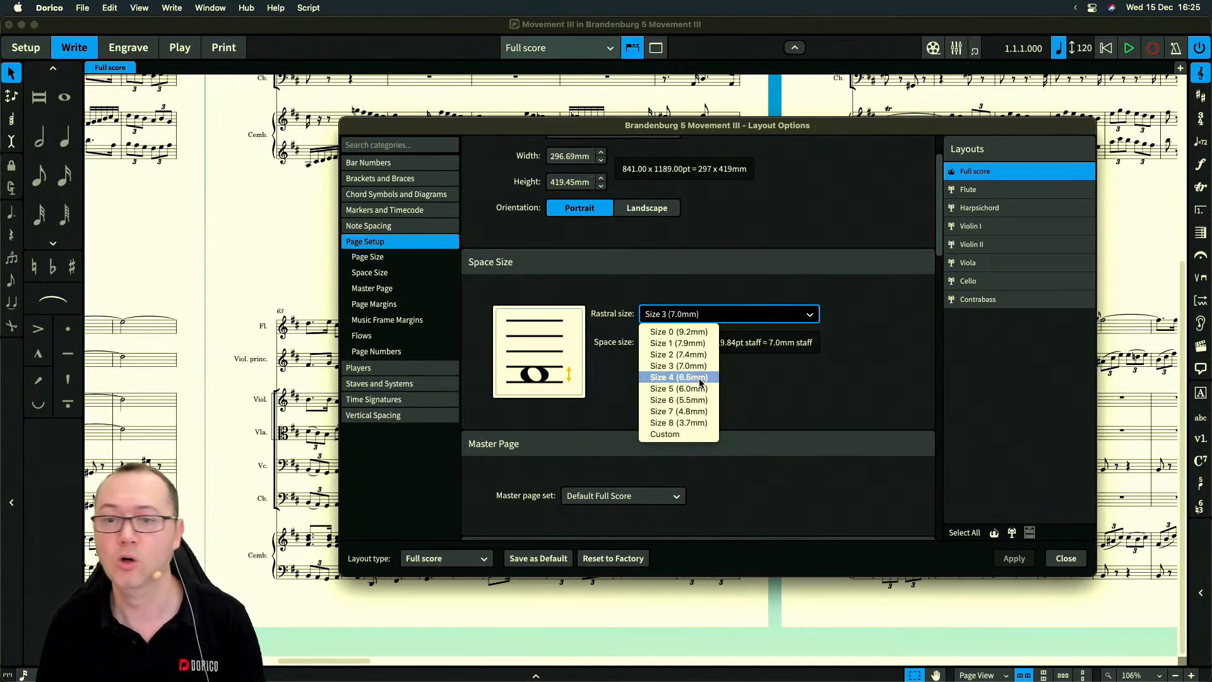
left_click(775, 384)
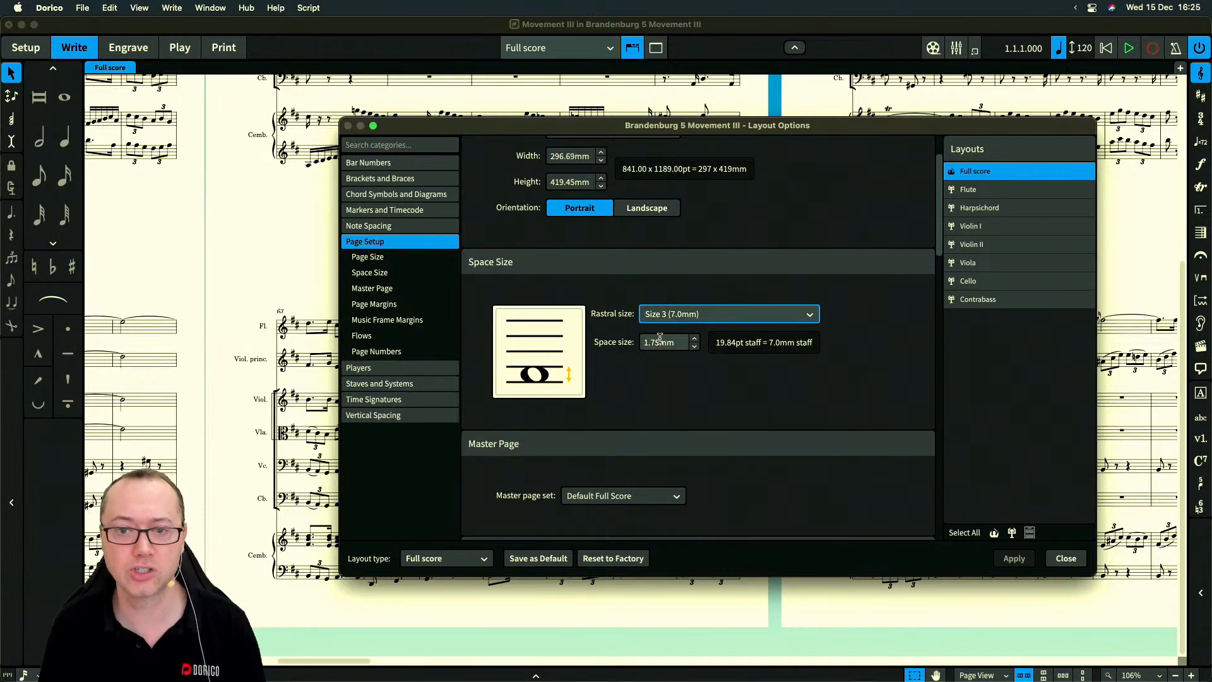
Try a custom space size of 1.65 mm for the Full score, restore 1.75 mm and discard the changes
left_click(694, 346)
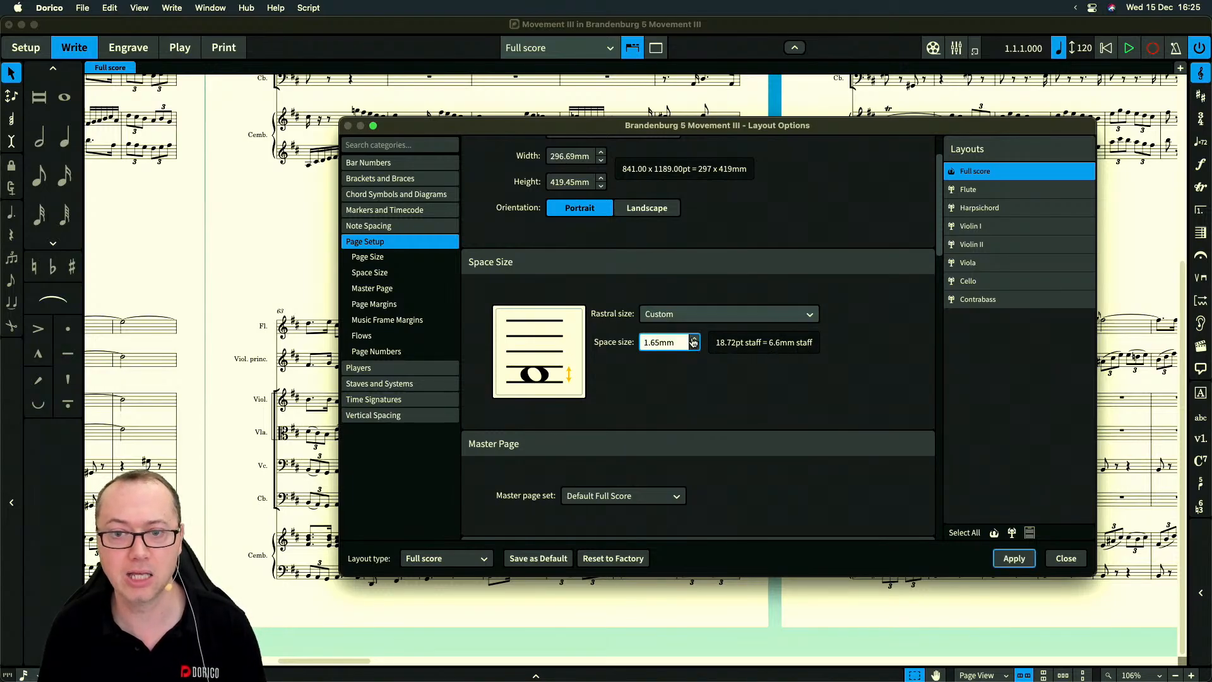
left_click(694, 338)
left_click(643, 347)
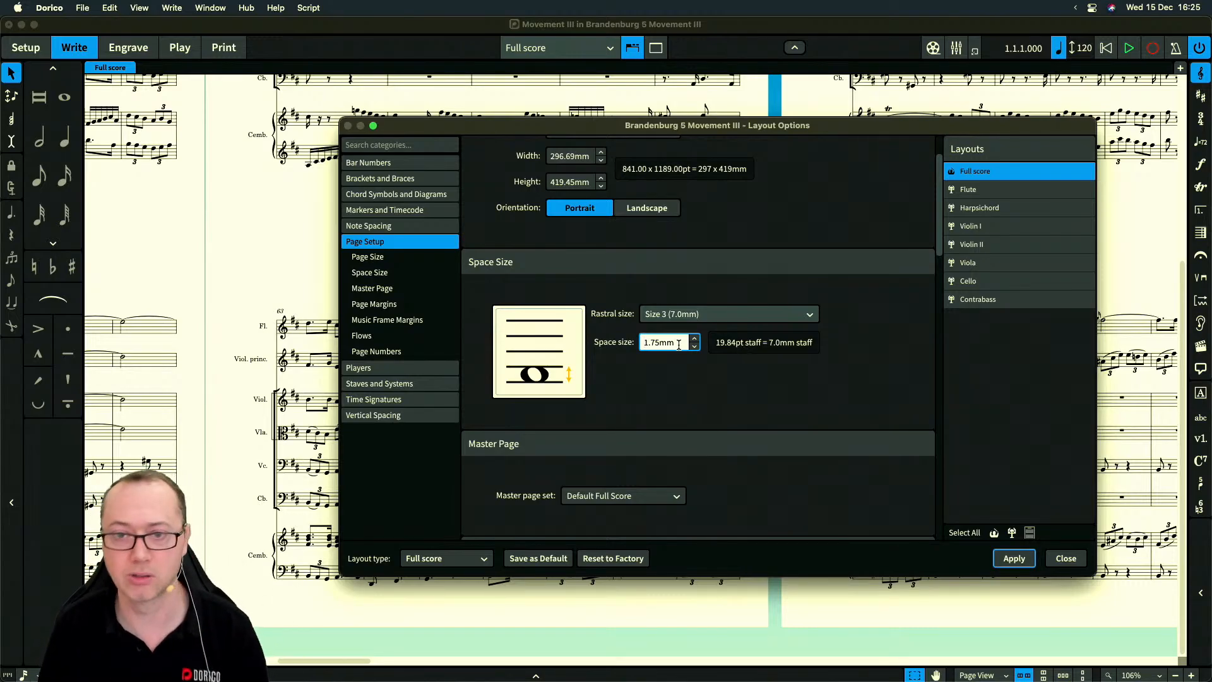
left_click(765, 370)
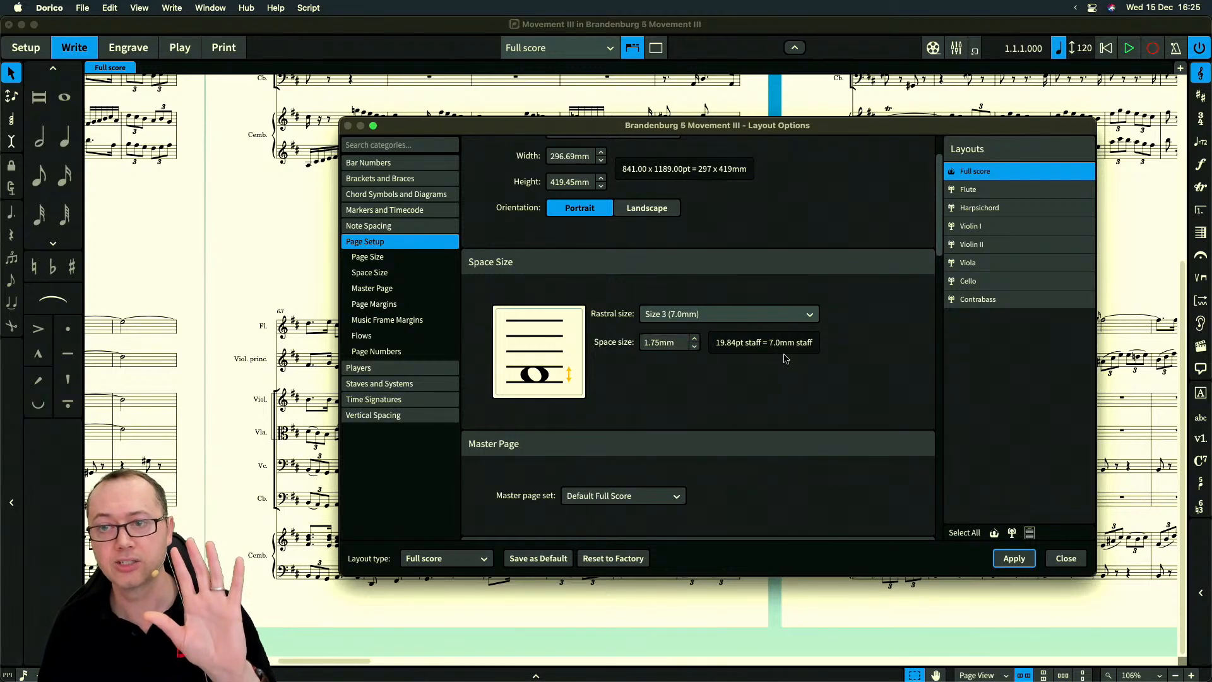
left_click(977, 208)
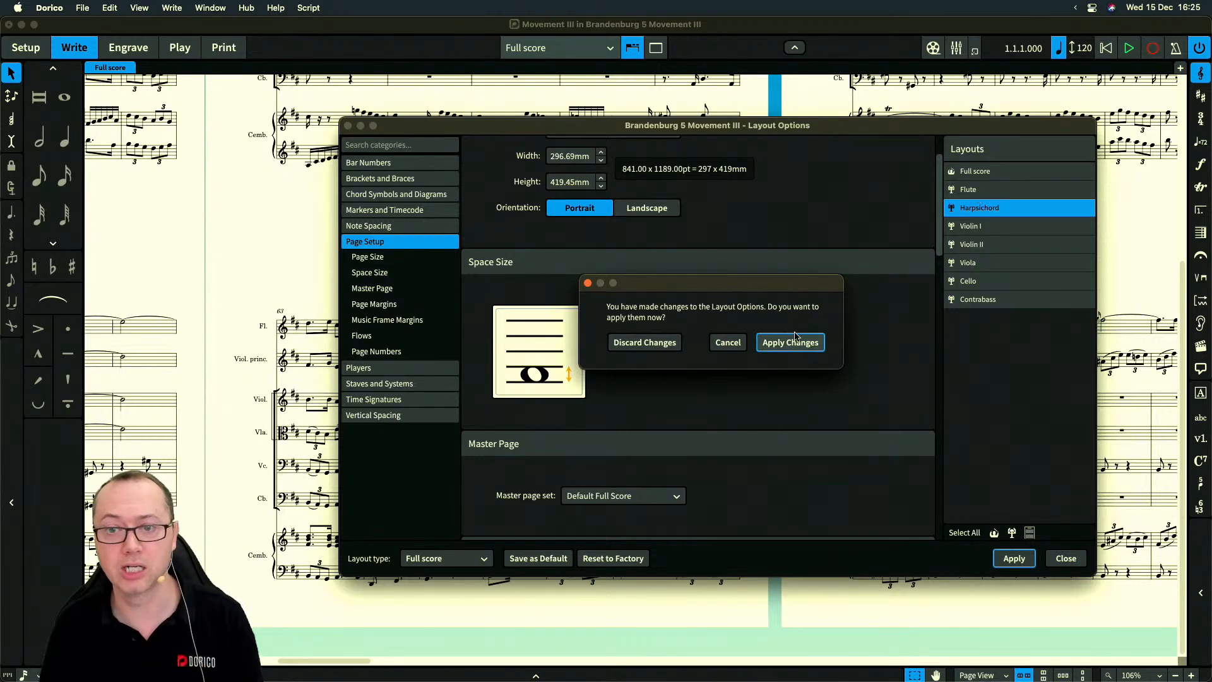
left_click(644, 343)
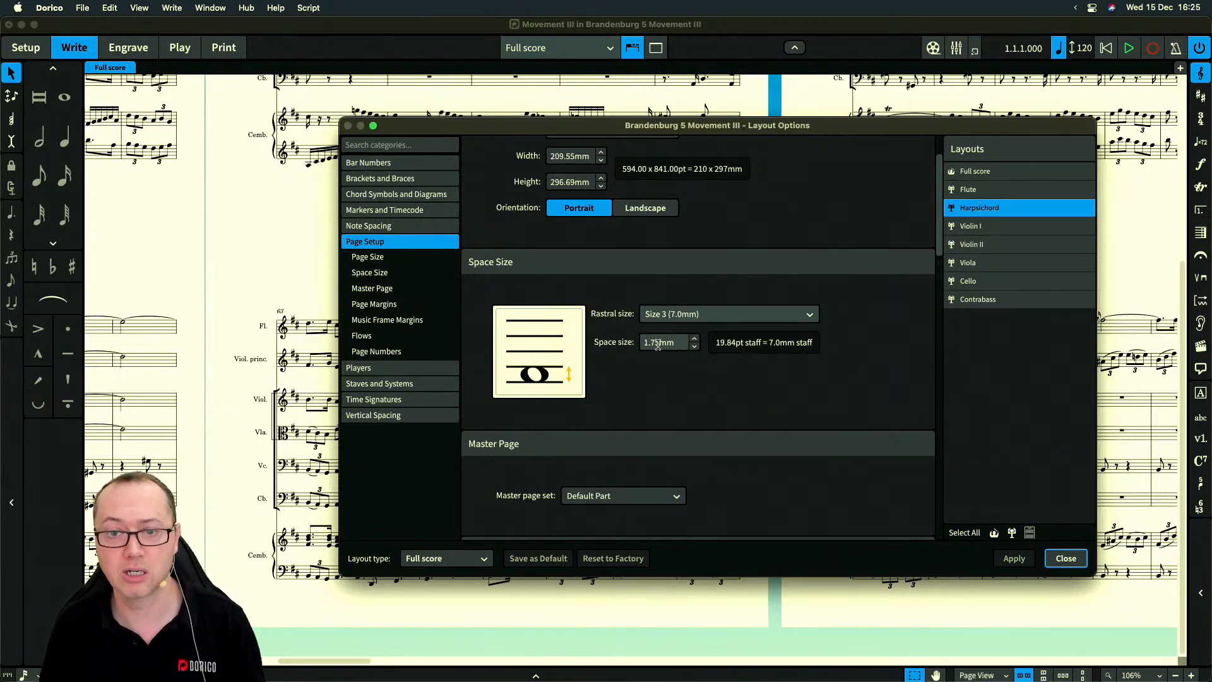
Compare the page and space size settings of the Flute, Harpsichord and Violin I part layouts, and close Layout Options
left_click(972, 189)
left_click(984, 210)
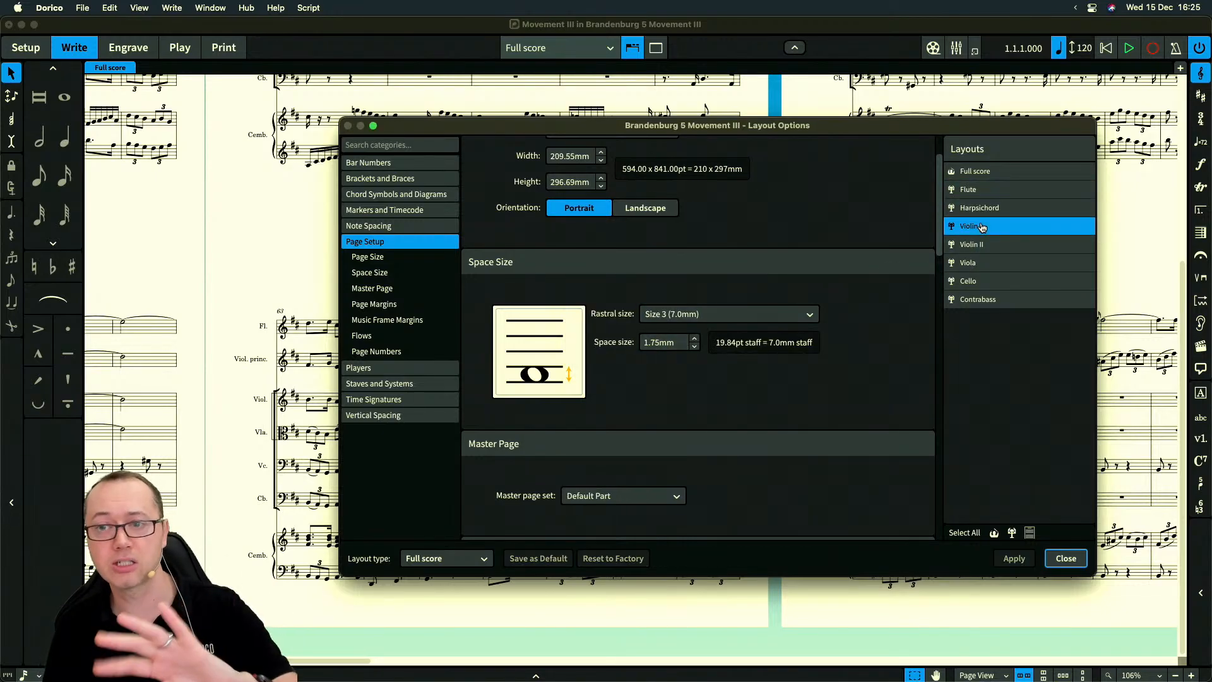
left_click(976, 192)
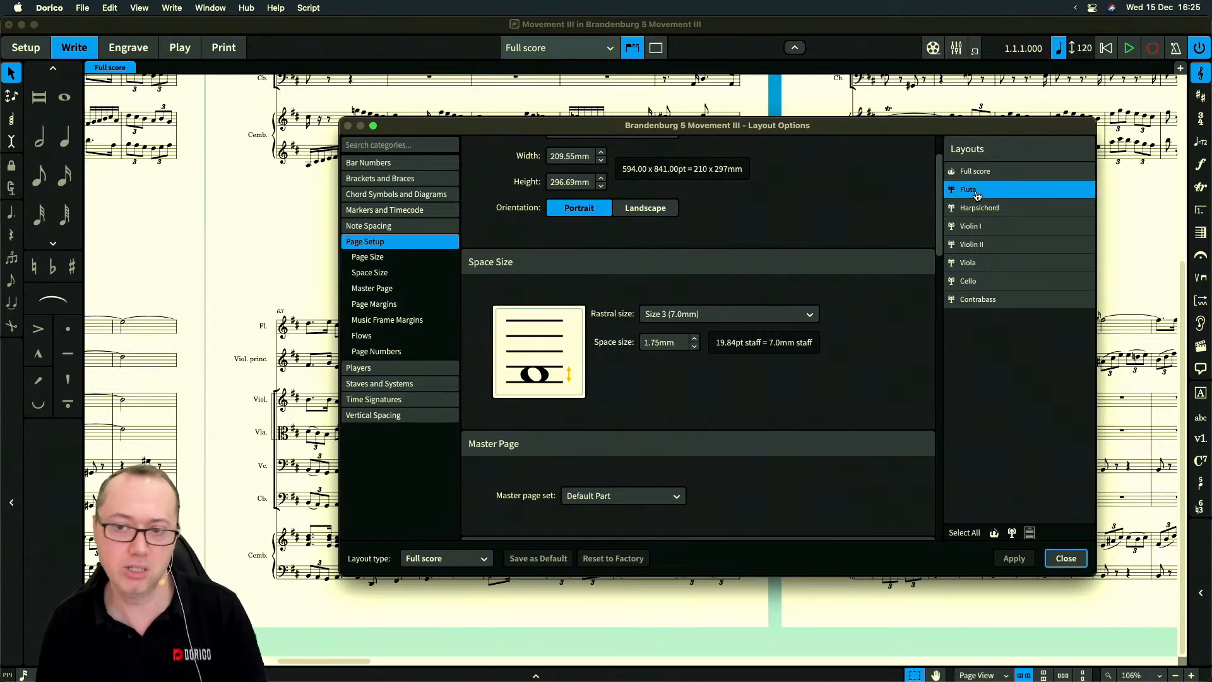
left_click(1073, 561)
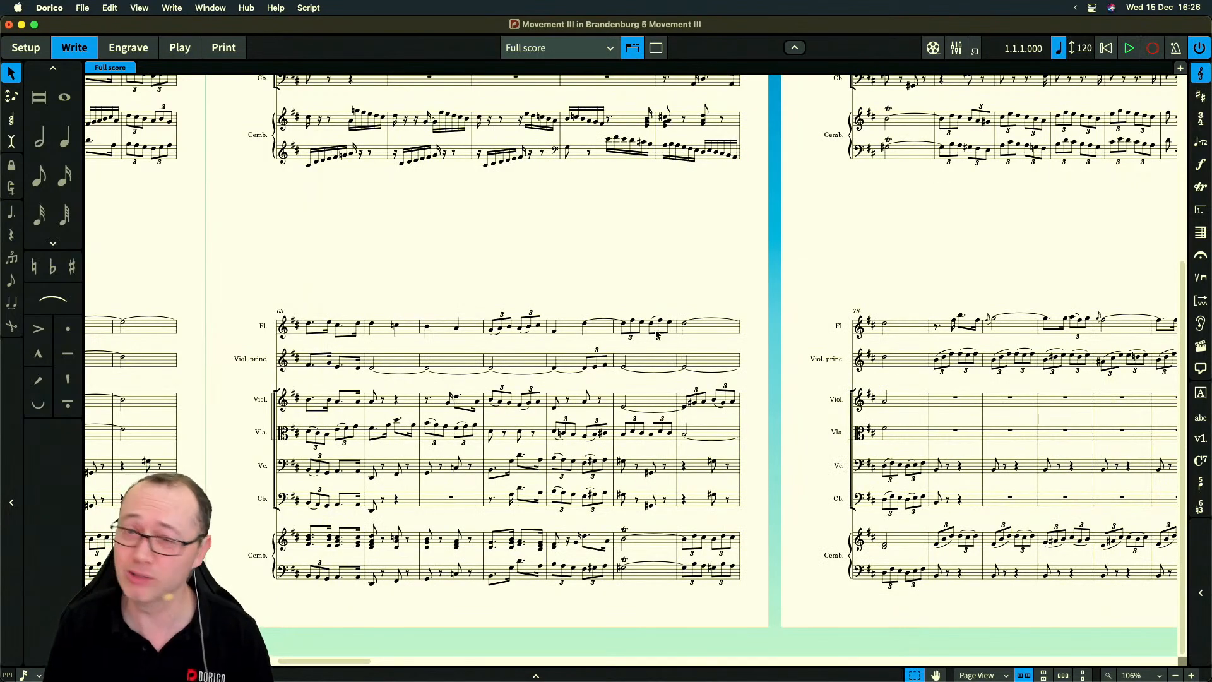
Reduce the Flute staff in the Full score to a staff size of 60%
left_click(469, 329)
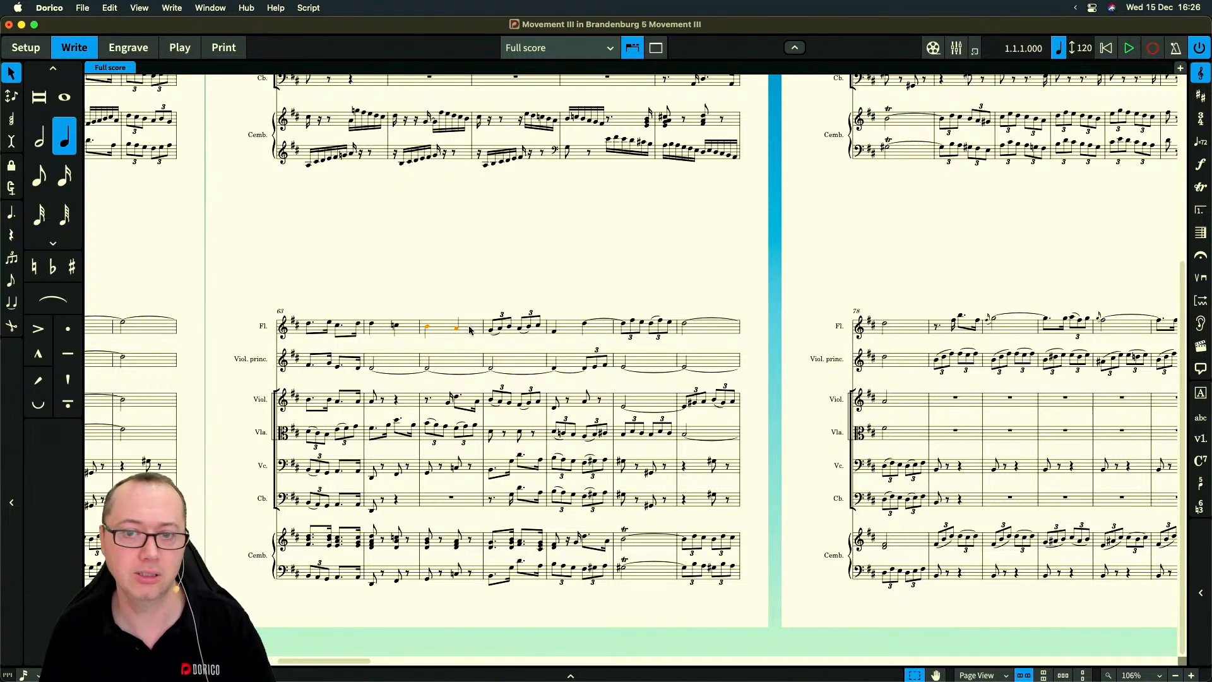
scroll(469, 330, "up", 3)
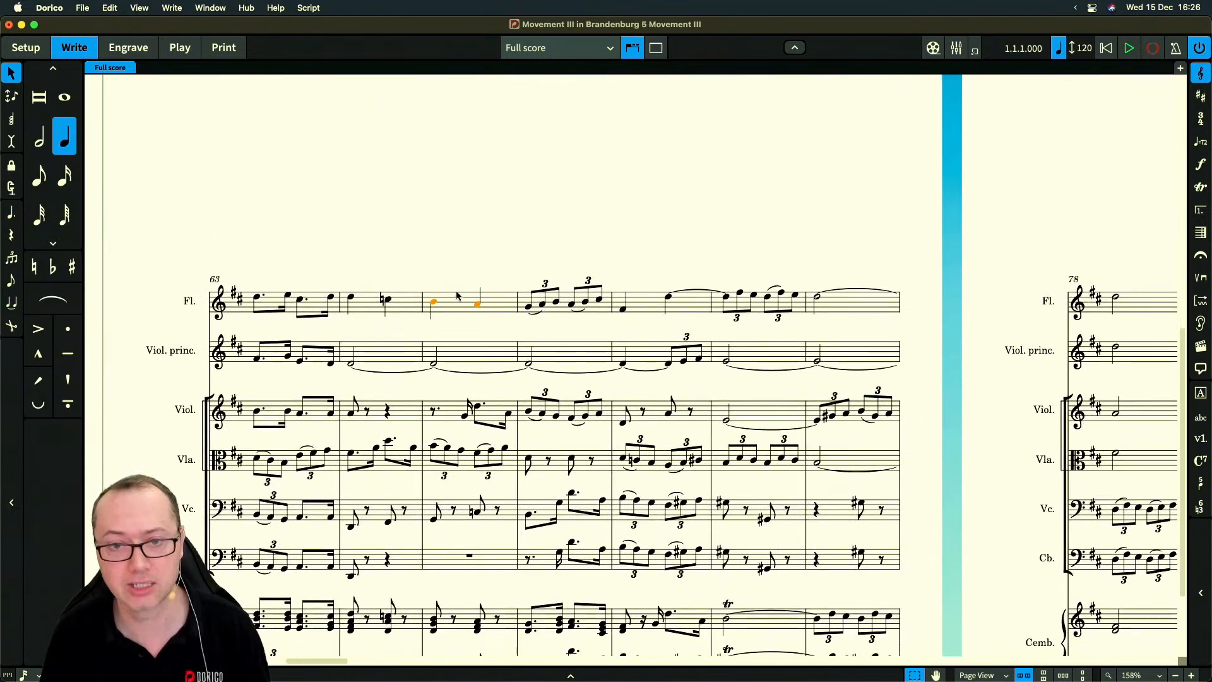
right_click(458, 305)
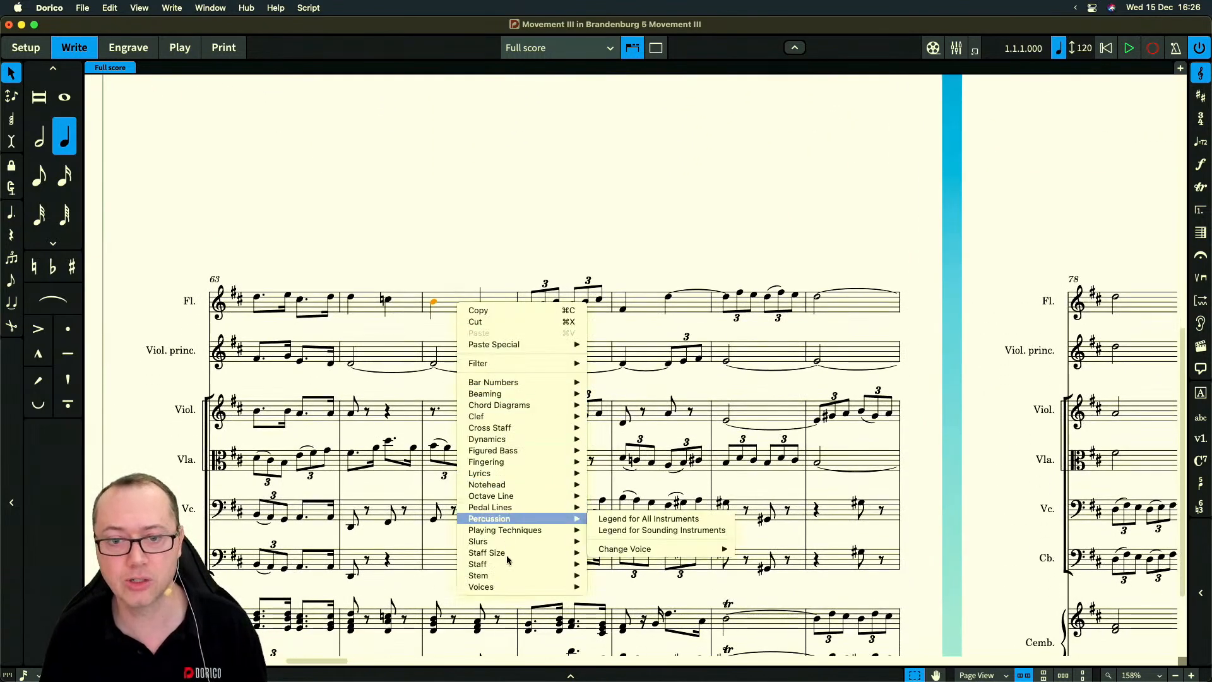
mouse_move(506, 556)
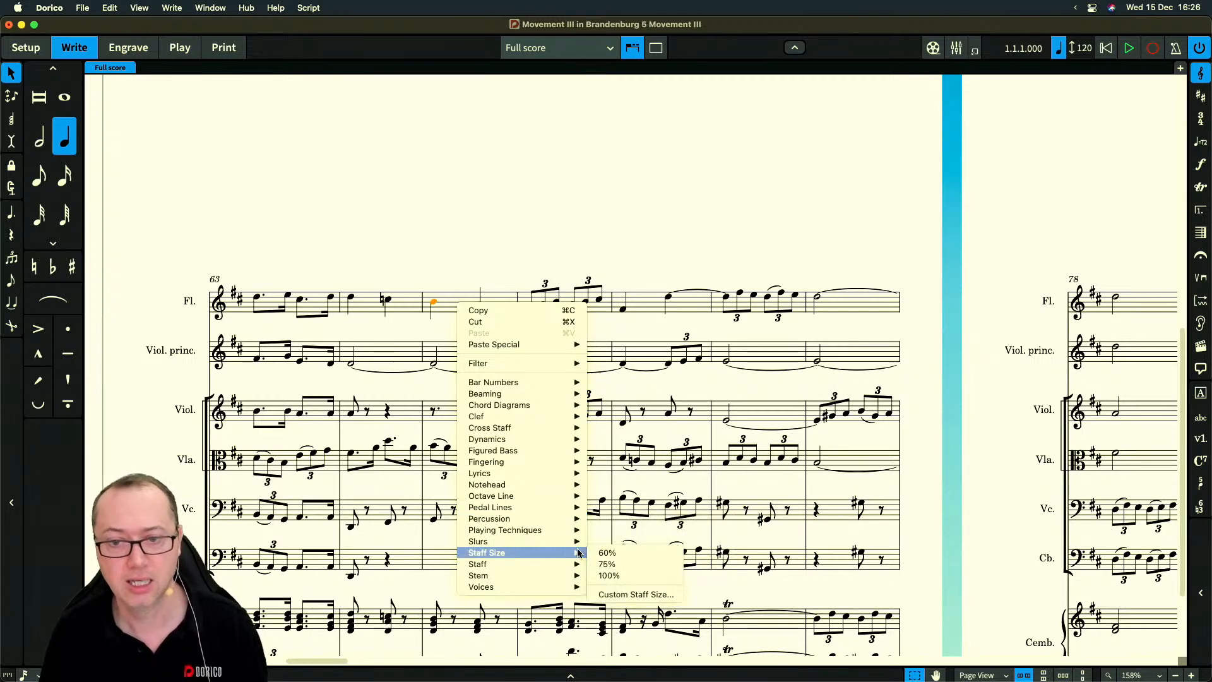
left_click(618, 557)
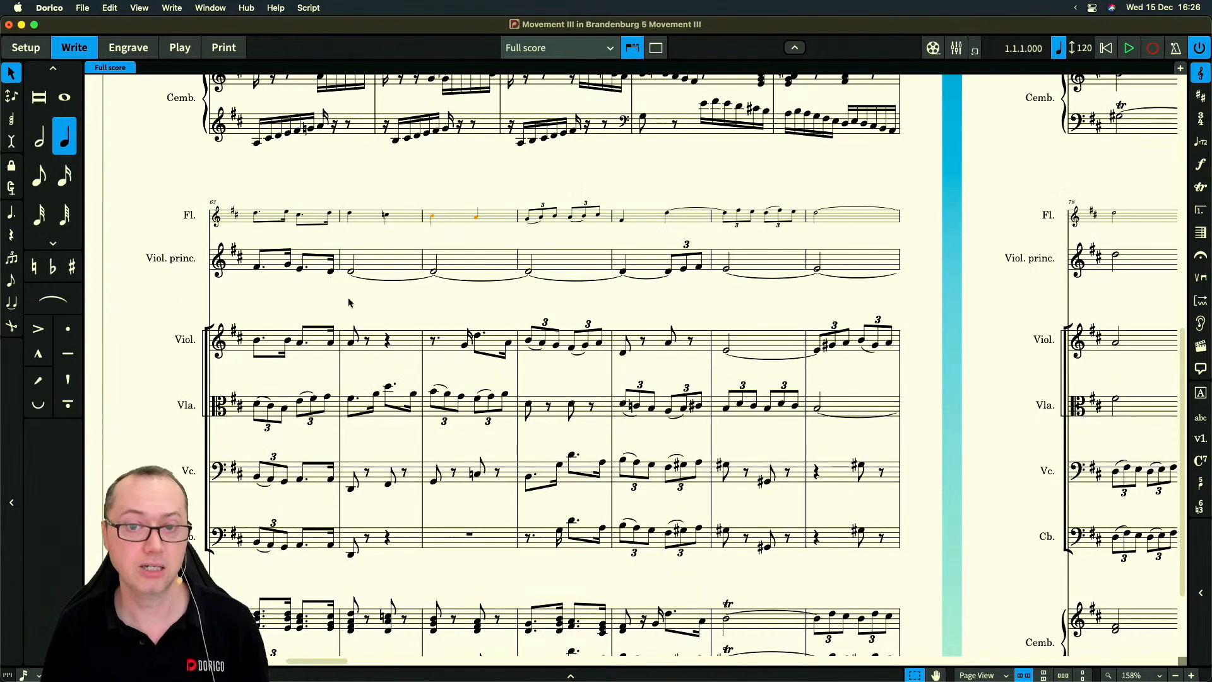
Inspect the reduced Flute staff and its label across several pages of the Full score
scroll(359, 213, "up", 5)
key("x")
key("x")
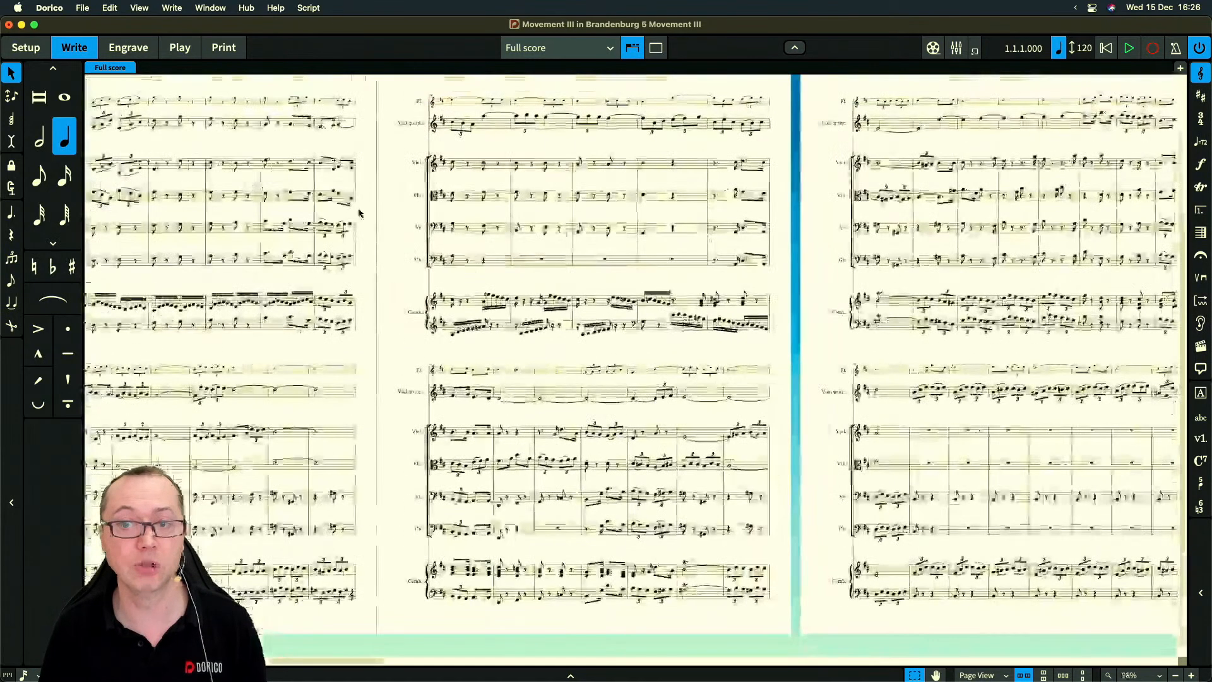
scroll(358, 212, "left", 2)
scroll(358, 213, "left", 1)
scroll(572, 370, "up", 5)
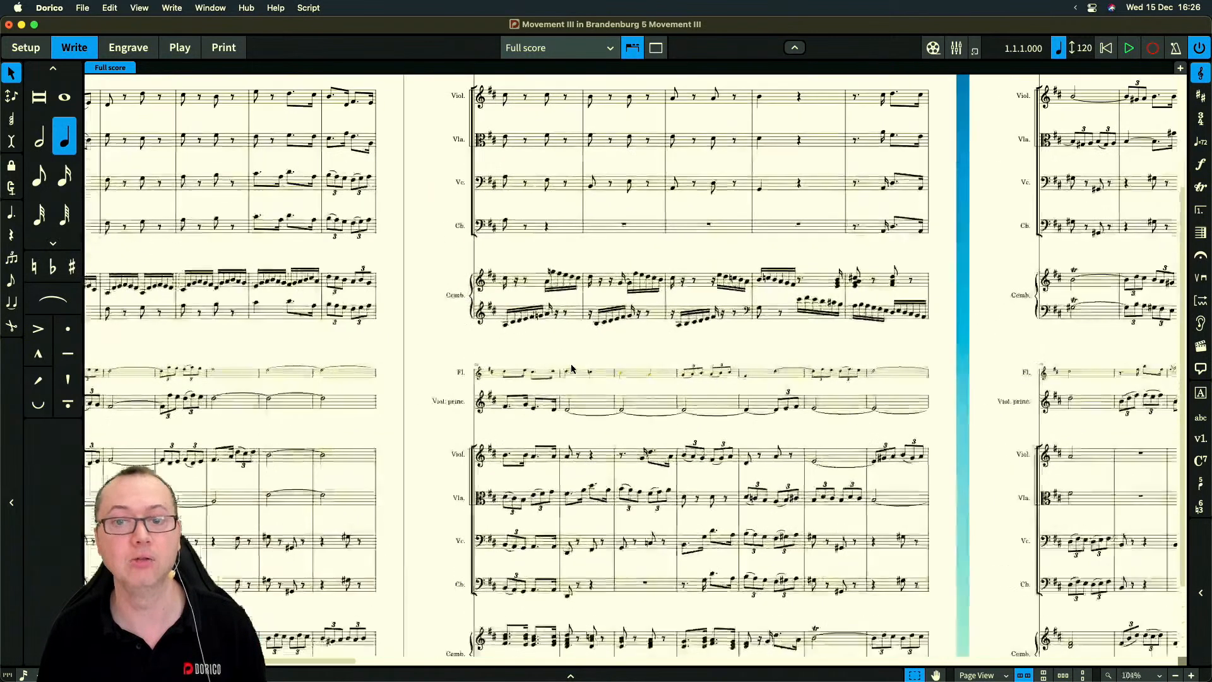
scroll(562, 388, "right", 1)
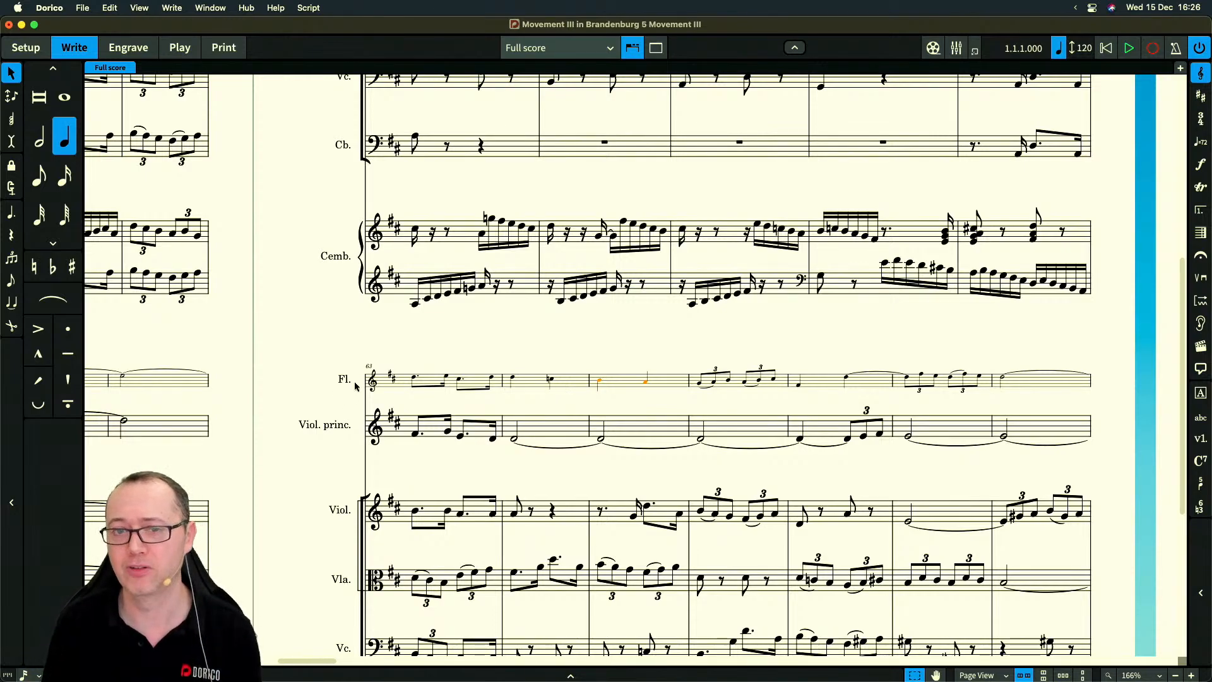
scroll(388, 327, "left", 20)
scroll(389, 327, "up", 5)
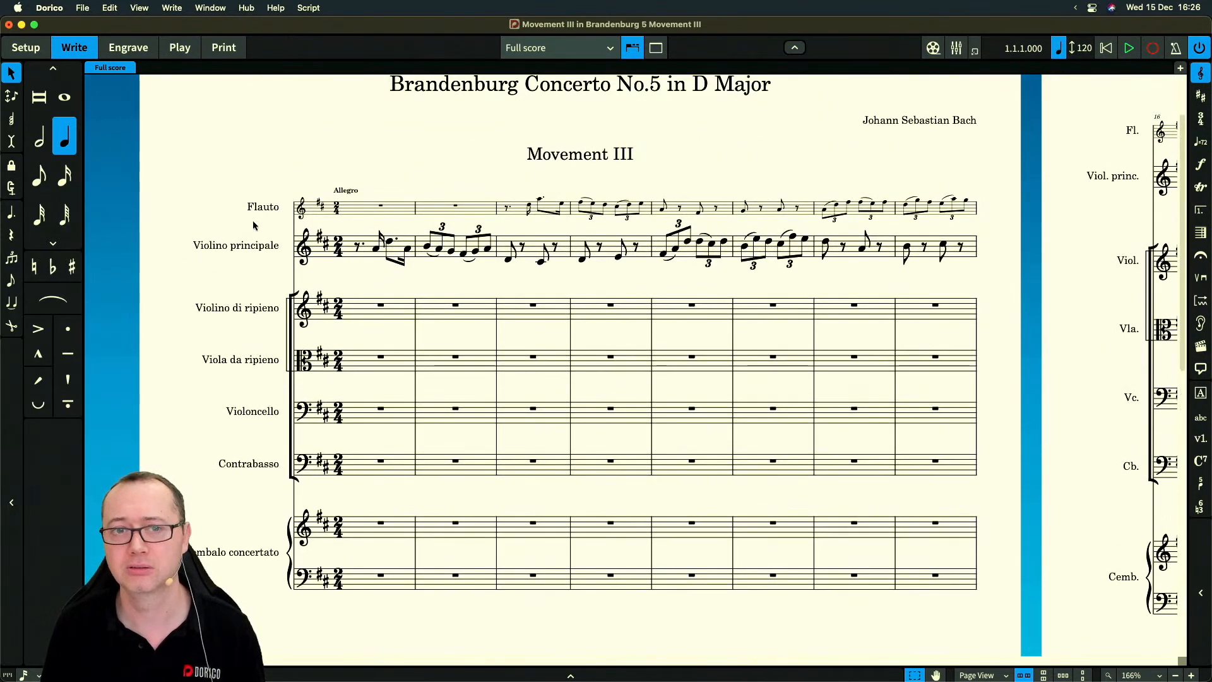
scroll(408, 210, "right", 20)
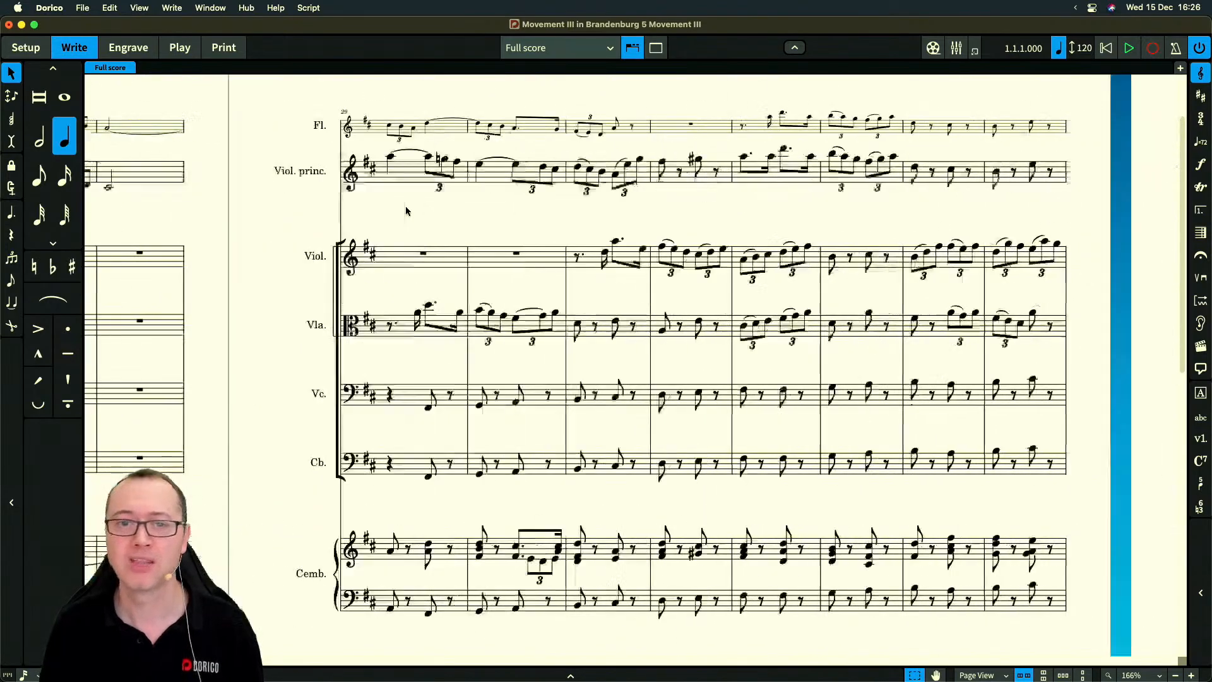
scroll(436, 266, "down", 6)
scroll(436, 266, "left", 6)
scroll(436, 265, "left", 6)
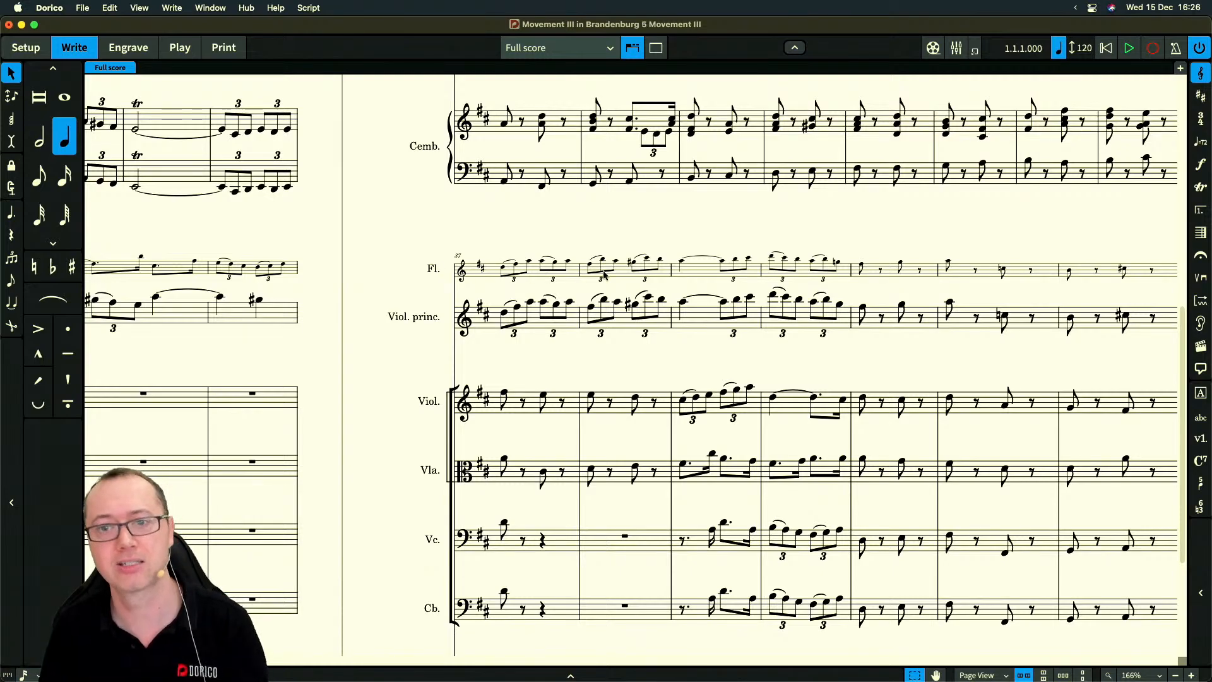
Restore the Flute staff in the Full score to a staff size of 100%
right_click(694, 273)
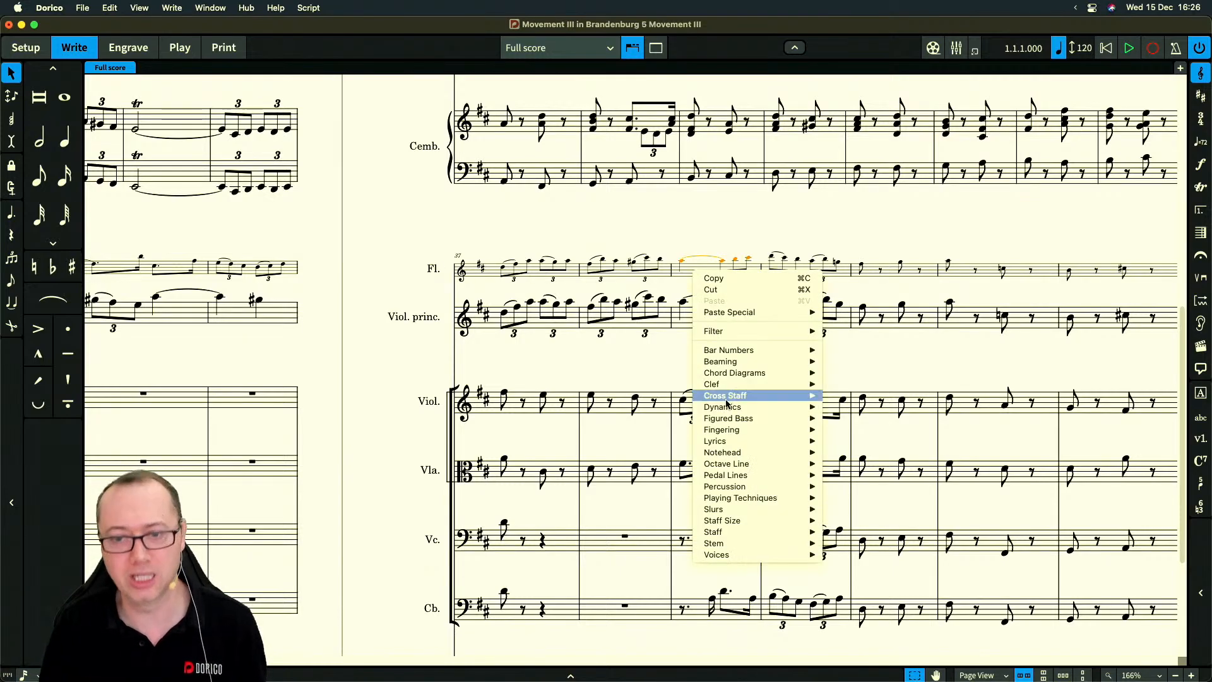
mouse_move(738, 532)
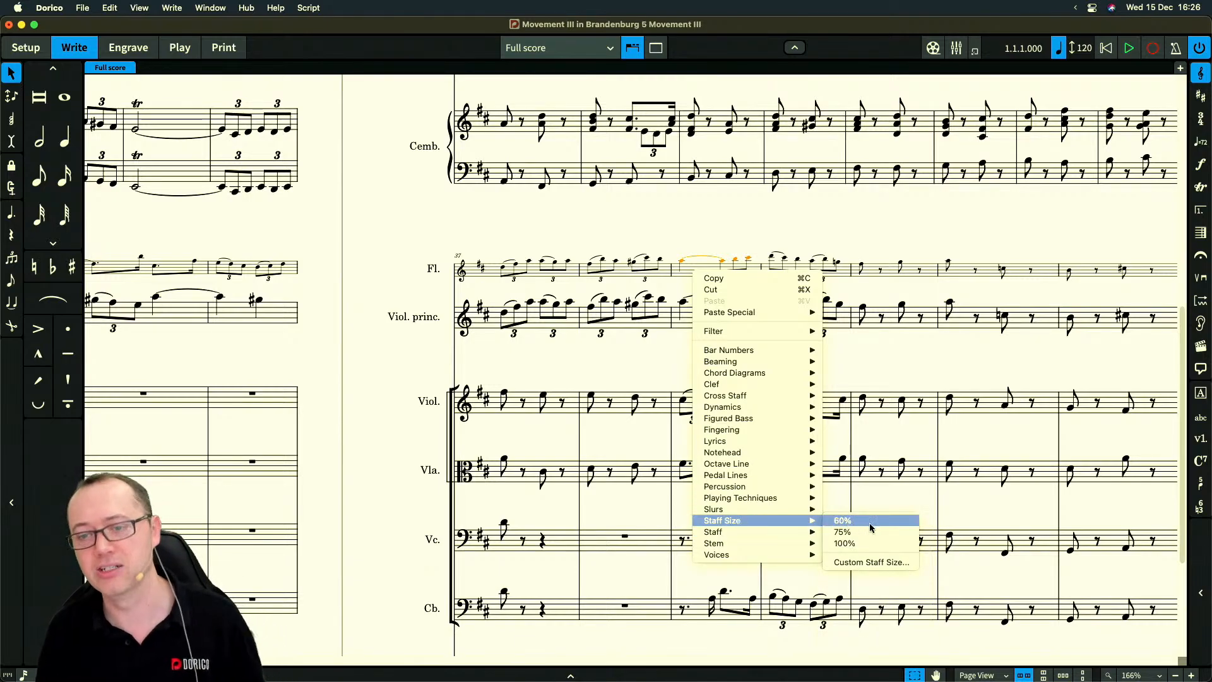
left_click(865, 544)
scroll(534, 211, "down", 5)
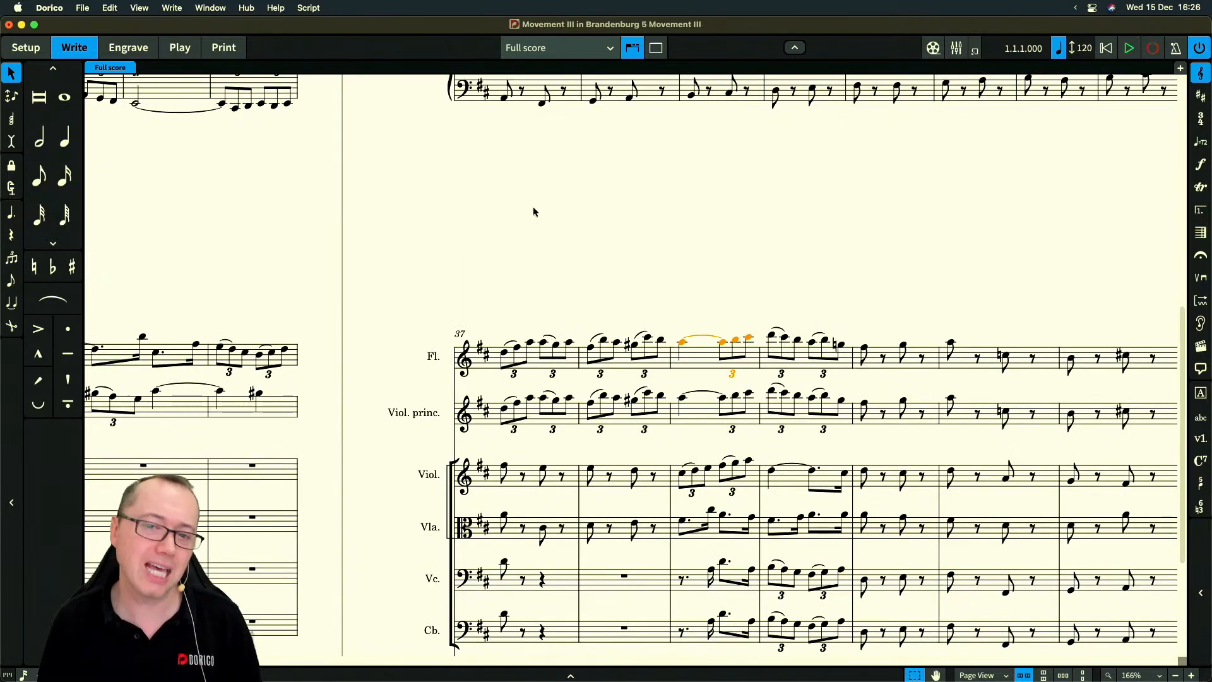
Switch to Engrave mode and insert a system break at bar 29 on page 3 of the Full score
scroll(529, 327, "up", 3)
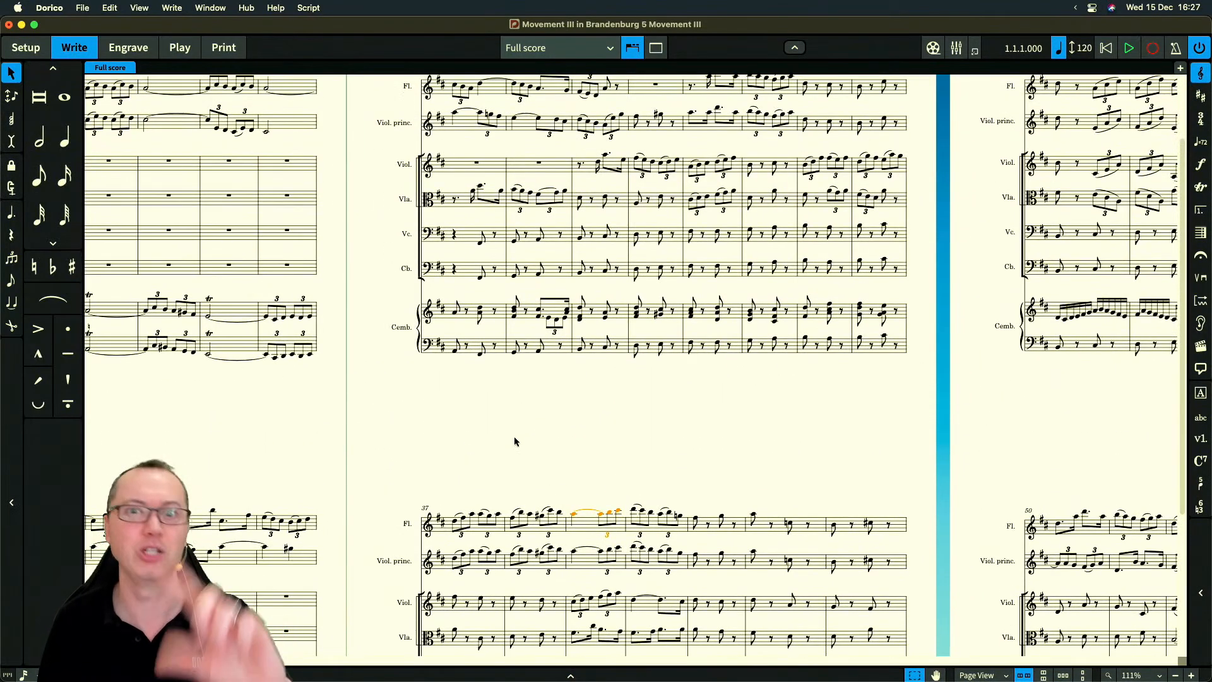
scroll(499, 433, "up", 2)
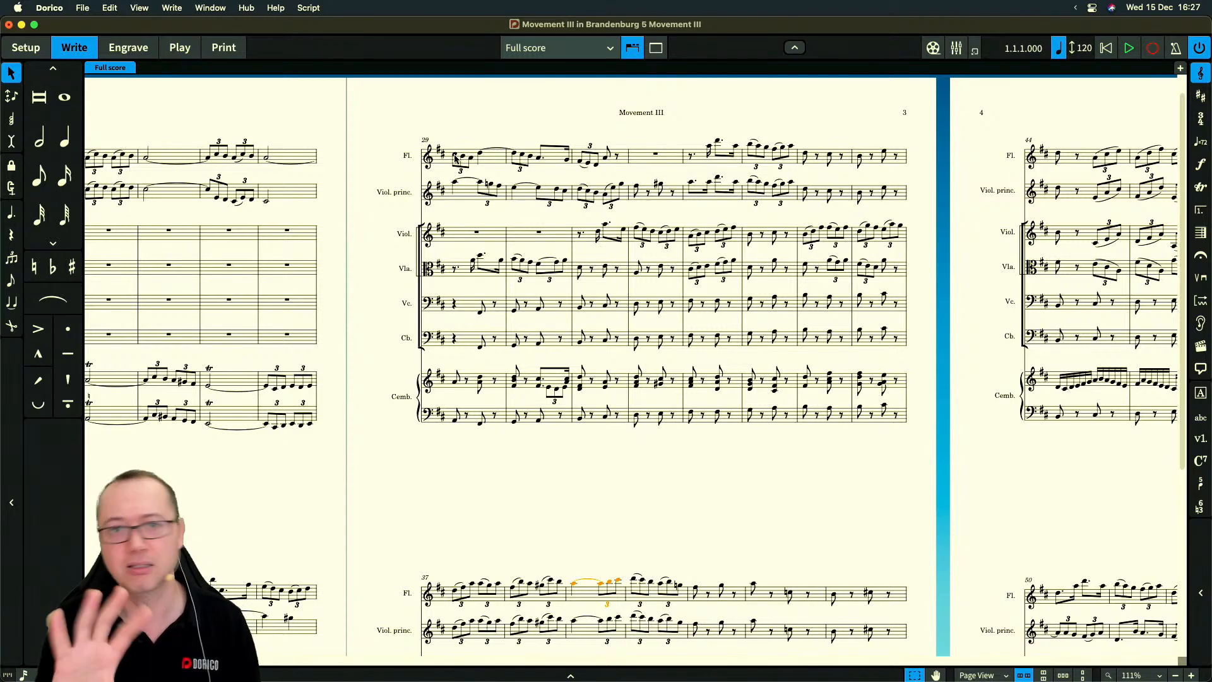
left_click(129, 48)
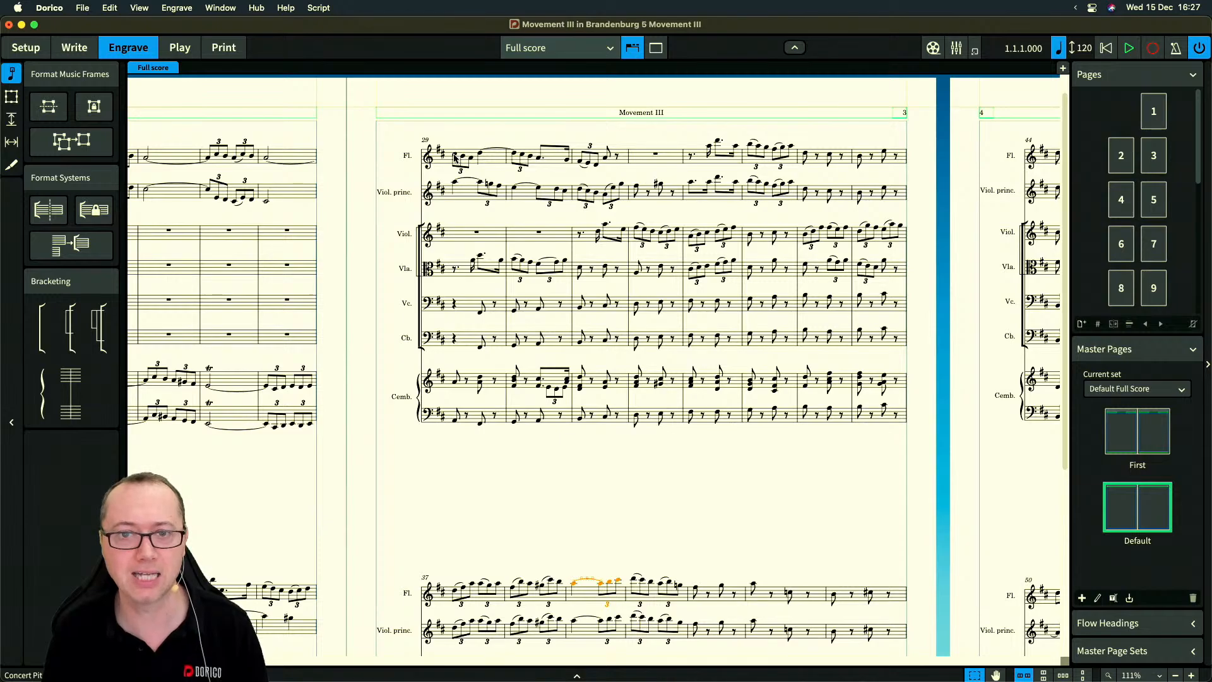
key("Escape")
key("shift+s")
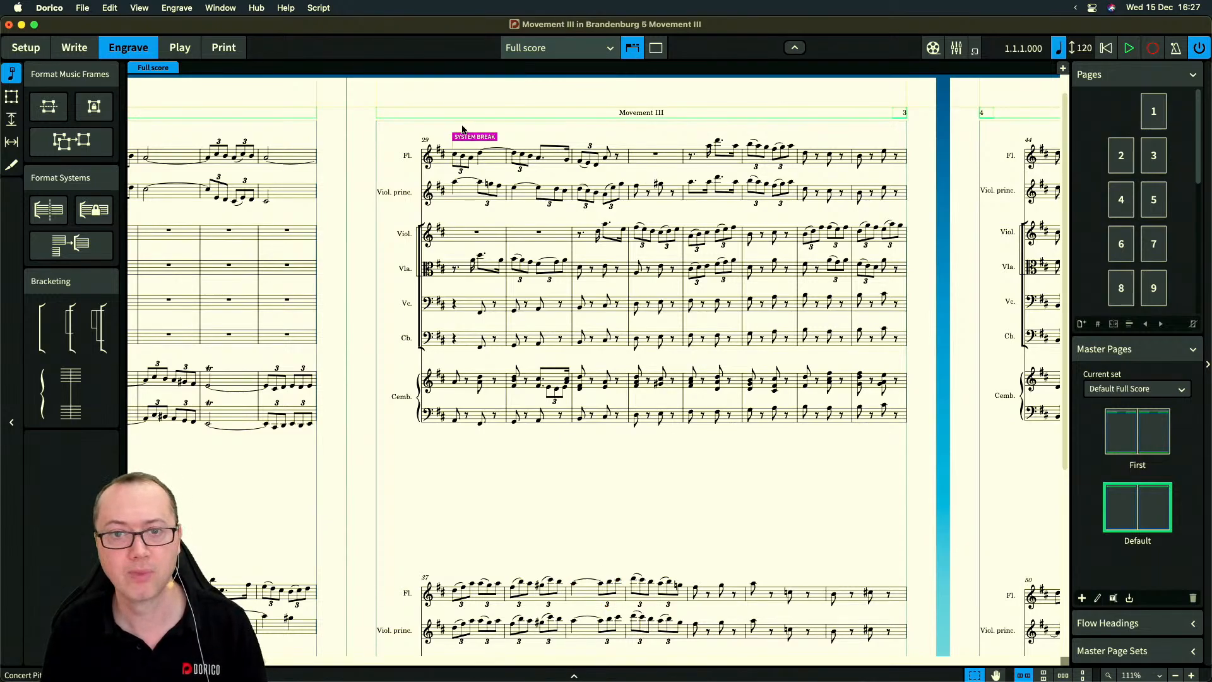
scroll(468, 133, "up", 3)
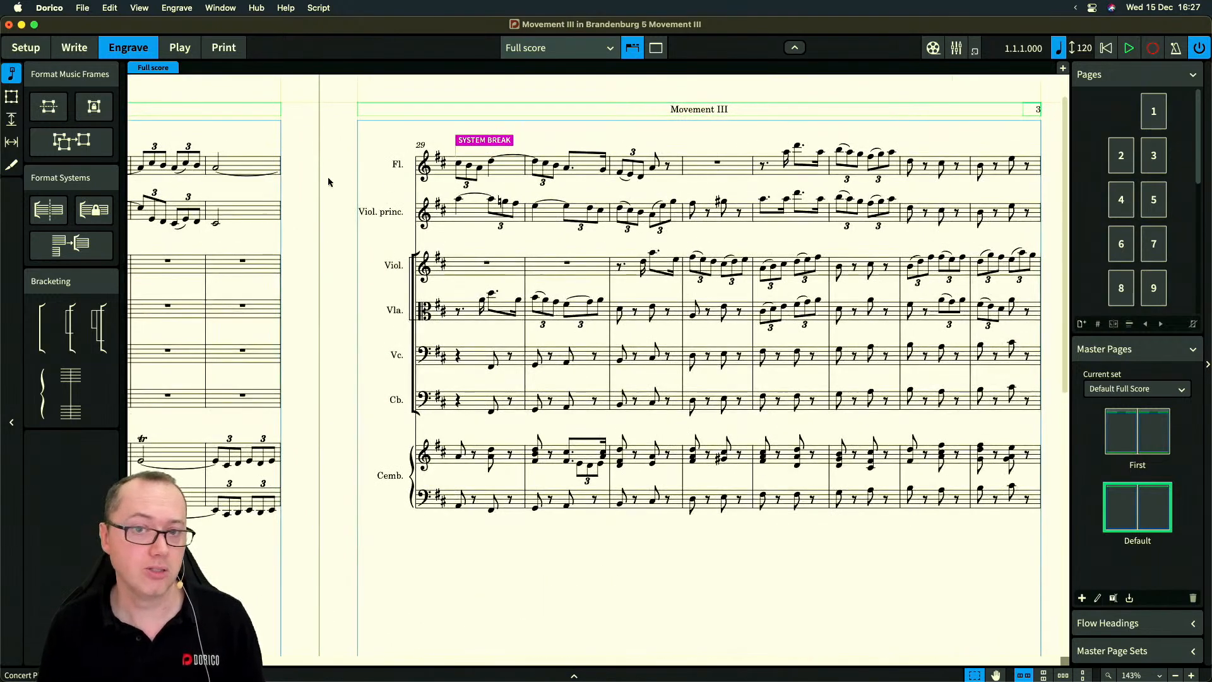
scroll(480, 144, "right", 2)
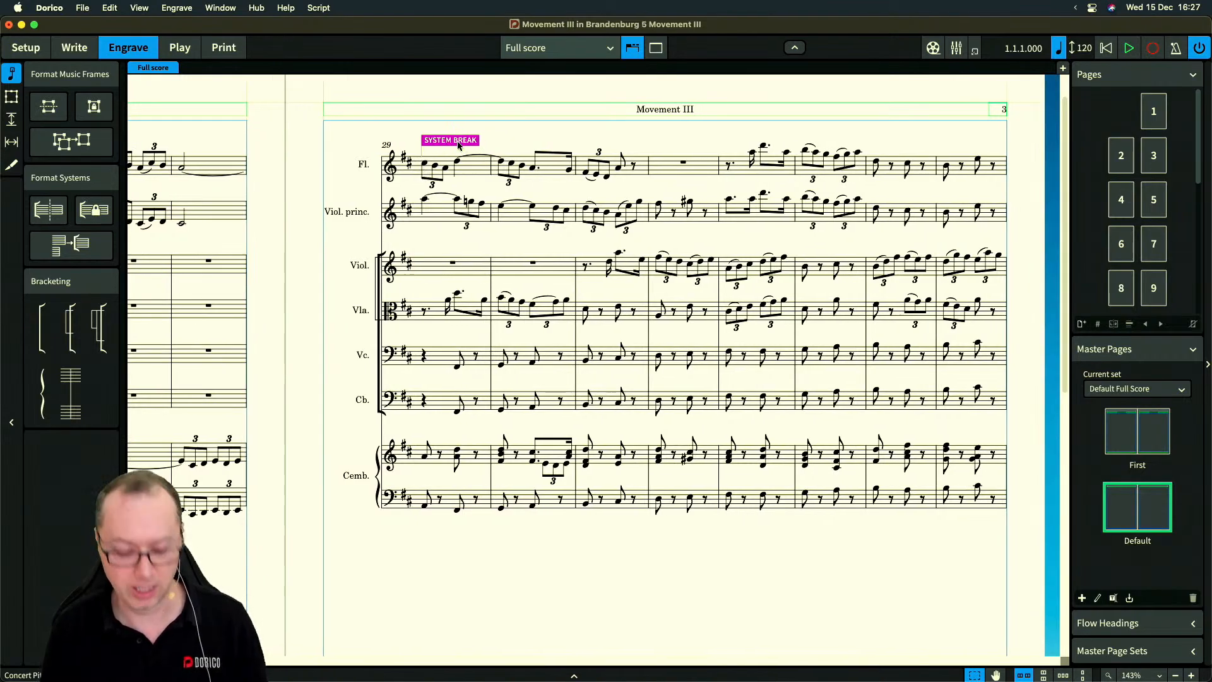
Override the space size of the bar 29 system break on page 3 to 1.45 mm
key("super+8")
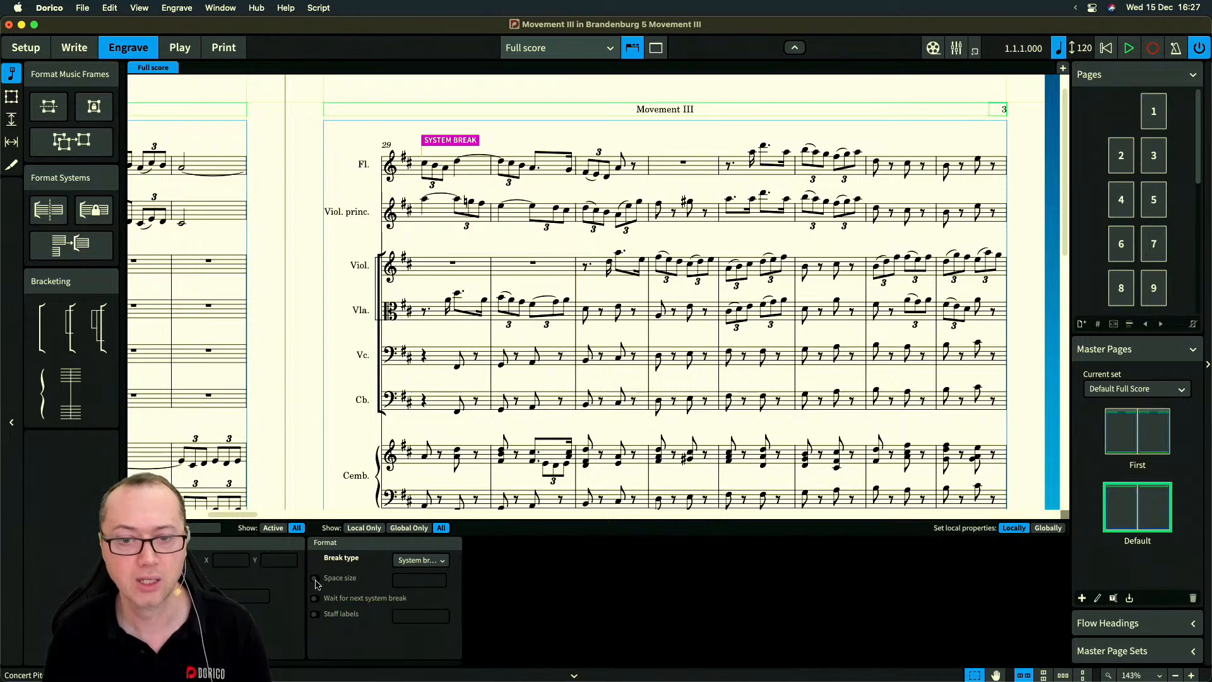
left_click(339, 581)
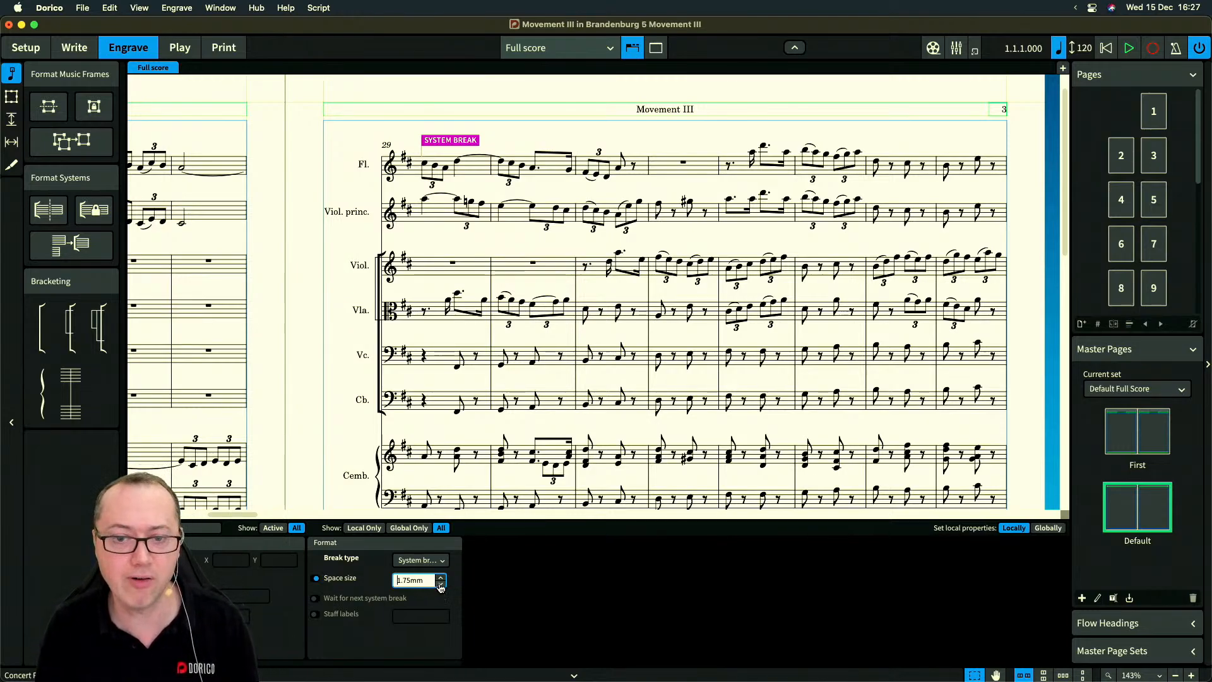
left_click(441, 585)
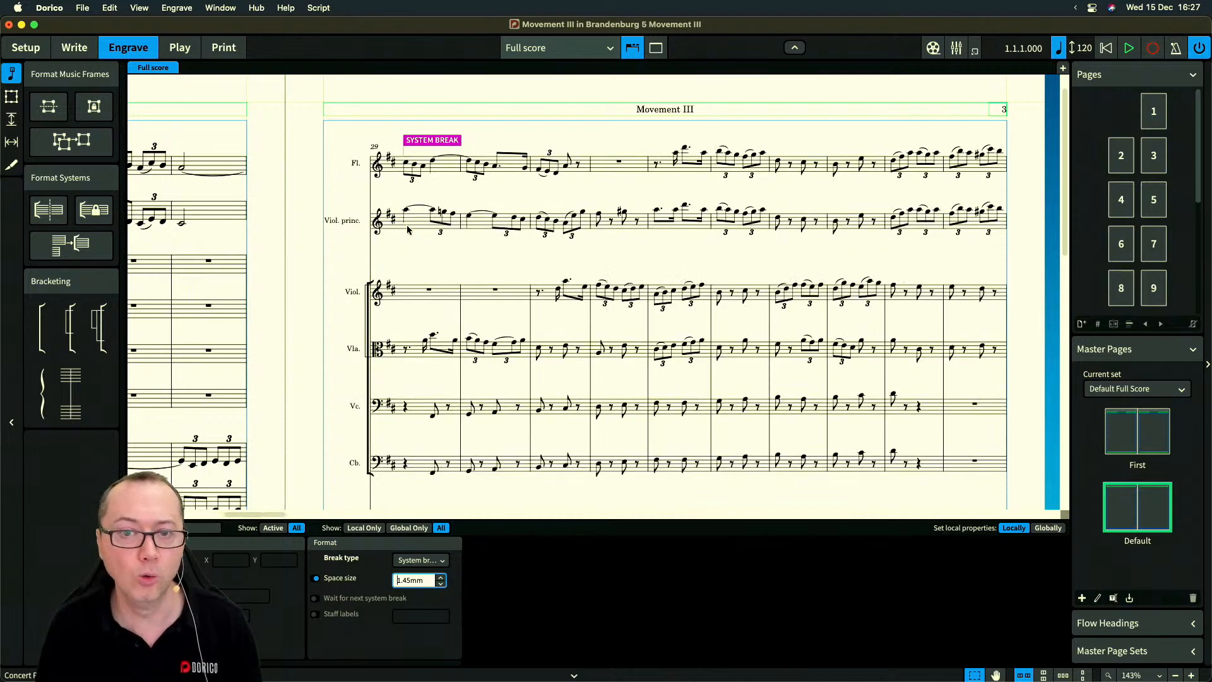
Compare staff sizes on the pages before and after the bar 29 system break
scroll(480, 255, "down", 3)
key("x")
key("x")
key("x")
key("x")
key("x")
key("x")
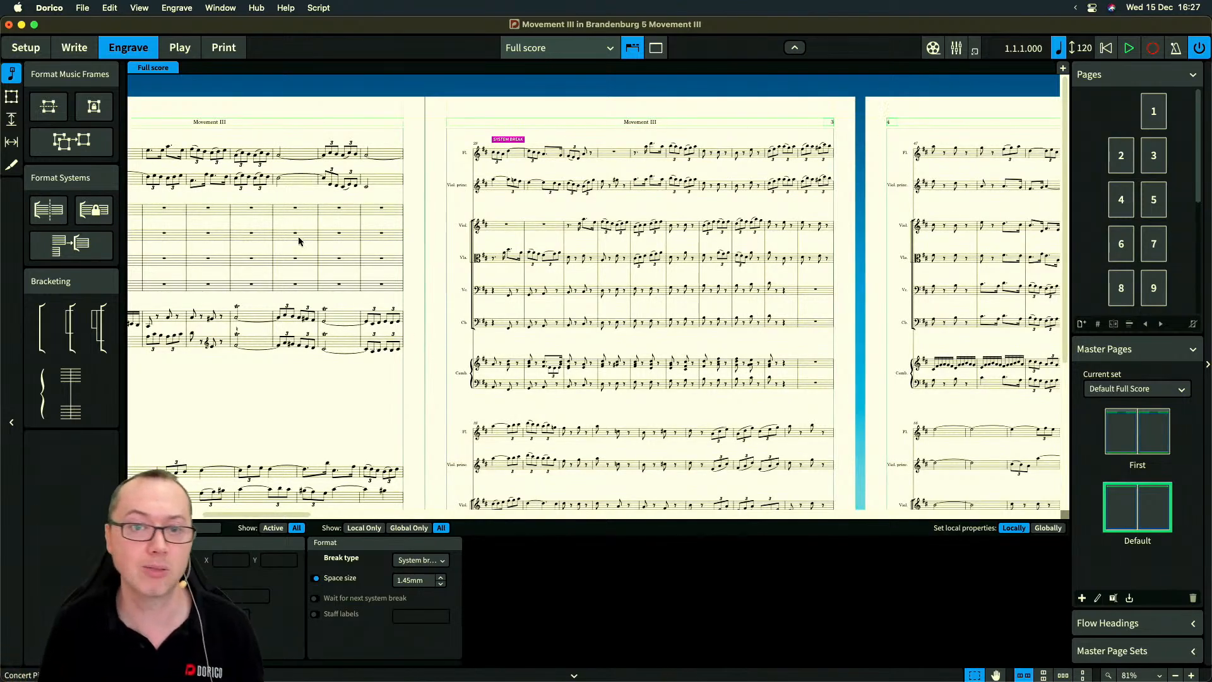
scroll(298, 238, "left", 5)
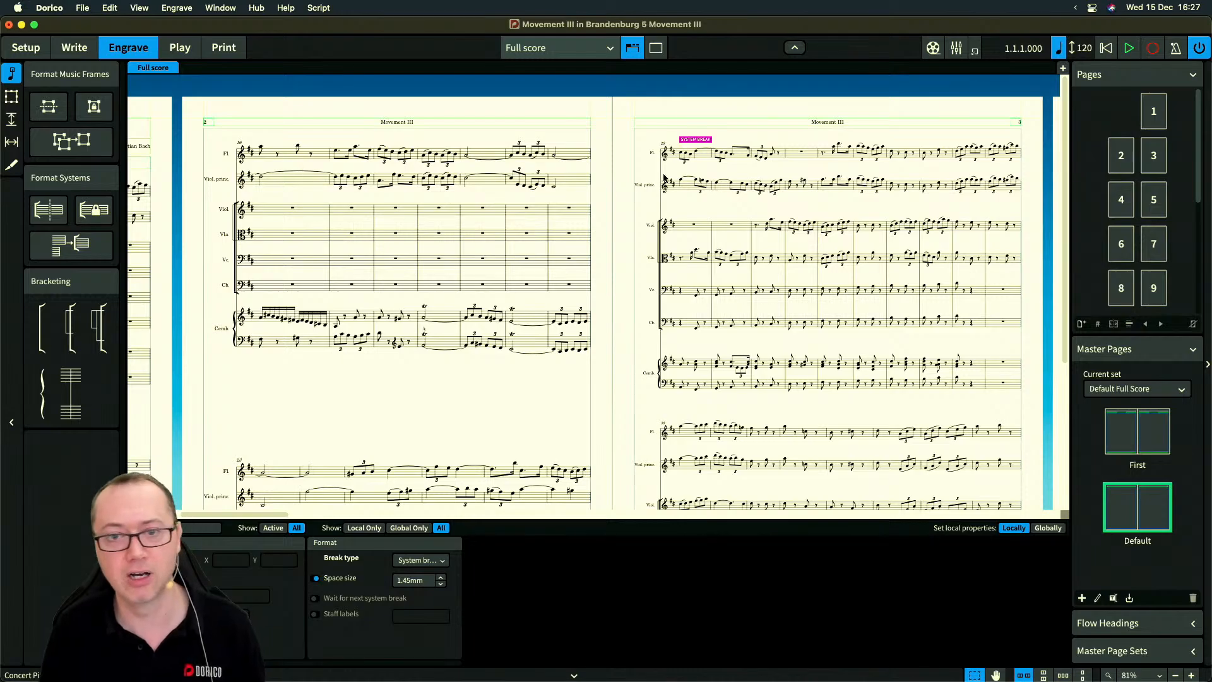
scroll(644, 162, "right", 6)
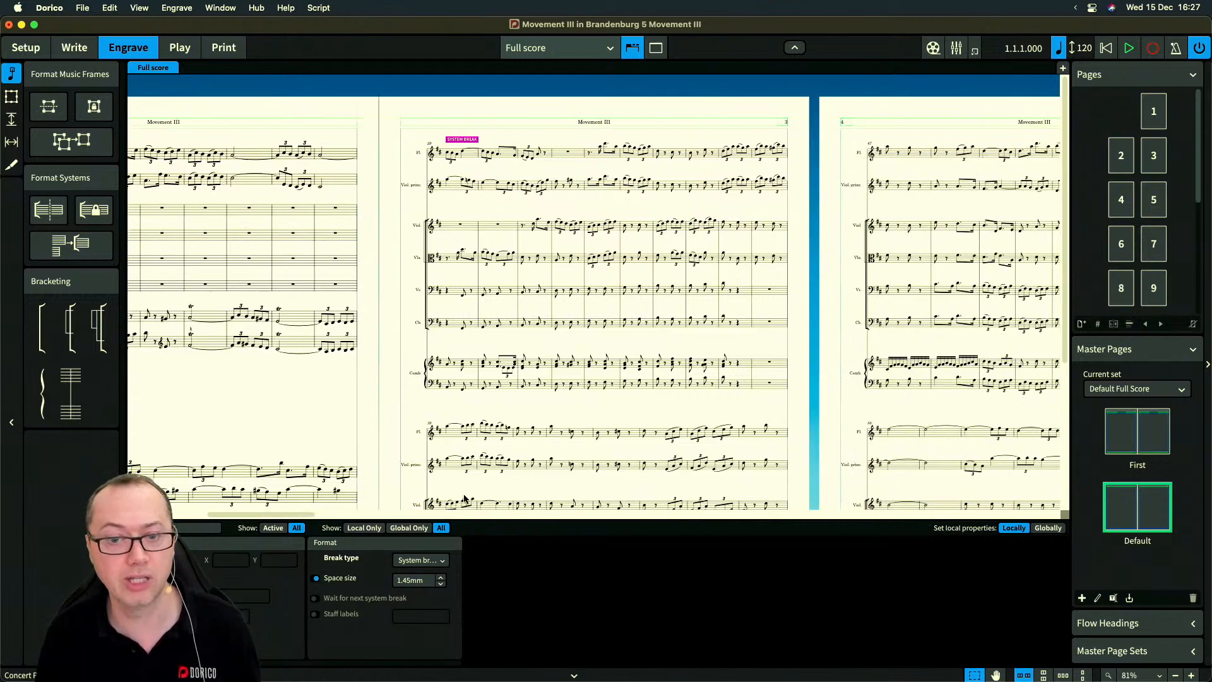
Set the space size of the bar 29 system break to 1.55 mm and check how the change carries through page 4
left_click(441, 577)
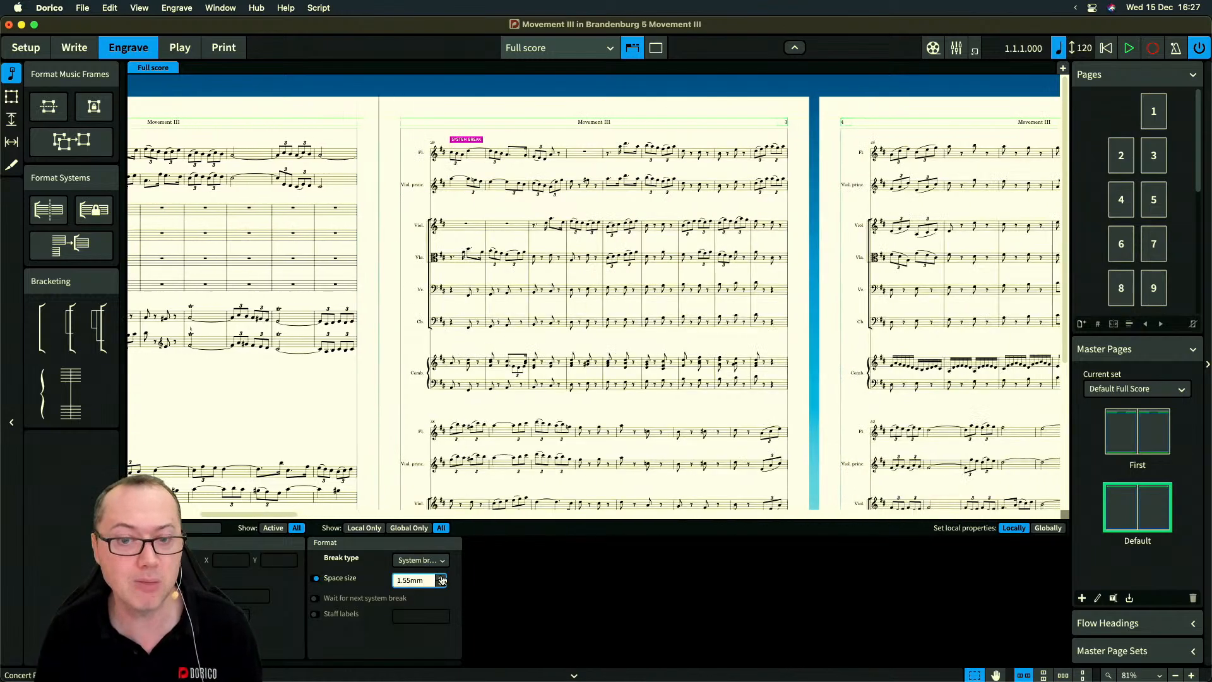
scroll(437, 485, "right", 2)
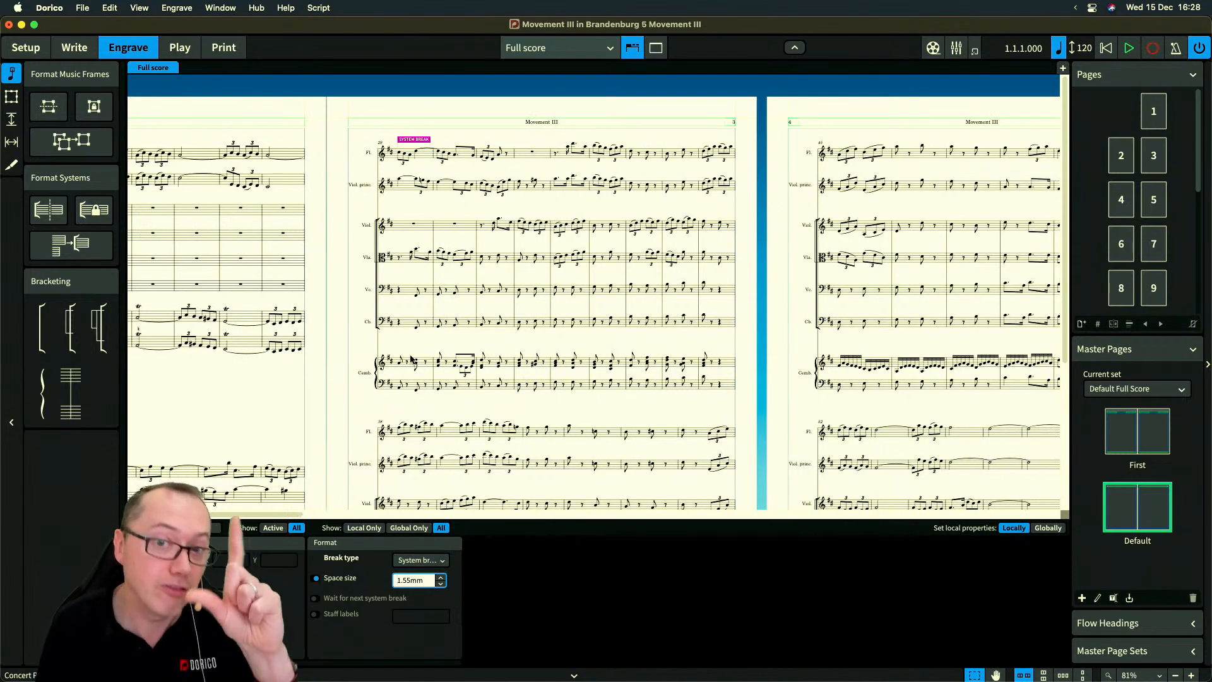
scroll(585, 203, "right", 1)
scroll(584, 202, "right", 6)
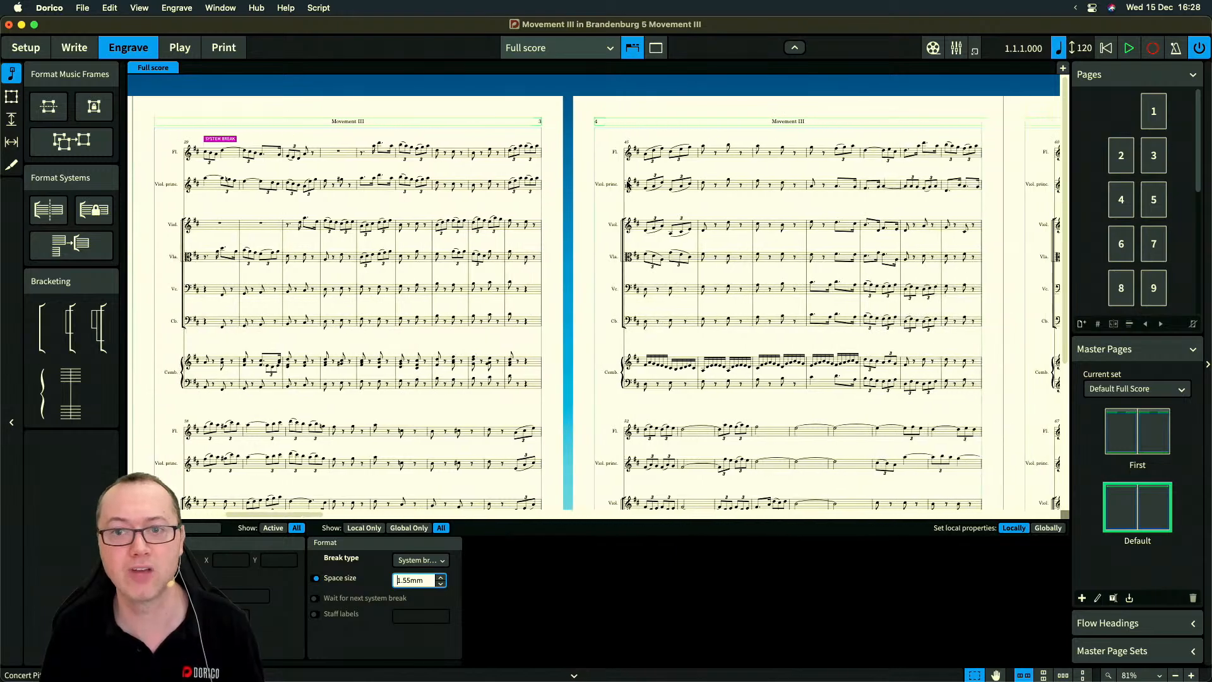
Try a system break with a 1.75 mm space size at the start of page 4, and delete that break
left_click(645, 158)
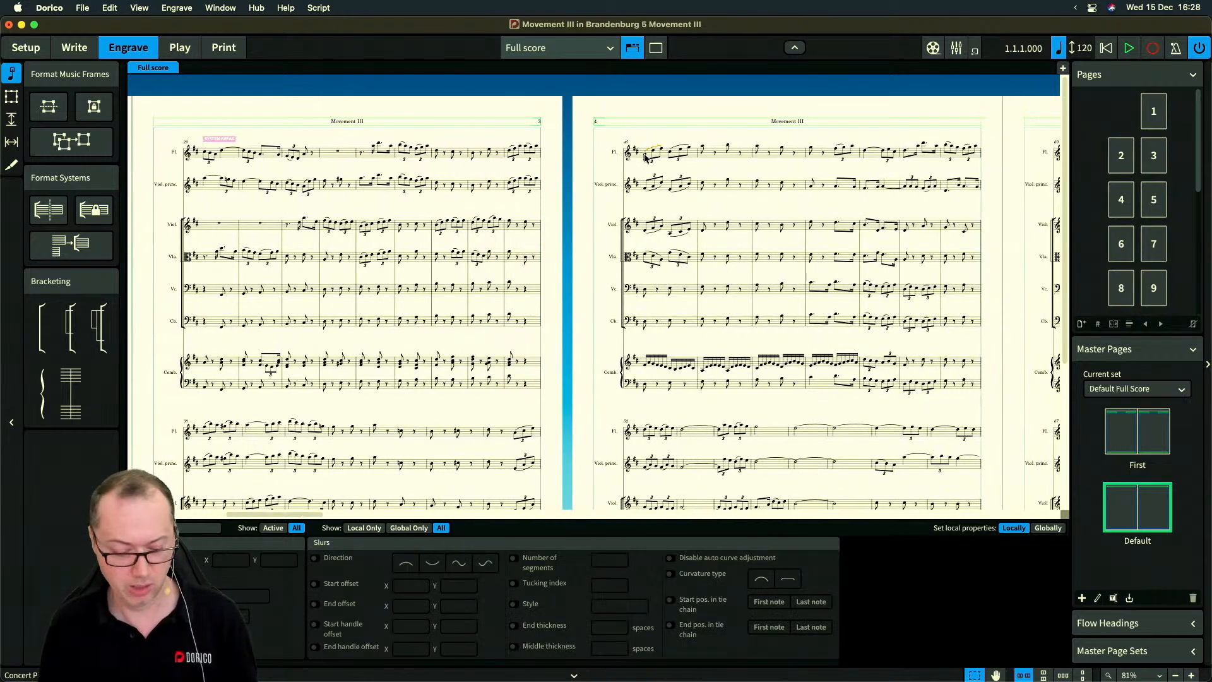
key("shift+s")
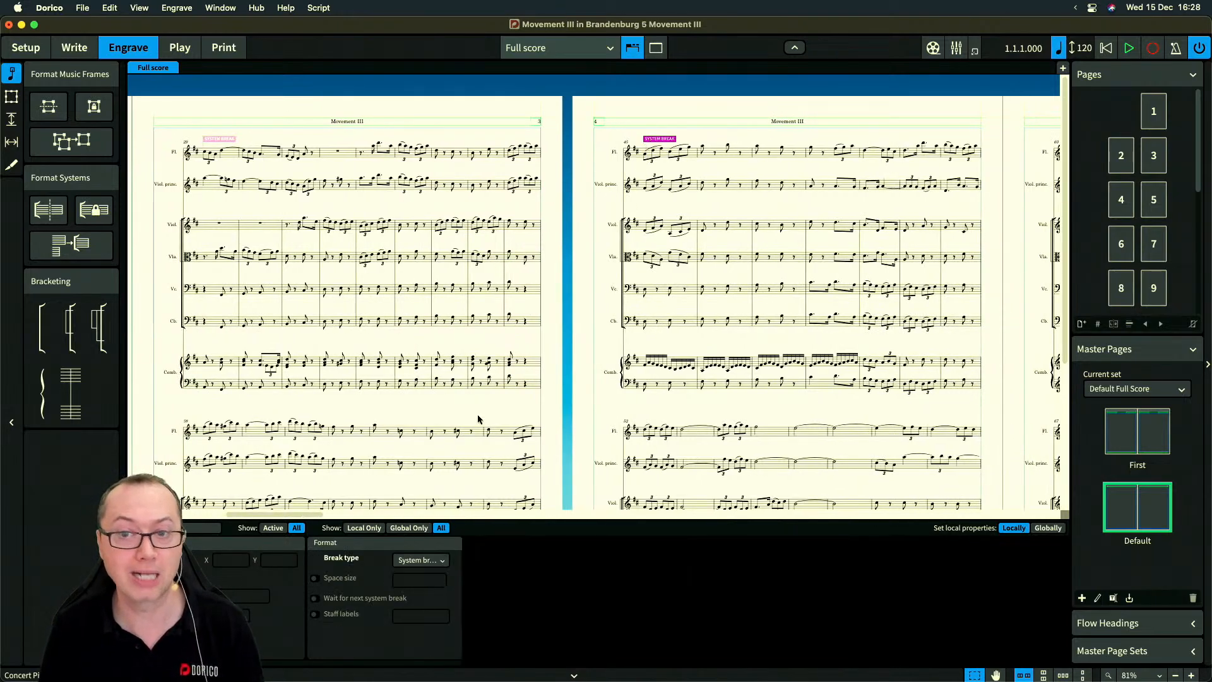
left_click(317, 579)
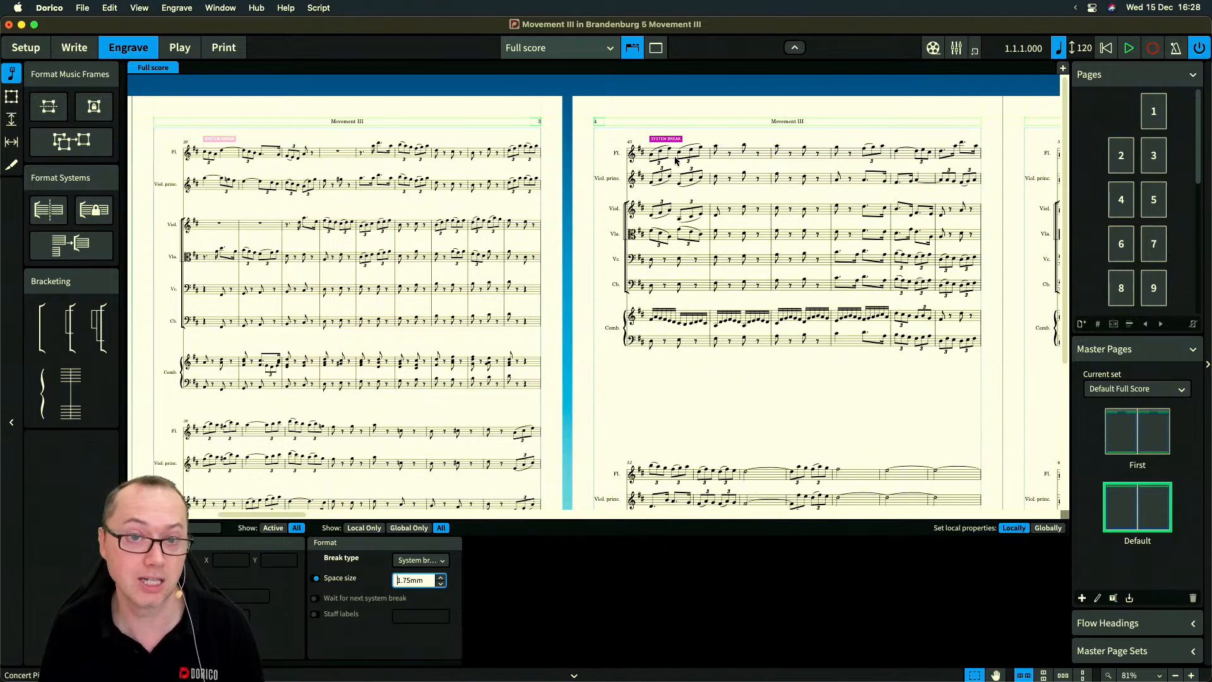
scroll(436, 212, "left", 5)
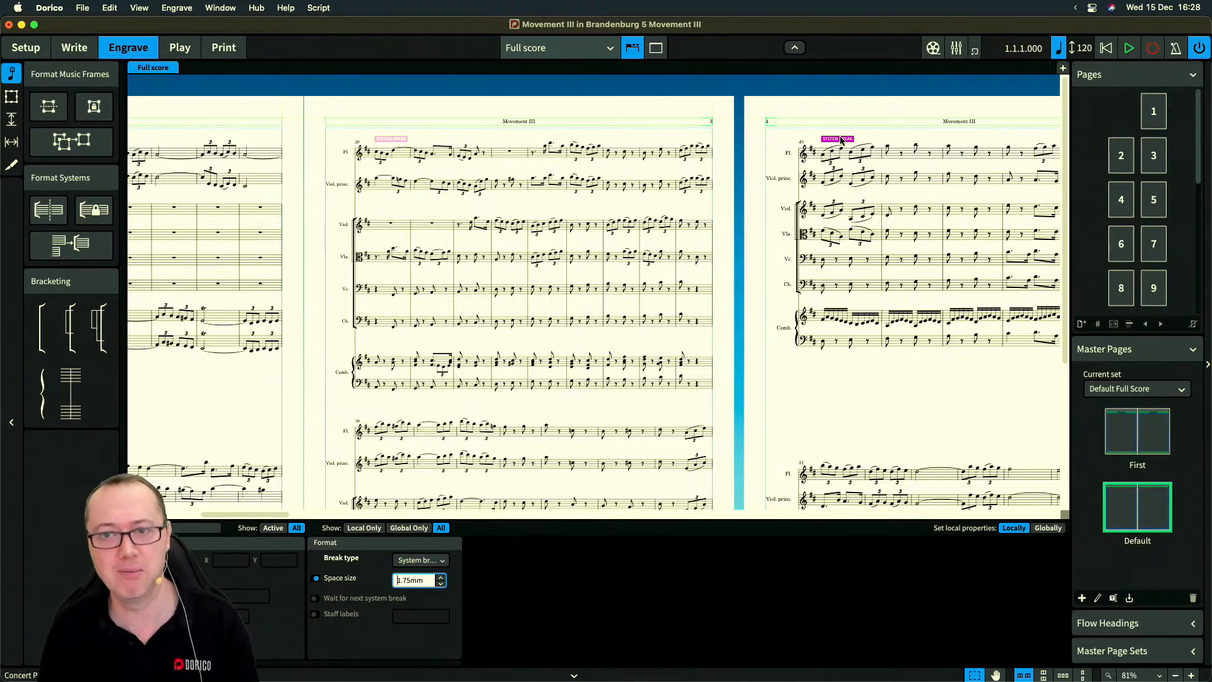
key("Delete")
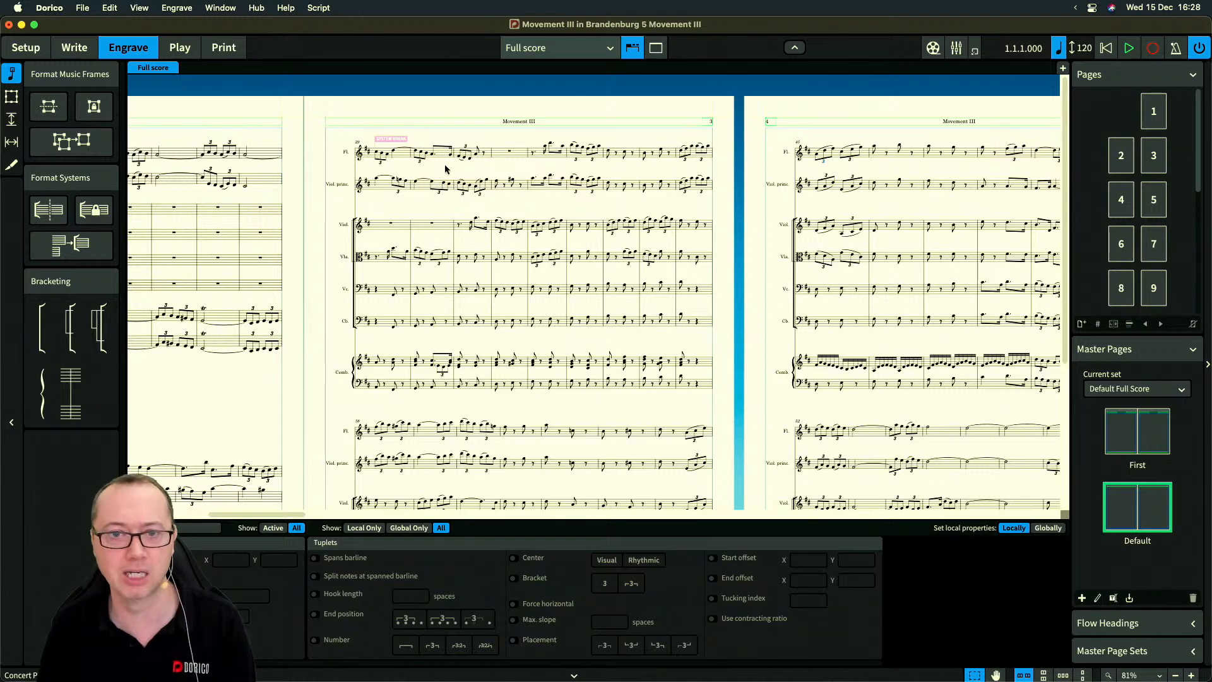
Try the Wait for next system break option on the bar 29 system break, and turn it off again
left_click(396, 140)
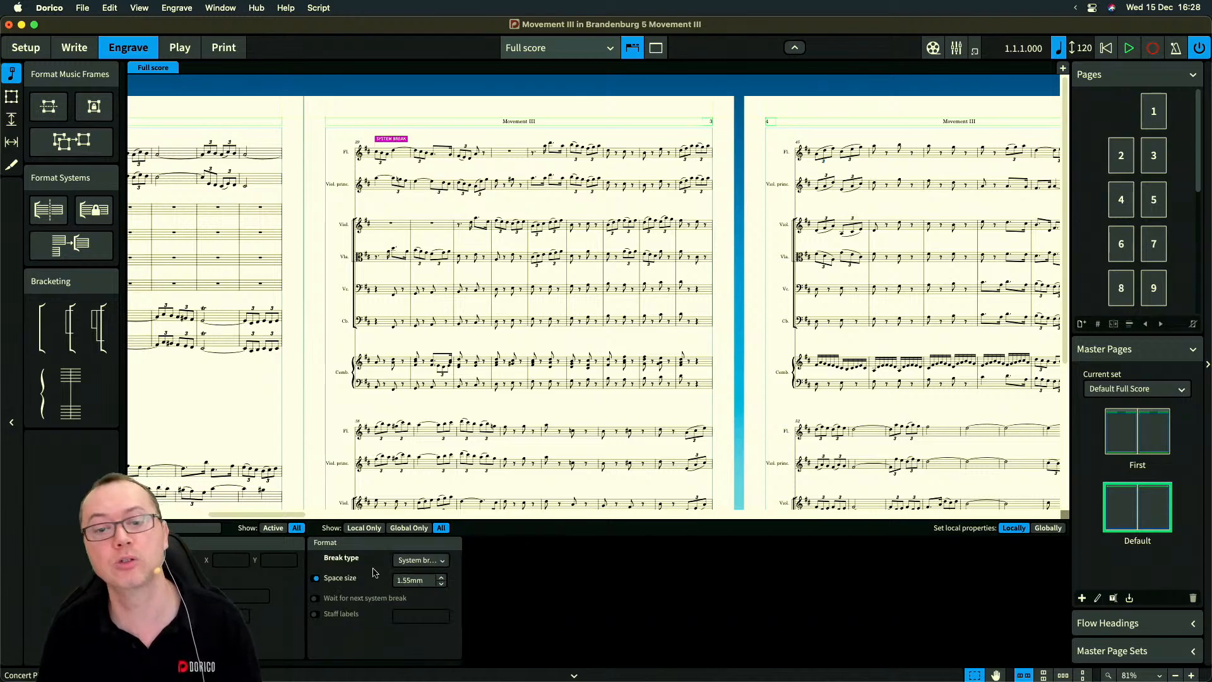
left_click(317, 598)
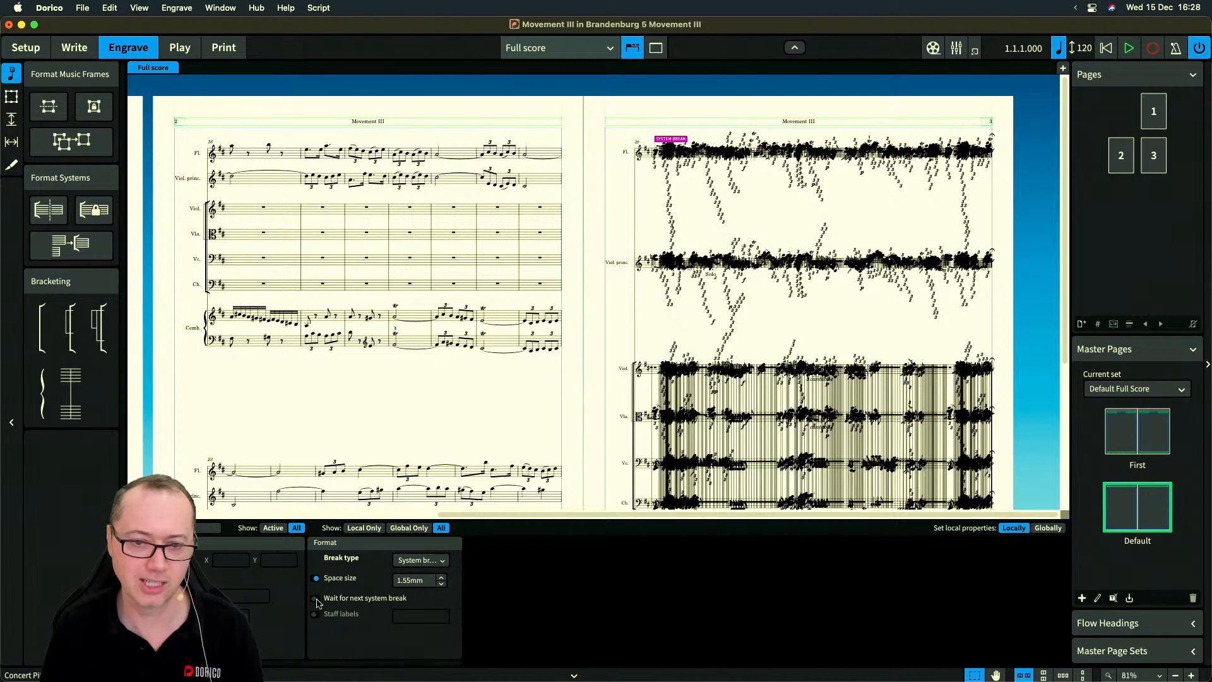
left_click(316, 599)
key("super+8")
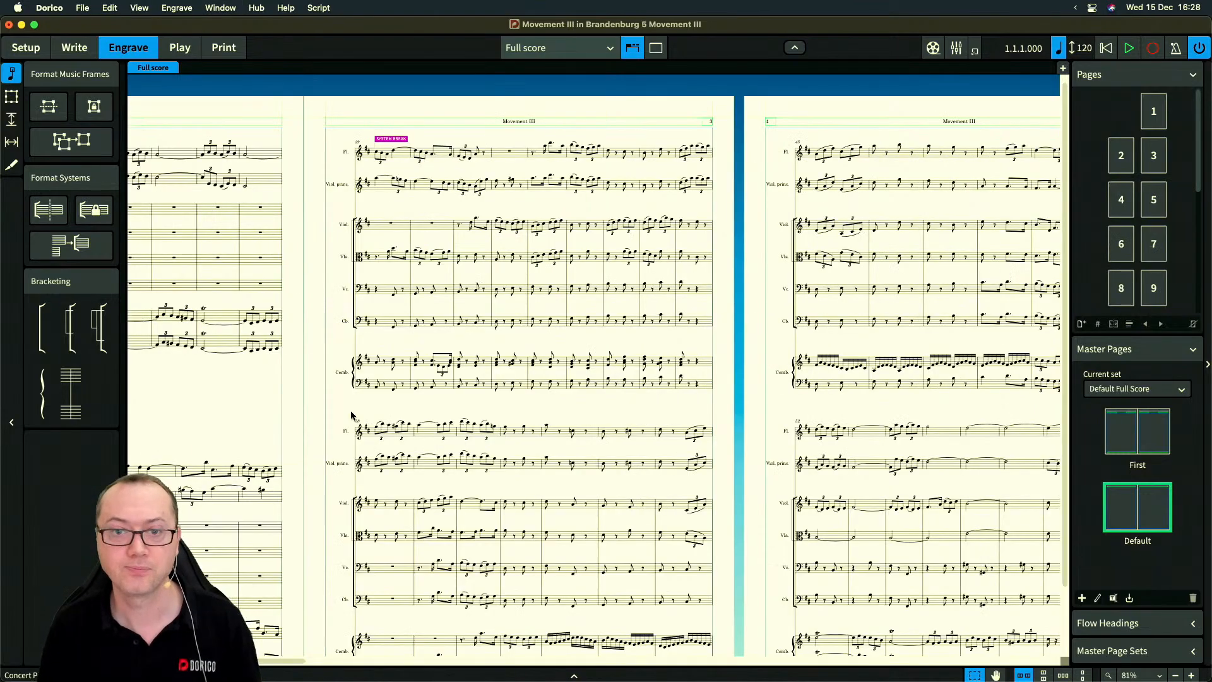
Delete the system break at bar 29 on page 3 of the Full score
left_click(384, 140)
key("Delete")
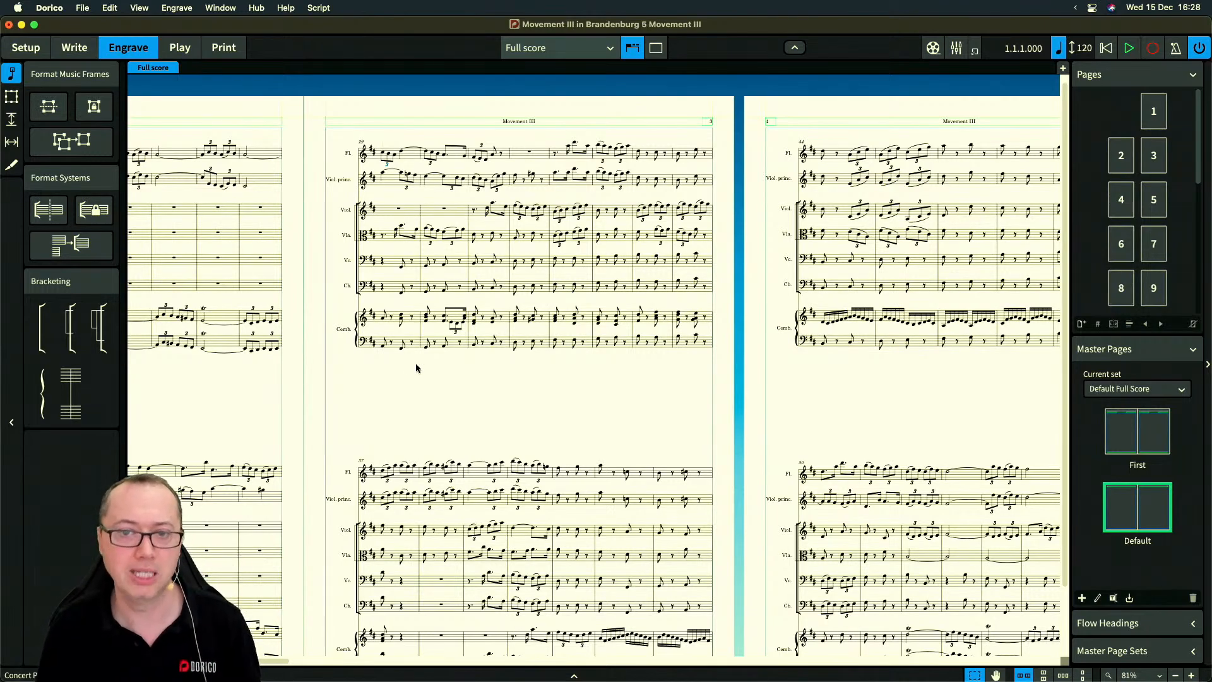
scroll(417, 368, "left", 2)
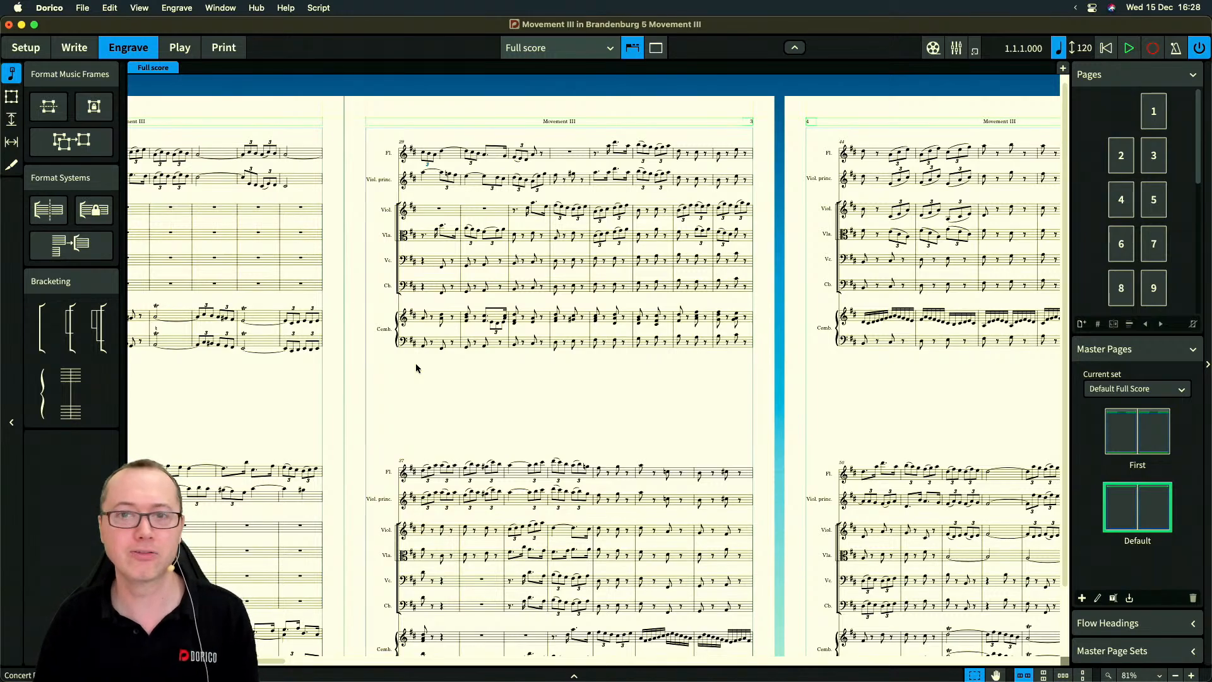
Review the Full score's page size and space size in Layout Options, and close them without changes
key("super+shift+l")
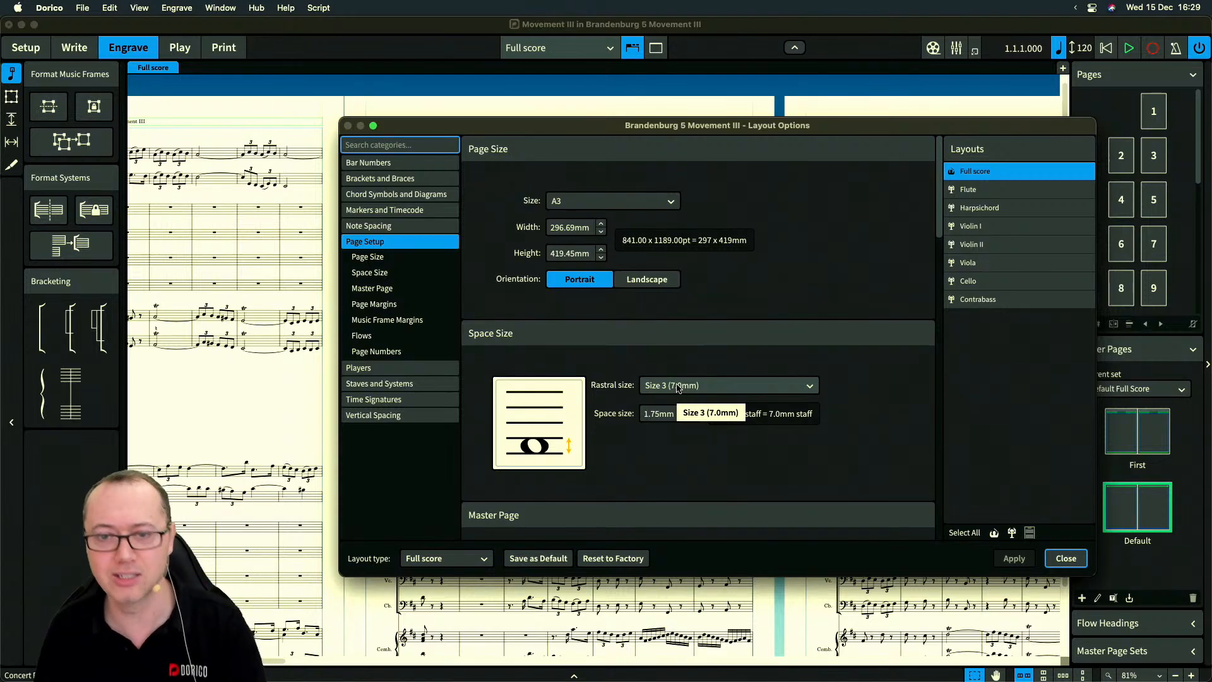
key("Escape")
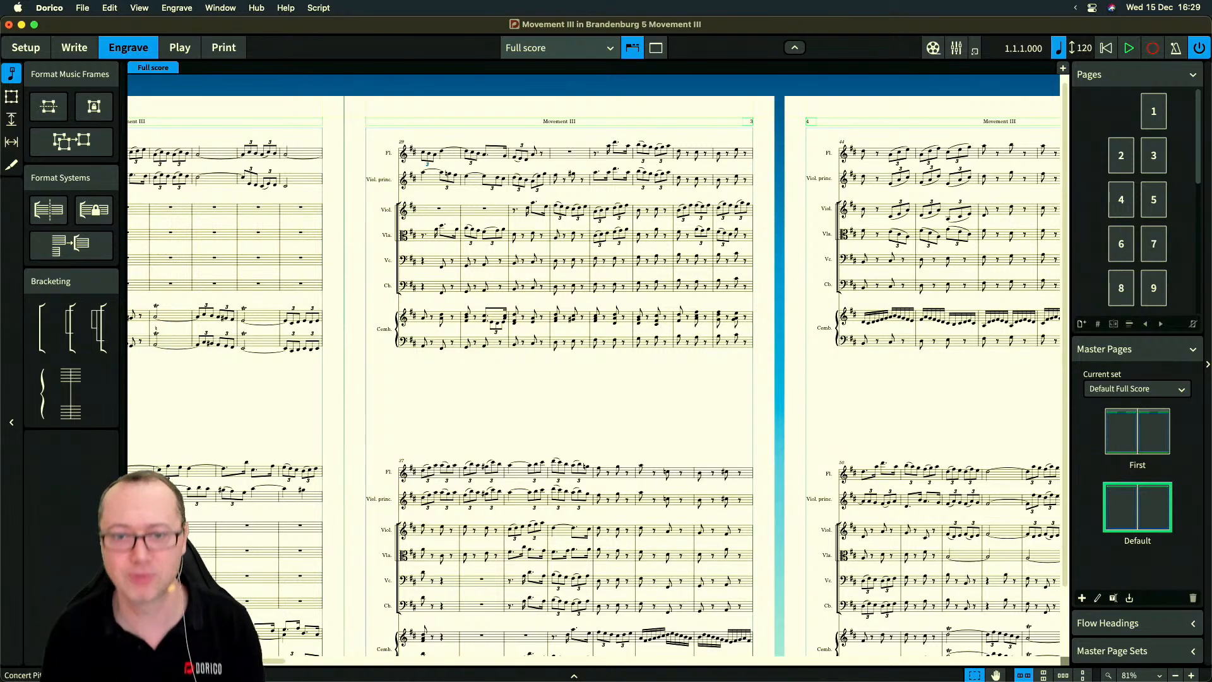
left_click(585, 409)
scroll(585, 409, "up", 1)
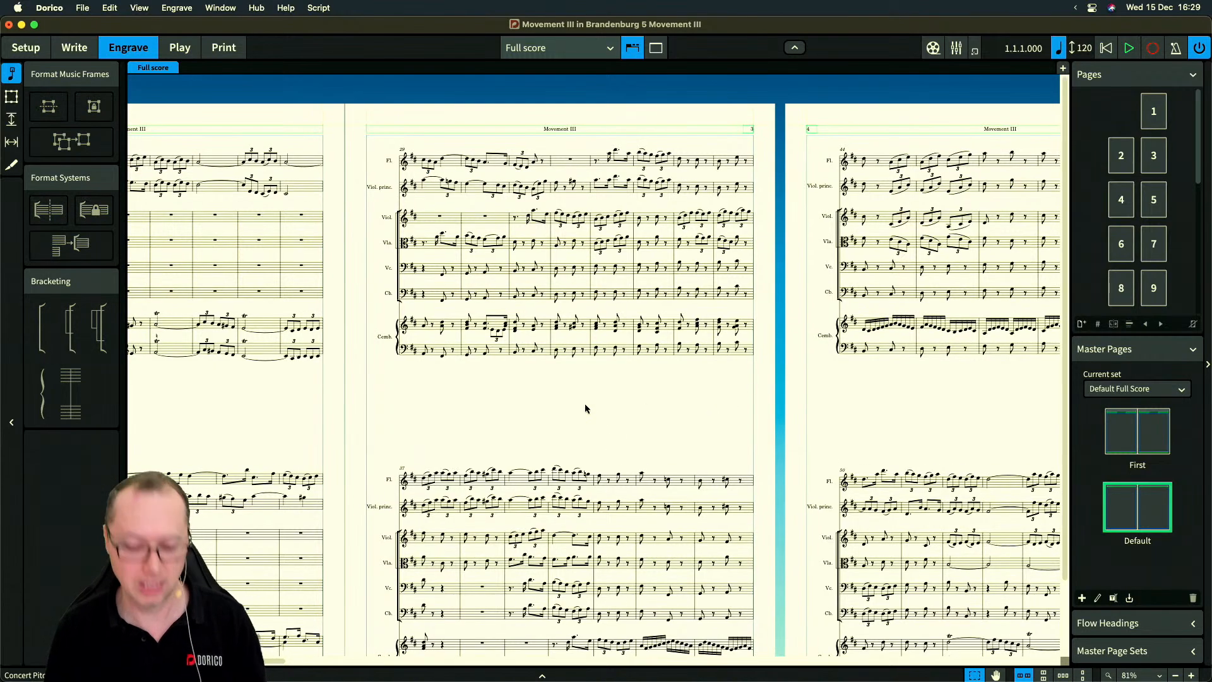
Switch to the Flute layout and examine how its systems are distributed across pages 4 and 5
key("w")
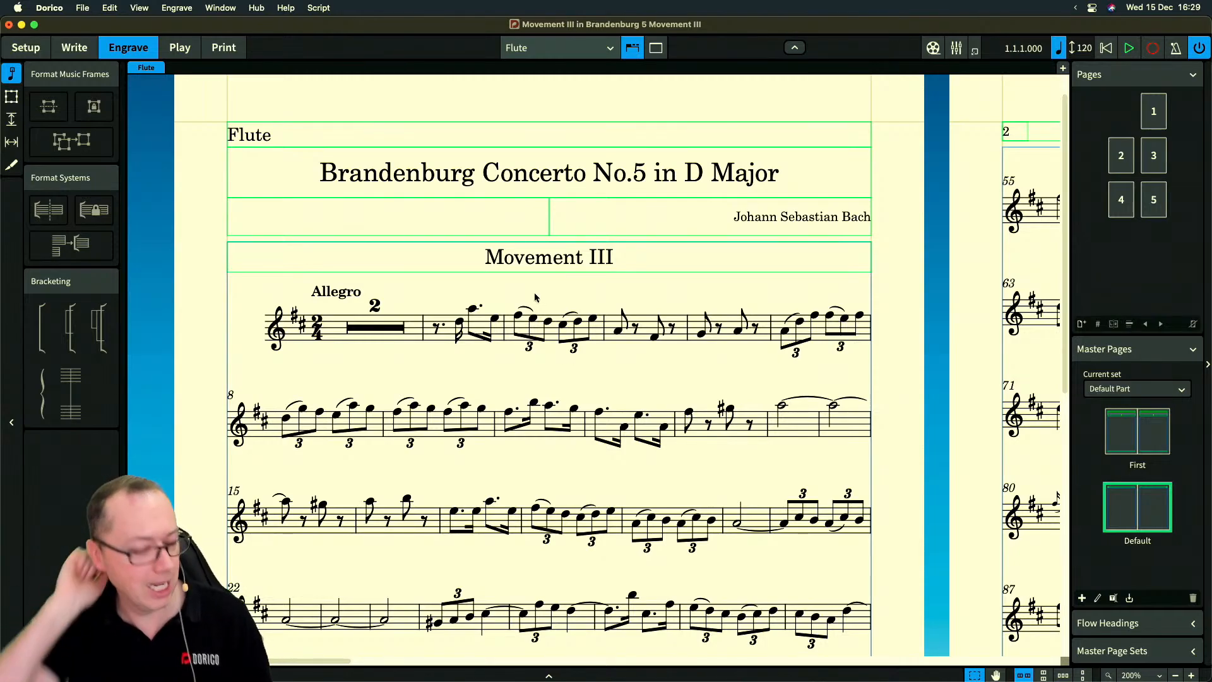
key("x")
key("x")
key("x")
key("x")
left_click_drag(534, 265, 465, 184)
scroll(466, 181, "right", 20)
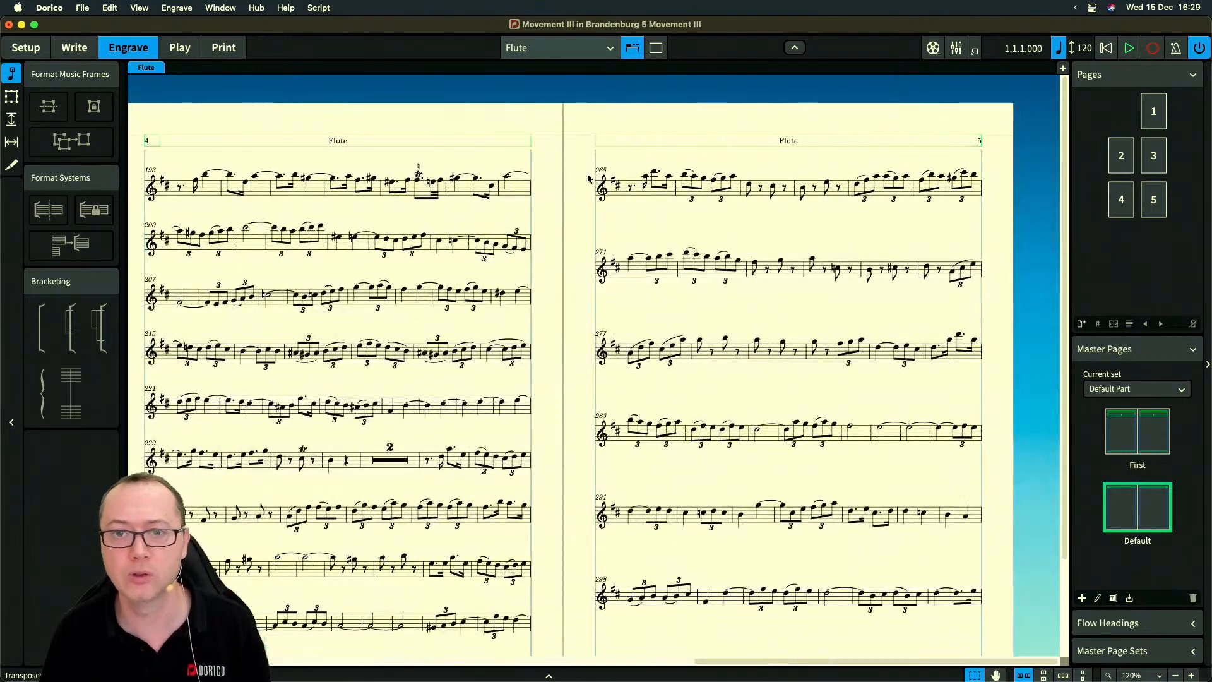
key("x")
key("x")
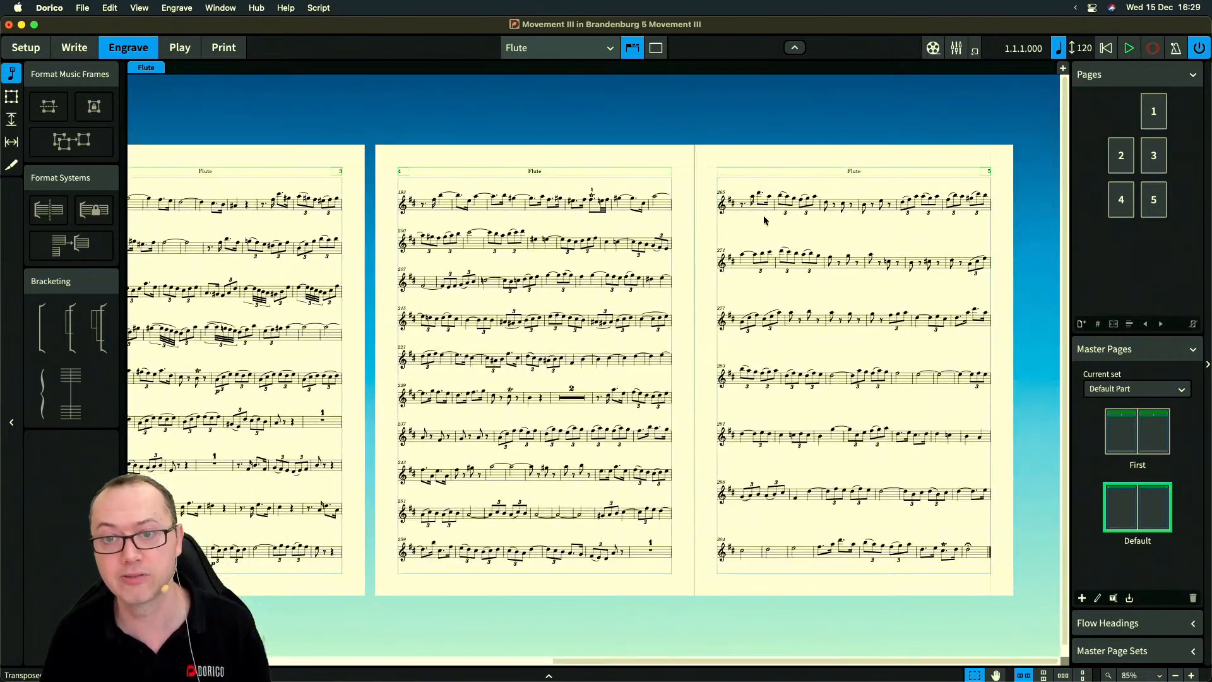
key("z")
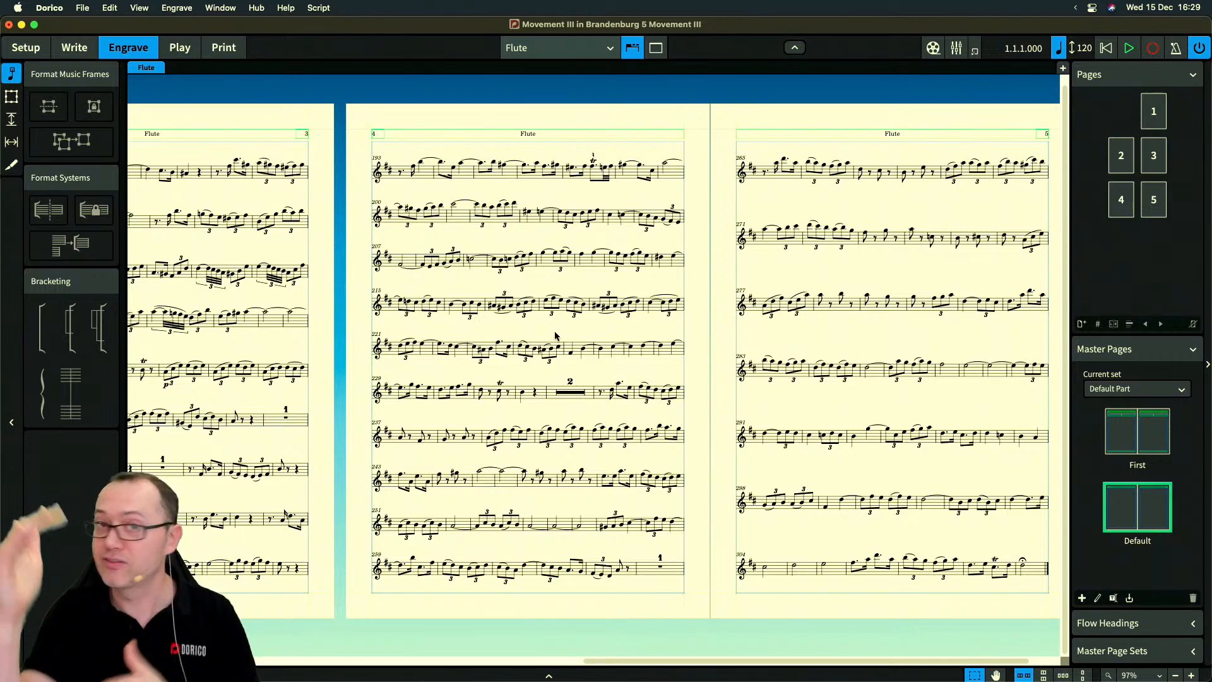
scroll(556, 336, "right", 2)
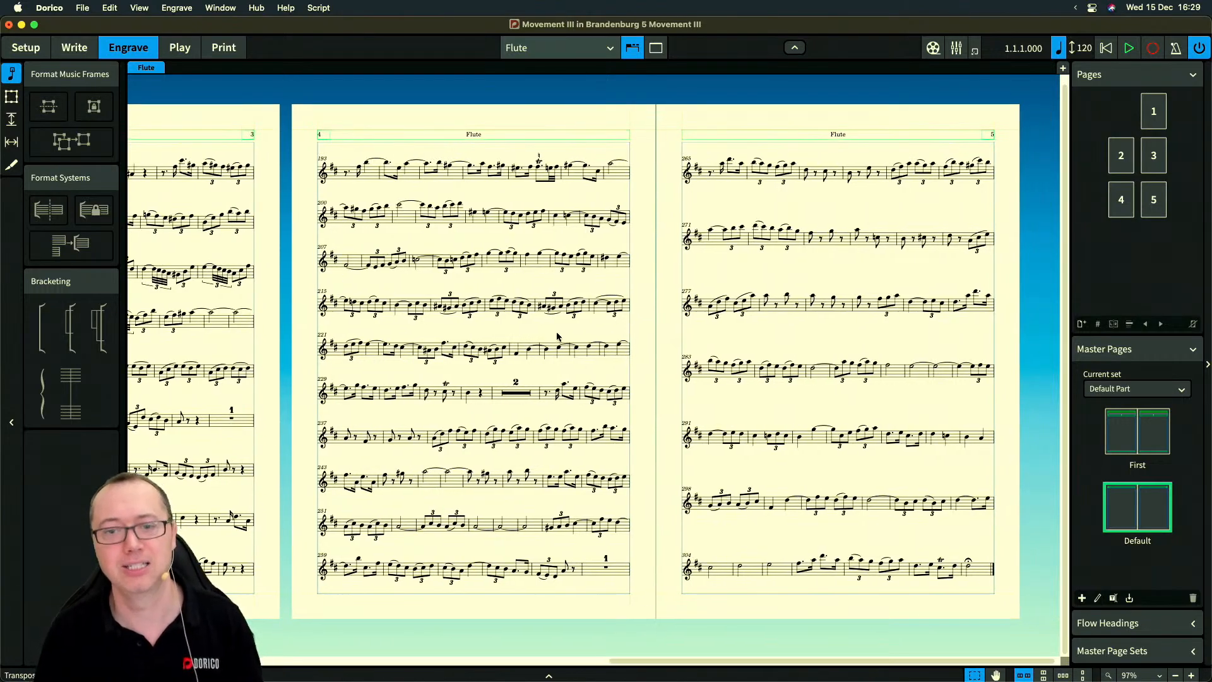
scroll(824, 299, "right", 1)
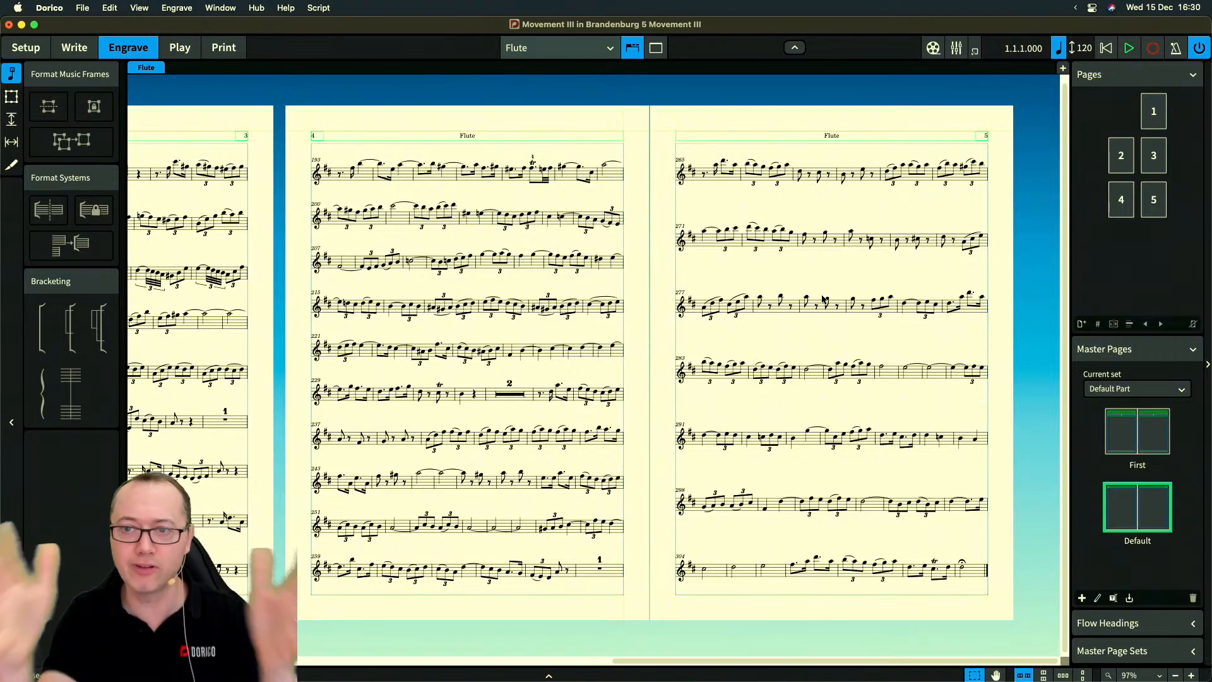
Show the Flute layout's Note Spacing options with the music visible above the dialog, and compare the spacing across the part's pages
key("super+shift+l")
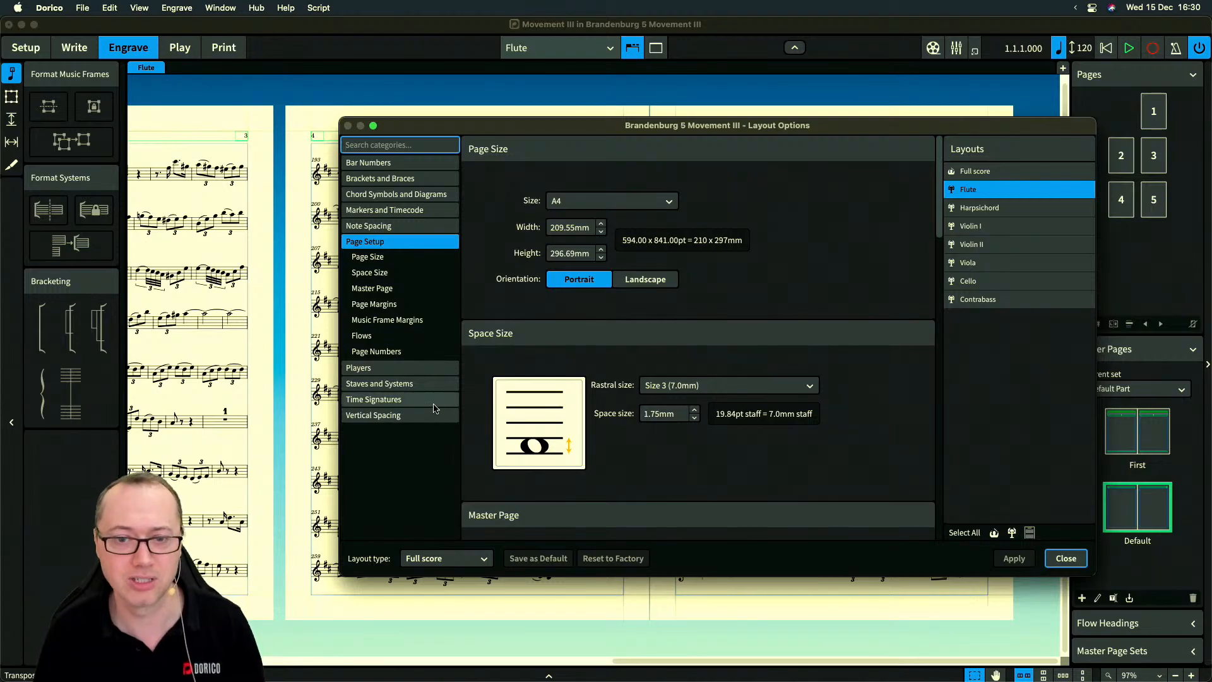
left_click(393, 227)
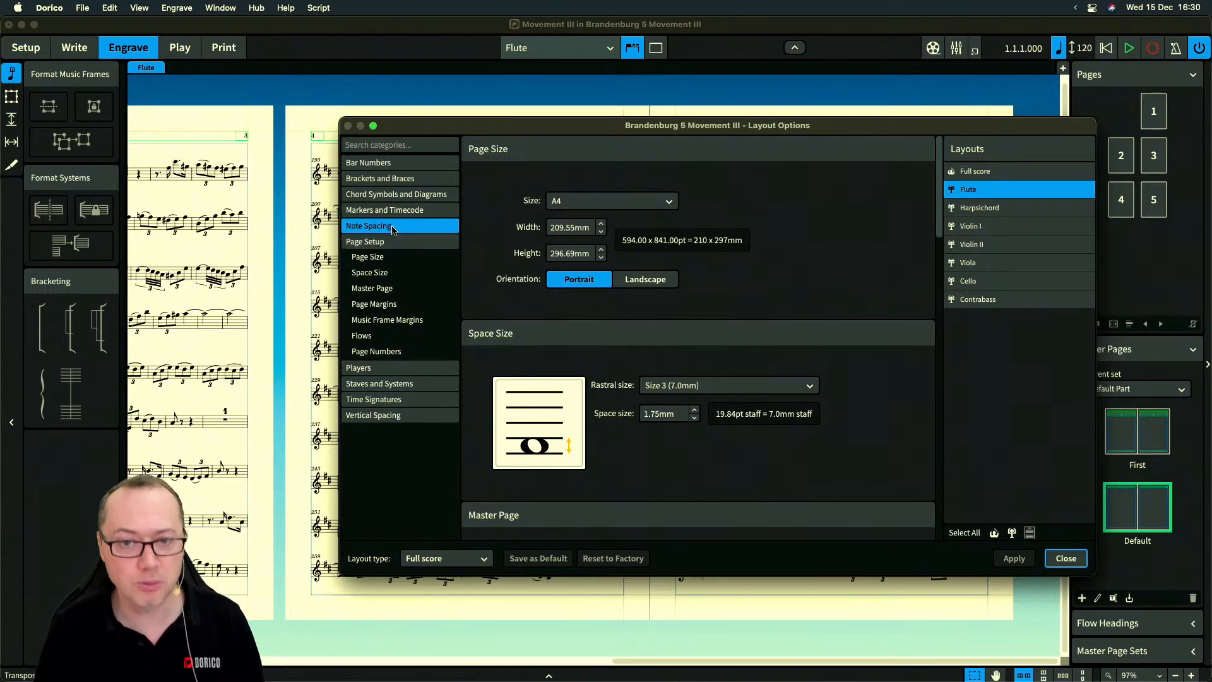
left_click_drag(546, 129, 498, 260)
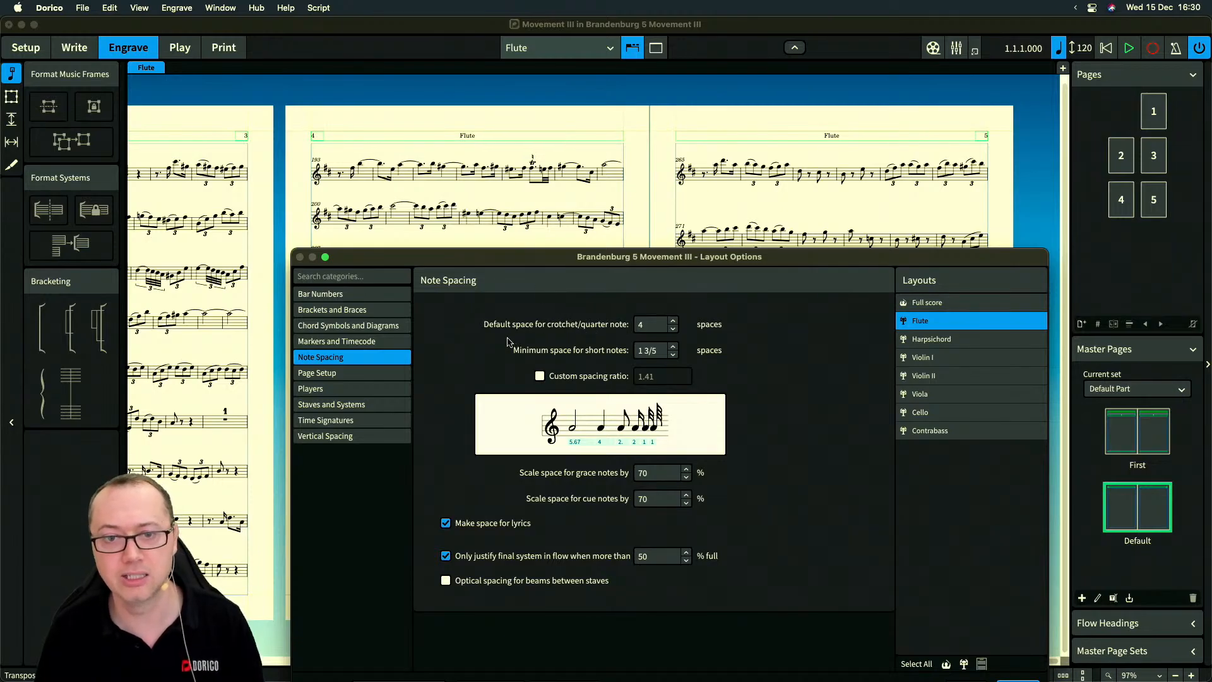
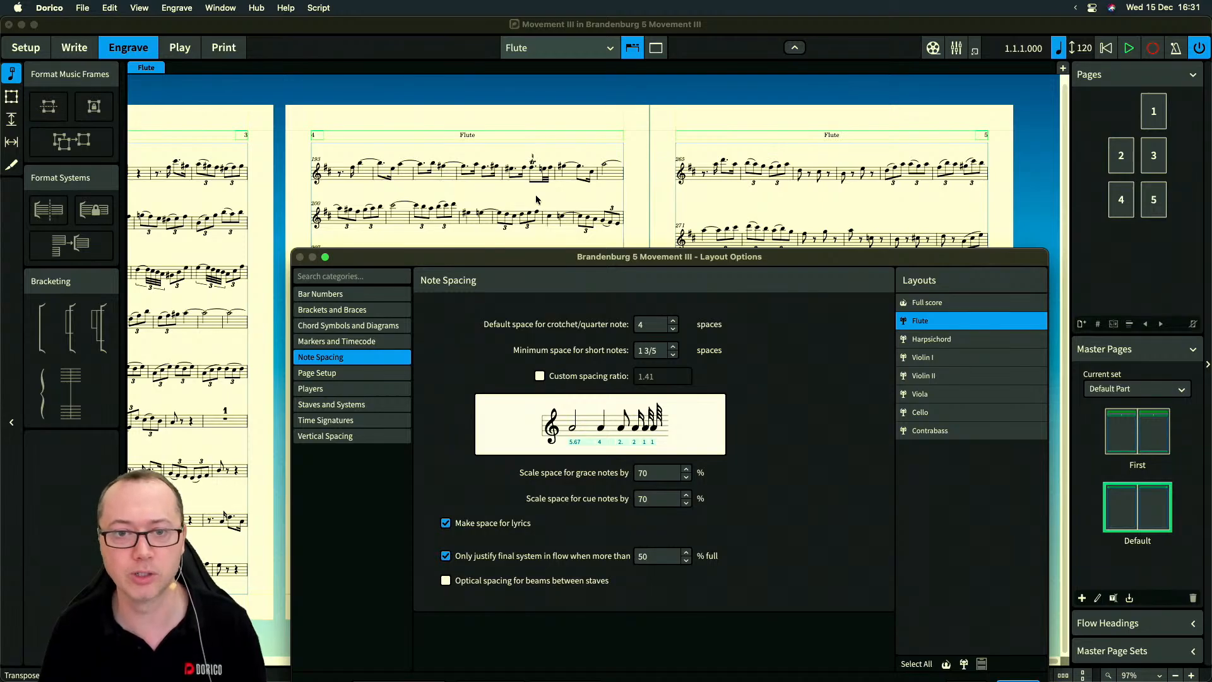
scroll(298, 211, "left", 3)
scroll(298, 211, "left", 15)
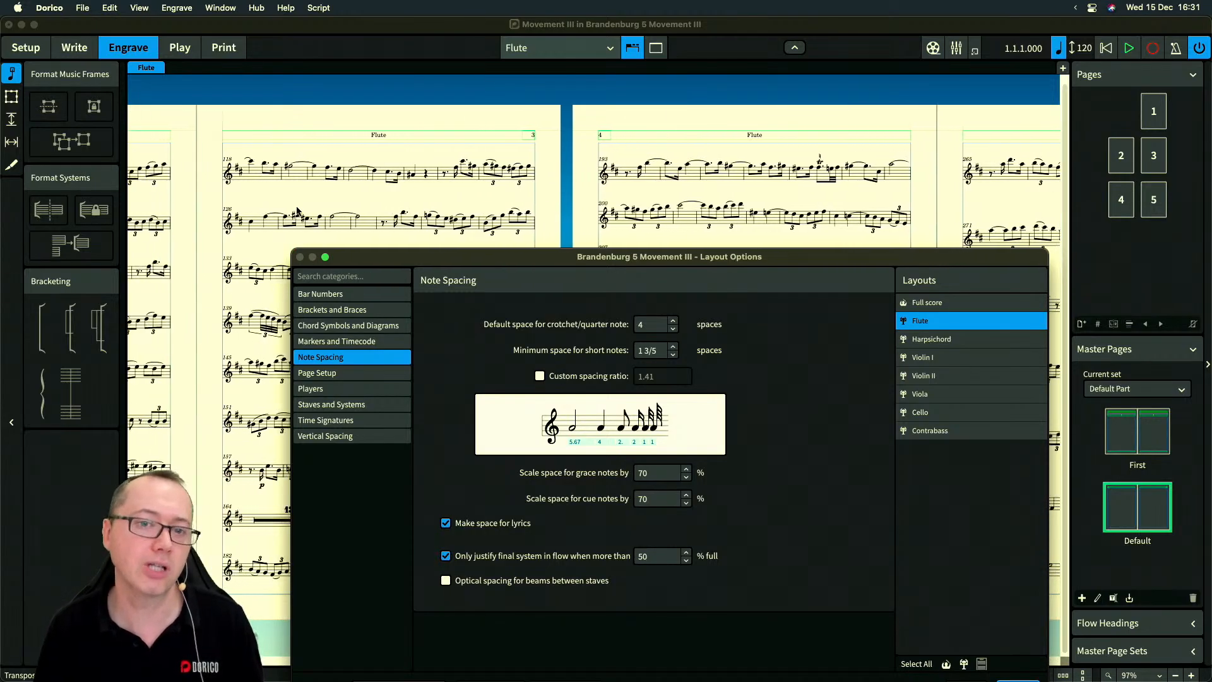
scroll(298, 211, "right", 8)
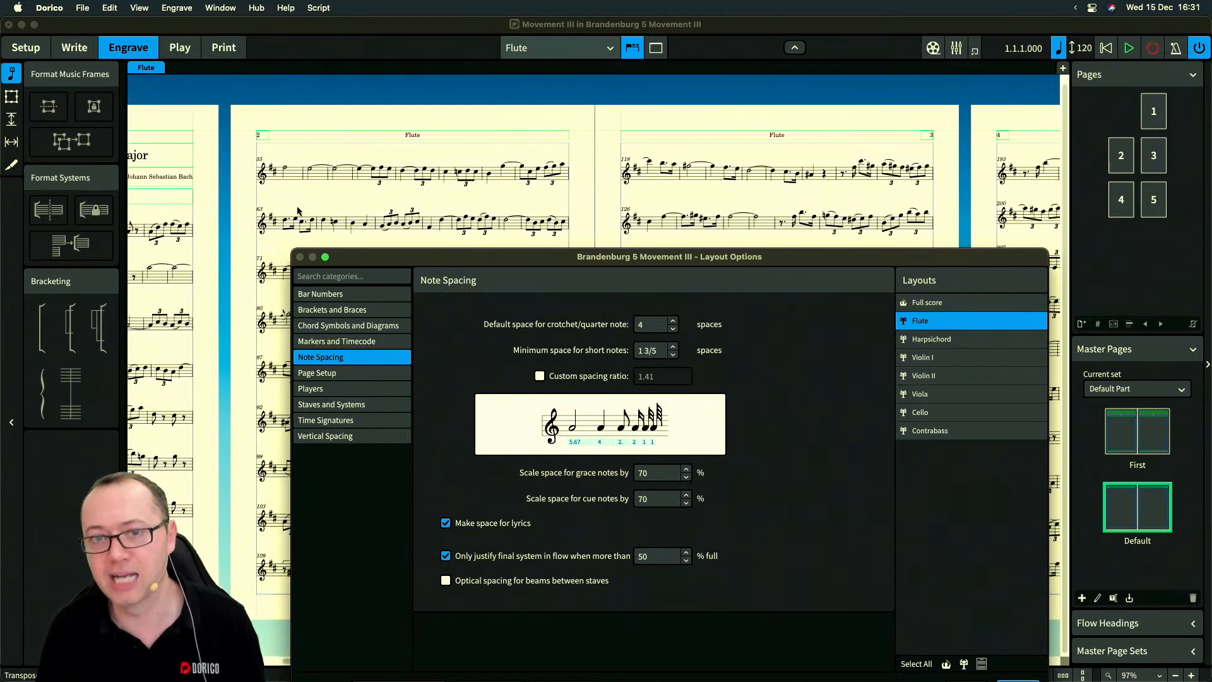
scroll(300, 209, "right", 8)
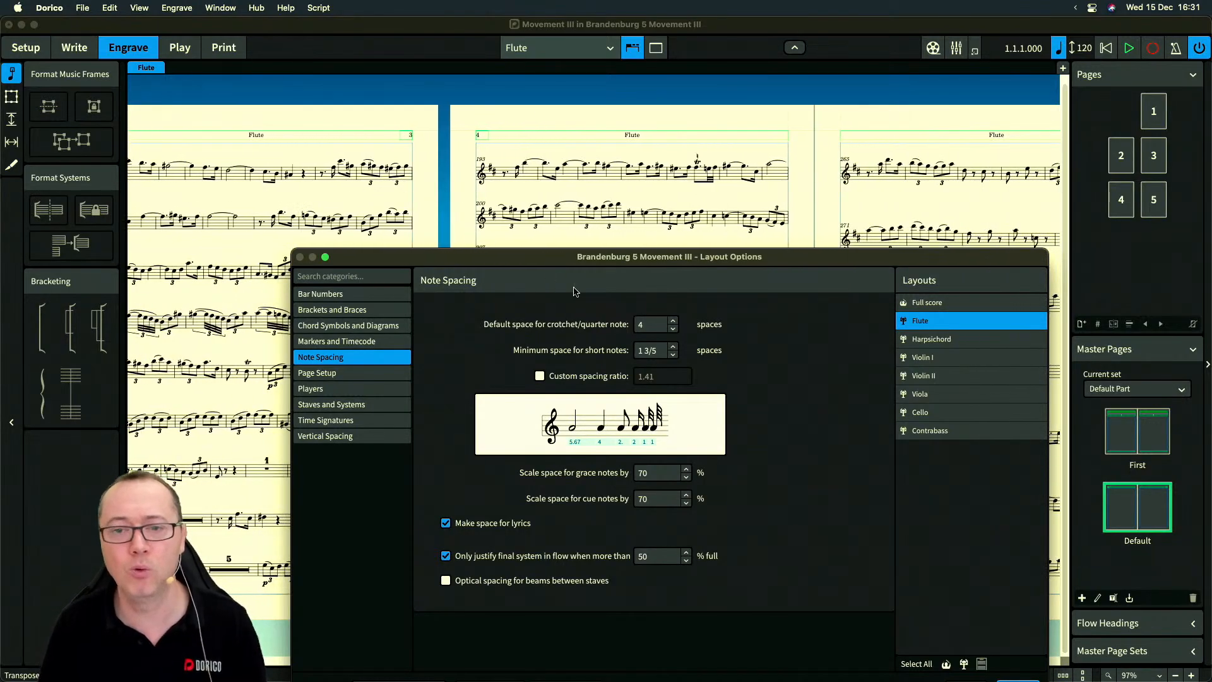
Set the Flute layout's default space for crotchets to 3 spaces, apply it, and close Layout Options
left_click_drag(654, 324, 623, 324)
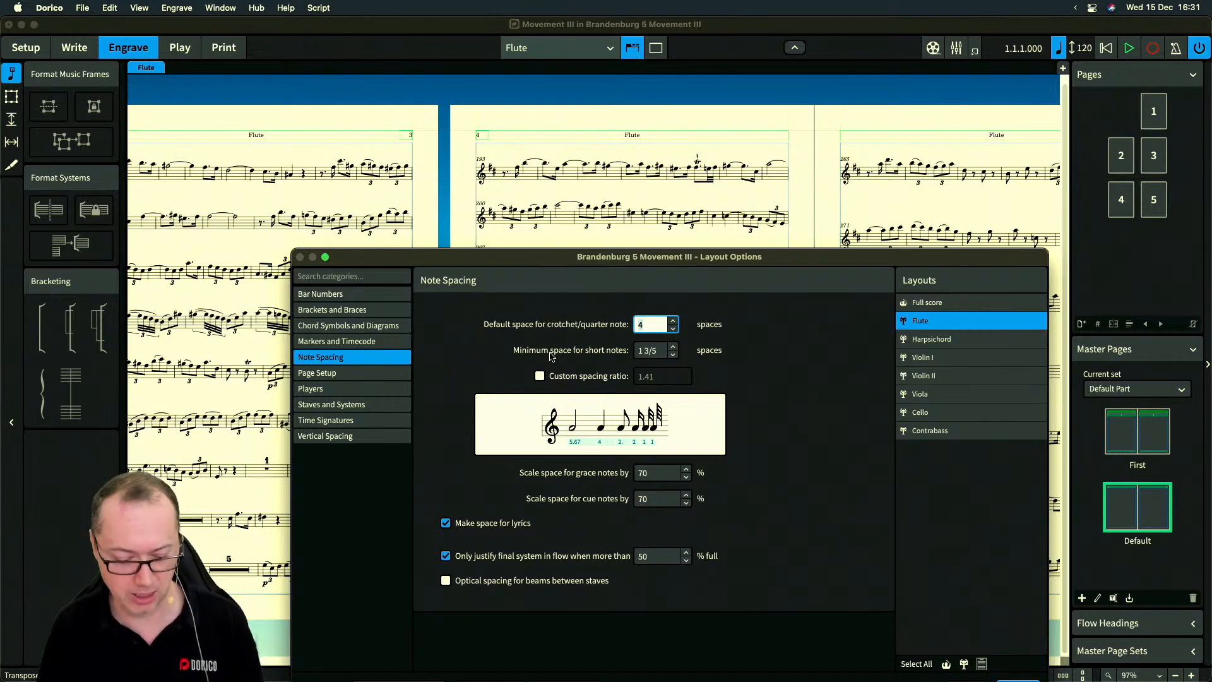
type("3")
key("Tab")
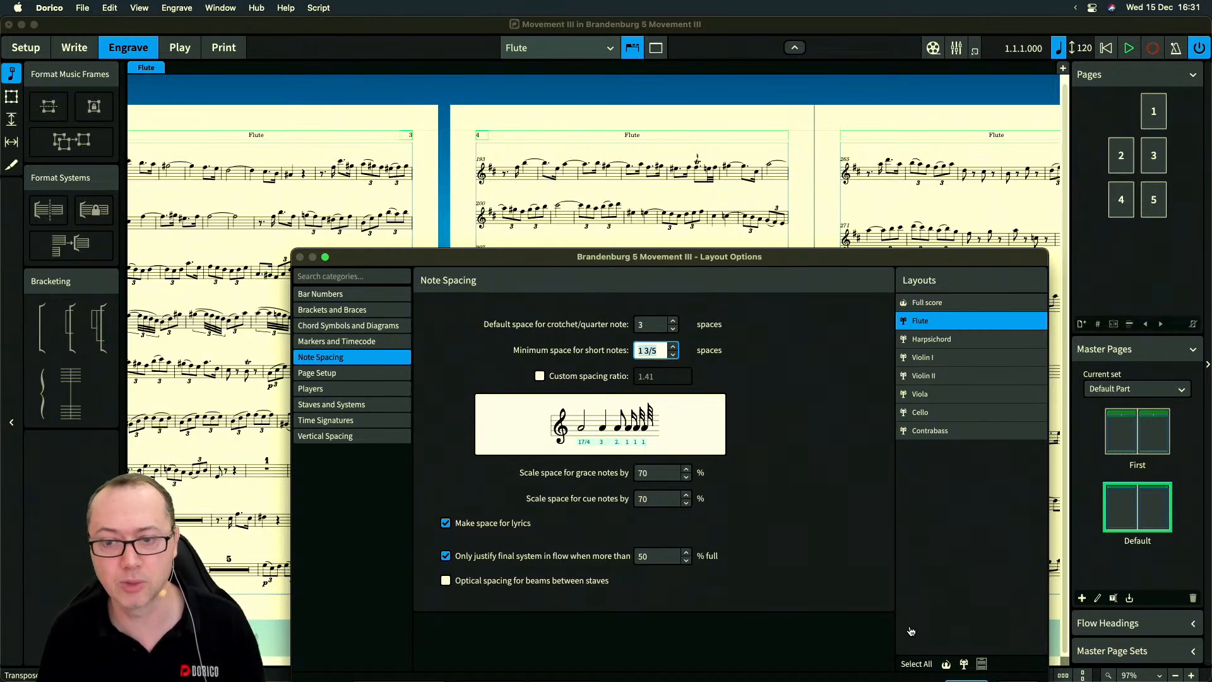
left_click_drag(792, 261, 785, 226)
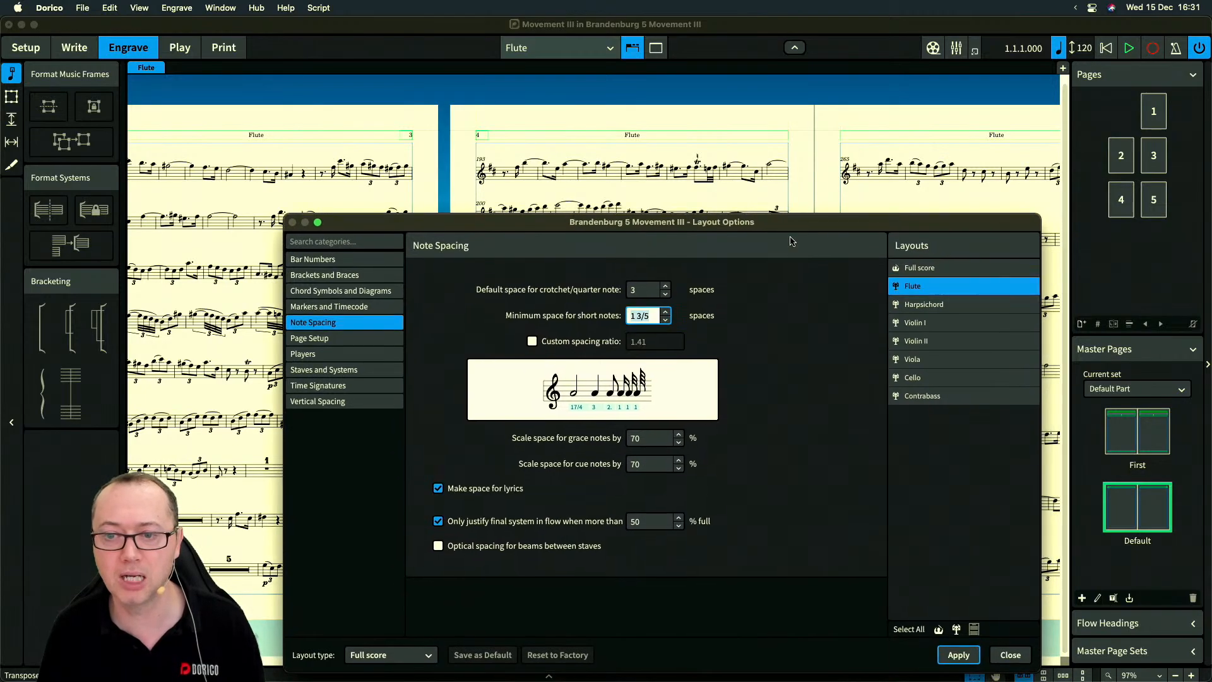
key("Return")
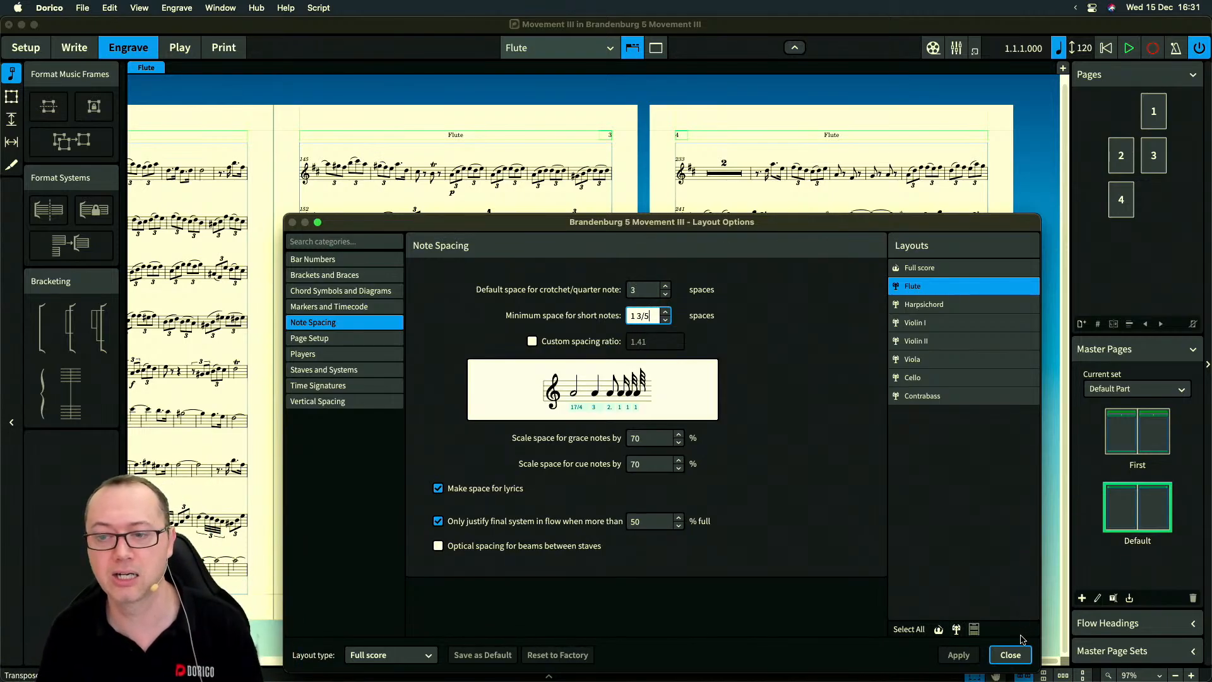
left_click(1013, 655)
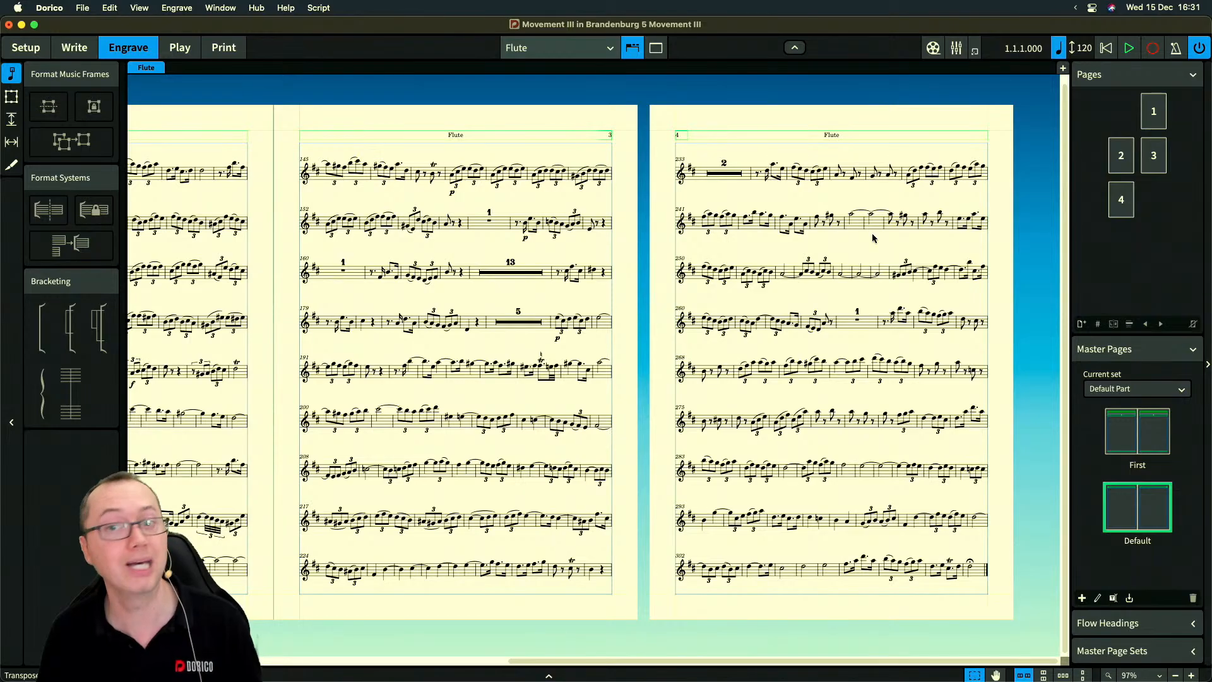
Examine the note spacing and system breaks across the Flute part's pages, looking closely at pages 2 and 3
scroll(873, 238, "left", 10)
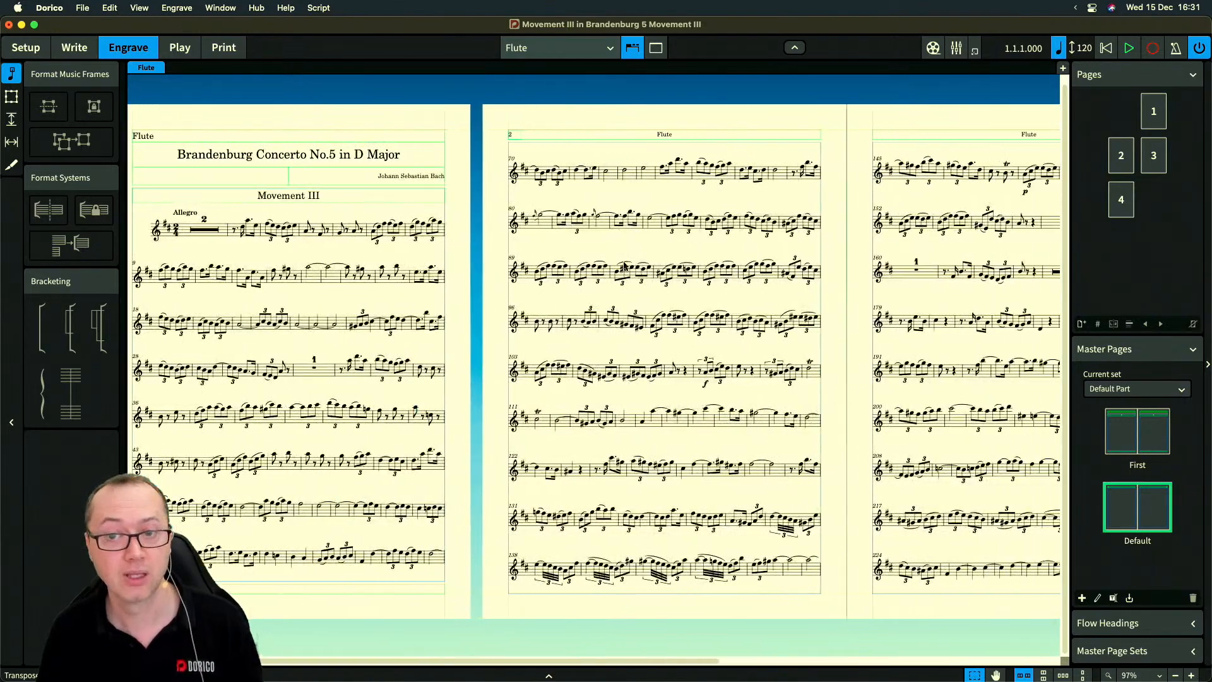
scroll(624, 267, "right", 5)
scroll(506, 291, "up", 6)
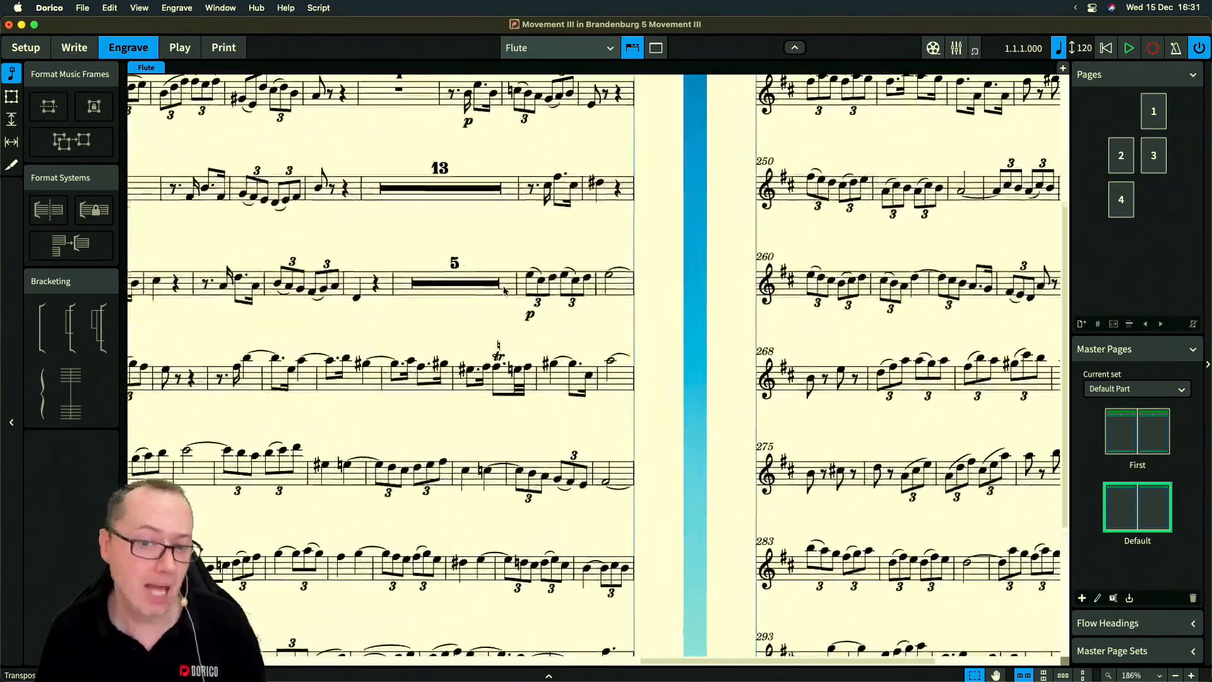
scroll(505, 291, "left", 10)
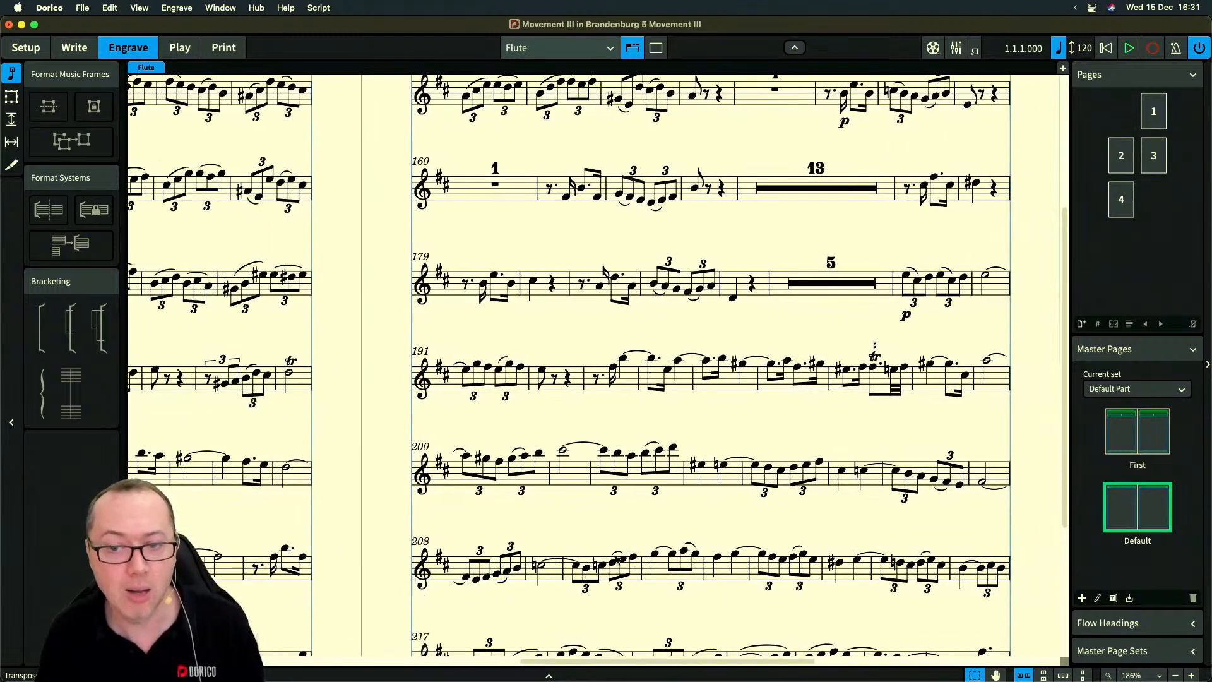
scroll(617, 576, "left", 8)
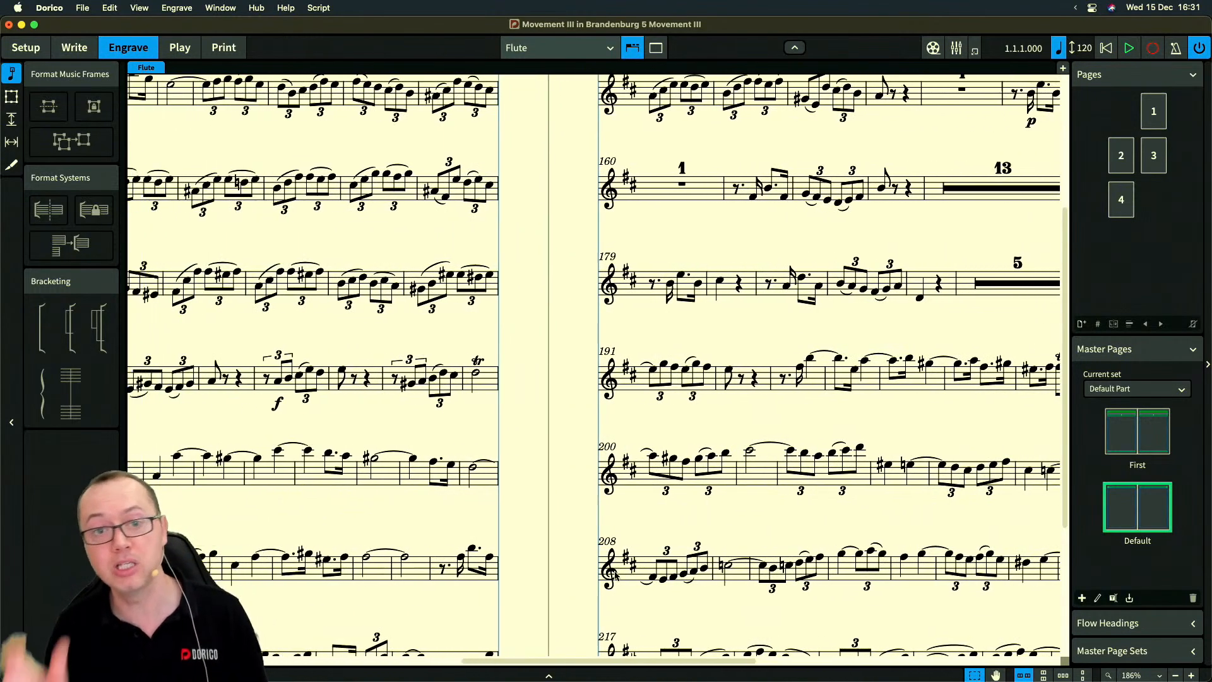
scroll(611, 499, "left", 2)
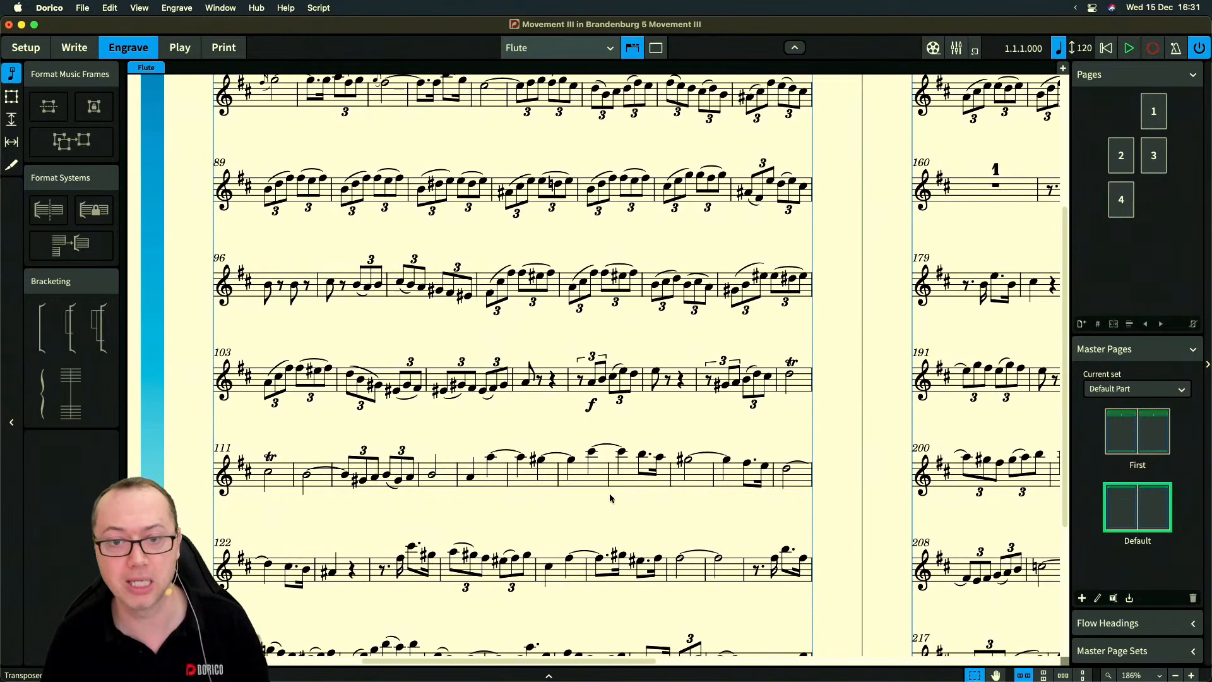
scroll(530, 390, "up", 5)
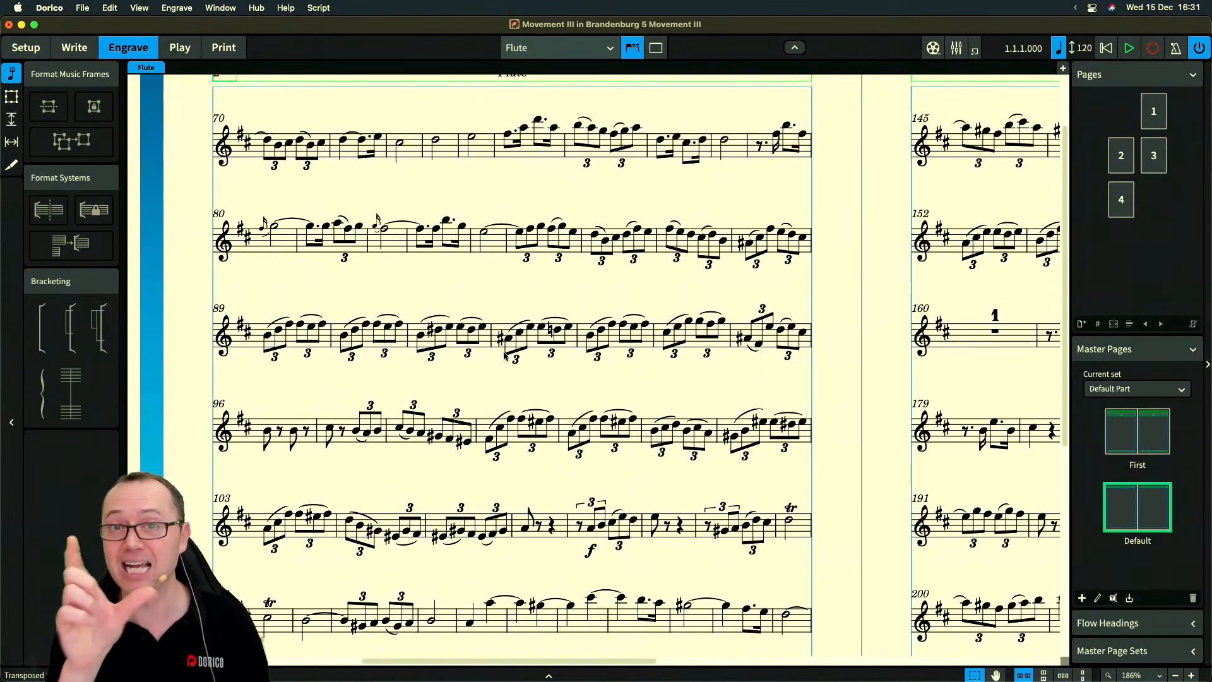
scroll(504, 356, "down", 3)
Reopen Layout Options and apply a default crotchet space of 3 1/2 spaces to the Flute layout
key("super+shift+l")
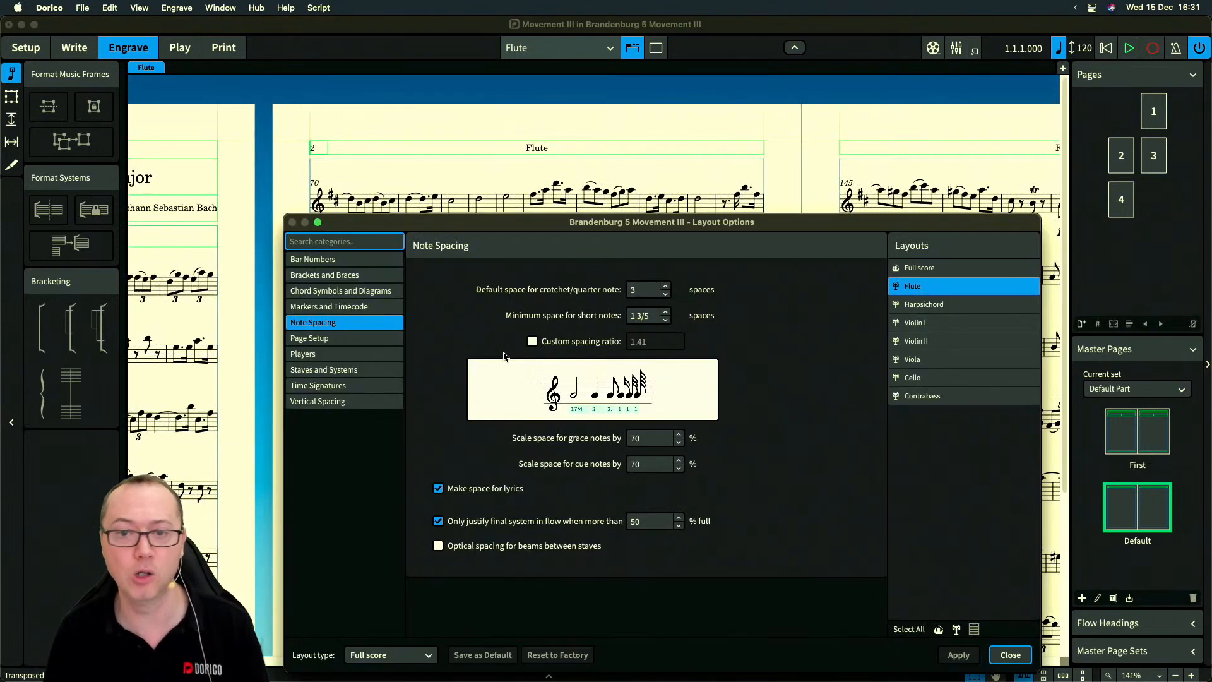
left_click(629, 292)
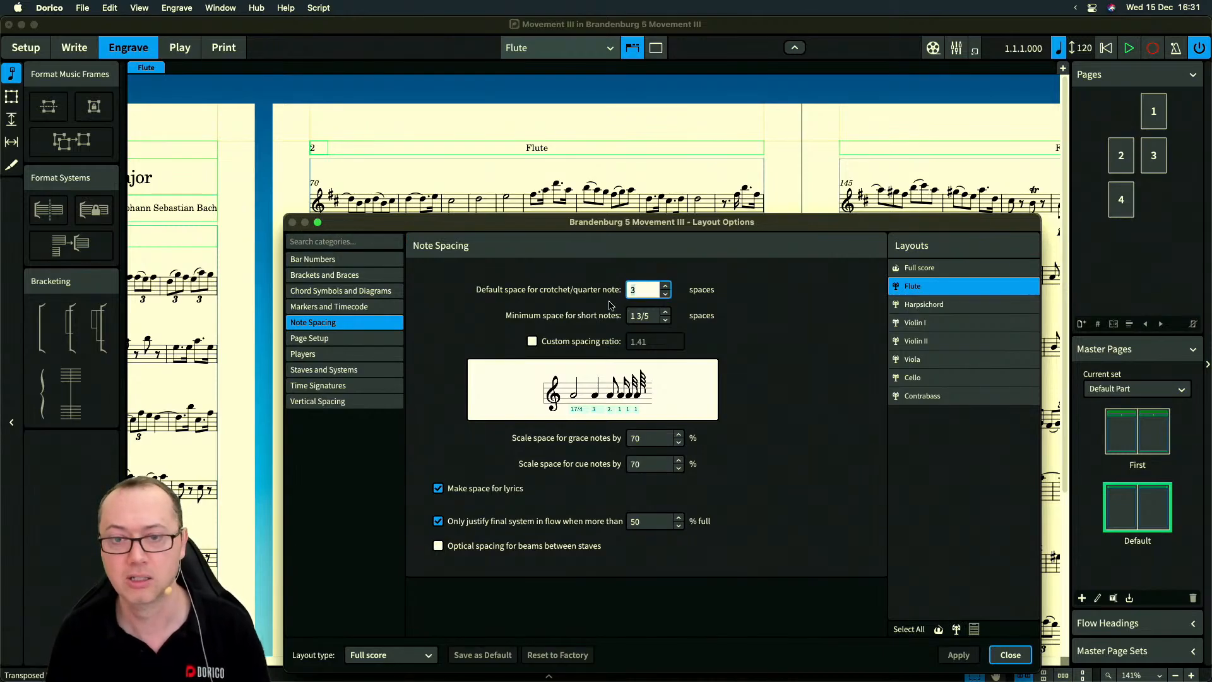
left_click(664, 286)
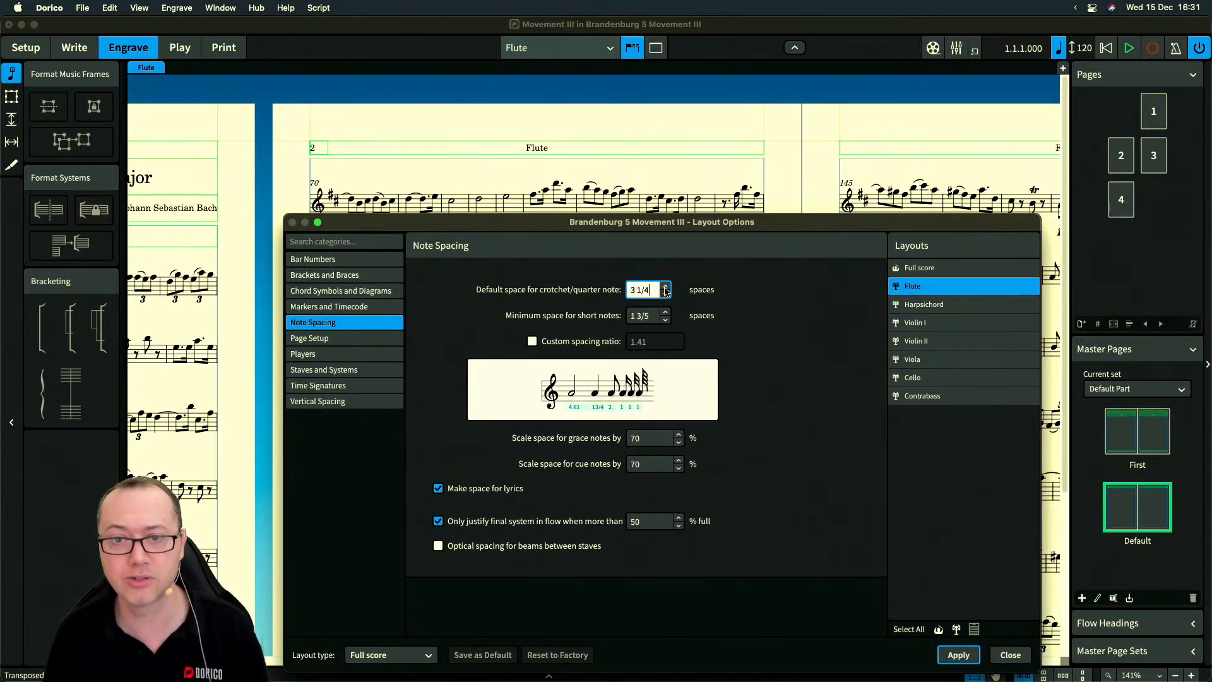
left_click(665, 286)
left_click(665, 287)
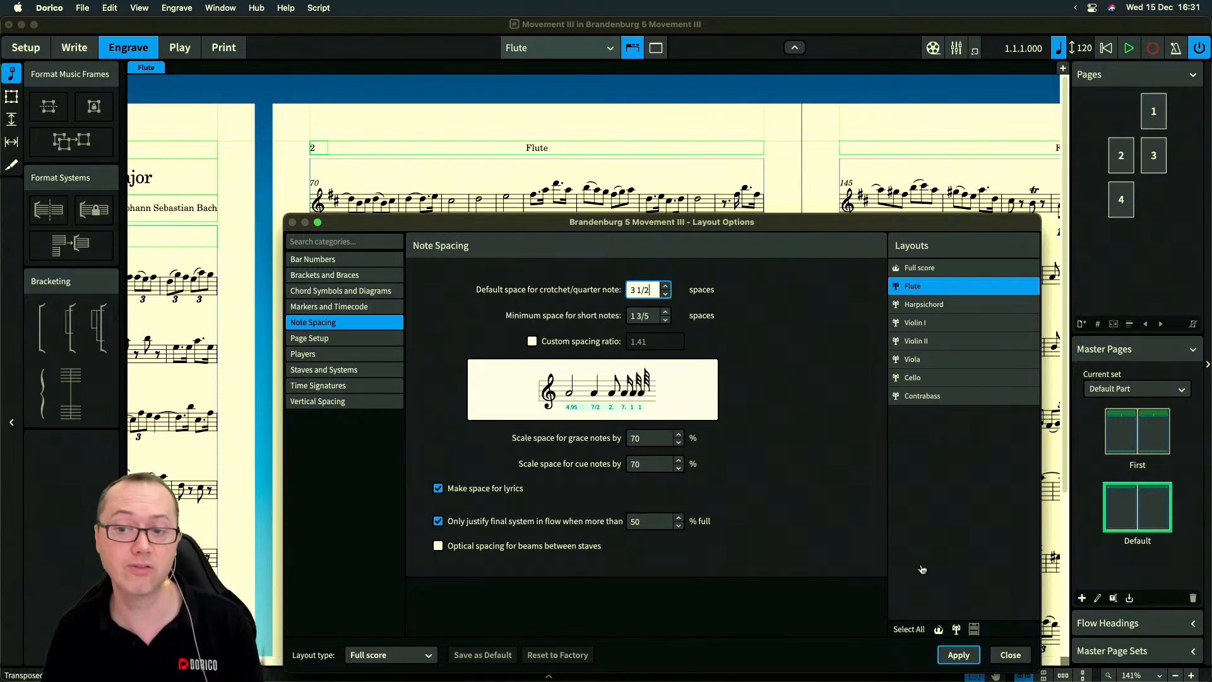
left_click(957, 656)
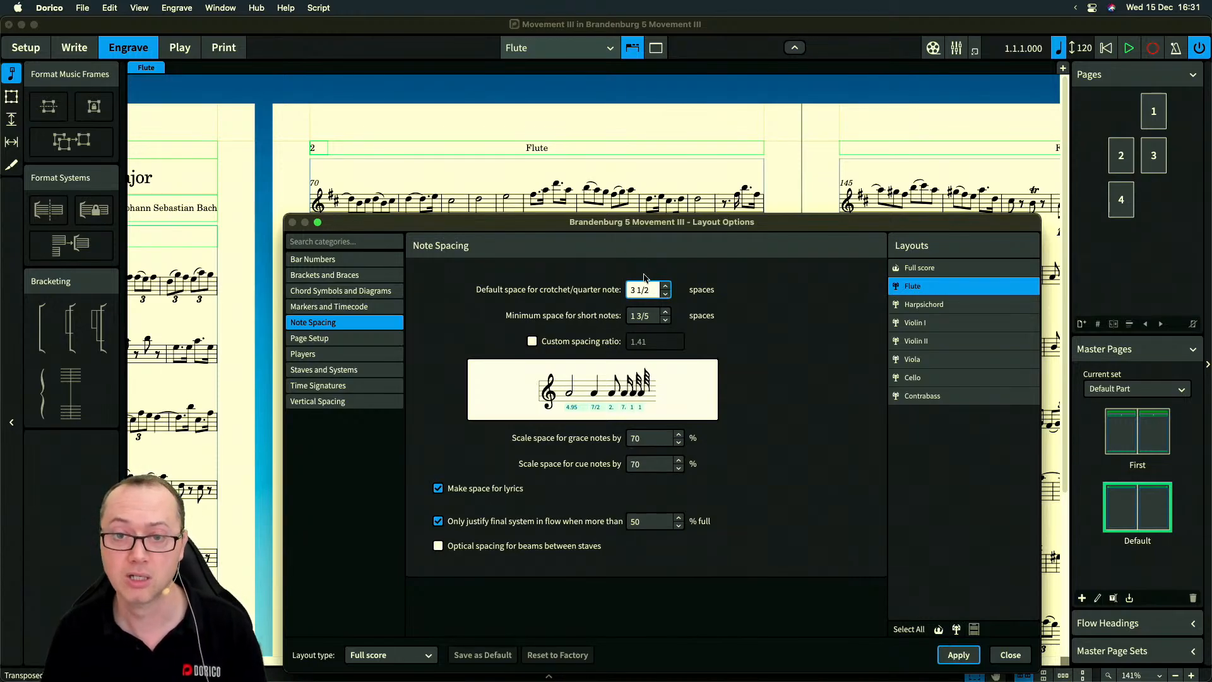
Apply a default crotchet space of 3.25 spaces to the Flute layout and uncover the music on page 5
type("3.2")
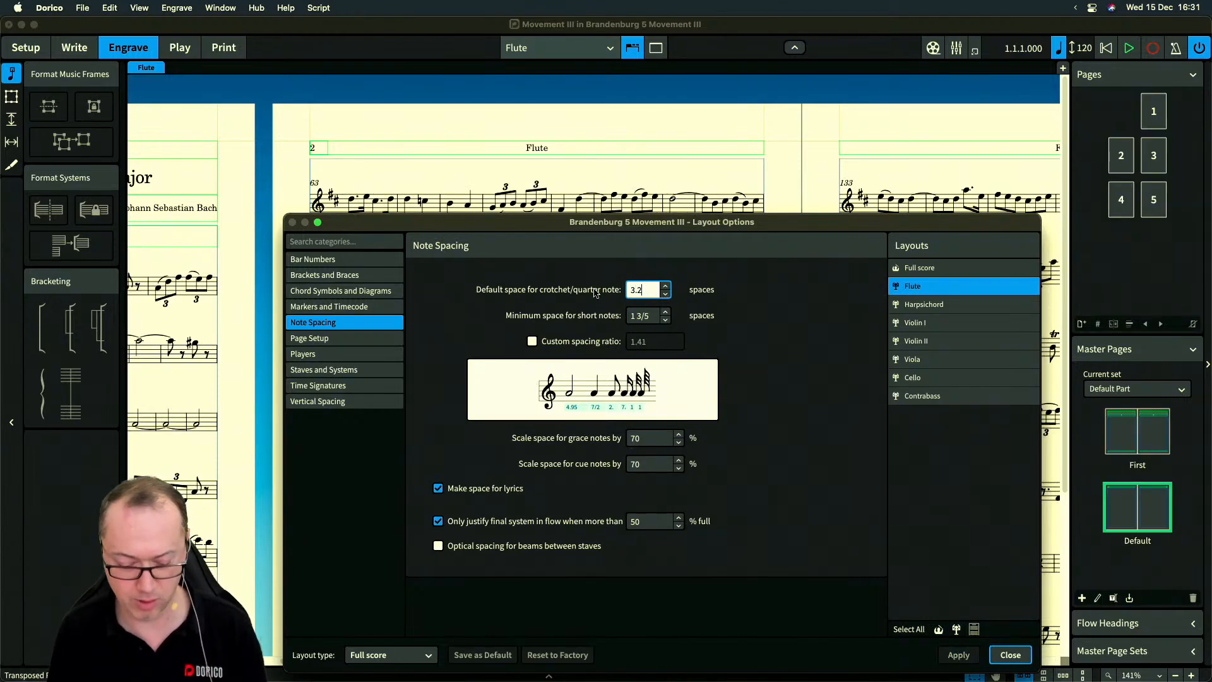
type("5")
key("Tab")
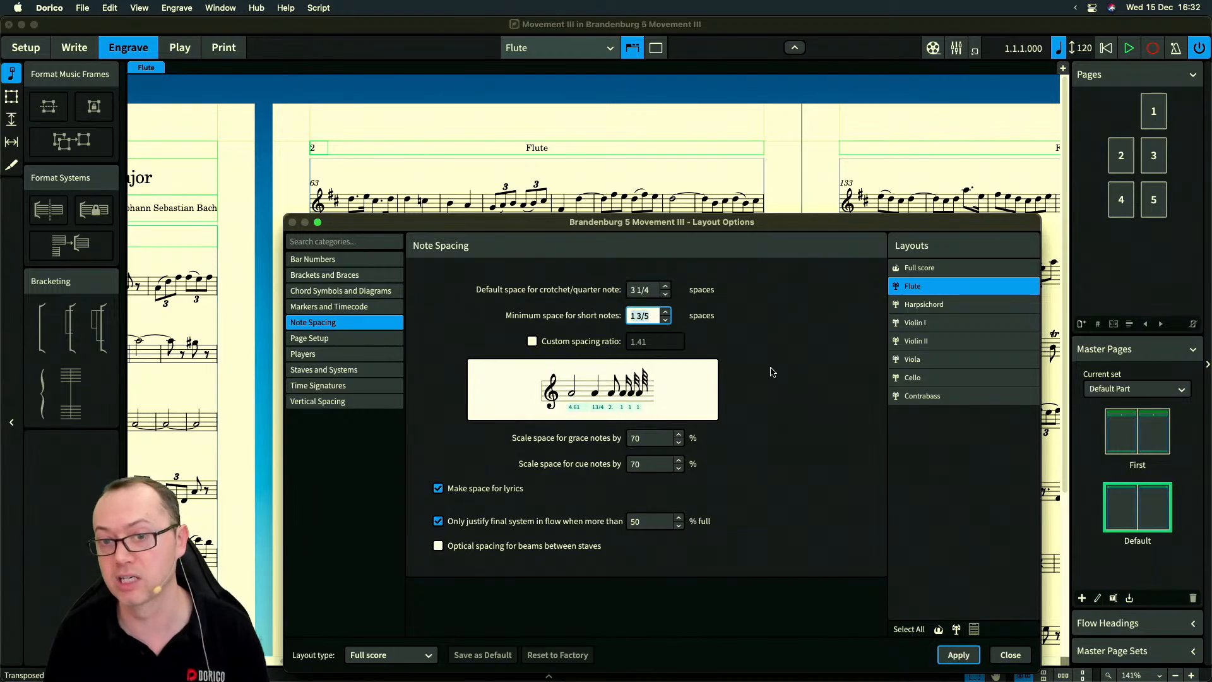
left_click(957, 655)
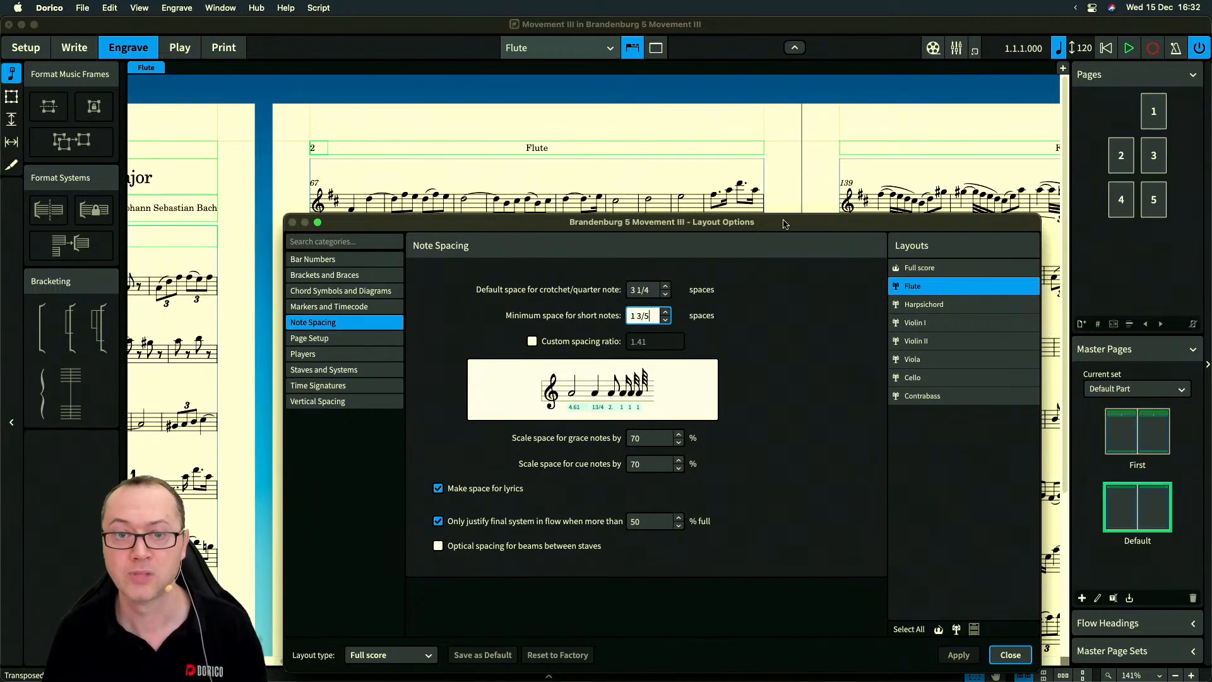
left_click_drag(784, 224, 484, 340)
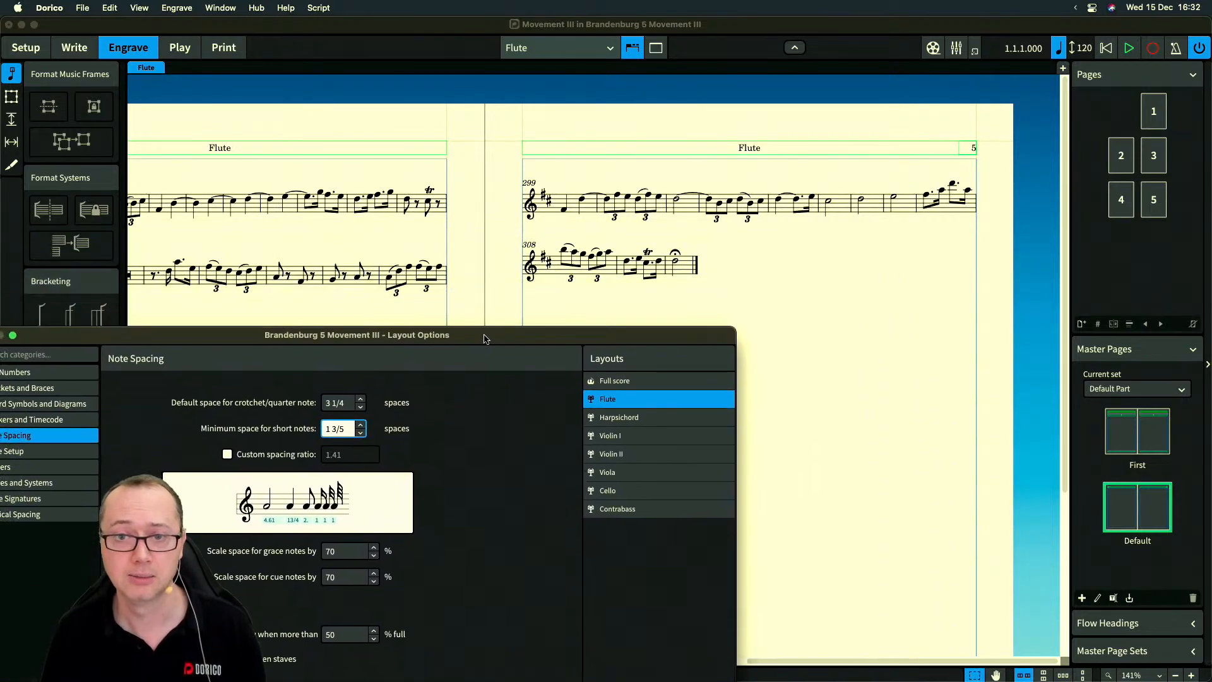
Increase the Flute layout's default crotchet space to 3 1/2 spaces, apply it, and shift the dialog clear of page 5
left_click(361, 399)
left_click_drag(360, 340, 324, 249)
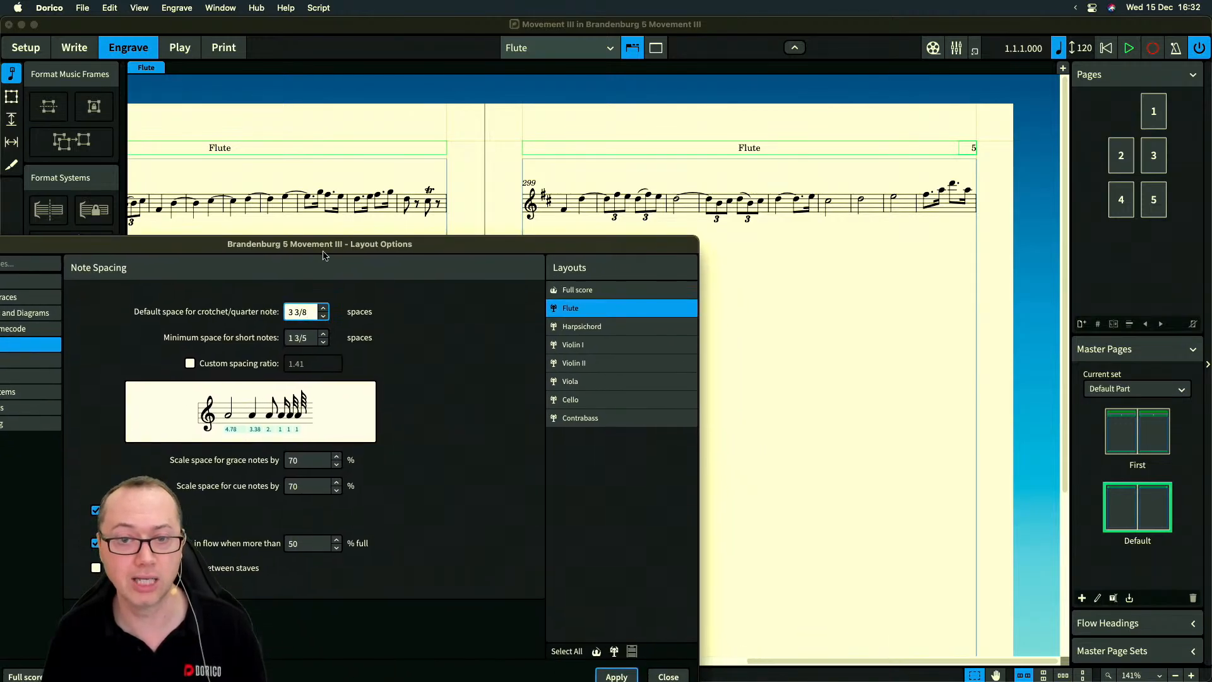
left_click(323, 308)
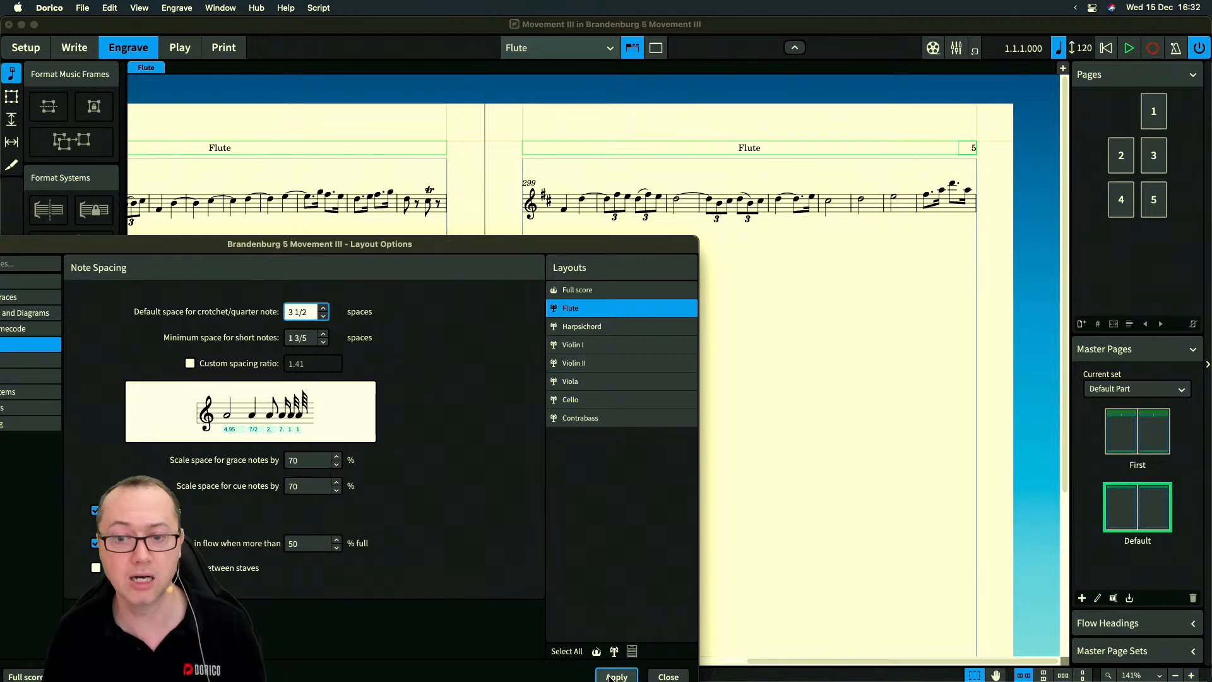
left_click_drag(671, 244, 653, 193)
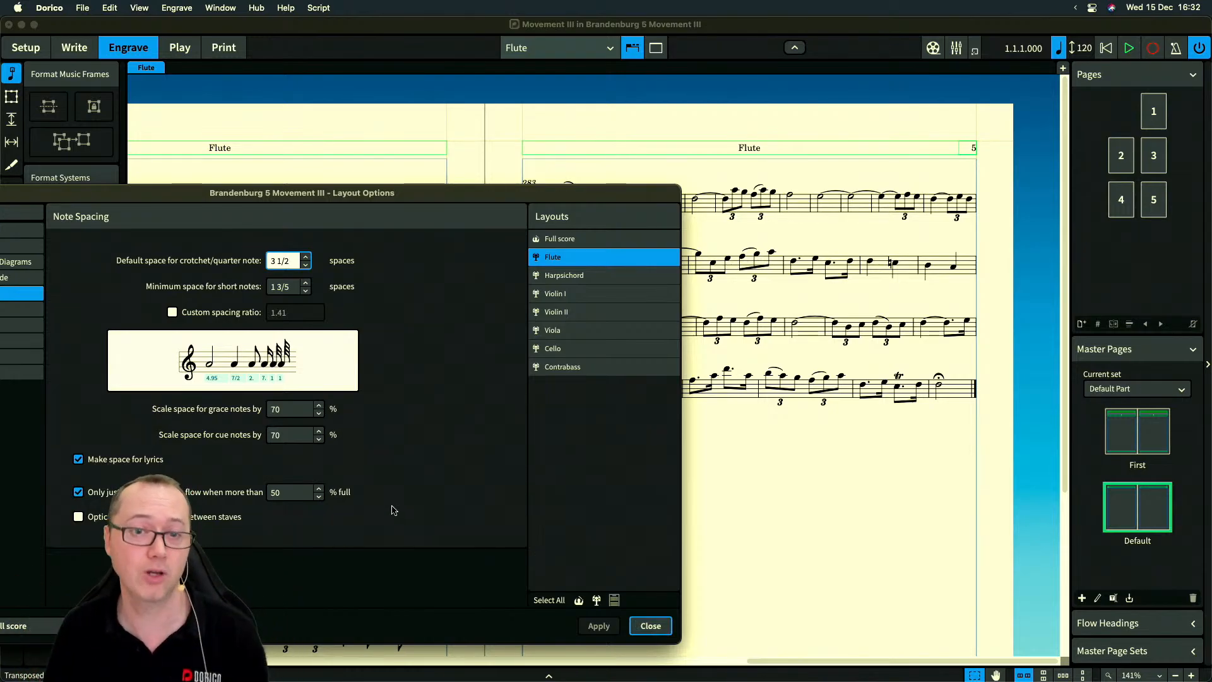
Set the Flute layout's default crotchet space to 4 spaces and apply it
left_click_drag(295, 261, 259, 266)
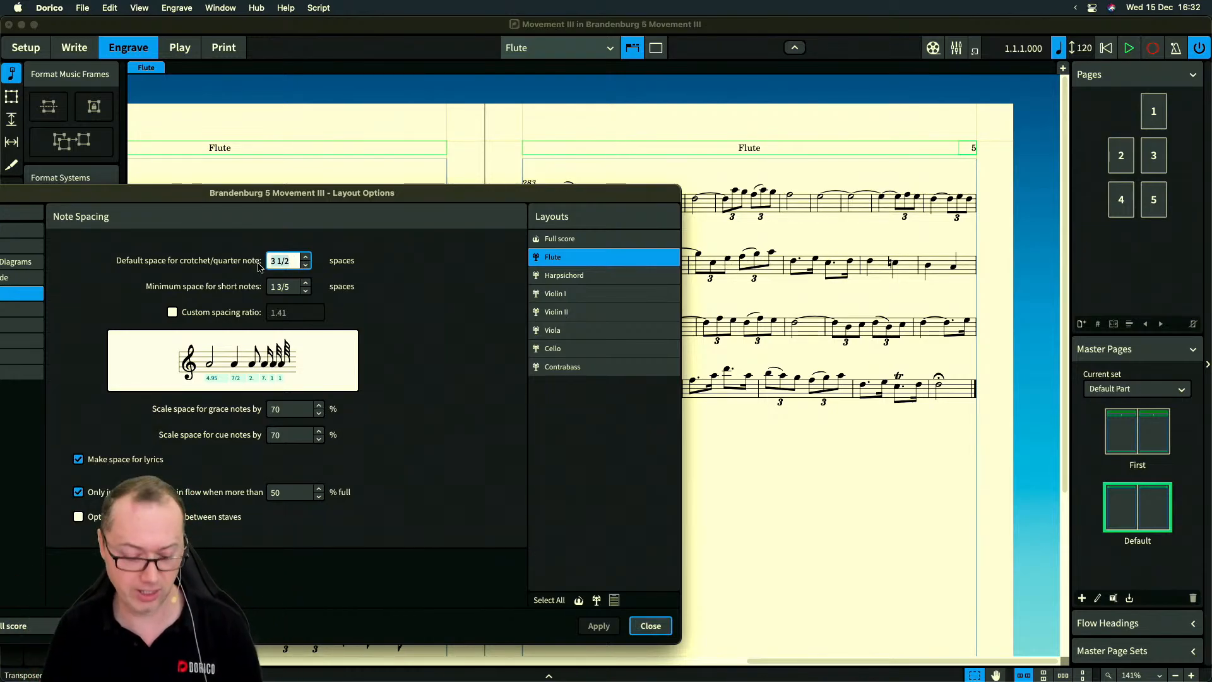
type("4")
key("Tab")
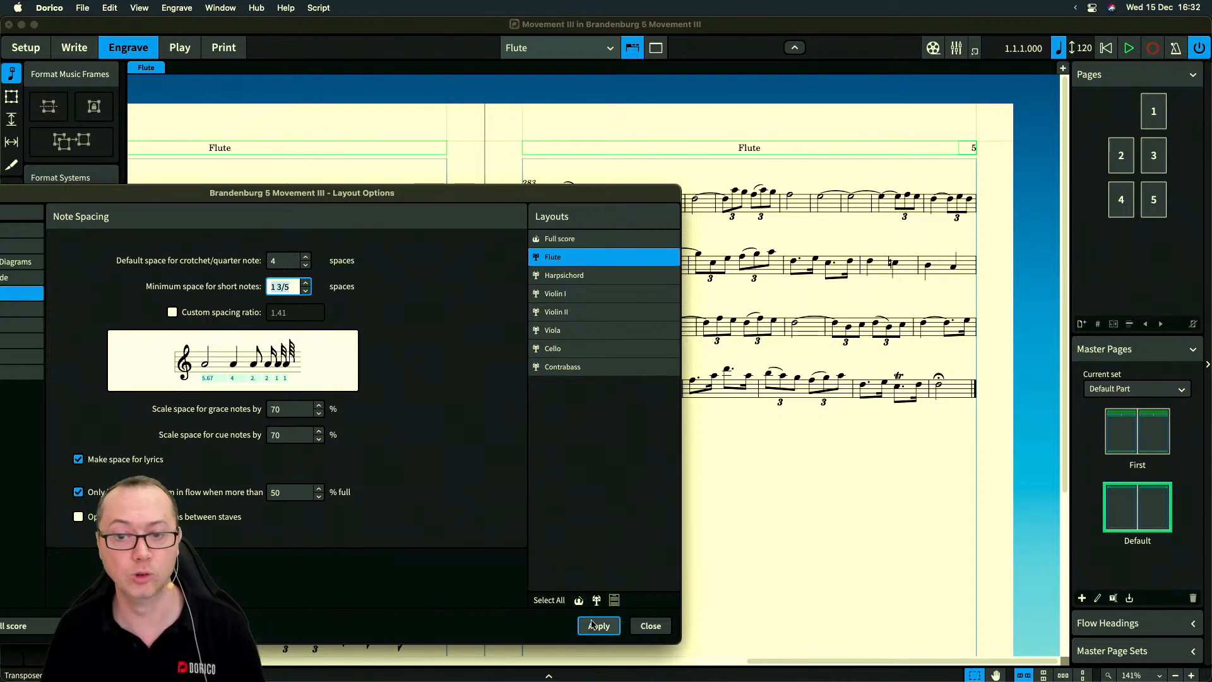
left_click(592, 625)
Apply a default crotchet space of 3 7/8 spaces, close Layout Options, and compare the systems on pages 4 and 5
left_click(306, 265)
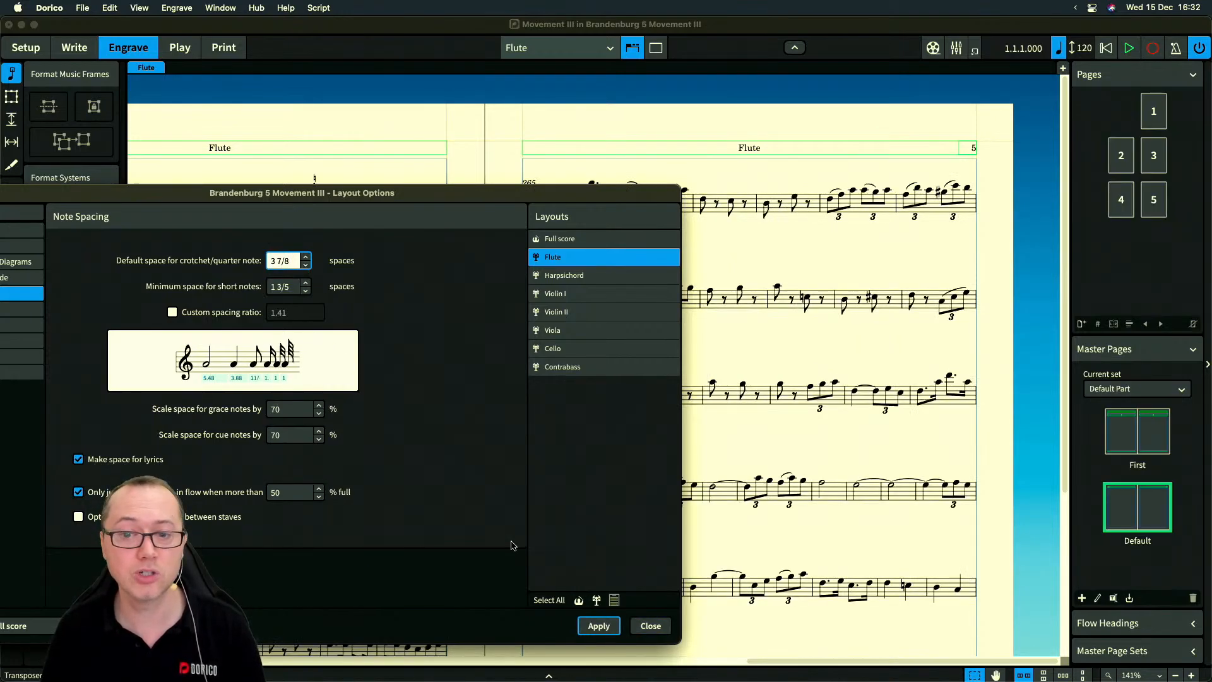
left_click(593, 626)
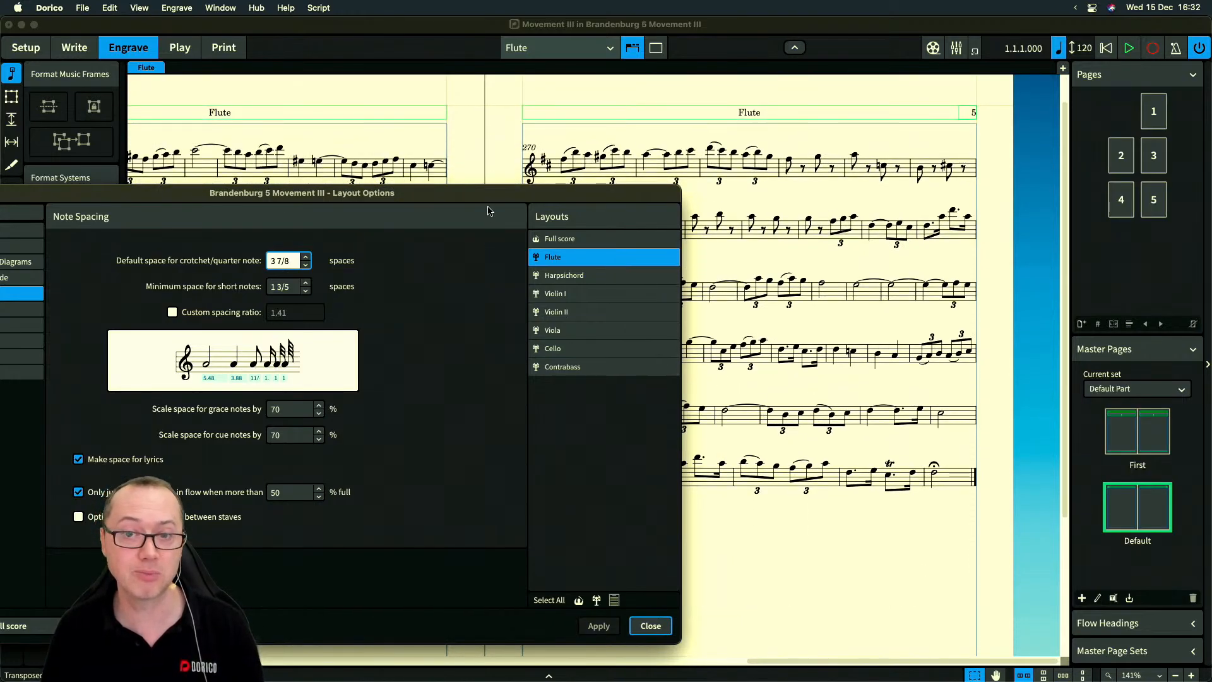
left_click_drag(491, 195, 344, 204)
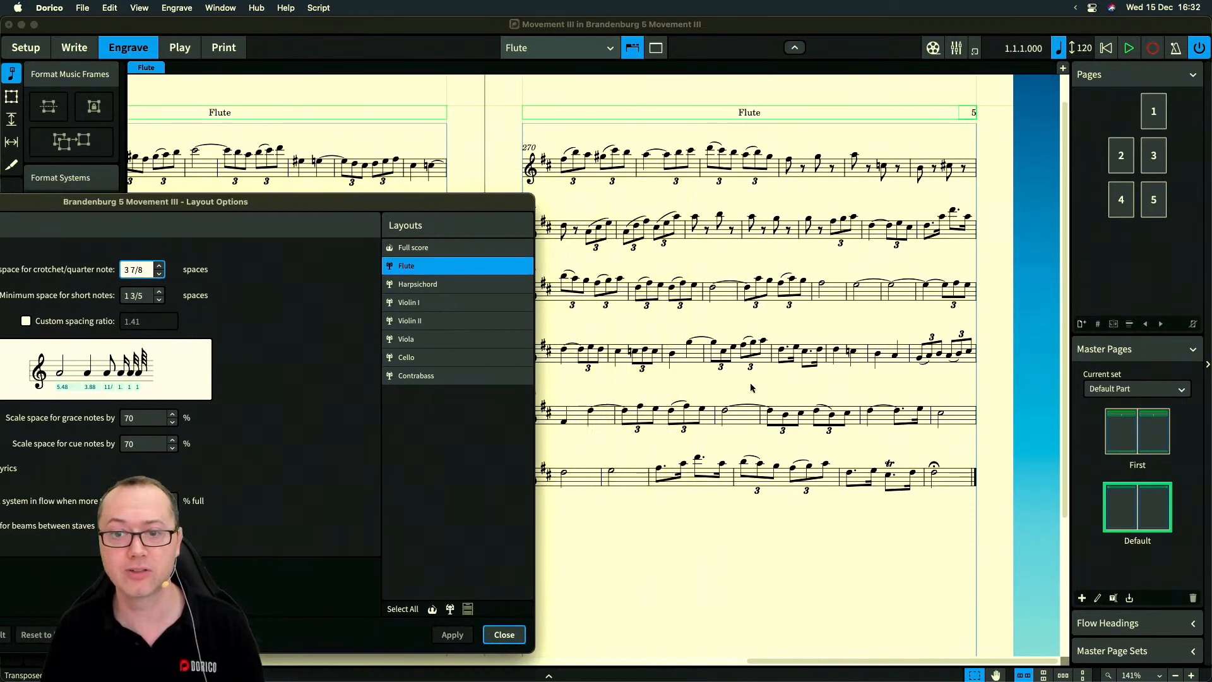
left_click(521, 636)
scroll(622, 536, "down", 4)
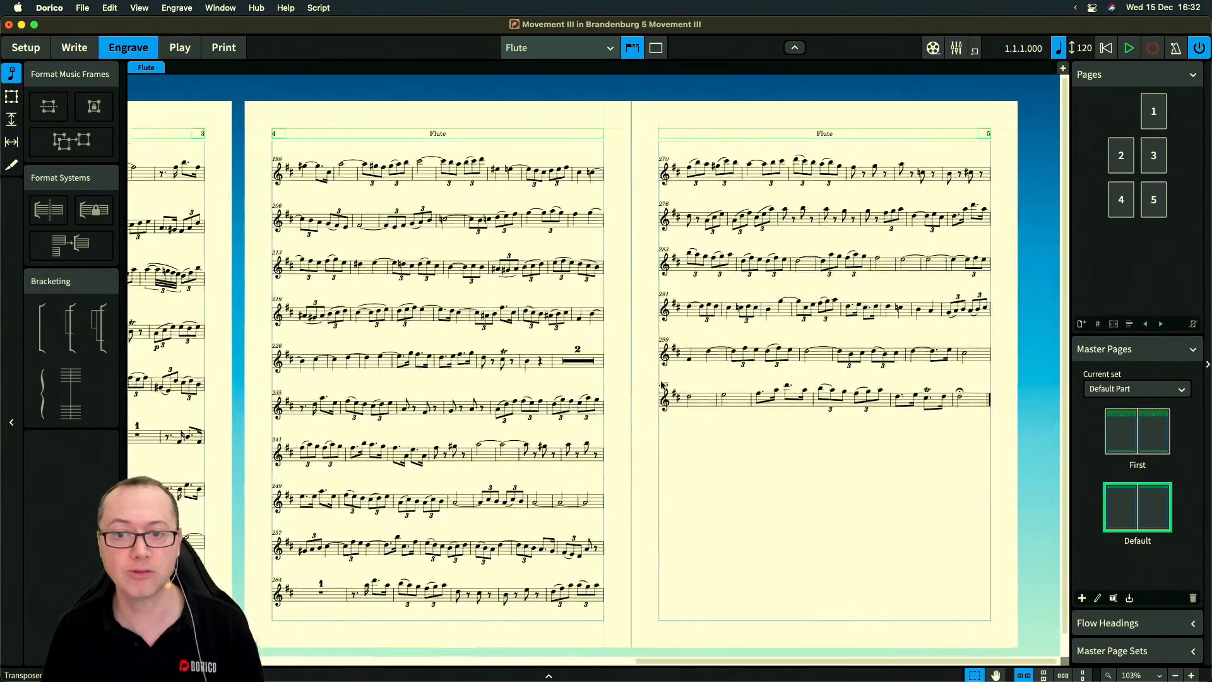
scroll(661, 385, "down", 1)
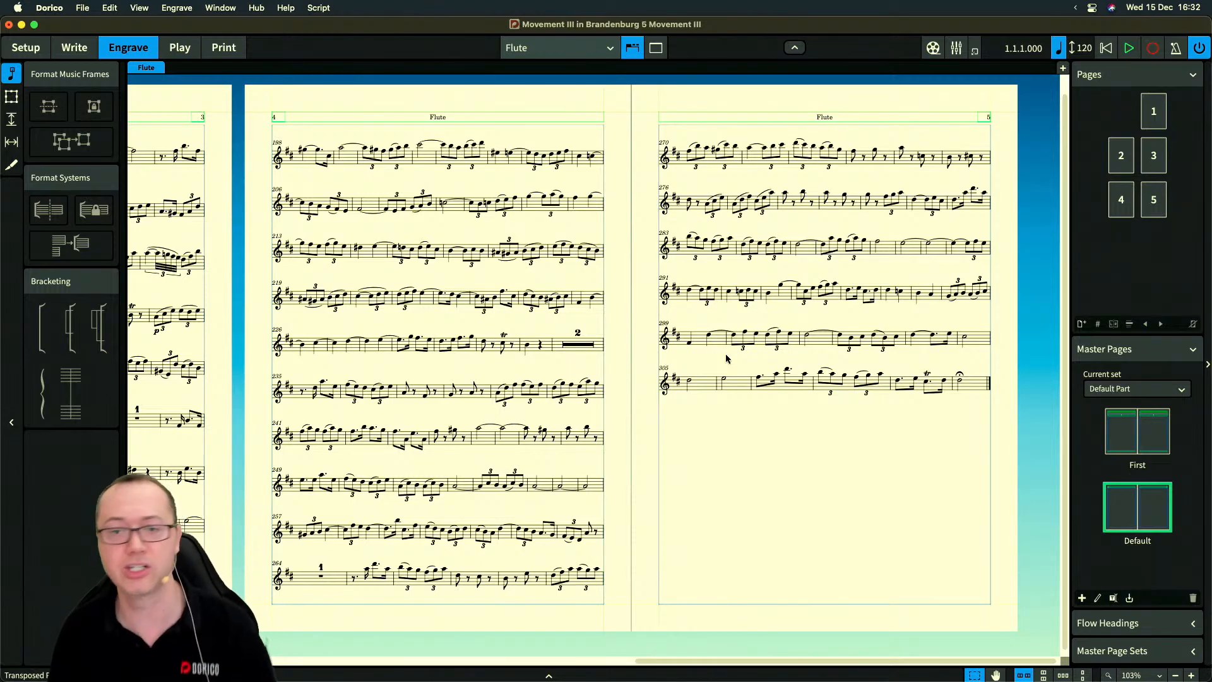
scroll(727, 455, "left", 1)
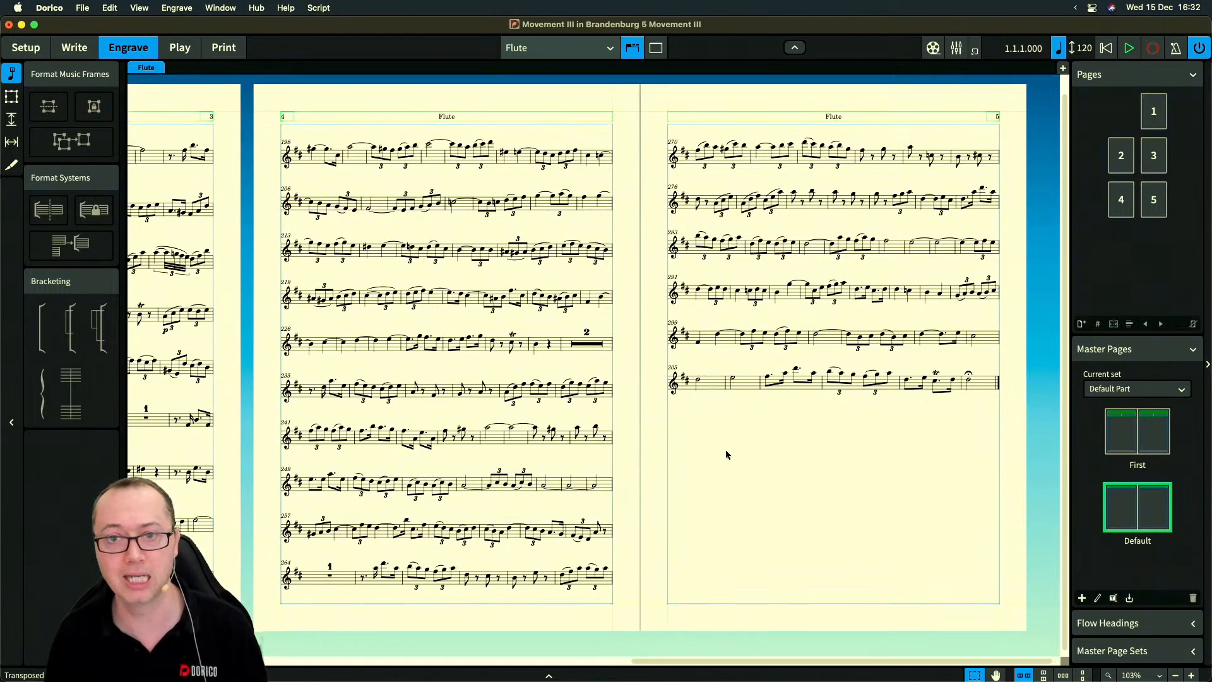
scroll(726, 454, "left", 10)
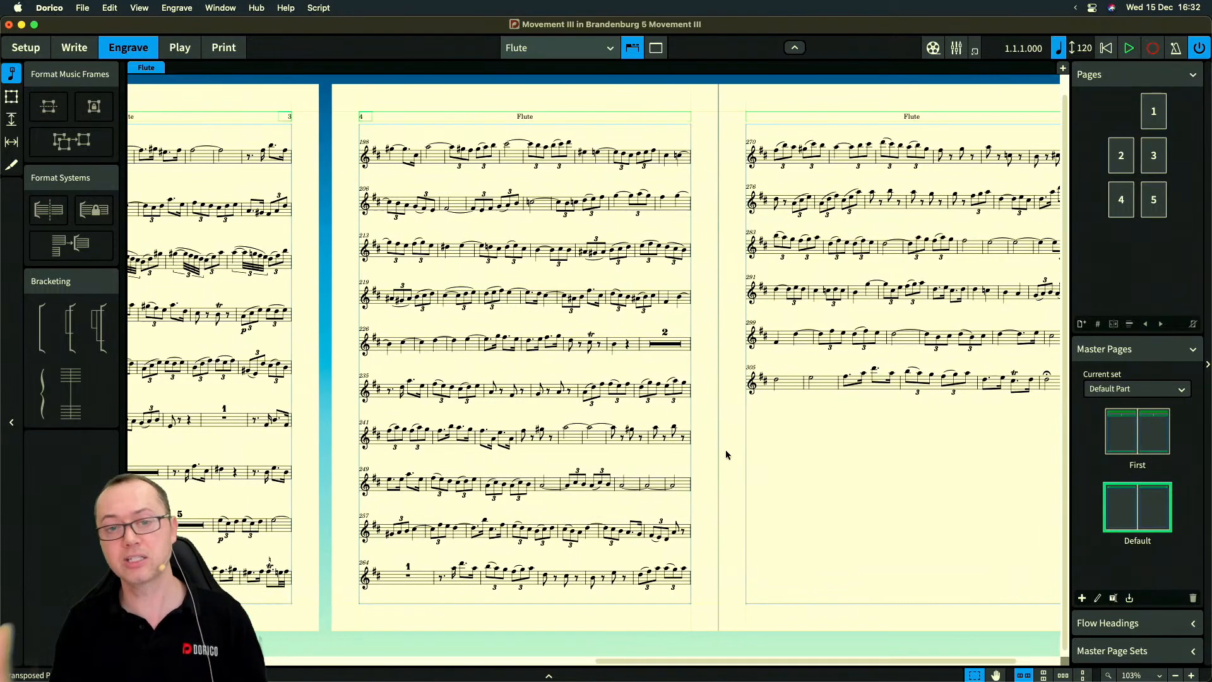
scroll(726, 454, "right", 9)
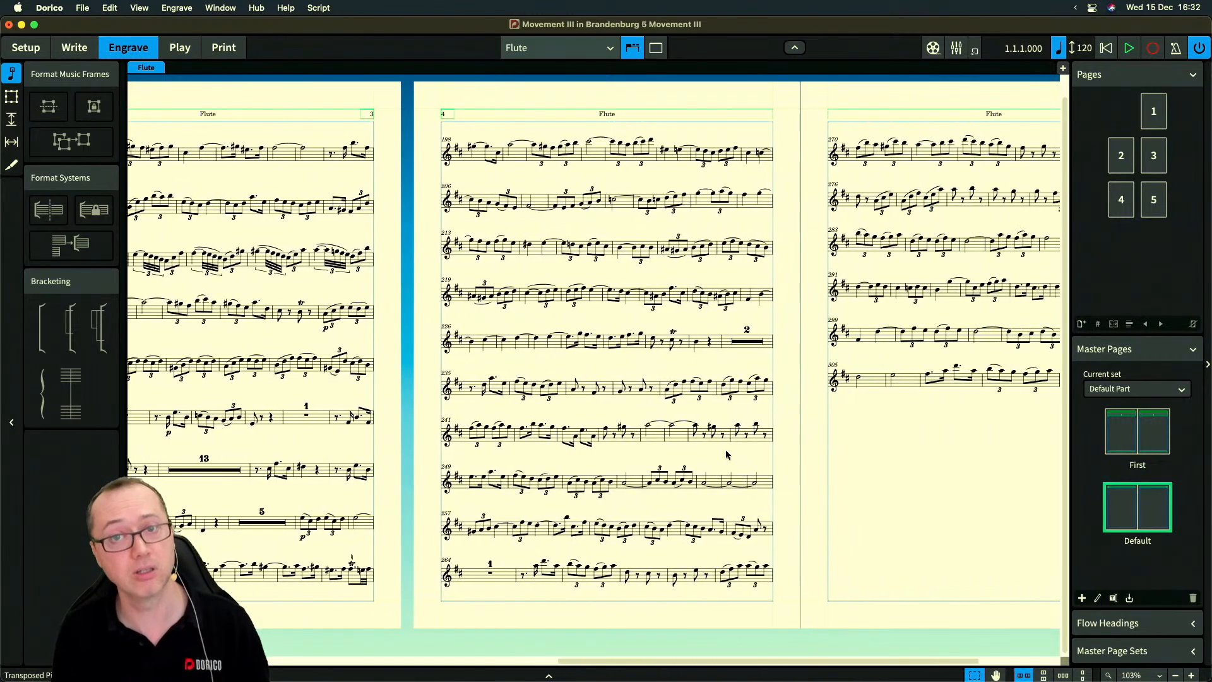
Set the Flute layout's default crotchet space to 4 spaces, apply it, close Layout Options, and inspect the page turn at the end of page 3
key("super+shift+l")
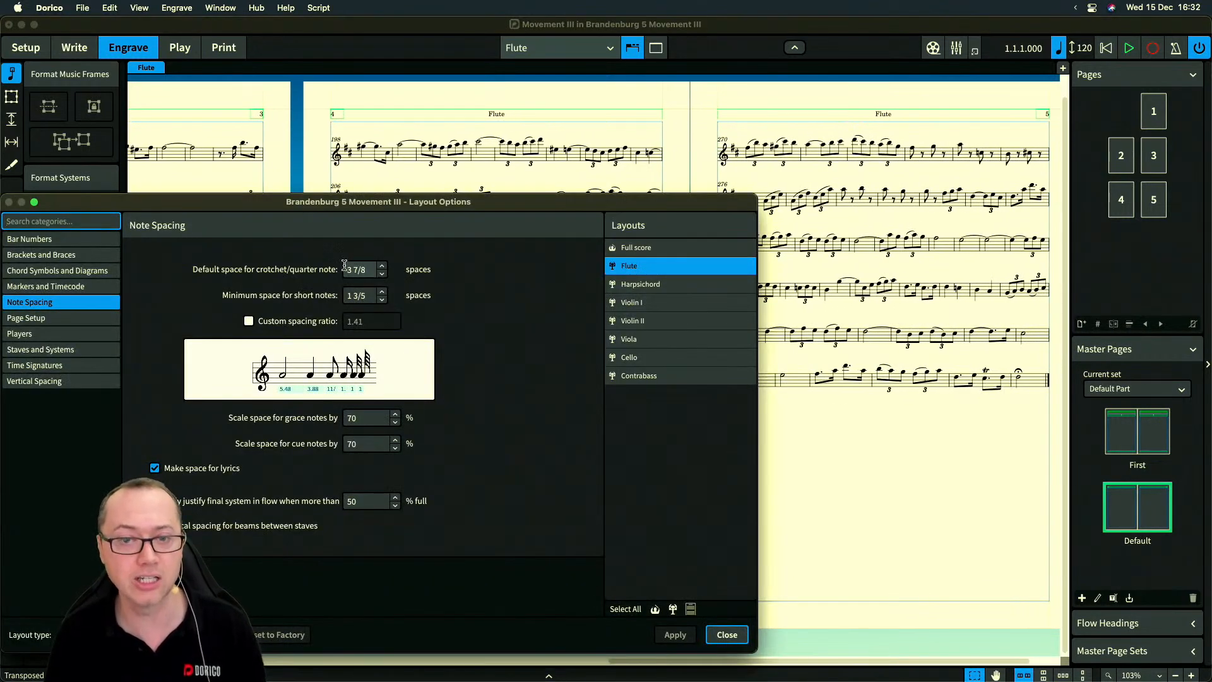
left_click_drag(367, 270, 340, 272)
type("4")
key("Tab")
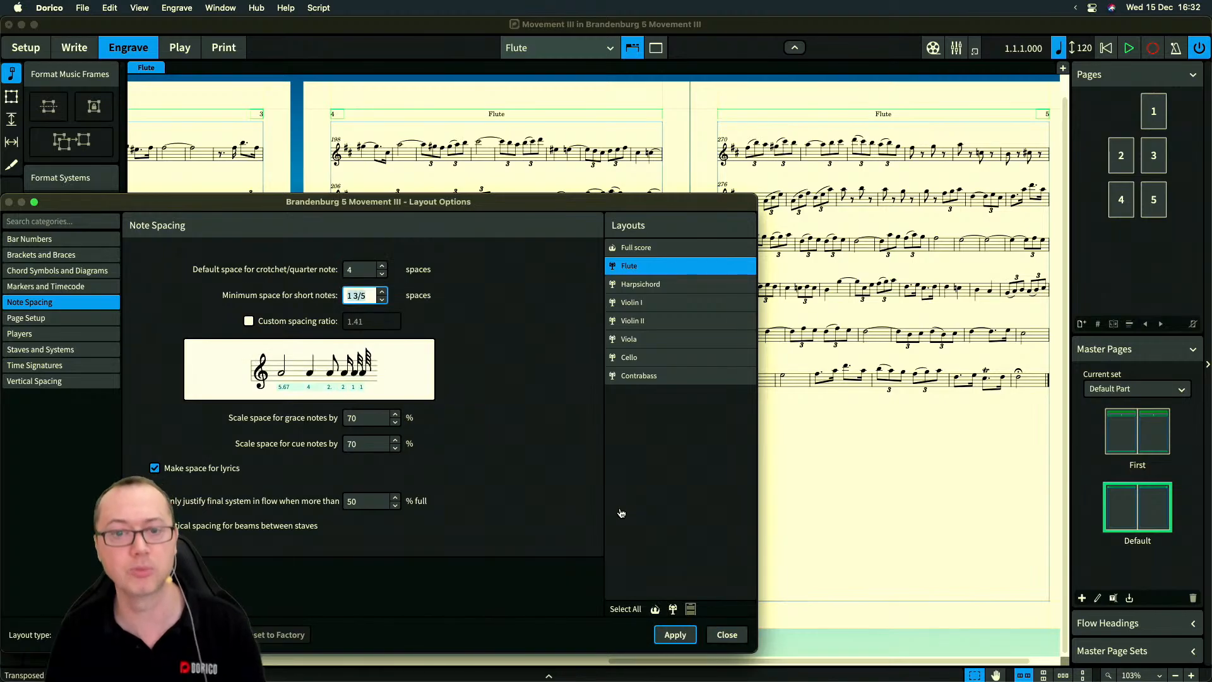
left_click(674, 634)
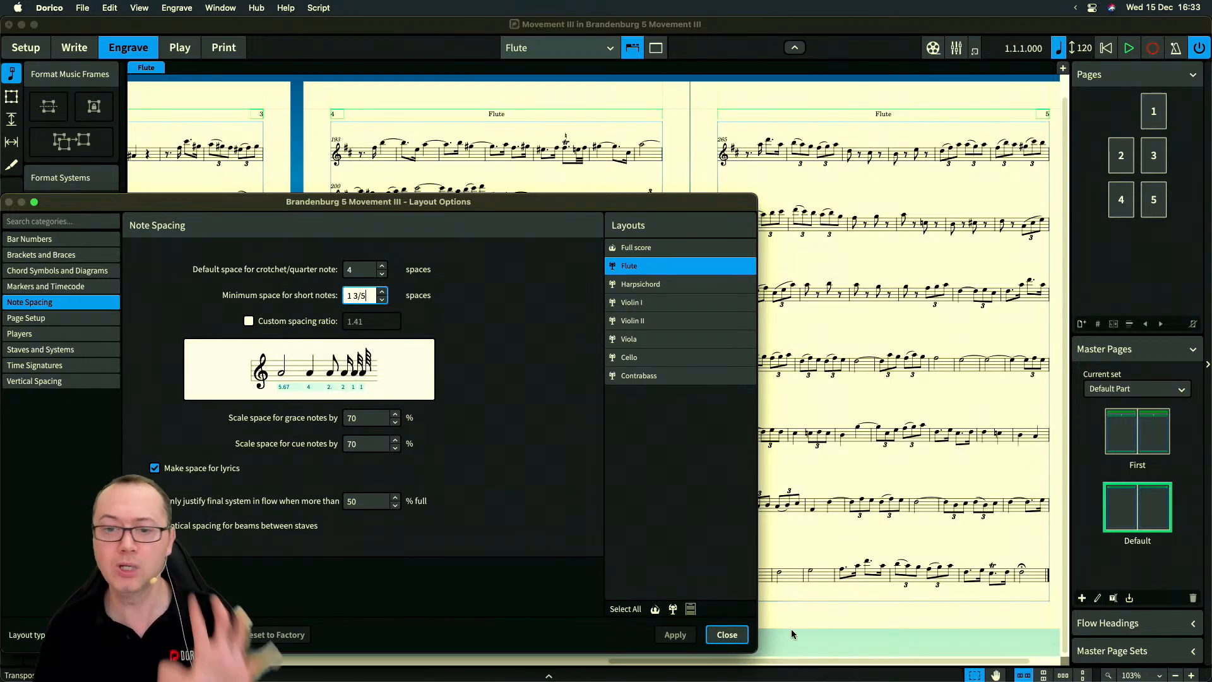
left_click(729, 637)
scroll(646, 503, "left", 15)
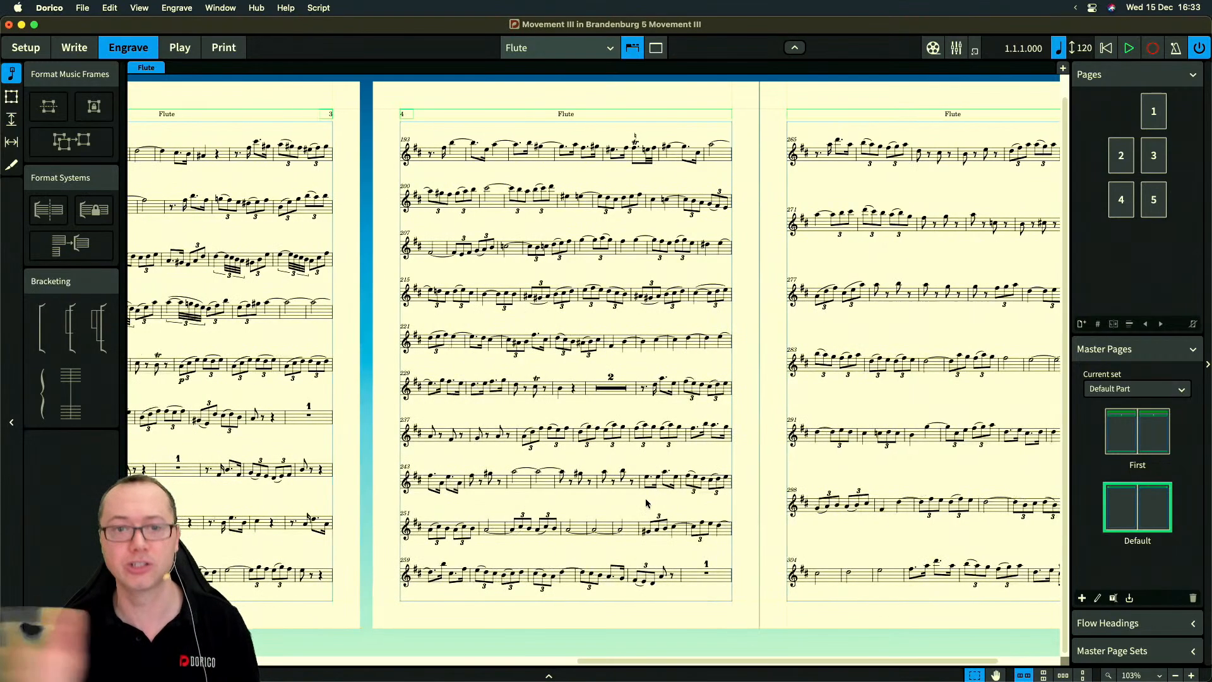
scroll(499, 529, "right", 15)
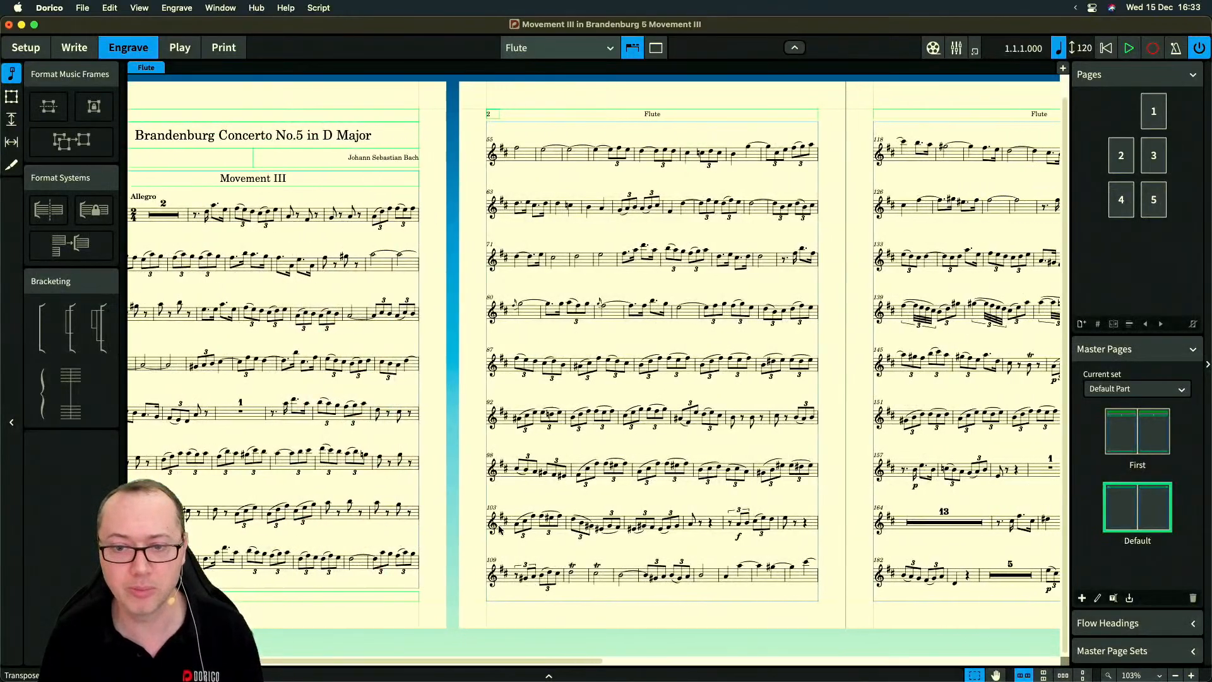
scroll(731, 482, "up", 5)
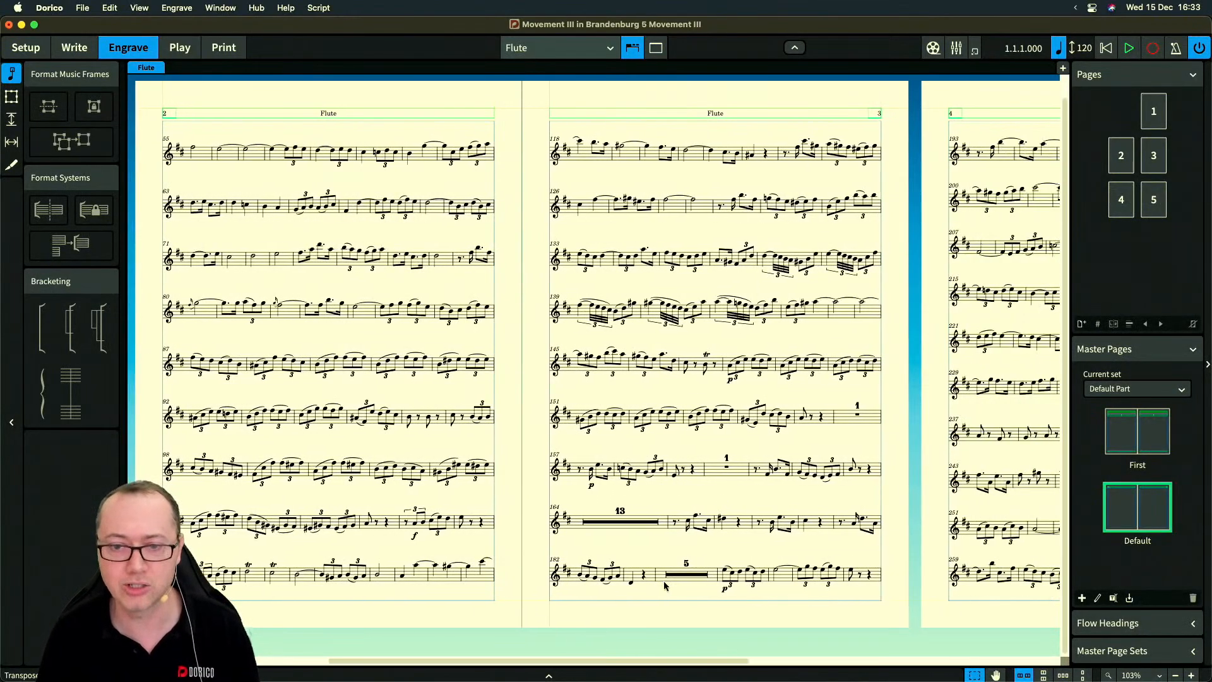
scroll(584, 534, "down", 3)
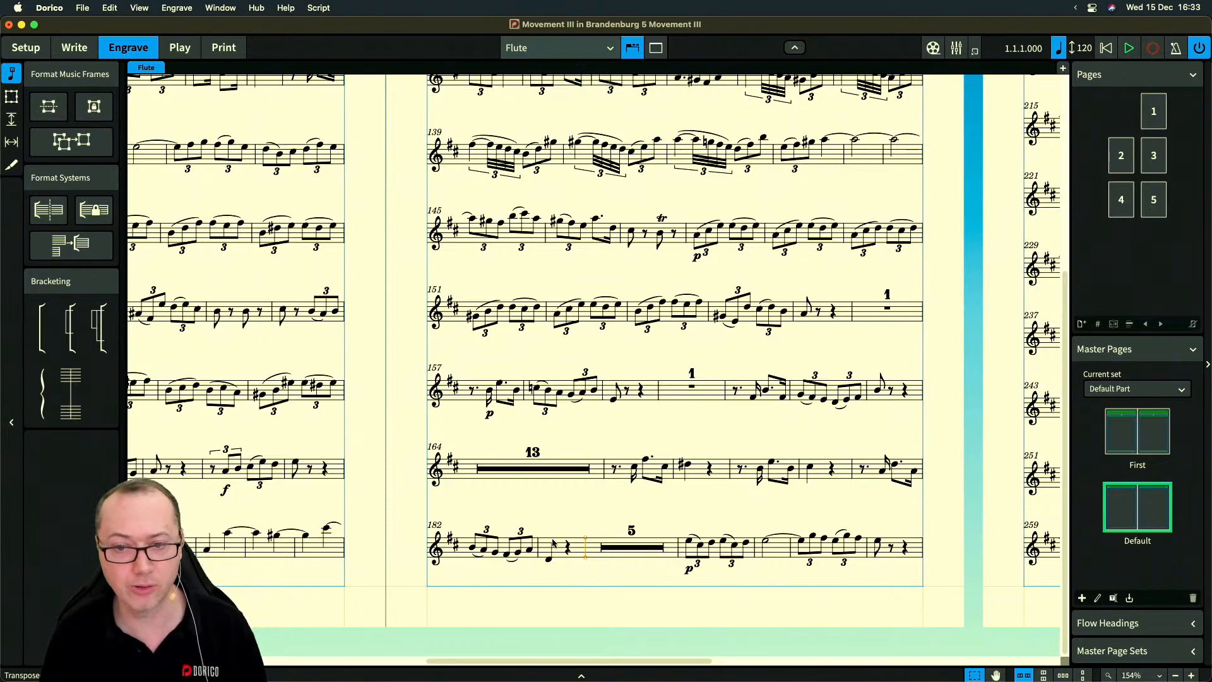
Reduce the Flute layout's default crotchet space to 3 1/2 spaces, apply it, close Layout Options, and view page 3 in full
key("super+shift+l")
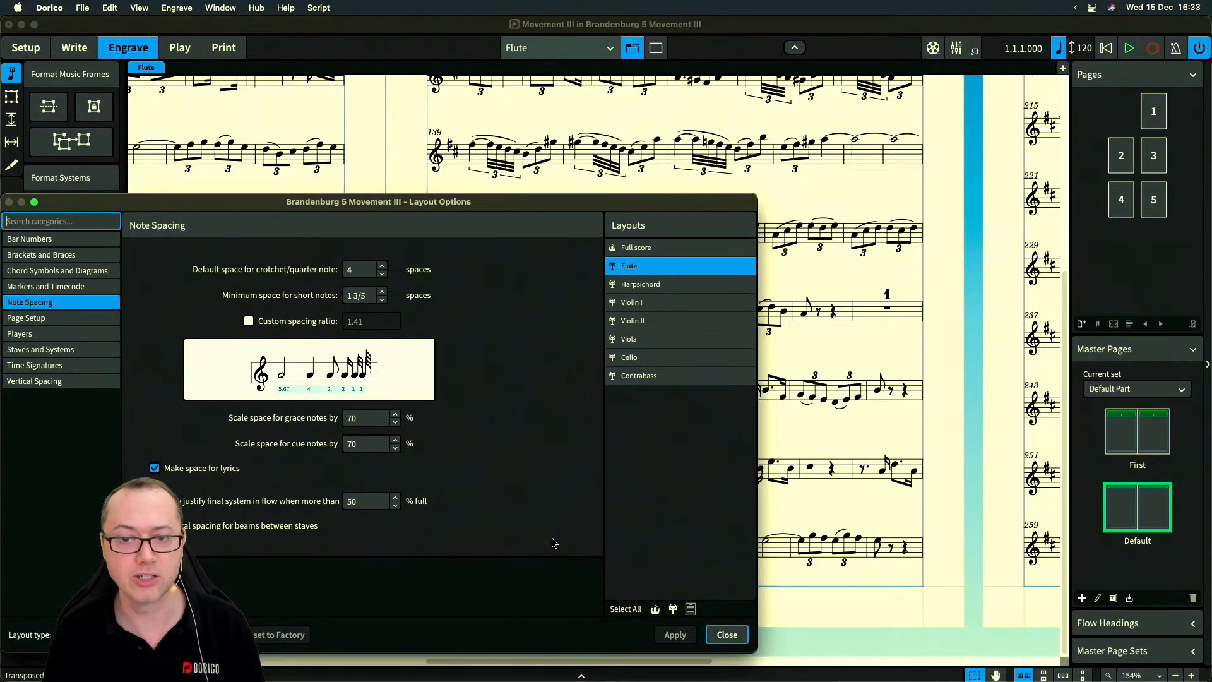
left_click(383, 275)
left_click(382, 274)
left_click(382, 275)
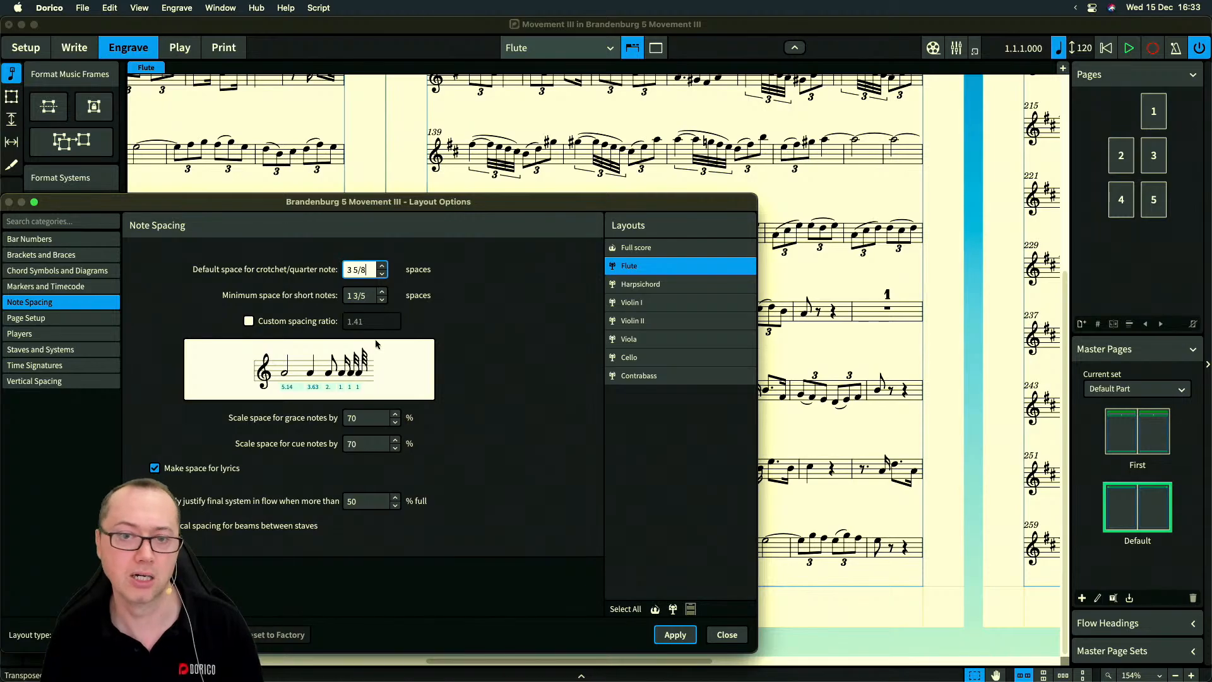
left_click(382, 275)
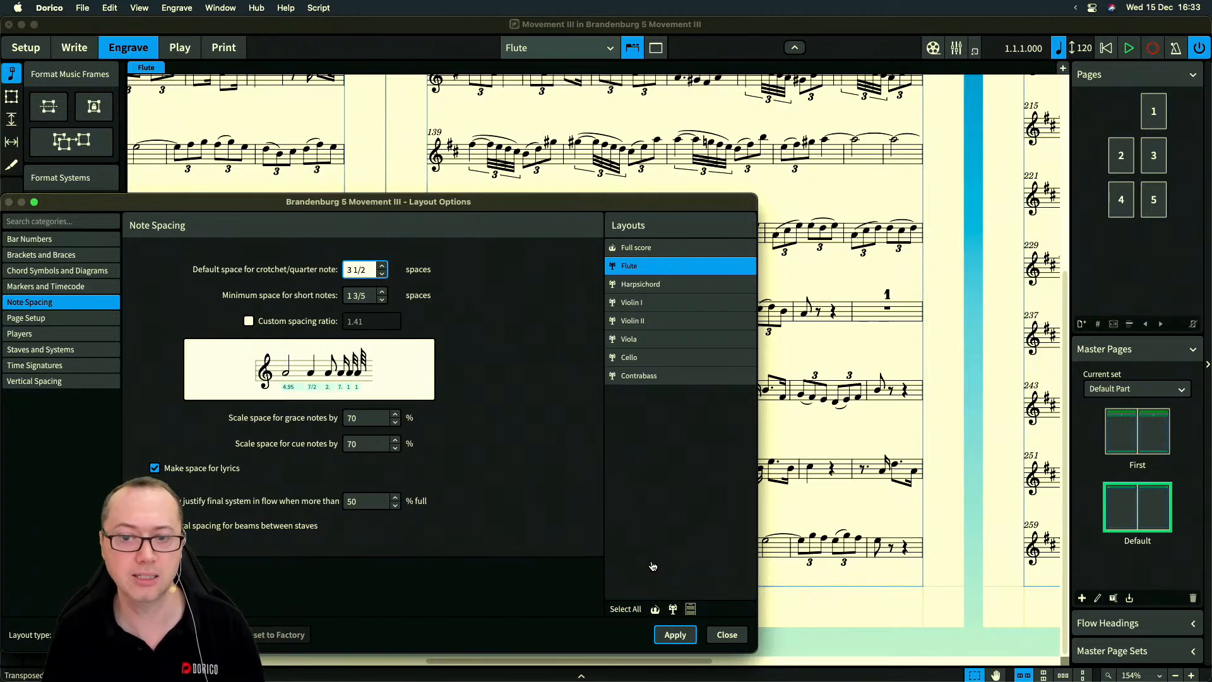
left_click(674, 634)
left_click(727, 634)
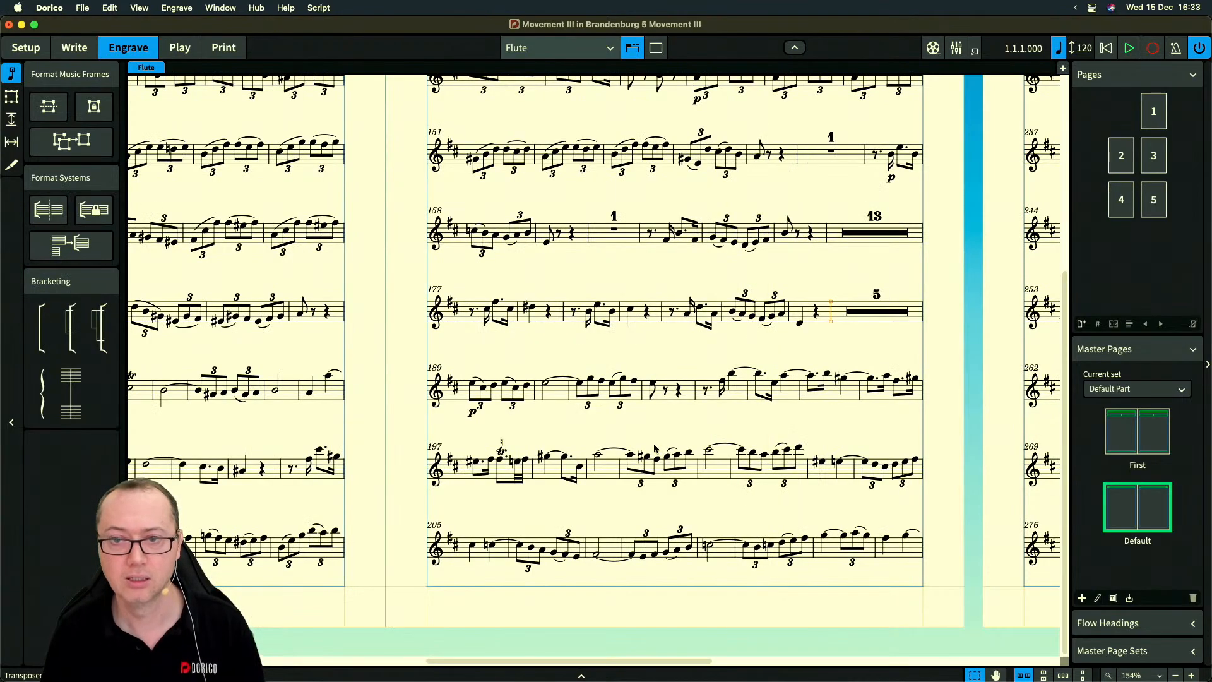
key("x")
key("x")
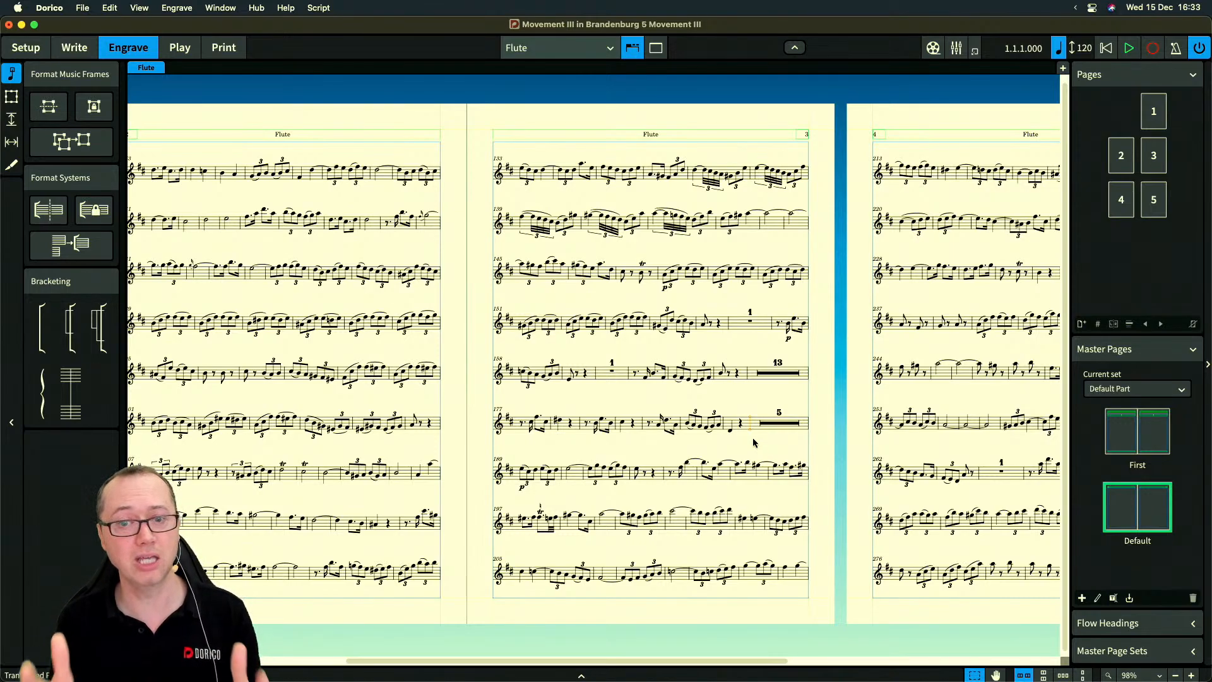
Restore the Flute layout's default crotchet space to 4 spaces, apply it and close Layout Options
key("super+shift+l")
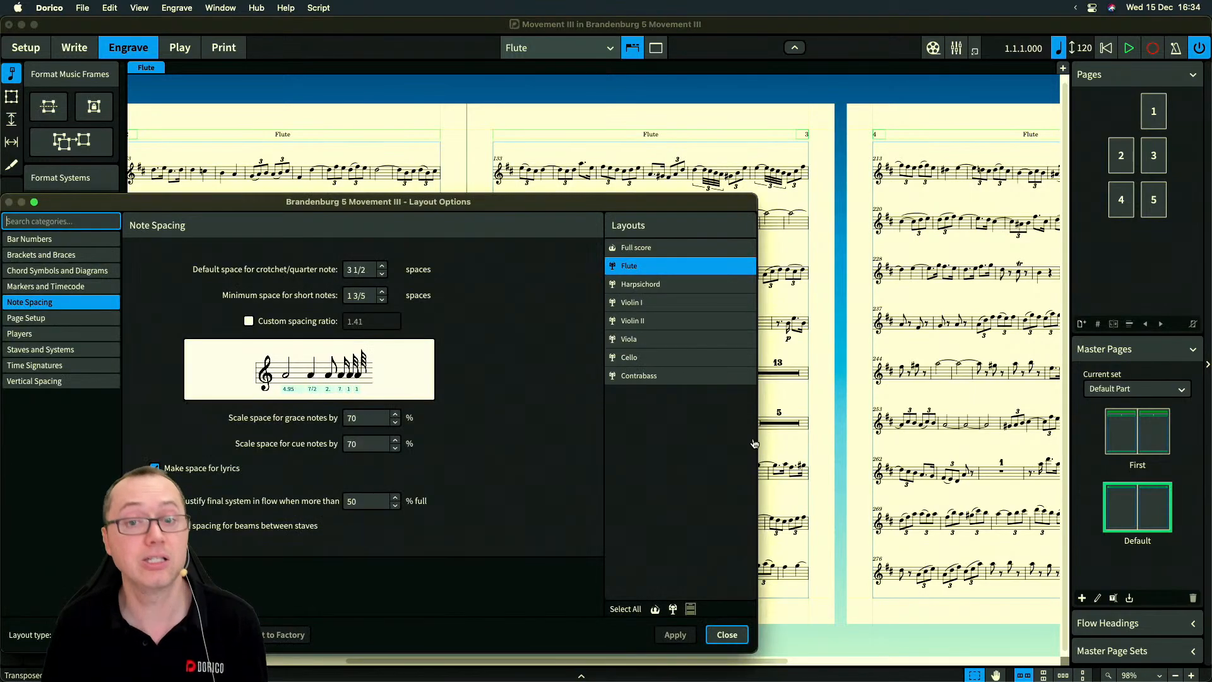
triple_click(363, 272)
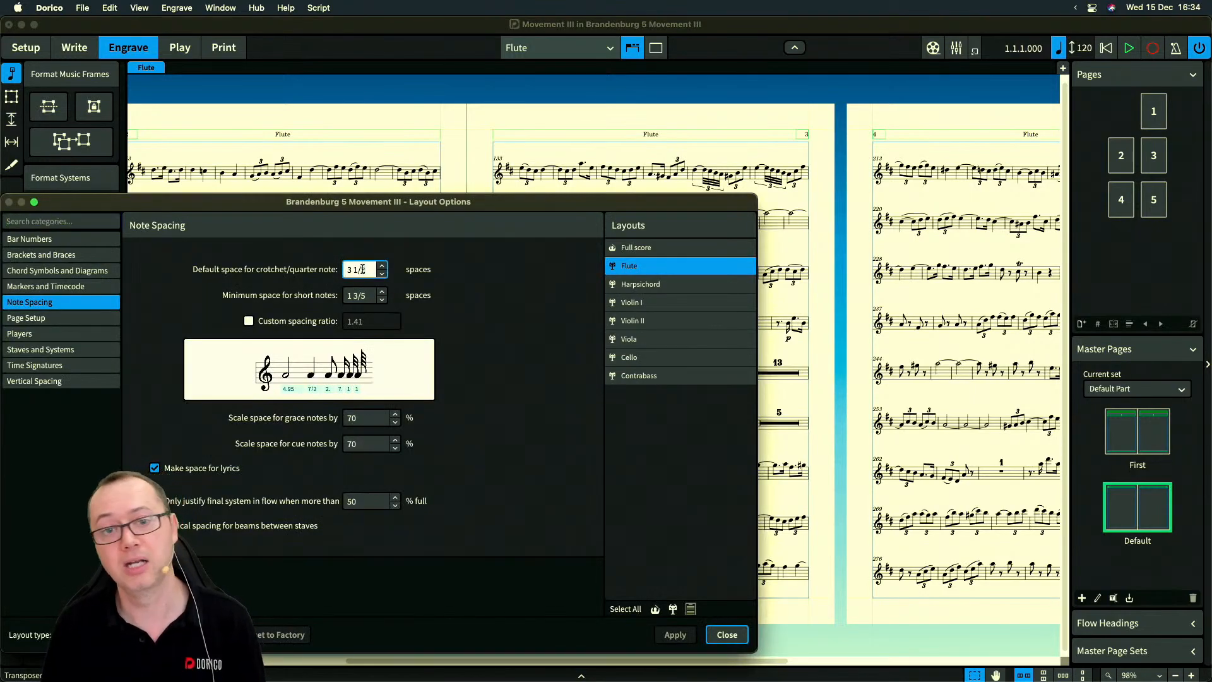
type("4")
key("Tab")
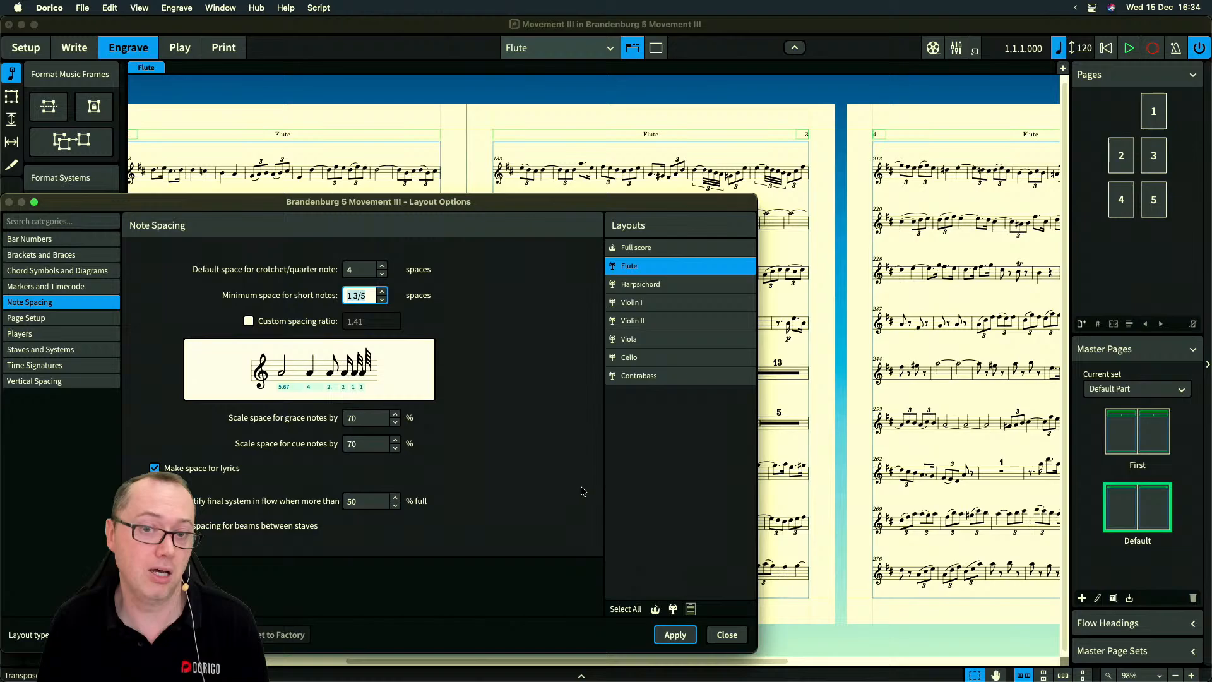
left_click(671, 635)
left_click(720, 635)
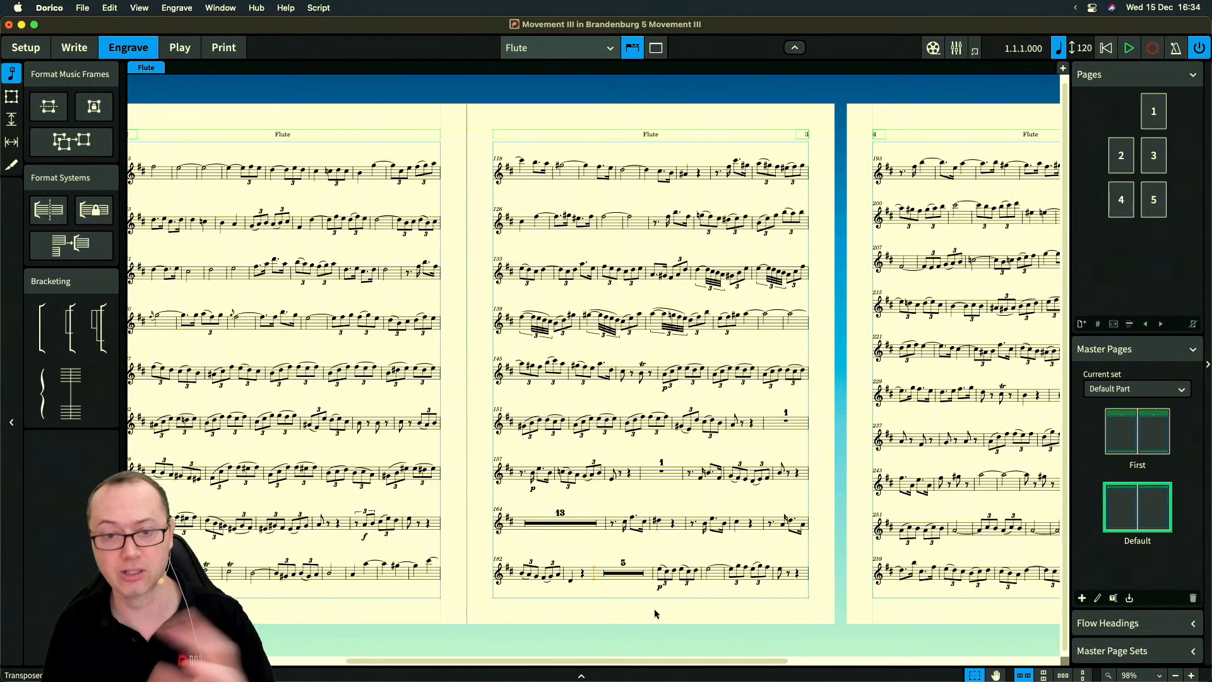
Insert a system break at bar 189, straight after the five-bar rest on page 3, and compare the casting off across pages 3 to 5
key("z")
key("z")
key("z")
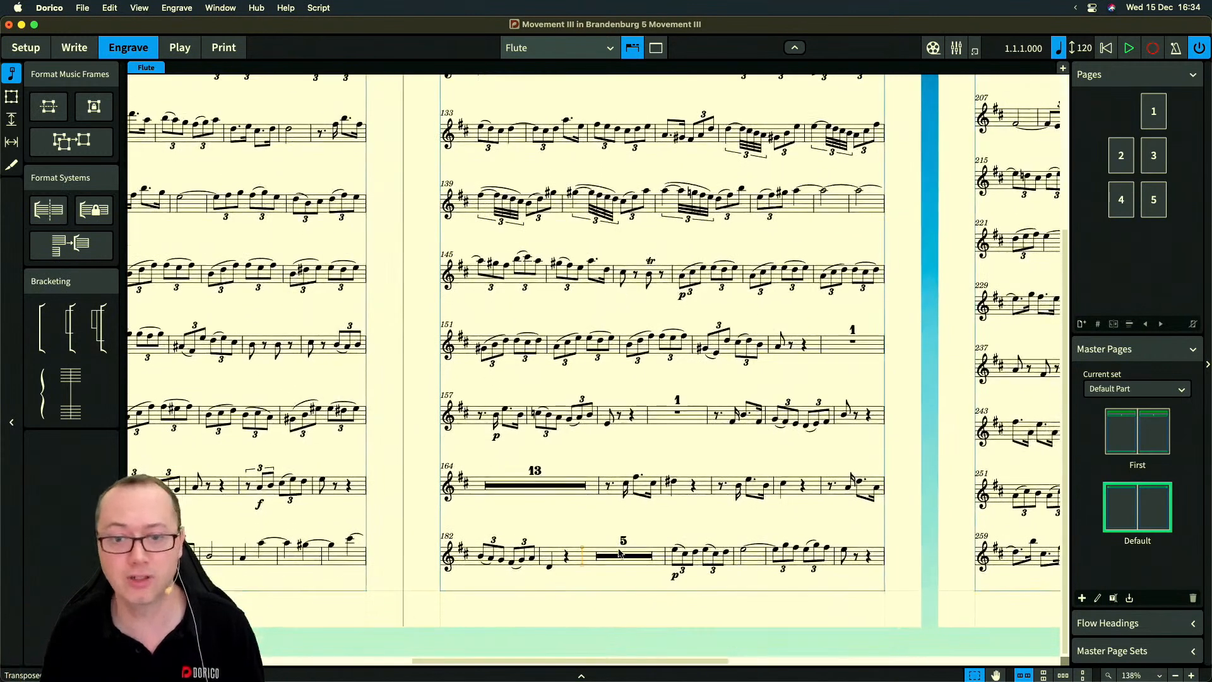
key("shift+f")
left_click(584, 568)
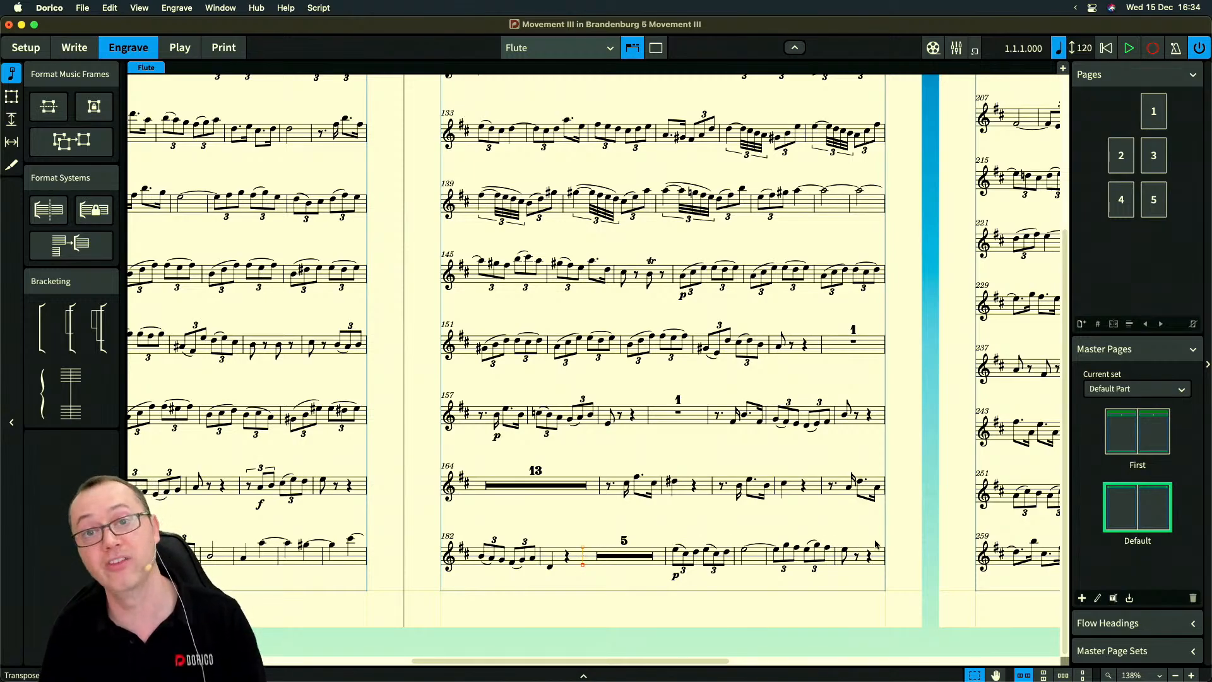
left_click(667, 562)
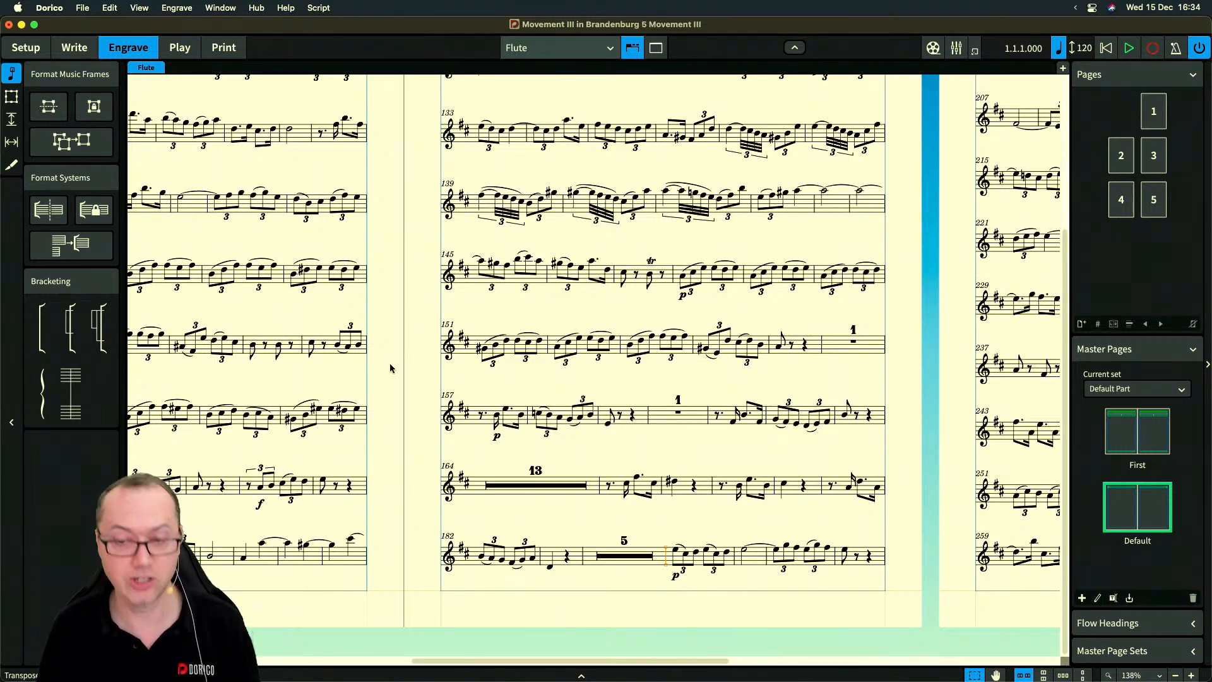
key("shift+s")
scroll(630, 361, "down", 4)
scroll(406, 560, "left", 3)
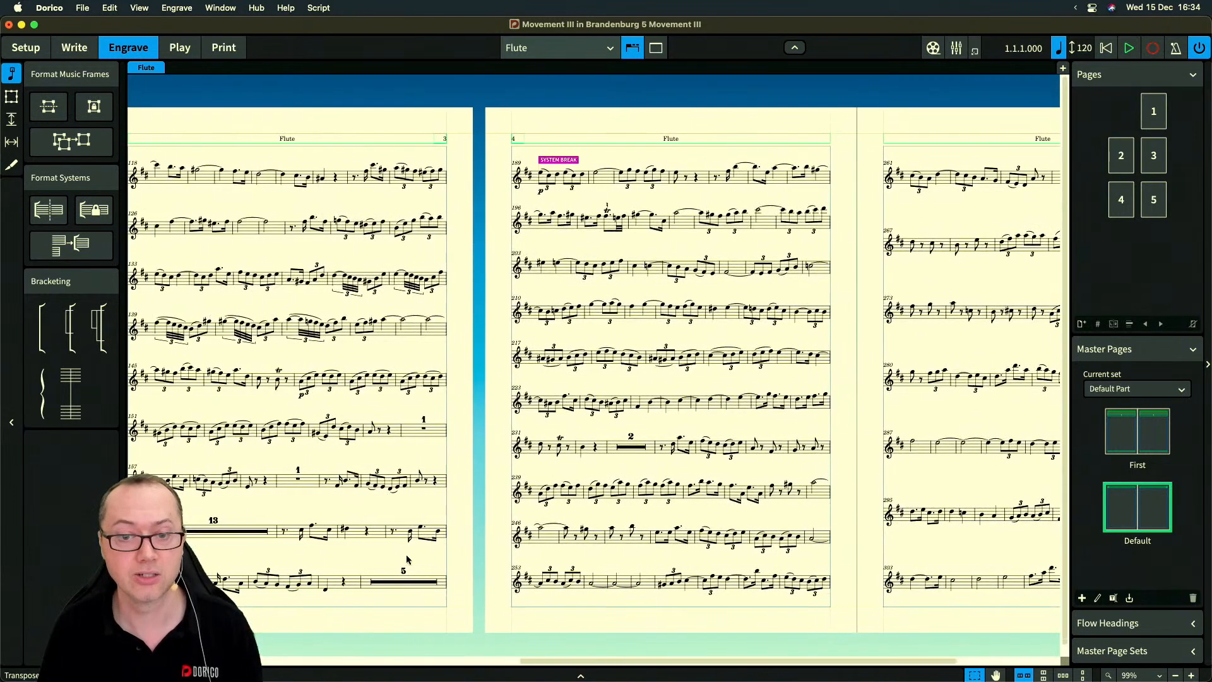
scroll(406, 559, "left", 2)
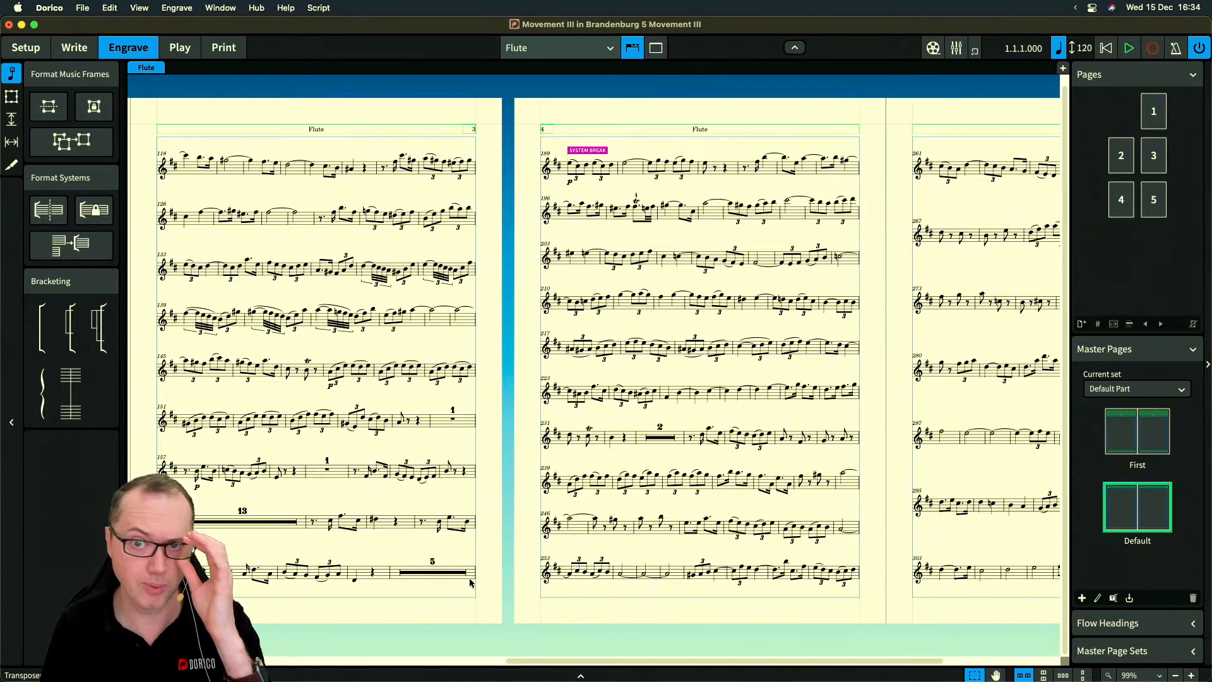
scroll(584, 162, "right", 5)
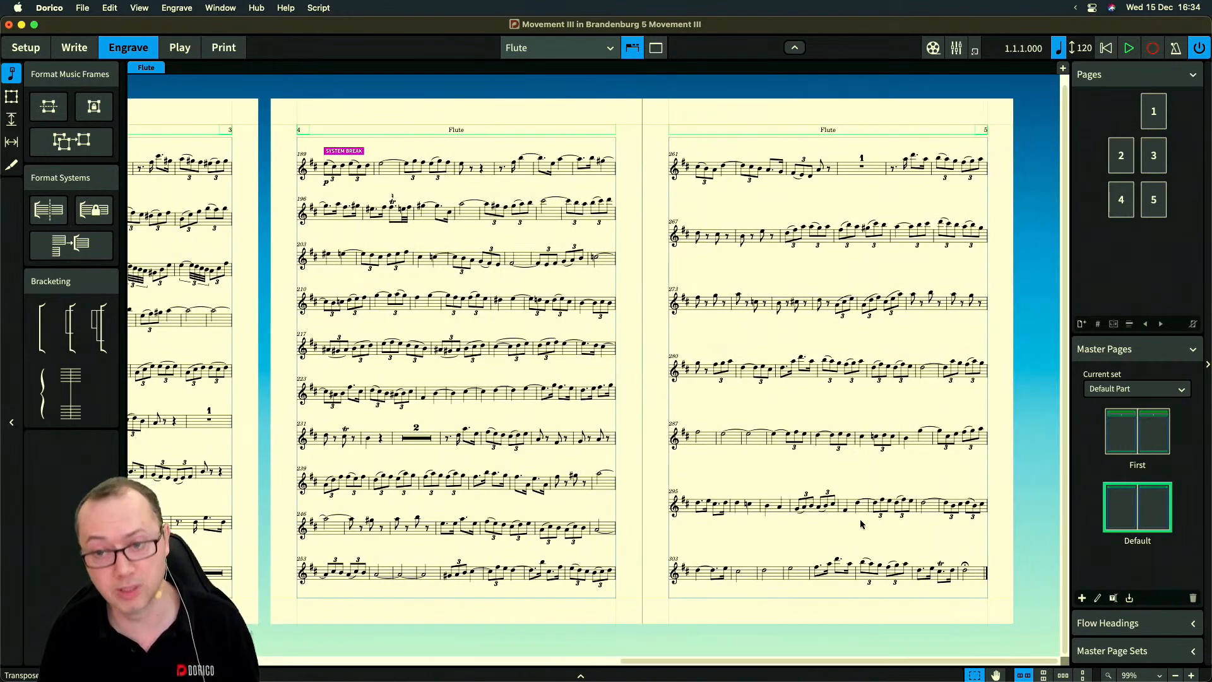
scroll(710, 192, "left", 2)
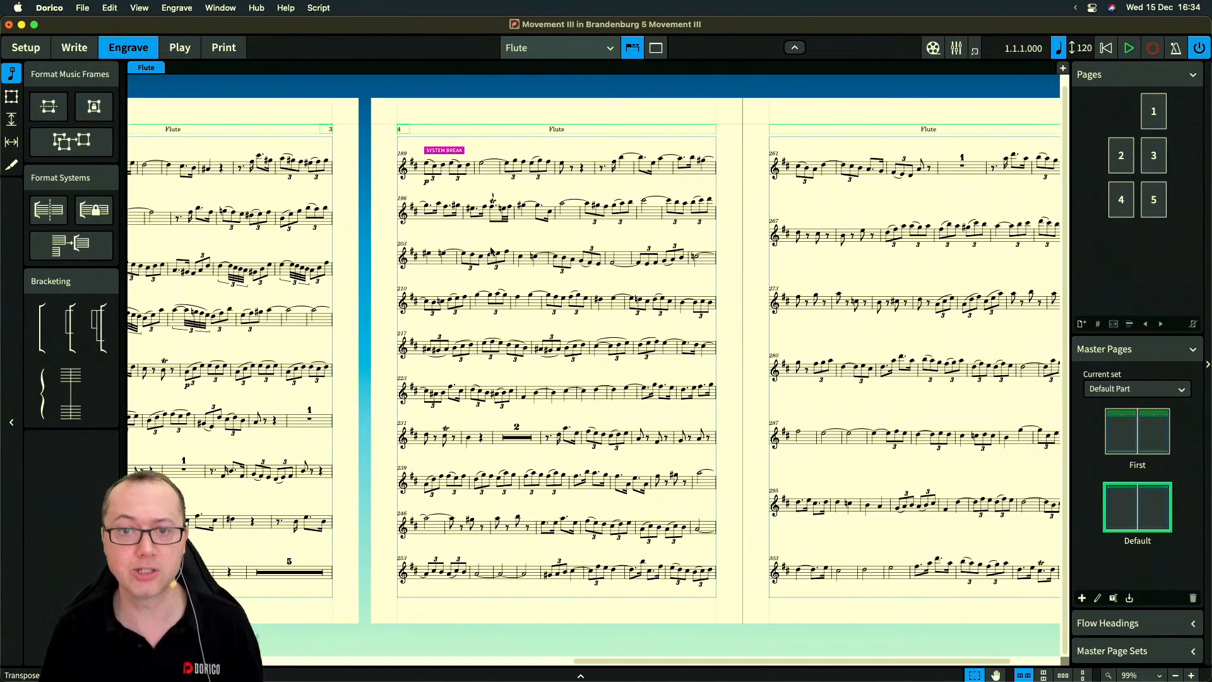
scroll(470, 239, "left", 1)
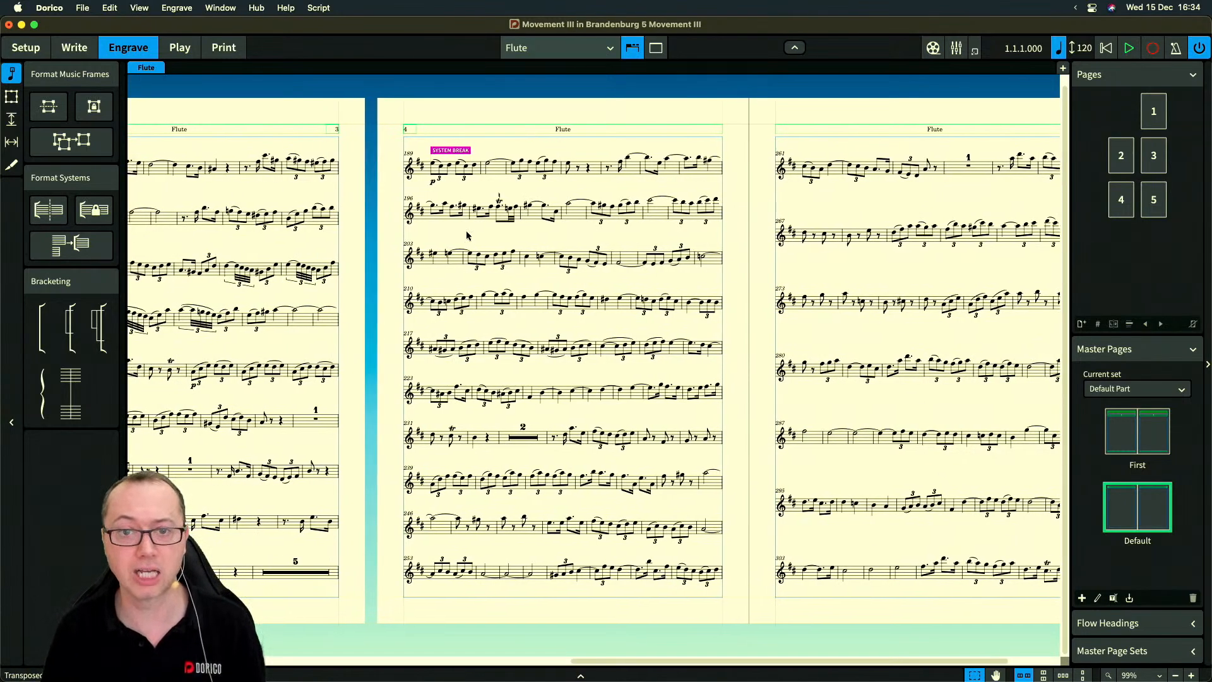
Delete the system break at bar 189
left_click(433, 154)
key("Delete")
scroll(381, 239, "left", 4)
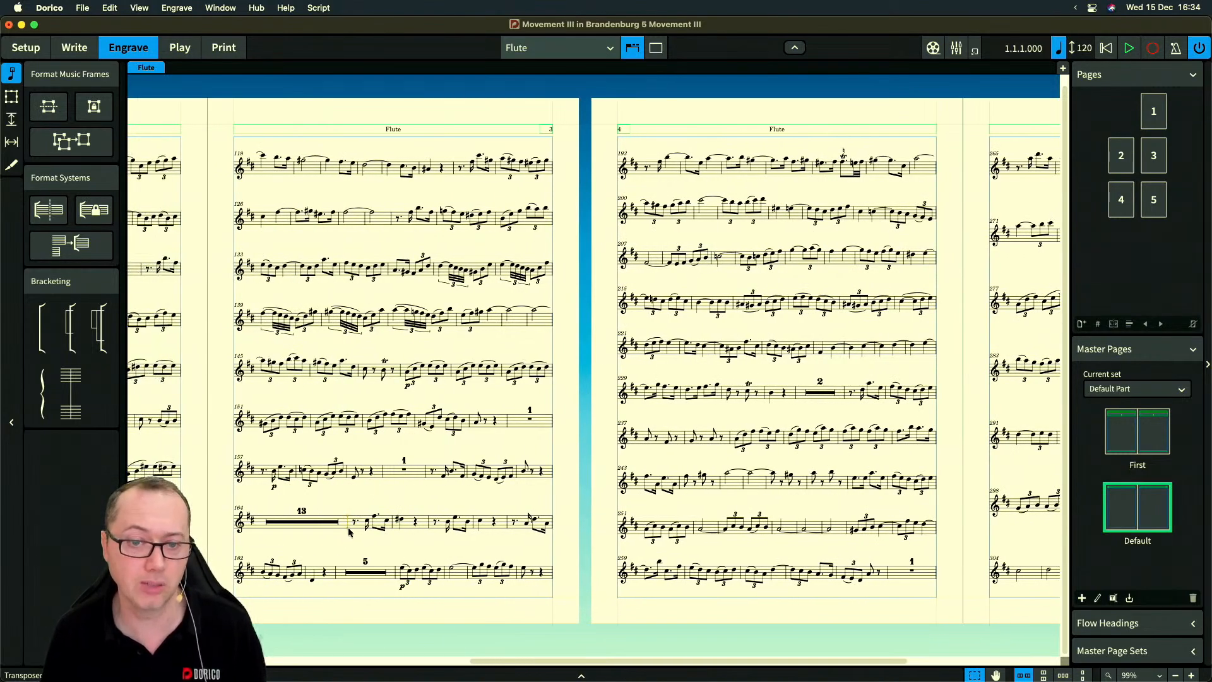
Insert a system break at bar 177, straight after the 13-bar rest on page 3, and delete it again
scroll(348, 528, "up", 2)
scroll(349, 528, "up", 2)
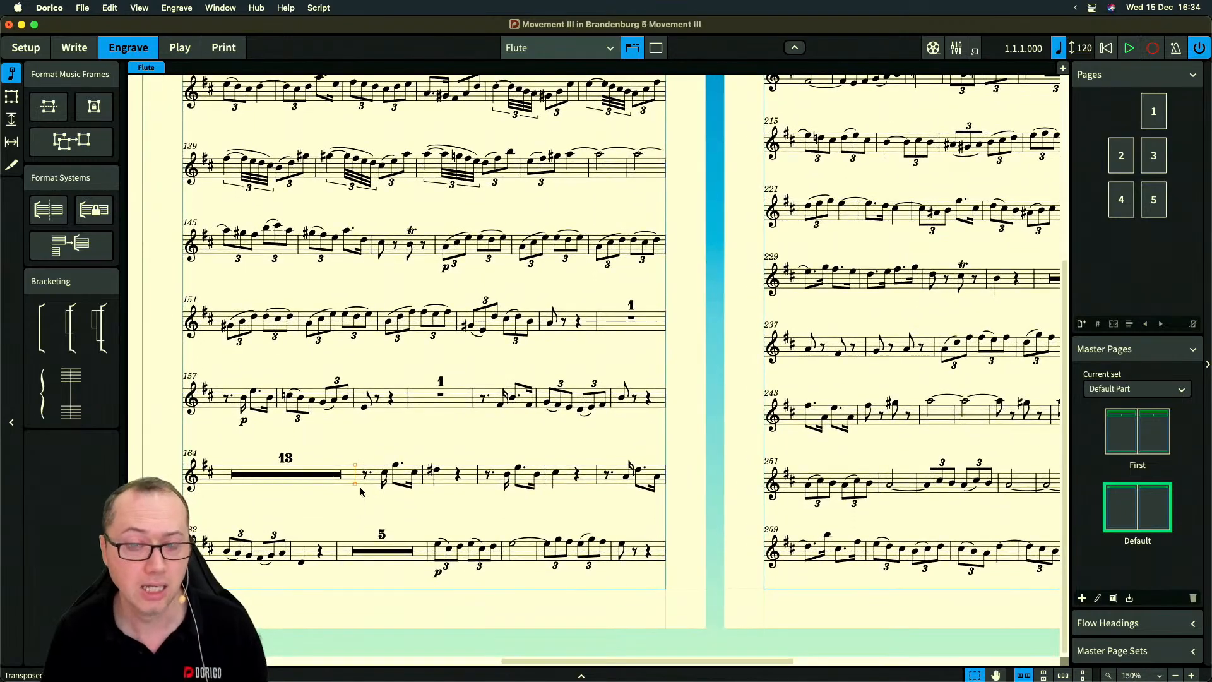
key("shift+s")
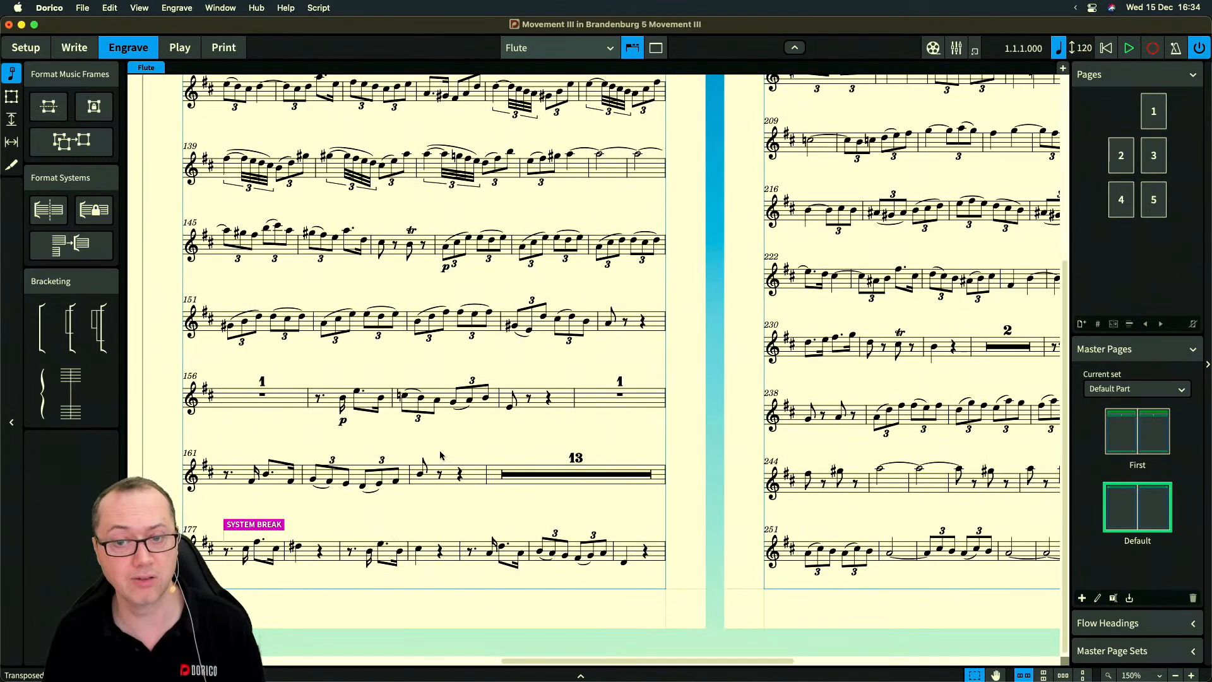
left_click(243, 524)
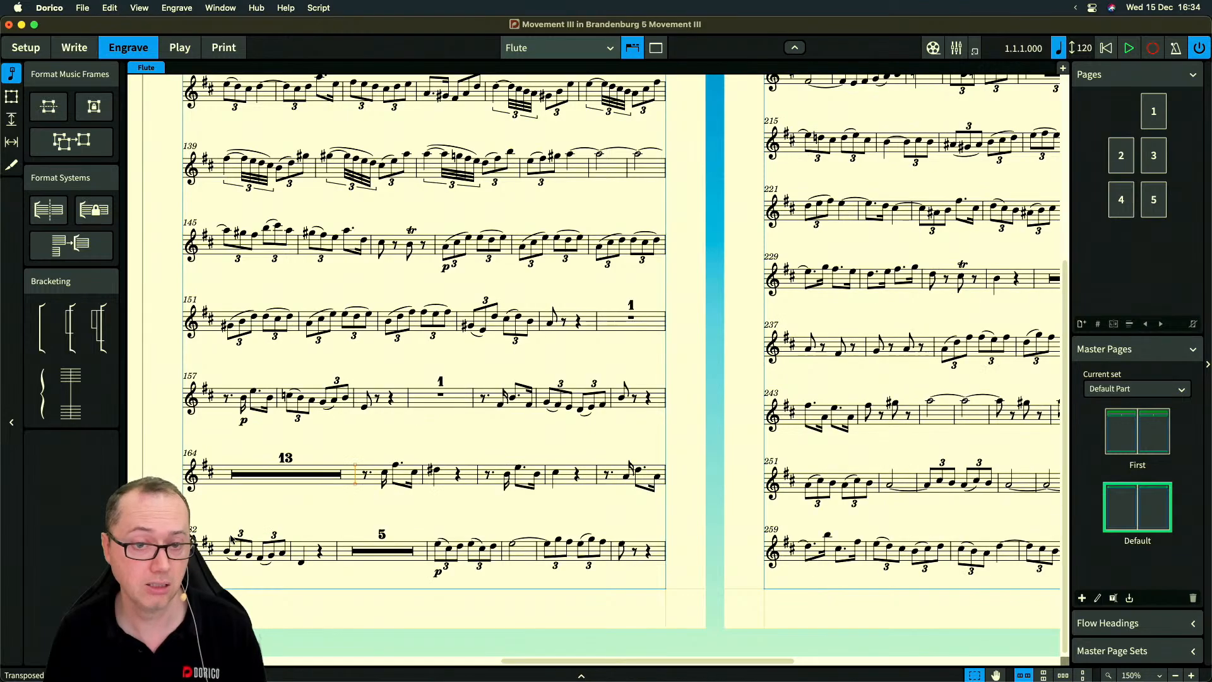
key("Delete")
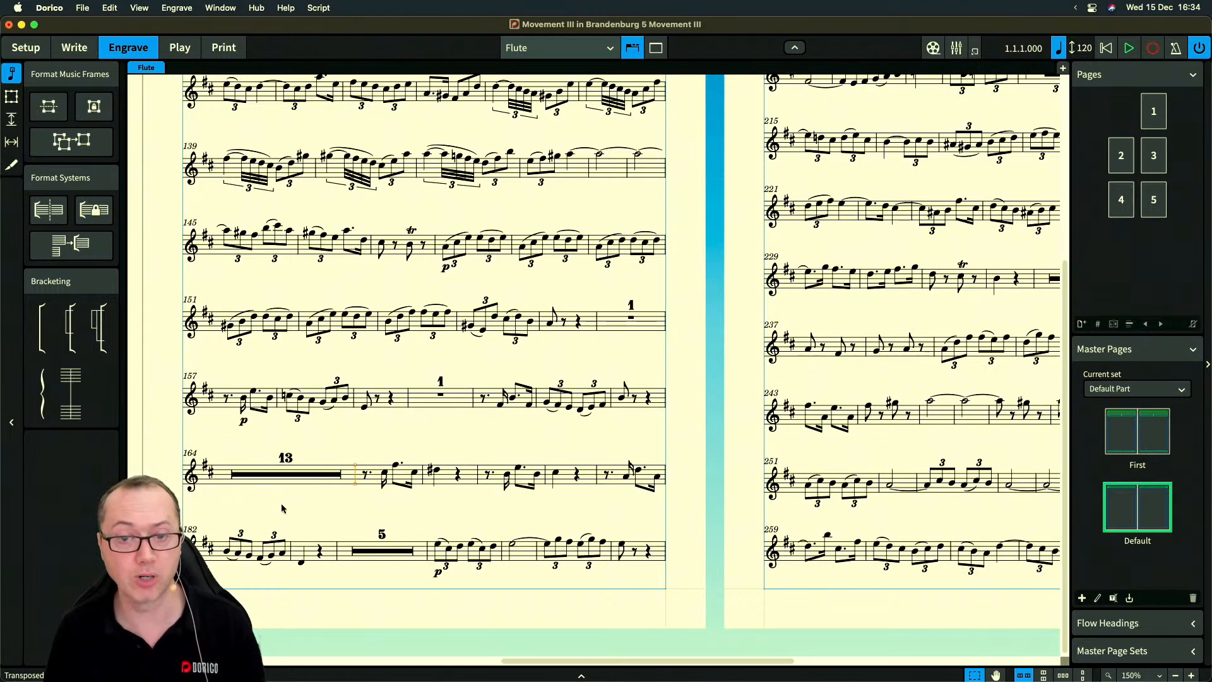
Insert a frame break at bar 177, after the 13-bar rest, and check how the music divides between pages 3 and 4
key("shift+f")
scroll(387, 493, "down", 5)
key("x")
key("x")
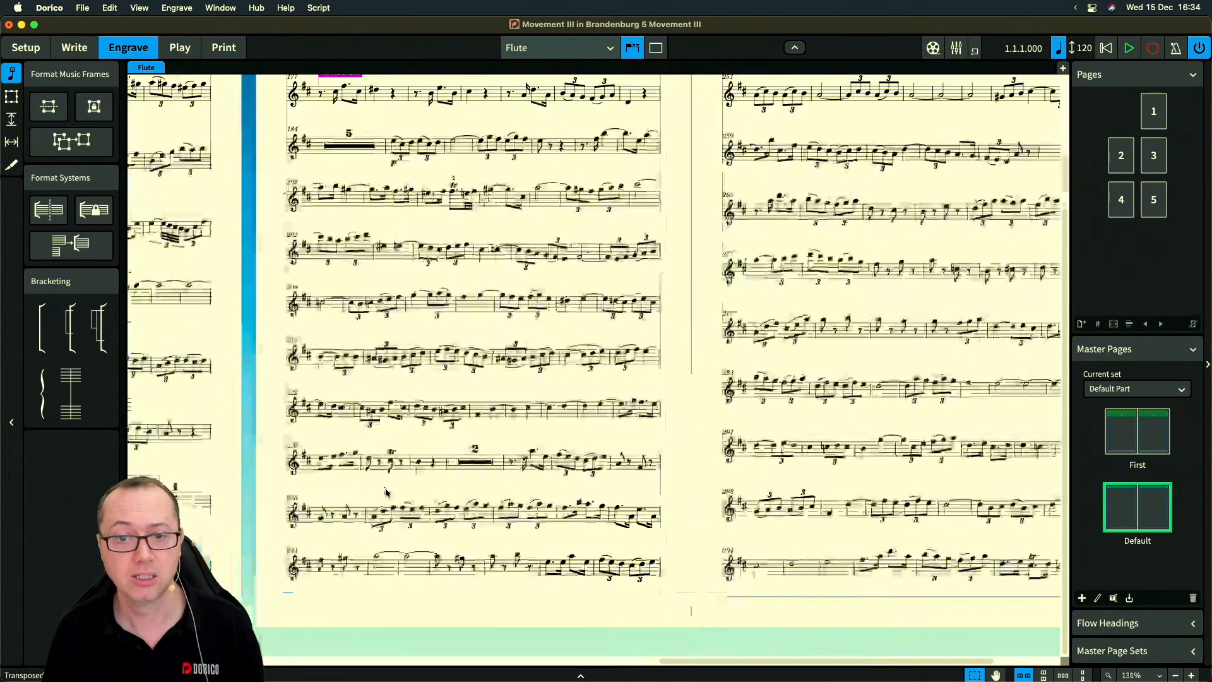
scroll(386, 493, "left", 4)
scroll(411, 524, "left", 2)
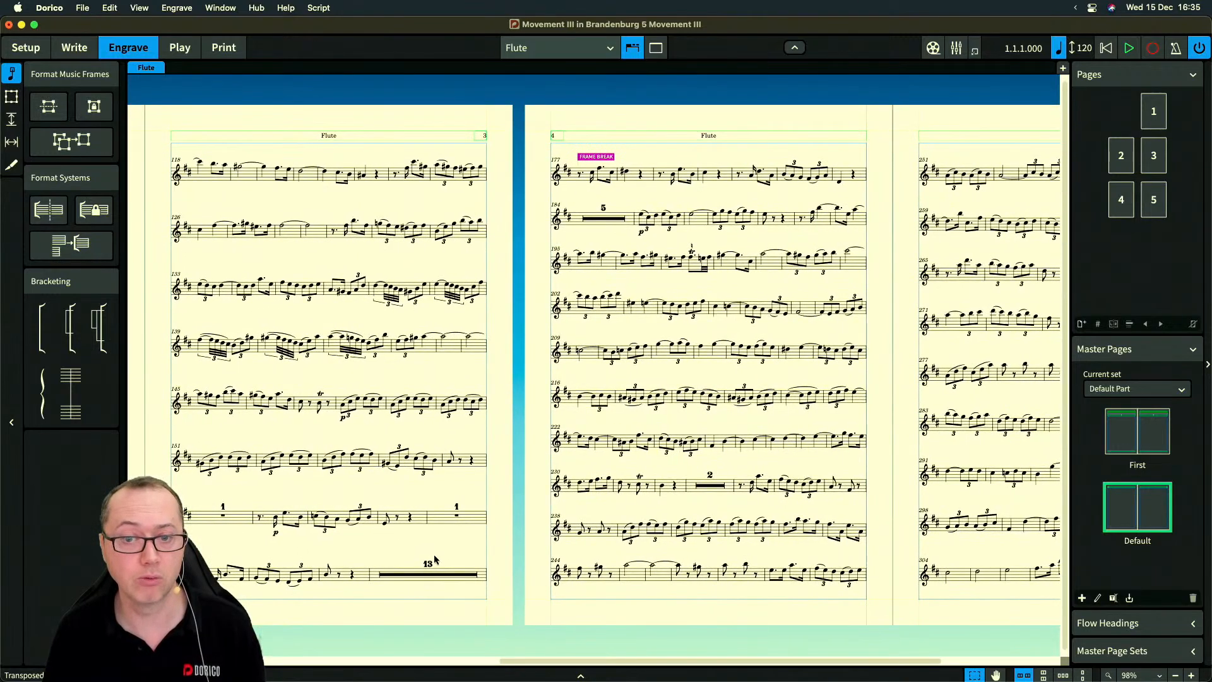
scroll(427, 556, "left", 1)
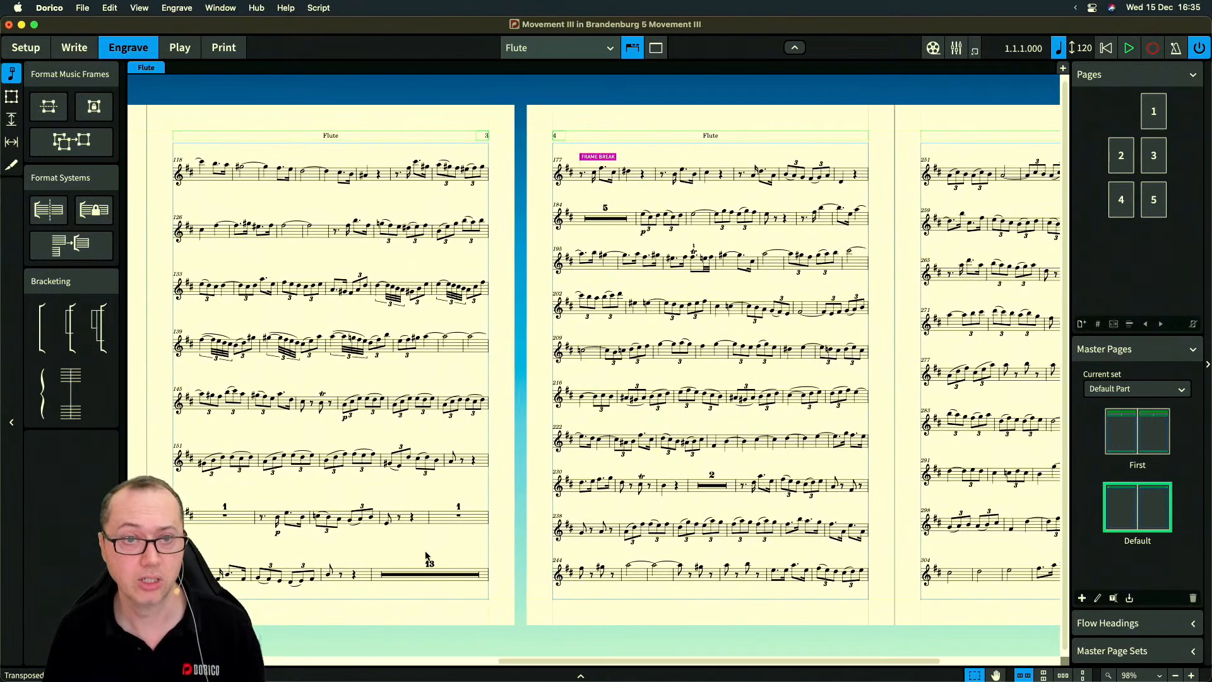
scroll(427, 556, "left", 2)
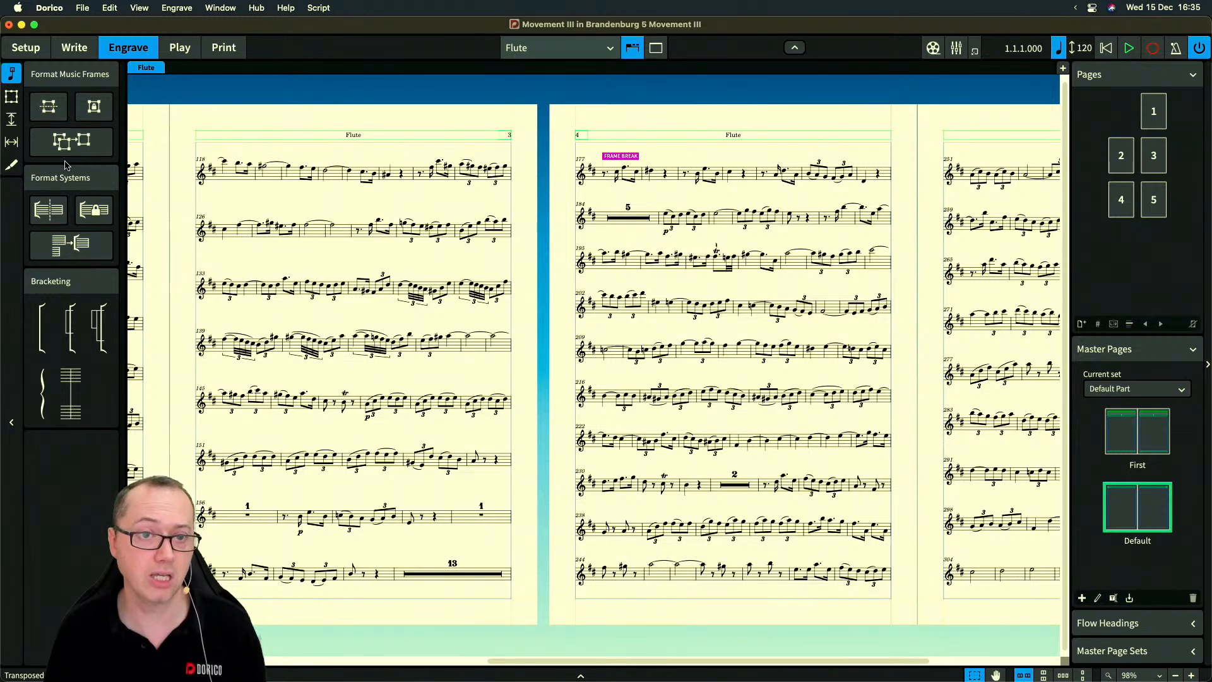
Delete the frame break at bar 177
left_click(621, 156)
key("Delete")
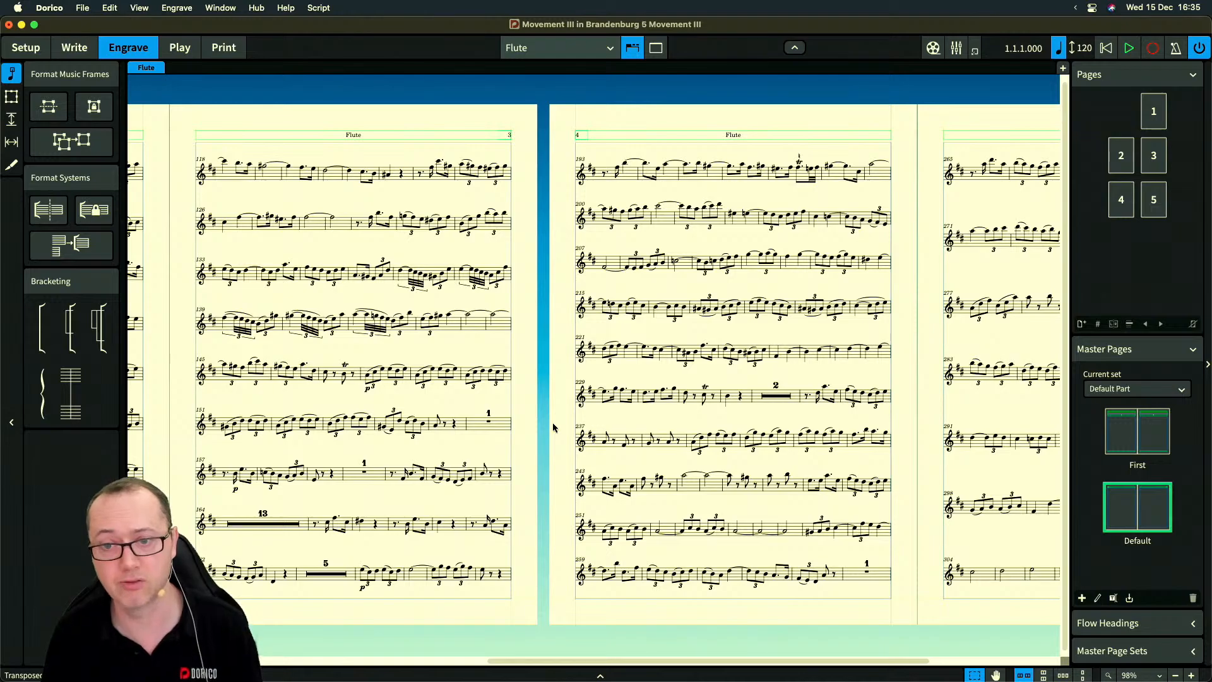
scroll(558, 543, "left", 2)
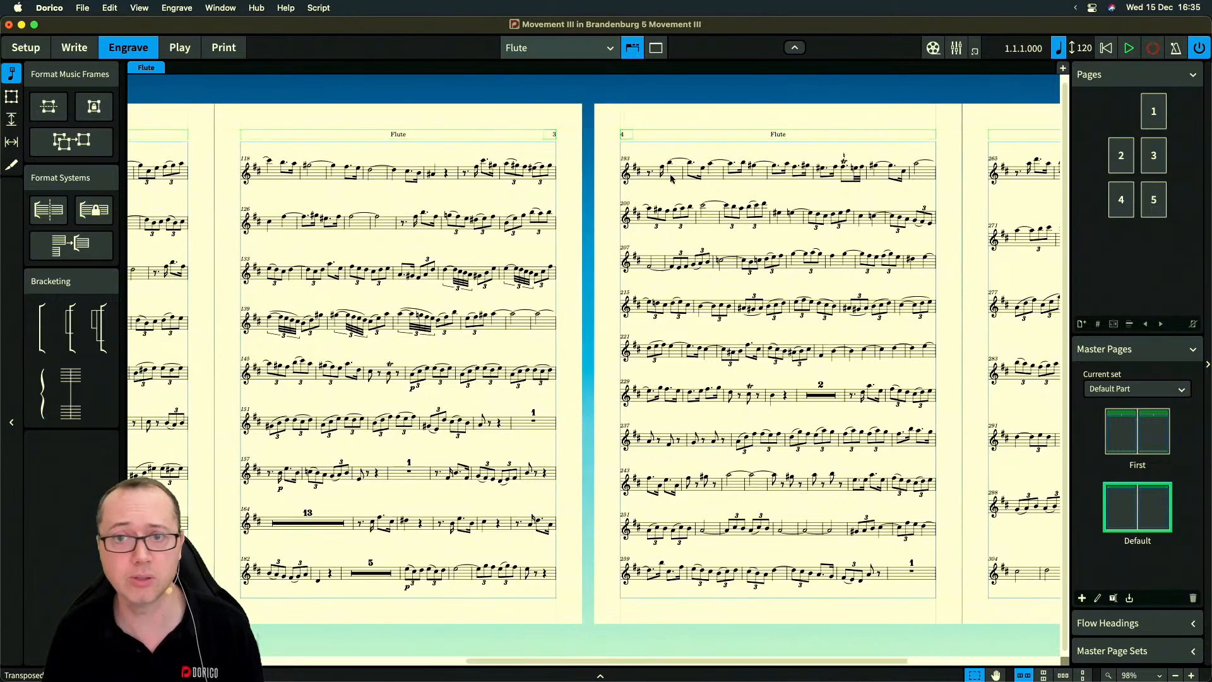
Make the music from bar 109 up to the start of bar 119 into a single system
scroll(483, 238, "left", 6)
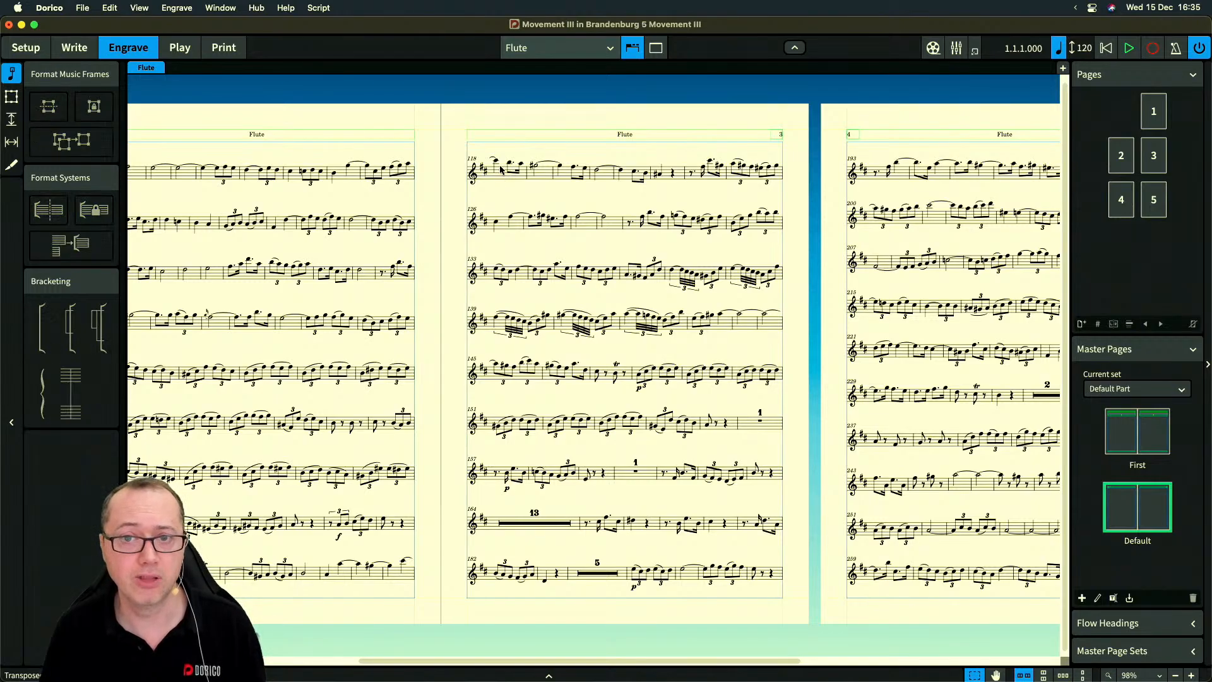
key("super+equal")
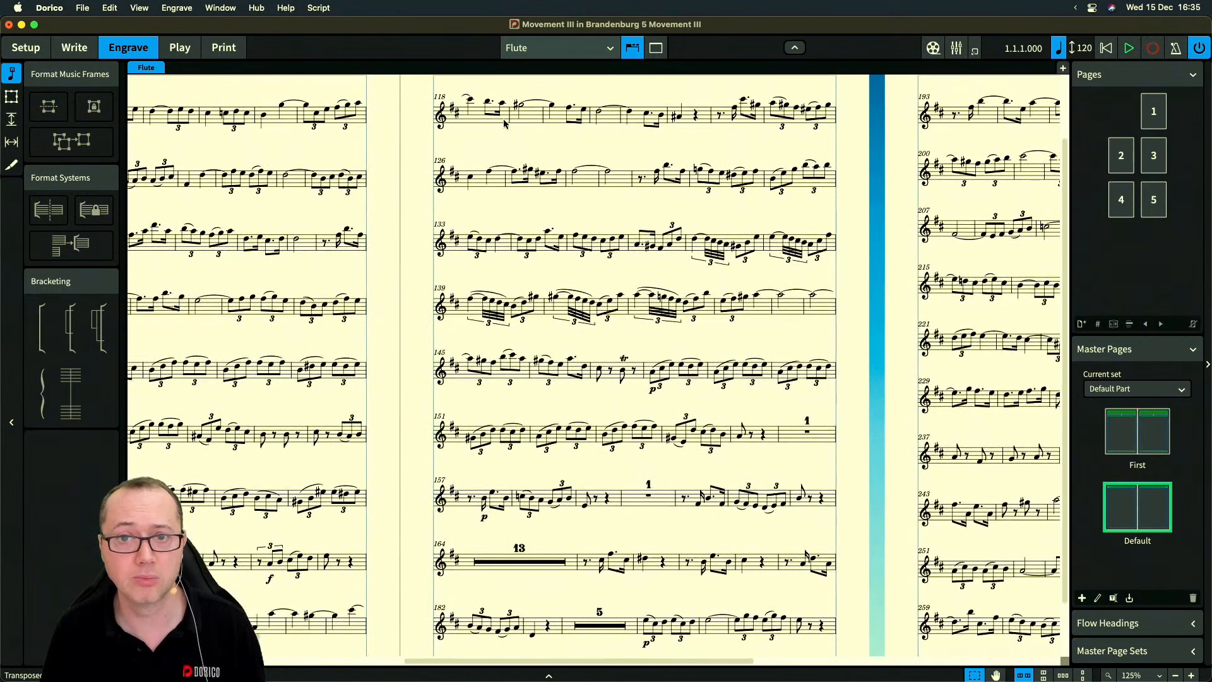
scroll(381, 195, "left", 2)
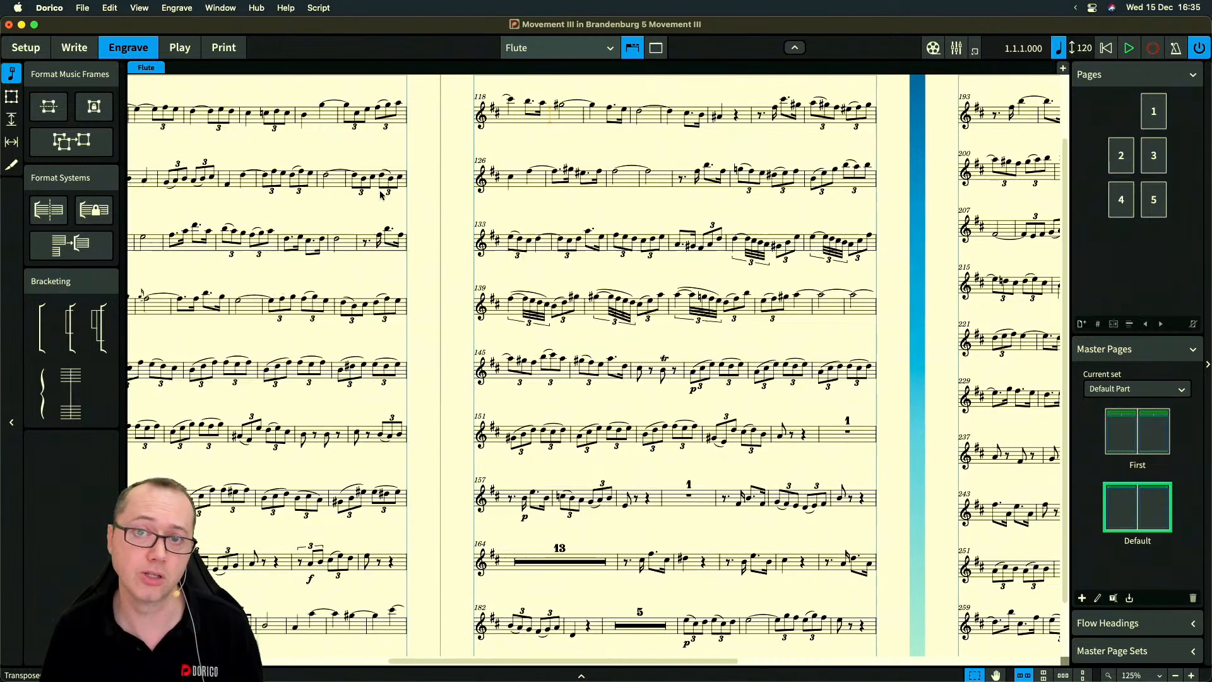
scroll(382, 195, "left", 10)
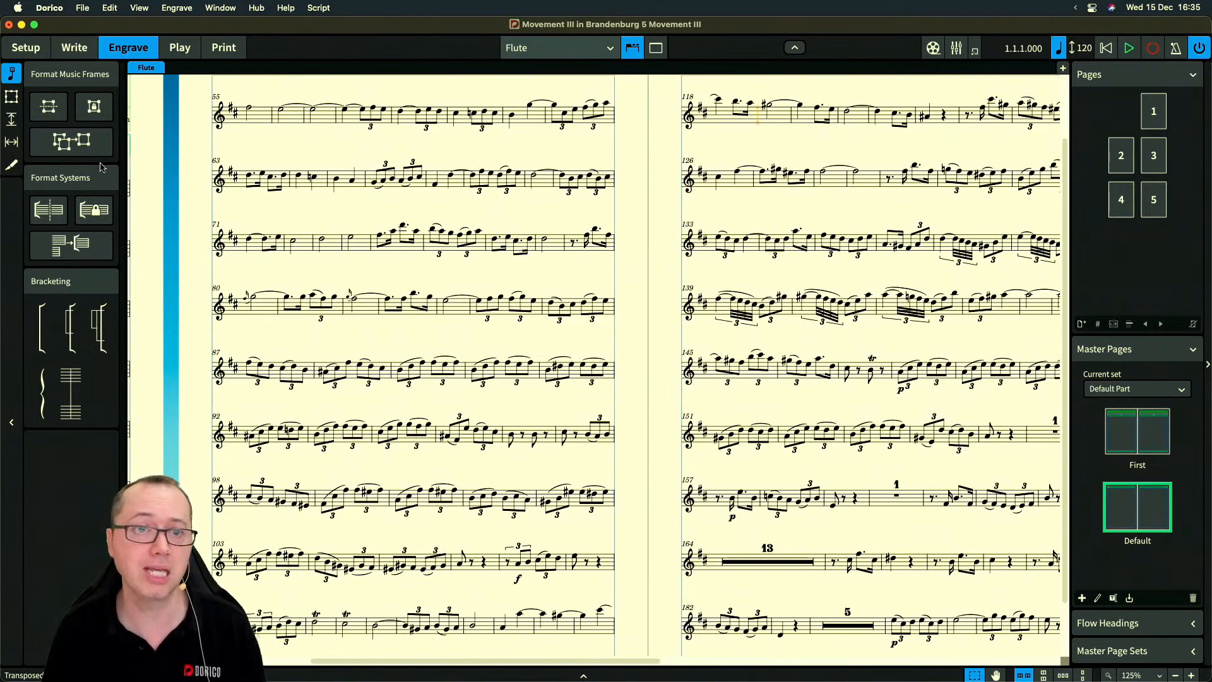
left_click(93, 247)
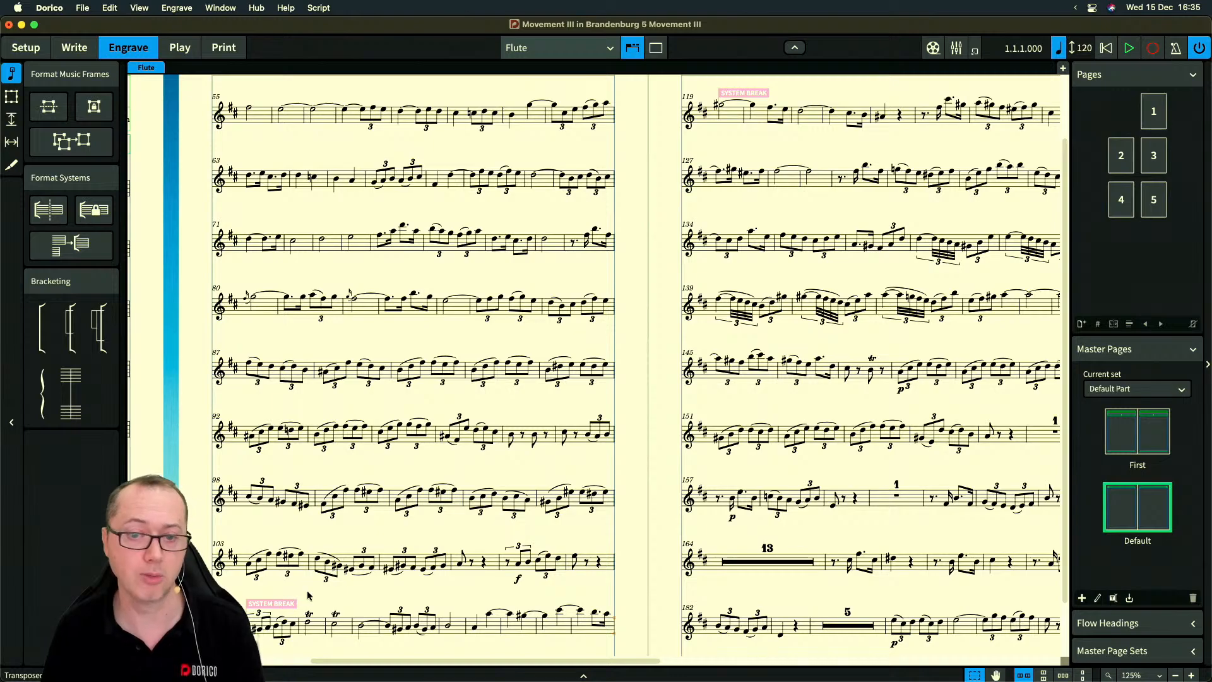
Delete the system breaks at bars 109 and 119
scroll(307, 596, "down", 2)
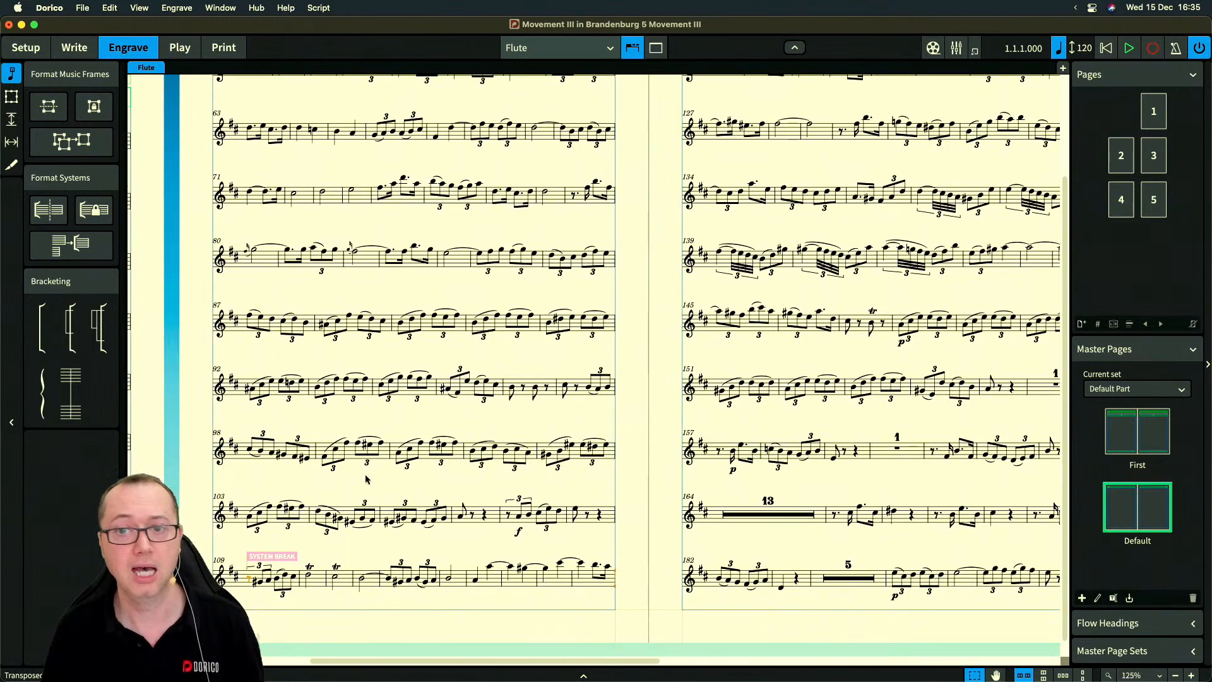
scroll(367, 480, "up", 2)
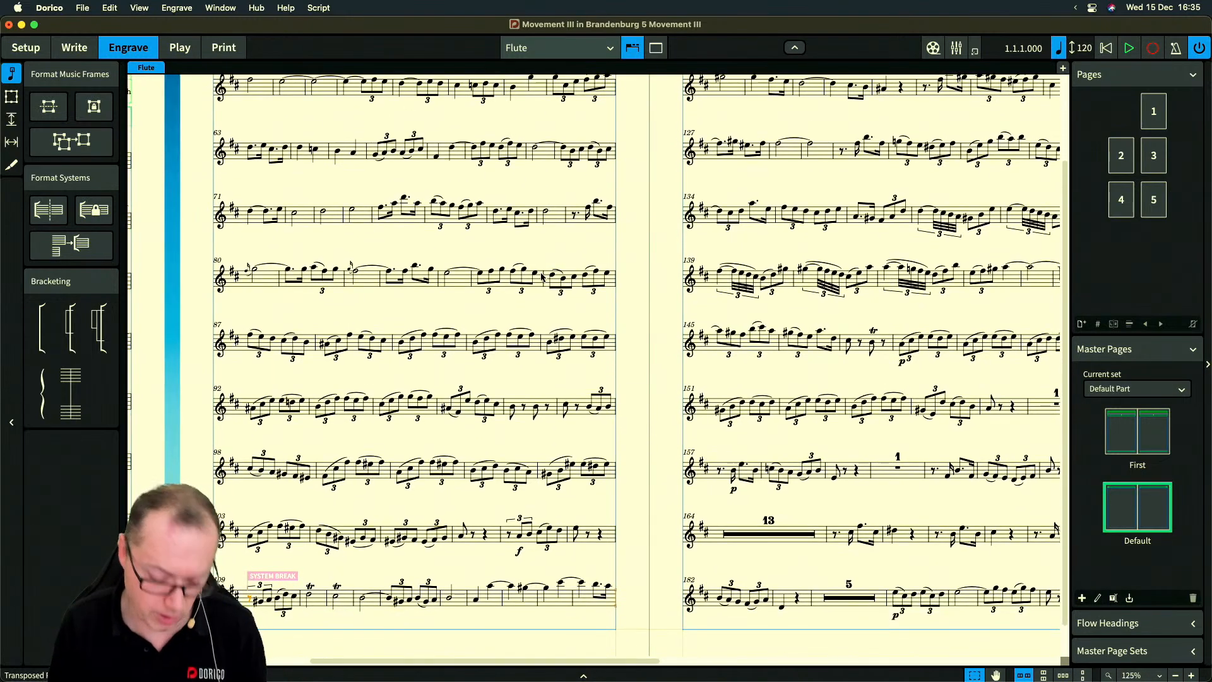
key("Delete")
scroll(541, 276, "up", 2)
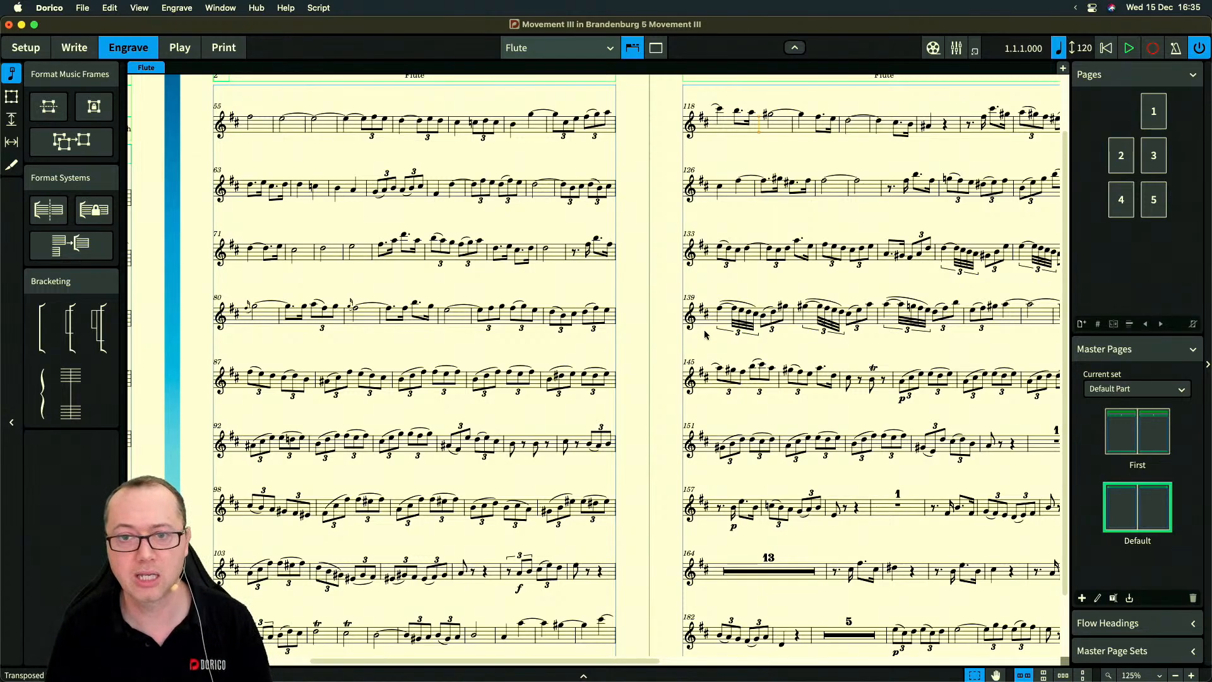
key("x")
key("x")
scroll(624, 354, "right", 8)
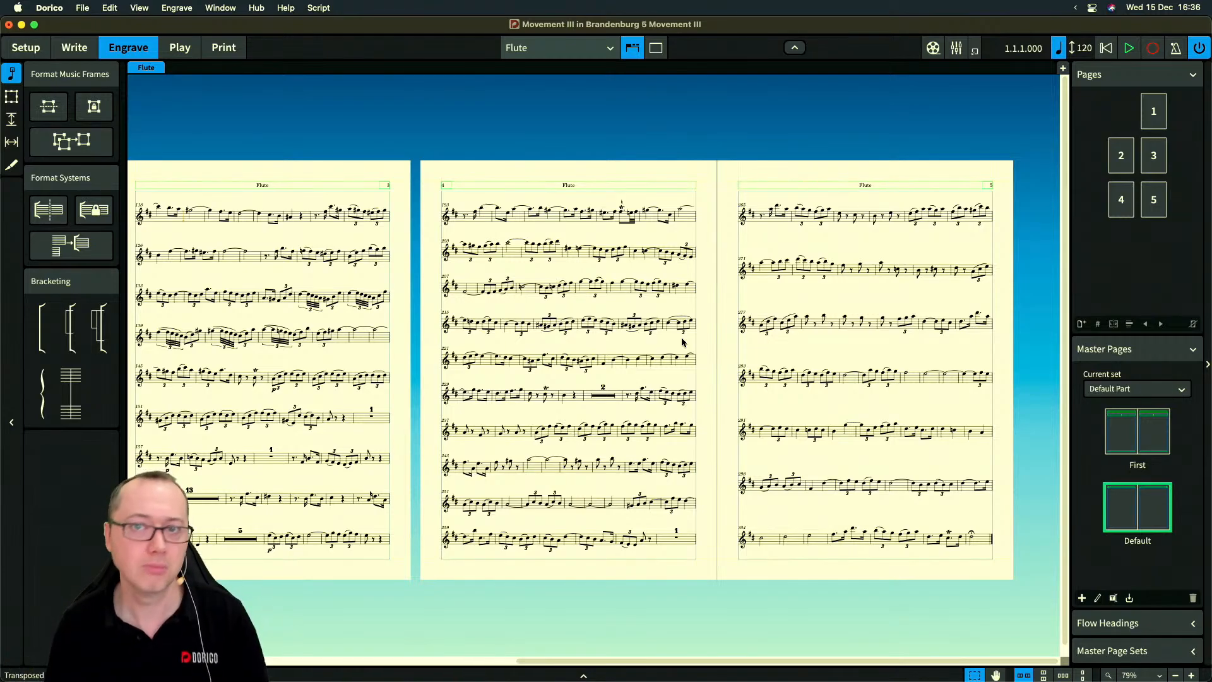
scroll(422, 435, "left", 5)
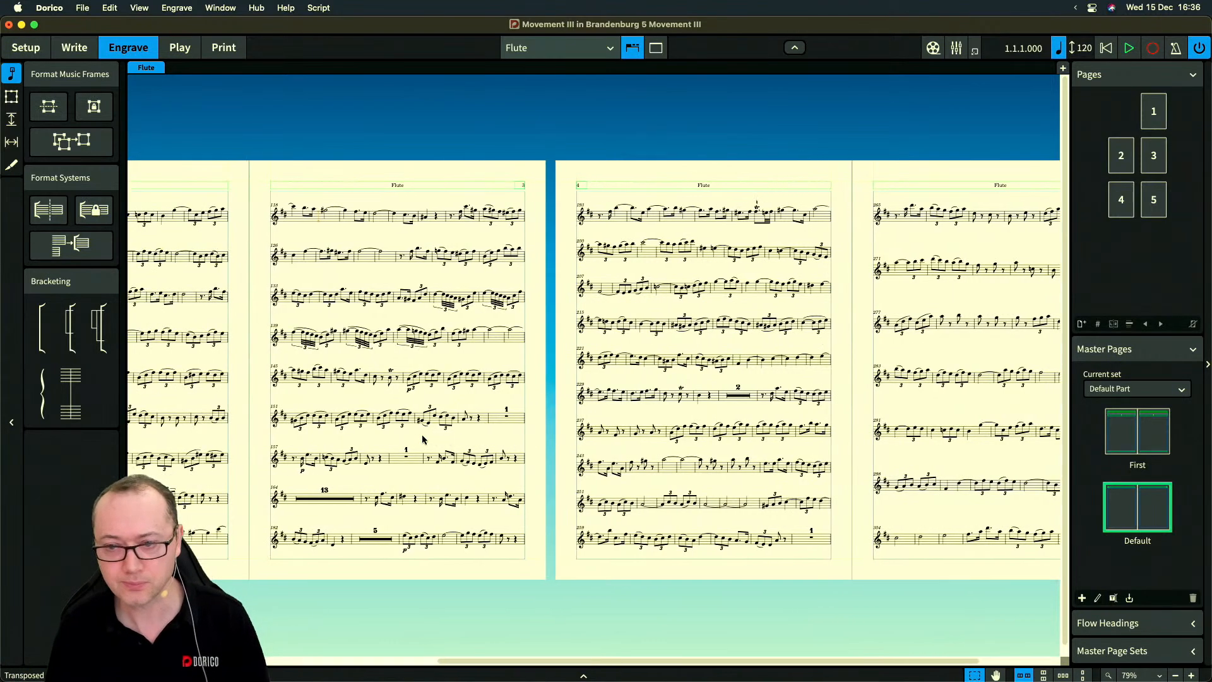
Look through the Flute part from first to last page, comparing how the systems are spaced on each page
scroll(422, 435, "left", 2)
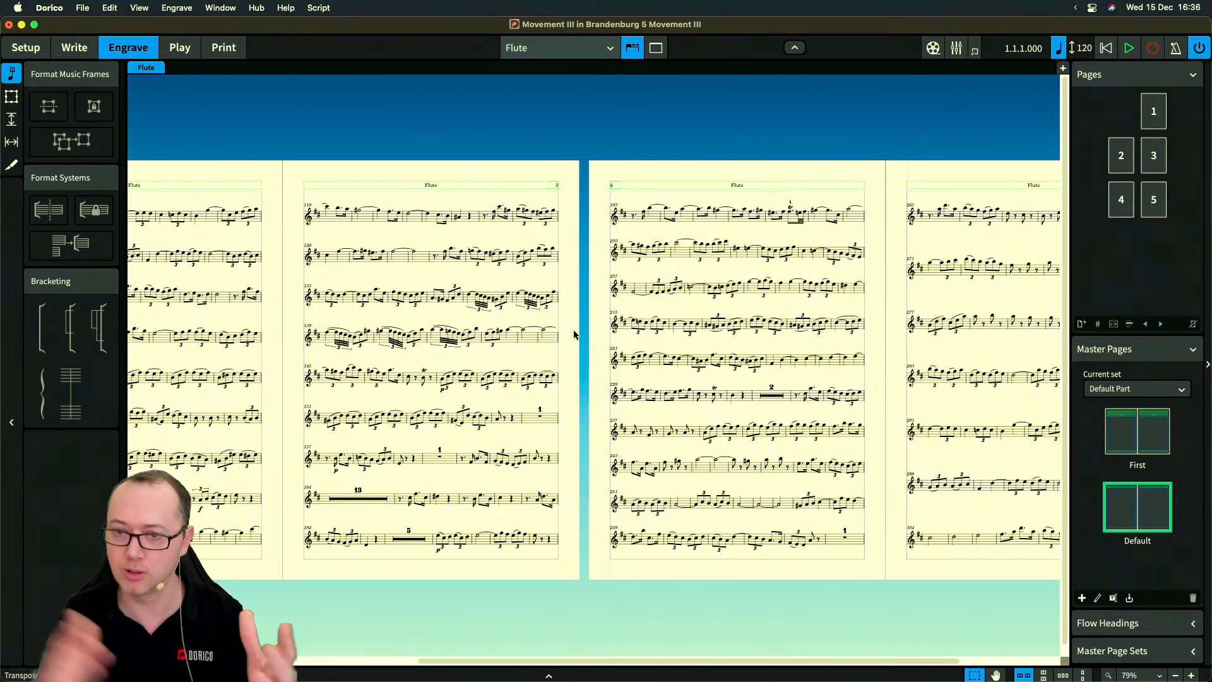
scroll(575, 334, "up", 2)
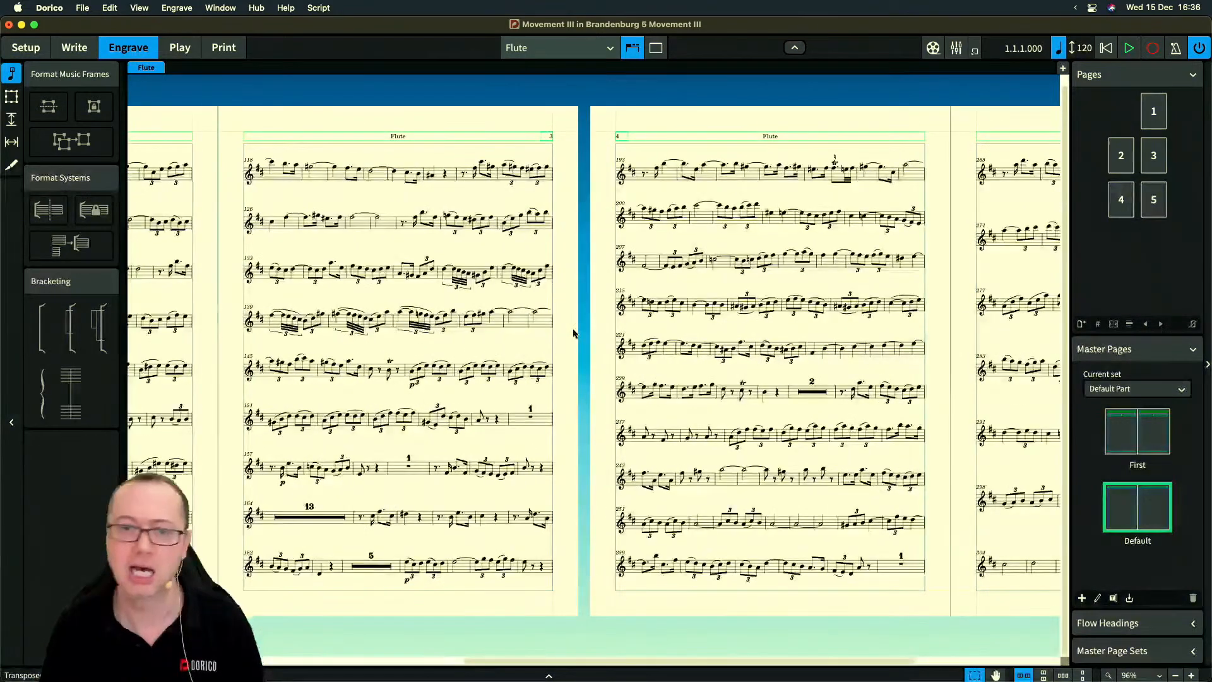
scroll(574, 334, "down", 1)
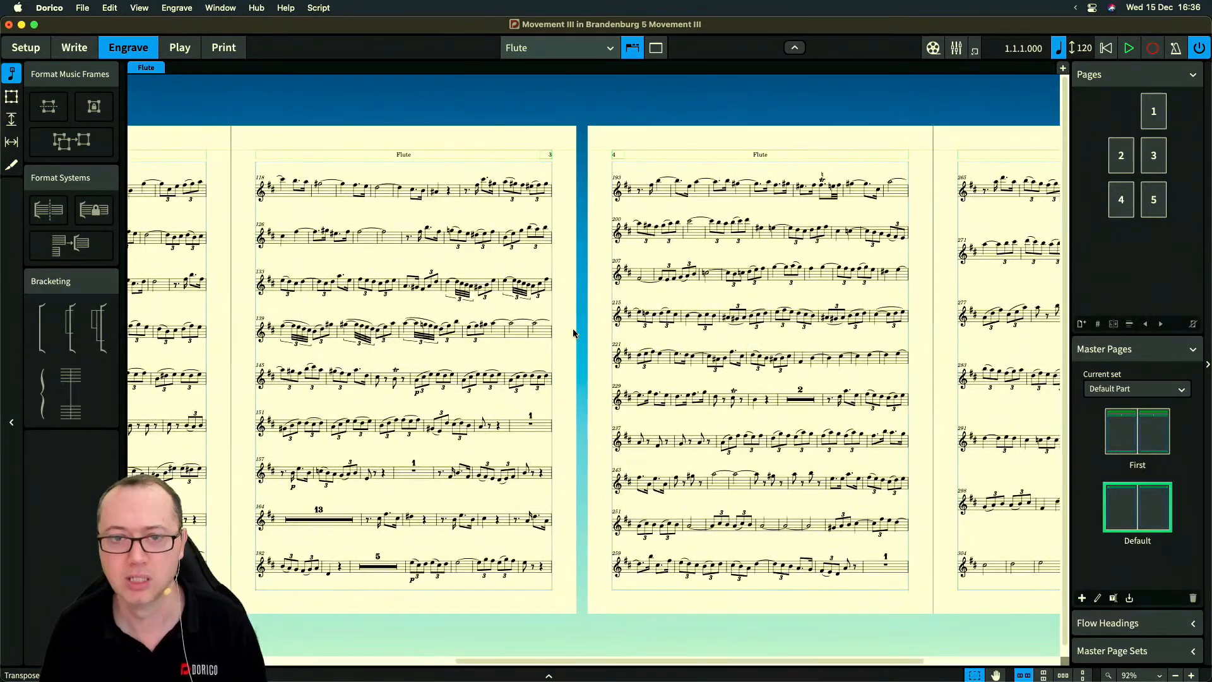
scroll(574, 334, "right", 5)
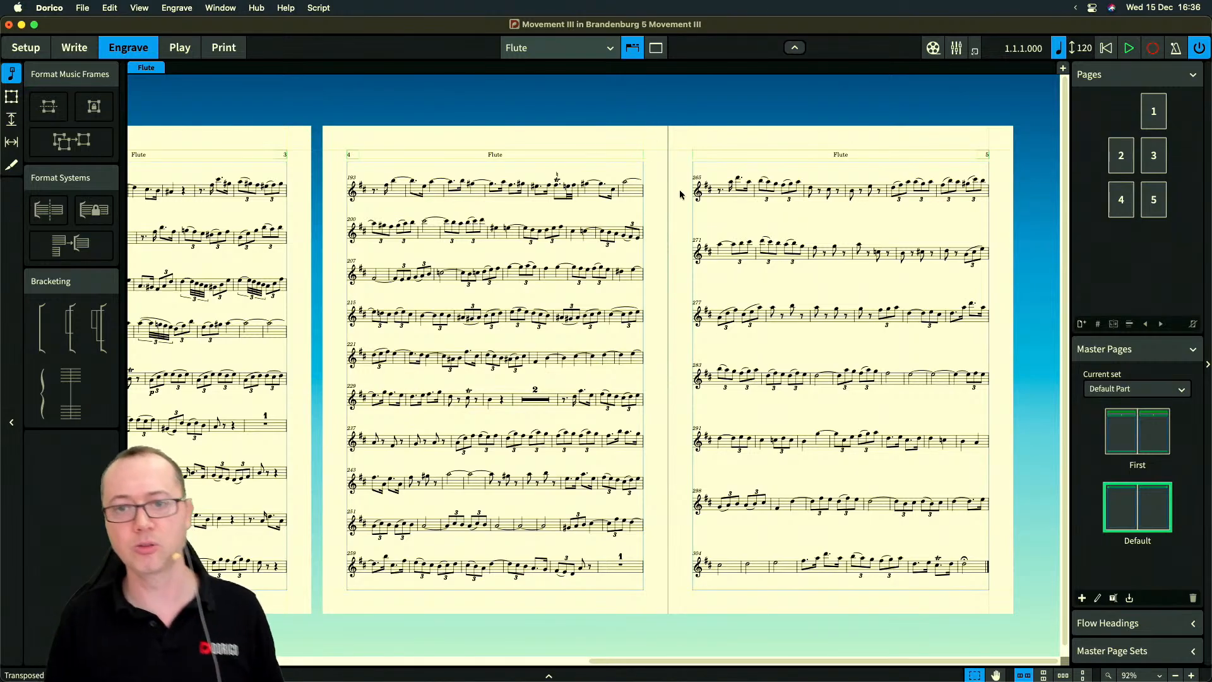
scroll(681, 194, "up", 2)
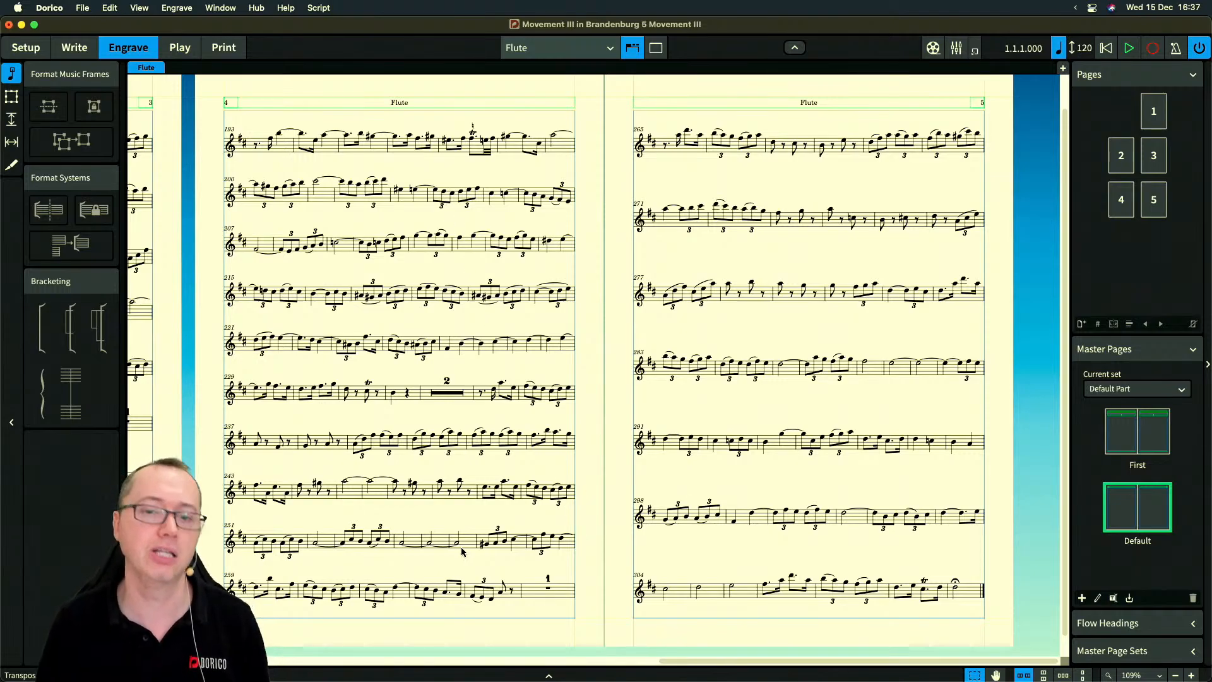
scroll(454, 595, "left", 15)
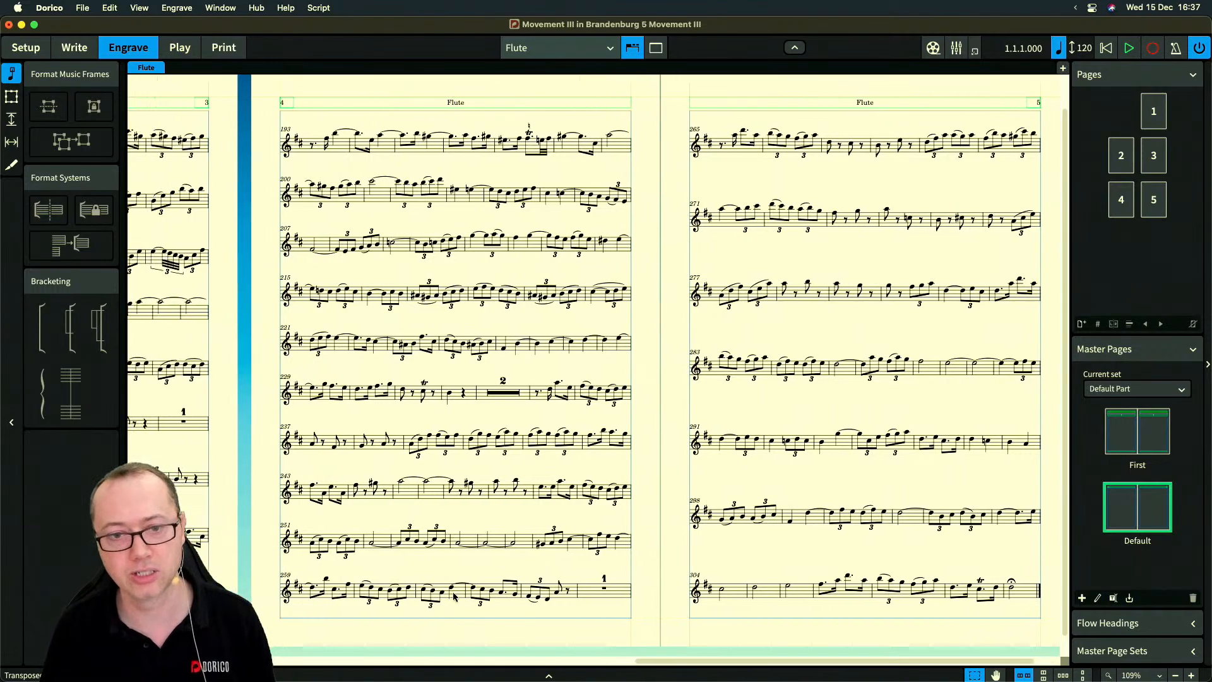
scroll(454, 596, "left", 5)
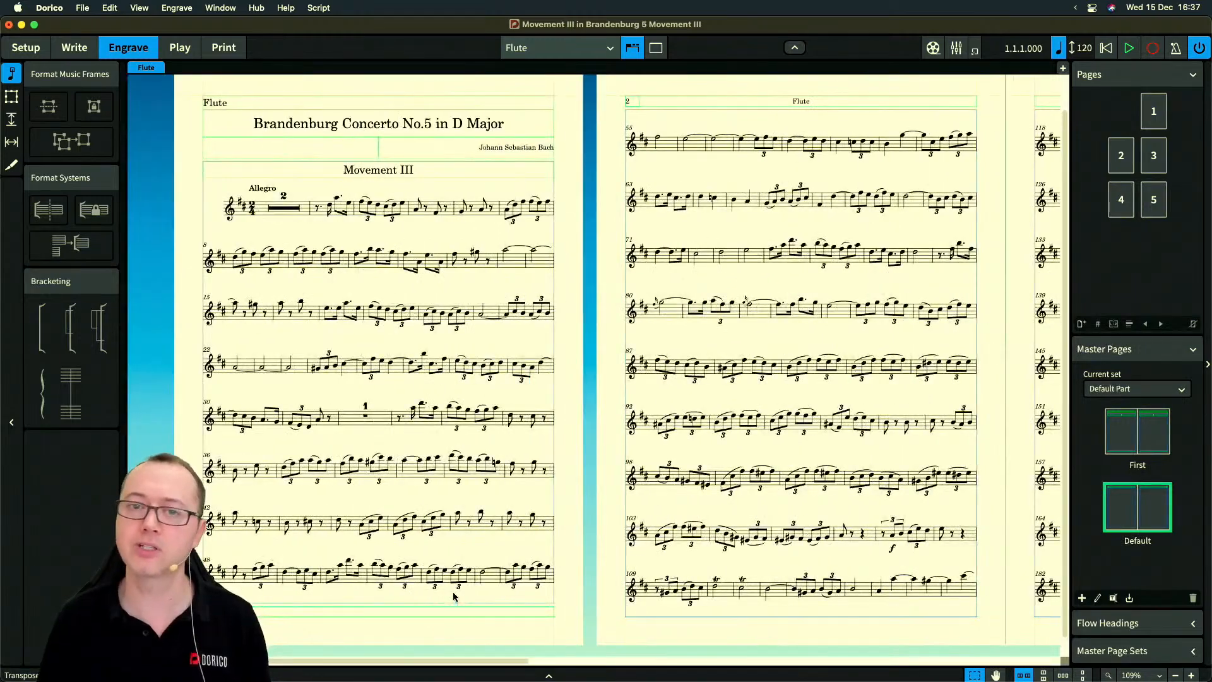
scroll(454, 596, "right", 20)
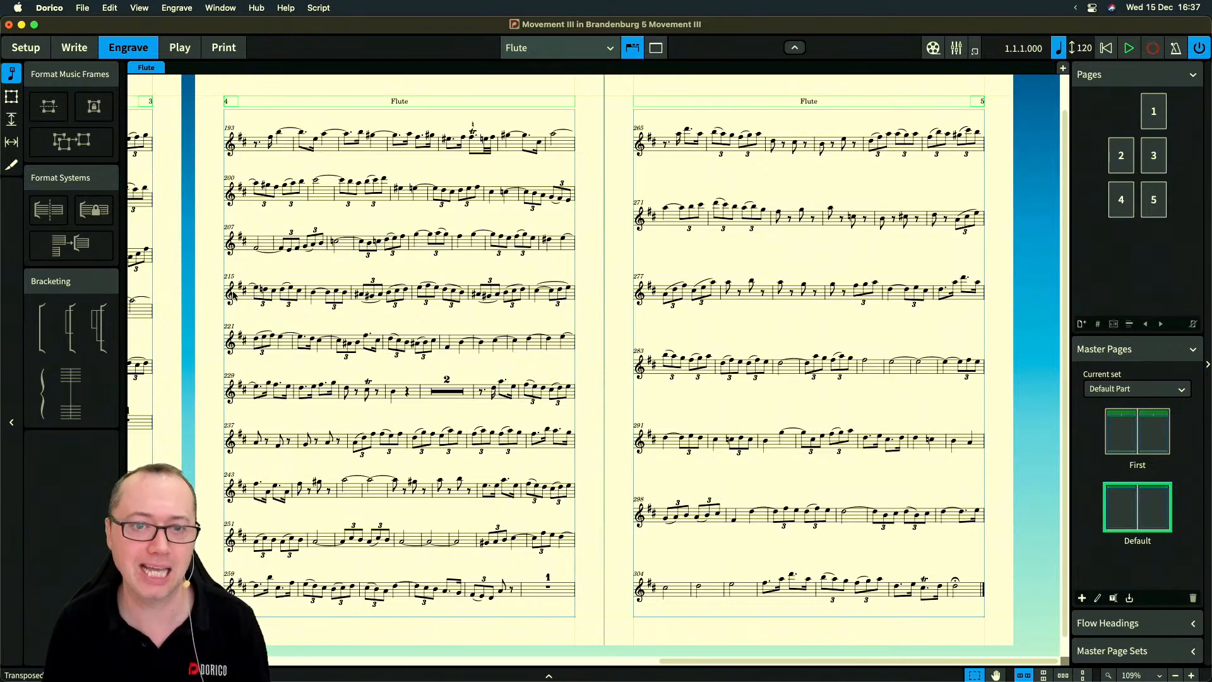
Review the Flute layout's Vertical Spacing options, including ideal gaps, minimum gaps and vertical justification thresholds, and close Layout Options without changes
key("super+shift+l")
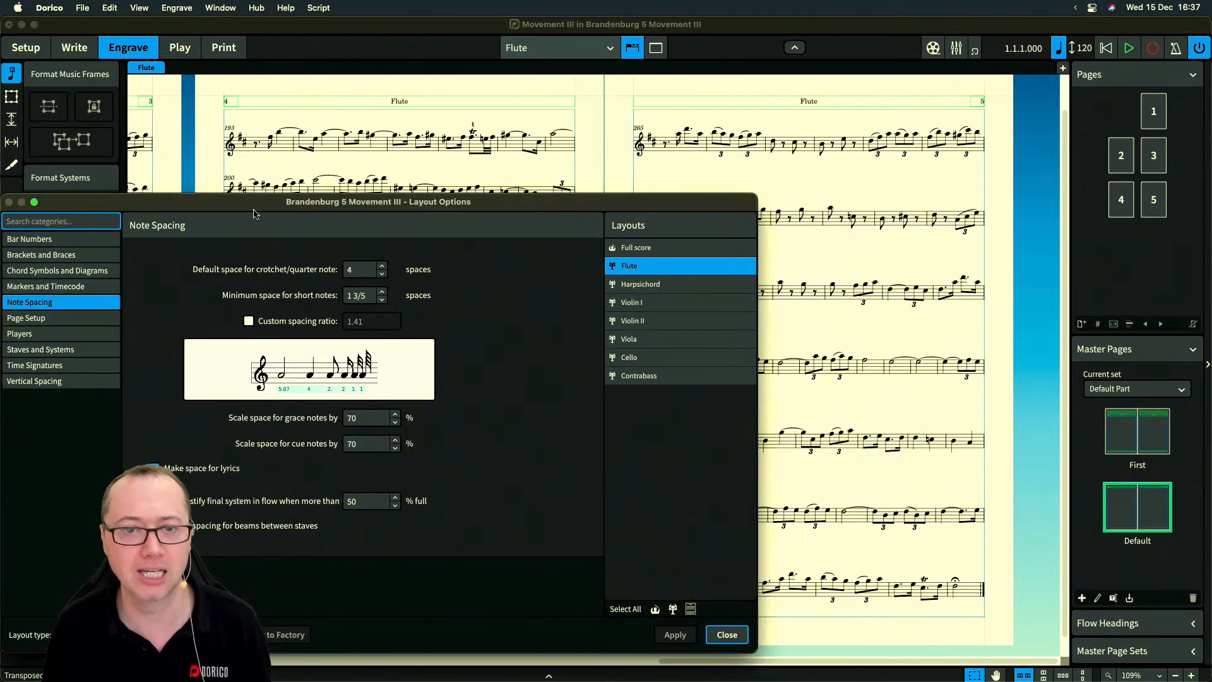
left_click_drag(254, 203, 449, 125)
left_click(273, 311)
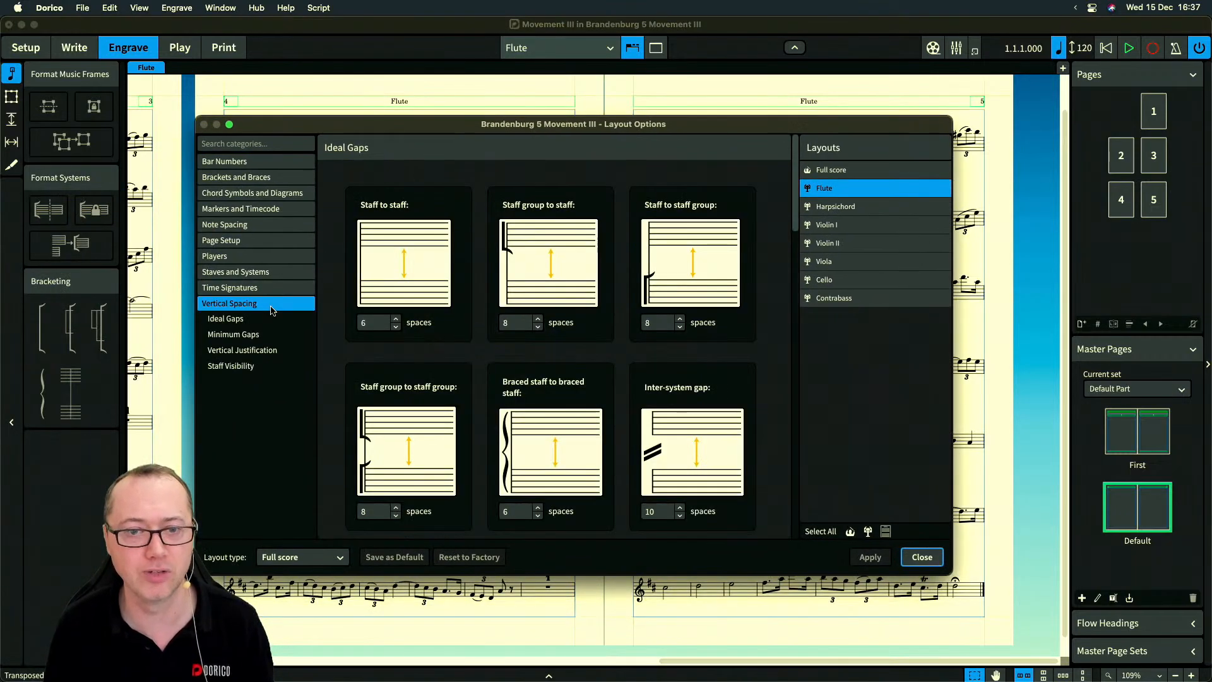
scroll(781, 362, "down", 15)
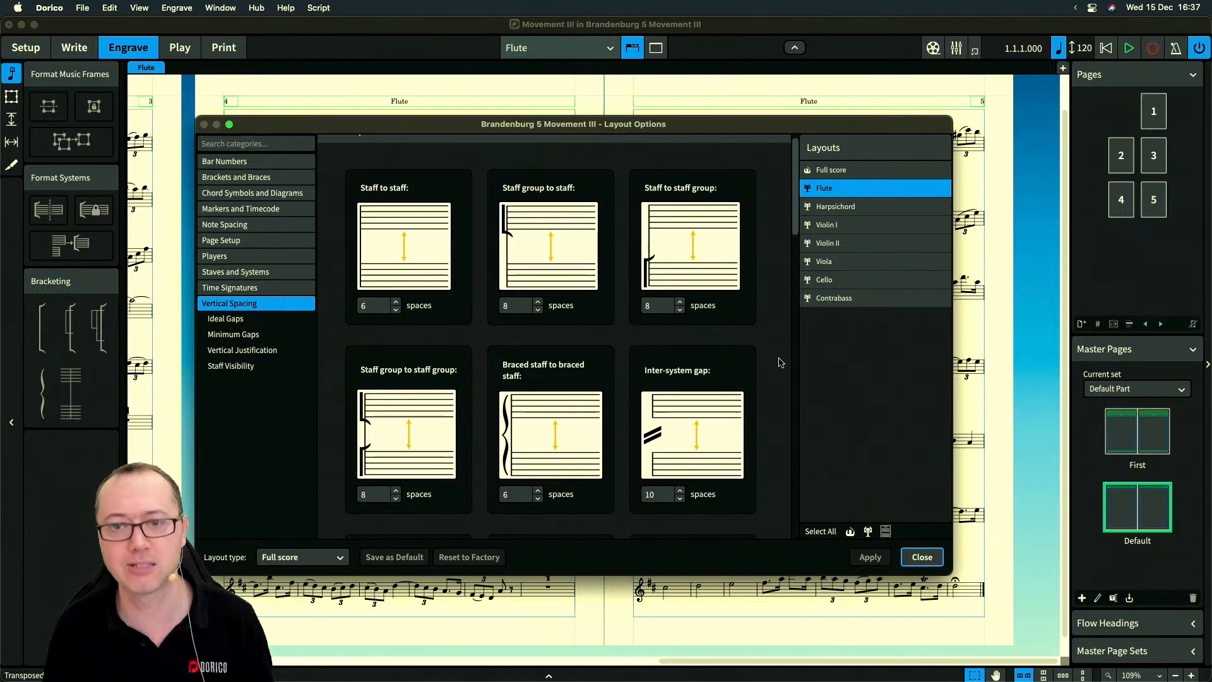
scroll(782, 362, "down", 3)
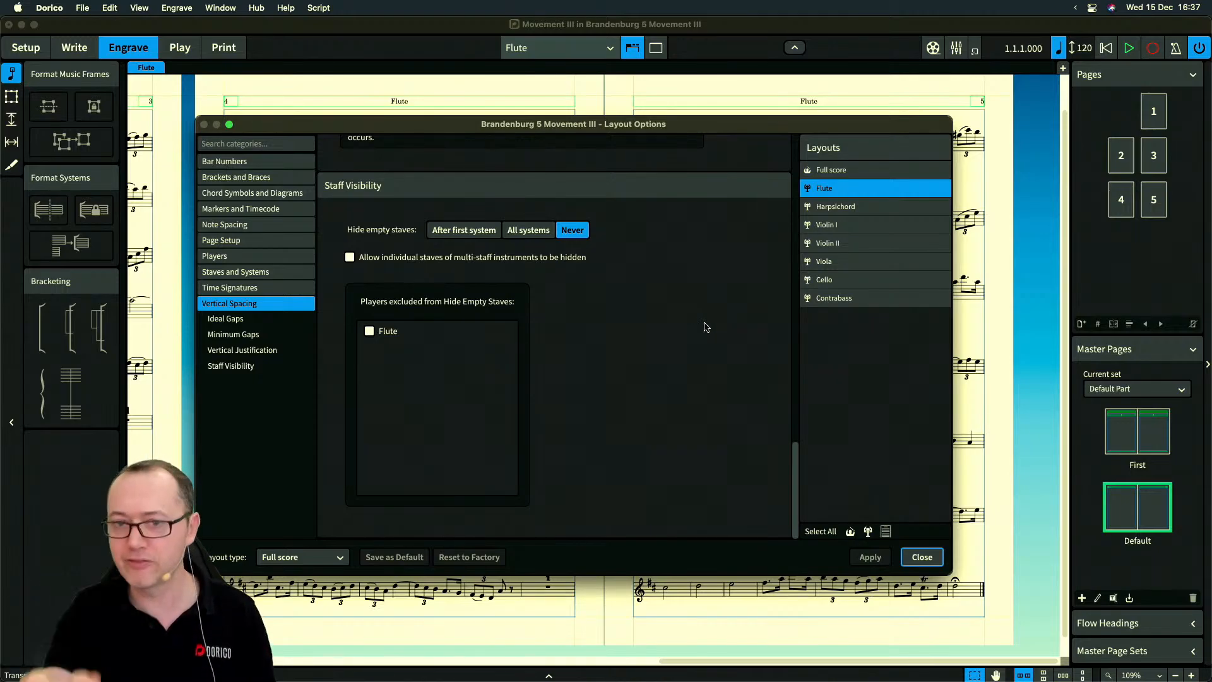
scroll(706, 326, "up", 8)
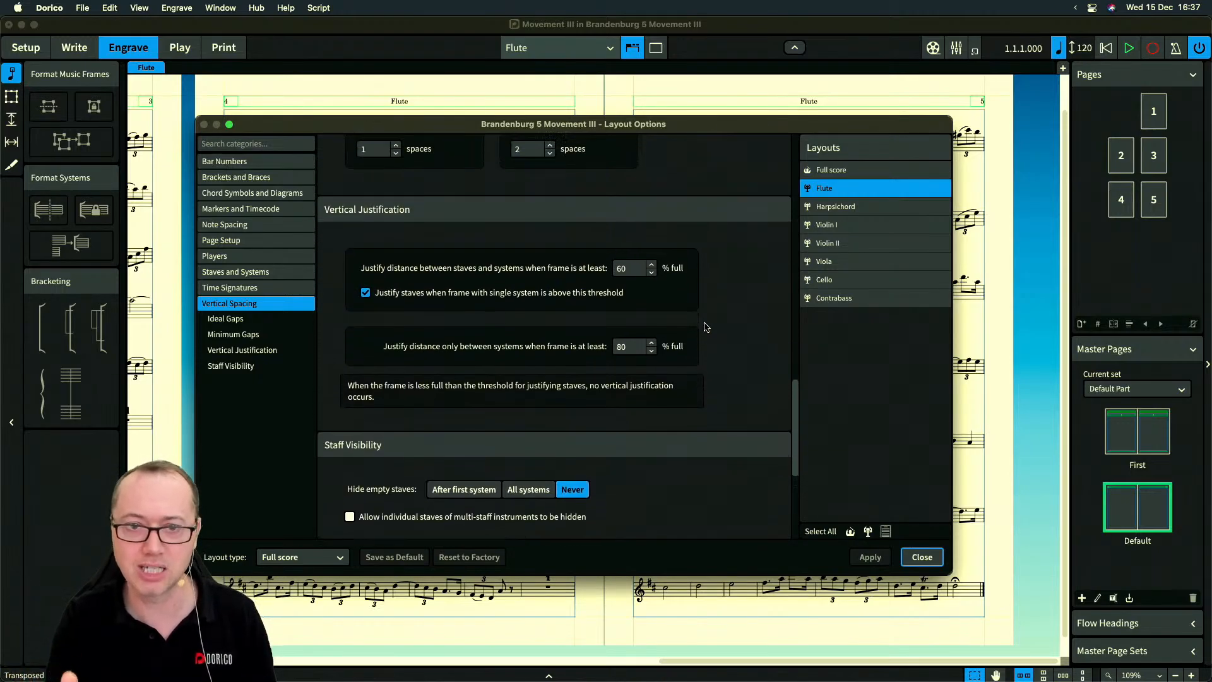
scroll(706, 327, "up", 8)
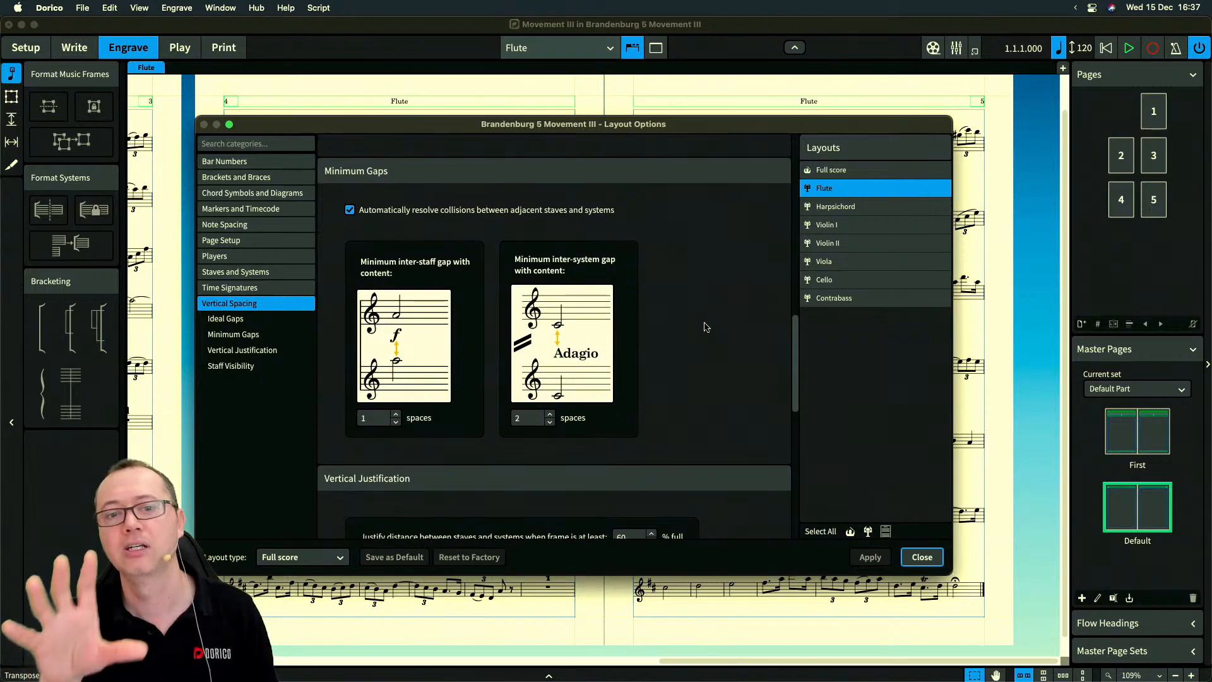
scroll(706, 326, "up", 10)
scroll(706, 326, "down", 20)
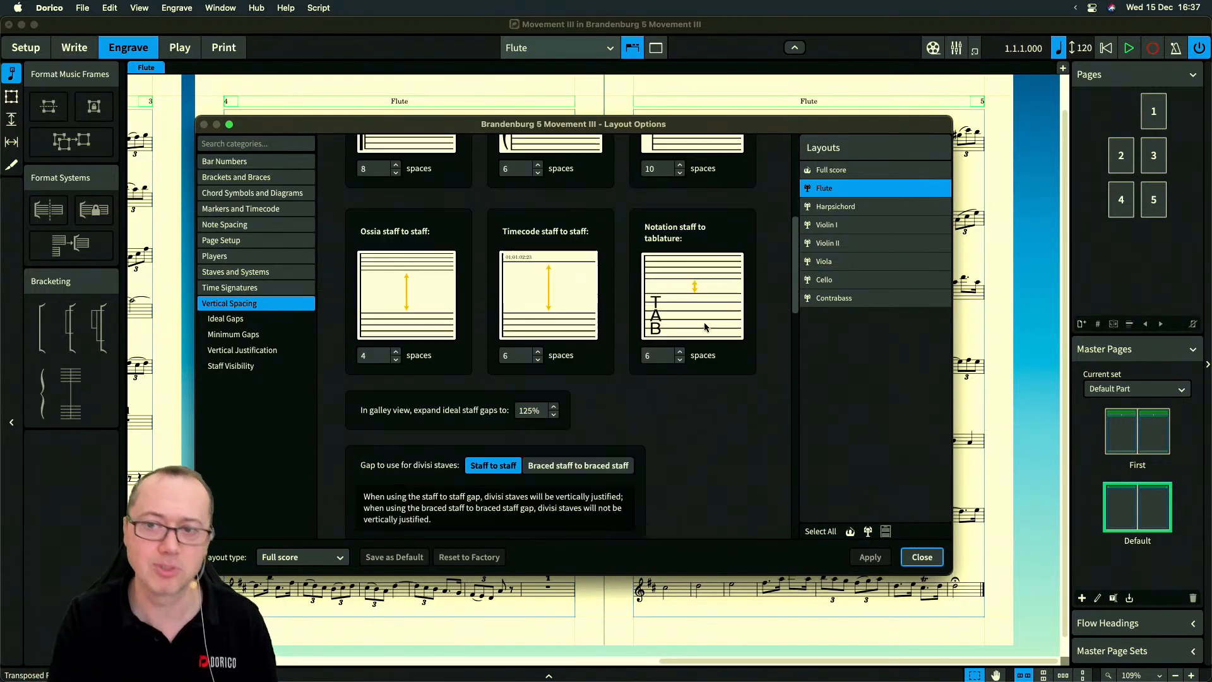
scroll(706, 327, "up", 8)
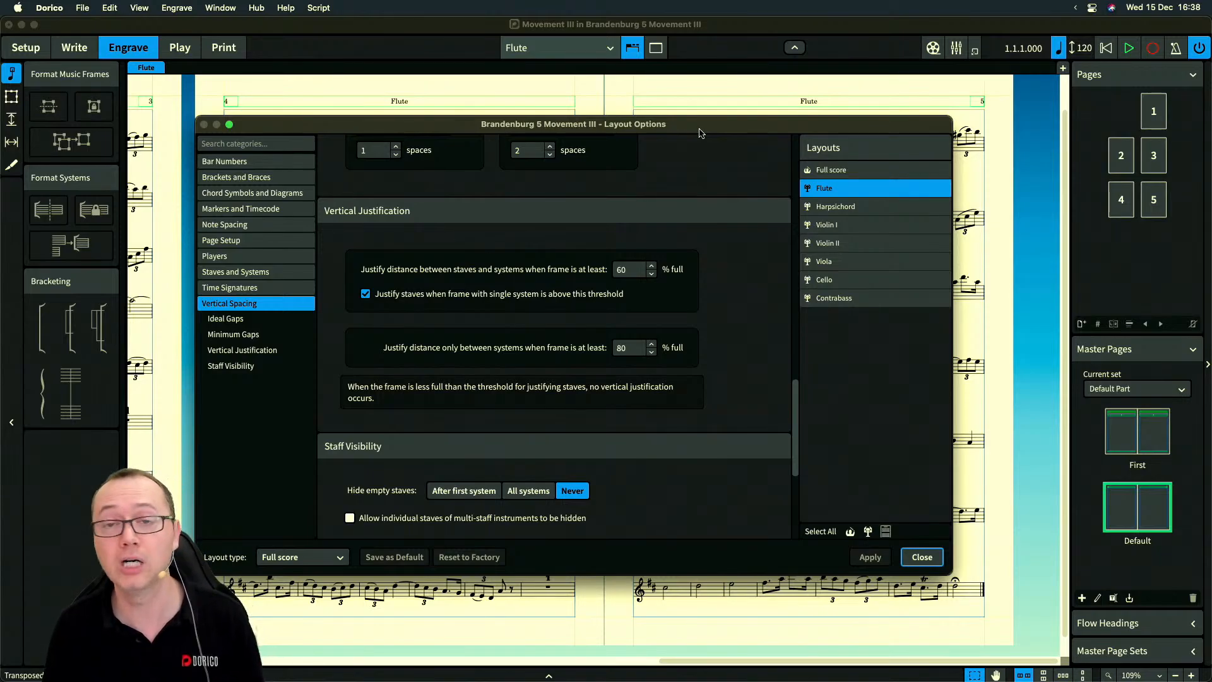
left_click_drag(699, 131, 911, 65)
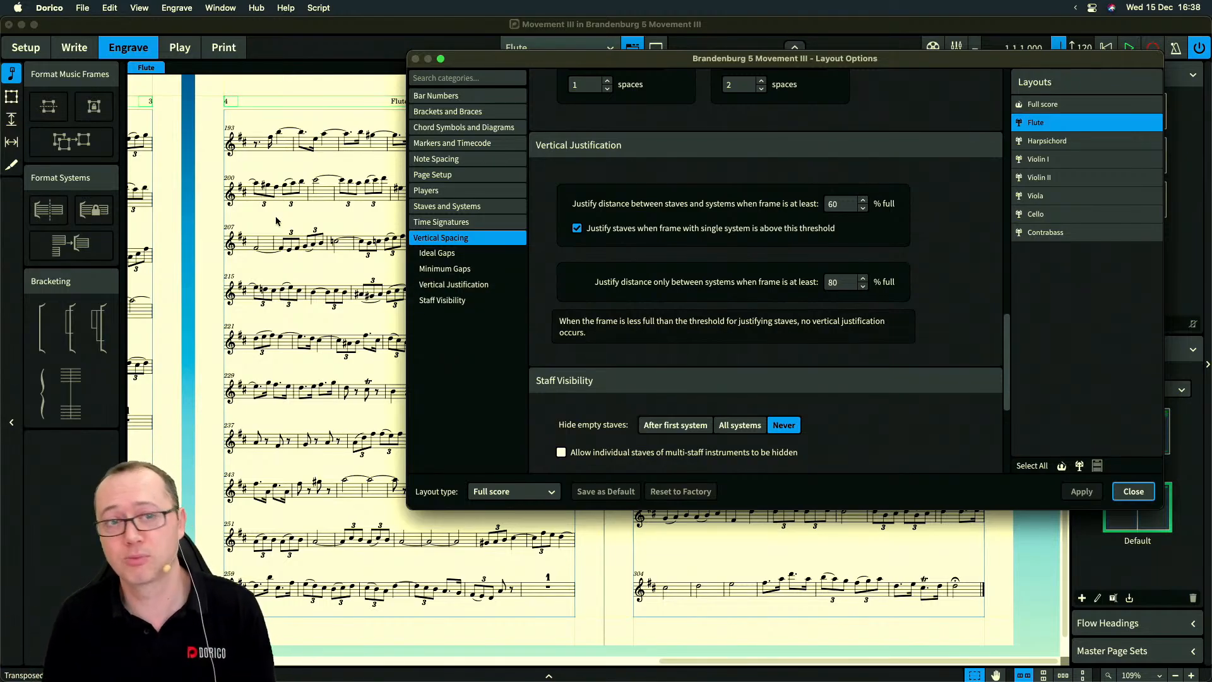
key("Escape")
Switch to Staff Spacing and compare the frame fullness percentages of pages 4 and 5 in the Flute part
left_click(11, 121)
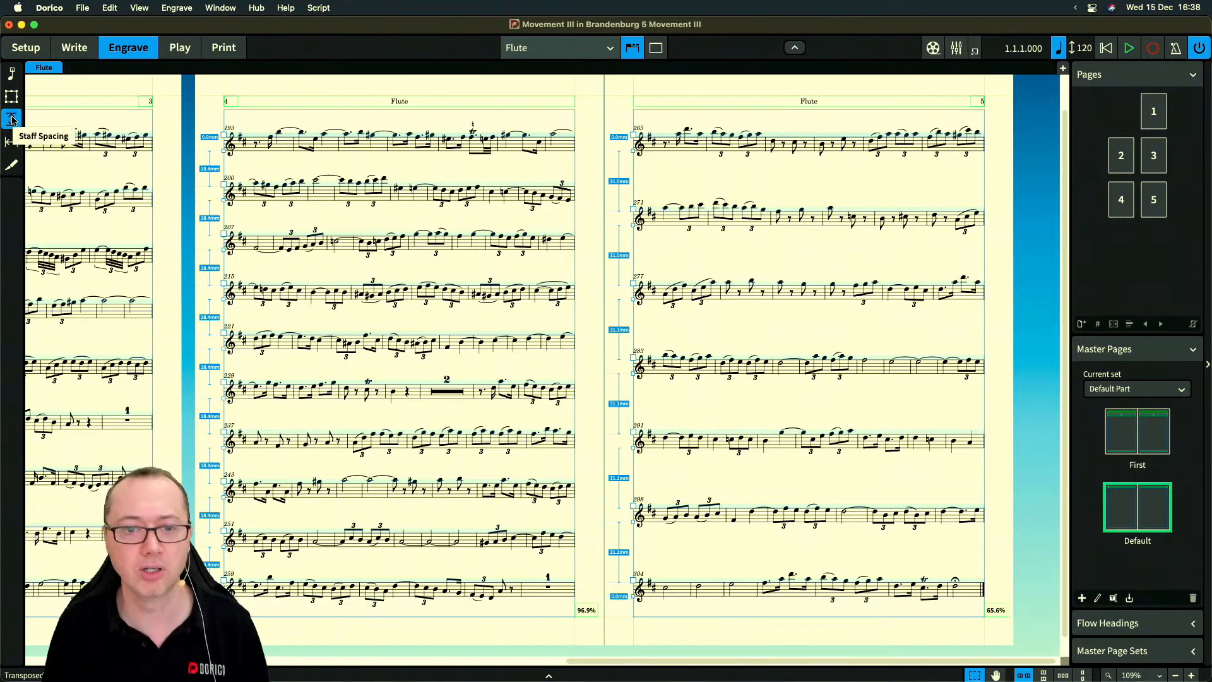
scroll(579, 606, "up", 5)
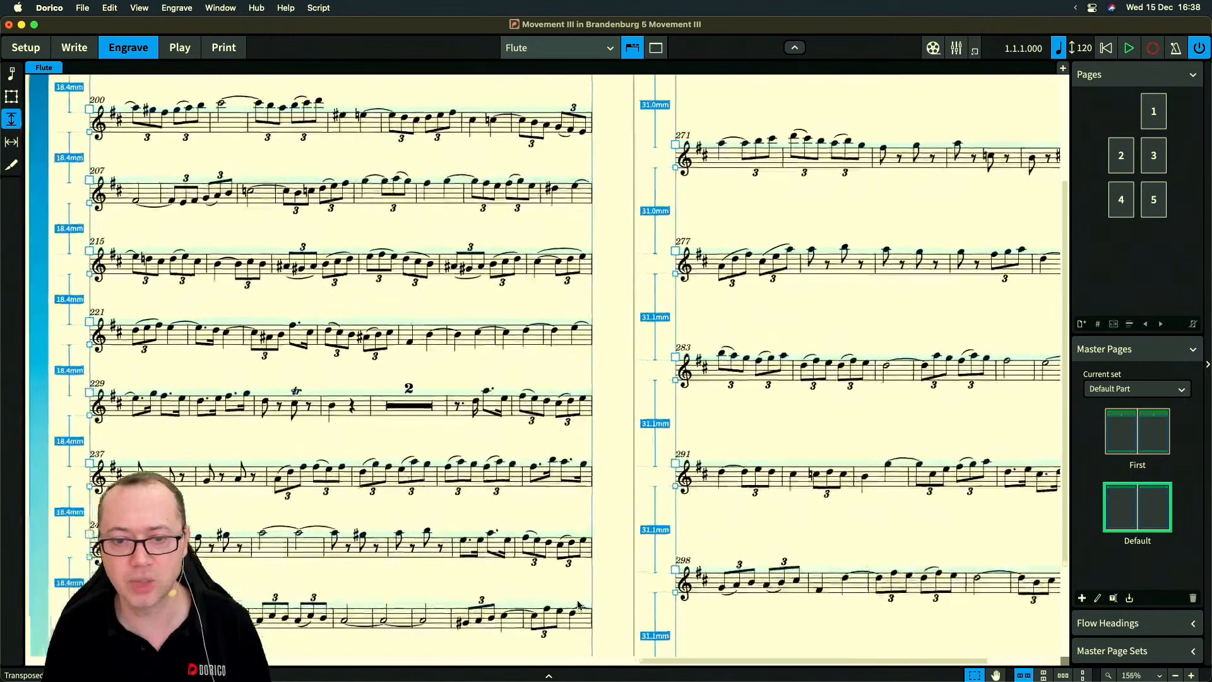
scroll(622, 615, "right", 5)
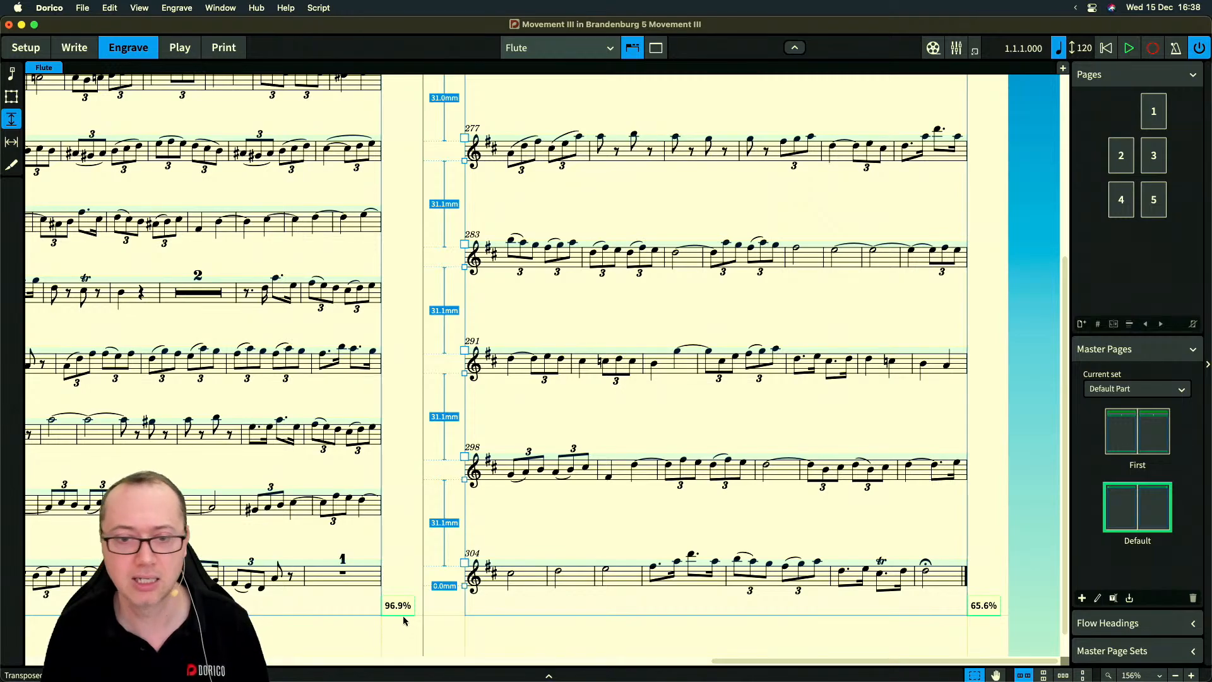
scroll(392, 616, "left", 5)
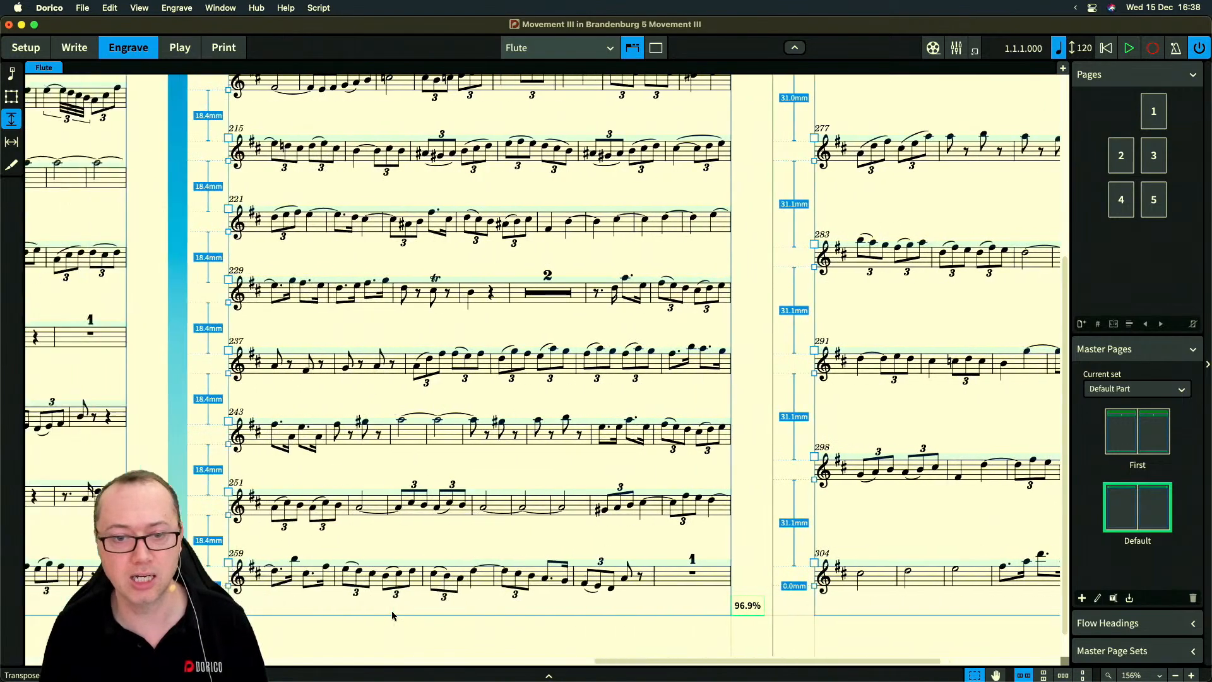
Examine the frame fullness percentages and system distances on the Flute part's first pages, from the opening title to the last systems
scroll(444, 614, "left", 10)
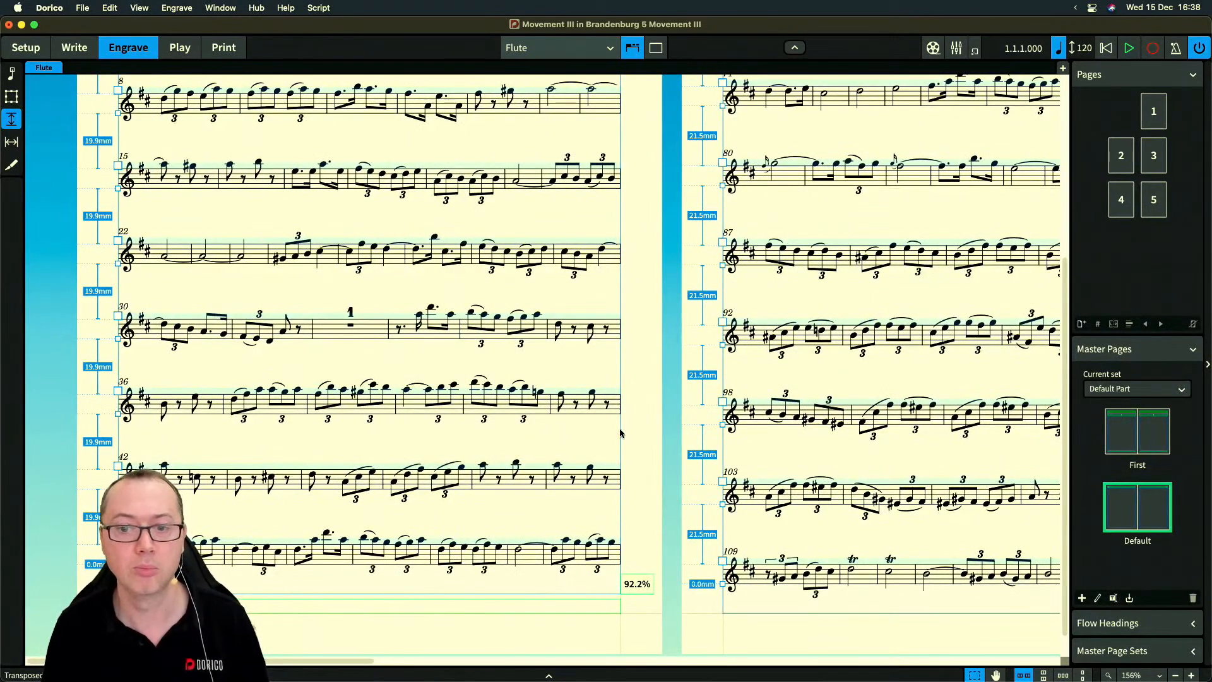
scroll(620, 433, "down", 2)
scroll(620, 433, "up", 4)
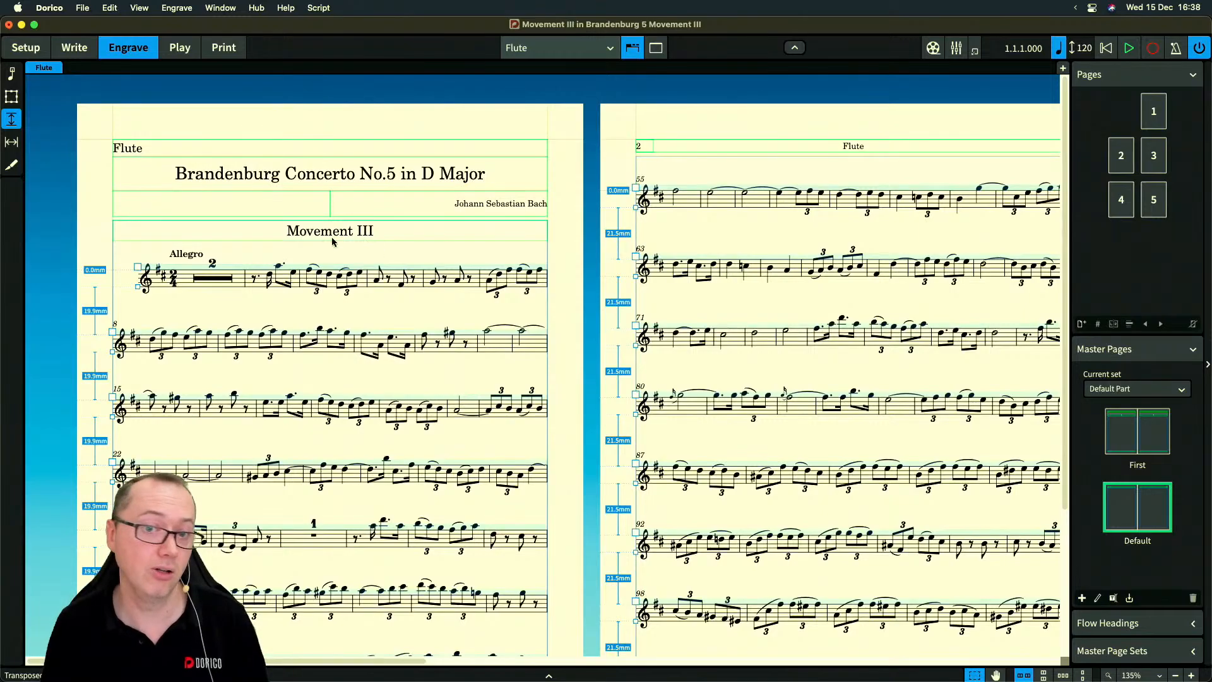
scroll(570, 468, "down", 4)
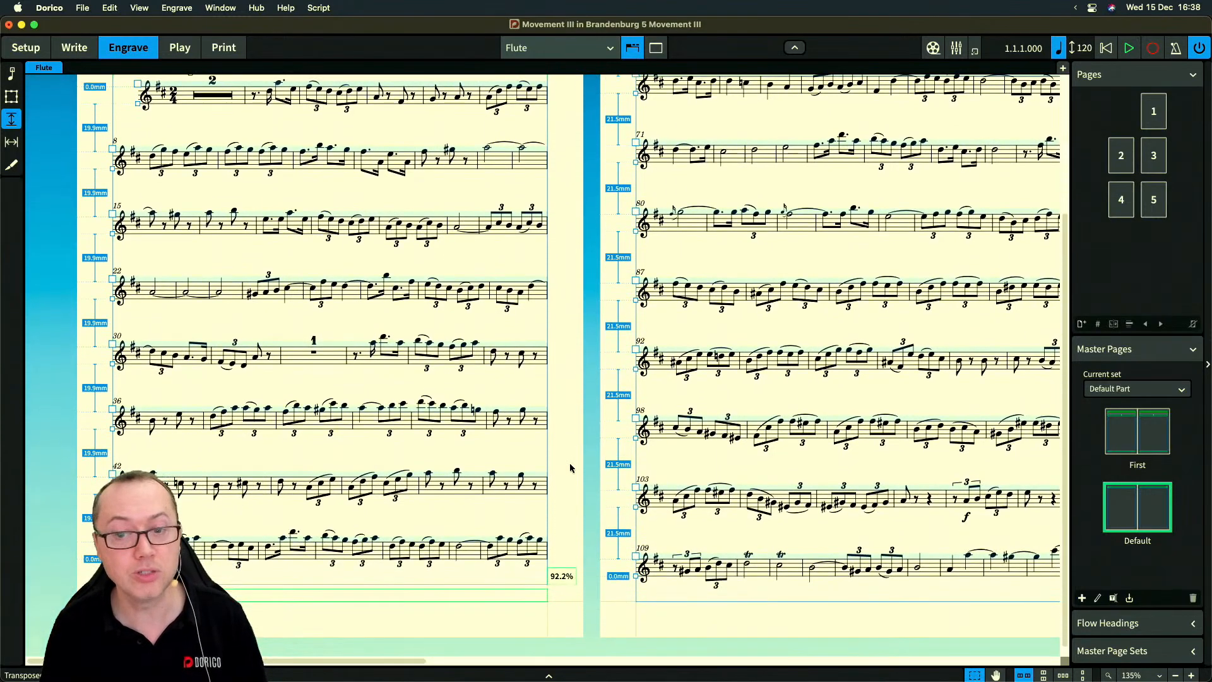
scroll(572, 595, "up", 3)
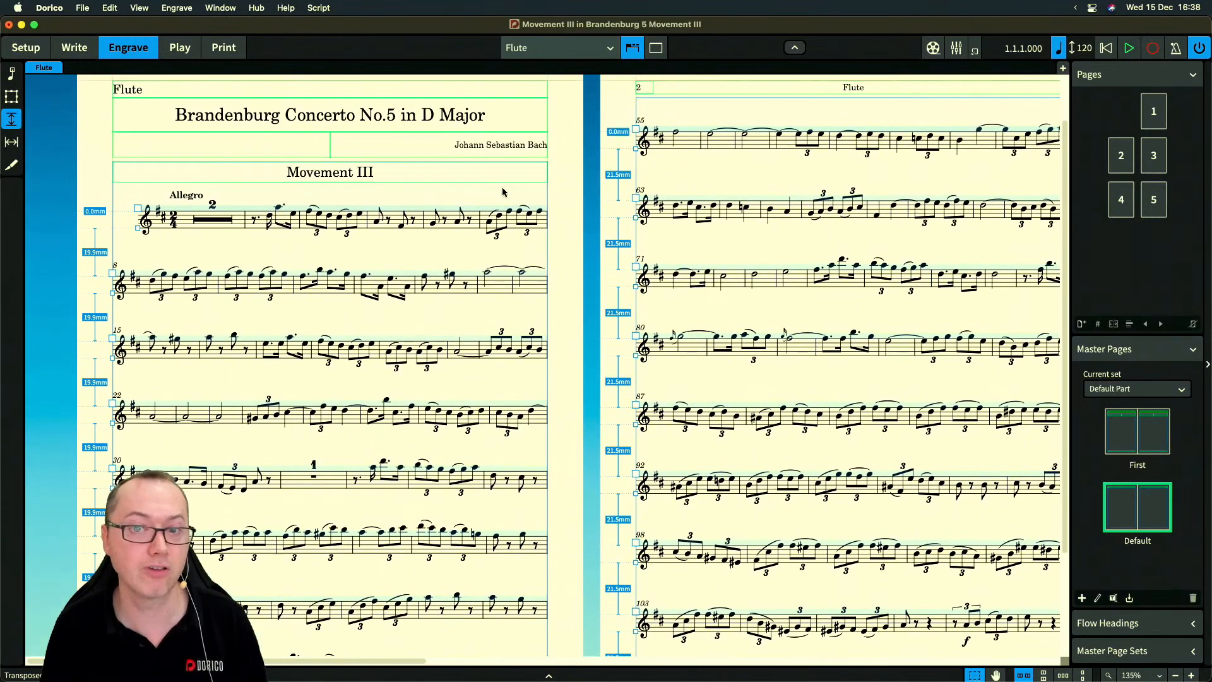
scroll(549, 556, "down", 2)
scroll(542, 536, "down", 1)
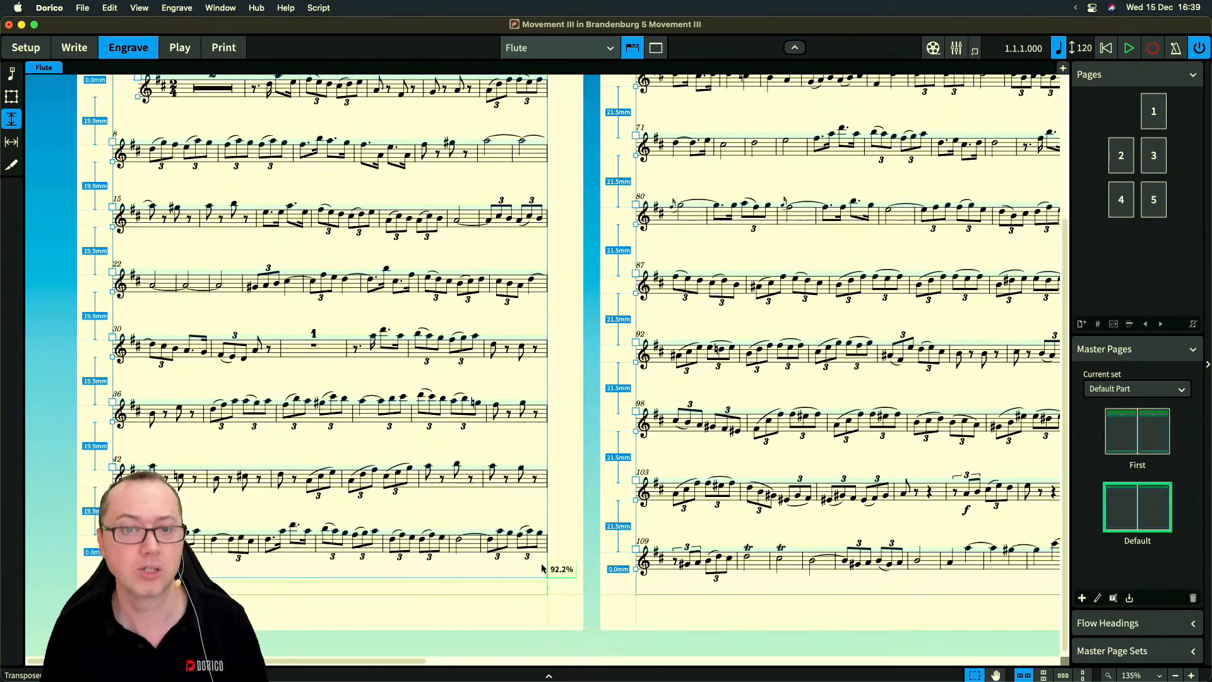
scroll(412, 107, "up", 4)
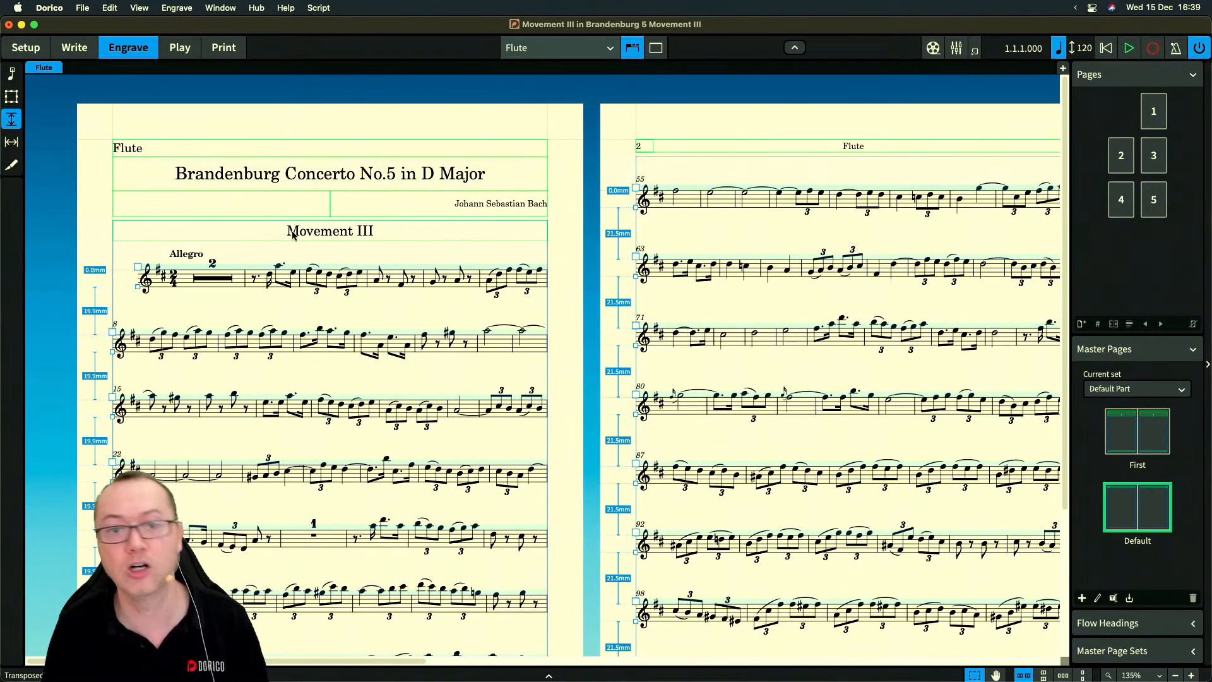
scroll(560, 304, "down", 4)
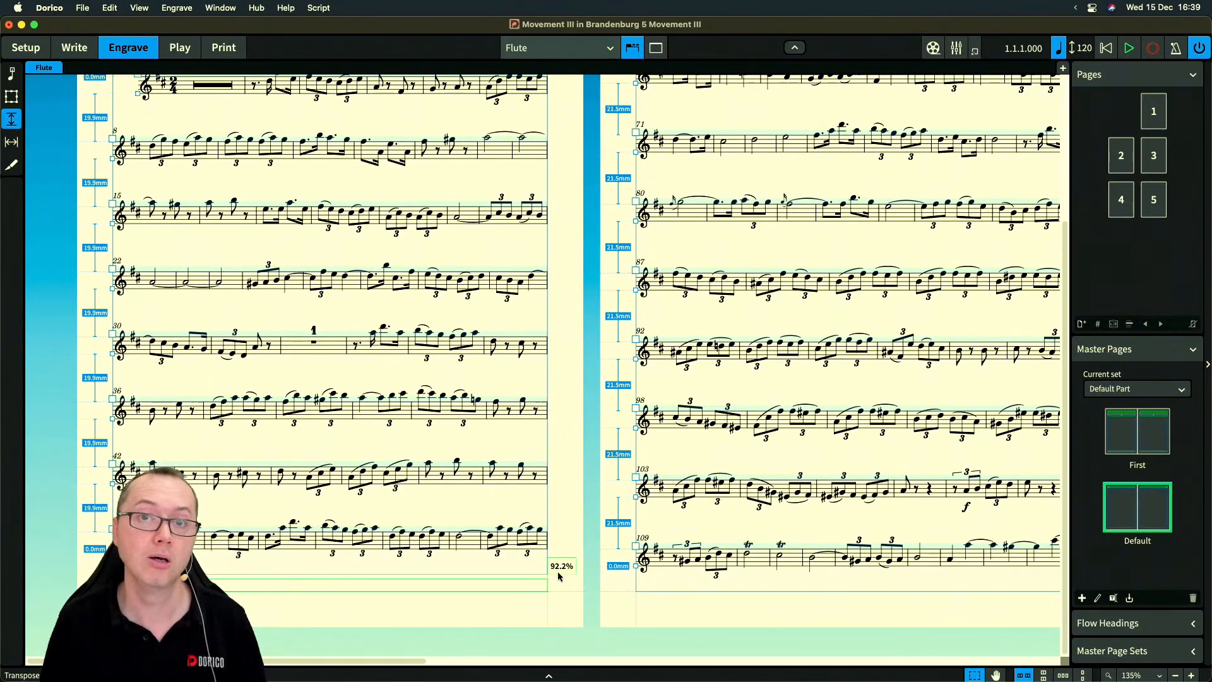
scroll(587, 581, "right", 6)
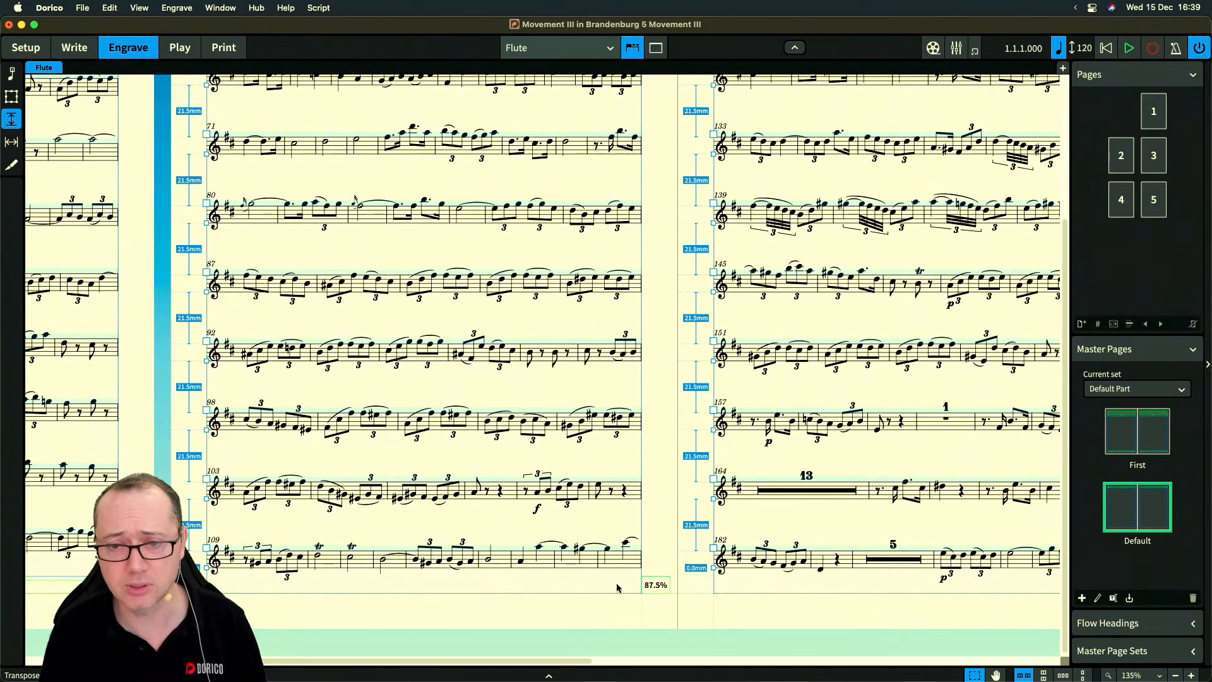
In the Flute layout's vertical justification options, set the threshold for justifying distance between staves and systems to 70% full and apply it
key("super+shift+l")
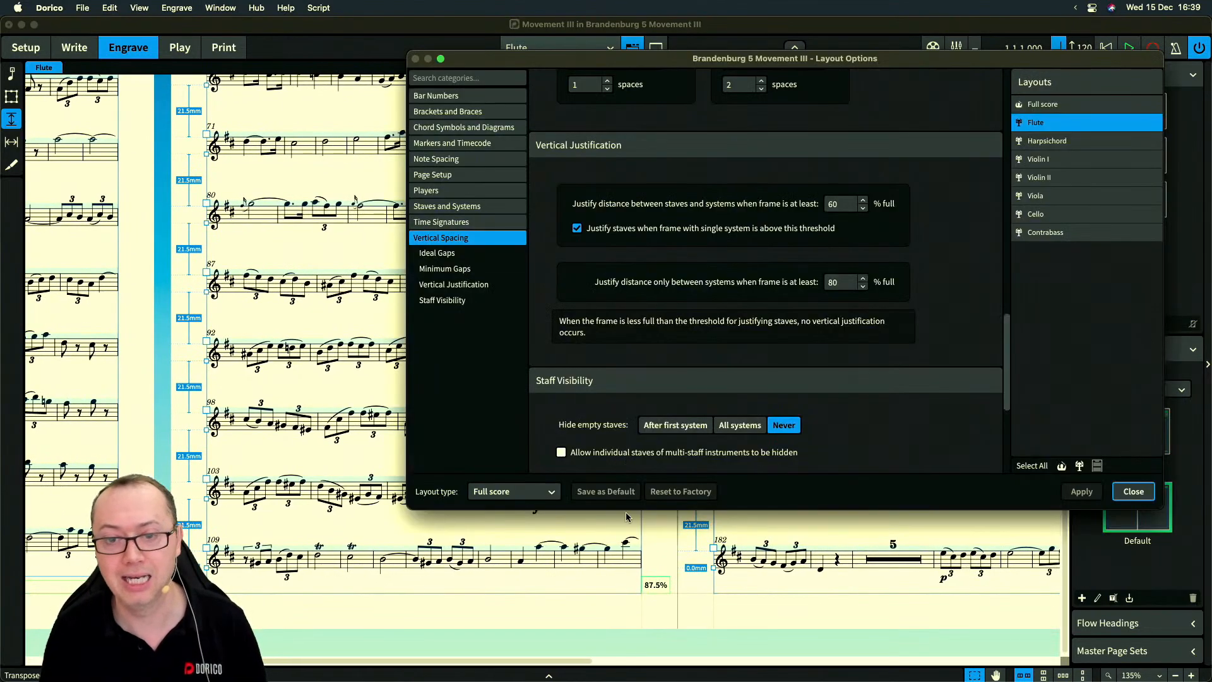
scroll(670, 547, "right", 10)
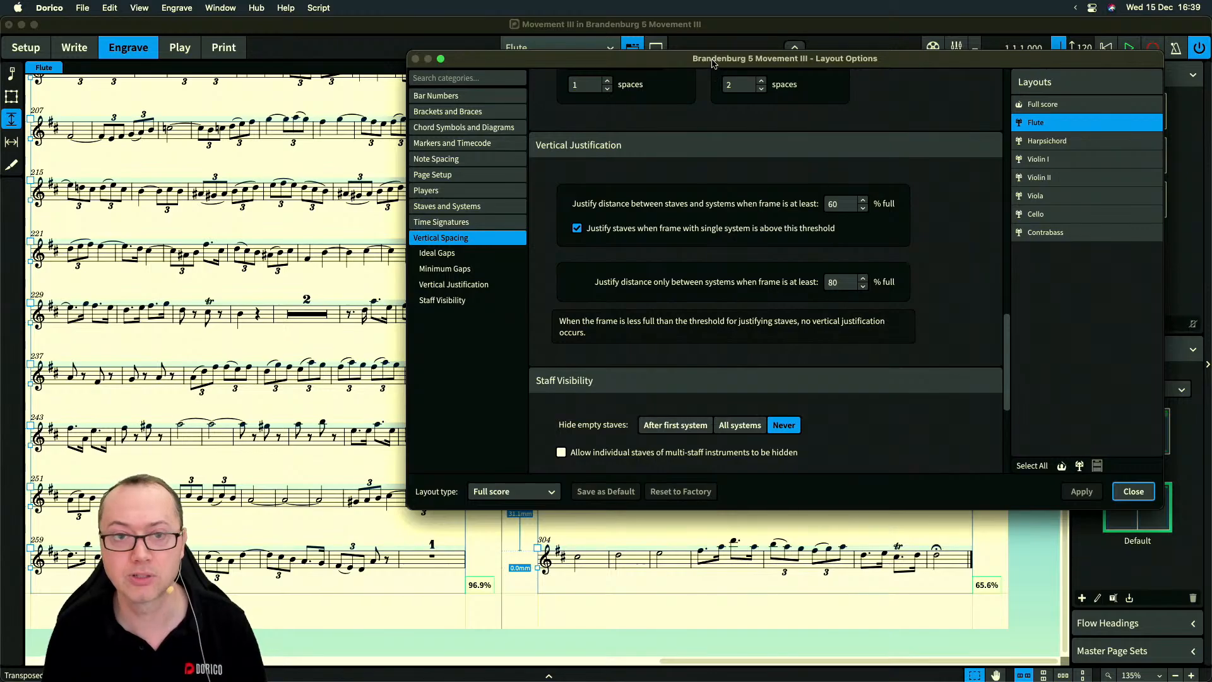
left_click_drag(713, 64, 180, 101)
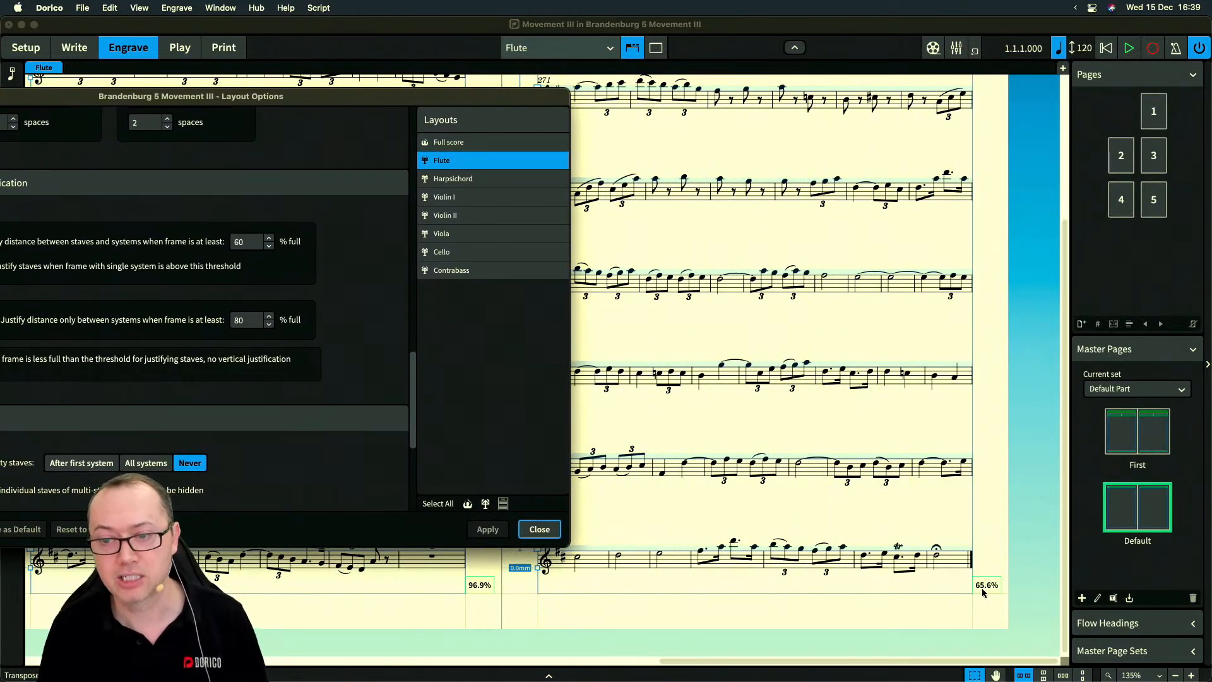
left_click_drag(315, 101, 460, 85)
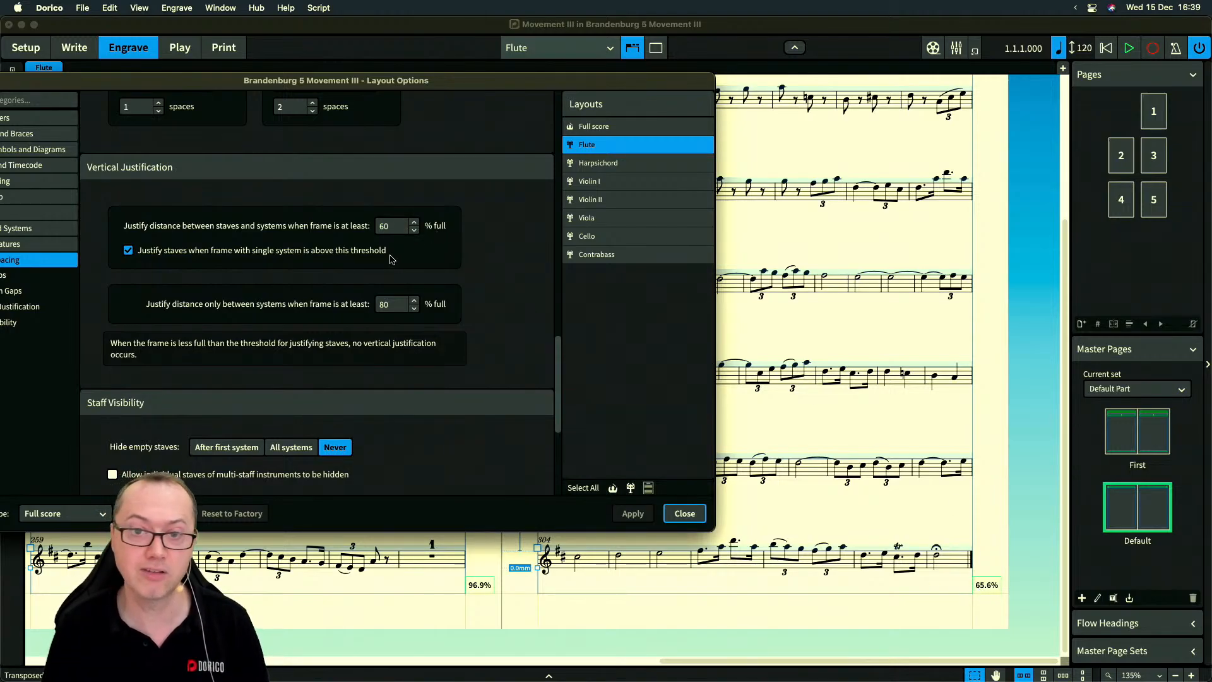
type("70")
key("Tab")
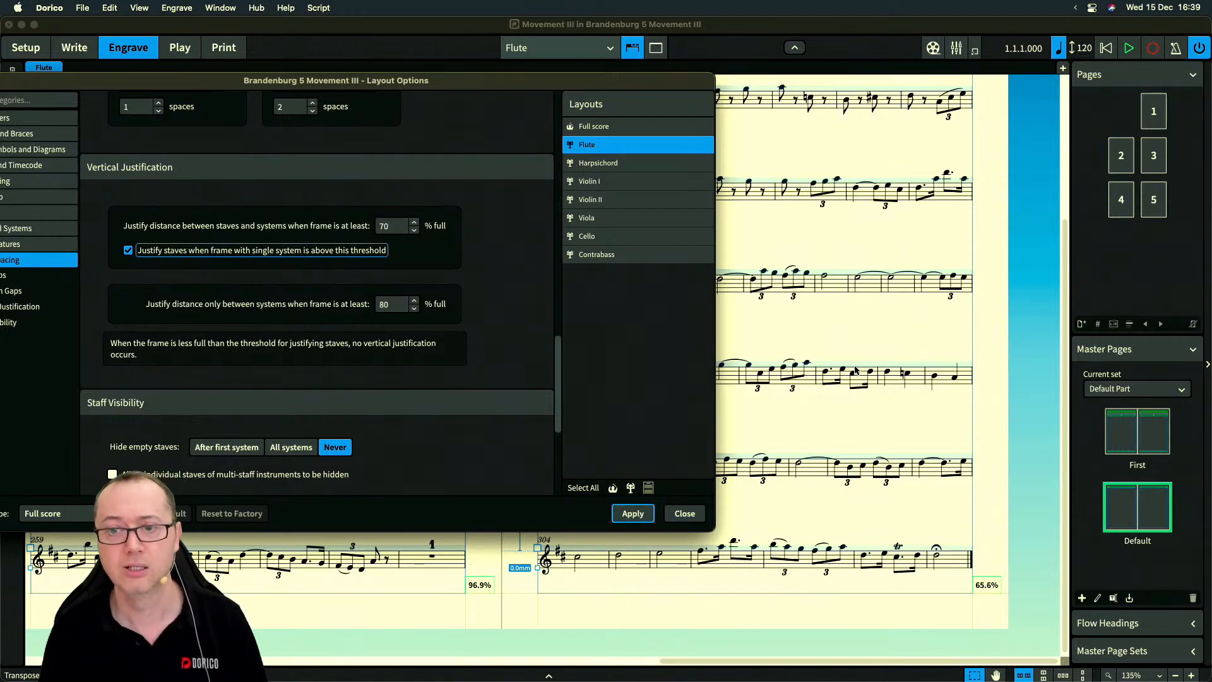
key("Return")
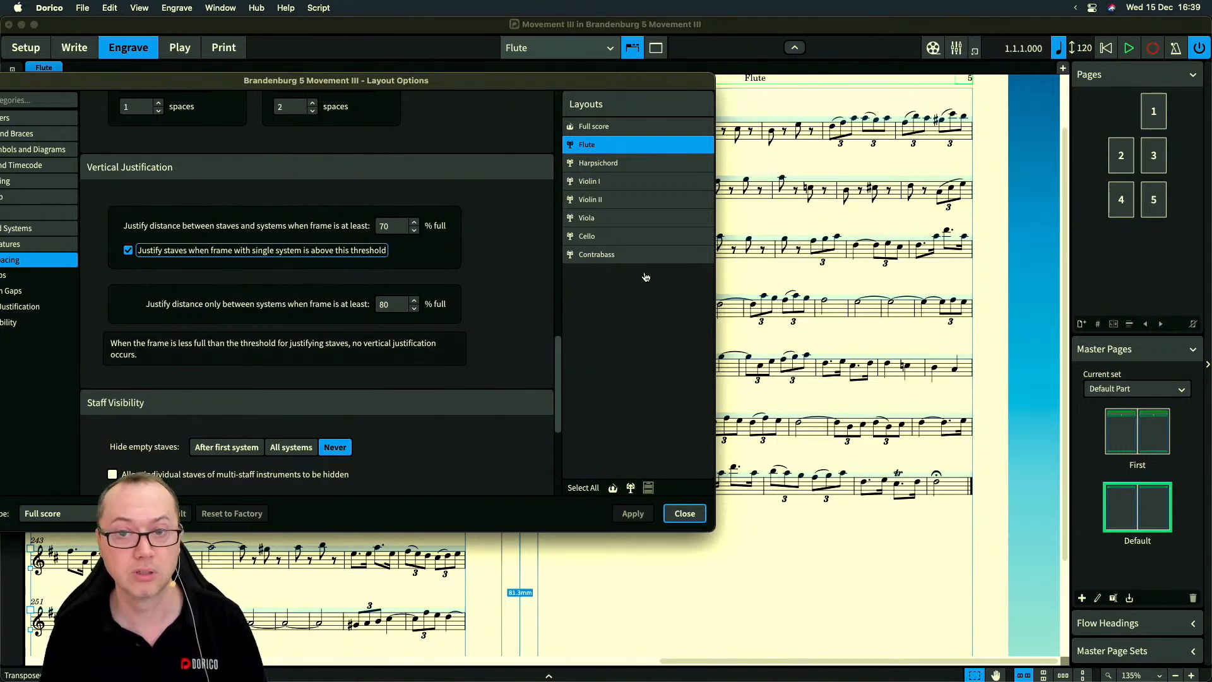
Check the last Flute page, close Layout Options and switch to the Full score layout
scroll(821, 506, "down", 4)
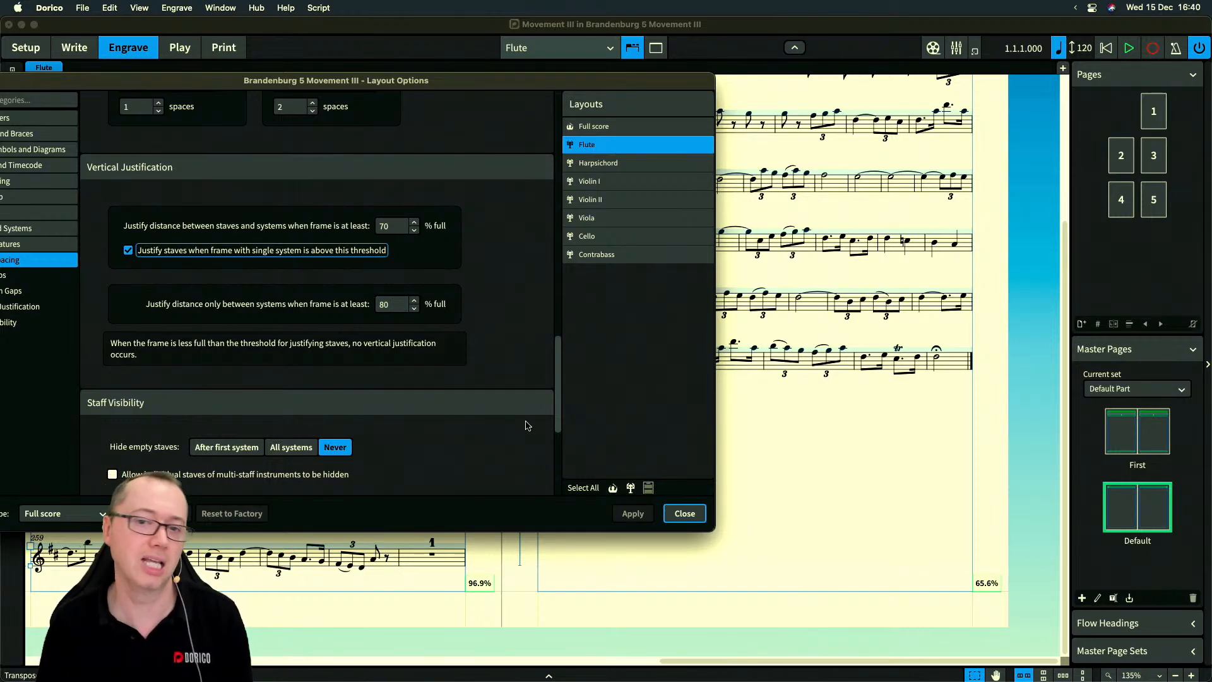
left_click(685, 513)
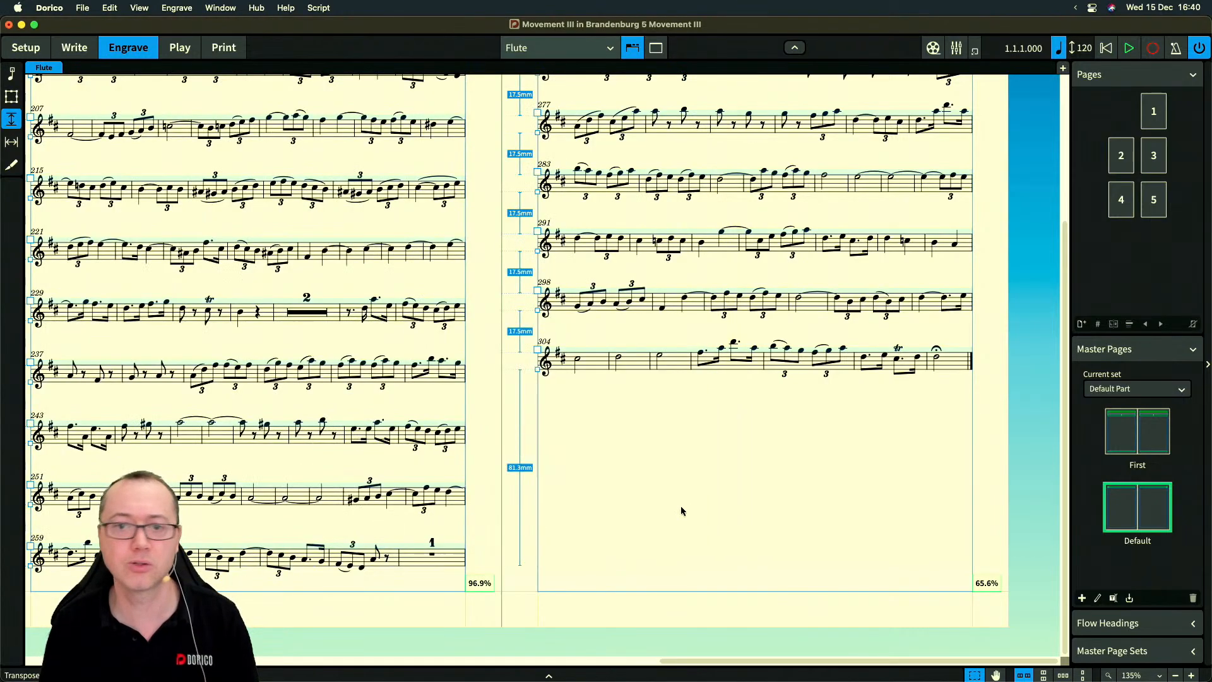
left_click(536, 49)
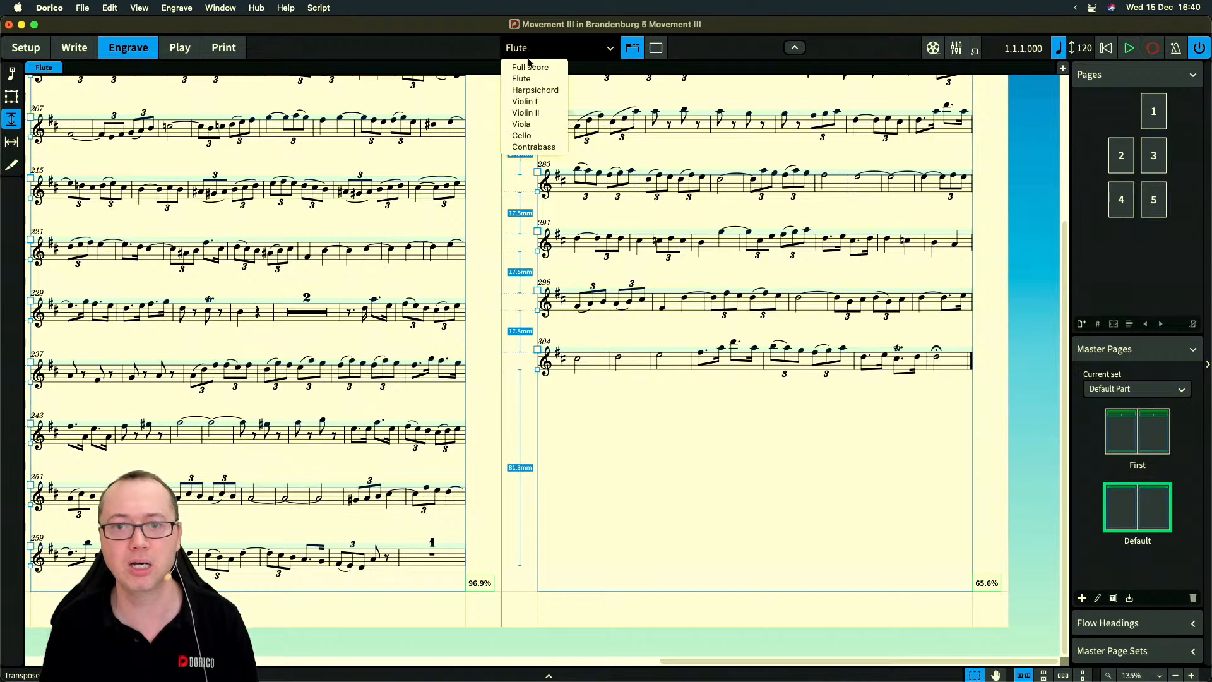
left_click(526, 68)
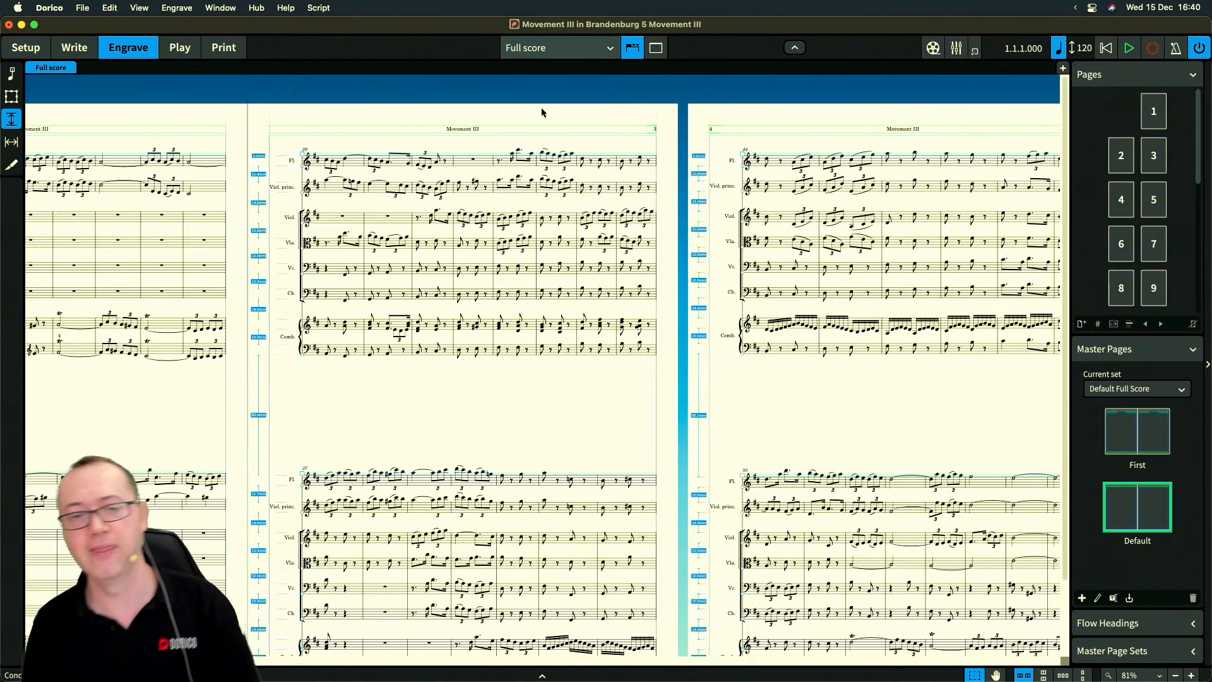
Examine the gaps between the two systems on the Full score's pages, with and without the staff spacing guides displayed
scroll(320, 404, "left", 10)
scroll(319, 403, "down", 2)
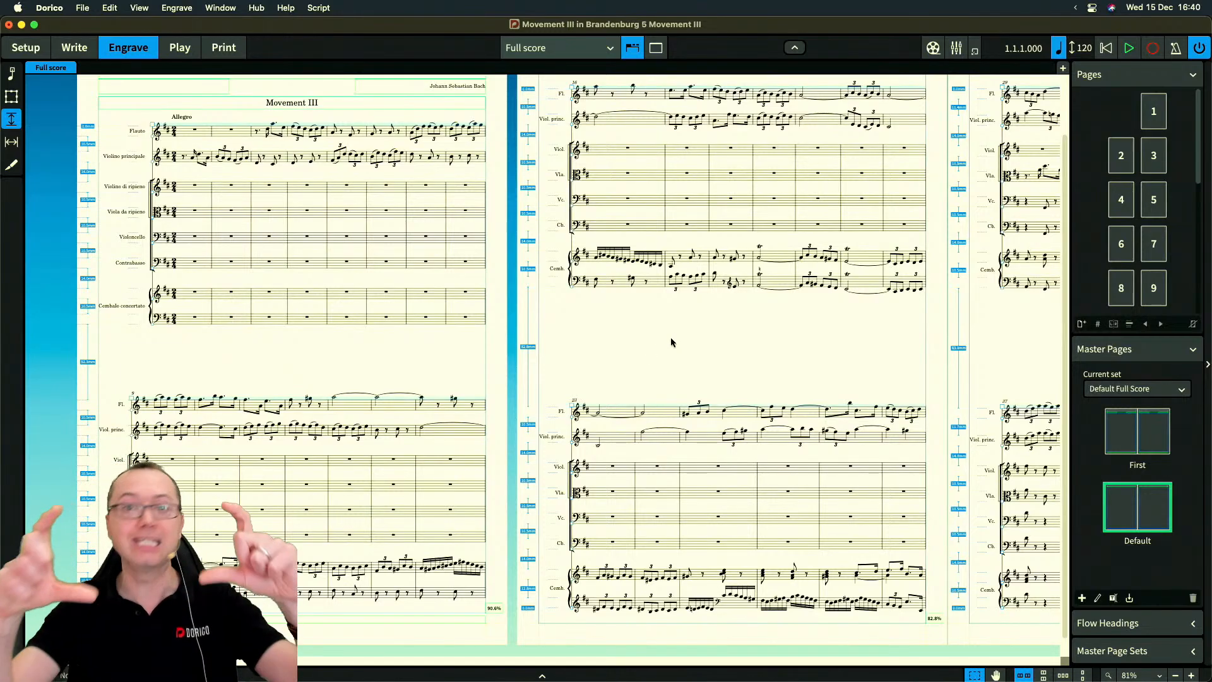
key("grave")
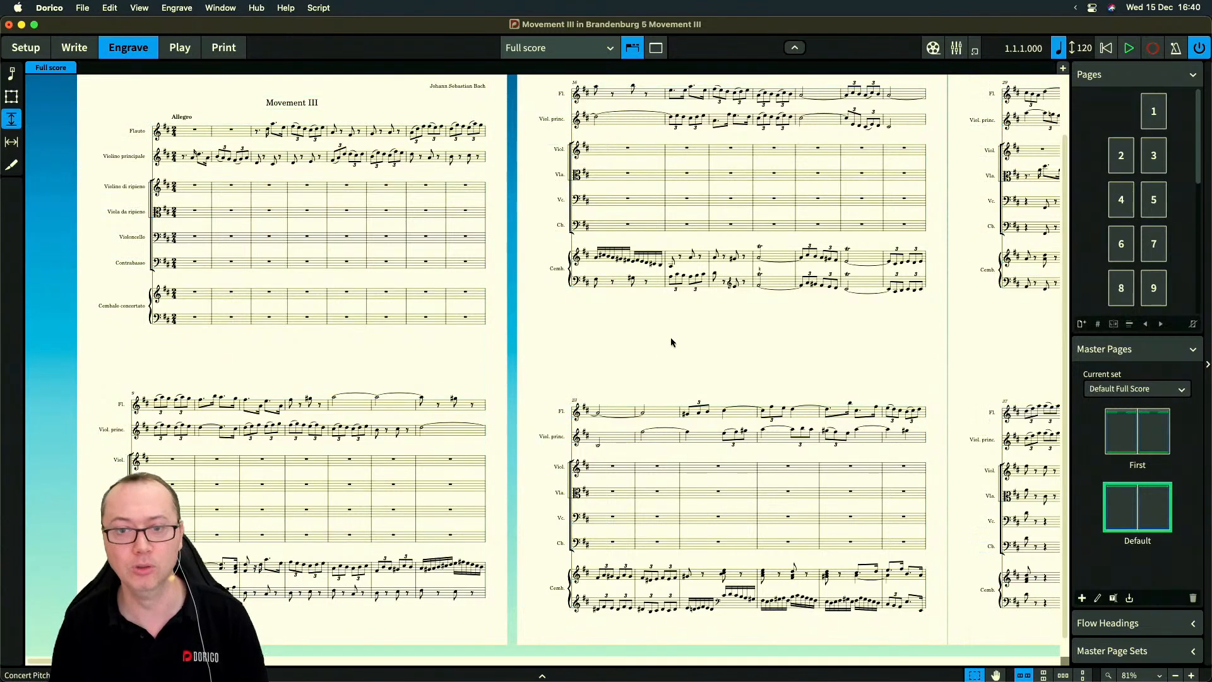
scroll(671, 342, "right", 8)
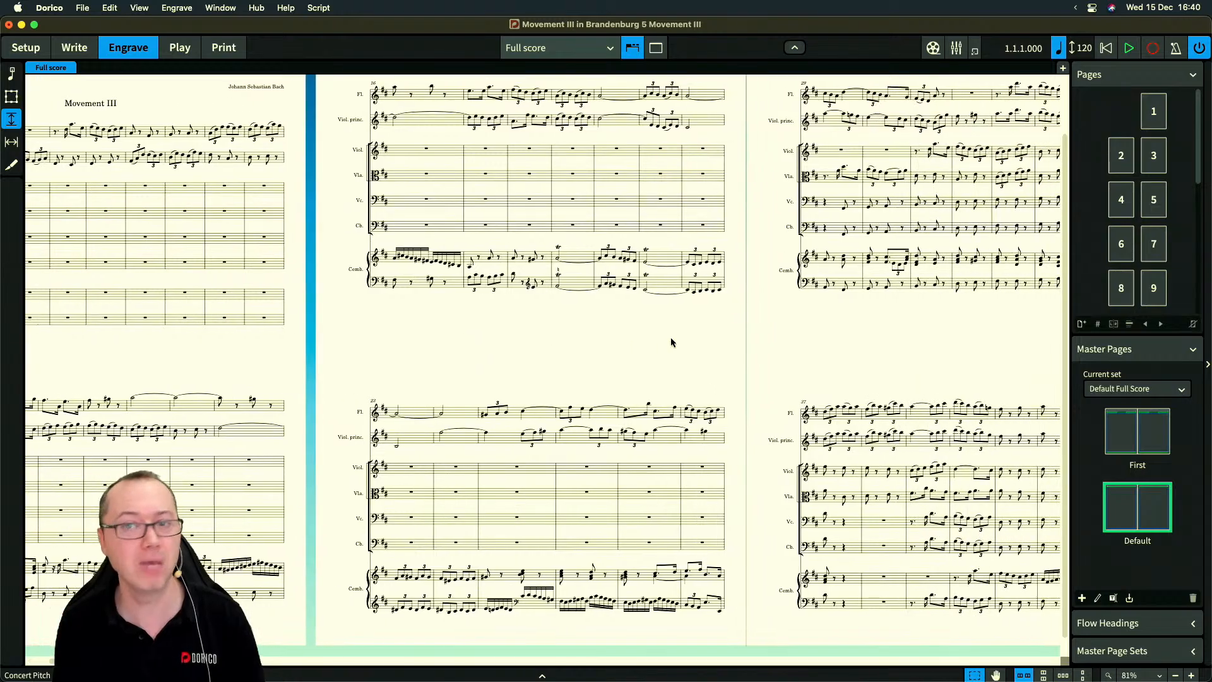
scroll(671, 342, "left", 8)
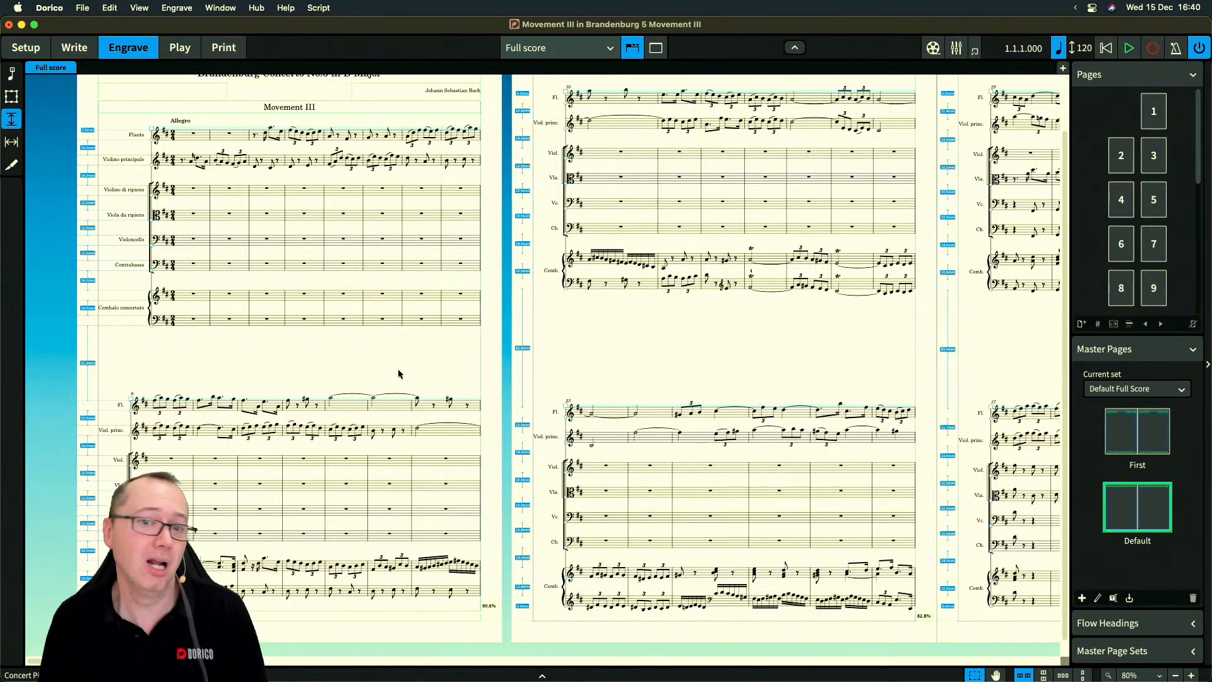
scroll(606, 302, "right", 15)
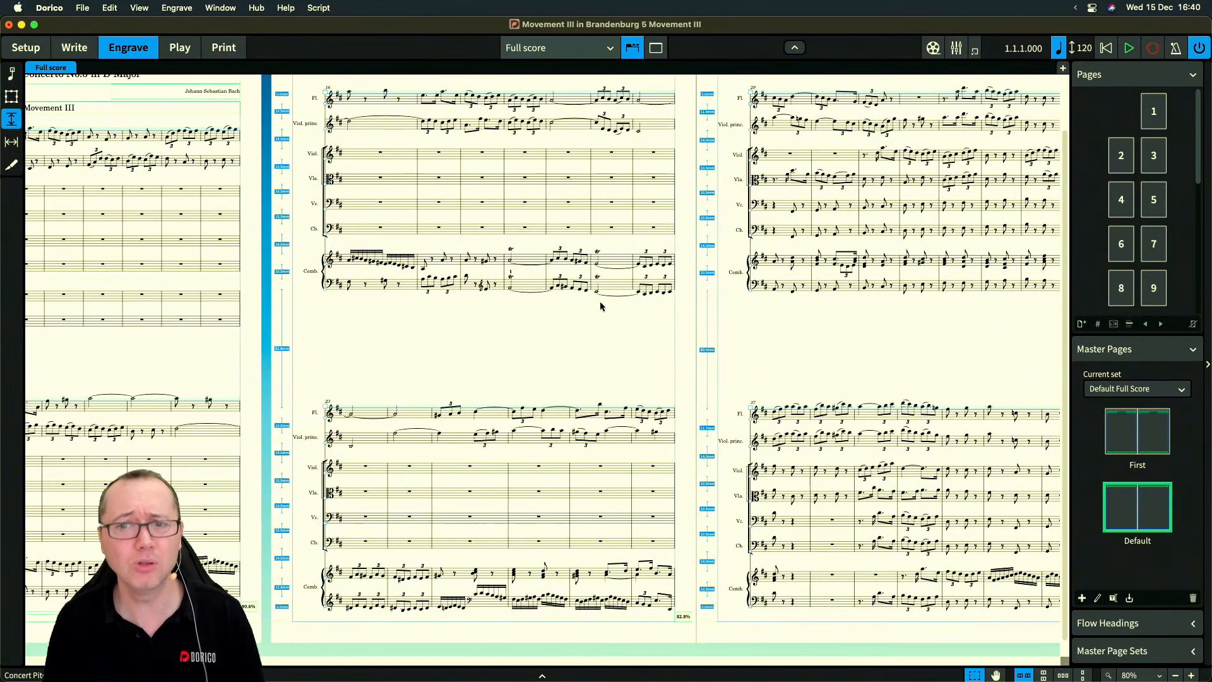
scroll(753, 337, "right", 8)
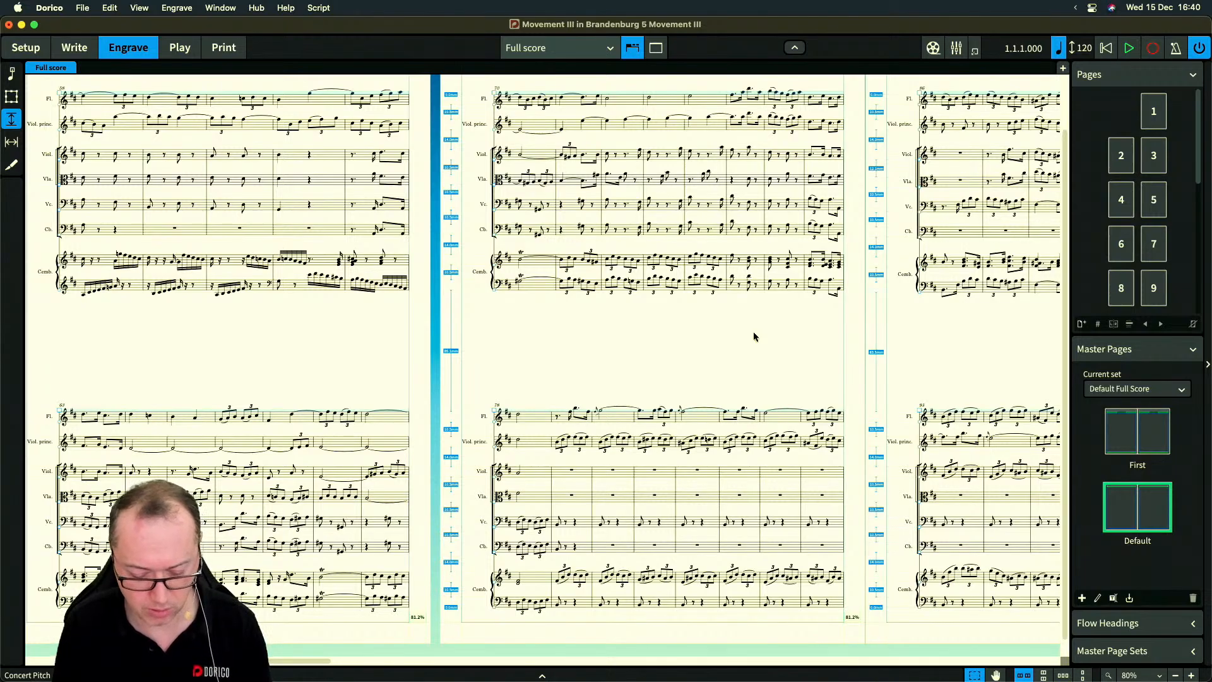
Check the Full score's vertical justification thresholds in Layout Options and close the dialog without changes
key("super+shift+l")
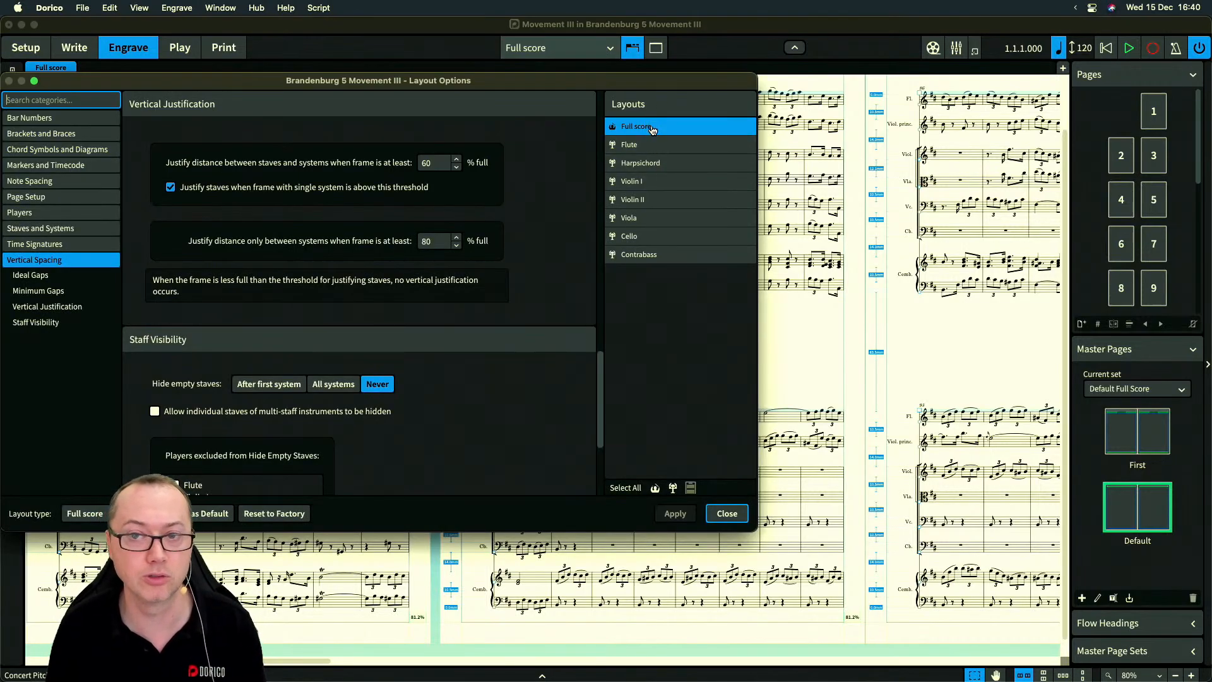
left_click_drag(543, 84, 936, 63)
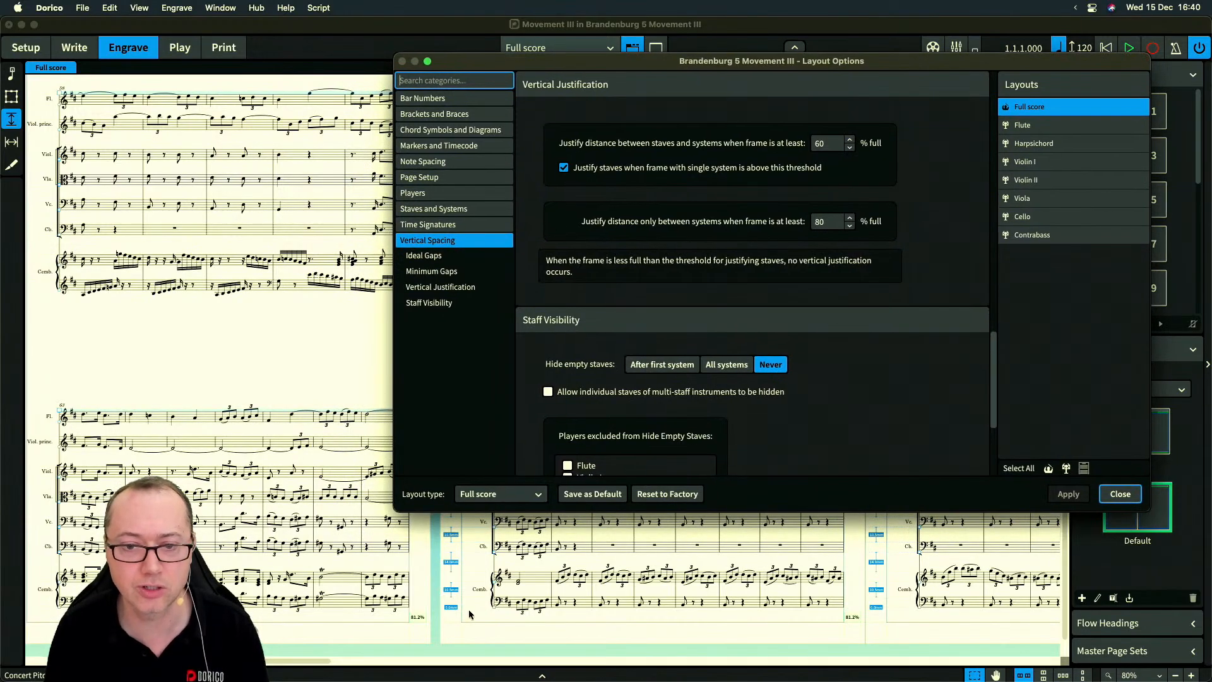
key("Escape")
Examine the frame fullness percentages on the Full score's pages, from the system at bar 78 to the one at bar 163
scroll(468, 615, "up", 5)
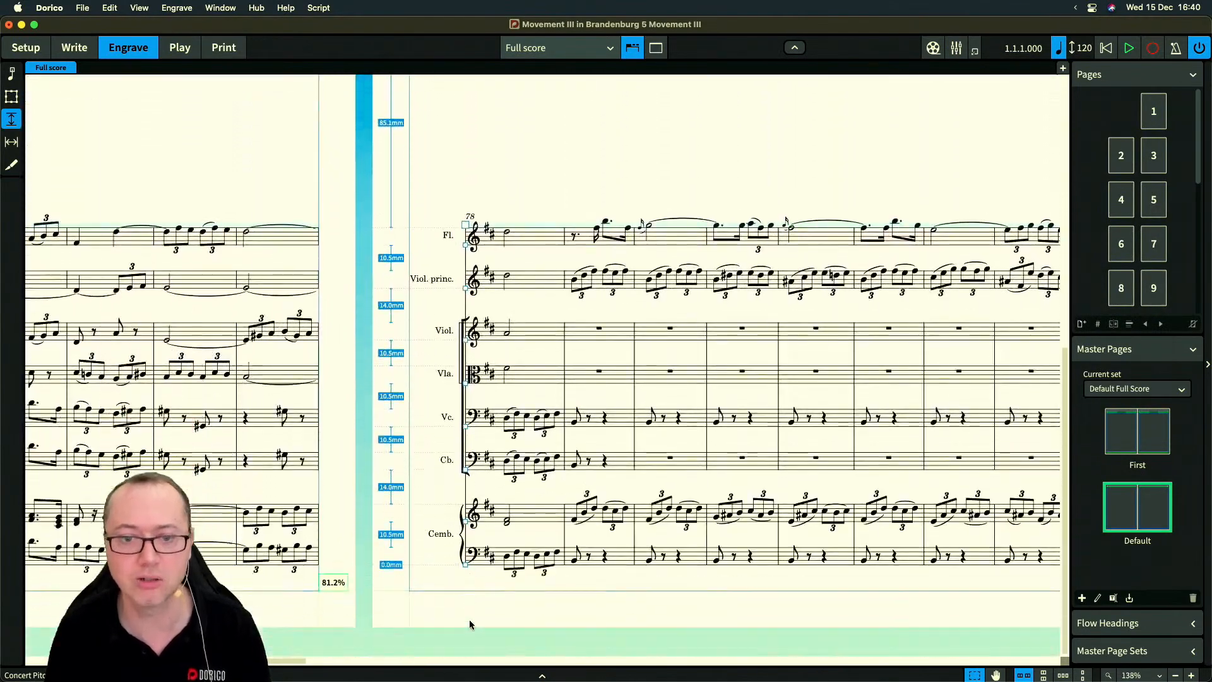
scroll(468, 619, "up", 3)
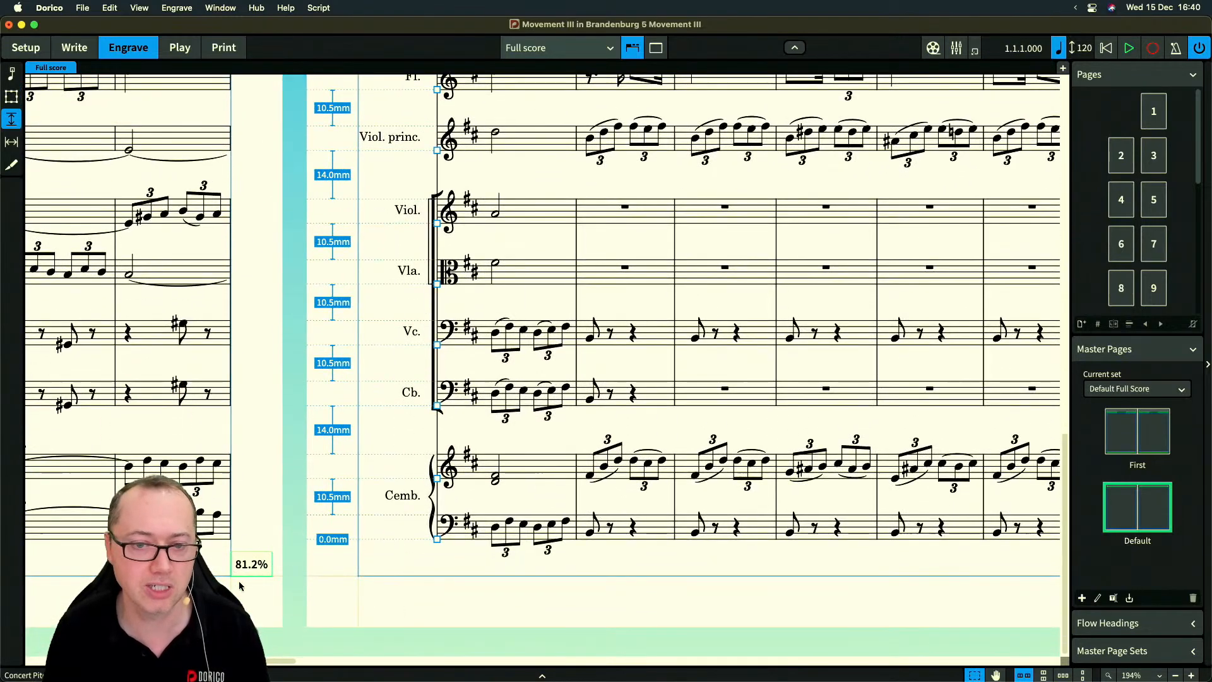
scroll(246, 587, "down", 4)
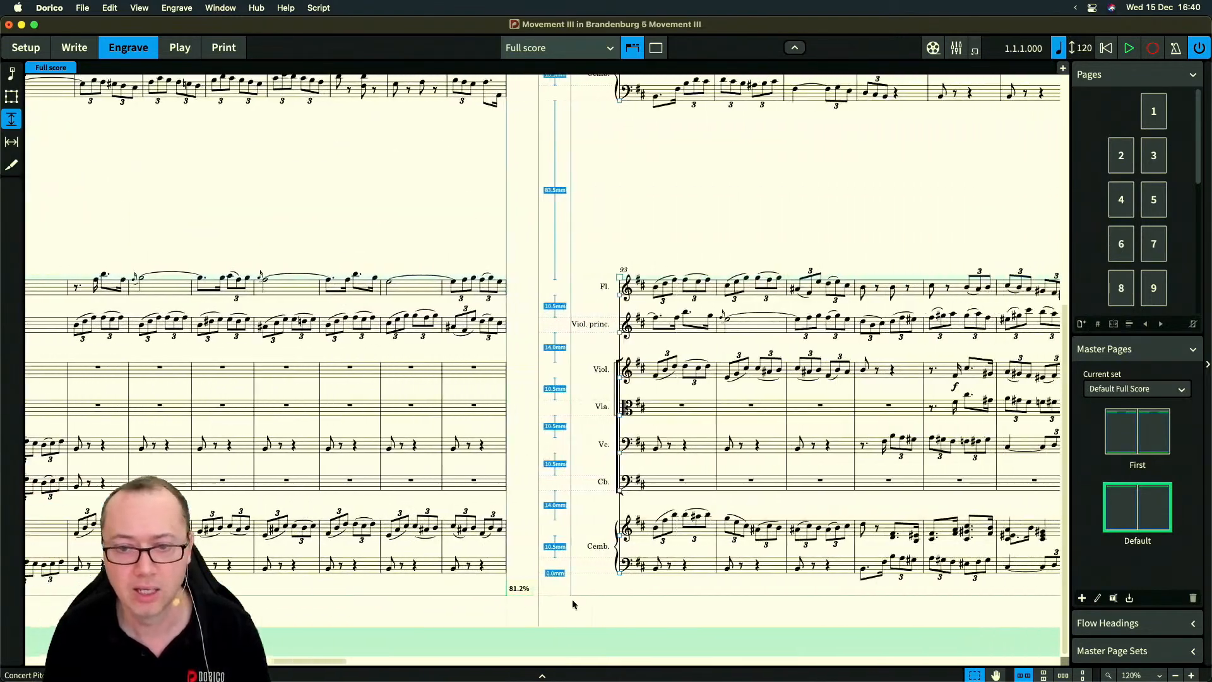
scroll(572, 605, "right", 10)
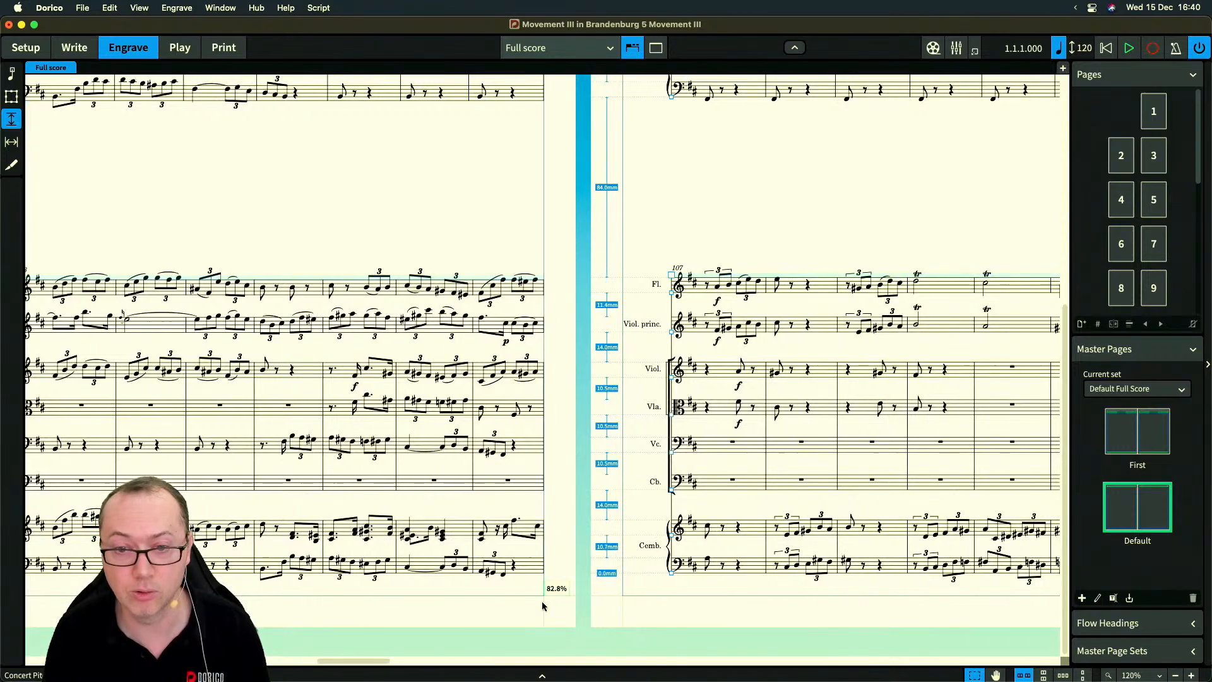
scroll(543, 606, "right", 15)
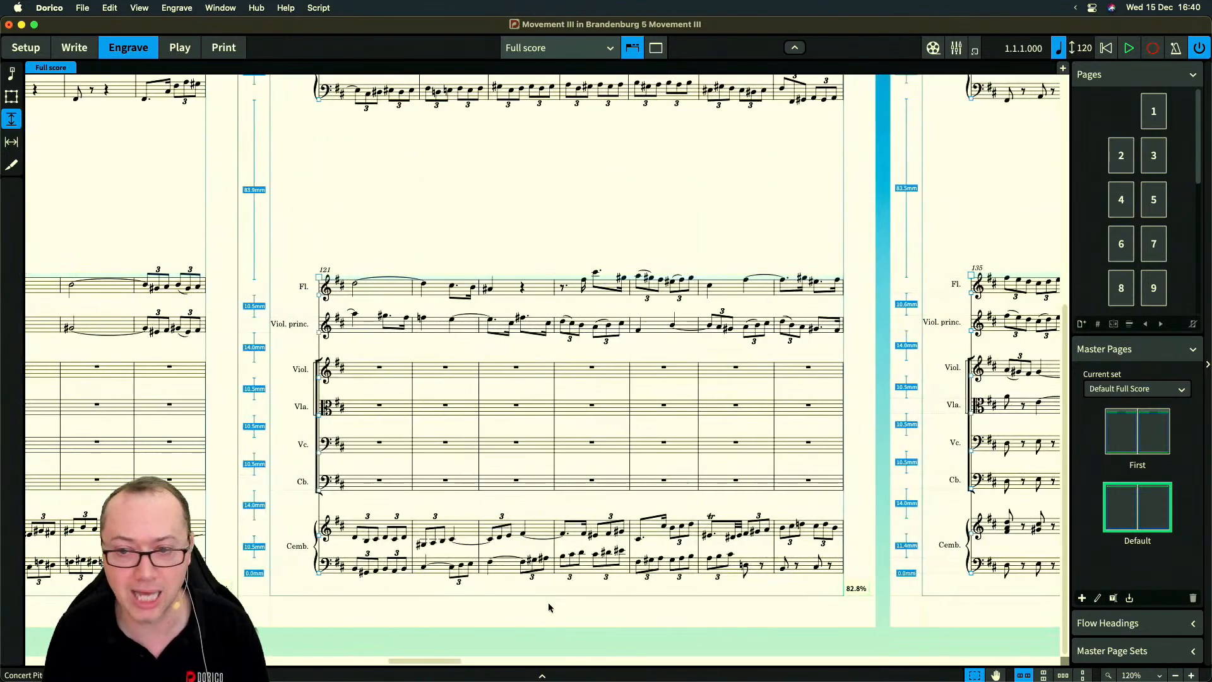
scroll(549, 608, "right", 15)
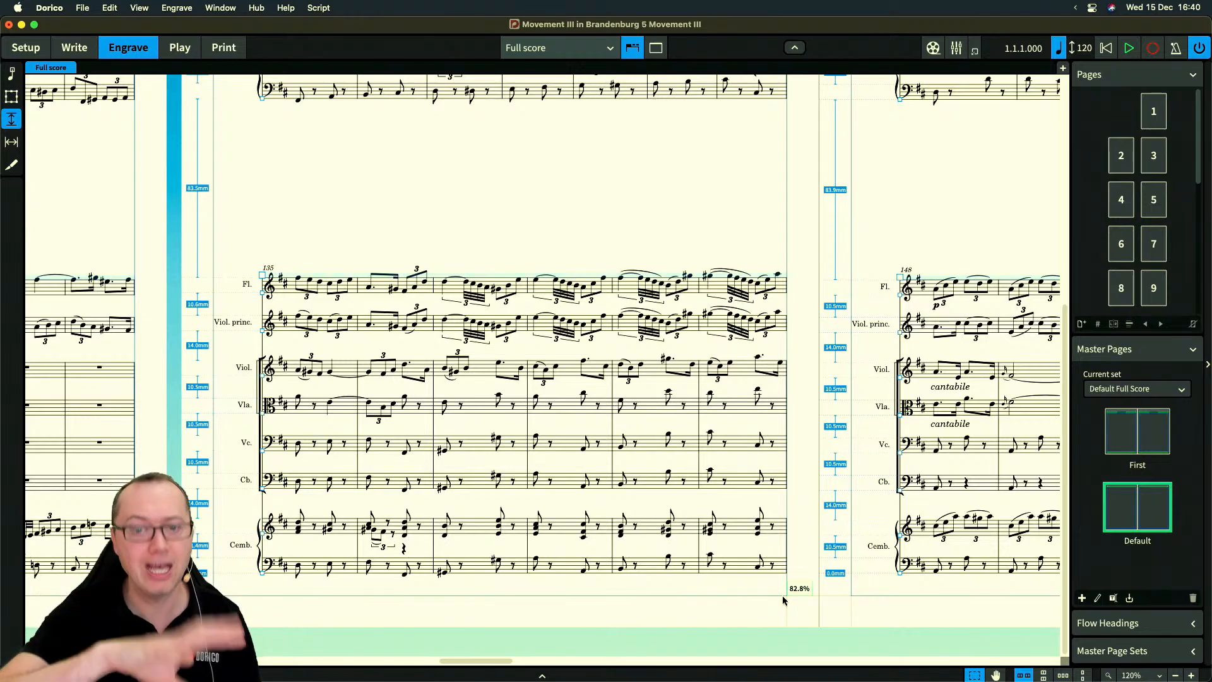
scroll(783, 600, "right", 10)
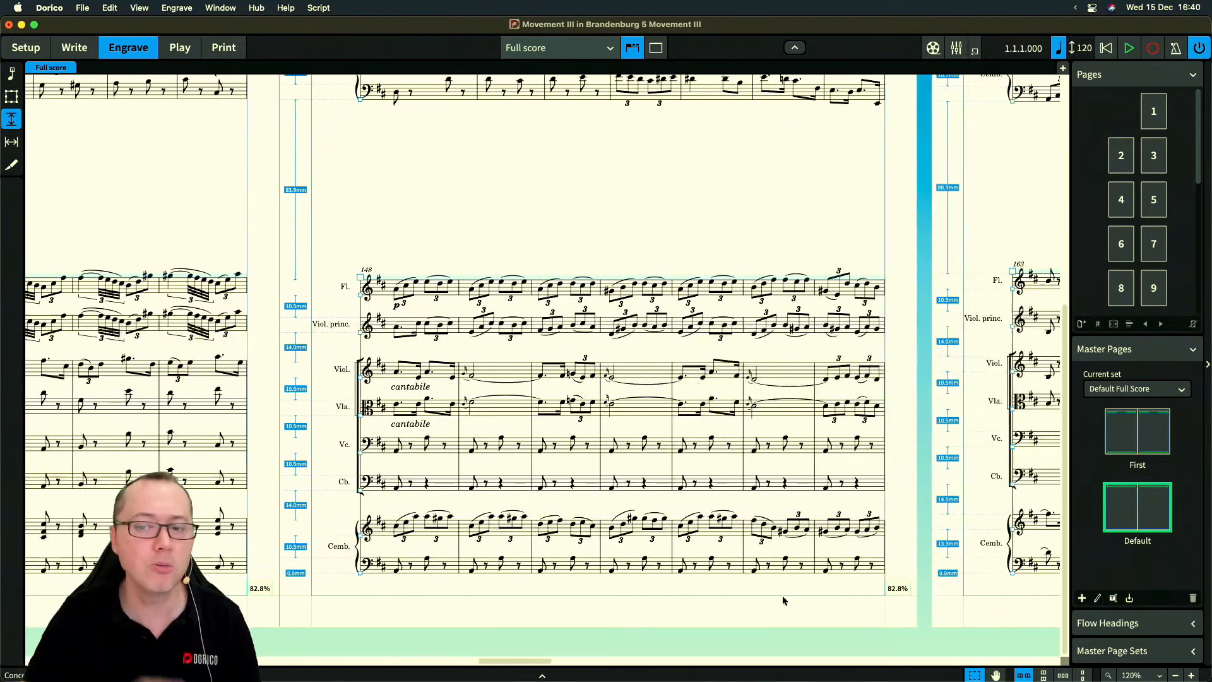
scroll(782, 600, "right", 2)
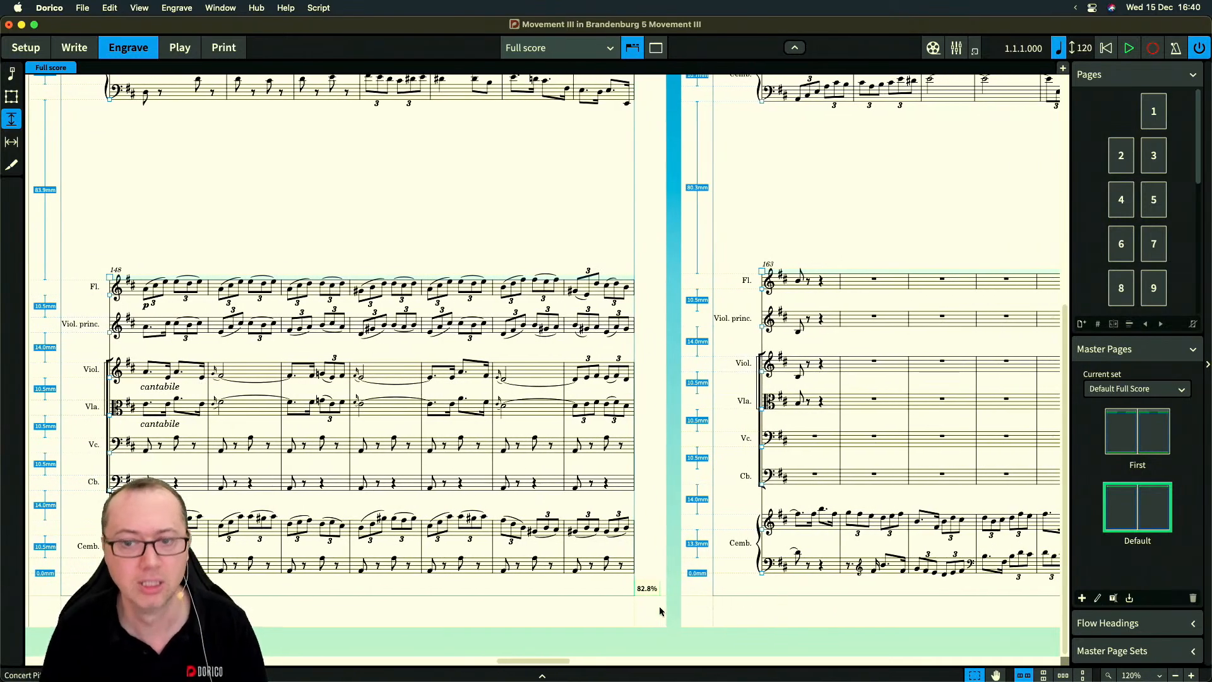
scroll(639, 603, "right", 7)
scroll(639, 603, "right", 8)
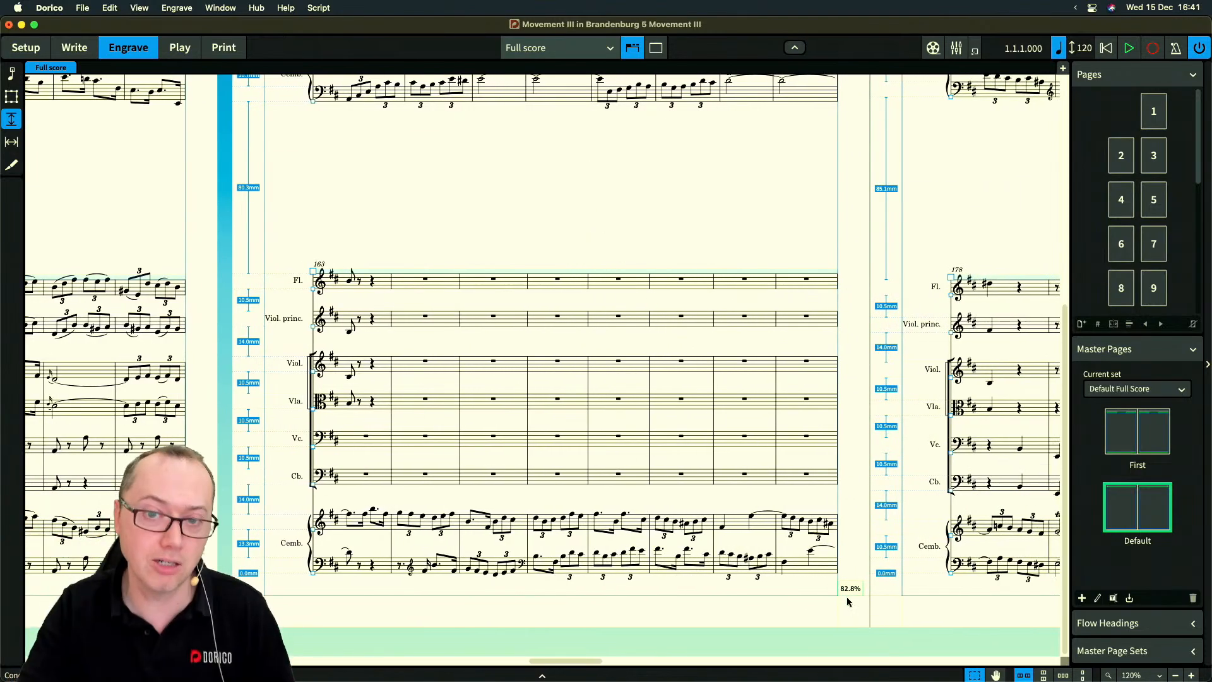
Reopen the Full score's vertical justification options and compare the thresholds with the staff and system distances on page 12
key("super+shift+l")
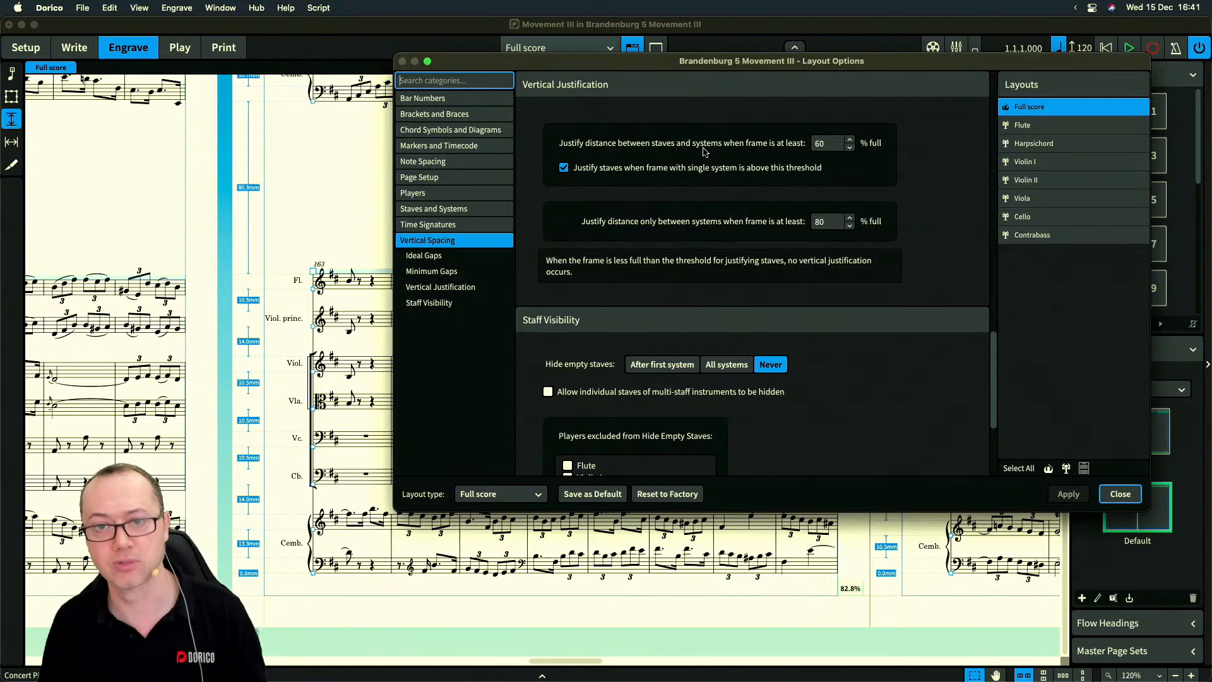
left_click_drag(666, 62, 814, 115)
scroll(482, 195, "up", 2)
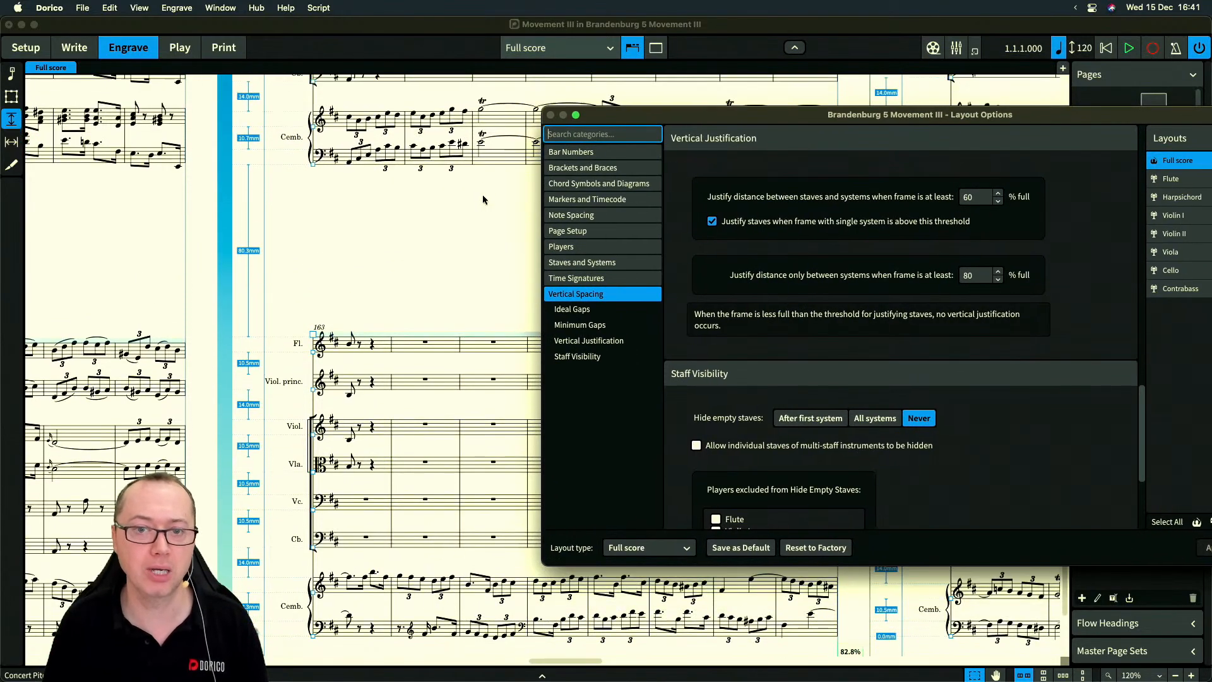
scroll(484, 199, "up", 3)
scroll(298, 130, "up", 8)
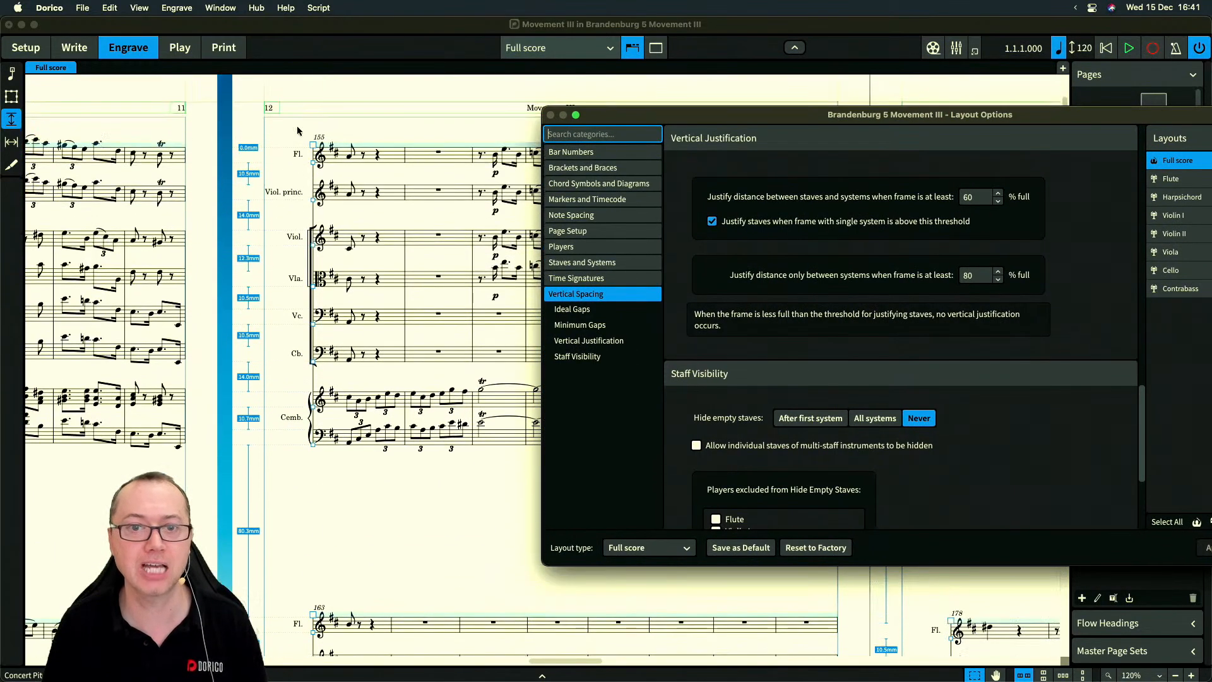
scroll(361, 396, "down", 6)
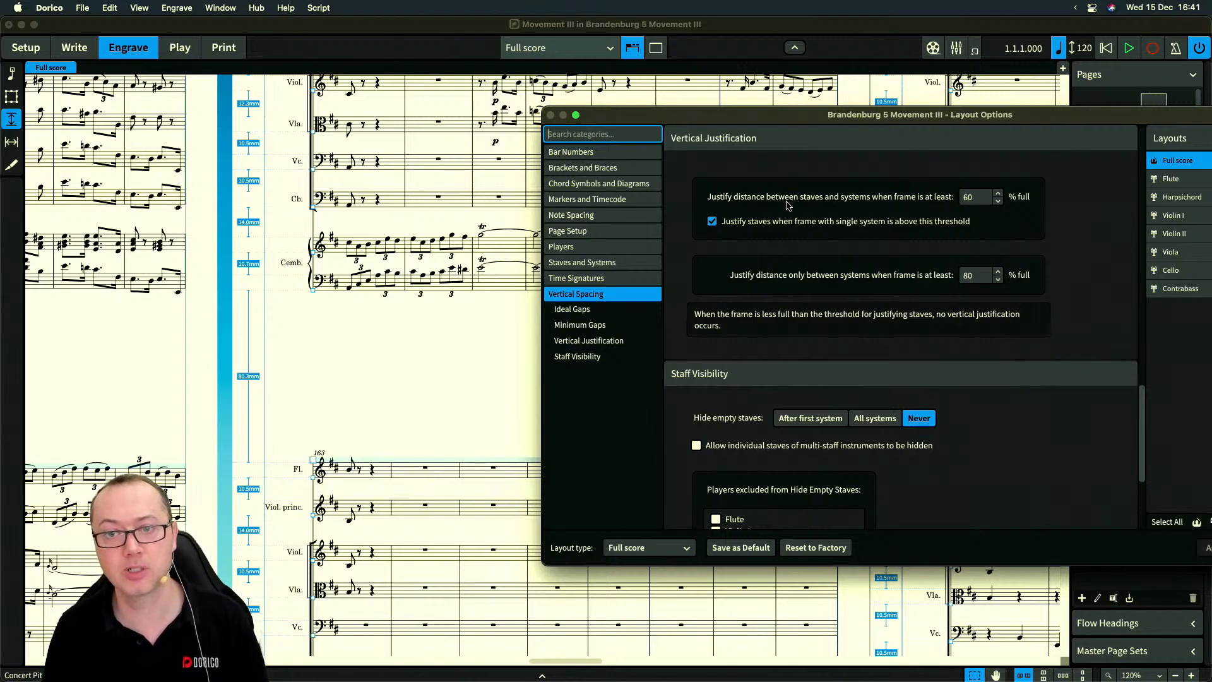
scroll(392, 201, "up", 4)
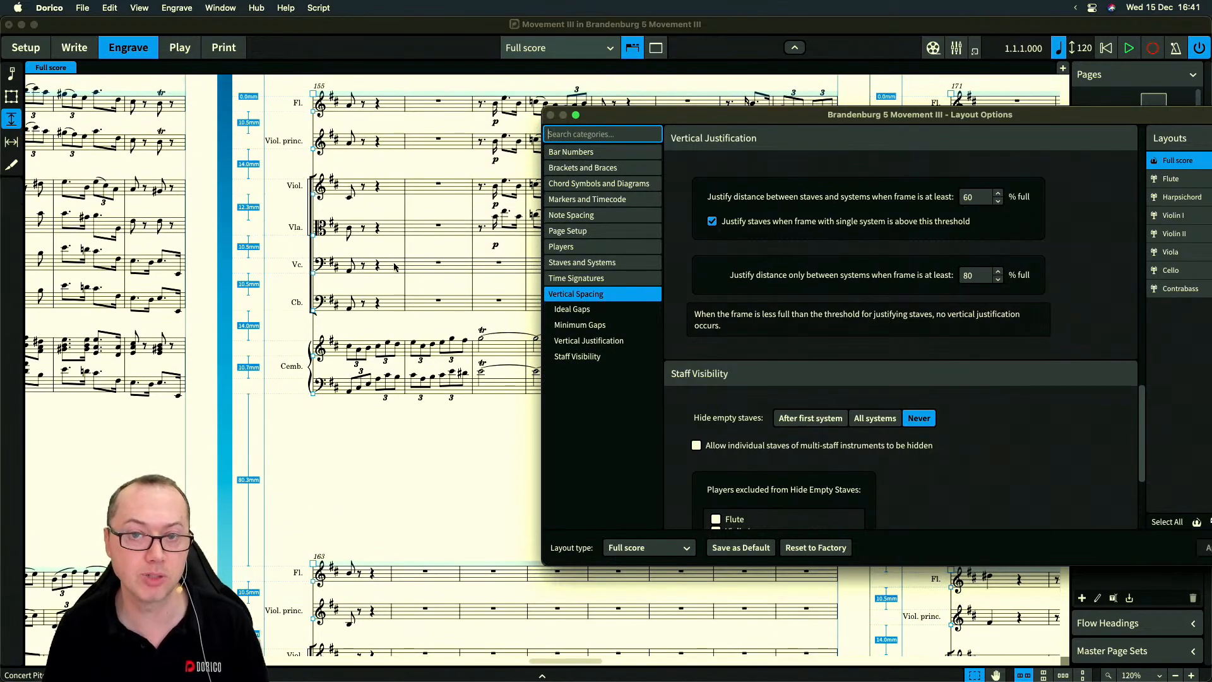
scroll(399, 378, "down", 6)
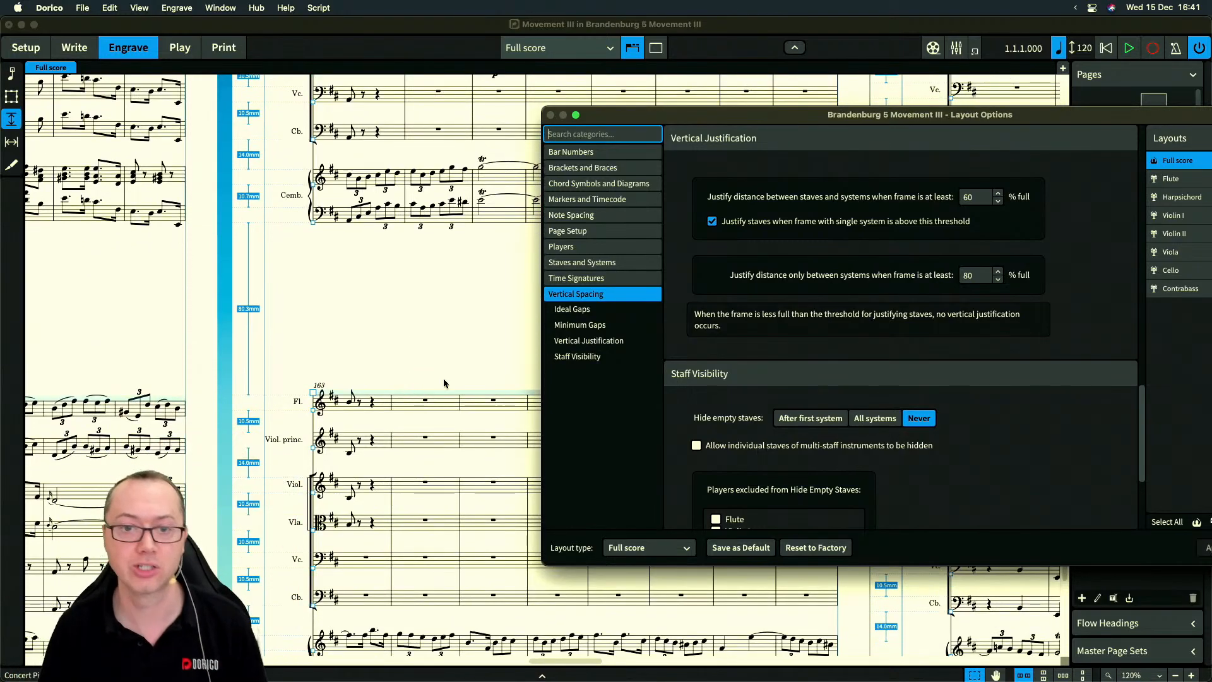
Set both of the Full score's vertical justification thresholds to 100% full, apply the changes and close Layout Options
left_click(976, 197)
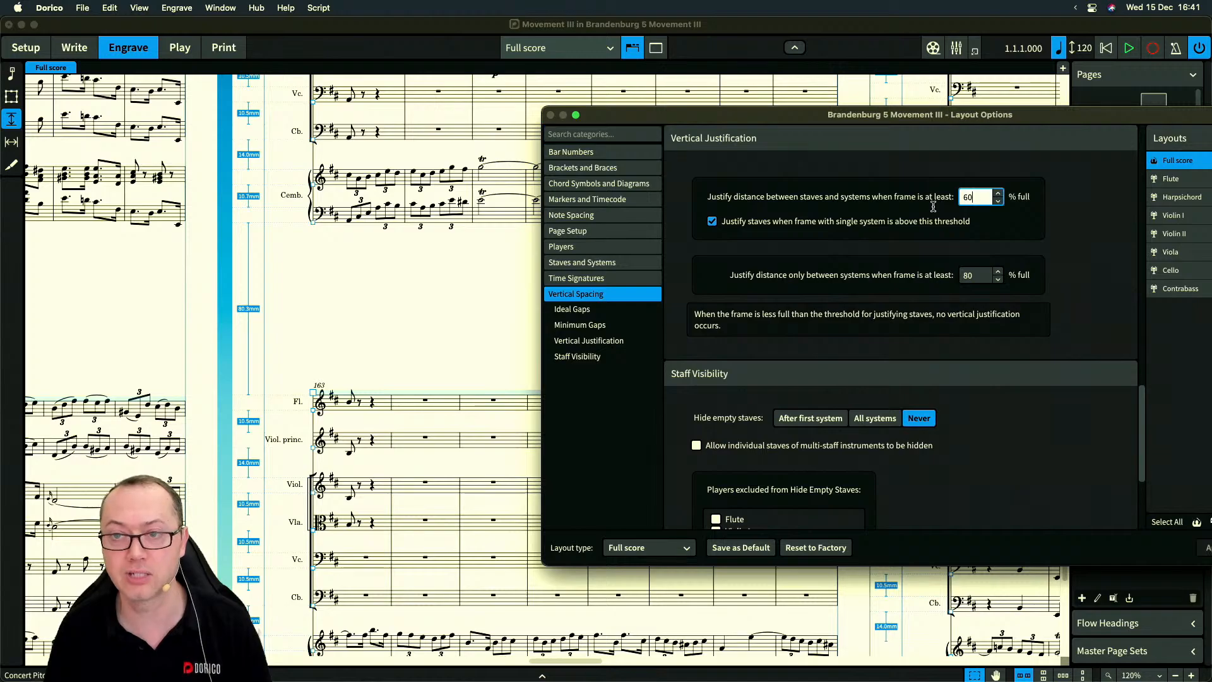
type("100")
key("Tab")
key("Tab")
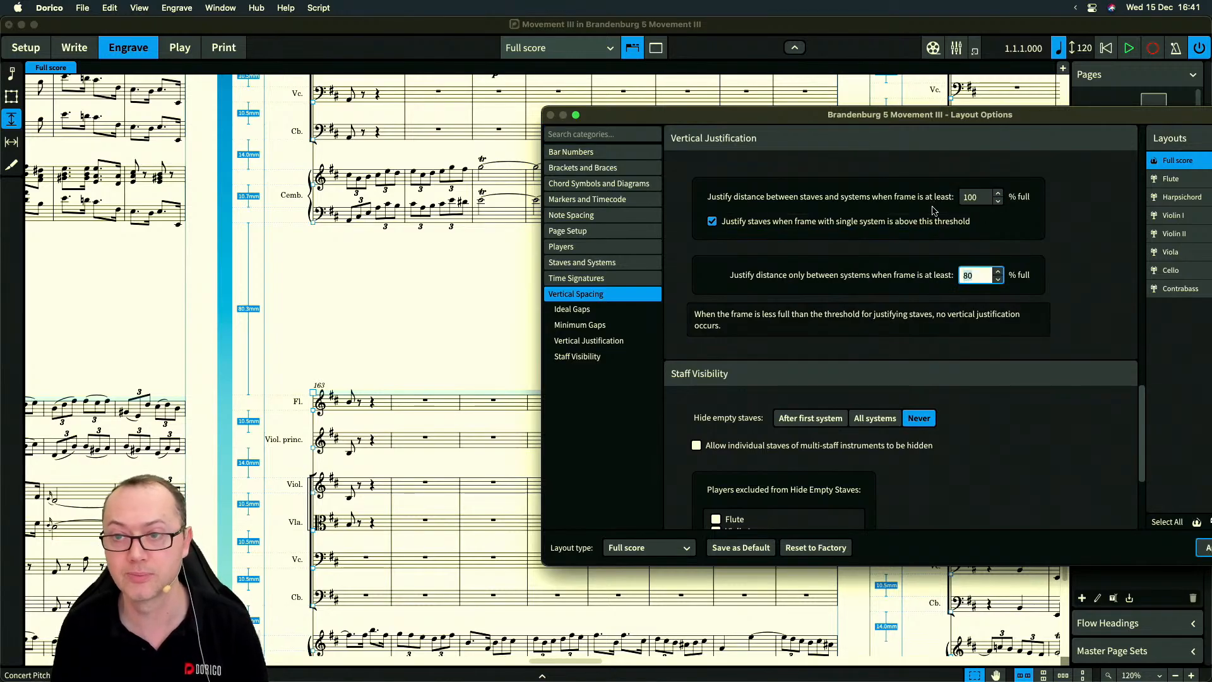
type("100")
key("Tab")
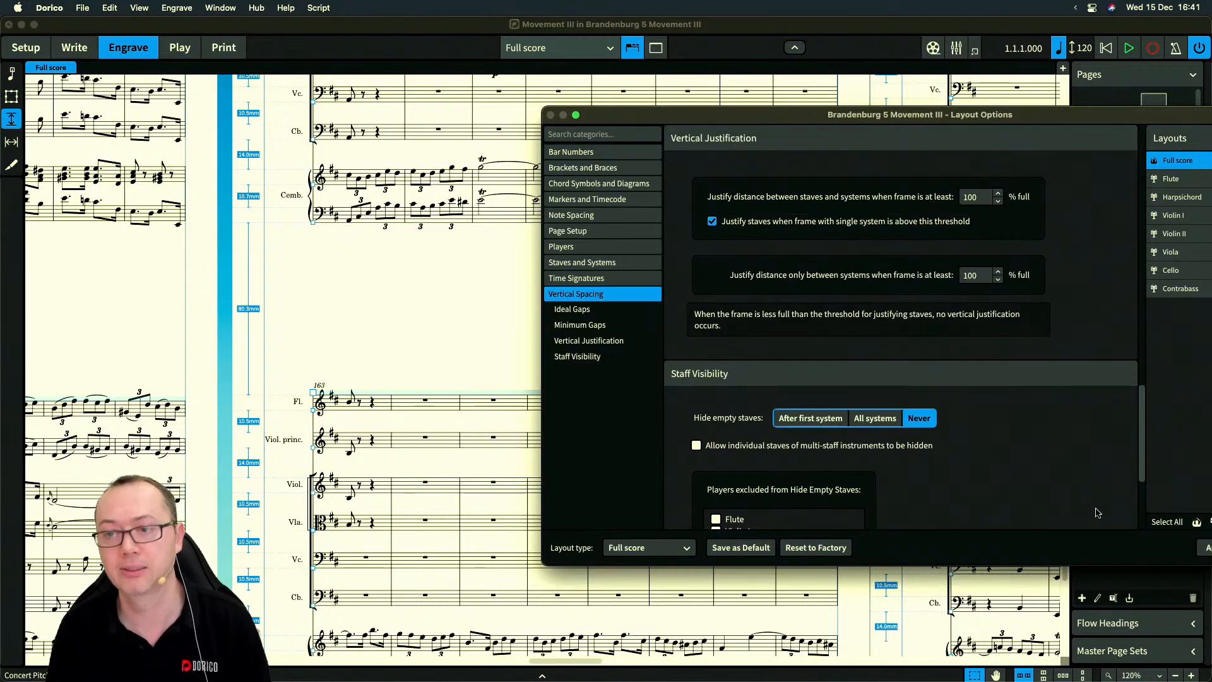
left_click(1204, 547)
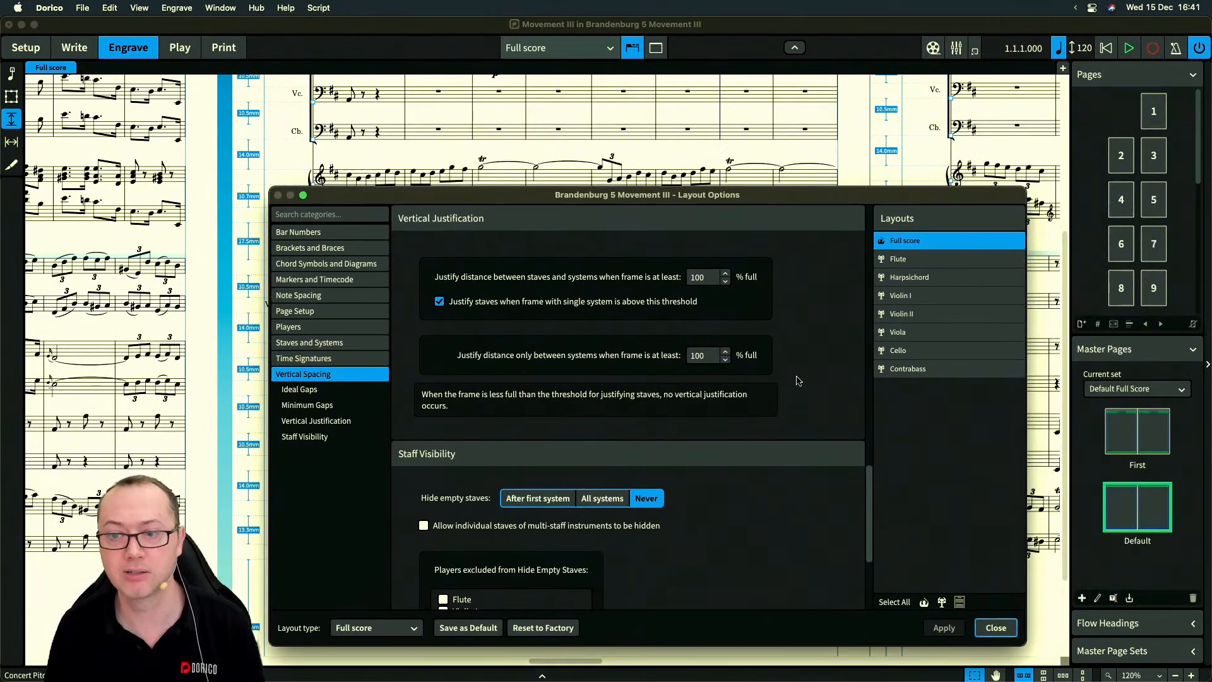
left_click(996, 628)
Review the staff and system spacing on the Full score's pages, going back to the first pages
scroll(641, 437, "down", 3)
scroll(641, 437, "left", 10)
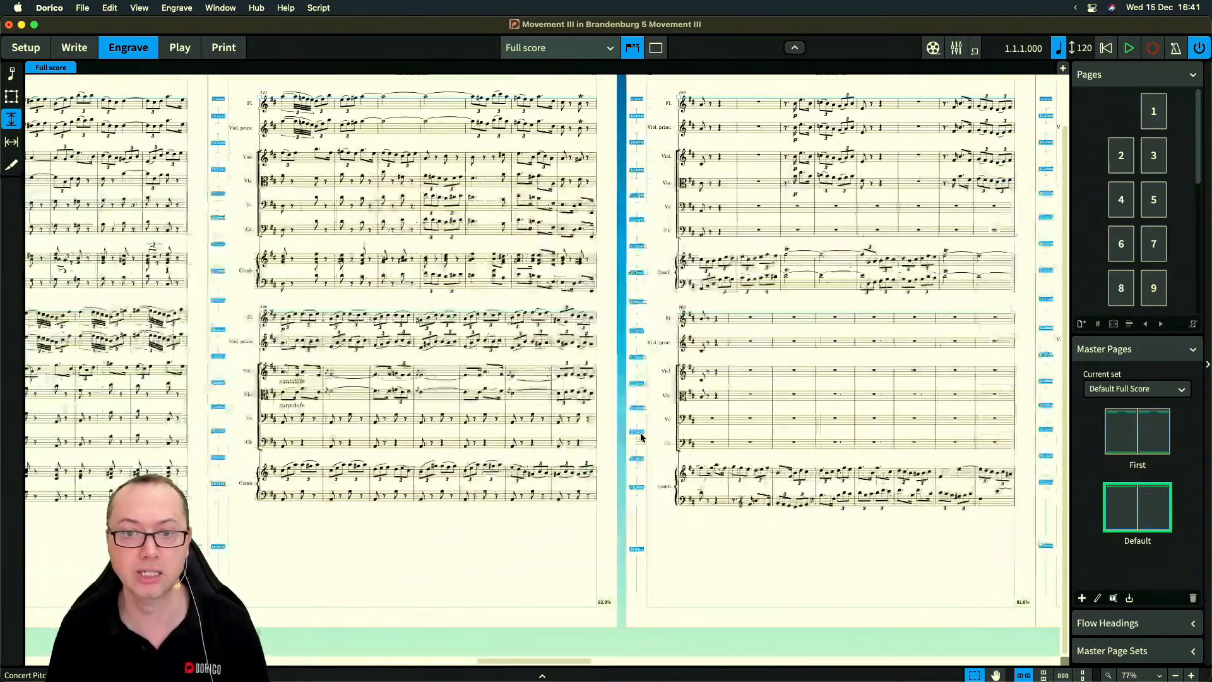
scroll(324, 332, "left", 10)
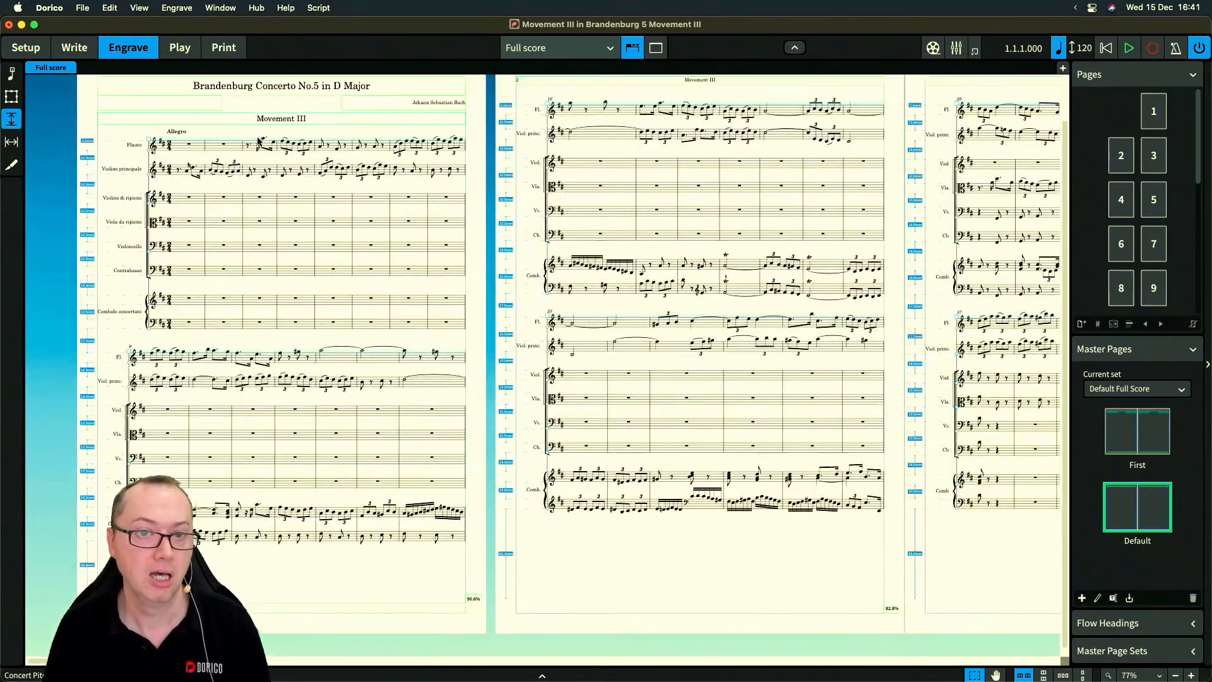
scroll(259, 155, "up", 2)
scroll(341, 555, "down", 2)
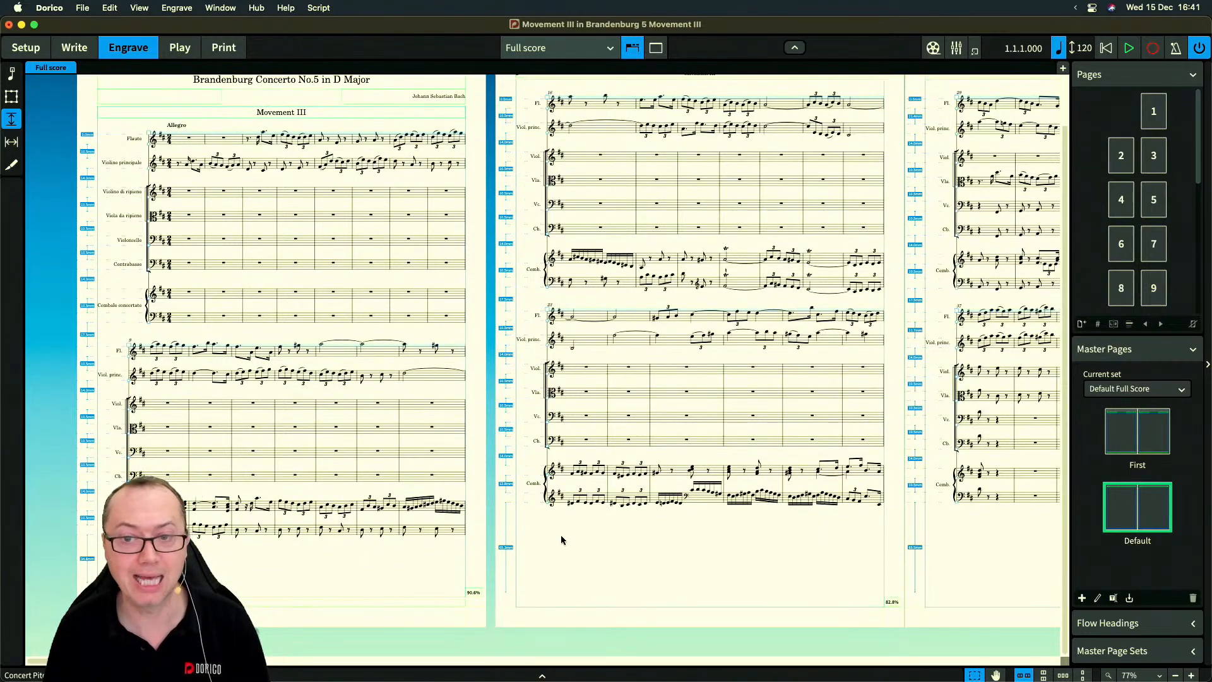
scroll(561, 535, "right", 3)
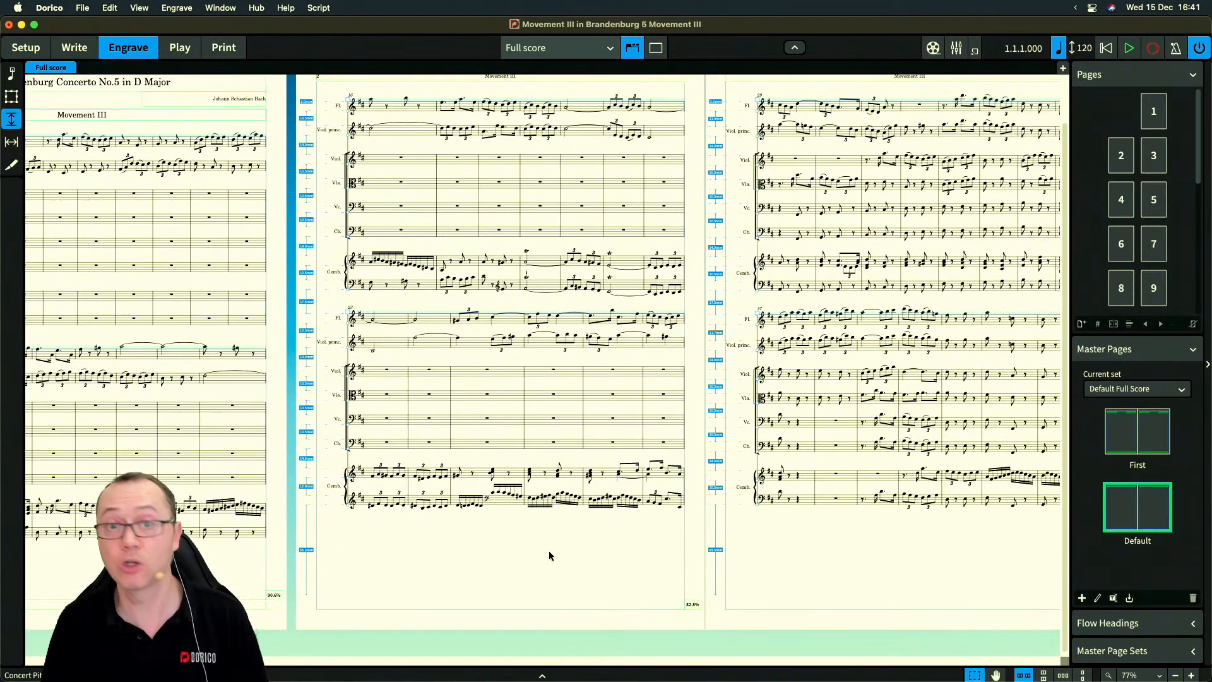
Examine the staff distances beside the system at bar 16 on page 2 of the Full score
scroll(547, 551, "up", 2)
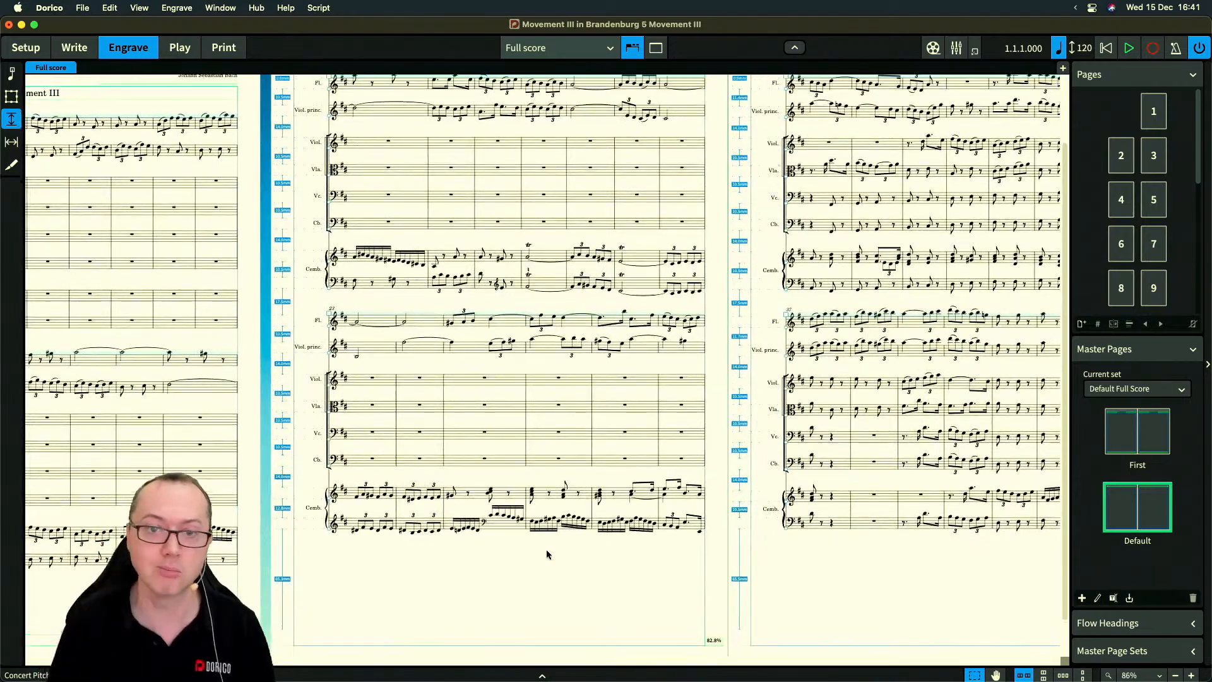
scroll(547, 555, "up", 1)
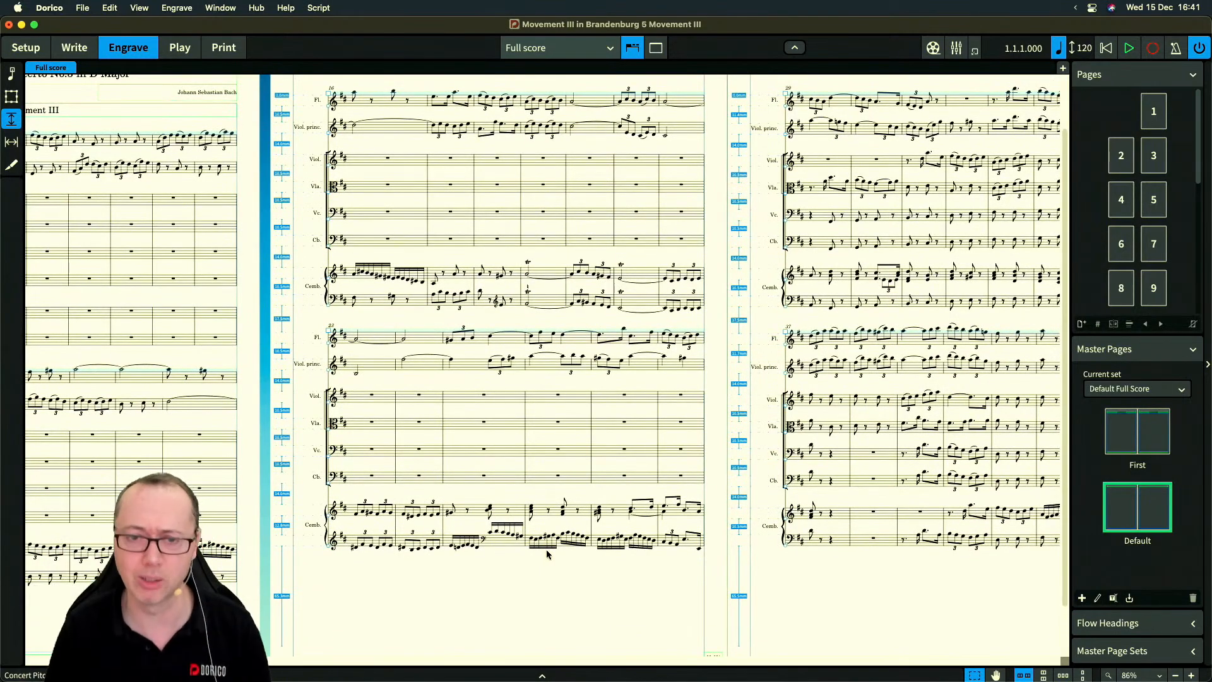
scroll(502, 331, "up", 4)
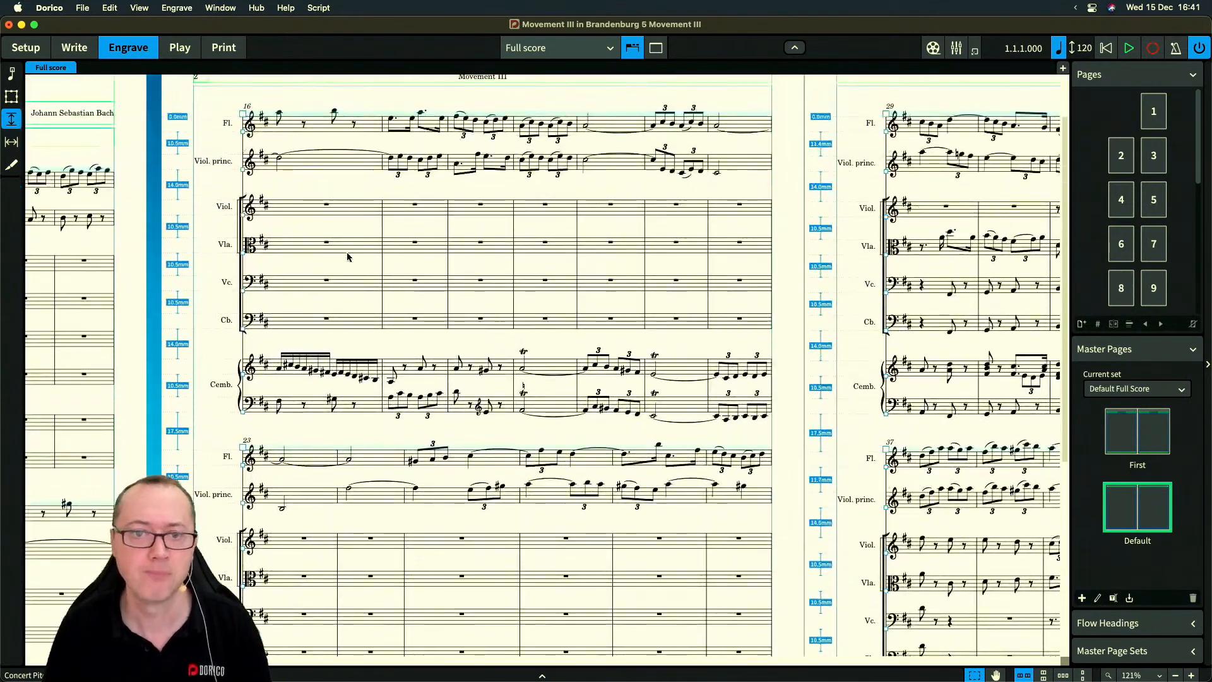
scroll(246, 154, "up", 1)
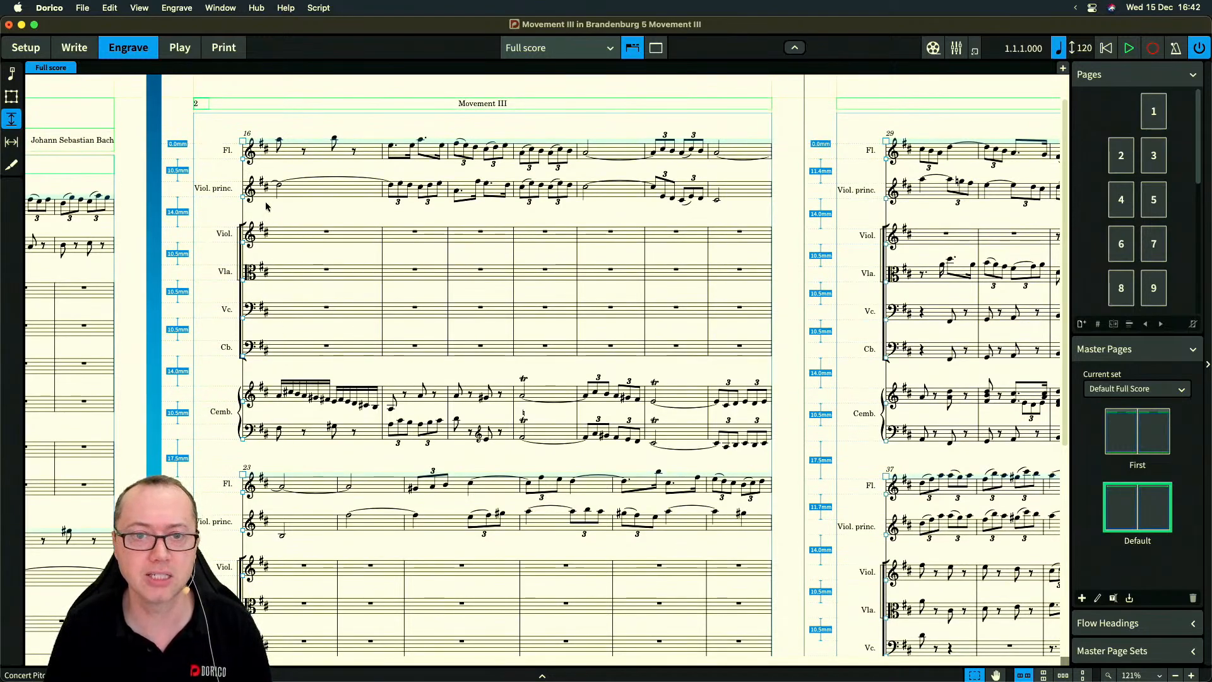
scroll(266, 206, "up", 6)
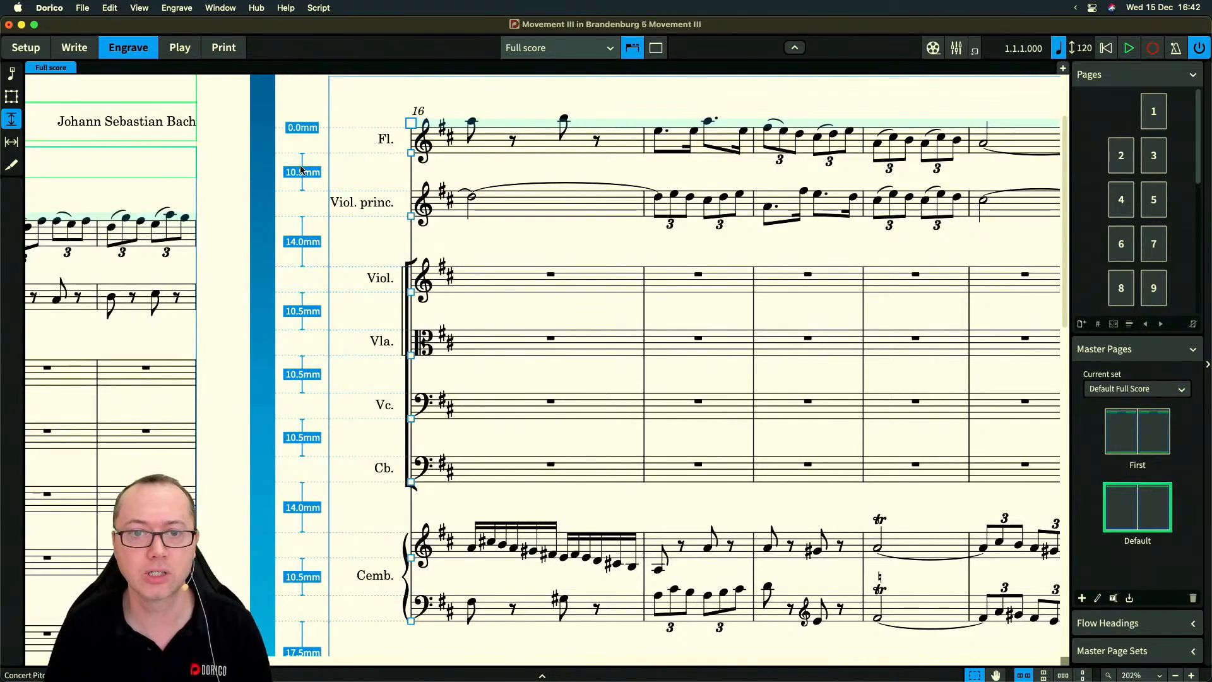
scroll(247, 175, "right", 3)
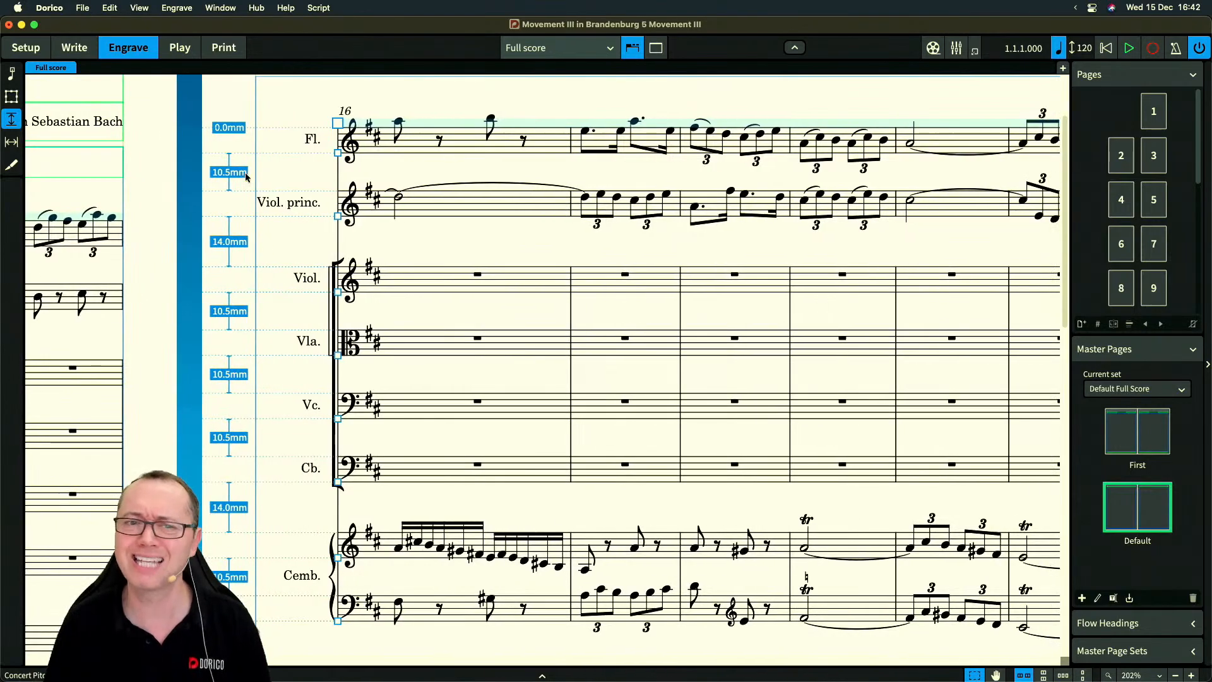
scroll(246, 177, "right", 2)
Open Layout Options for the Full score, move the dialog clear of the staff distances, and review the ideal and minimum gaps
key("super+shift+l")
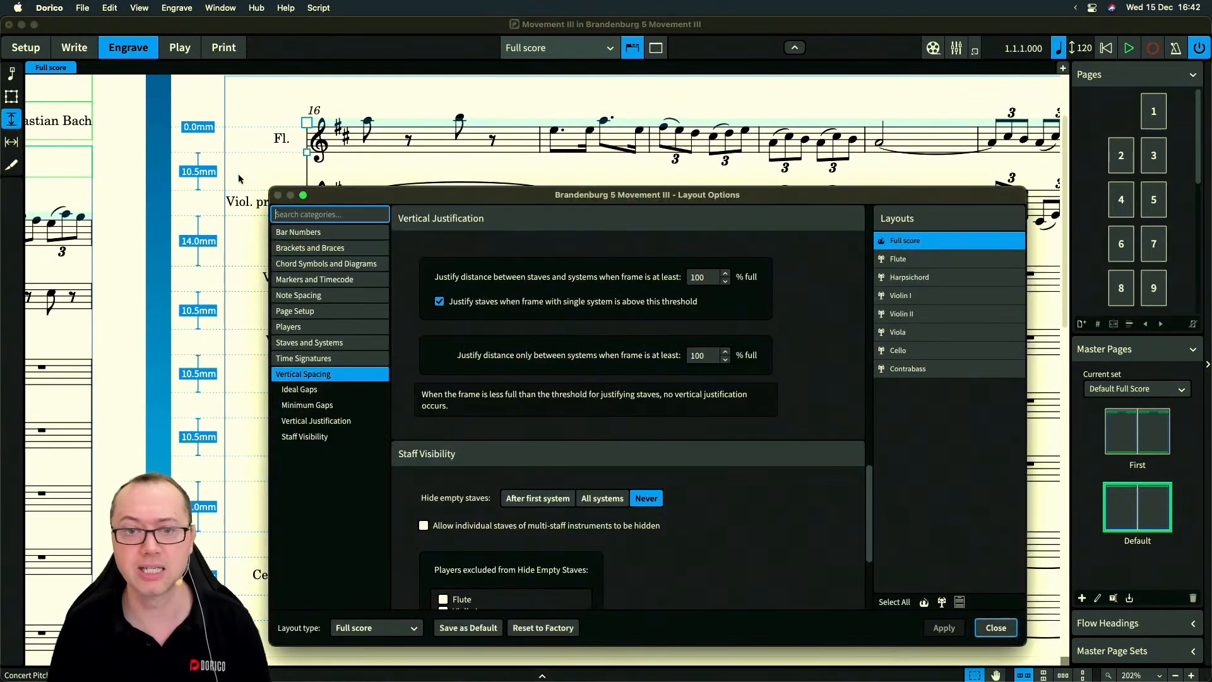
left_click_drag(466, 188, 620, 195)
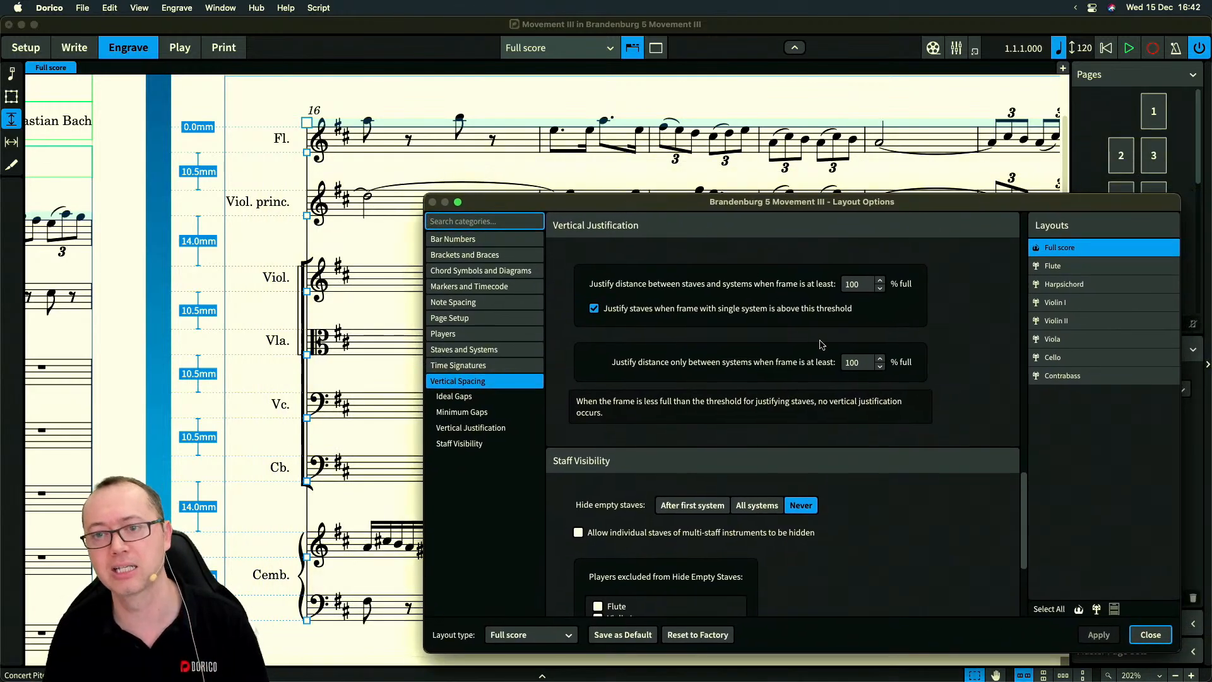
scroll(986, 360, "up", 10)
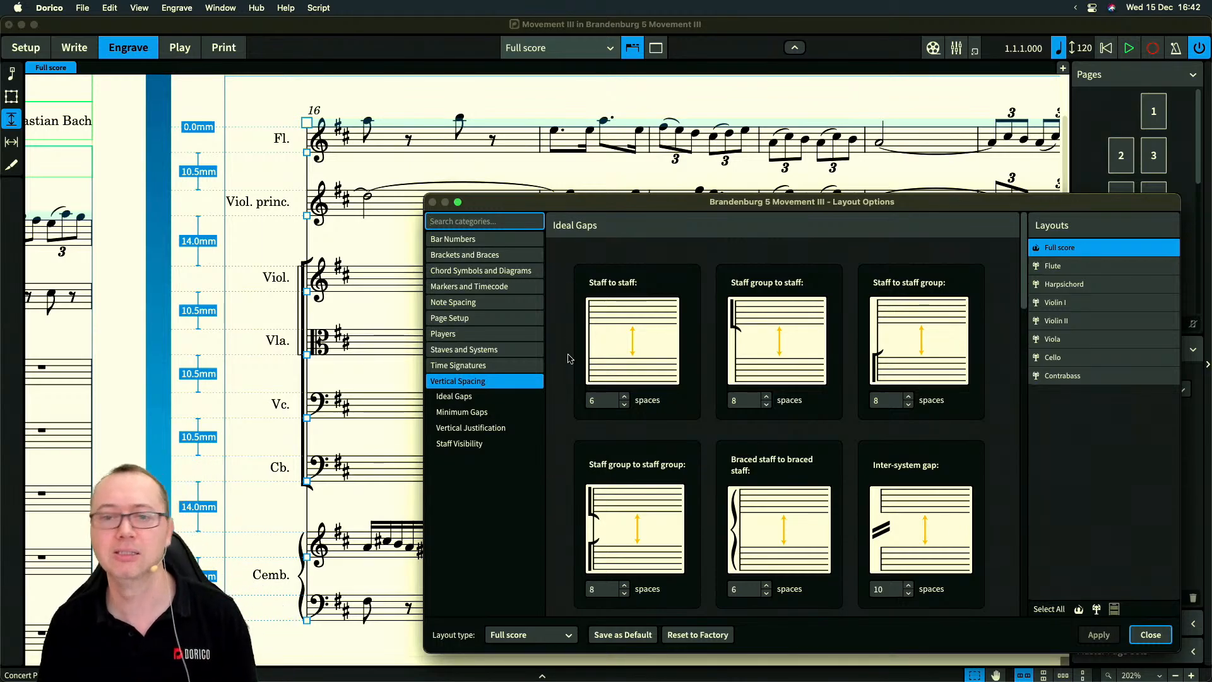
scroll(568, 359, "down", 10)
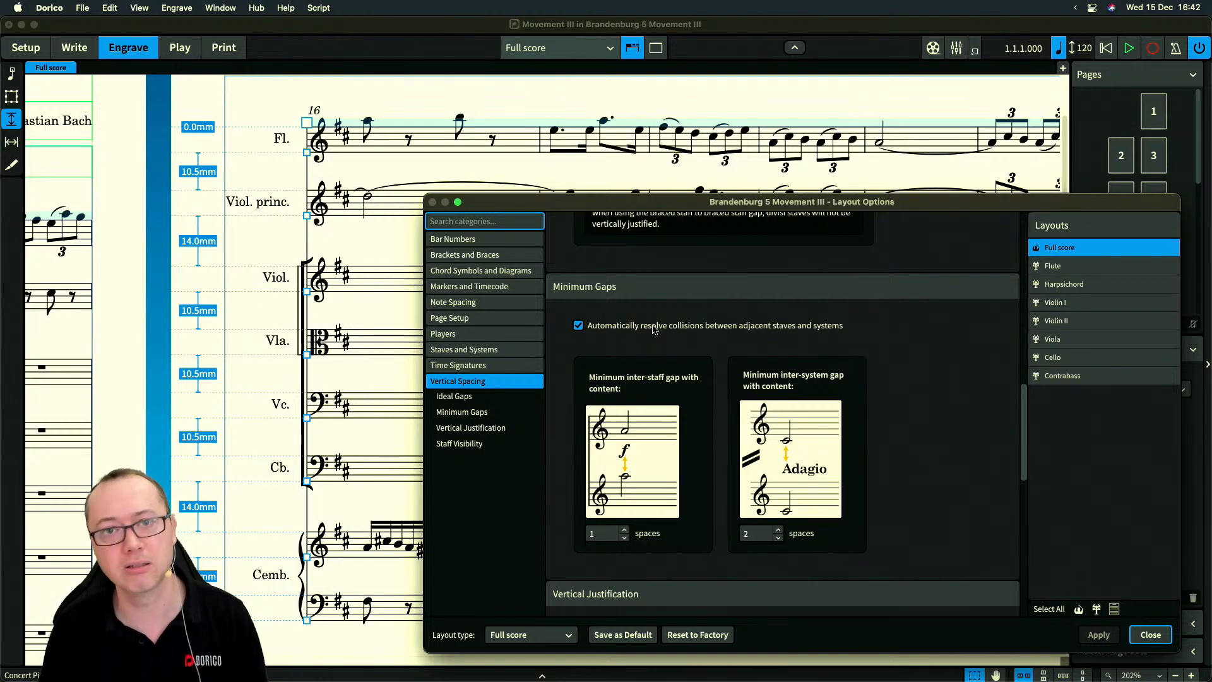
scroll(652, 329, "up", 10)
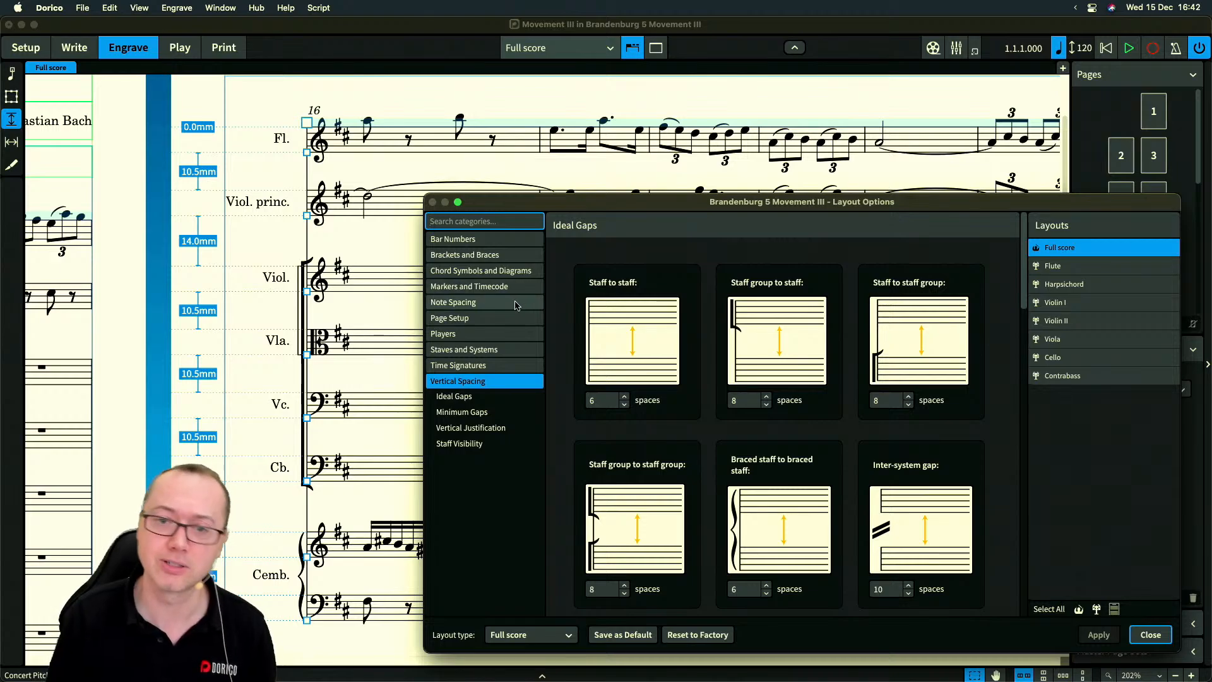
Check the Full score's space size in the page setup options and return to the vertical spacing options
left_click(473, 319)
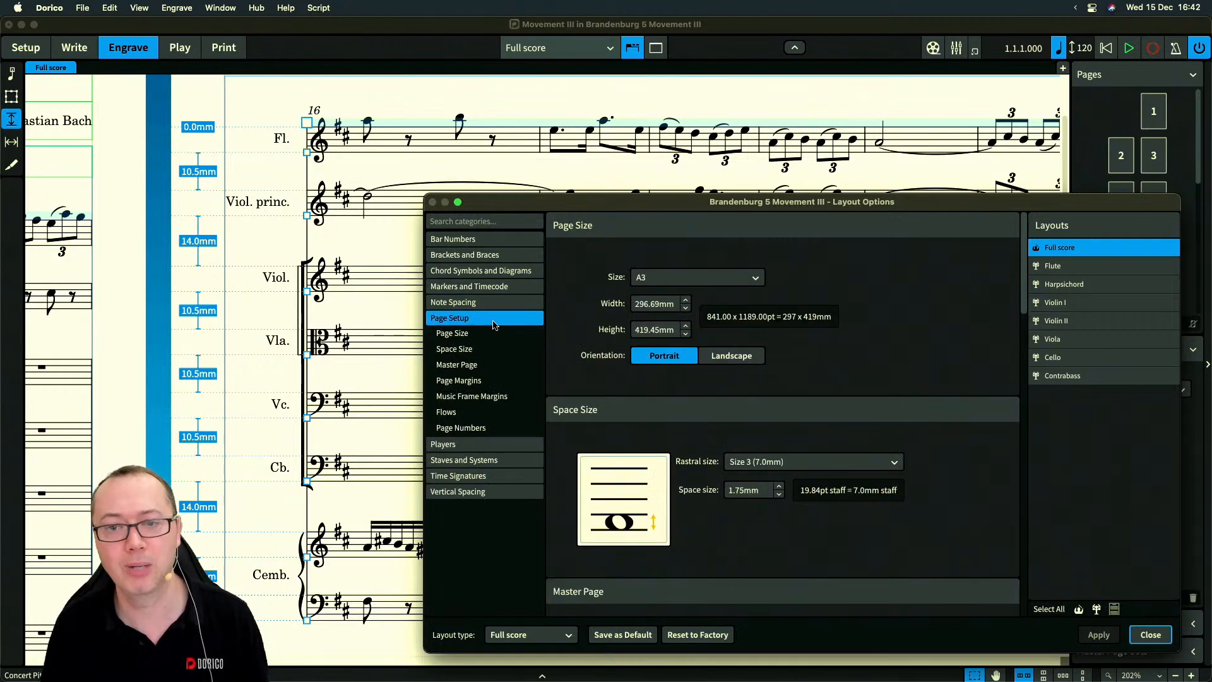
scroll(744, 437, "down", 2)
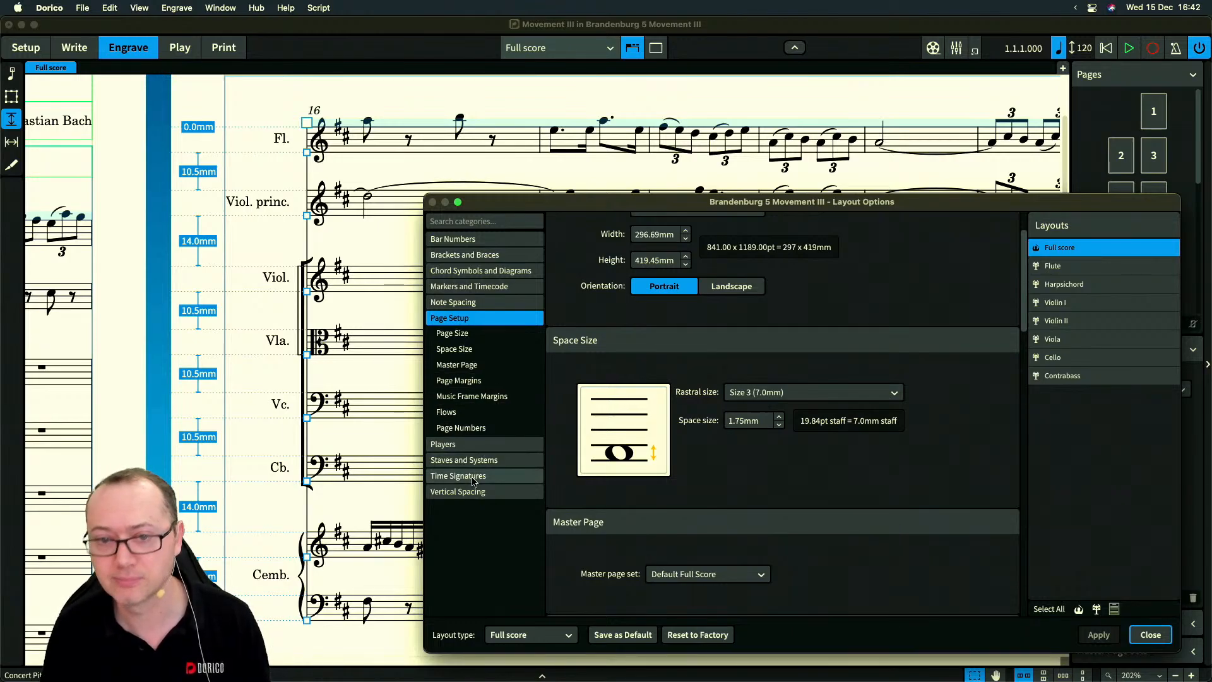
left_click(458, 492)
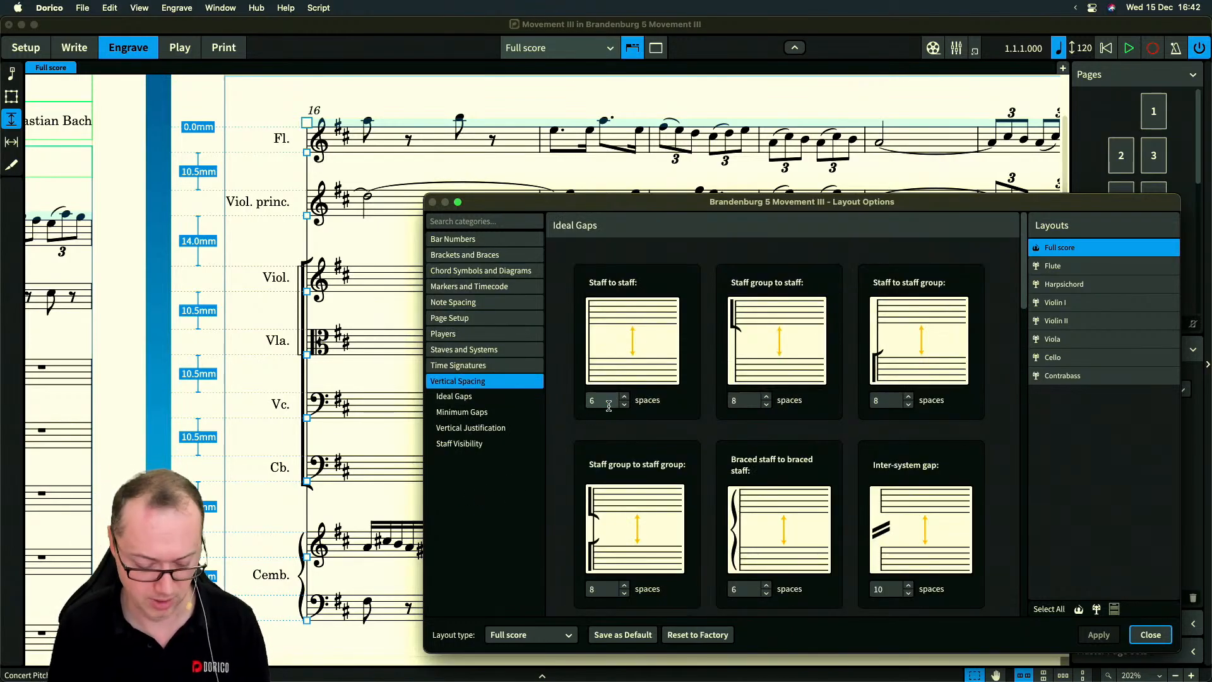
Open Calculator, multiply 6 by 1.75 to convert the staff-to-staff gap to millimetres, and close Calculator
key("super+space")
type("calculator")
key("Return")
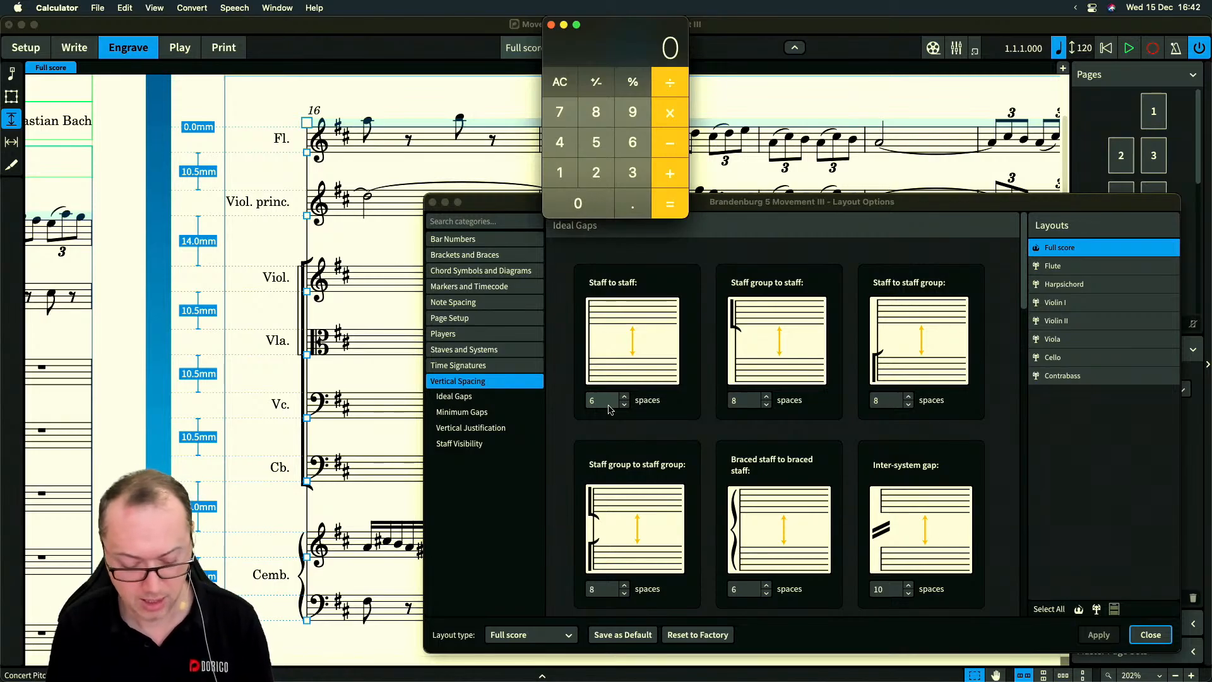
type("6*1.7")
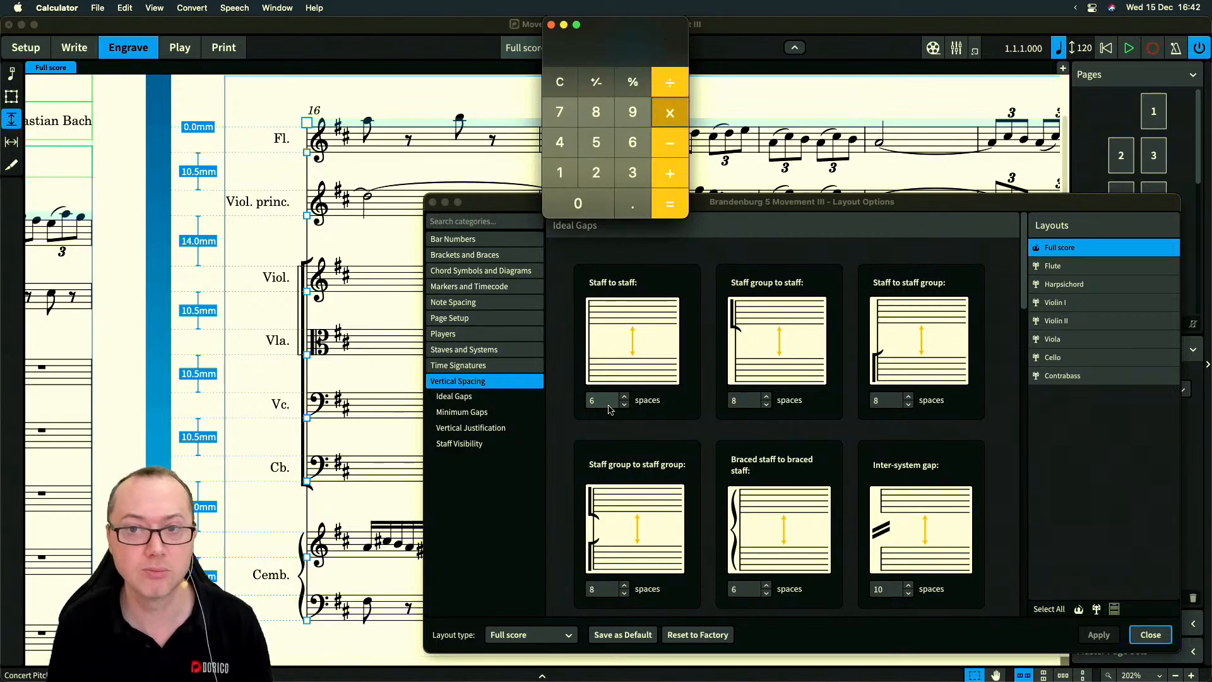
type("5")
key("Return")
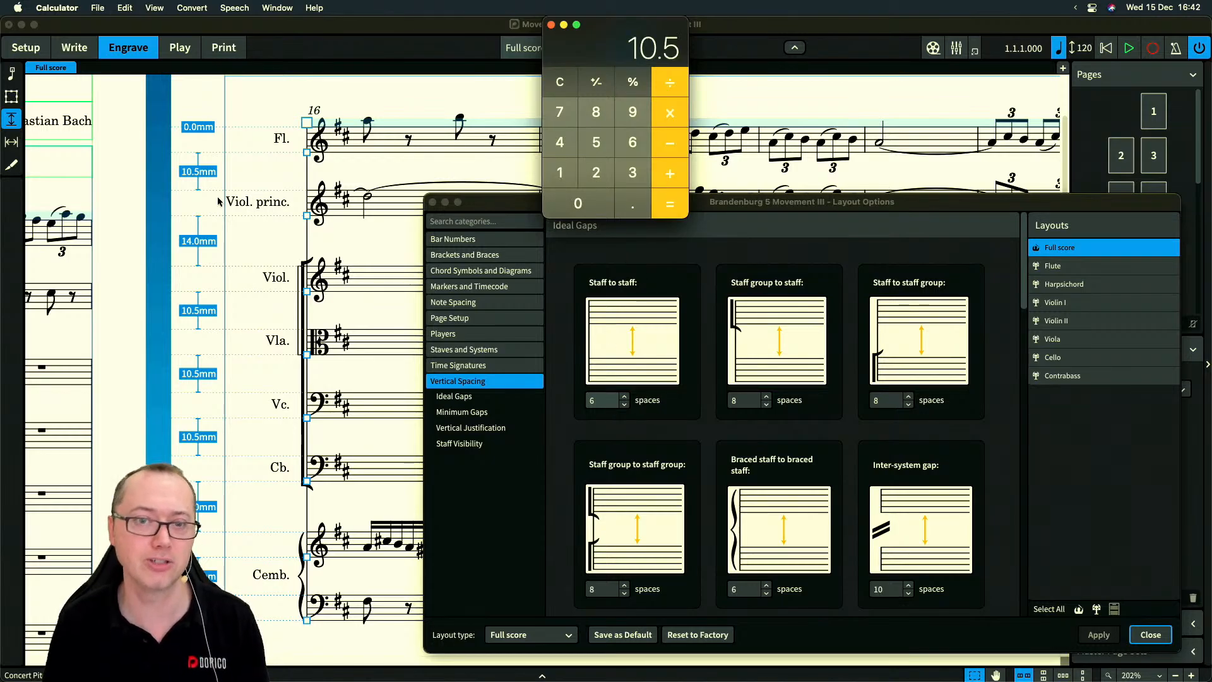
left_click(551, 25)
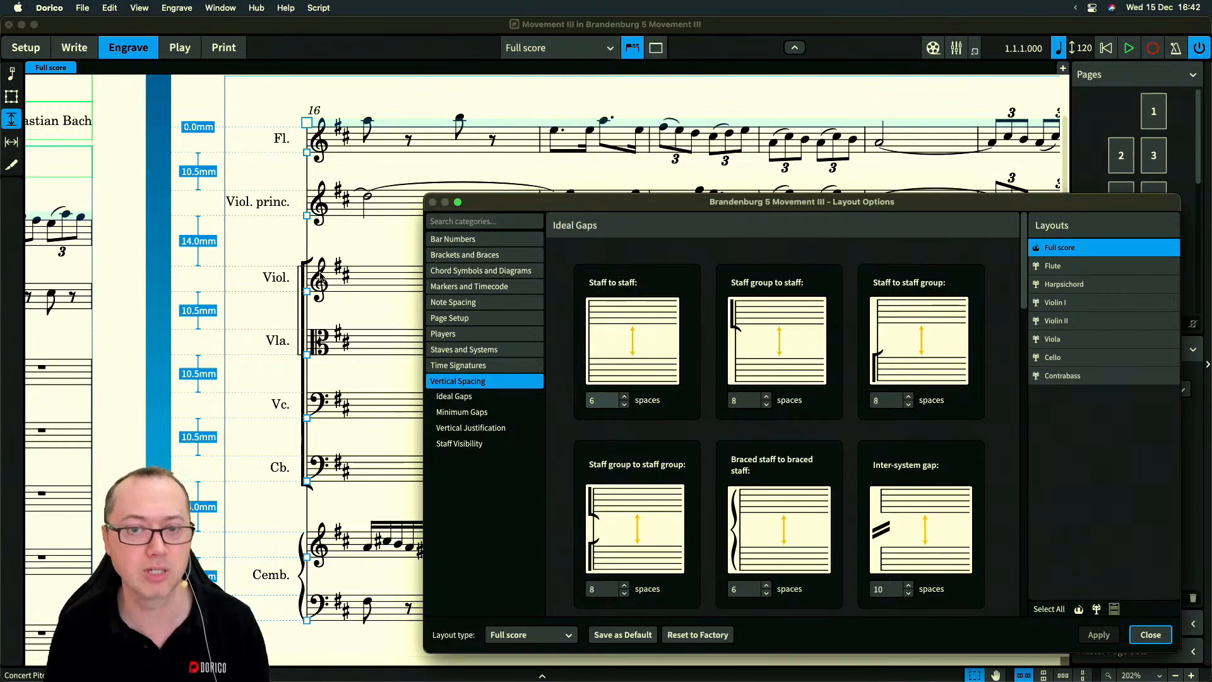
Compare the ideal gaps with page 2's staff distances, review the vertical justification thresholds, and close Layout Options
scroll(323, 290, "down", 3)
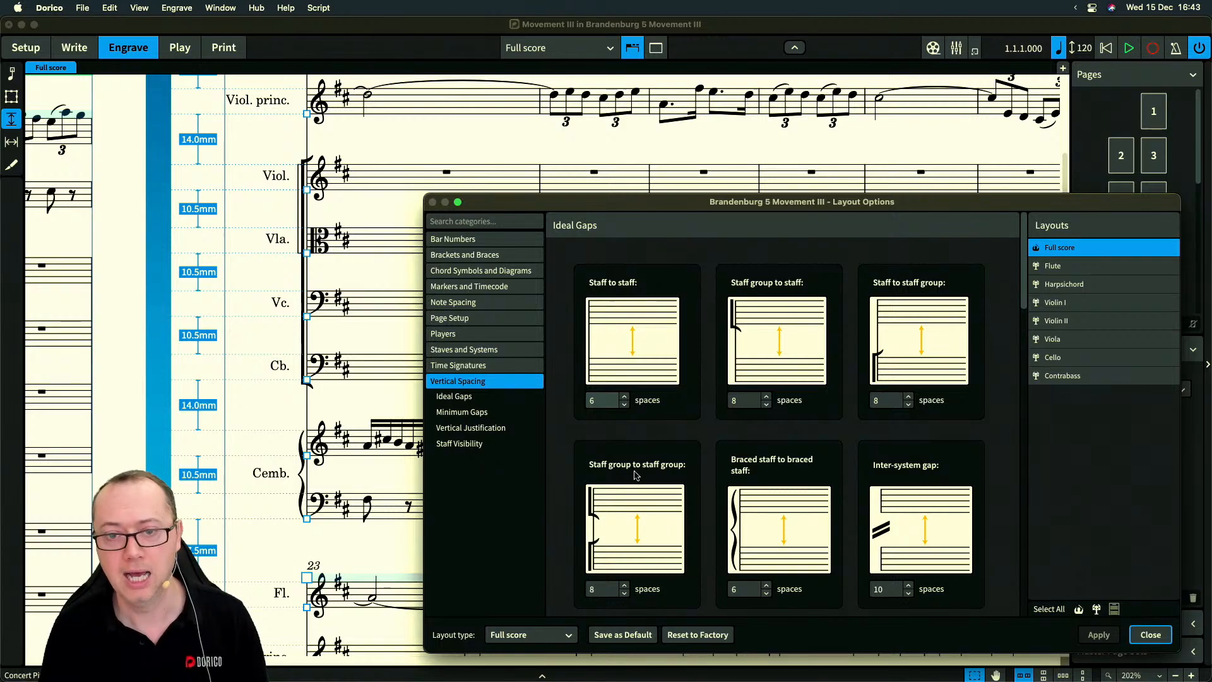
scroll(623, 413, "down", 2)
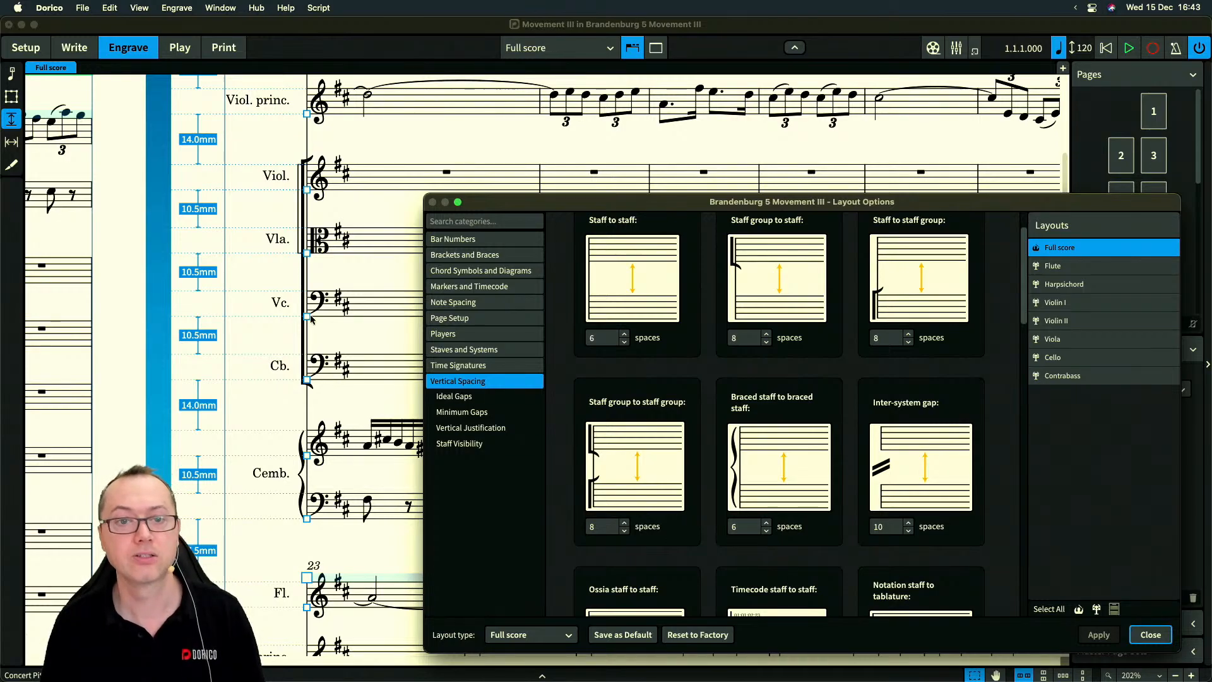
scroll(301, 215, "up", 3)
scroll(301, 214, "up", 1)
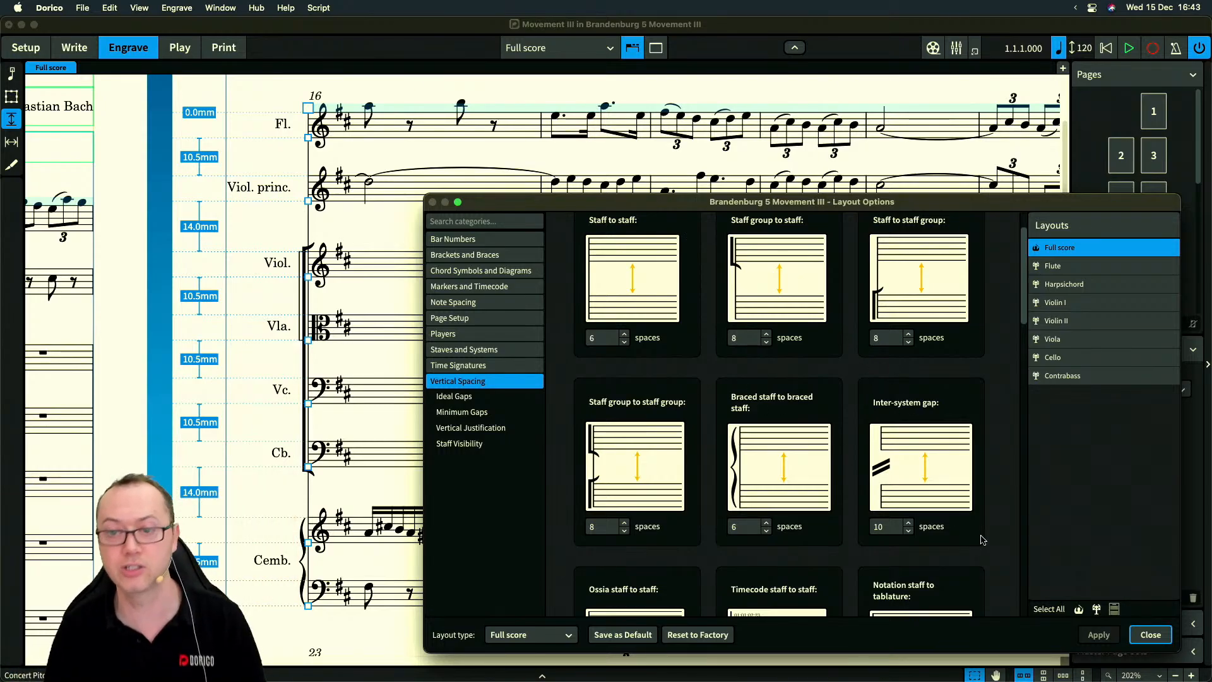
scroll(979, 537, "down", 15)
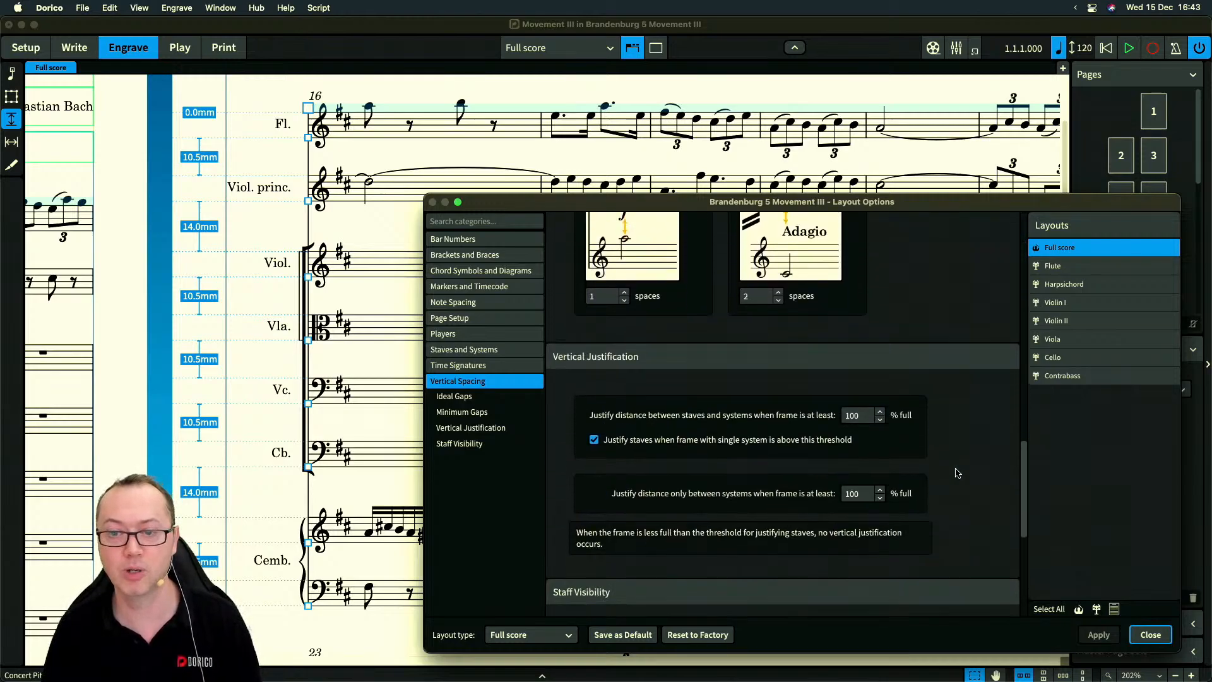
scroll(956, 473, "down", 3)
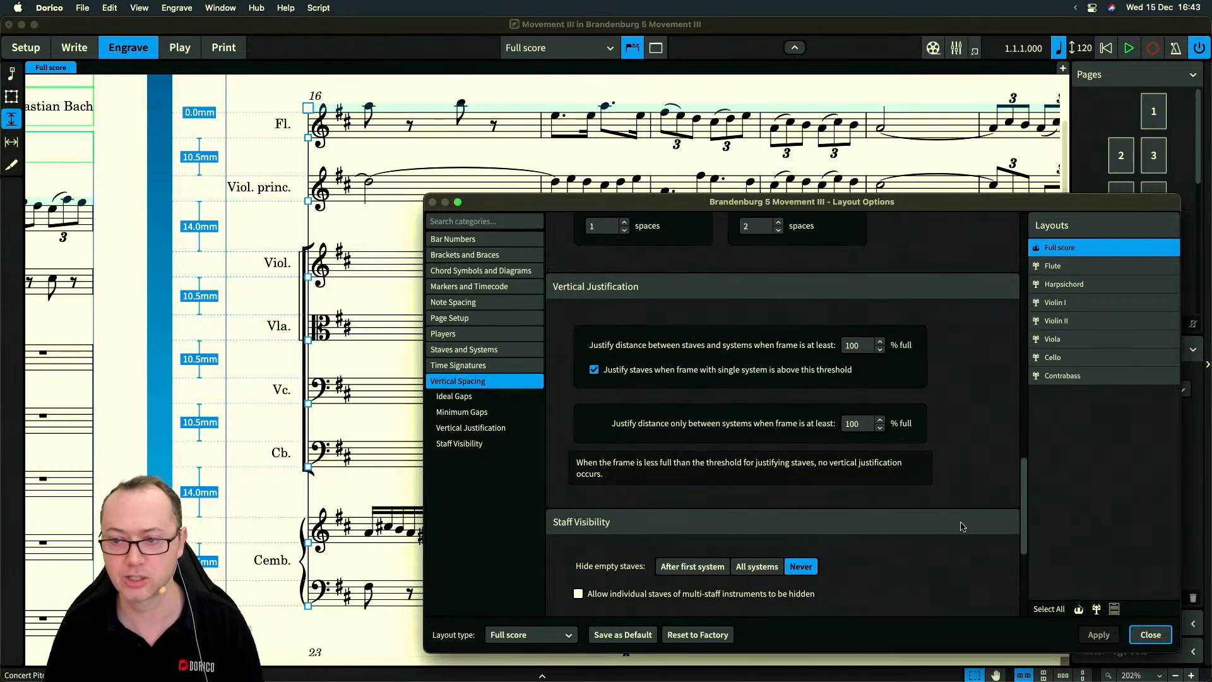
left_click(1151, 634)
Inspect the distance between the systems at bars 16 and 23 on page 2
key("super+minus")
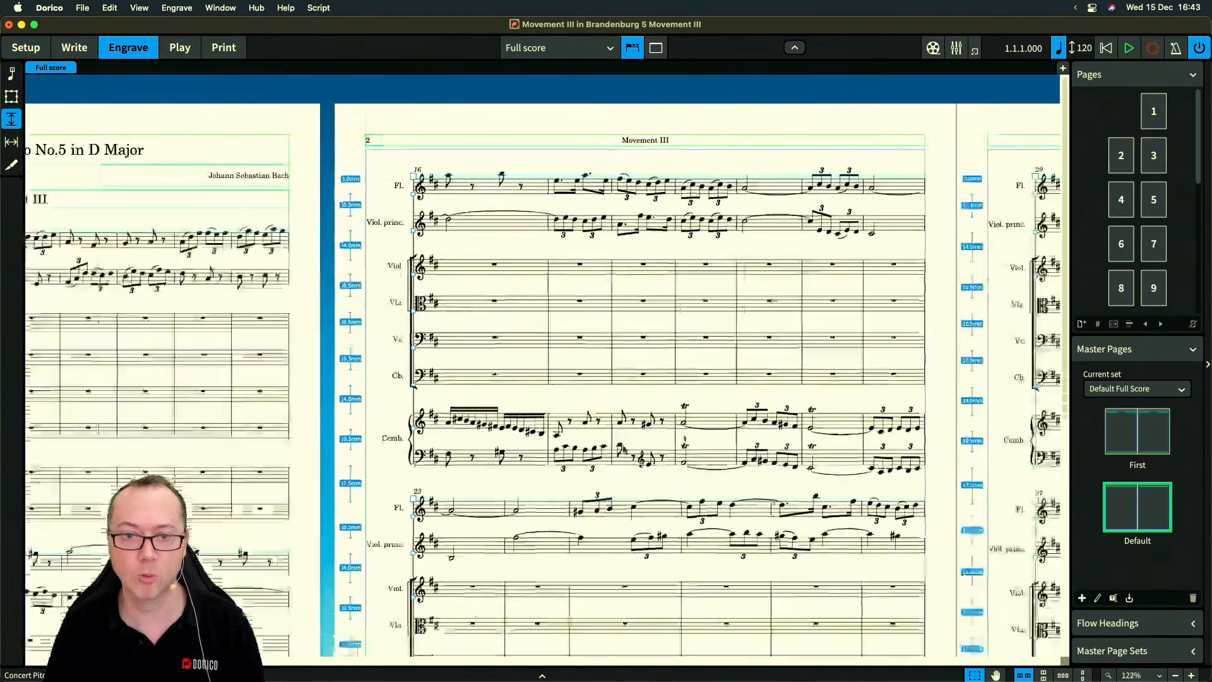
key("super+minus")
scroll(449, 281, "right", 4)
scroll(449, 281, "down", 2)
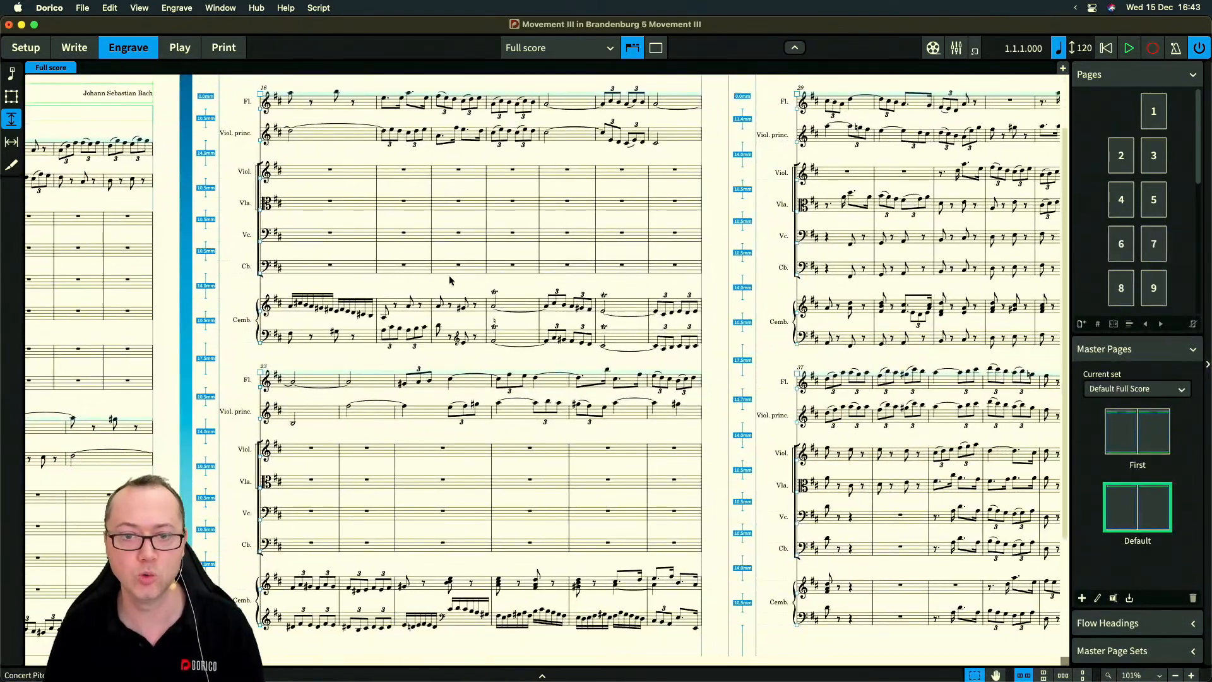
key("super+minus")
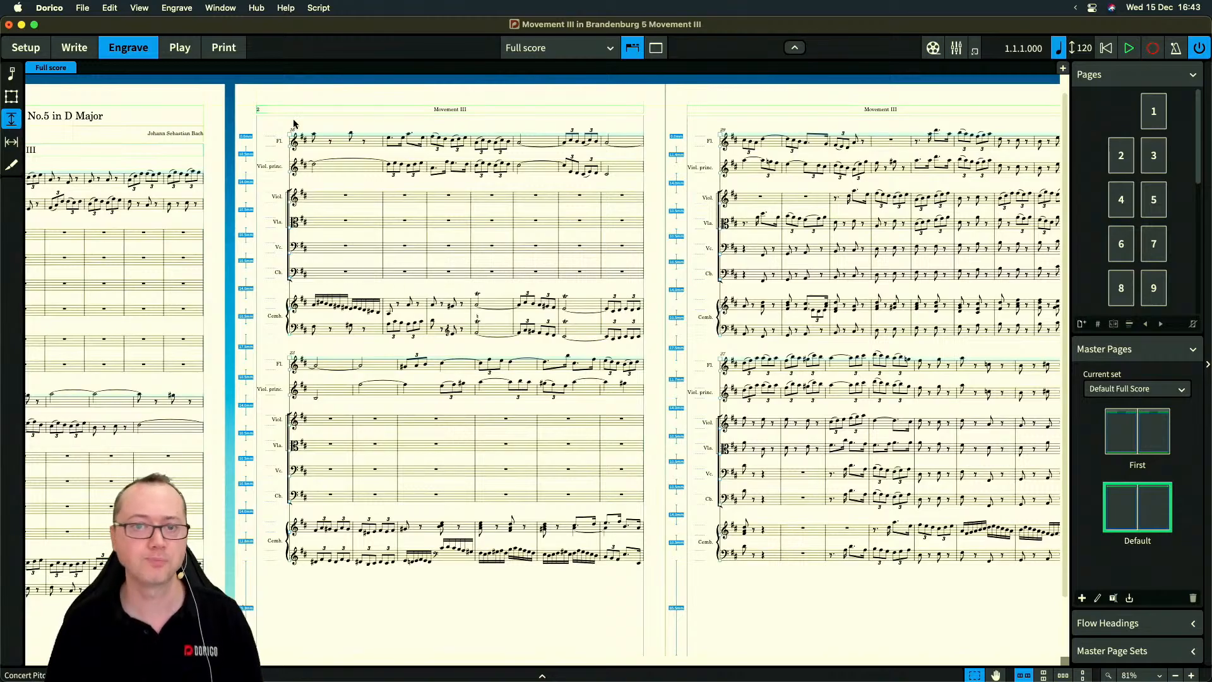
scroll(261, 352, "up", 6)
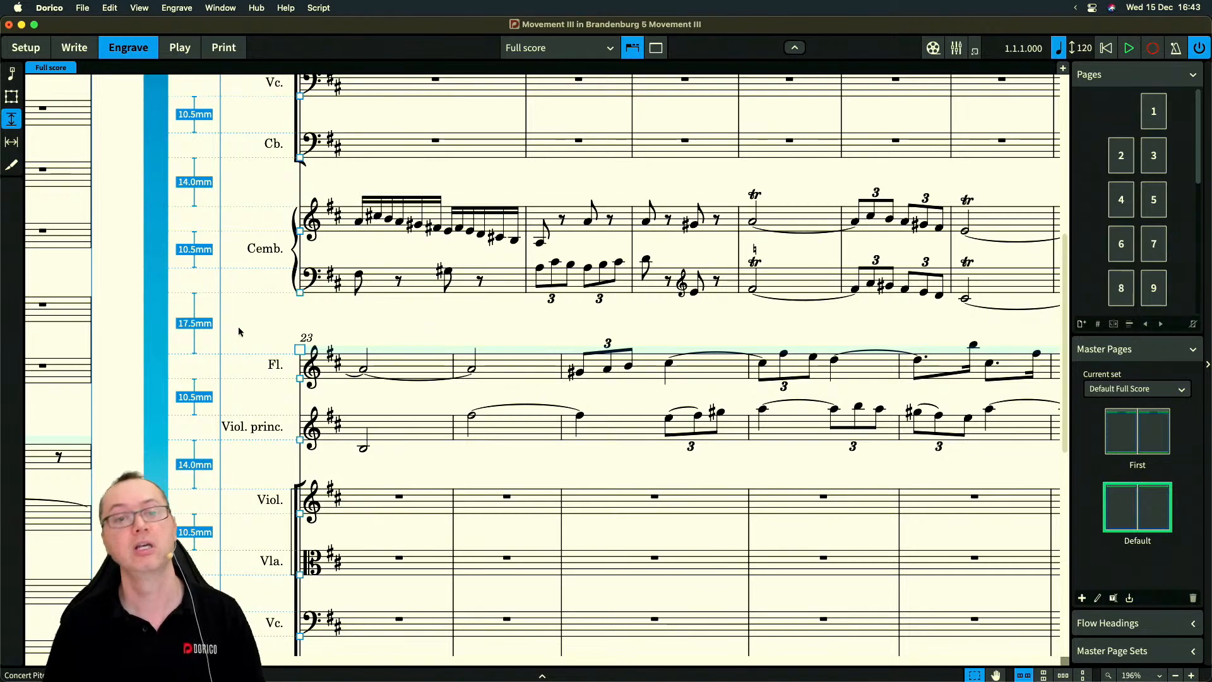
scroll(238, 332, "down", 4)
Reopen Layout Options, check the Full score's ideal inter-system gap, and close the dialog
key("super+shift+l")
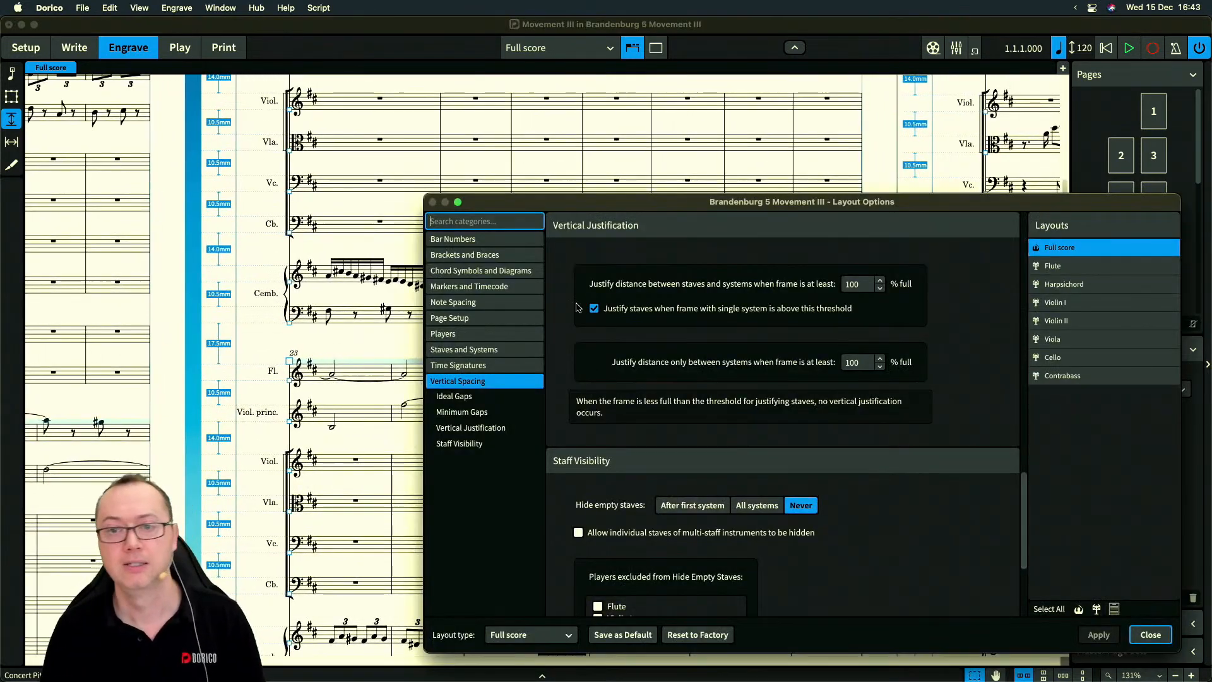
scroll(929, 458, "up", 10)
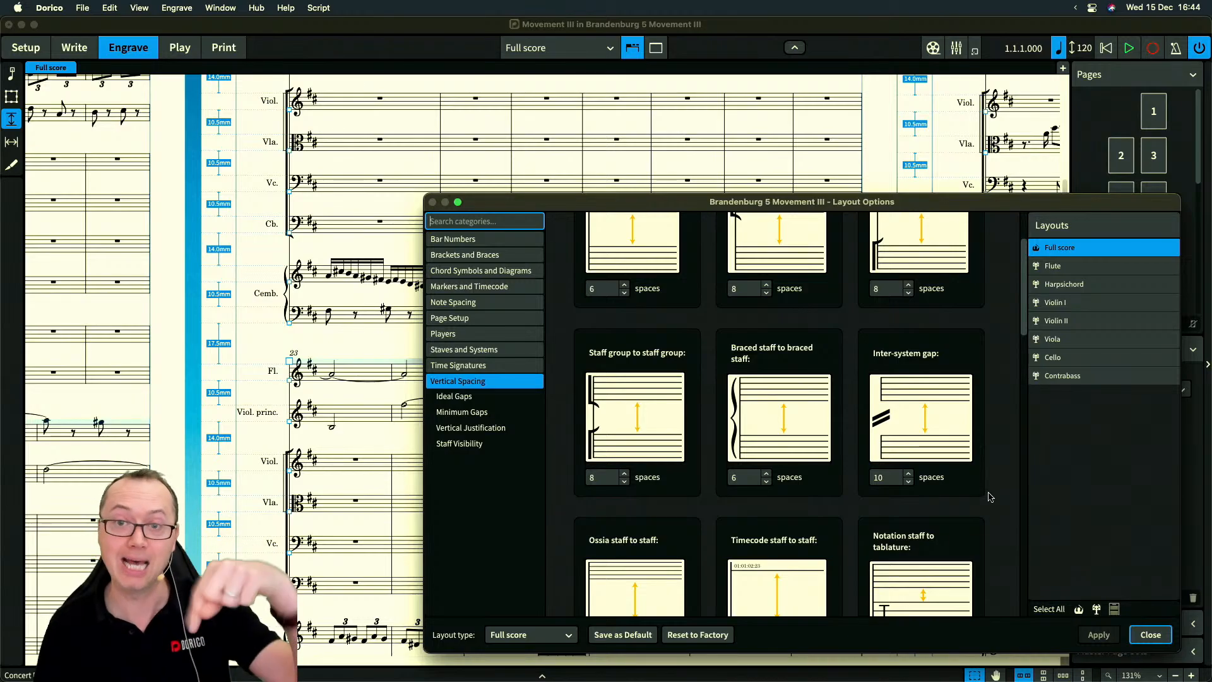
left_click(1150, 634)
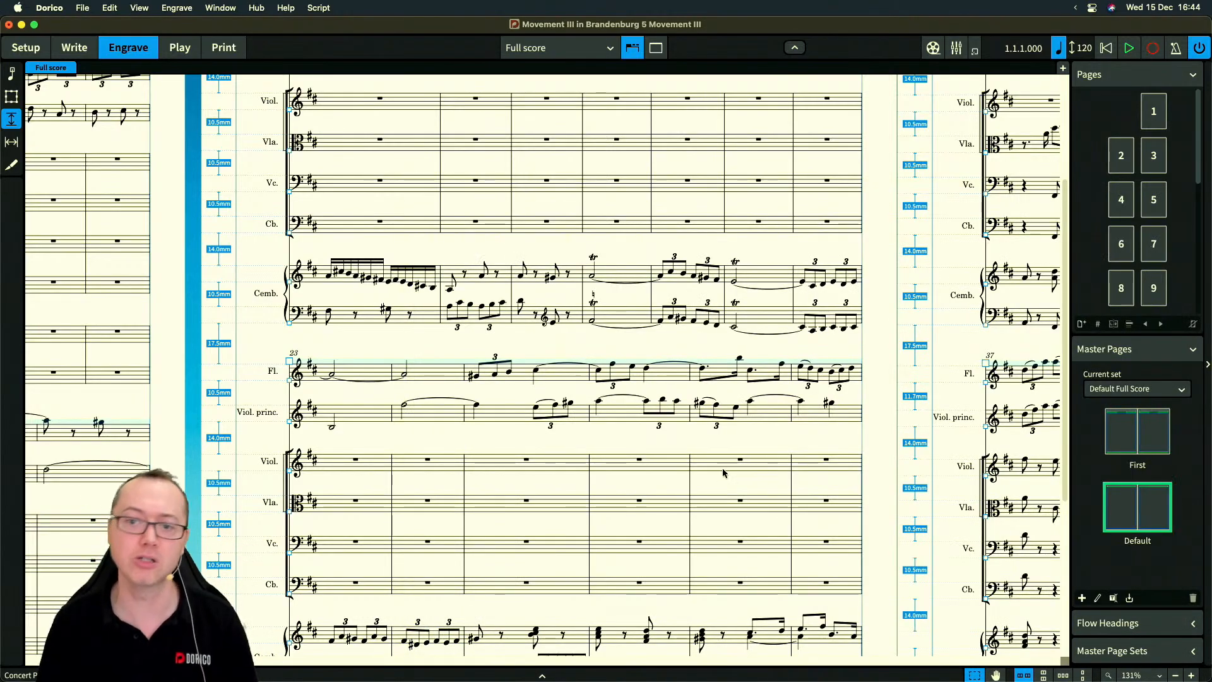
Review page 2 as a whole, including the space left below its last system
scroll(724, 472, "down", 3)
scroll(724, 473, "down", 2)
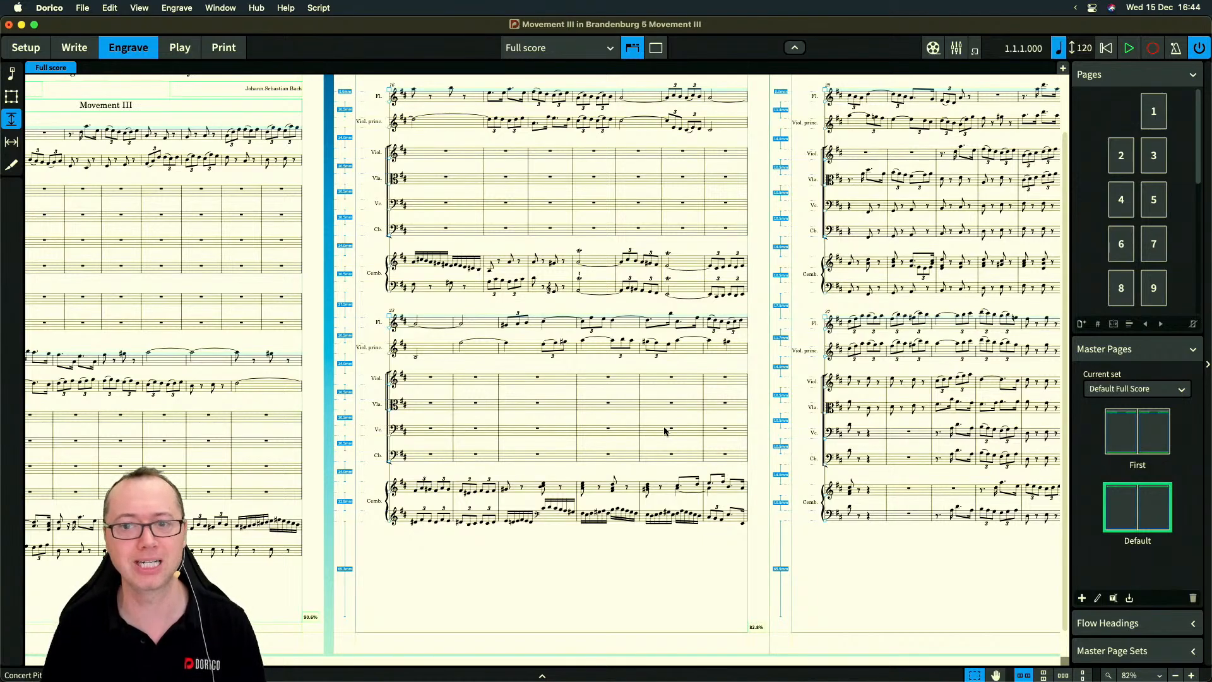
scroll(664, 431, "up", 1)
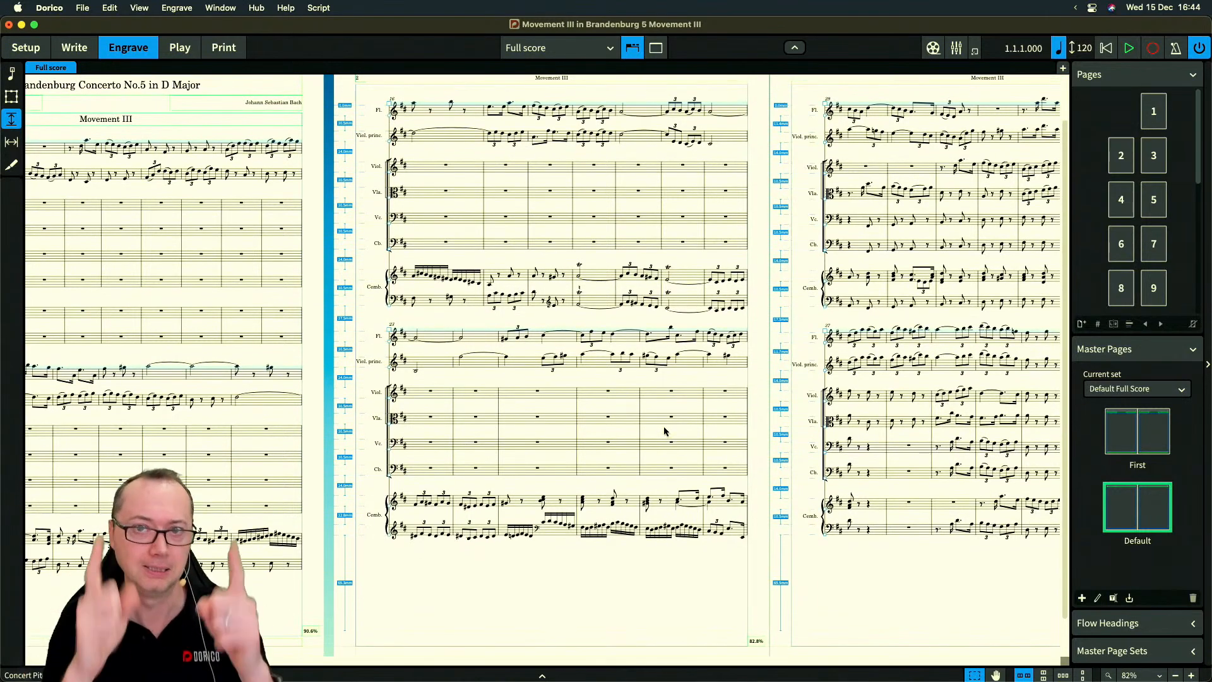
Open Layout Options and apply an 80% frame fullness threshold for justifying the distance between staves and systems in the Full score
key("super+shift+l")
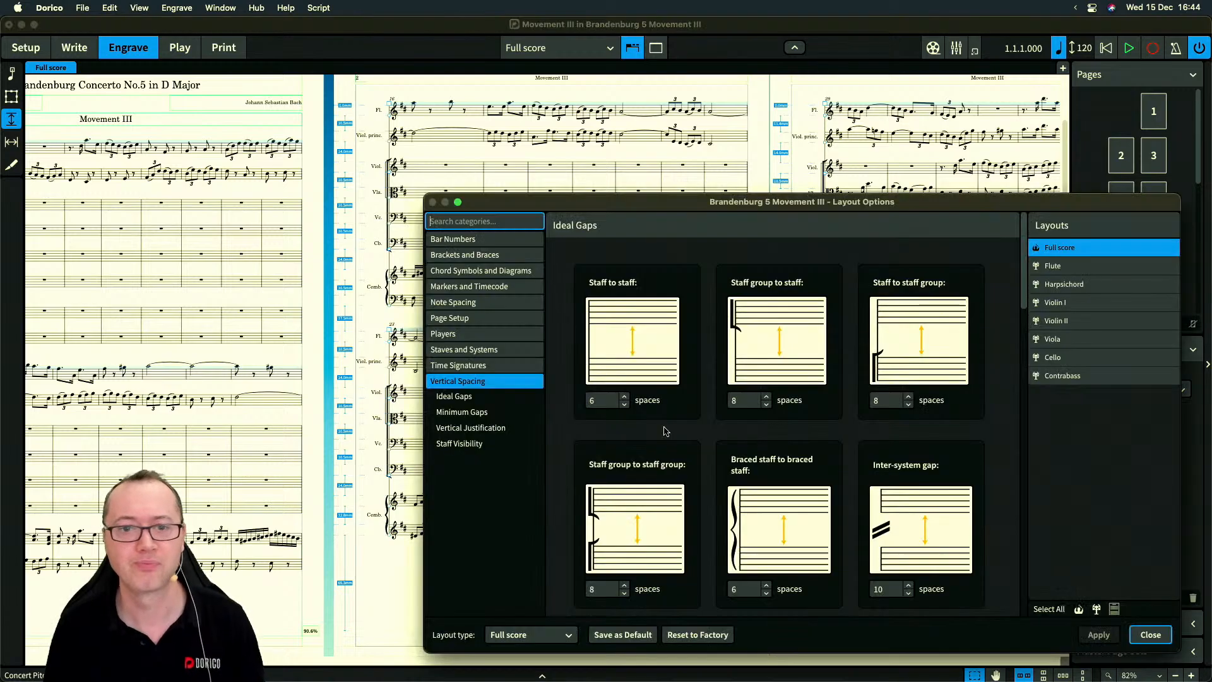
scroll(970, 430, "down", 10)
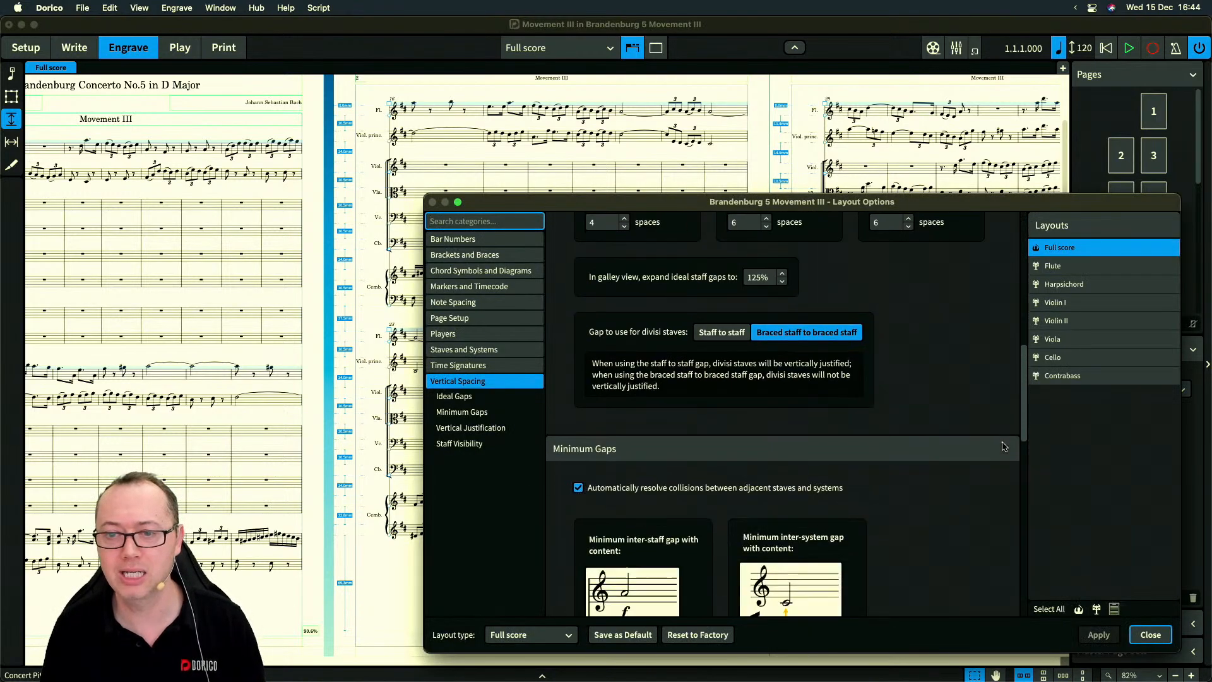
scroll(1004, 446, "down", 1)
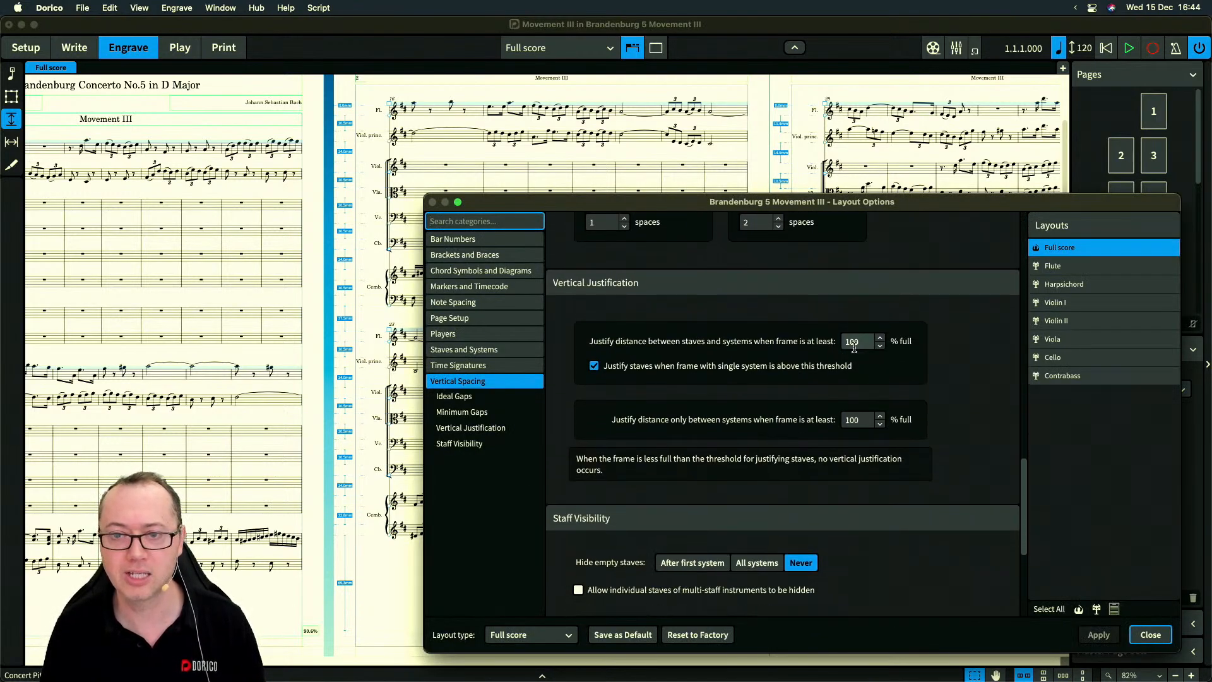
left_click(849, 342)
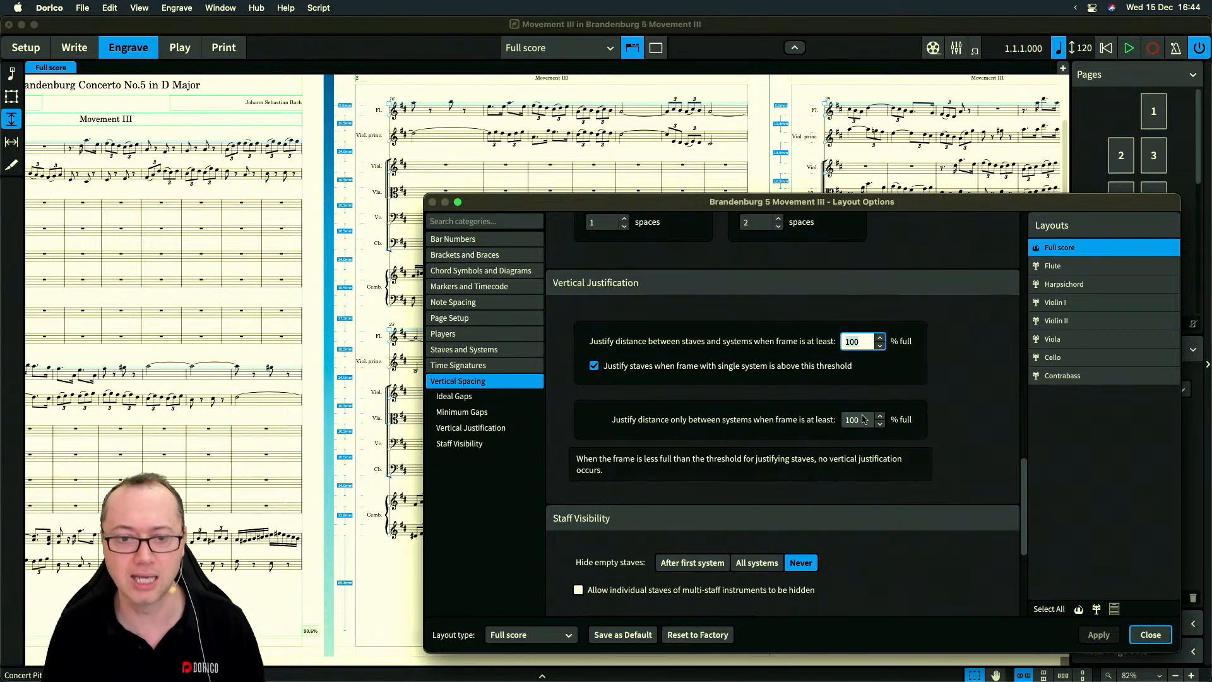
mouse_move(624, 202)
left_mouse_down()
mouse_move(620, 162)
mouse_move(636, 192)
left_mouse_up()
type("80")
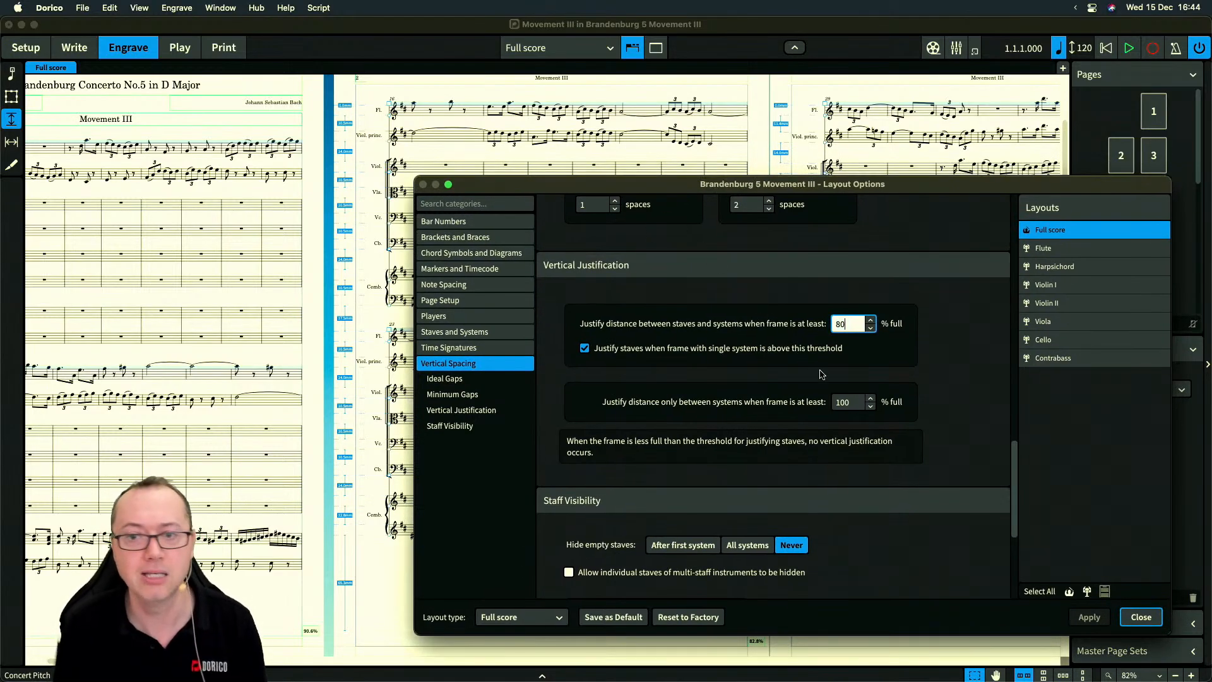
key("Tab")
left_click(1089, 617)
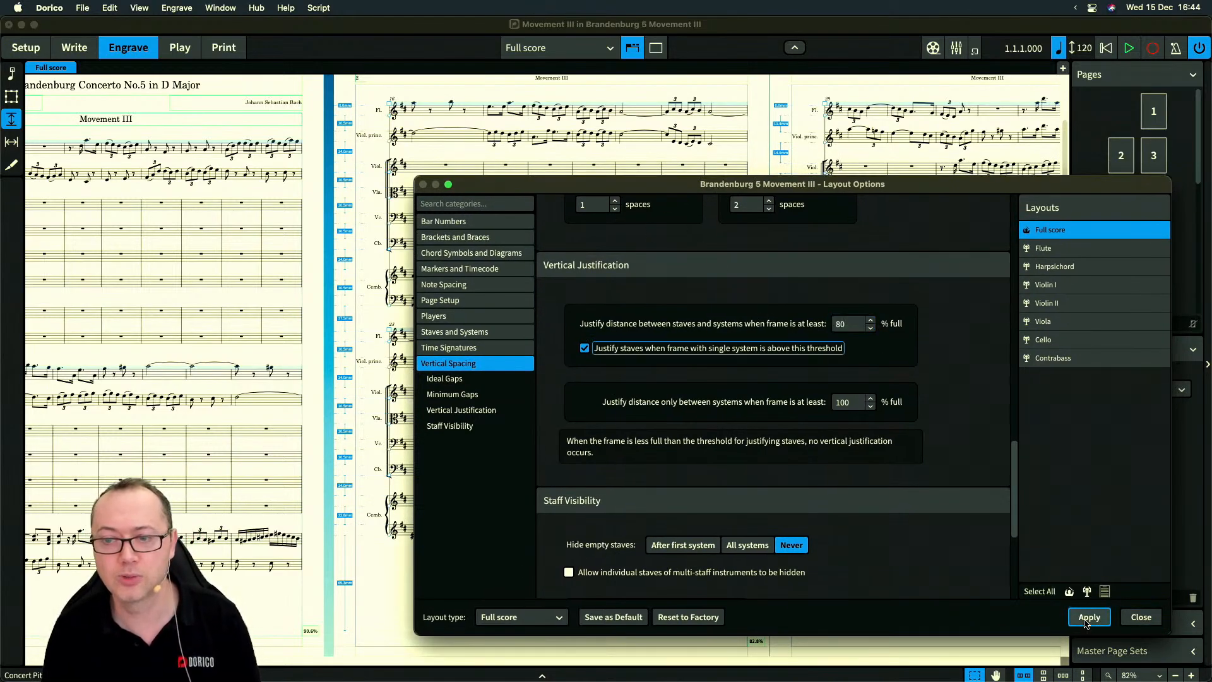
Move Layout Options aside and inspect the justified staff distances in page 2's first system, starting at bar 16
left_click_drag(528, 189, 687, 171)
scroll(356, 299, "right", 5)
scroll(356, 299, "up", 1)
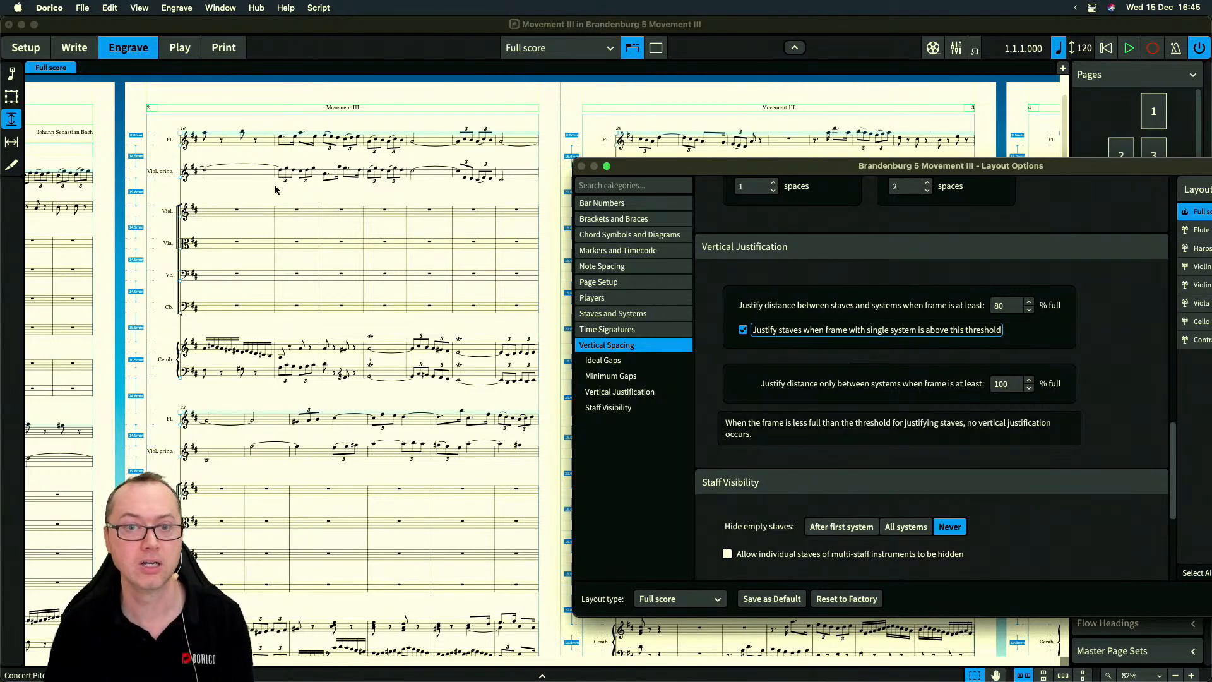
left_click(159, 160)
key("z")
key("z")
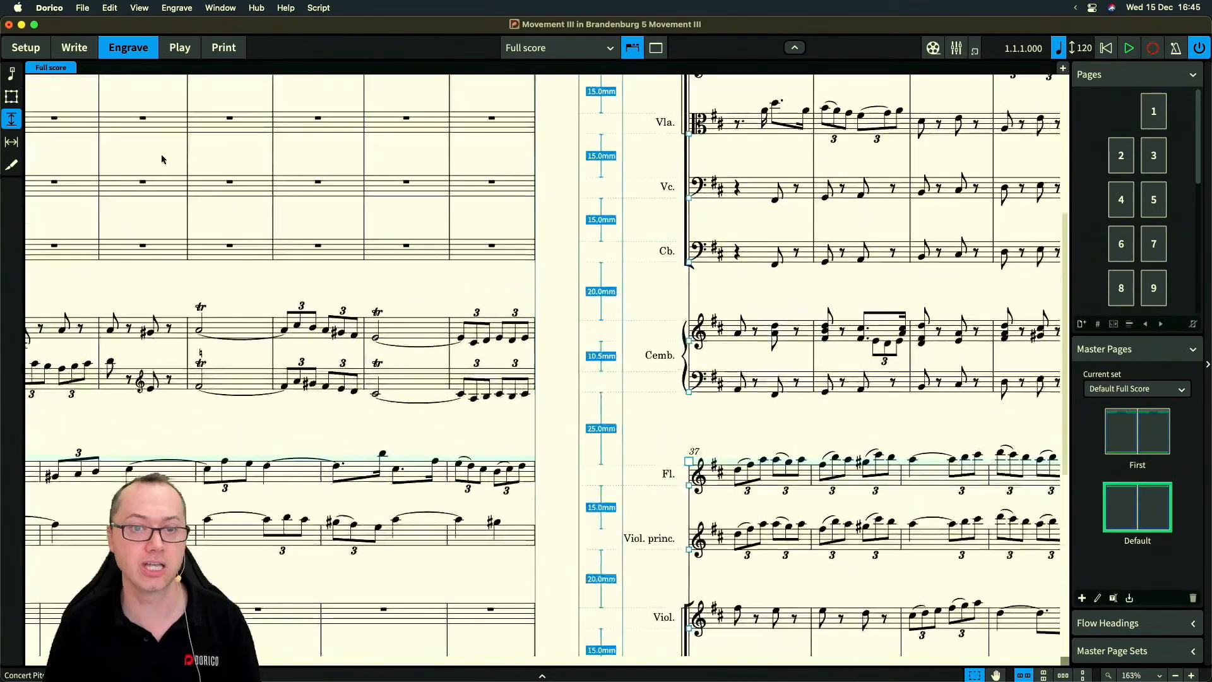
scroll(162, 159, "left", 14)
scroll(161, 159, "up", 5)
scroll(161, 160, "up", 2)
scroll(162, 159, "right", 7)
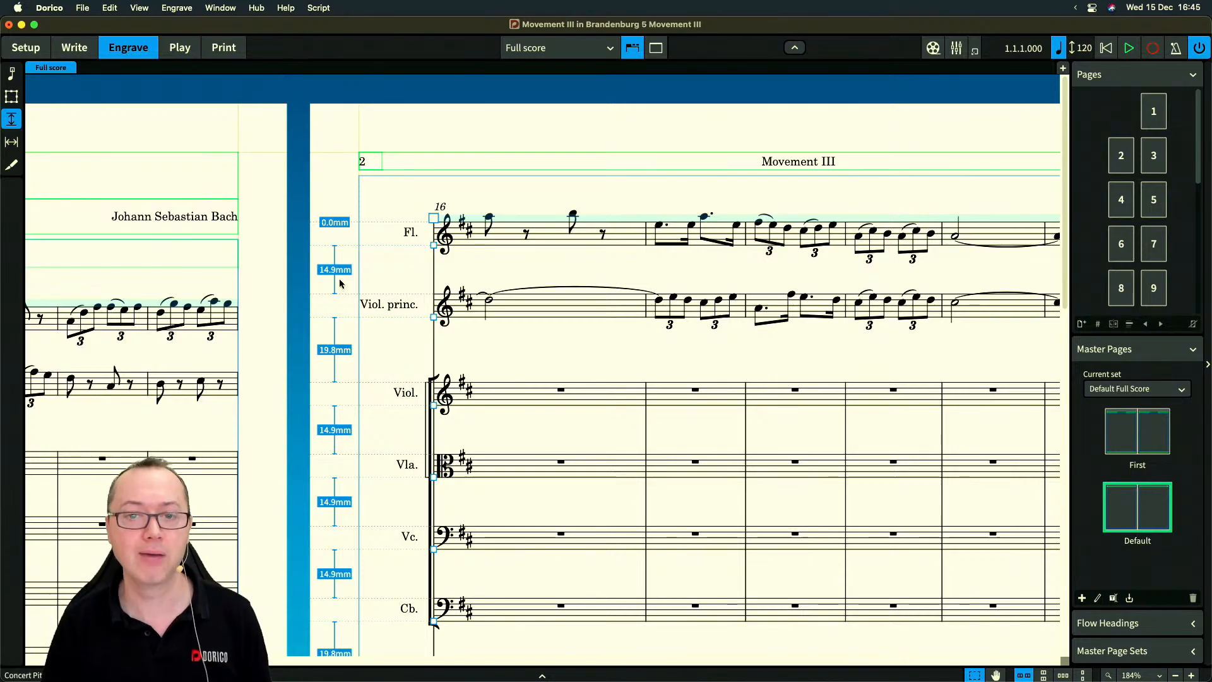
scroll(365, 289, "right", 3)
scroll(364, 289, "right", 3)
key("x")
key("x")
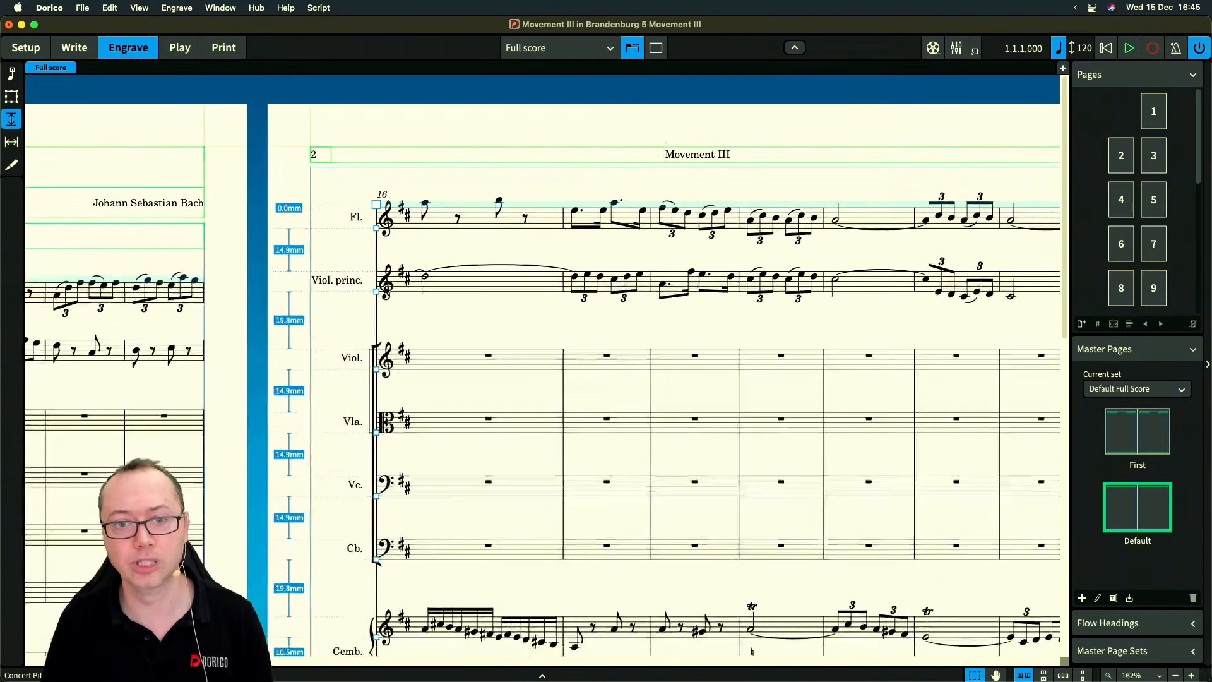
Check the gap between page 2's two systems and how the justified staves fill the whole page
scroll(399, 425, "down", 5)
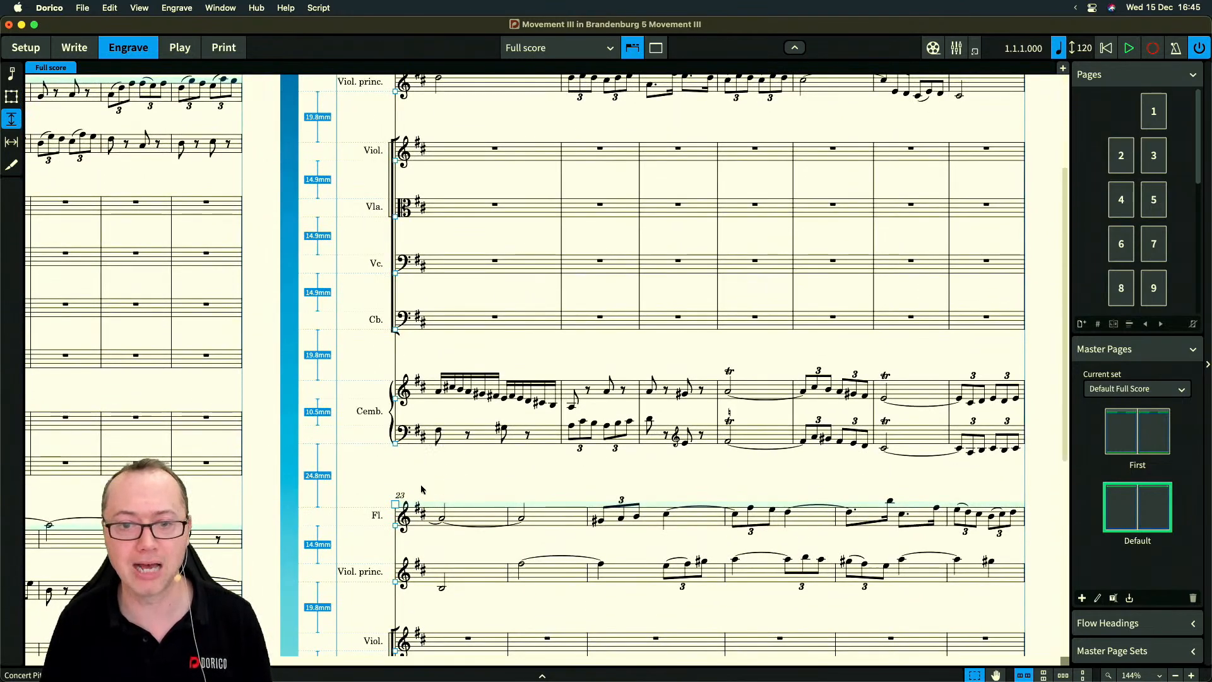
key("super+minus")
key("x")
key("x")
scroll(480, 417, "right", 4)
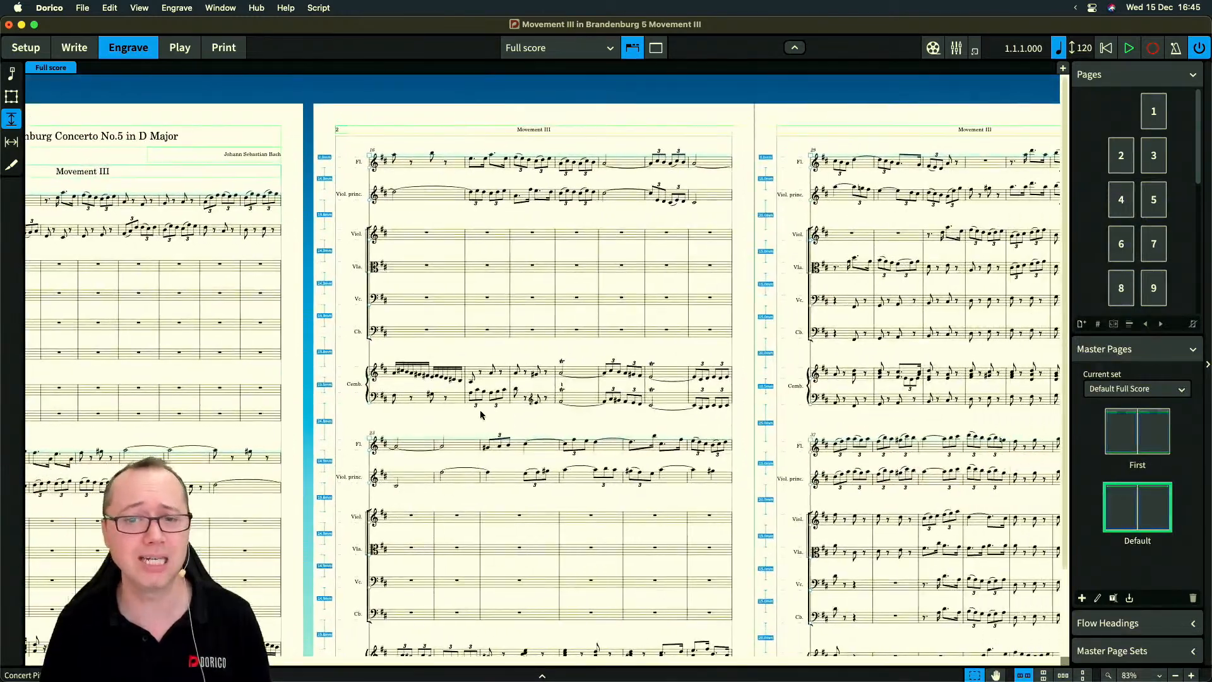
scroll(477, 426, "down", 3)
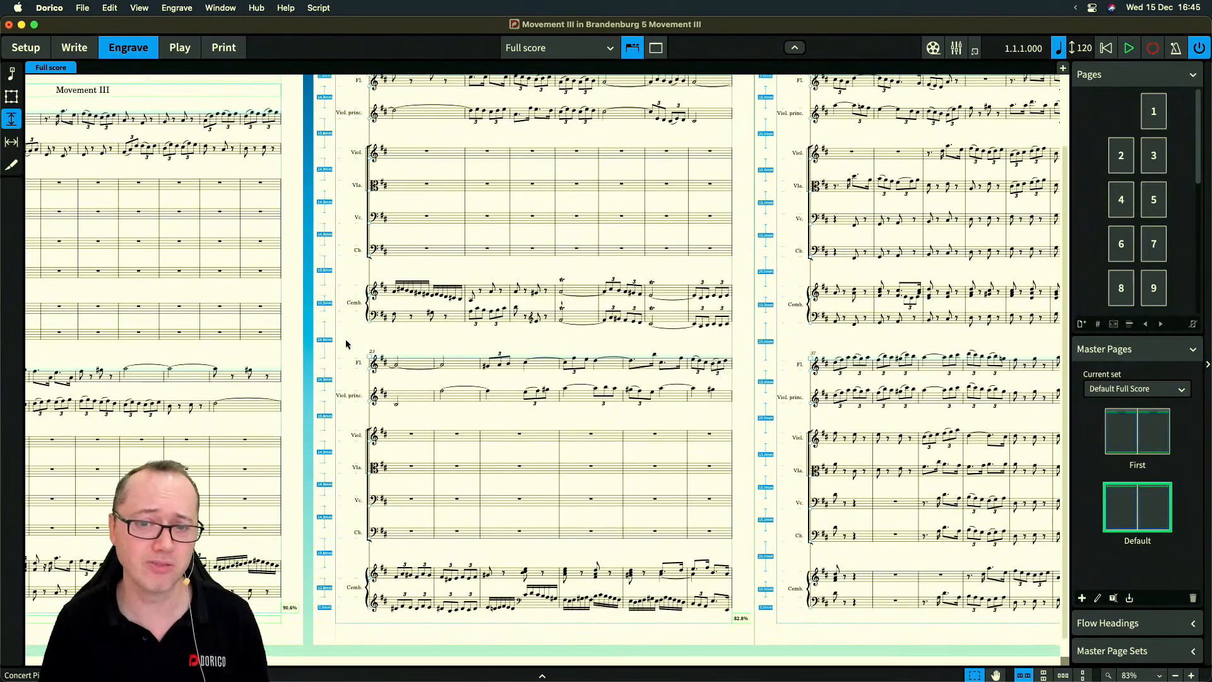
scroll(399, 347, "up", 2)
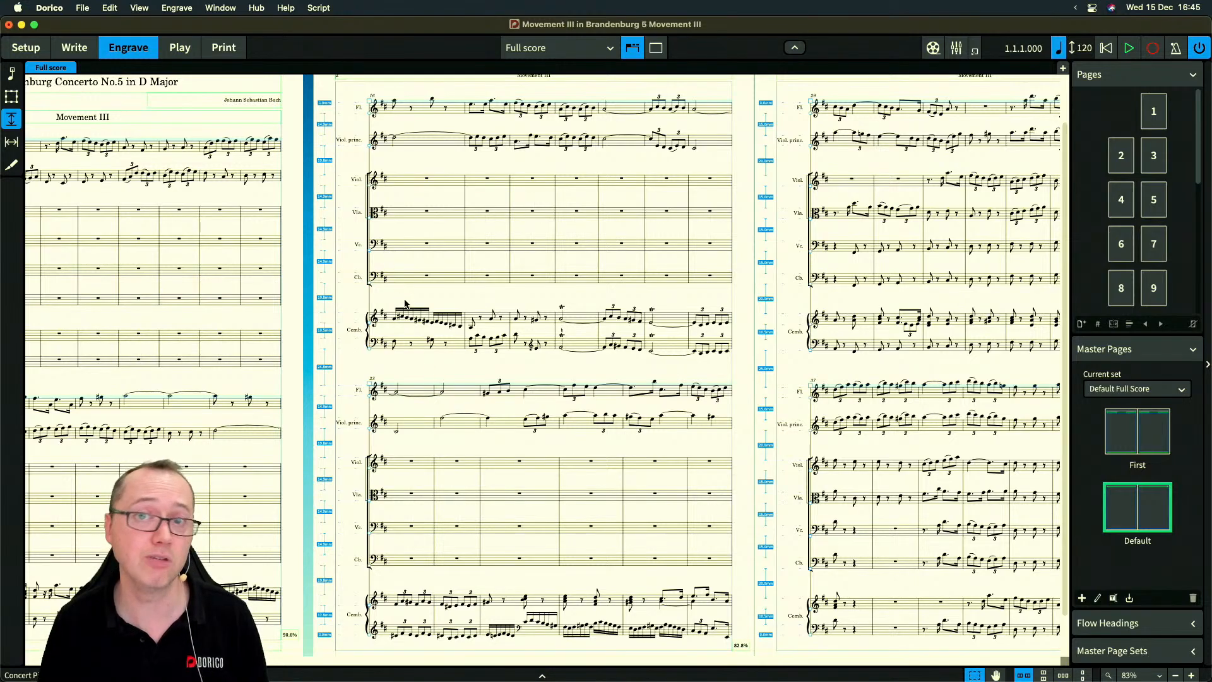
Reopen Layout Options, set the Full score's ideal inter-system gap to 15 spaces, and apply it
key("super+shift+l")
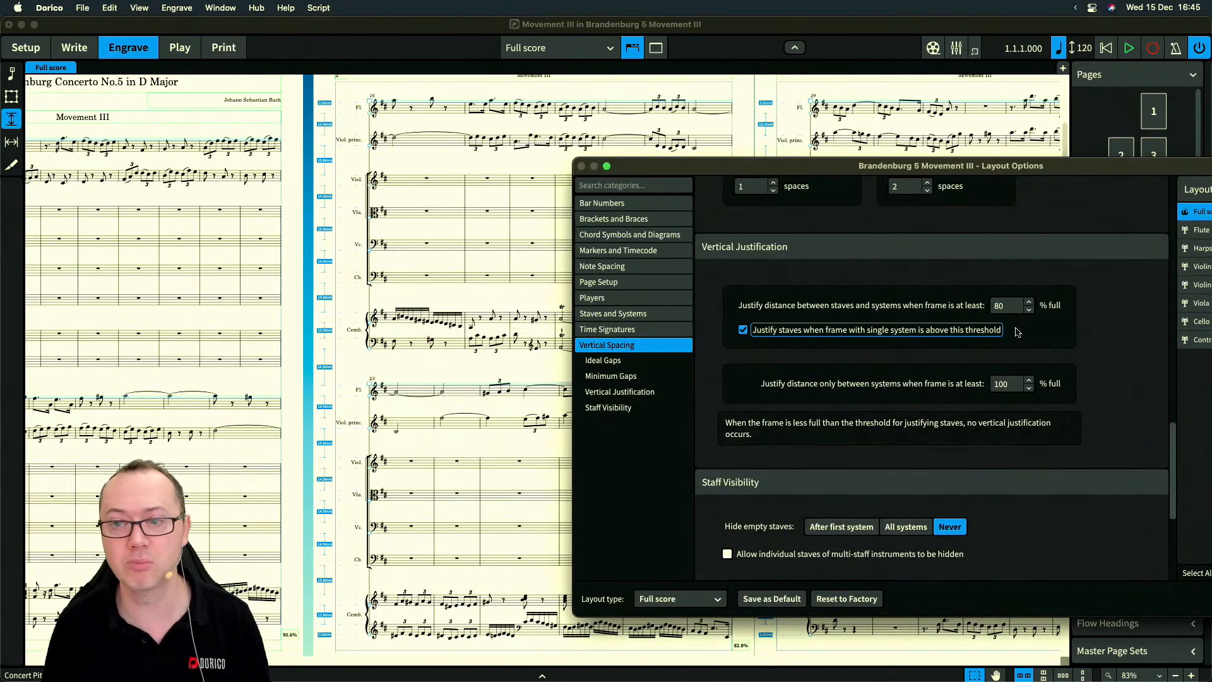
scroll(1088, 336, "up", 5)
scroll(1088, 336, "up", 10)
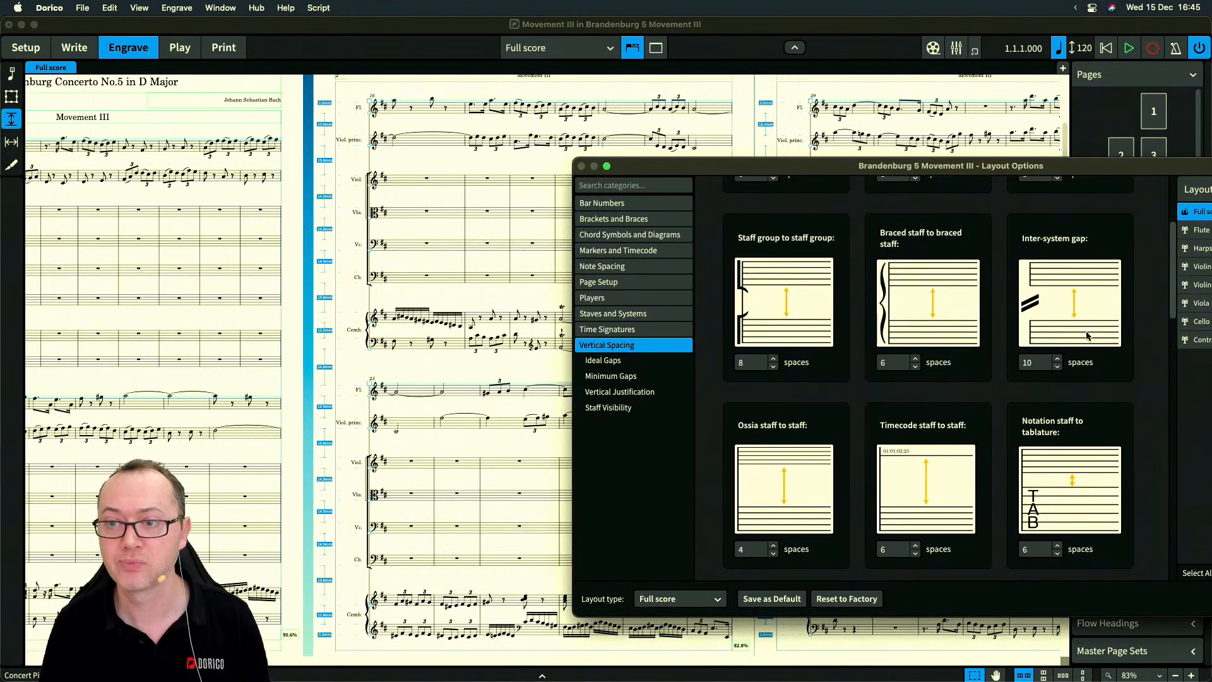
left_click(1036, 432)
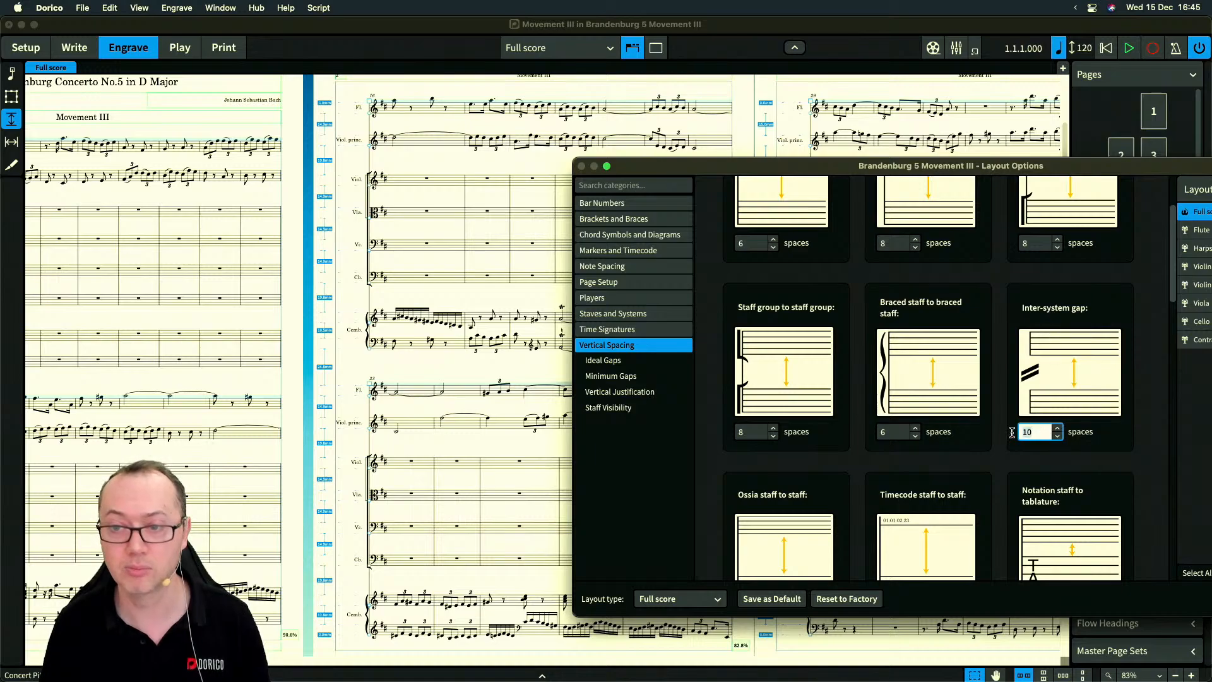
type("15")
key("Tab")
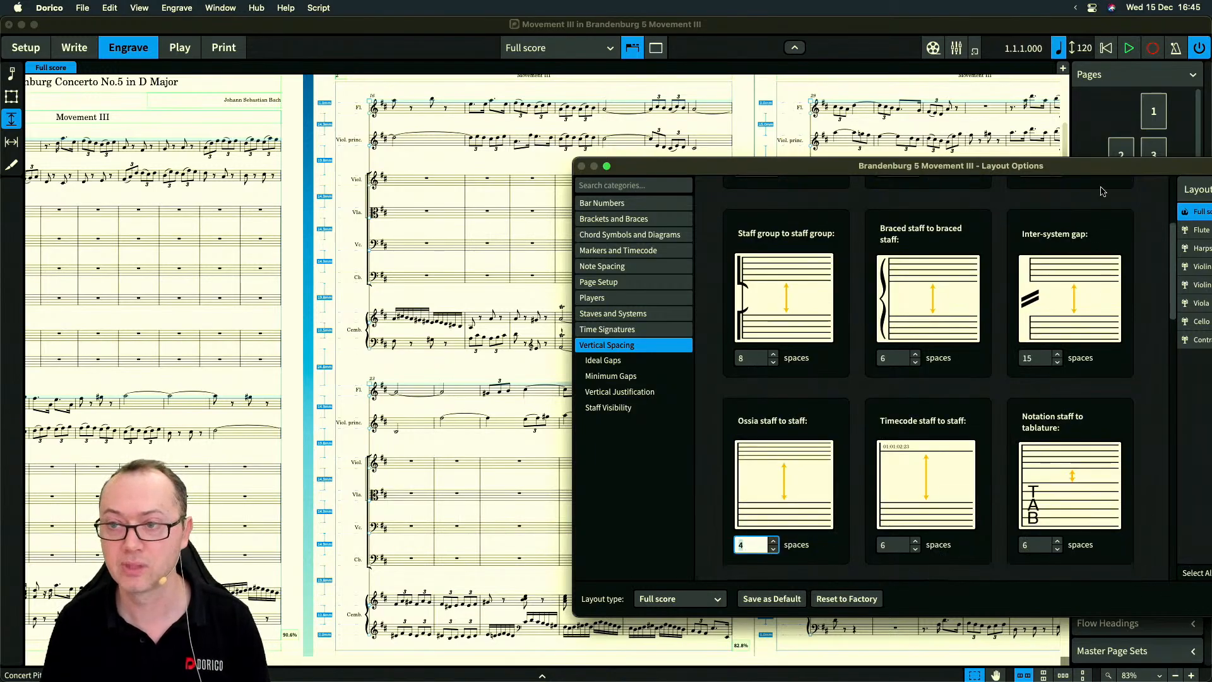
left_click_drag(1102, 165, 1021, 193)
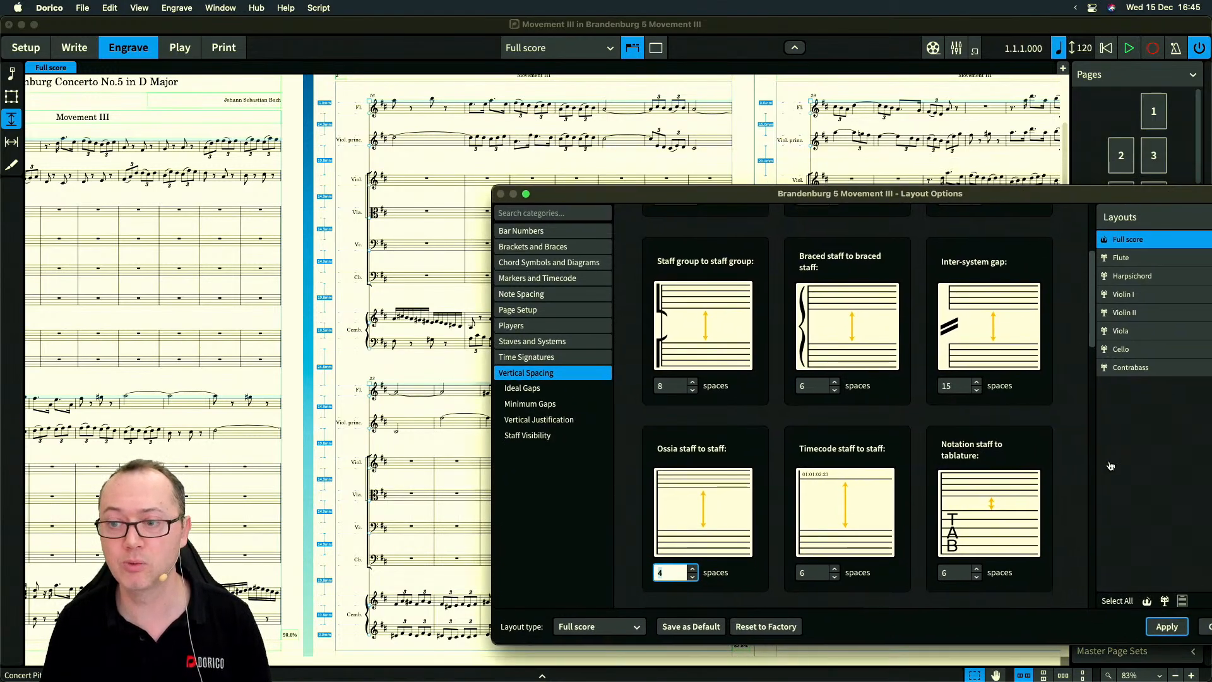
left_click(1168, 628)
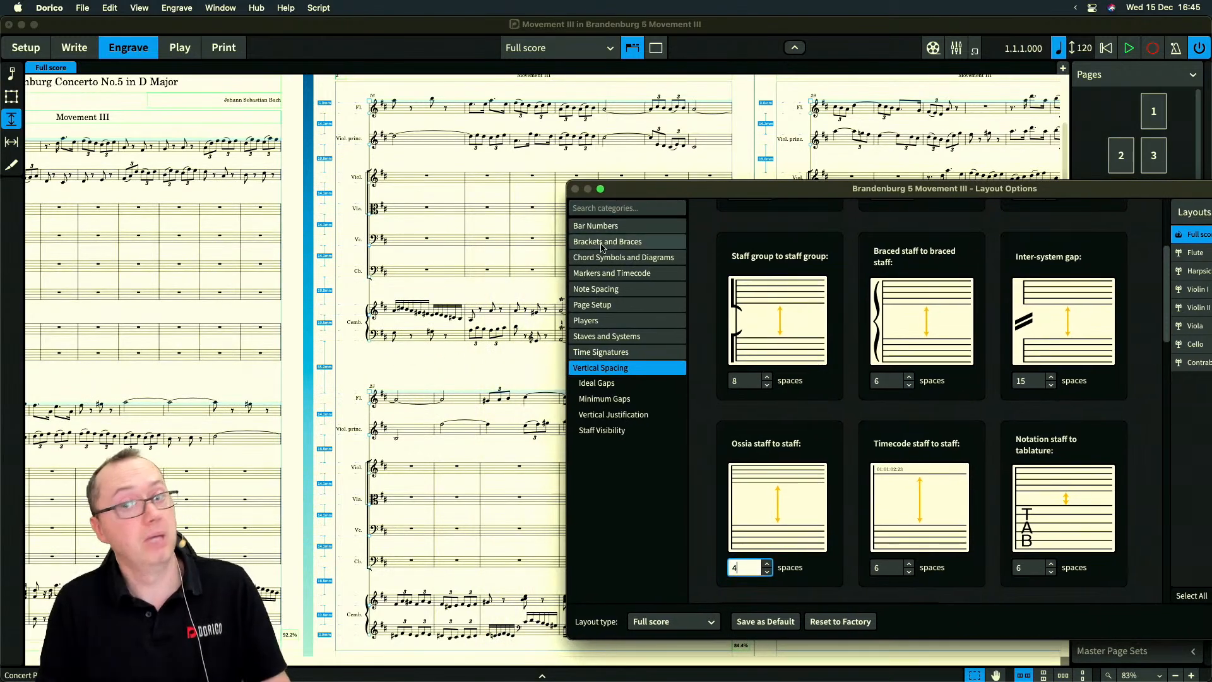
Set the threshold for justifying distance between staves and systems to 60% full and apply it
left_click_drag(824, 196, 685, 196)
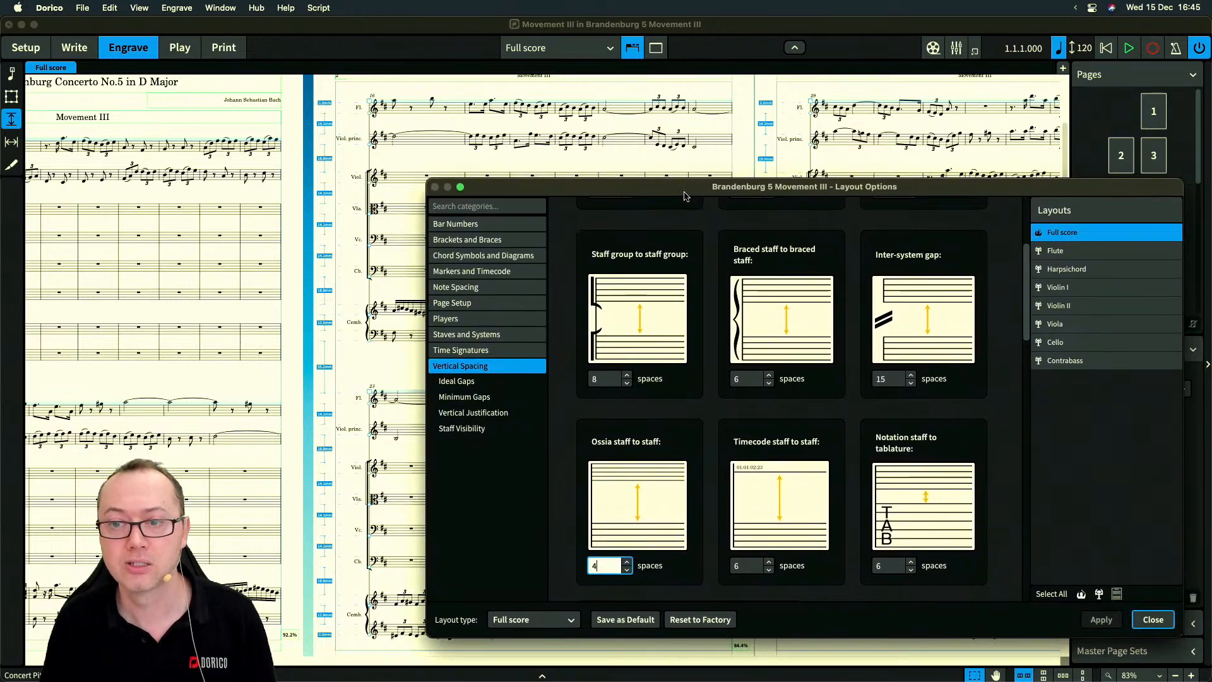
scroll(1003, 429, "down", 10)
scroll(1002, 429, "down", 5)
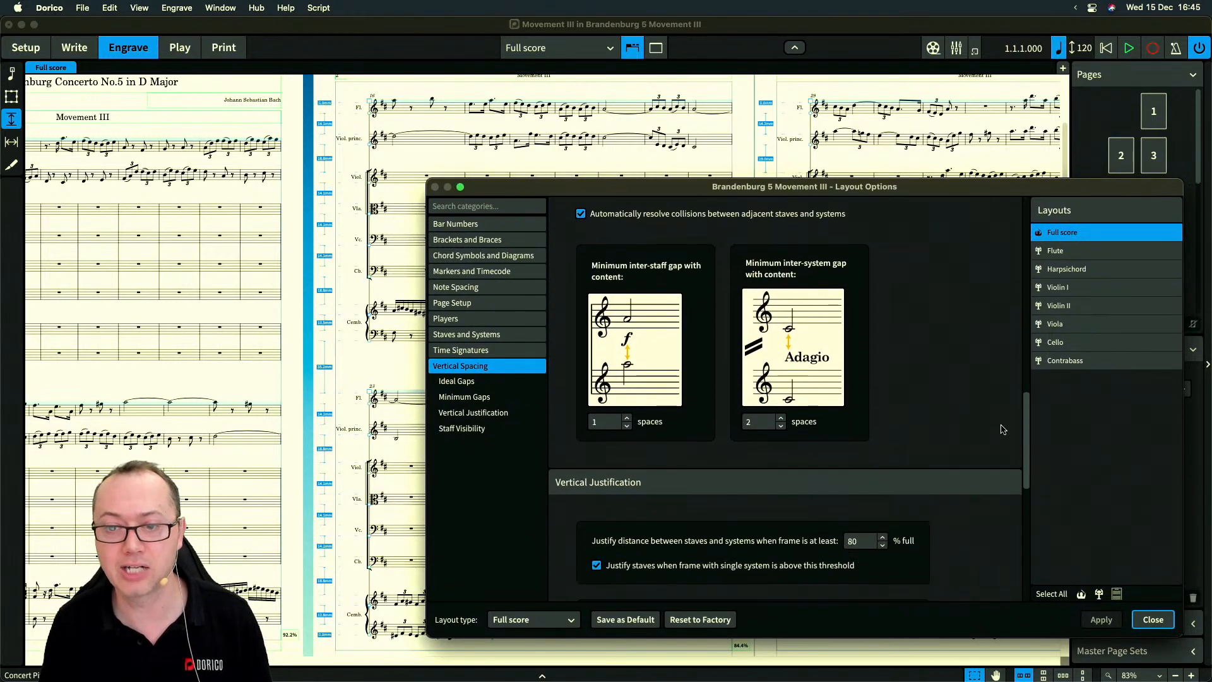
double_click(853, 397)
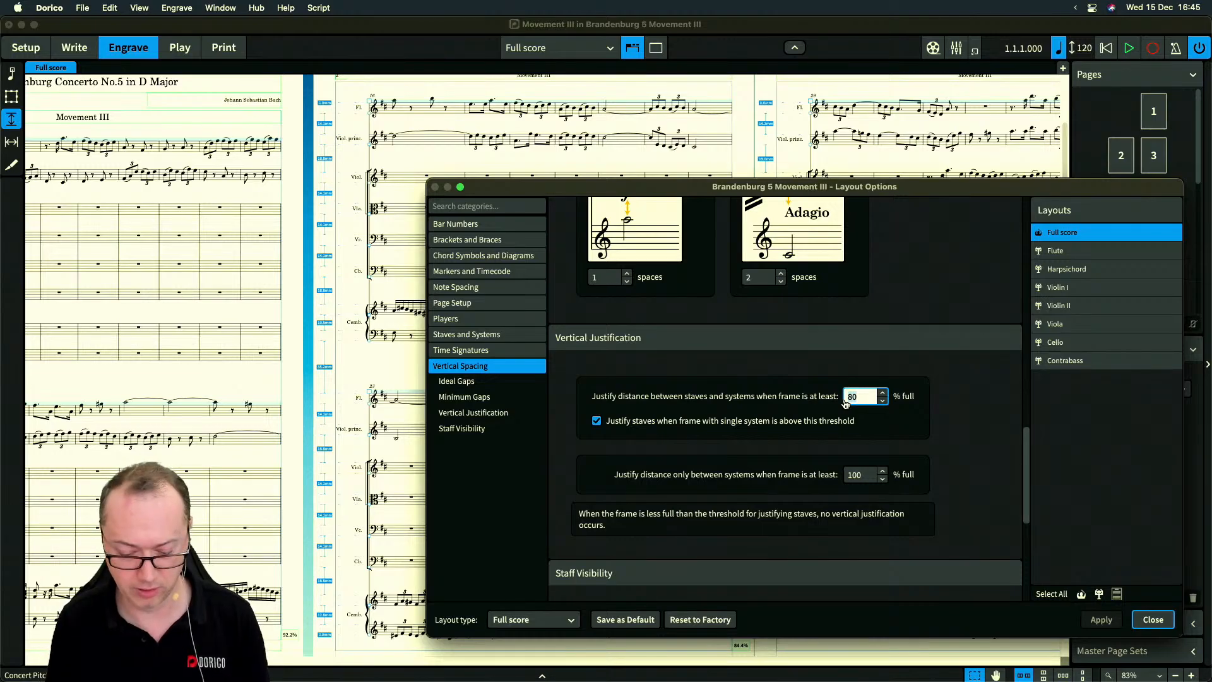
type("60")
key("Tab")
left_click(1108, 622)
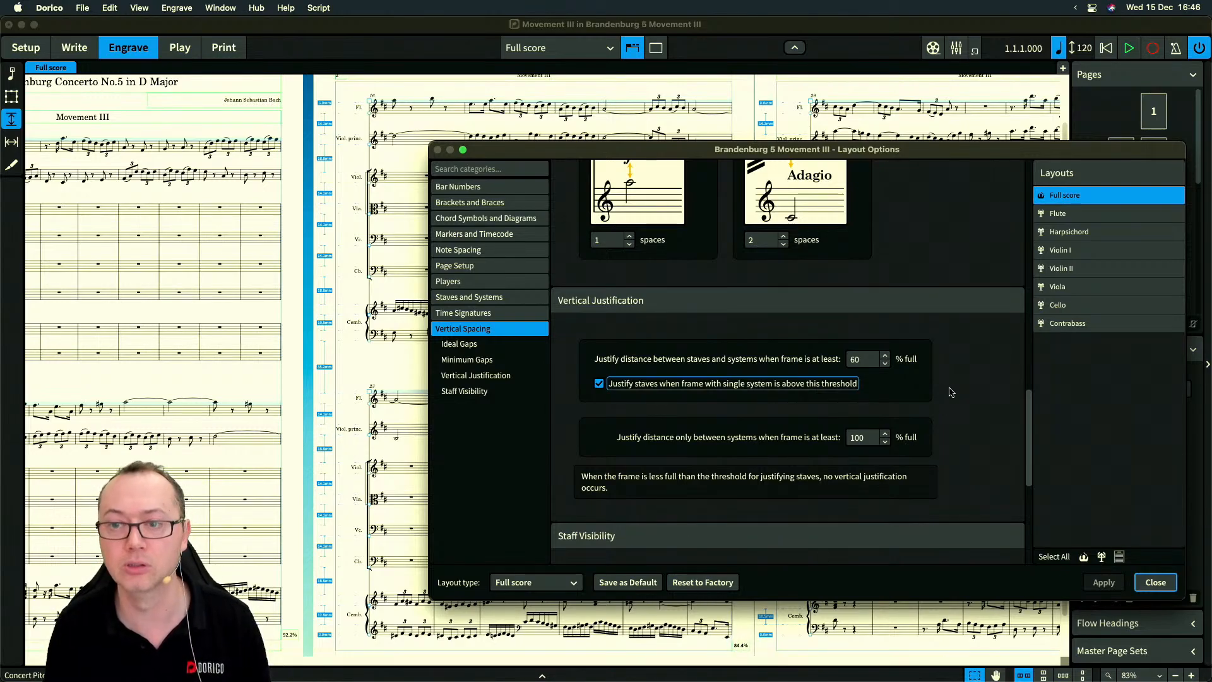
Apply an 80% full threshold for justifying distance only between systems and view its effect on pages 2 and 3
scroll(956, 253, "up", 1)
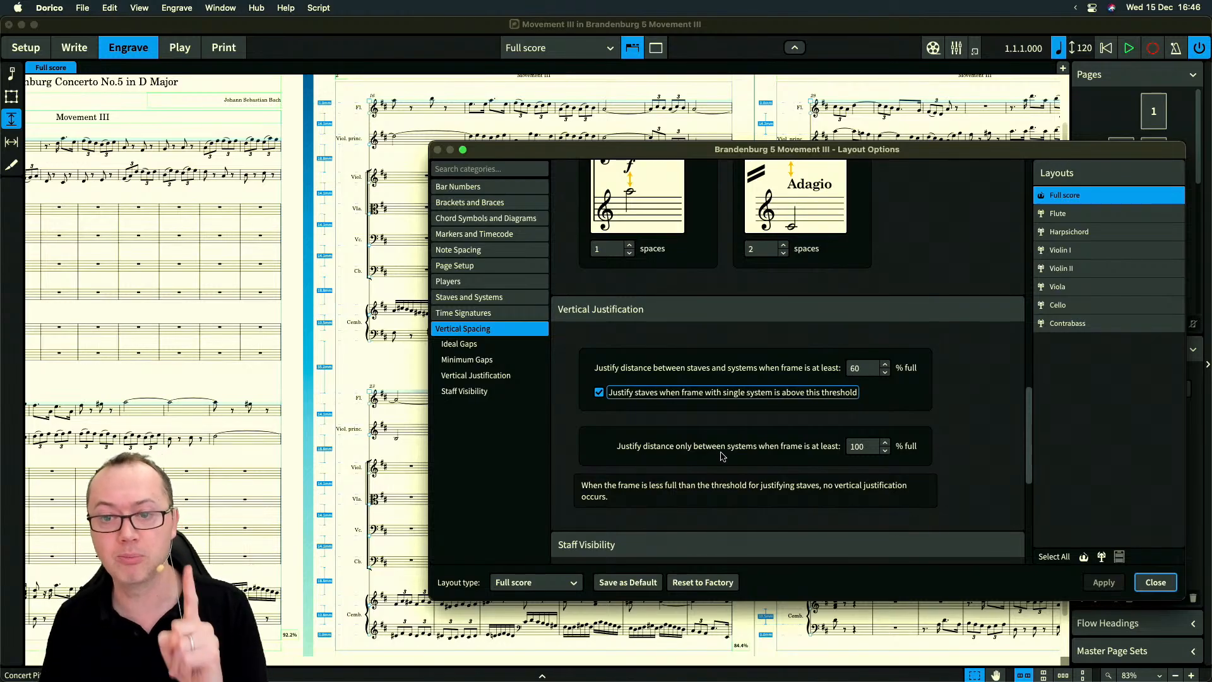
double_click(869, 450)
type("80")
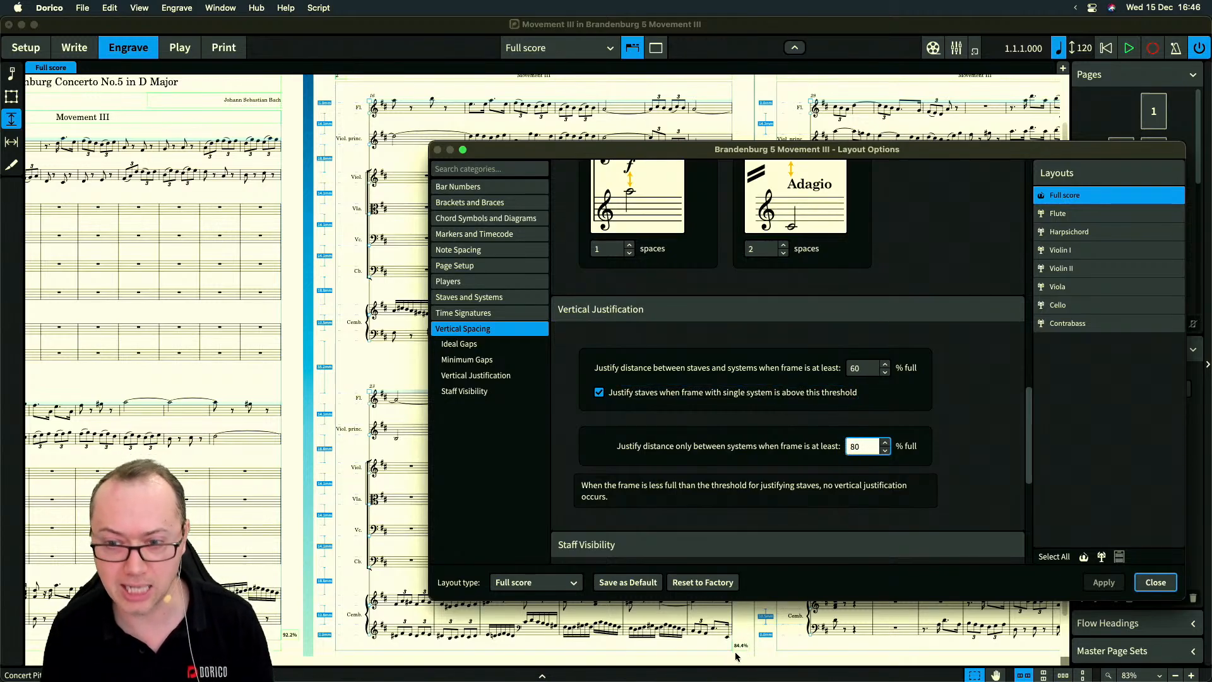
scroll(961, 493, "down", 2)
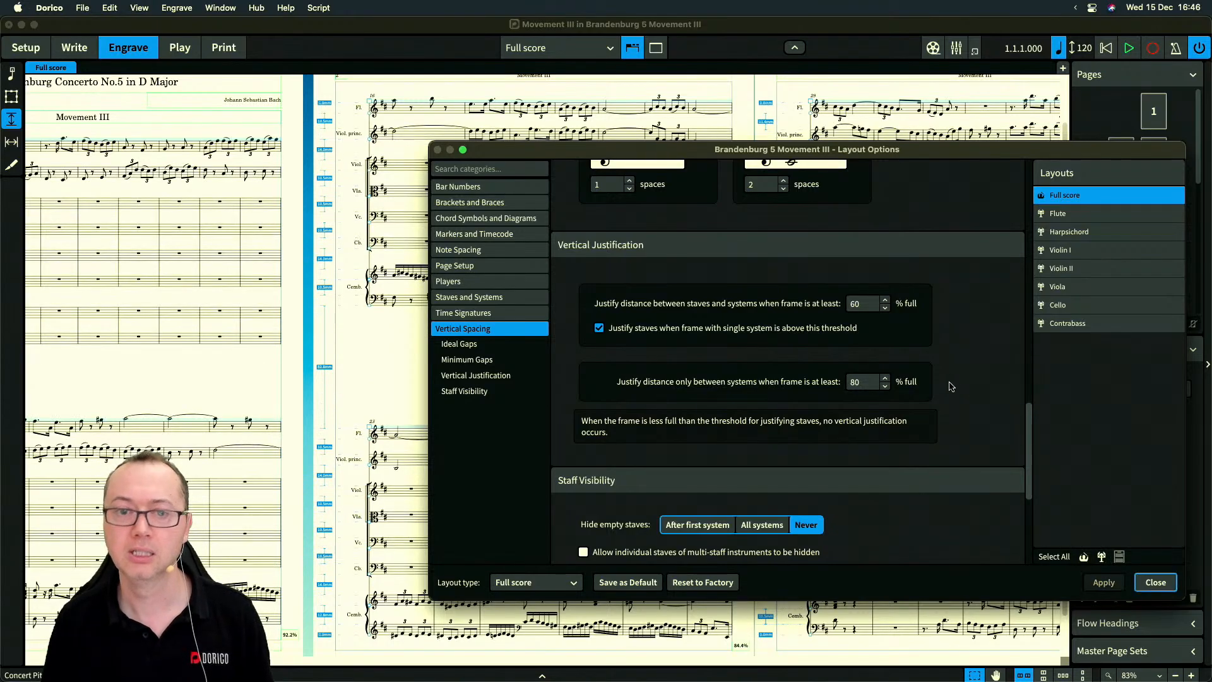
scroll(360, 328, "right", 3)
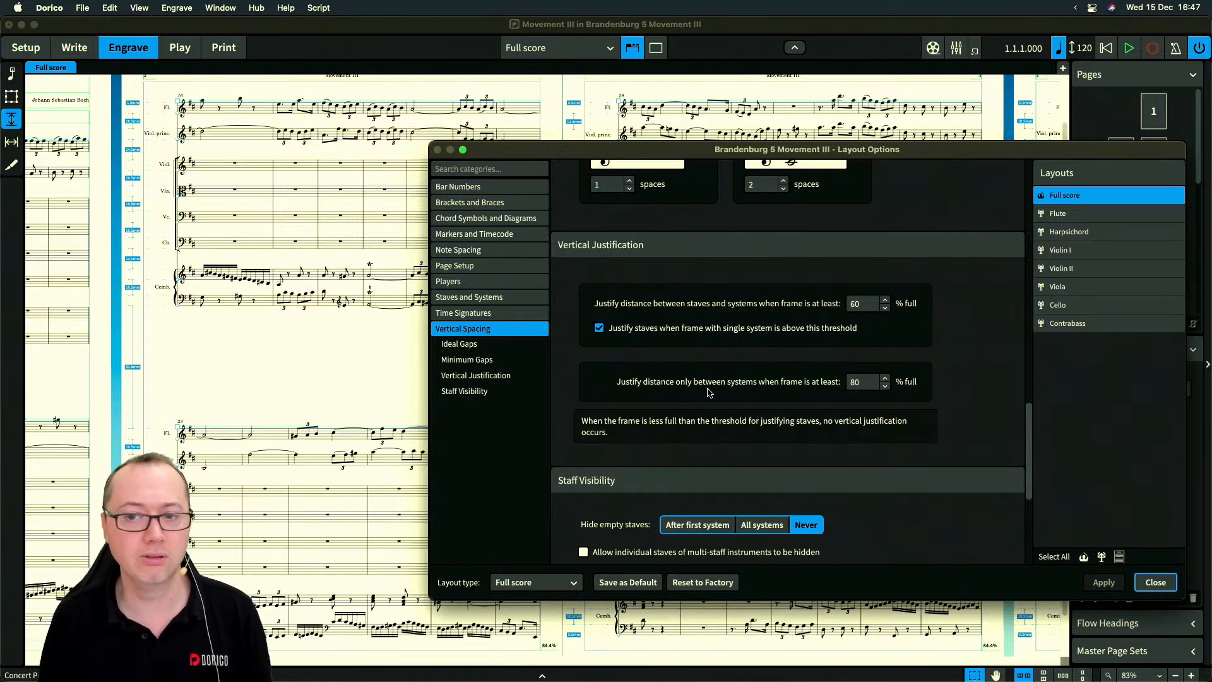
Lower the threshold for justifying distance only between systems to 30% full and apply it
left_click(863, 381)
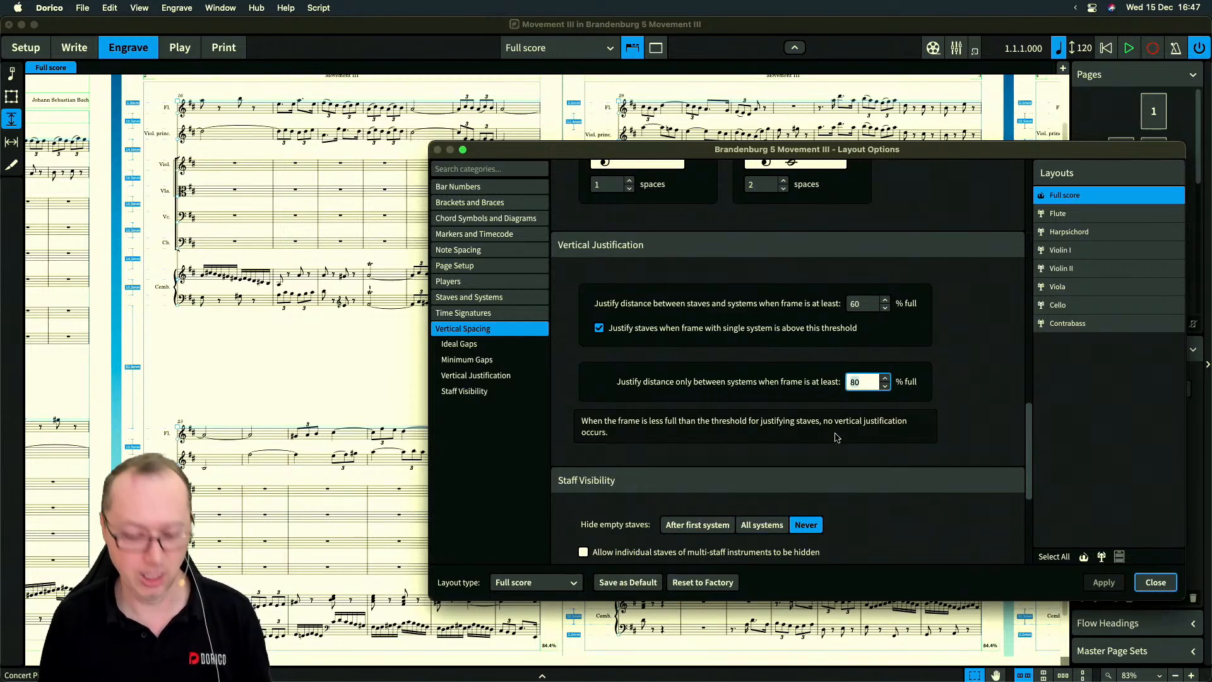
type("30")
key("Tab")
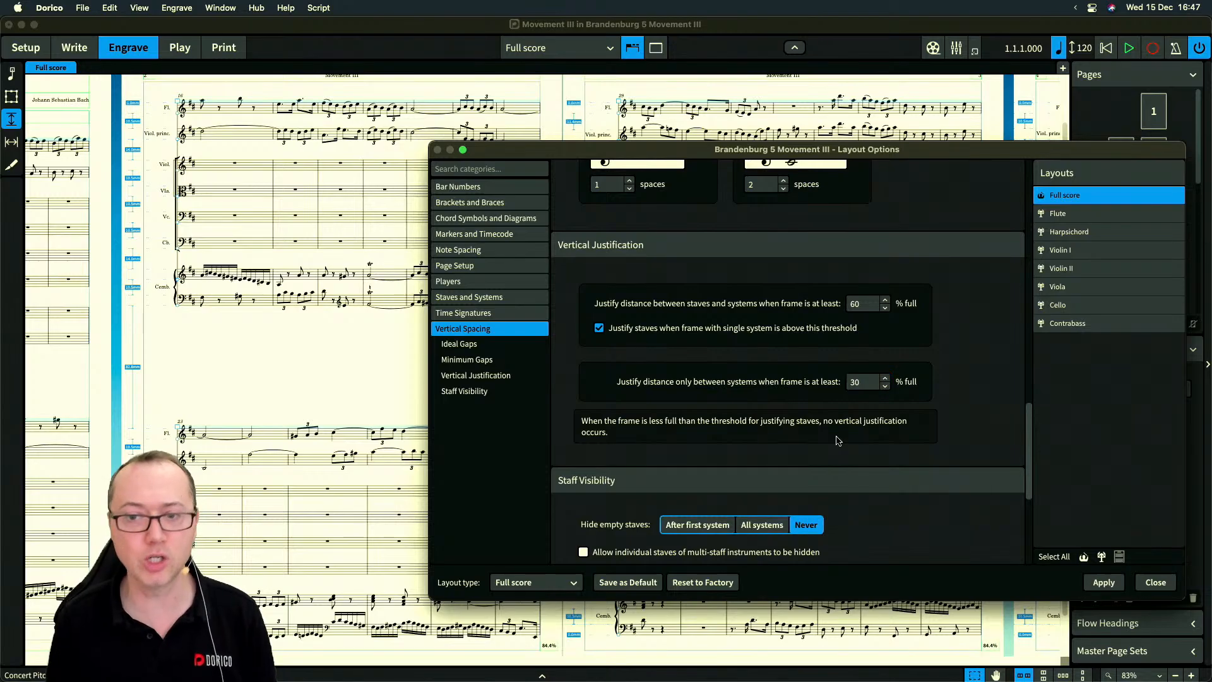
left_click(1106, 584)
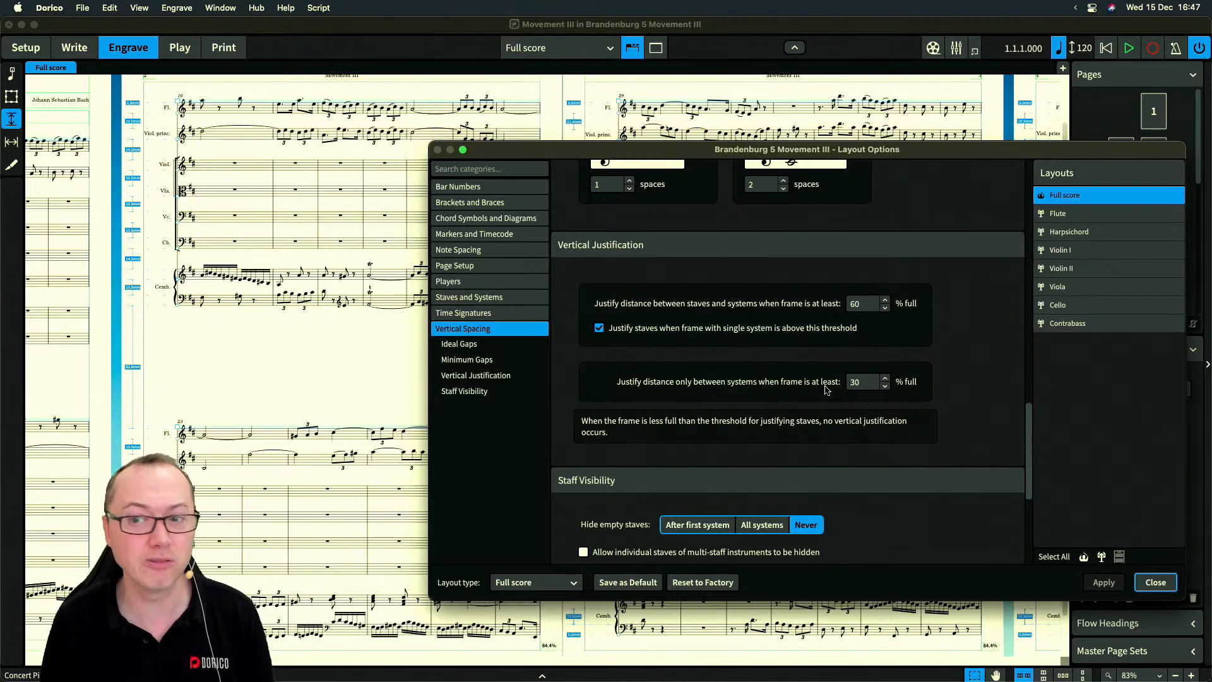
Set the threshold for justifying distance only between systems back to 100% full and apply it
double_click(859, 384)
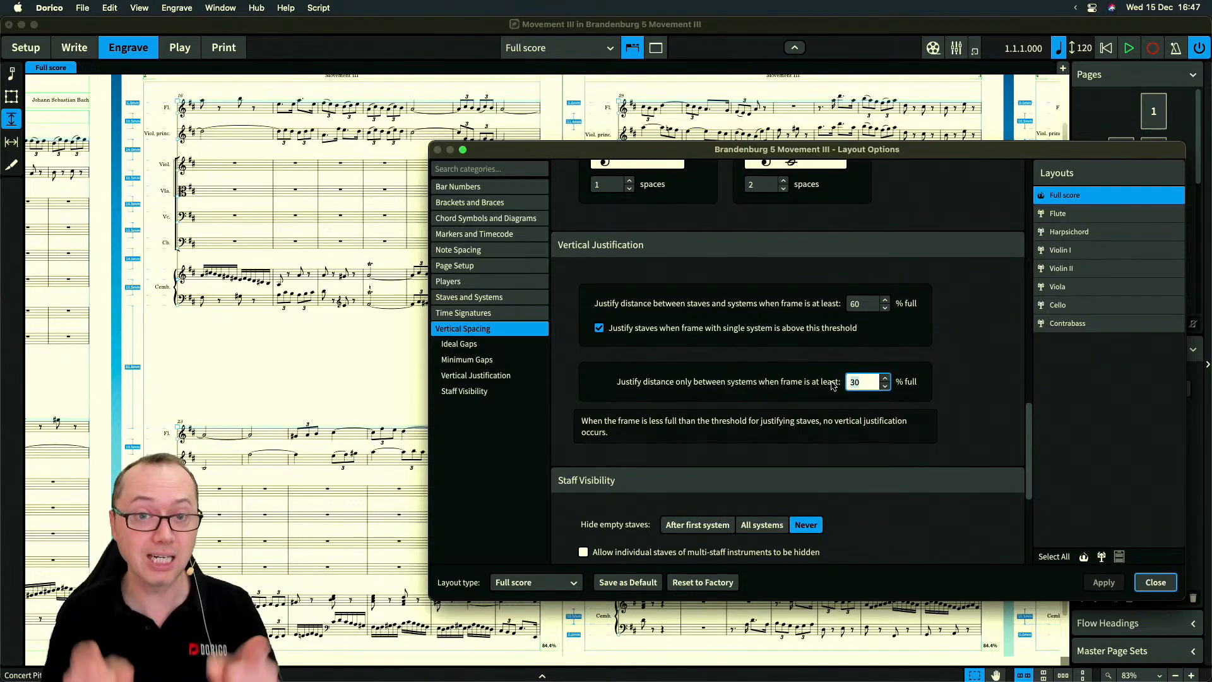
type("100")
key("Tab")
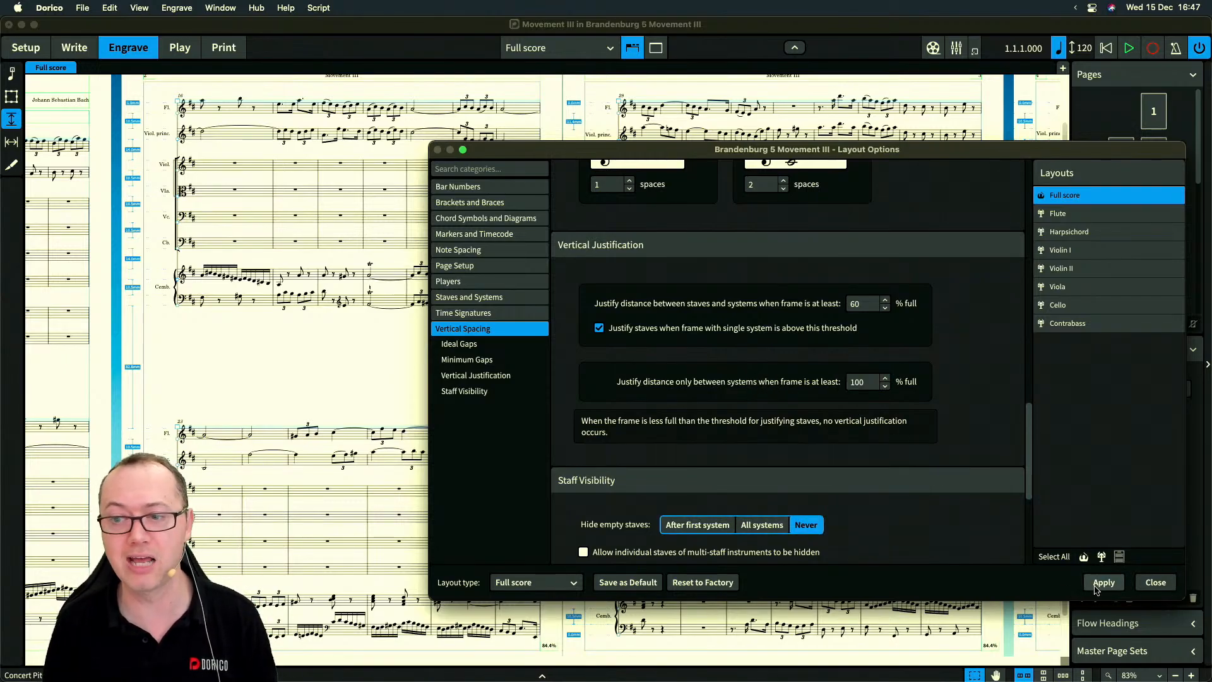
key("Return")
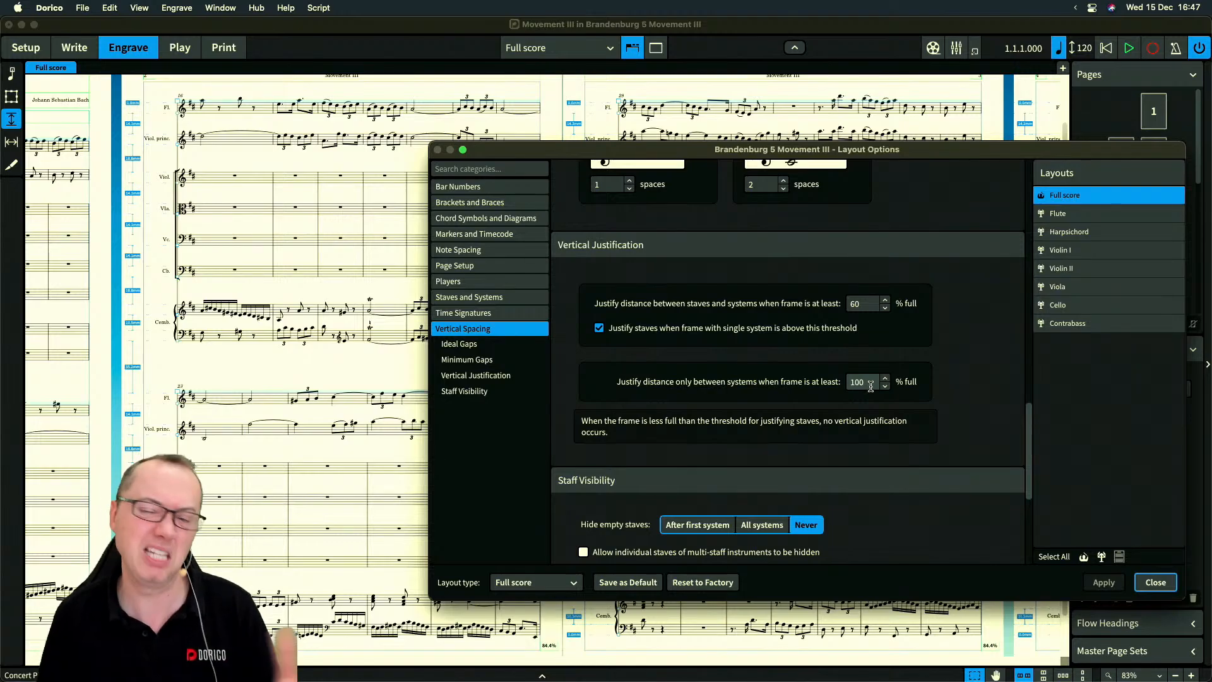
scroll(961, 347, "up", 1)
scroll(960, 346, "up", 5)
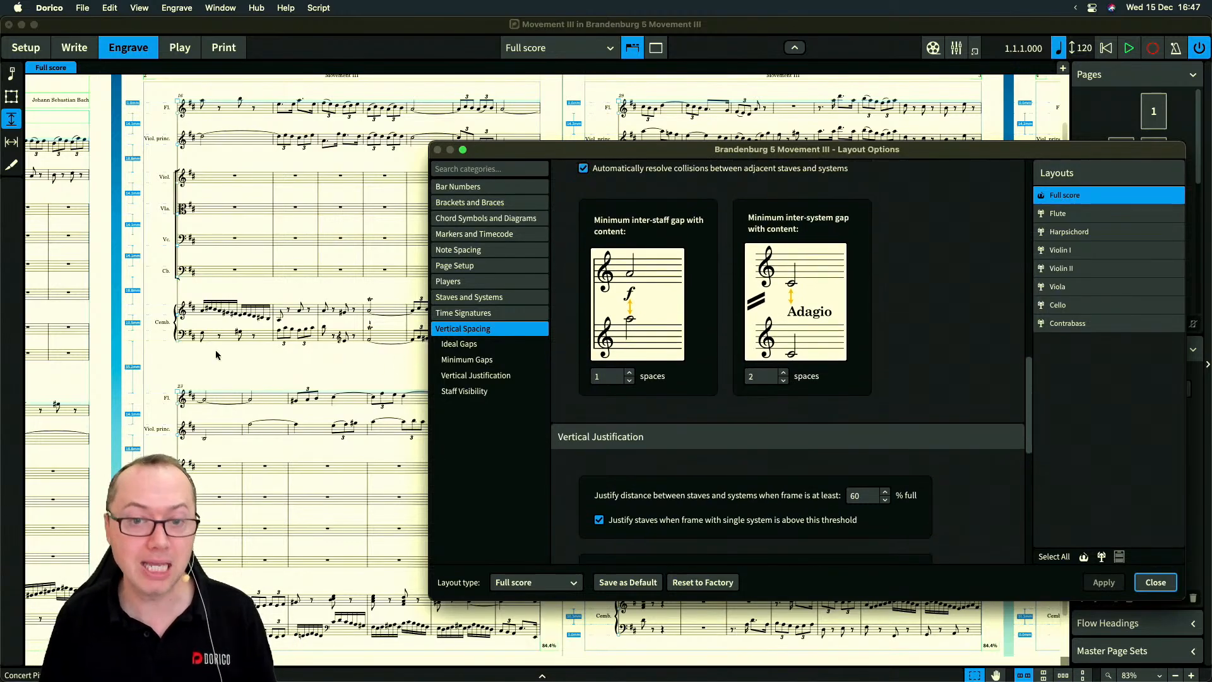
Review the ideal gap settings for the Full score and close Layout Options
scroll(889, 335, "up", 10)
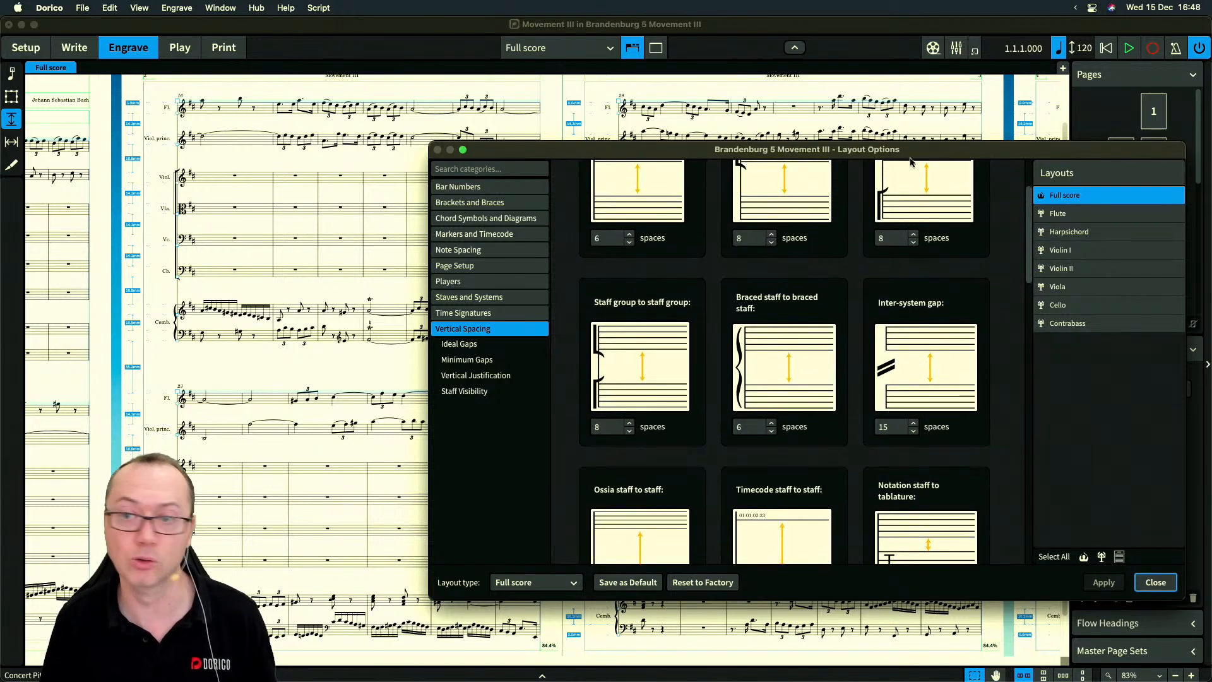
left_click_drag(917, 156, 692, 145)
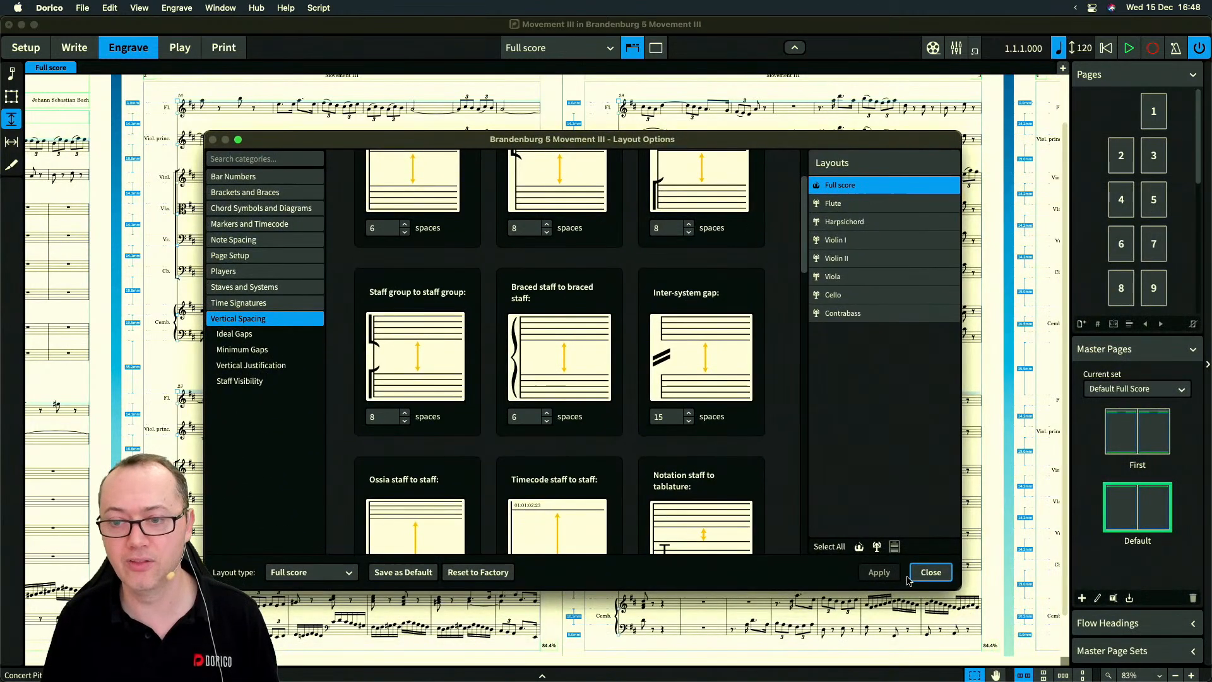
left_click(927, 574)
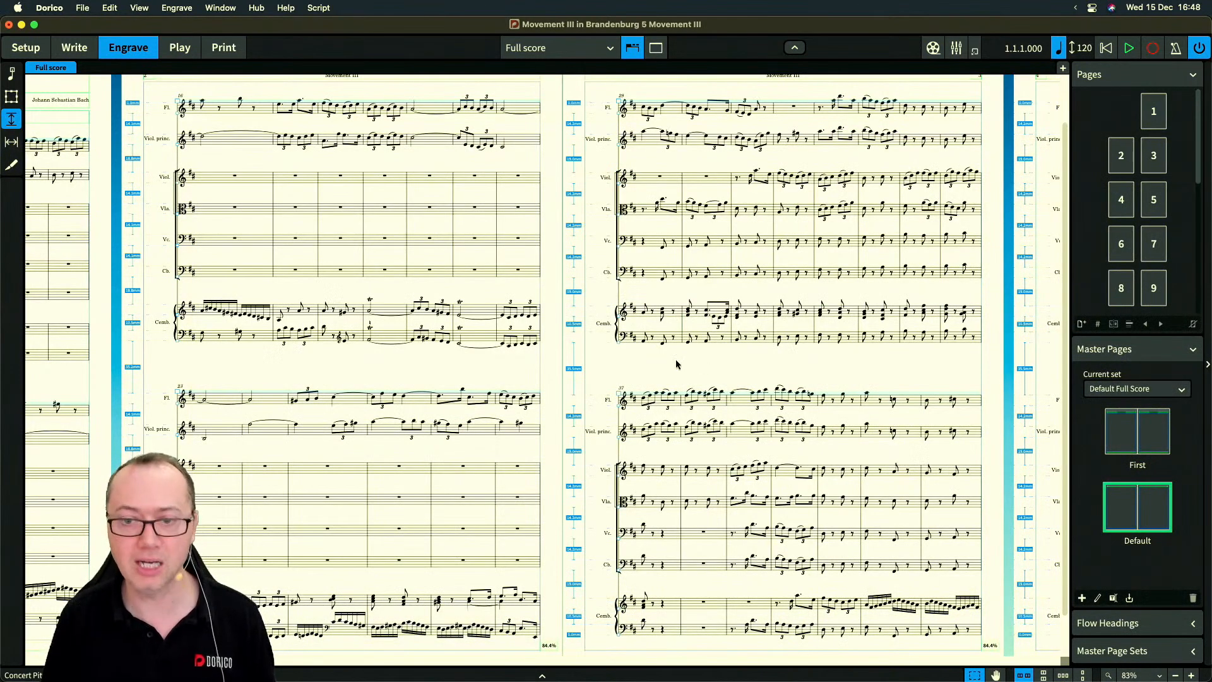
Examine the staff and system spacing across the Full score from page 3 through to the final page
scroll(677, 364, "right", 10)
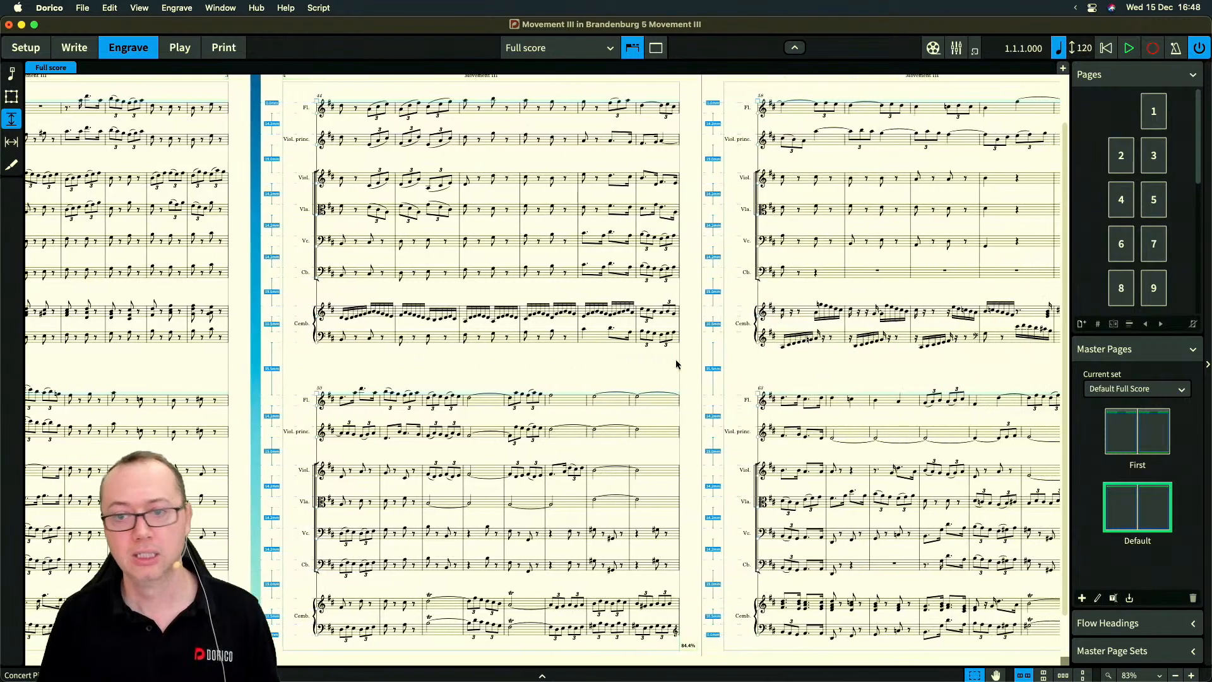
scroll(676, 365, "right", 8)
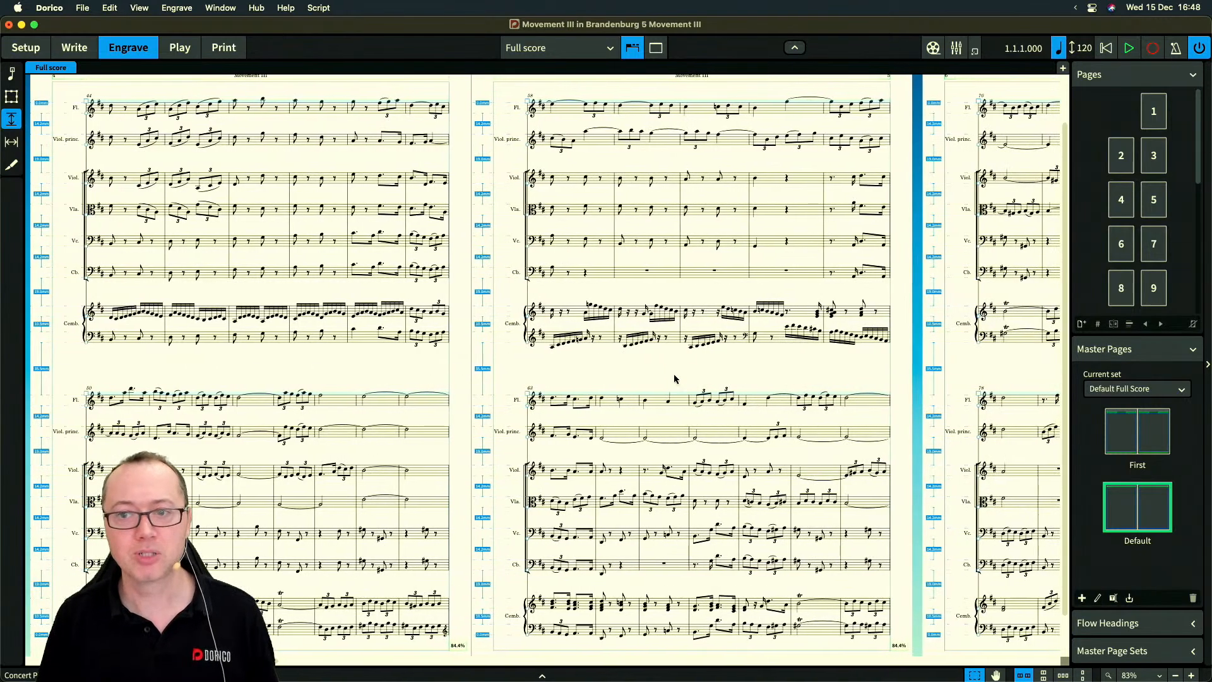
scroll(675, 378, "right", 15)
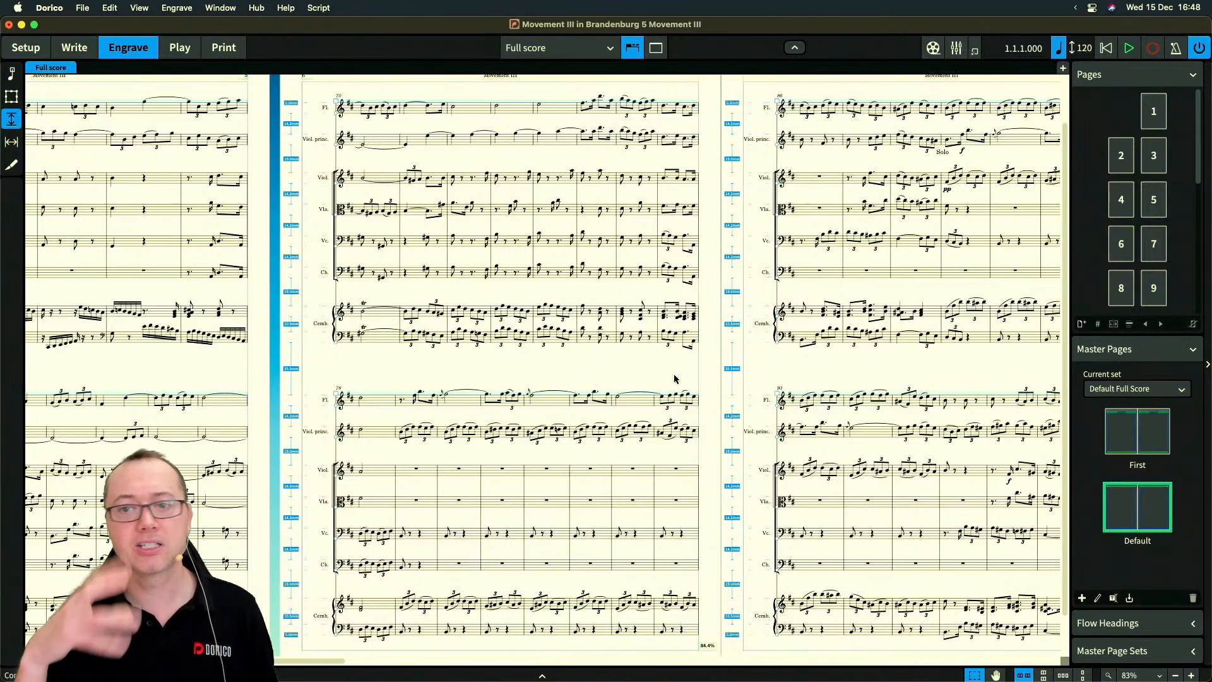
scroll(675, 379, "right", 12)
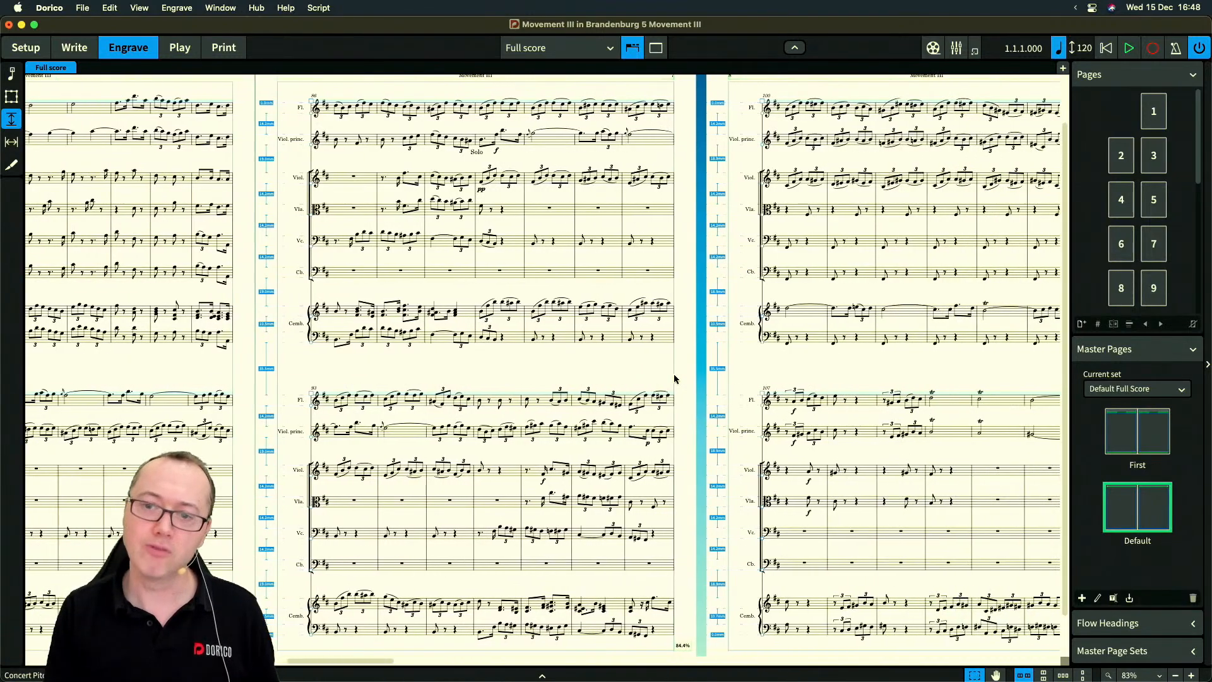
scroll(674, 379, "right", 4)
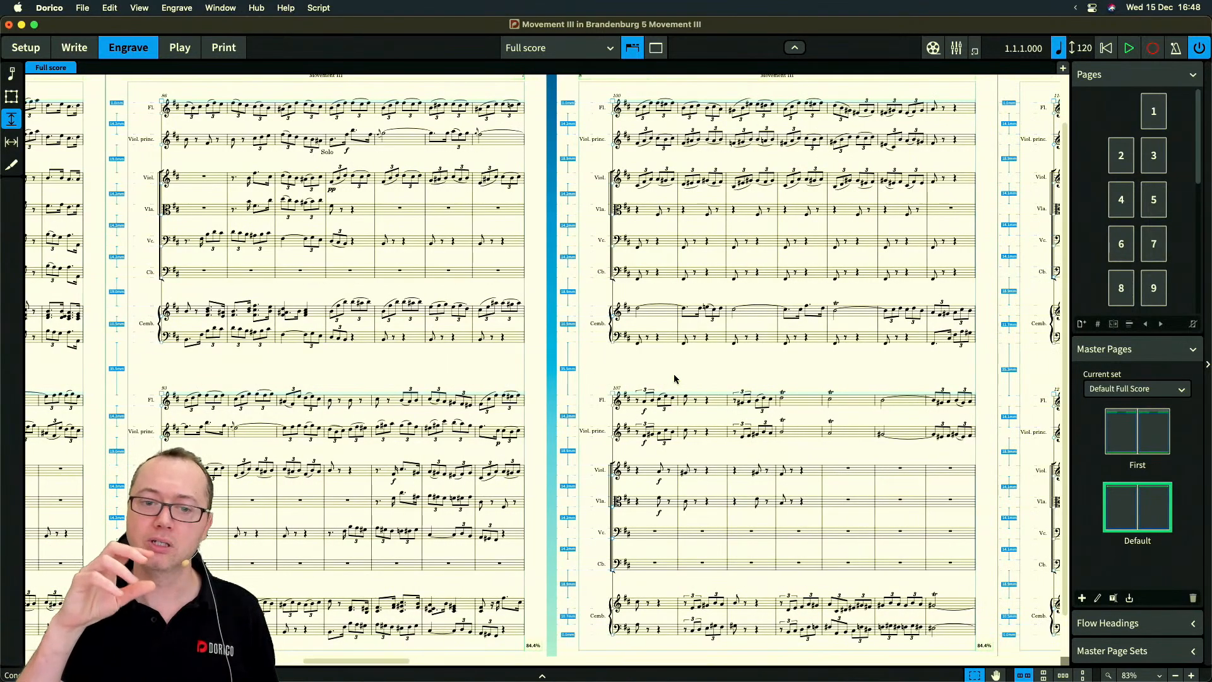
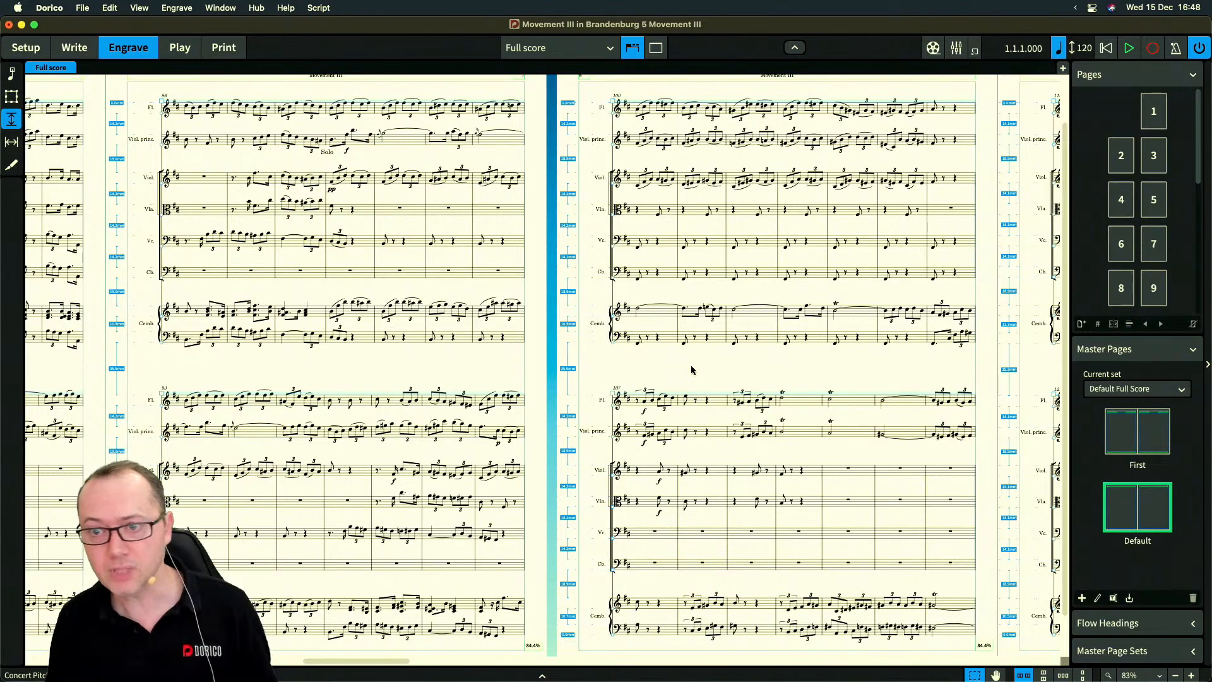
scroll(692, 370, "right", 20)
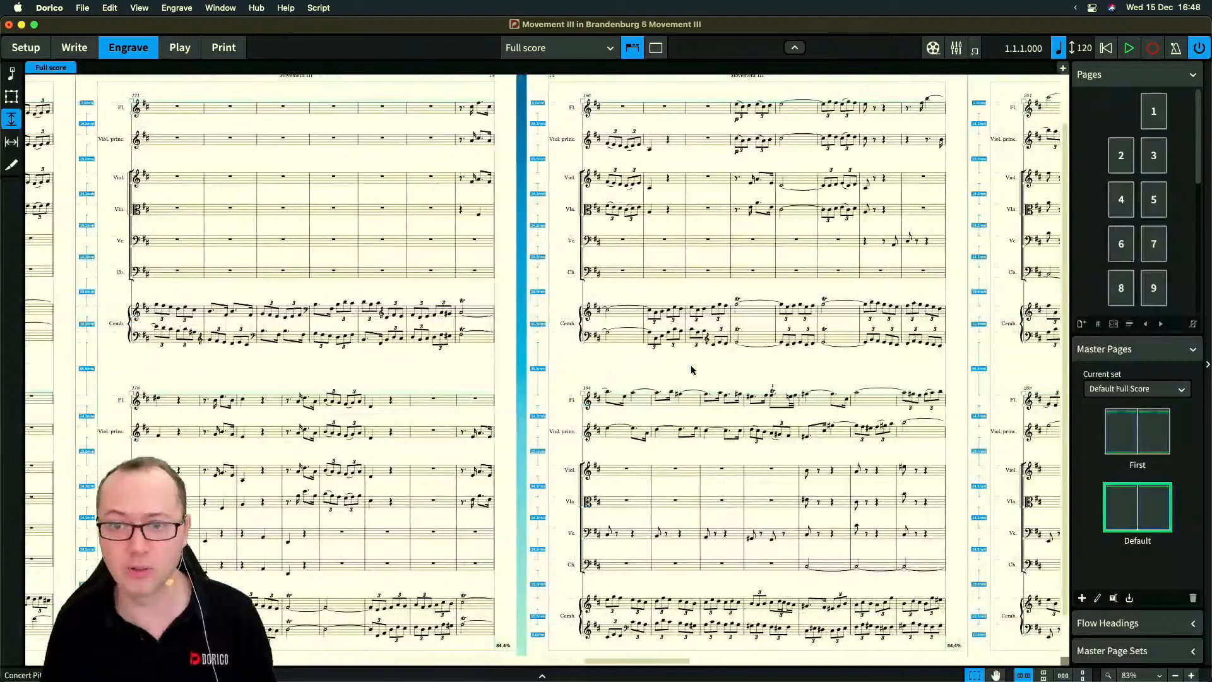
scroll(692, 370, "right", 20)
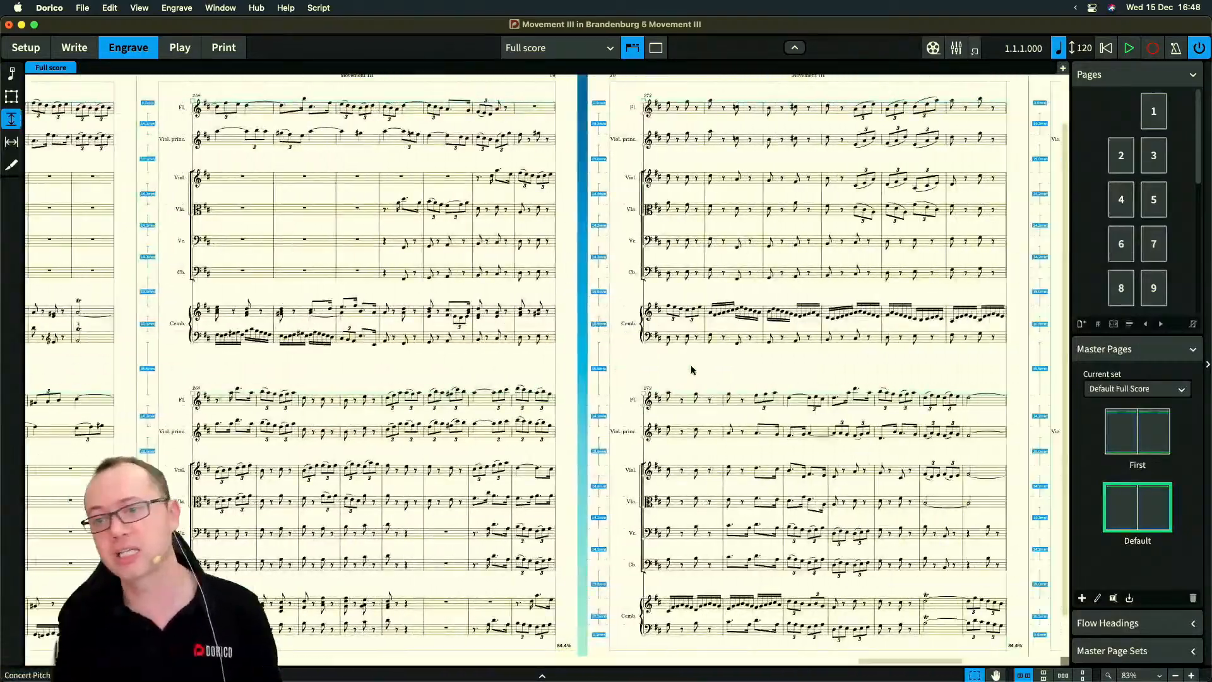
scroll(692, 370, "right", 10)
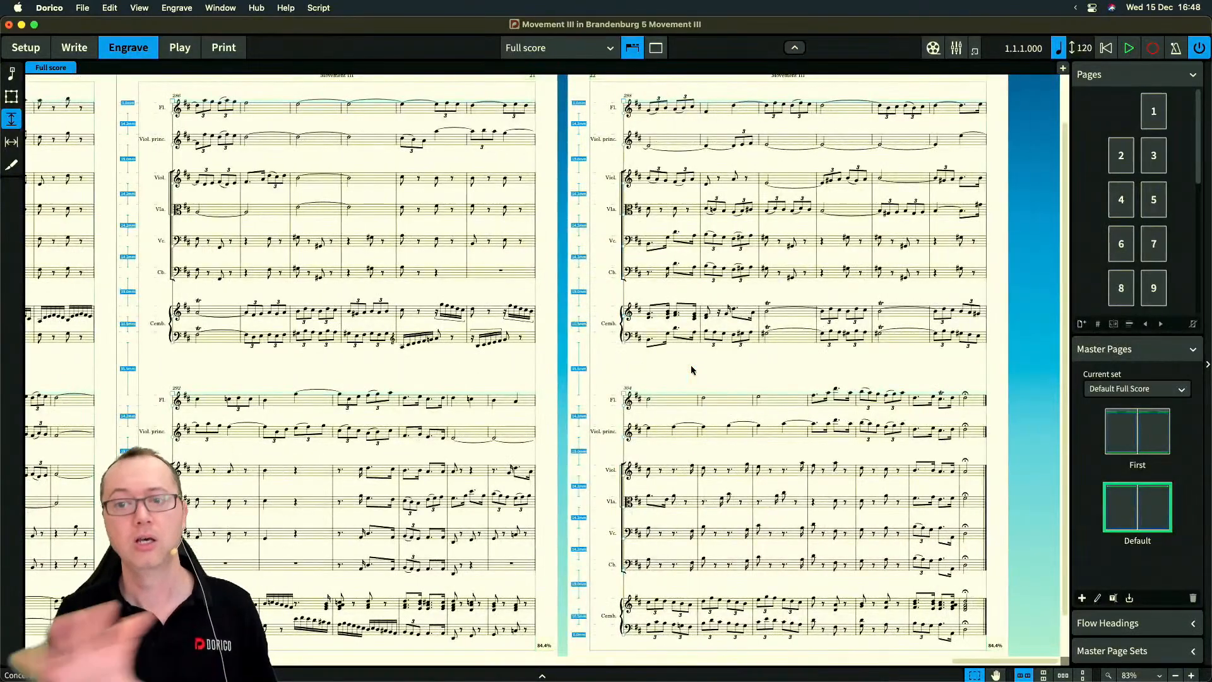
scroll(692, 370, "down", 2)
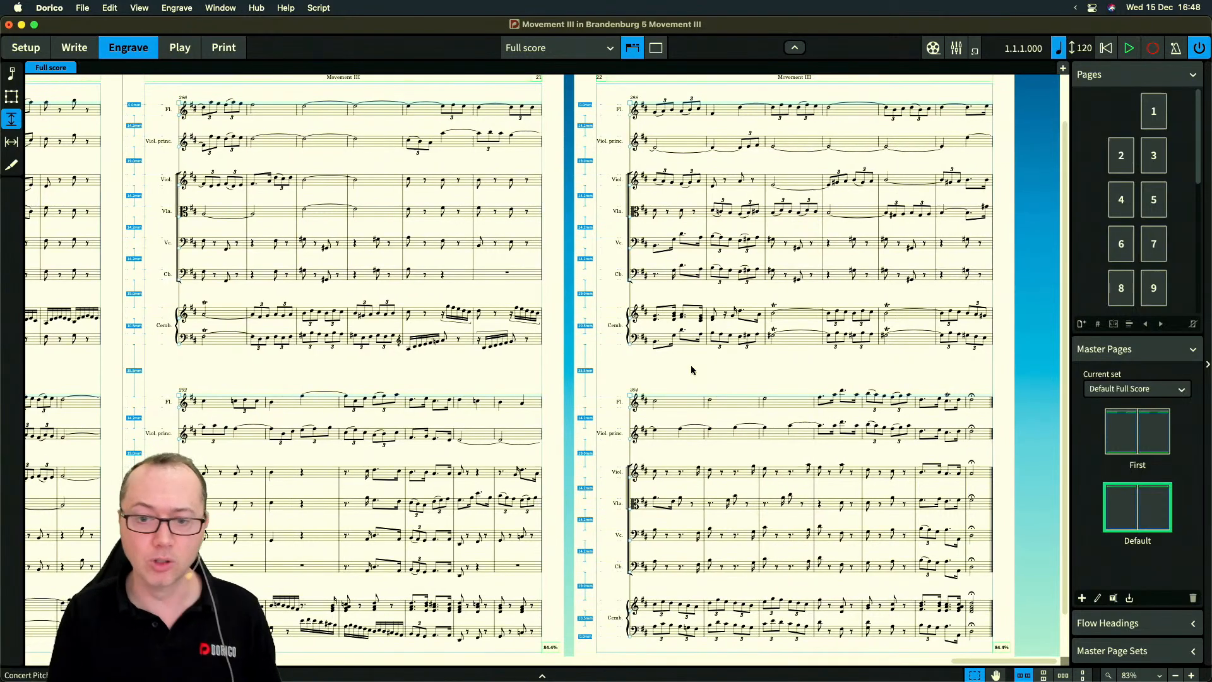
Compare the frame fullness percentages at the foot of the Full score's pages, from the last page back to the first
key("z")
key("z")
scroll(793, 522, "down", 7)
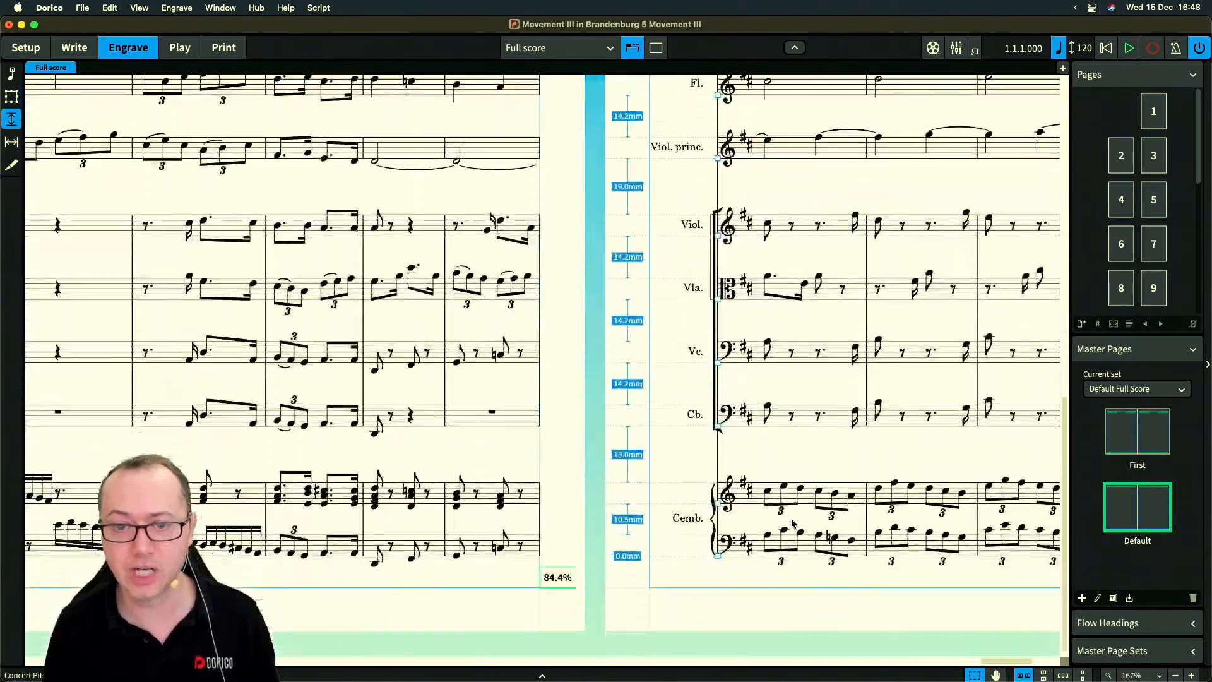
scroll(703, 597, "right", 10)
scroll(984, 582, "right", 3)
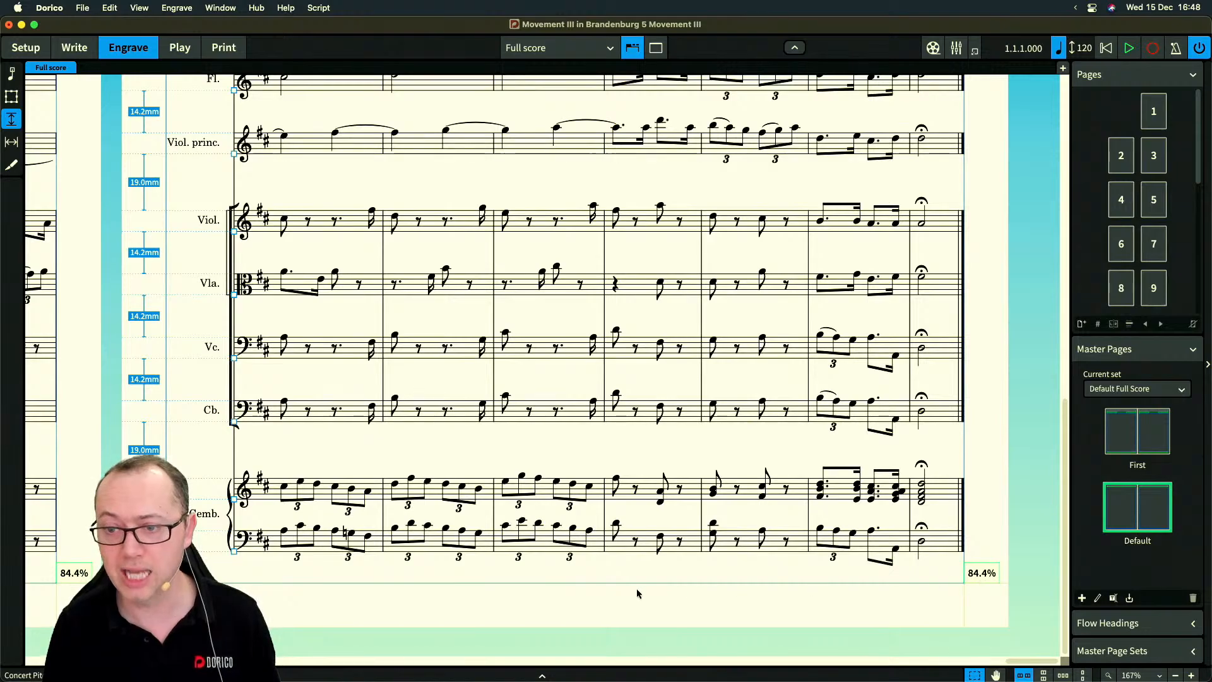
scroll(638, 594, "left", 15)
scroll(760, 581, "left", 20)
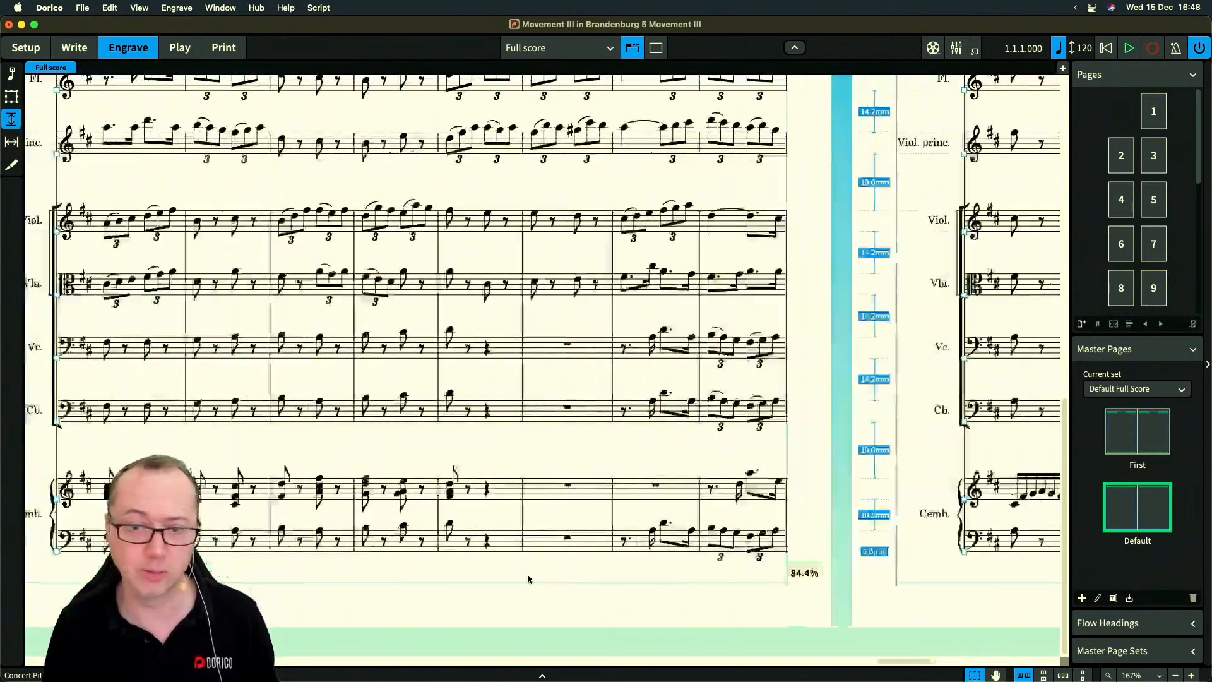
scroll(379, 576, "left", 20)
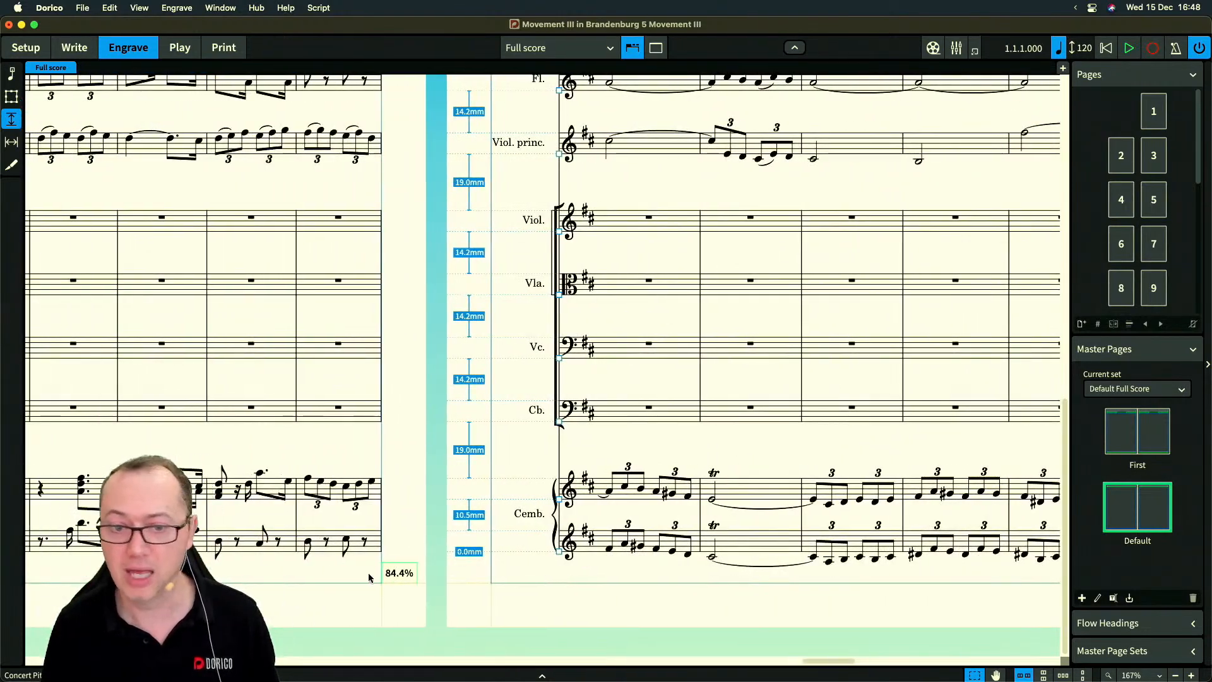
scroll(369, 578, "left", 20)
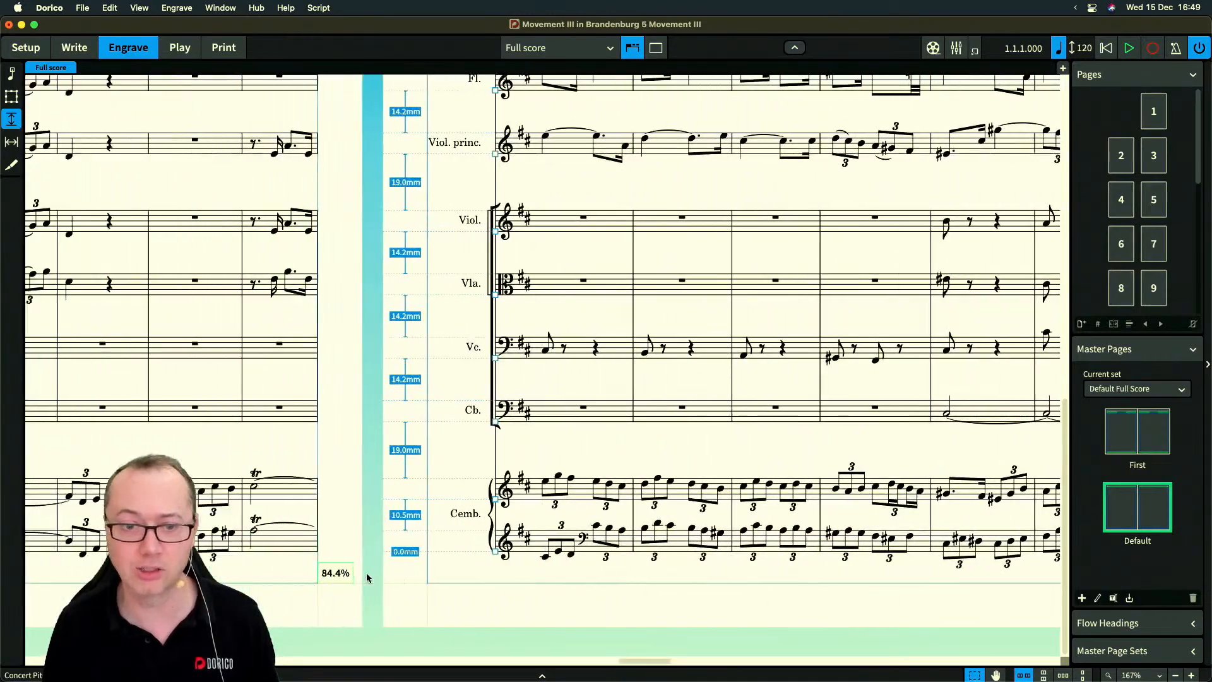
scroll(367, 577, "left", 20)
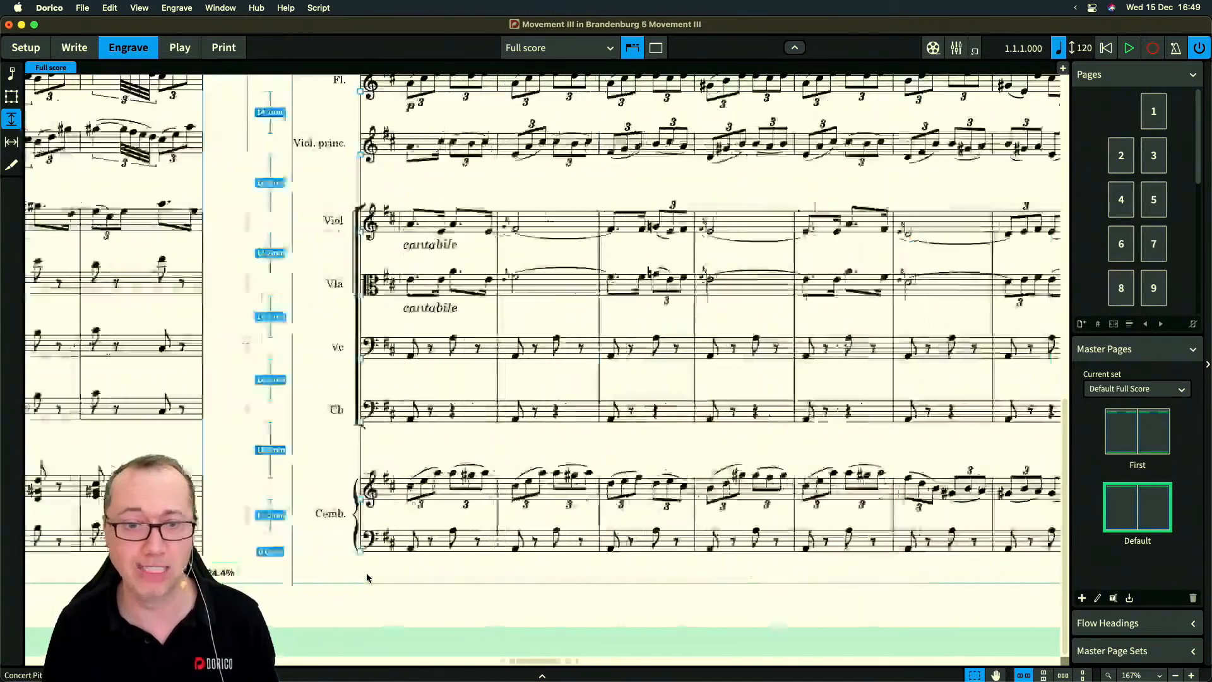
scroll(367, 578, "left", 20)
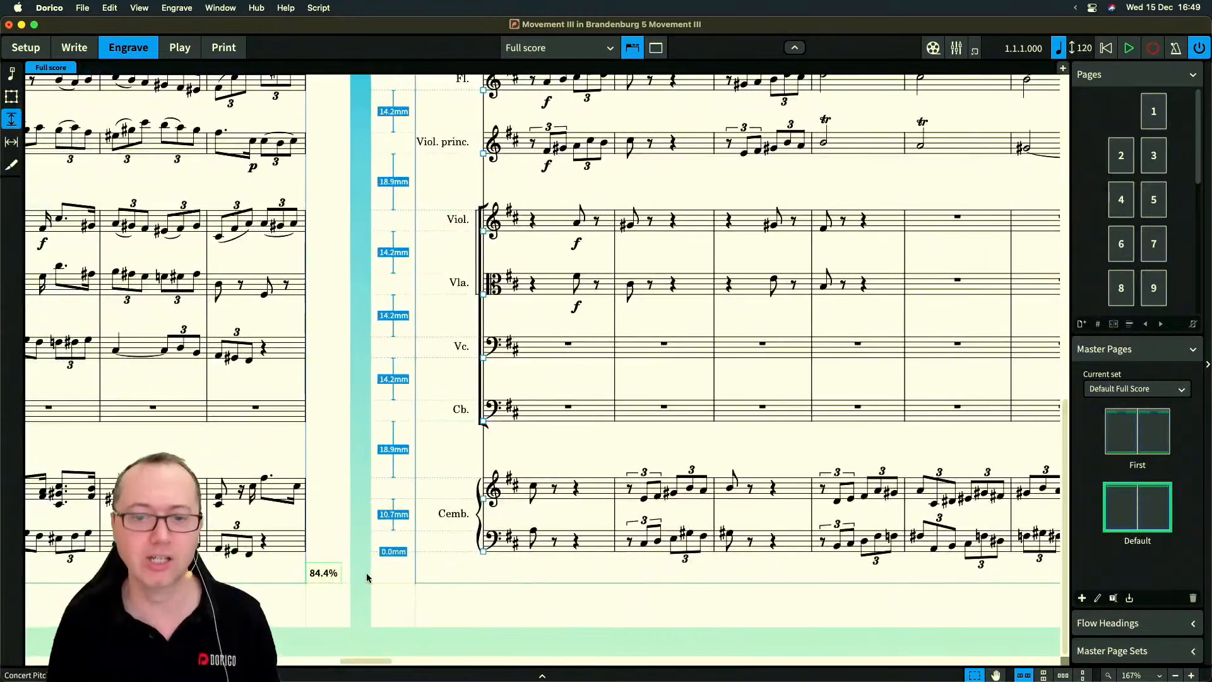
scroll(367, 578, "left", 5)
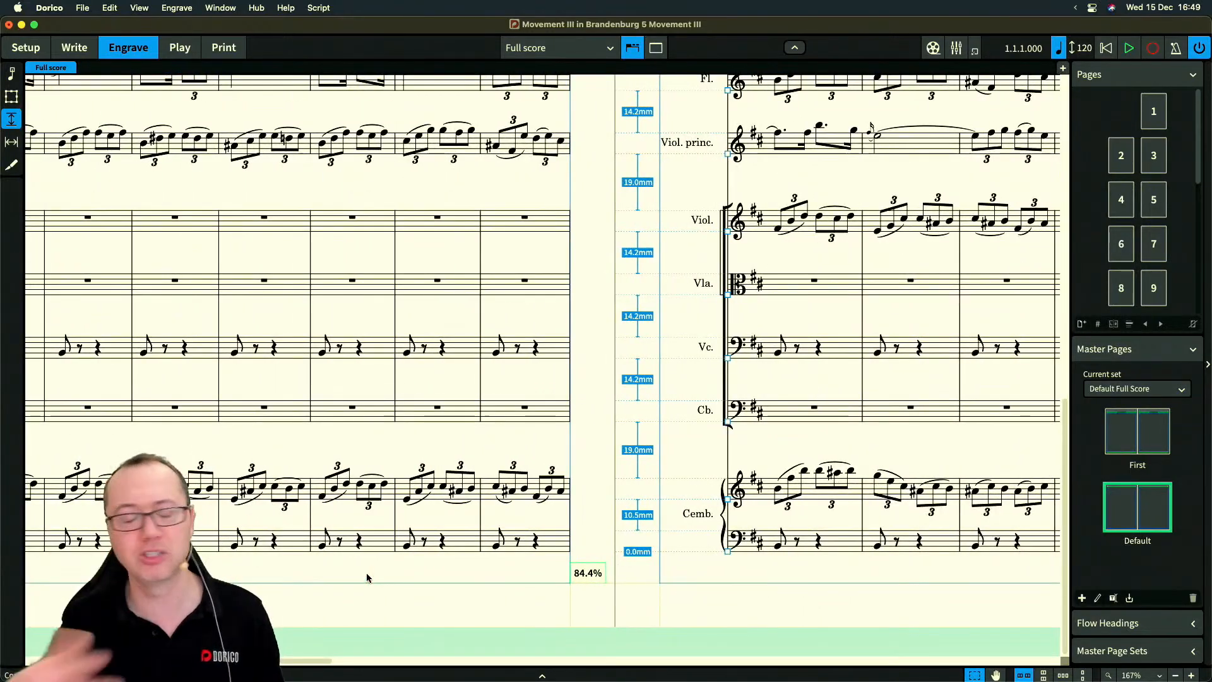
scroll(366, 578, "left", 20)
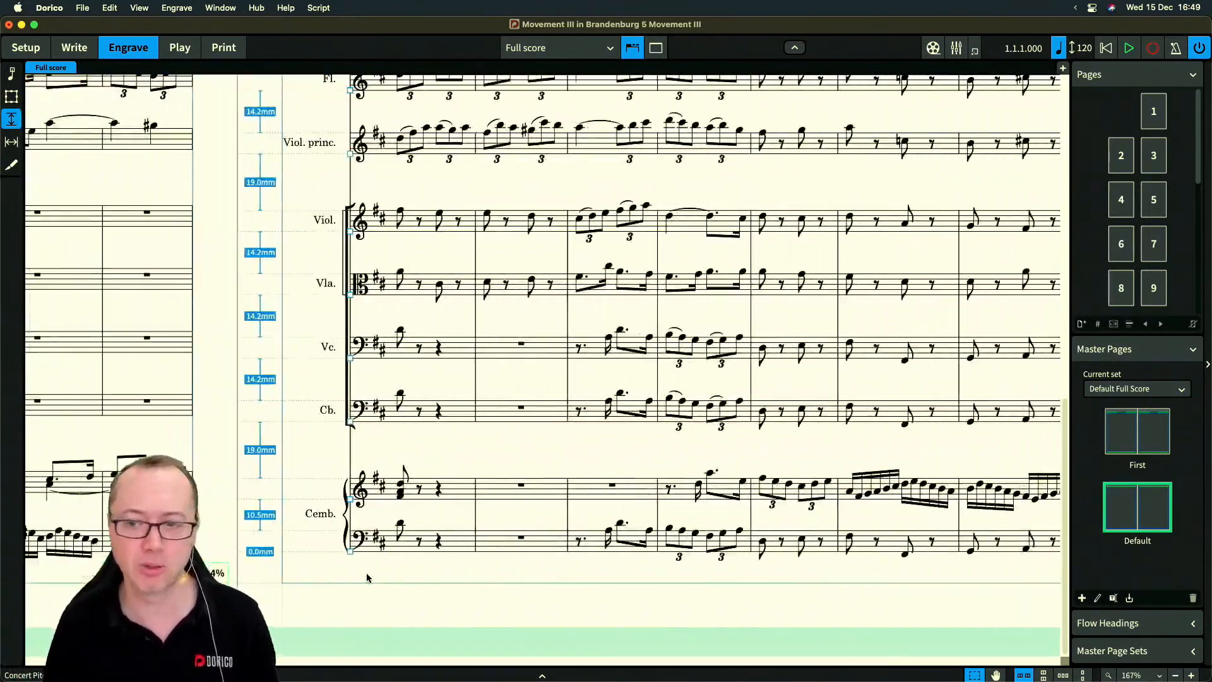
scroll(367, 578, "left", 20)
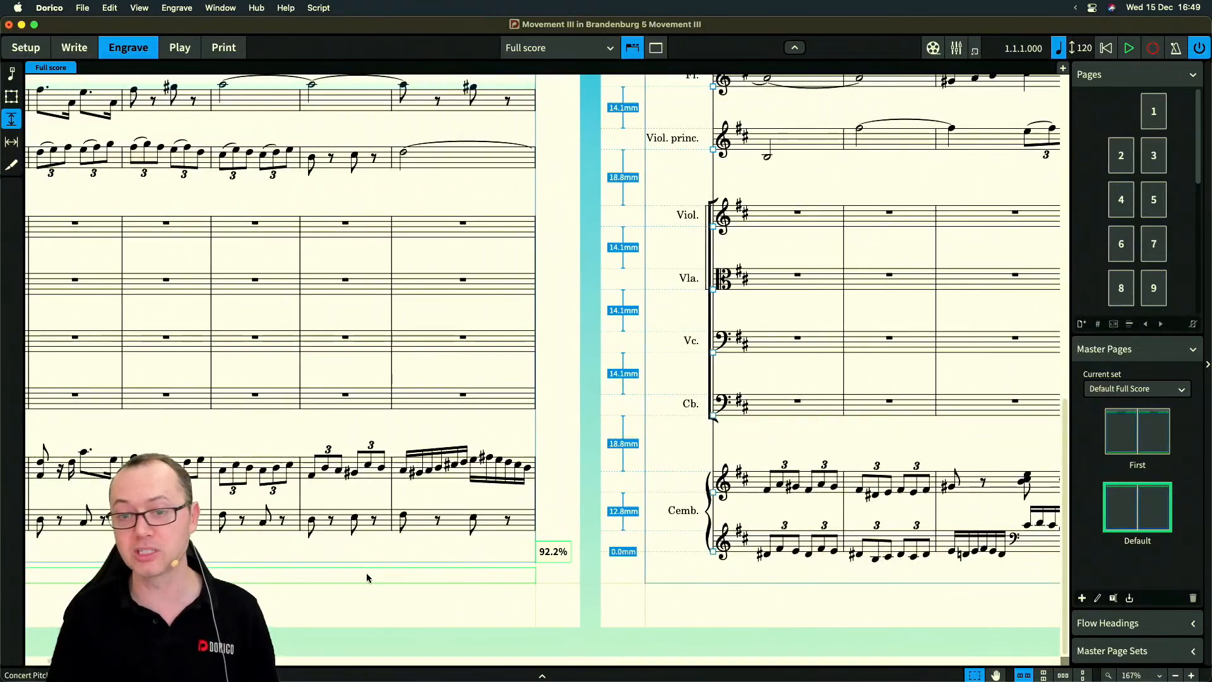
Compare the vertical spacing of whole systems on the first three pages of the Full score
key("x")
key("x")
key("x")
scroll(392, 363, "up", 3)
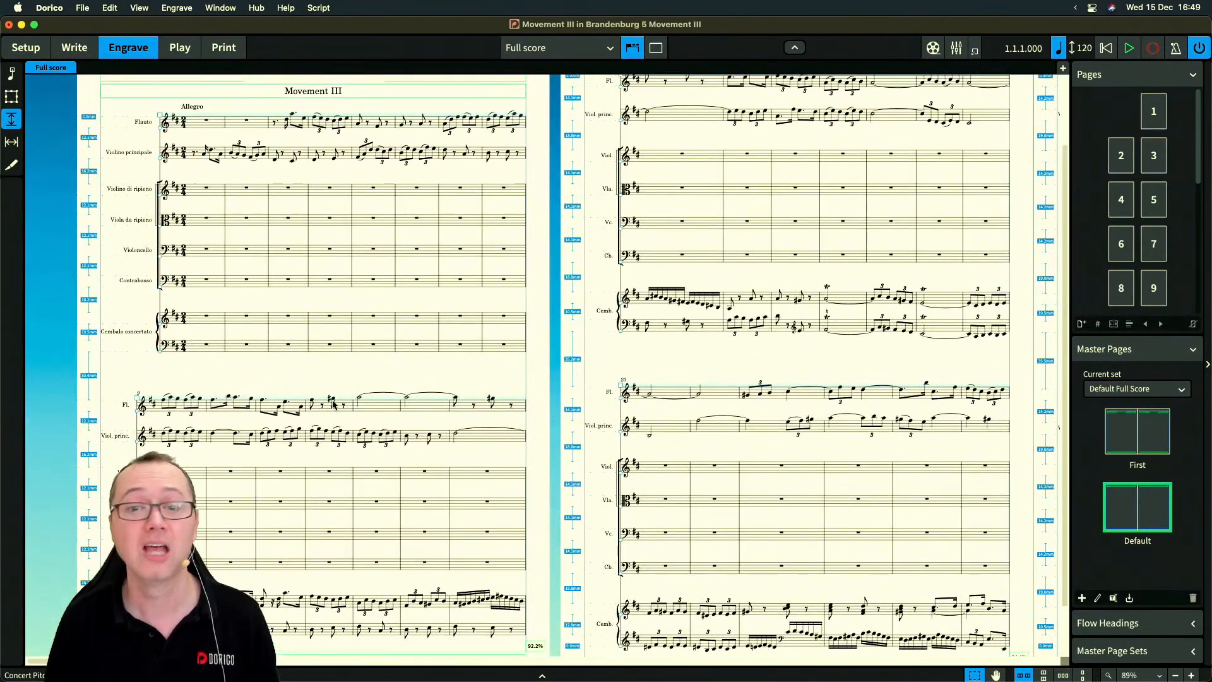
scroll(400, 371, "right", 10)
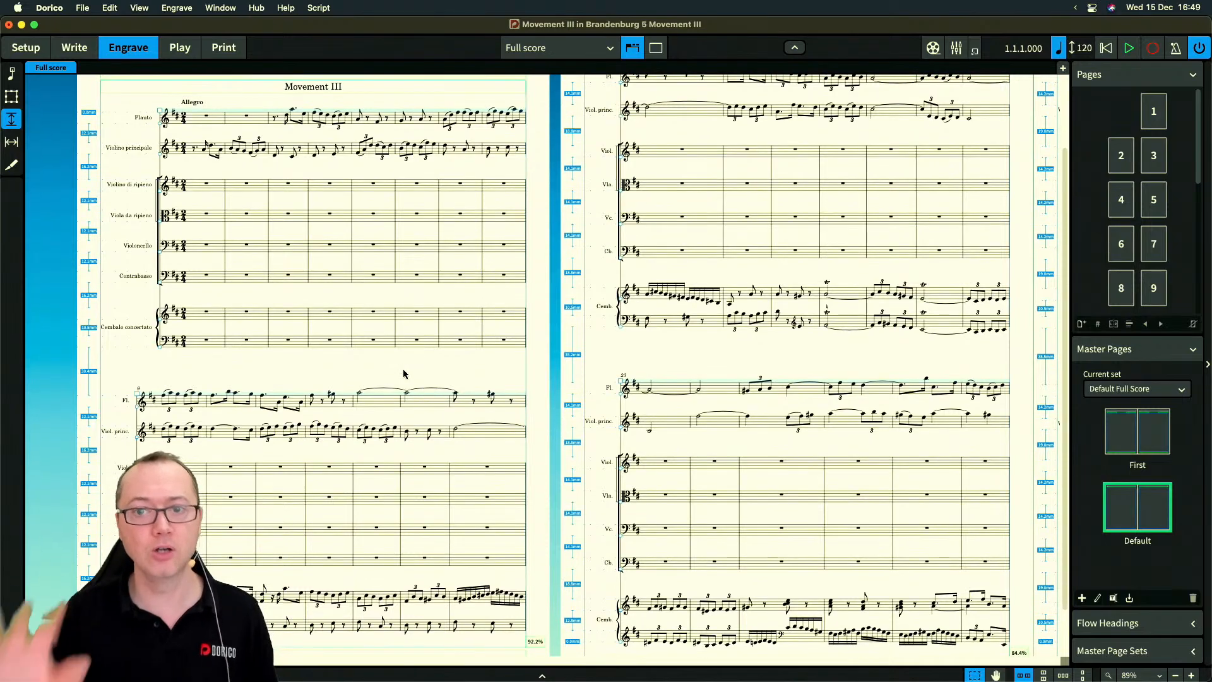
scroll(403, 372, "right", 8)
scroll(403, 373, "up", 2)
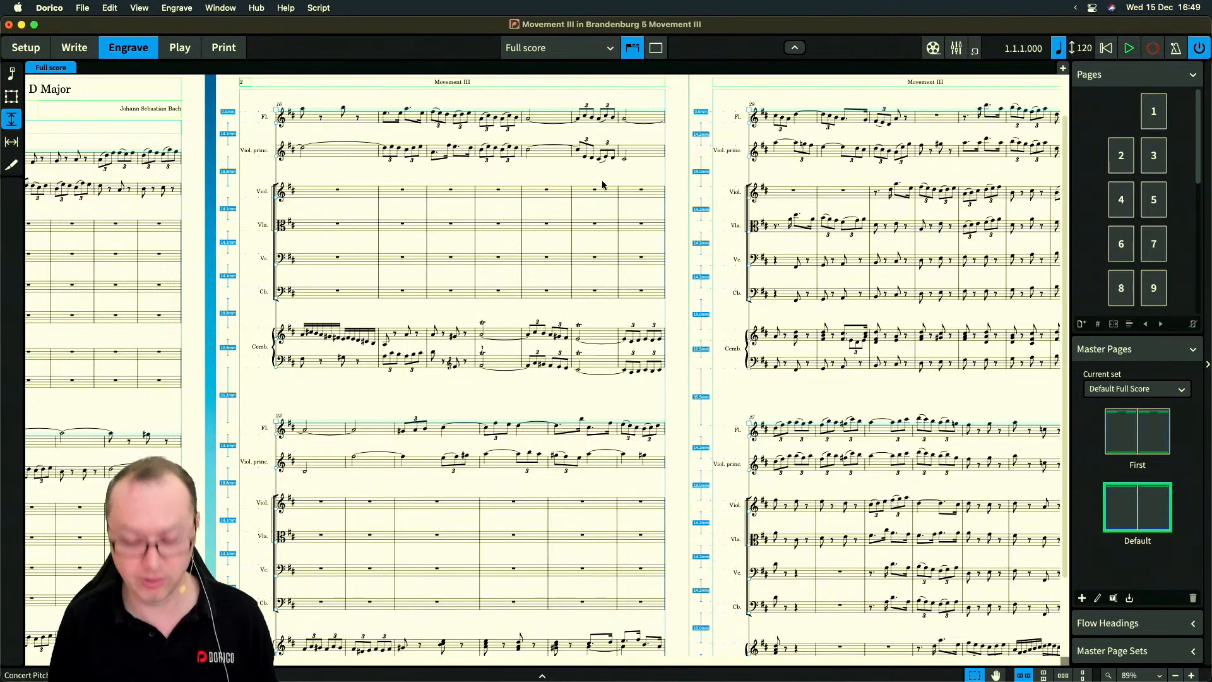
Switch to the Flute layout and examine the system spacing and frame fullness on its last two pages
key("w")
scroll(643, 255, "up", 3)
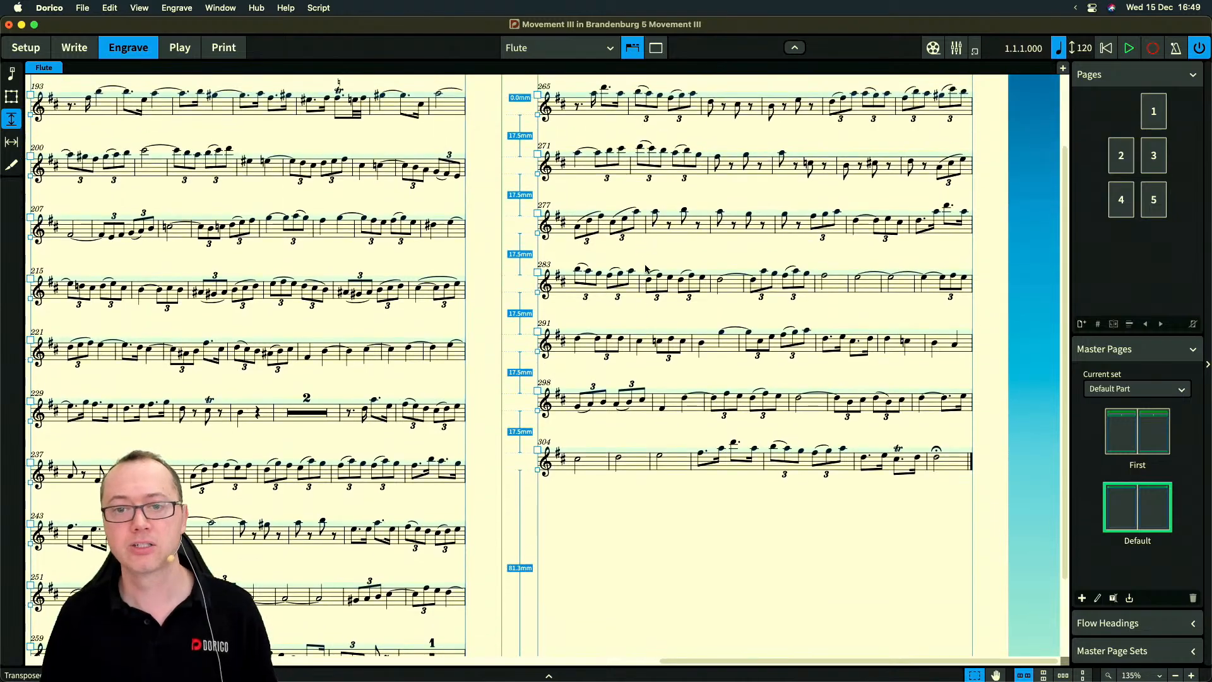
scroll(646, 270, "down", 1)
scroll(645, 269, "down", 2)
scroll(593, 541, "down", 2)
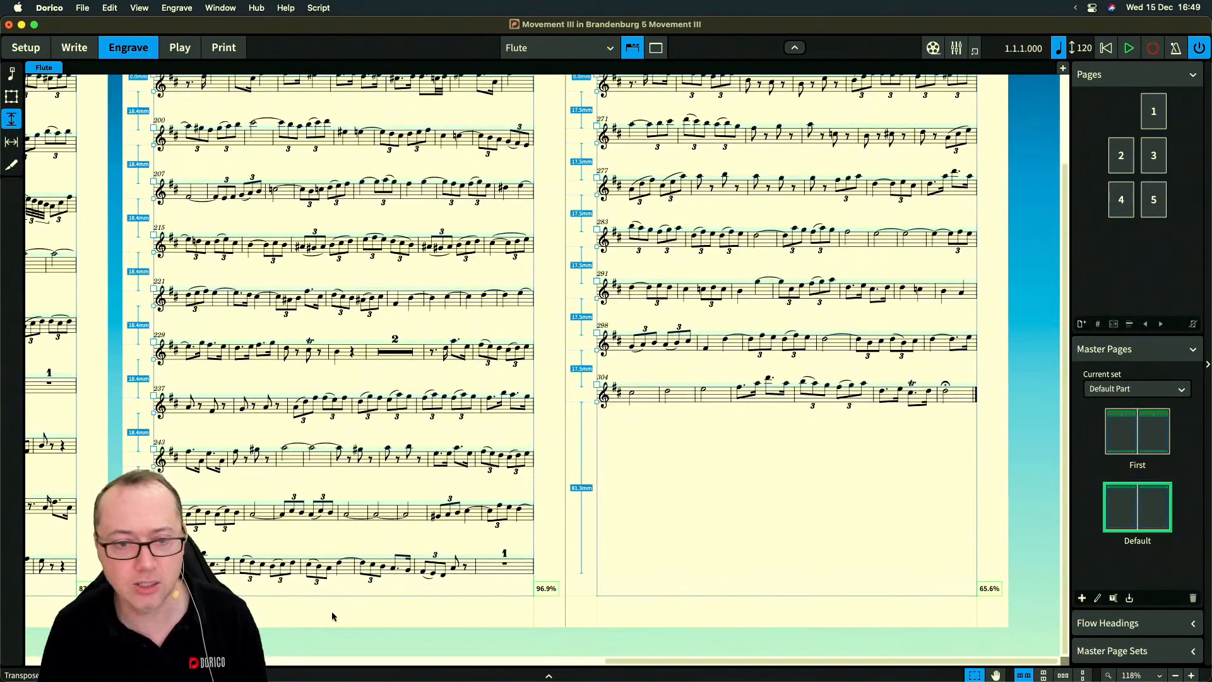
scroll(585, 594, "left", 2)
scroll(585, 600, "right", 2)
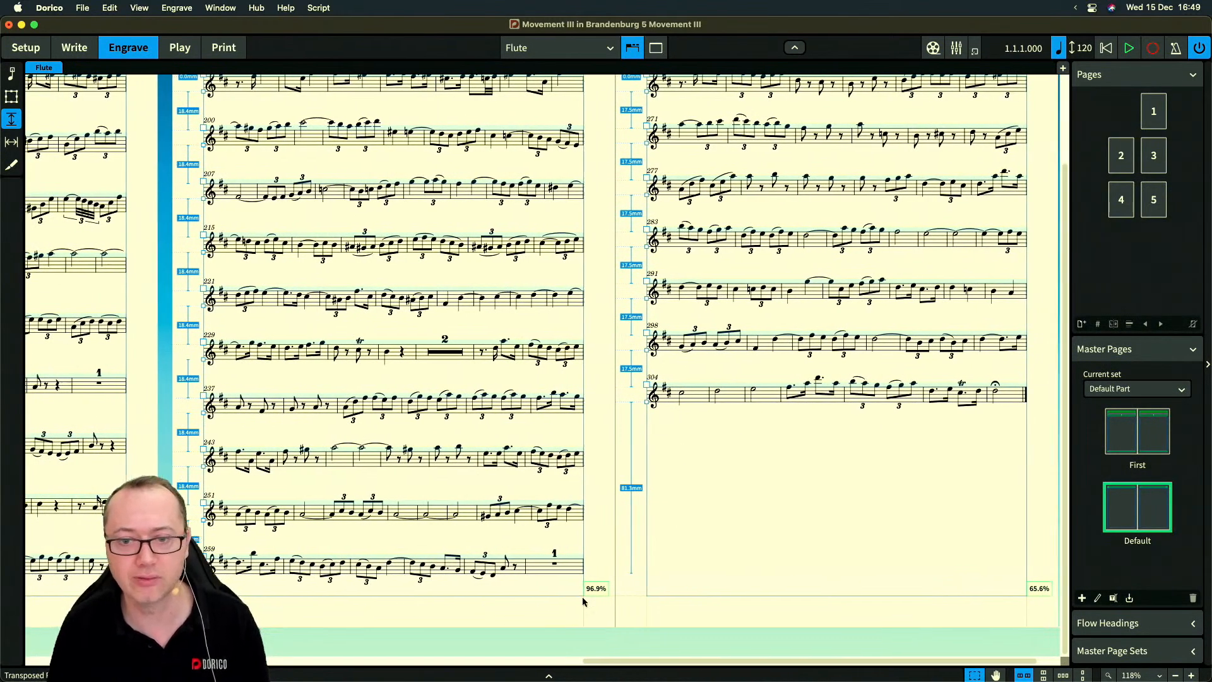
scroll(546, 592, "up", 1)
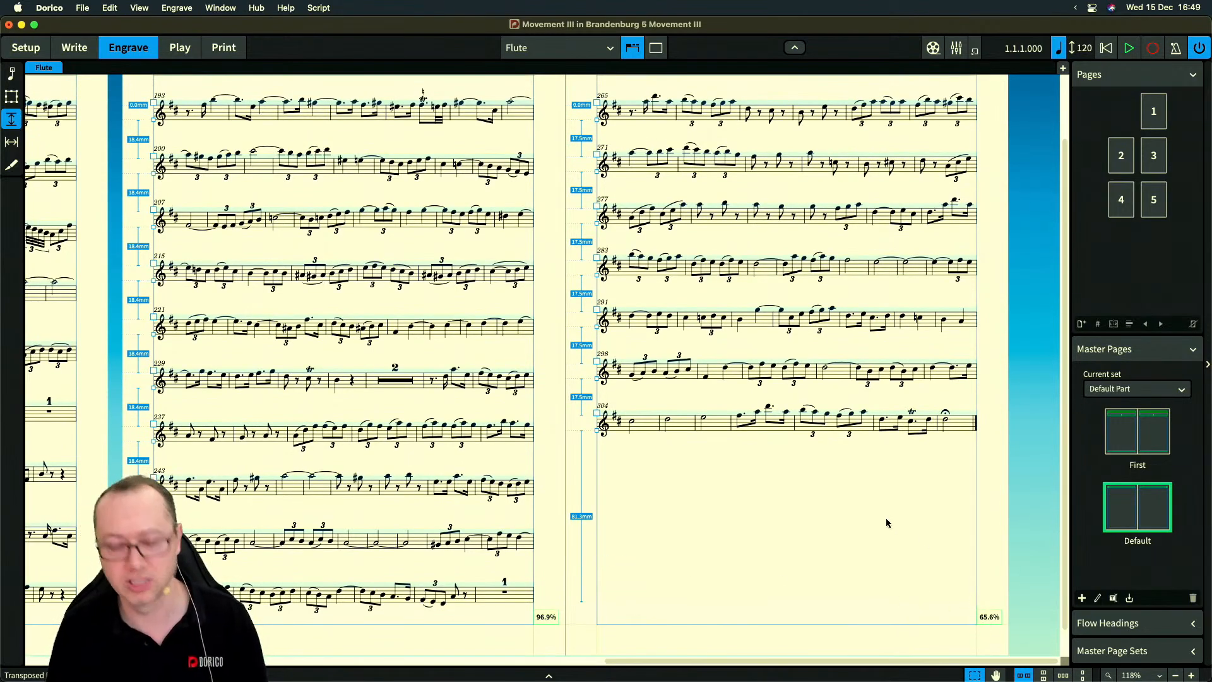
Set the Flute layout's threshold for justifying distance between staves and systems to 60% full and apply it
key("super+shift+l")
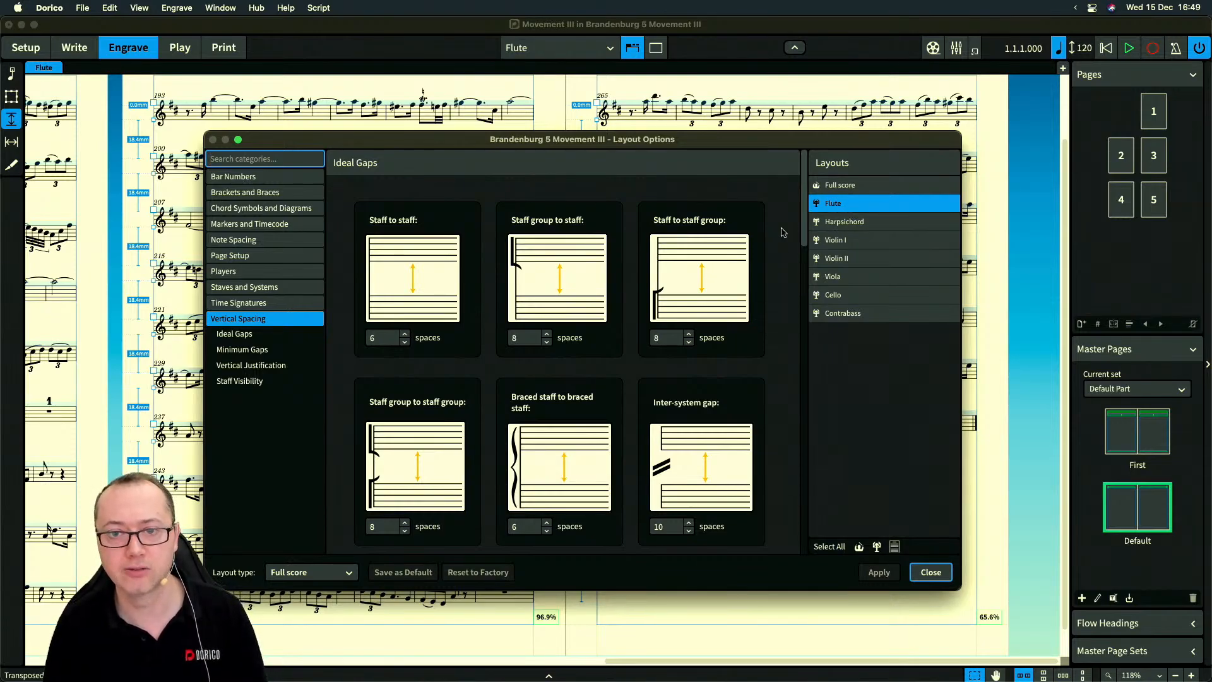
scroll(751, 381, "down", 3)
scroll(751, 381, "down", 10)
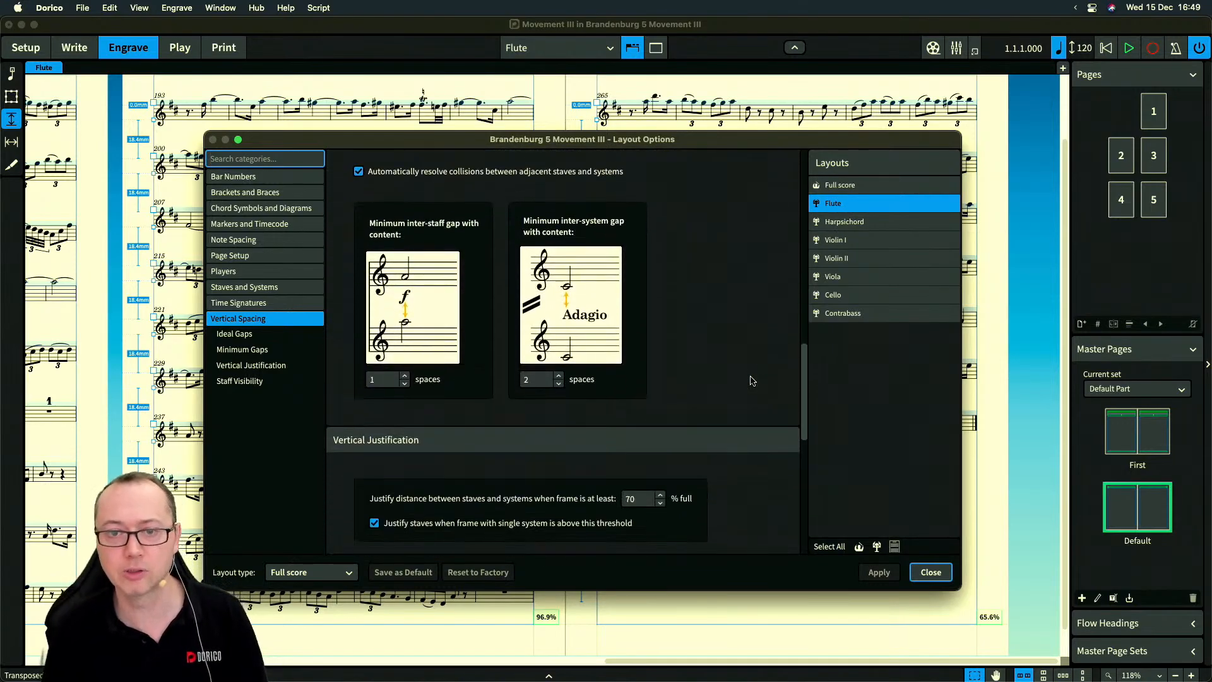
double_click(630, 281)
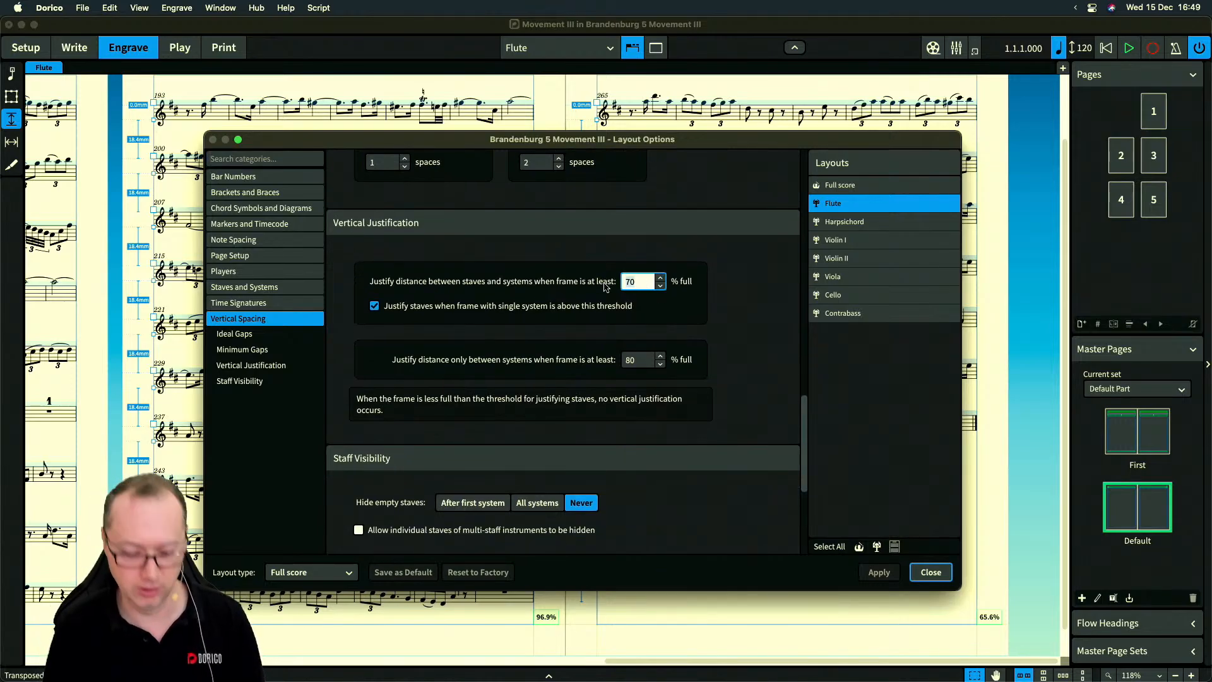
type("60")
key("Tab")
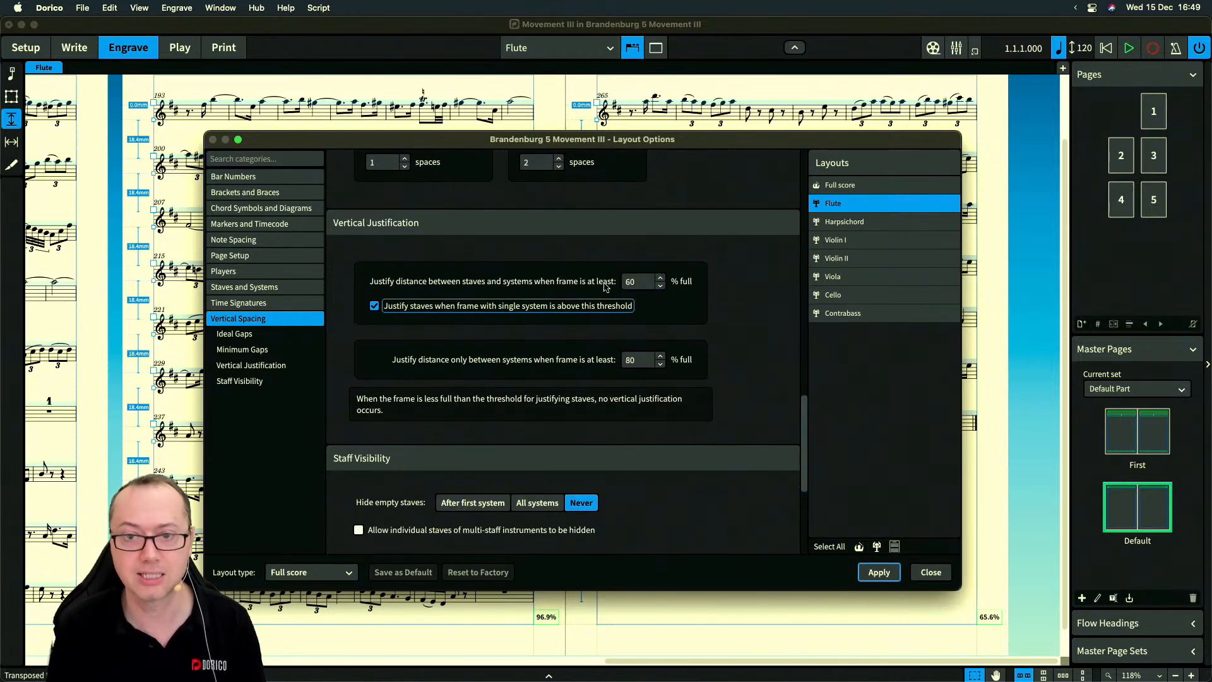
left_click(879, 572)
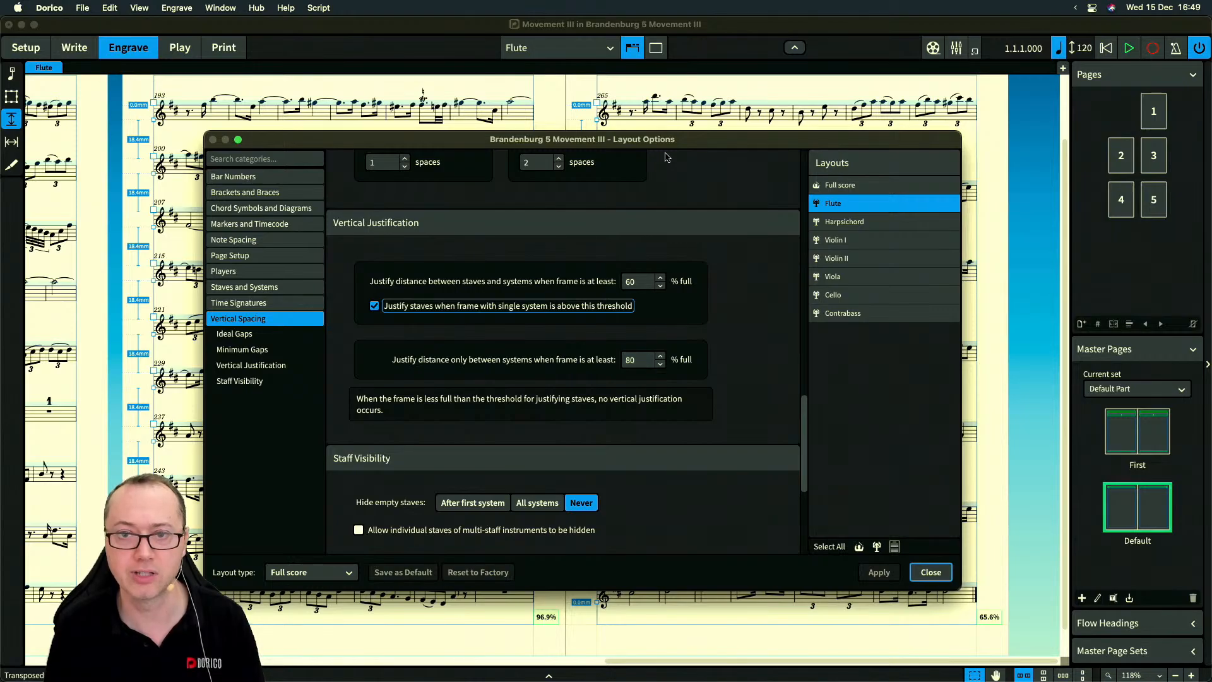
Set the Flute layout's threshold for justifying distance only between systems to 100% full and apply it
left_click_drag(691, 143, 278, 147)
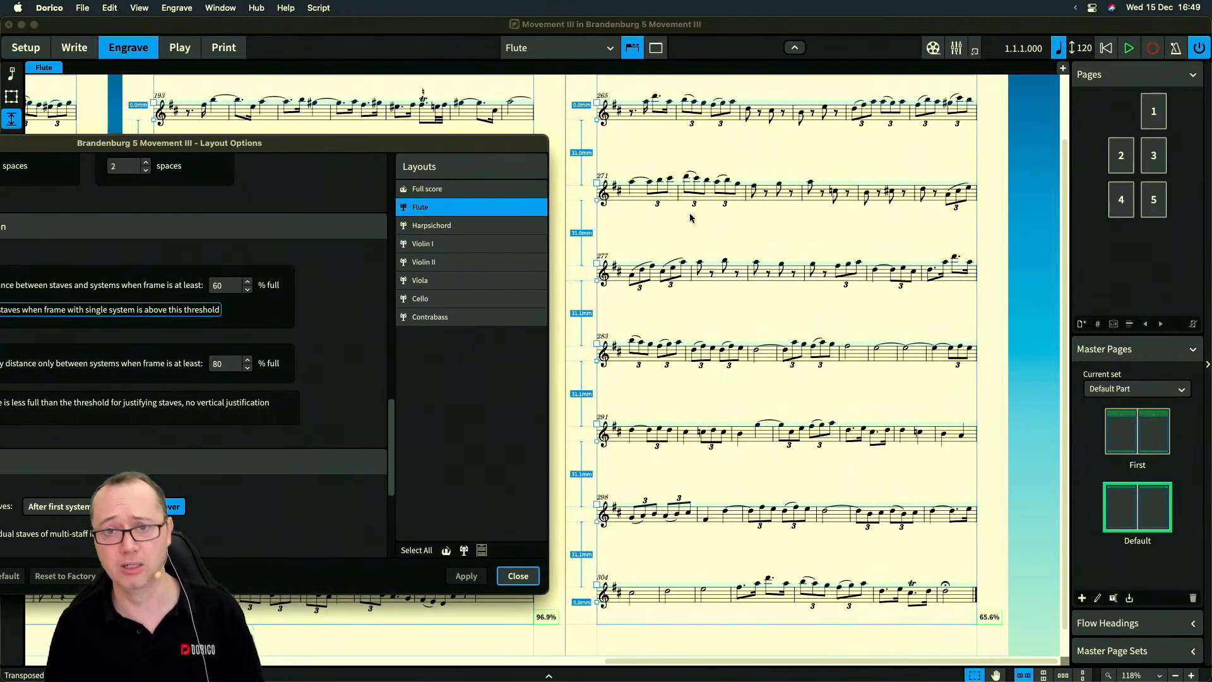
left_click_drag(489, 145, 493, 95)
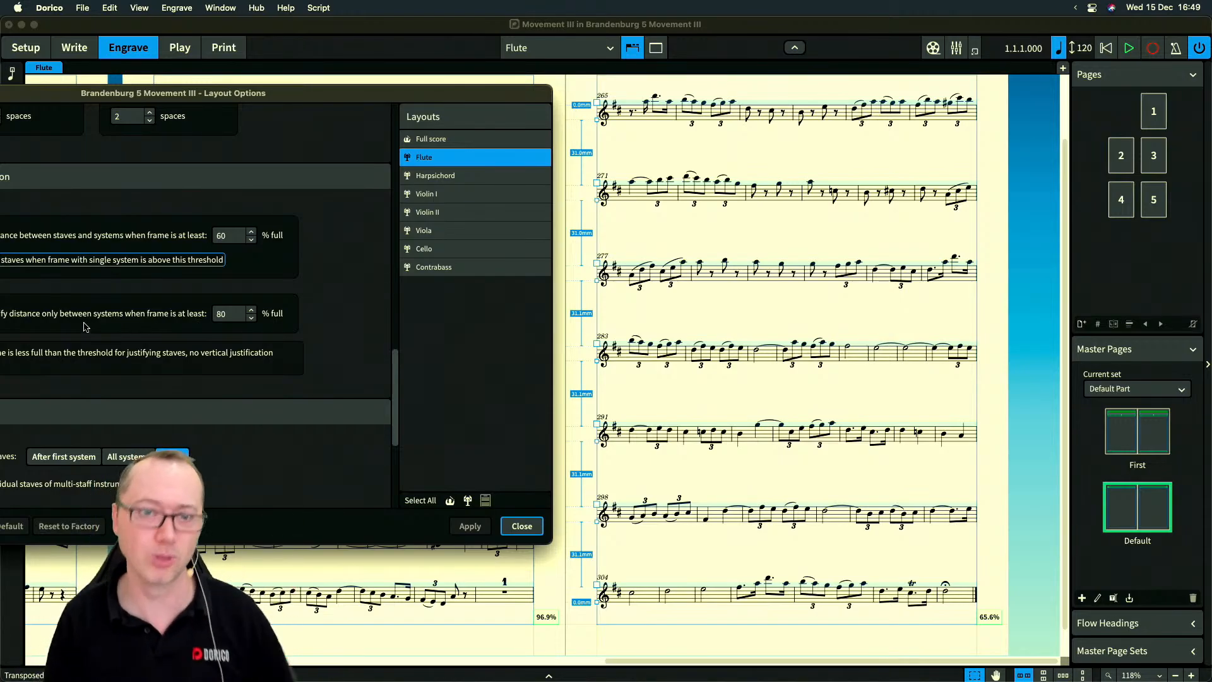
left_click_drag(295, 98, 329, 96)
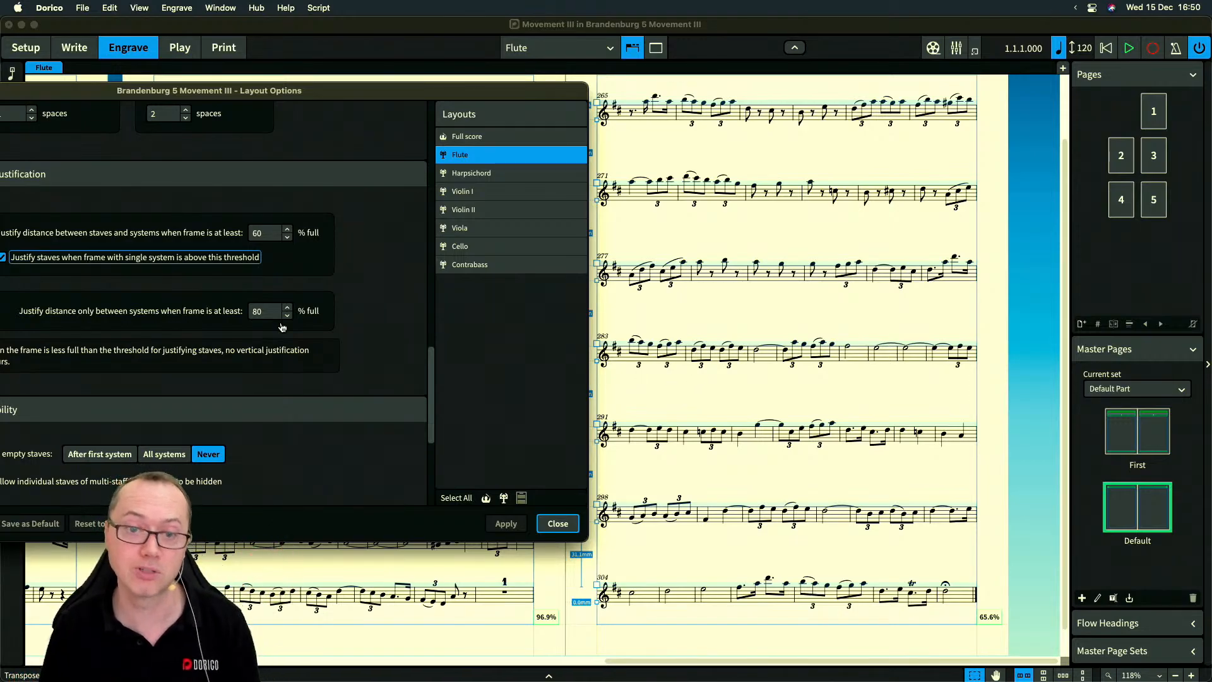
left_click(253, 313)
type("100")
key("Tab")
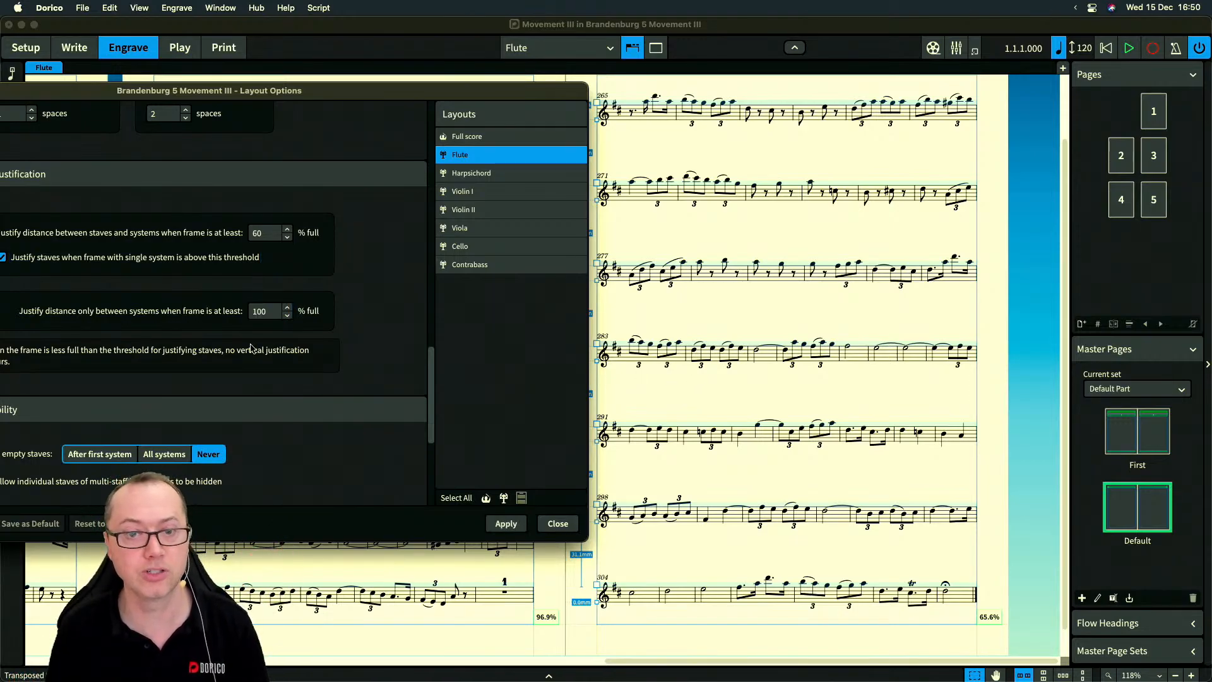
left_click(506, 523)
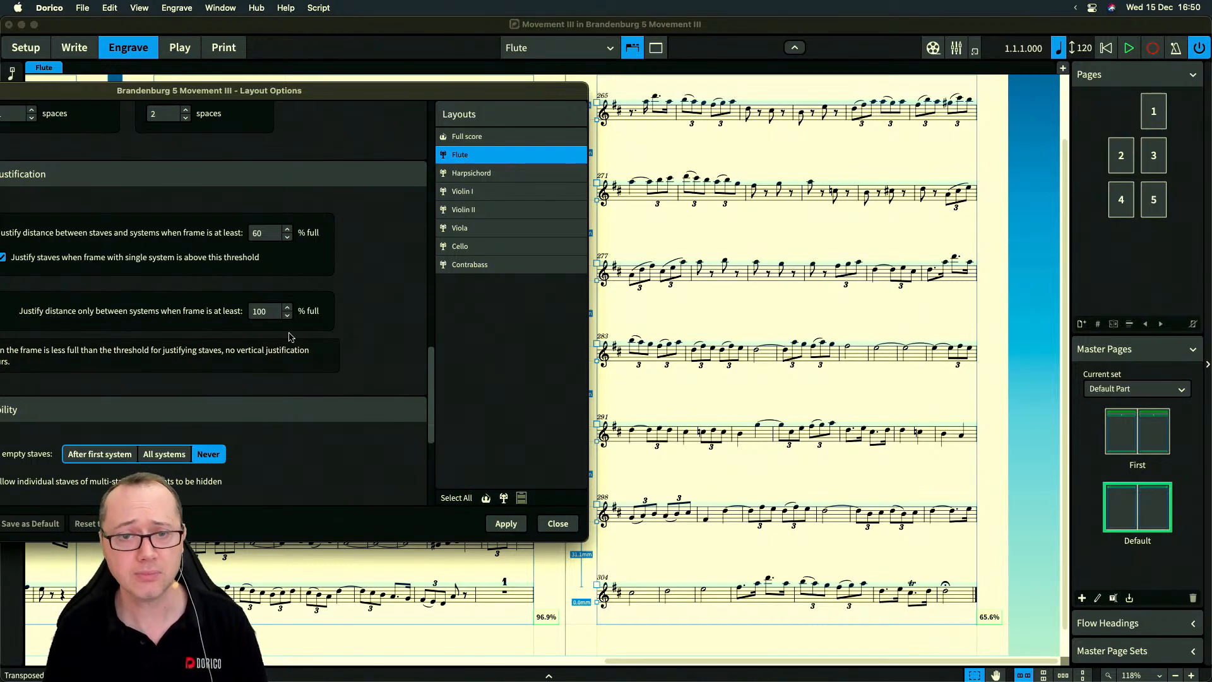
Set the Flute layout's threshold for justifying distance between staves and systems to 100% full and apply it
double_click(261, 233)
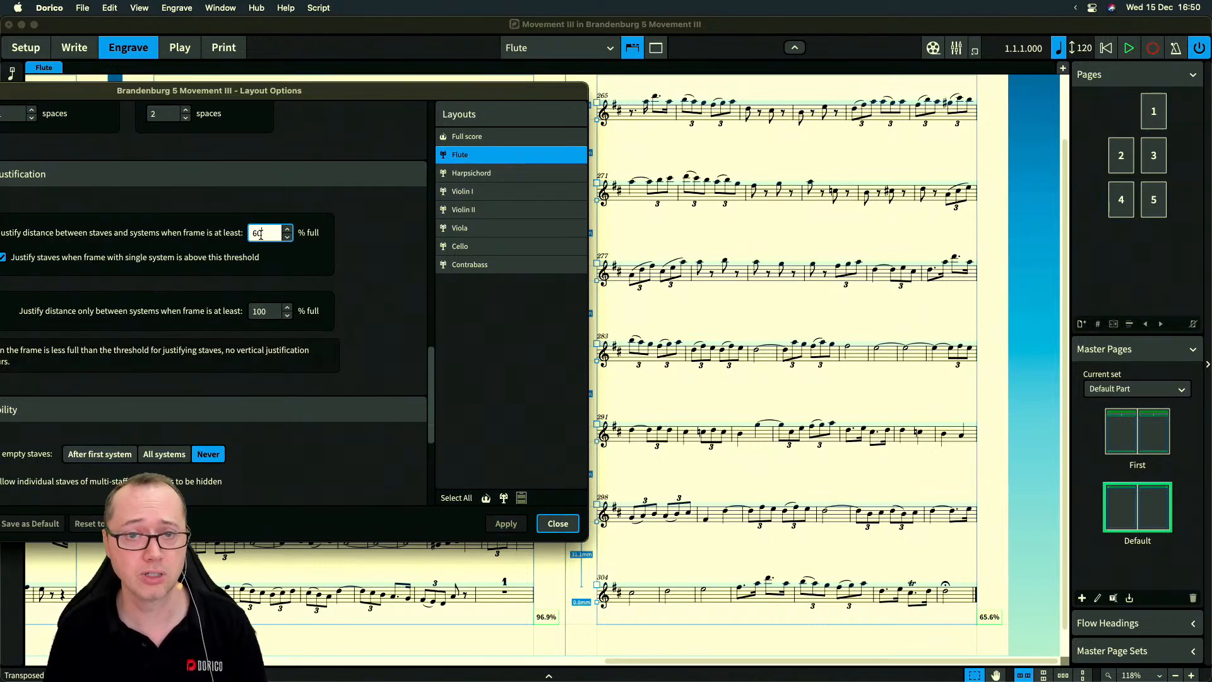
type("100")
key("Tab")
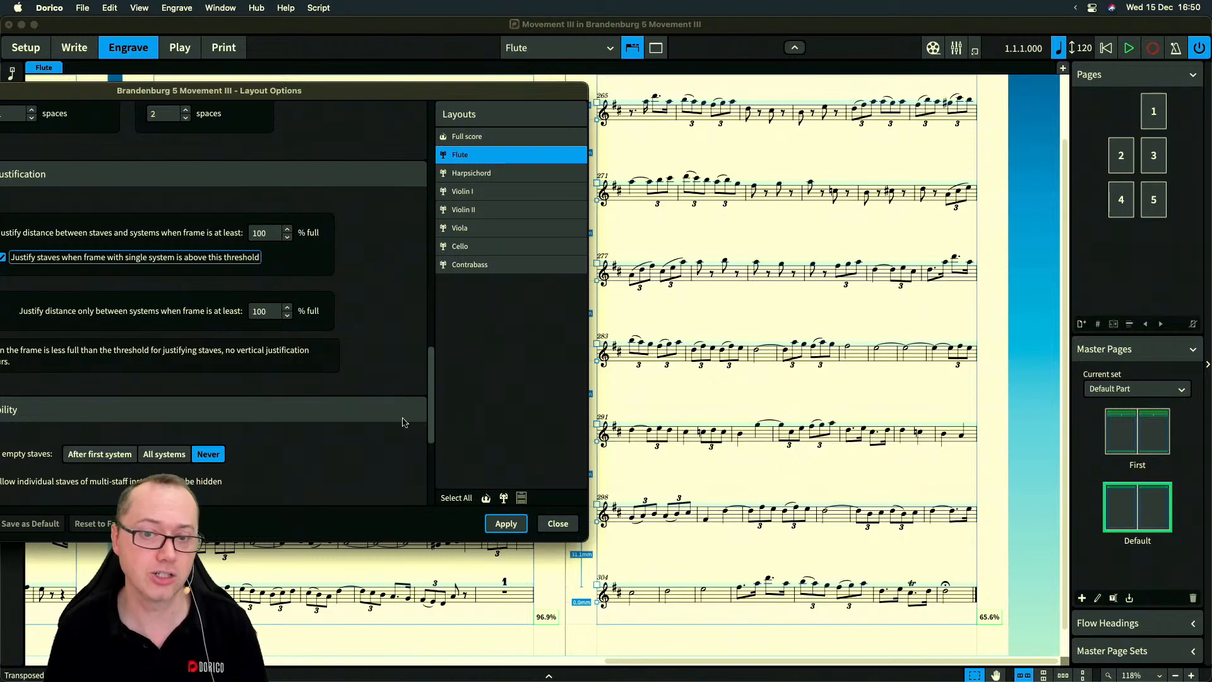
left_click(505, 523)
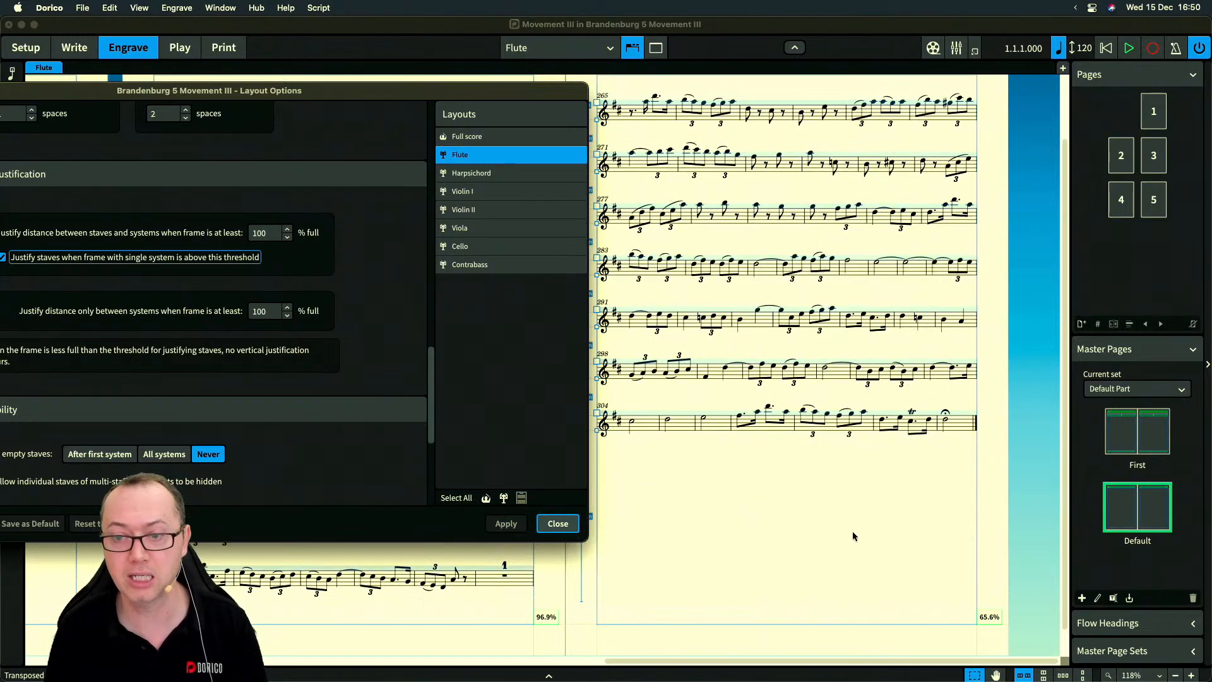
Set the Flute's systems-only justification threshold to 80% full, apply it and close Layout Options
left_click(248, 311)
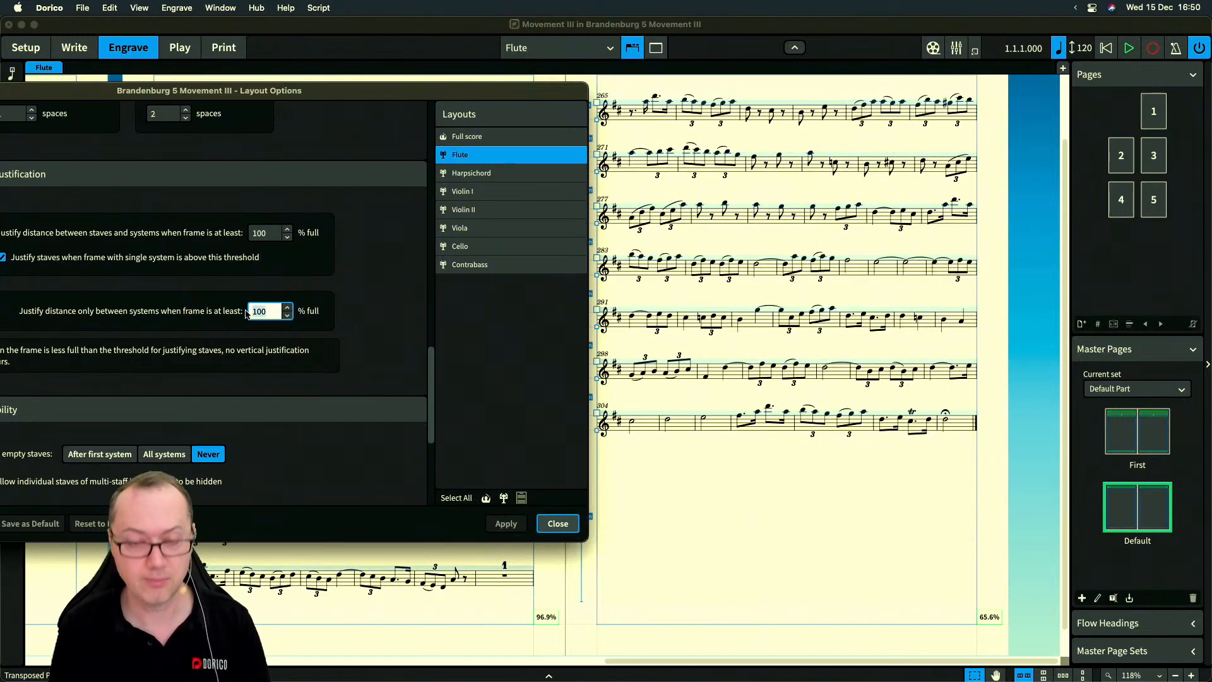
type("80")
key("Tab")
left_click(487, 524)
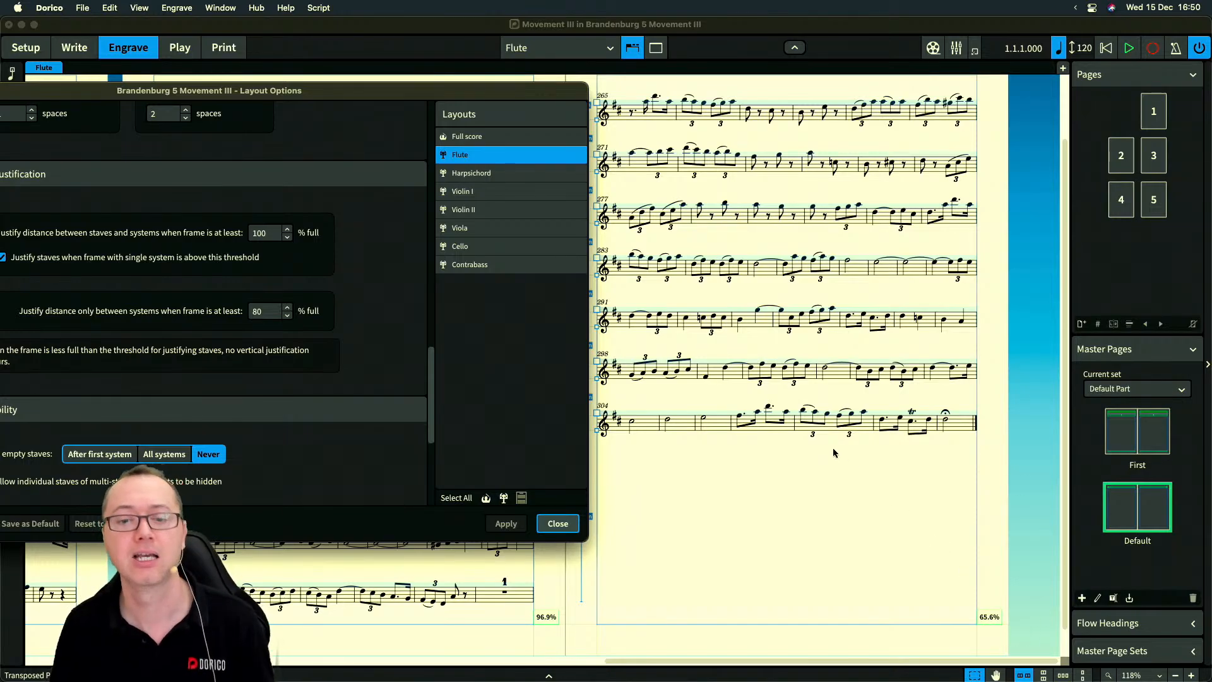
scroll(833, 453, "up", 2)
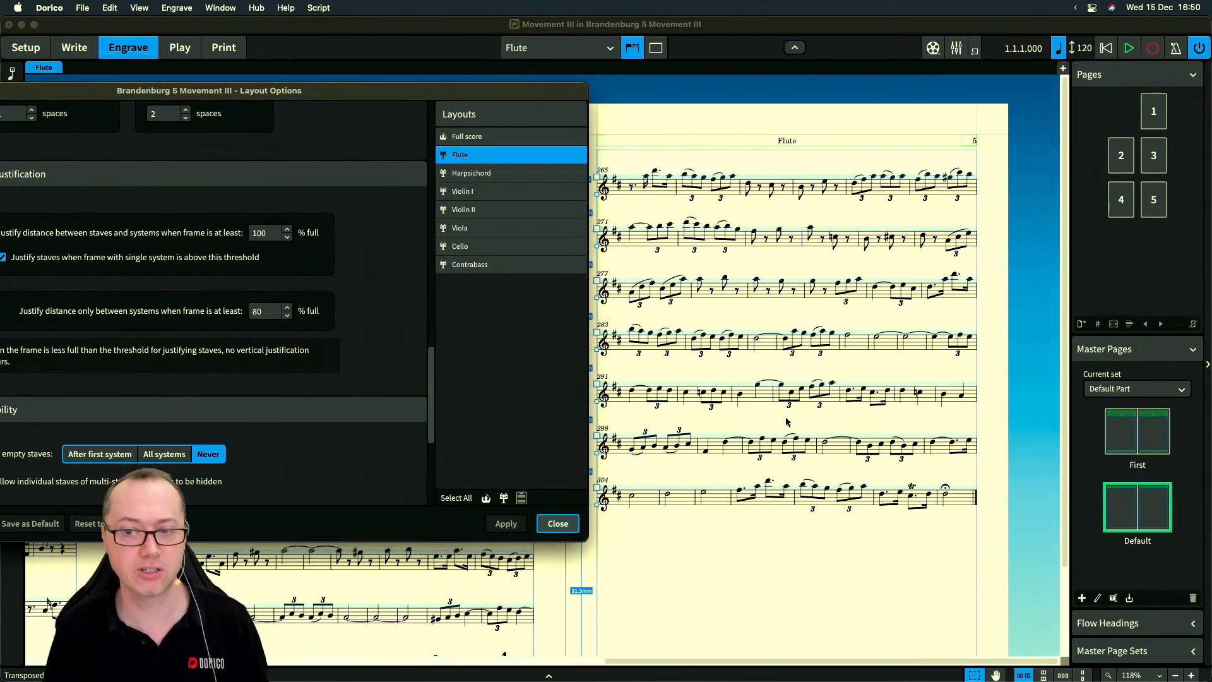
left_click(558, 524)
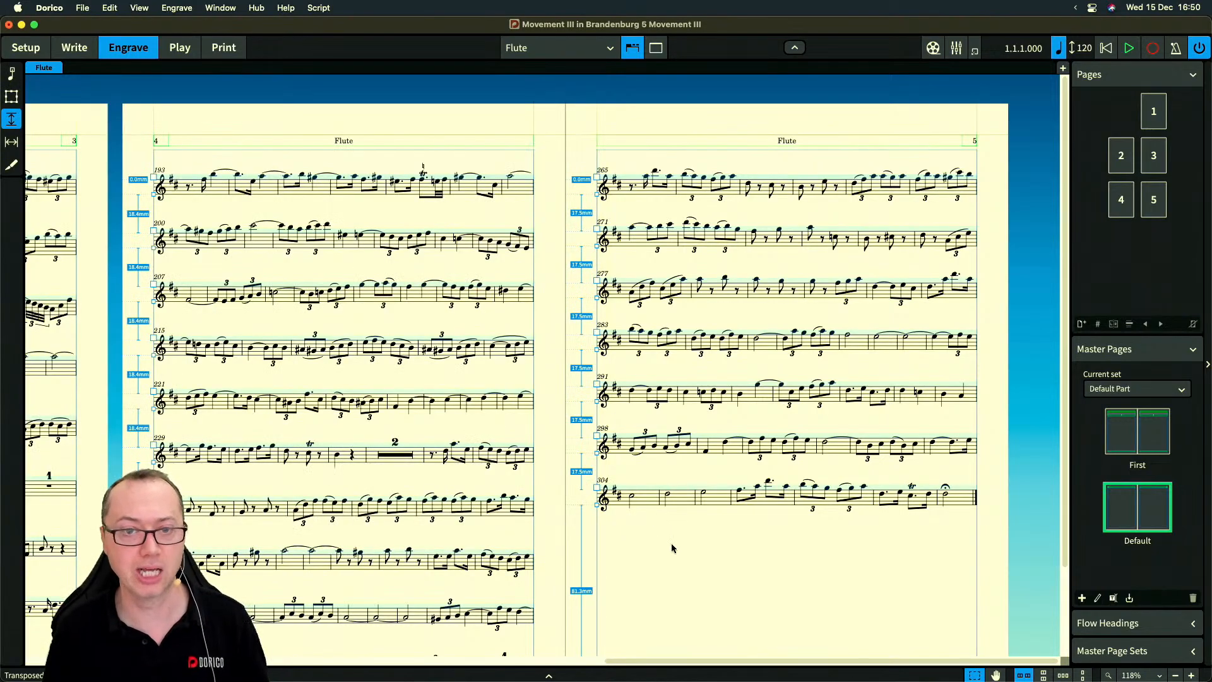
Examine the system spacing across all Flute pages with the spacing guides hidden, and with them shown on the last two pages
scroll(672, 549, "down", 3)
key("grave")
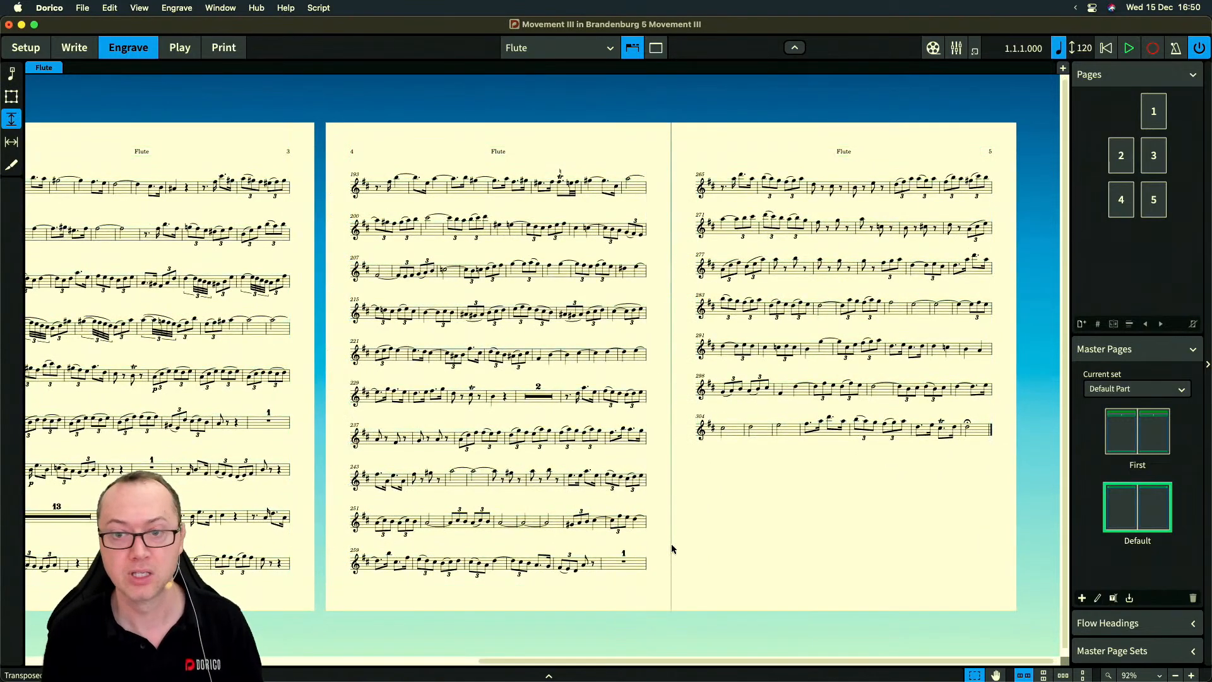
scroll(671, 548, "left", 15)
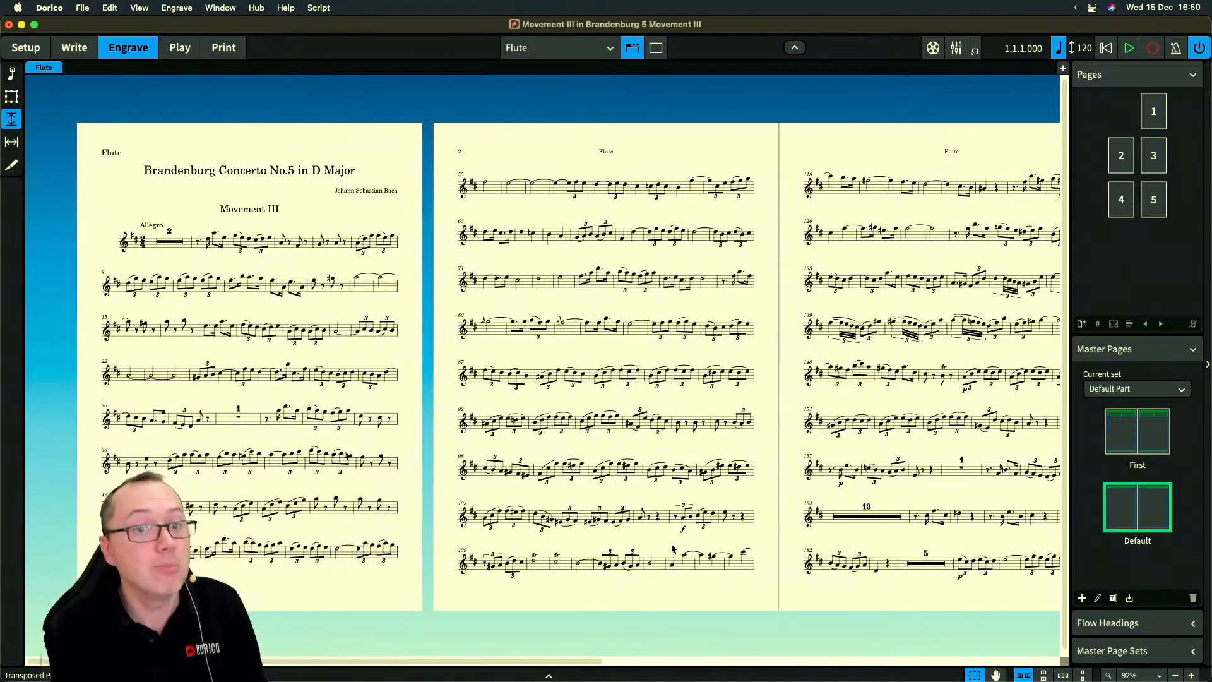
scroll(672, 549, "right", 3)
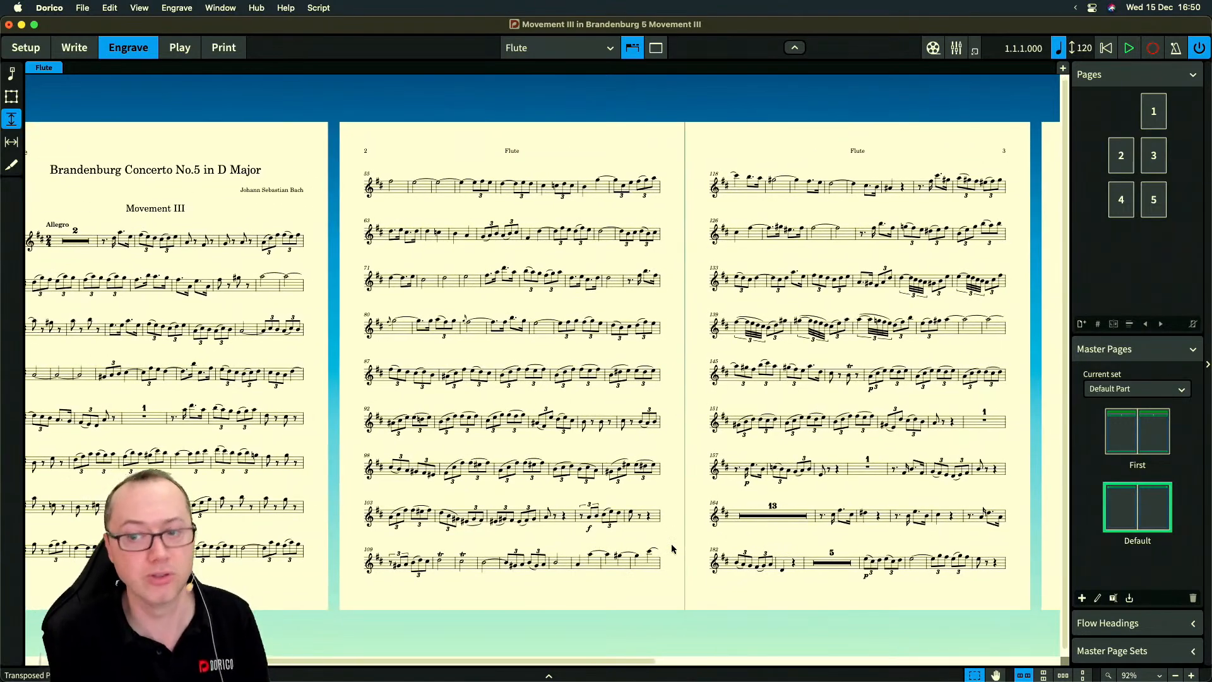
scroll(672, 549, "right", 20)
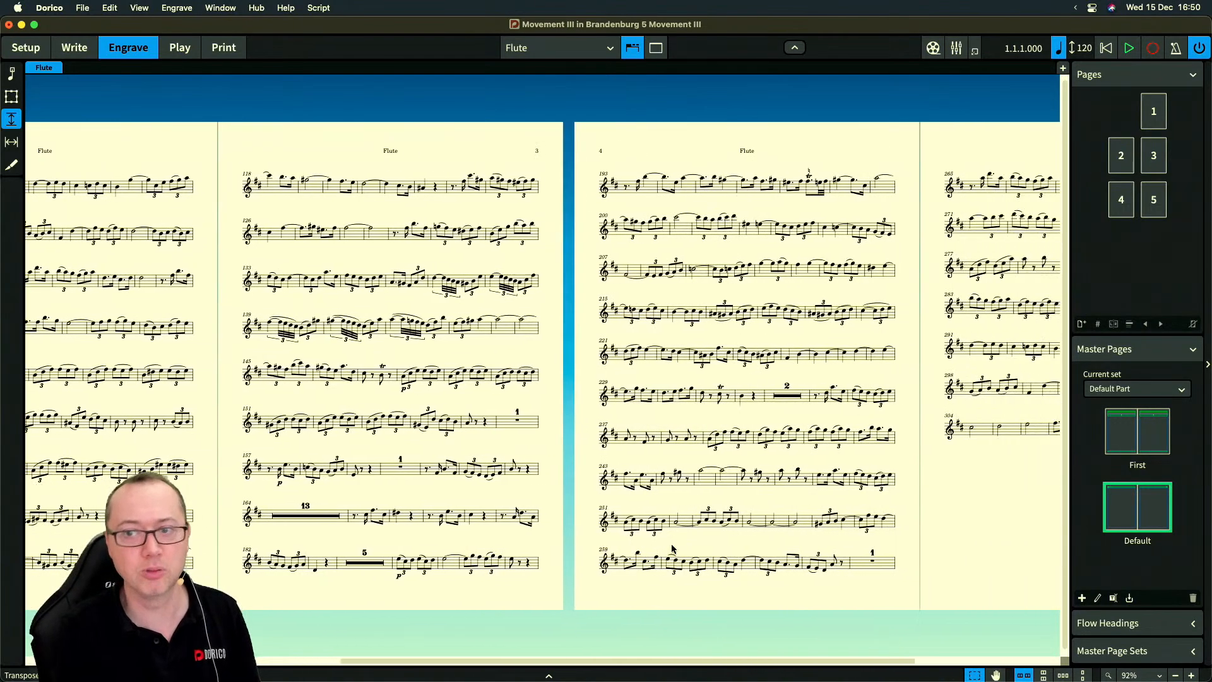
scroll(672, 549, "right", 10)
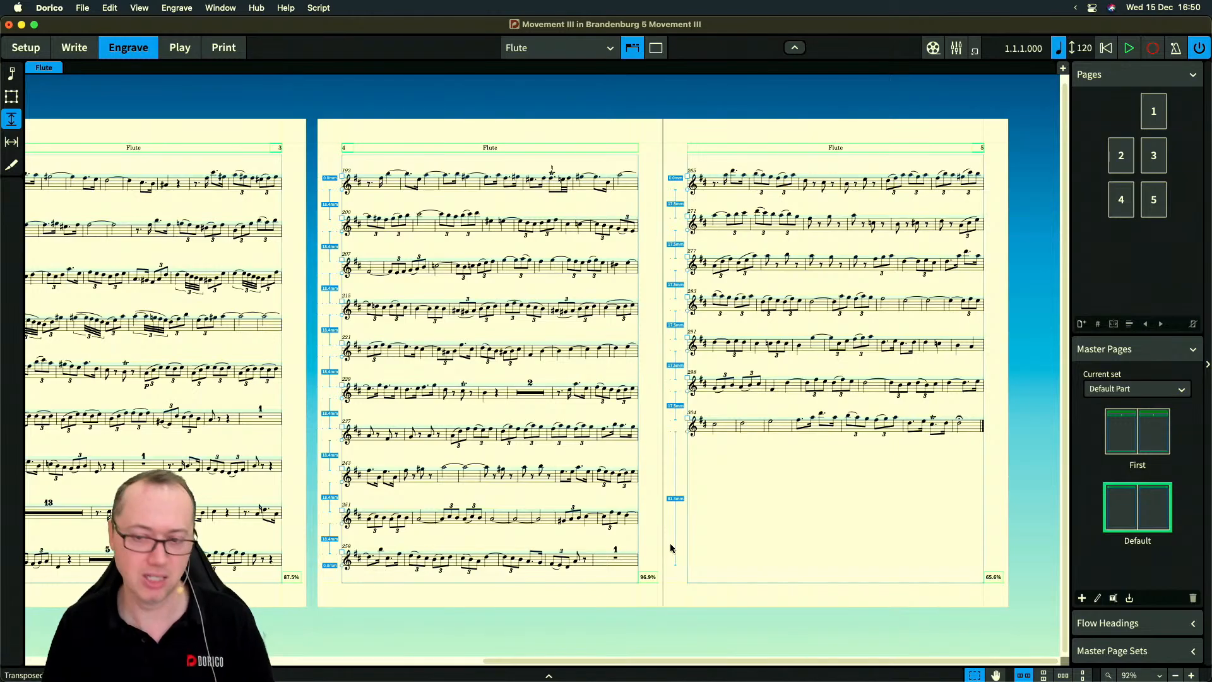
key("z")
key("z")
key("z")
key("z")
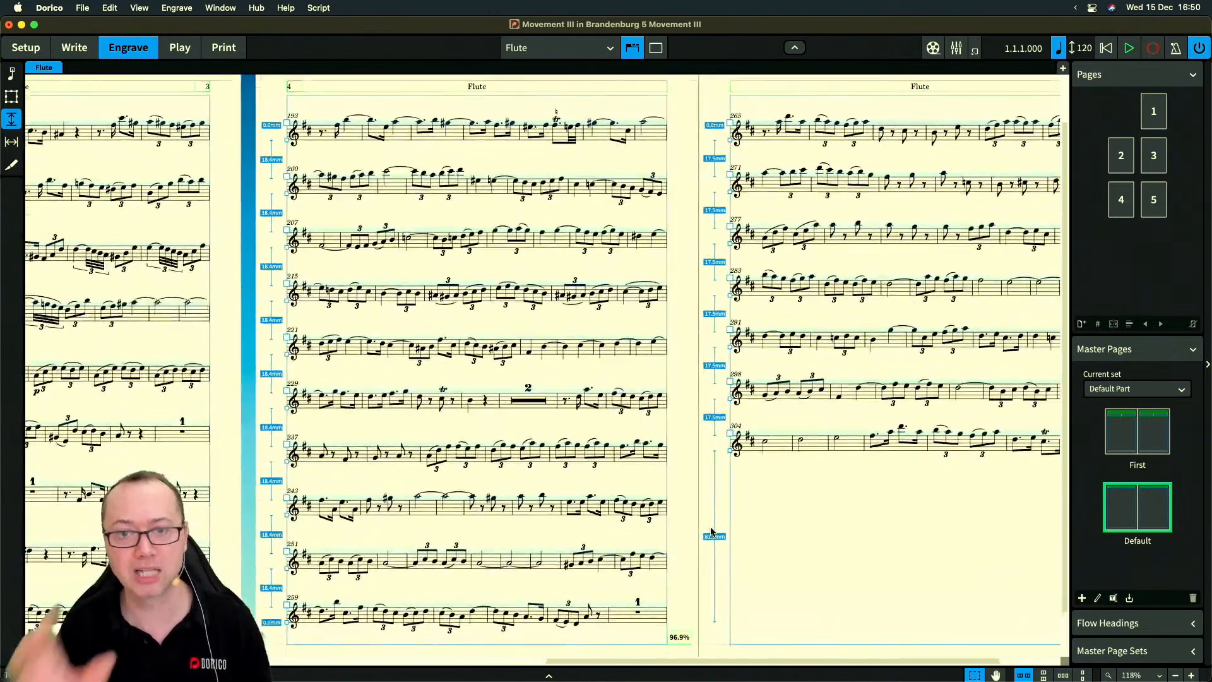
scroll(713, 533, "right", 5)
key("x")
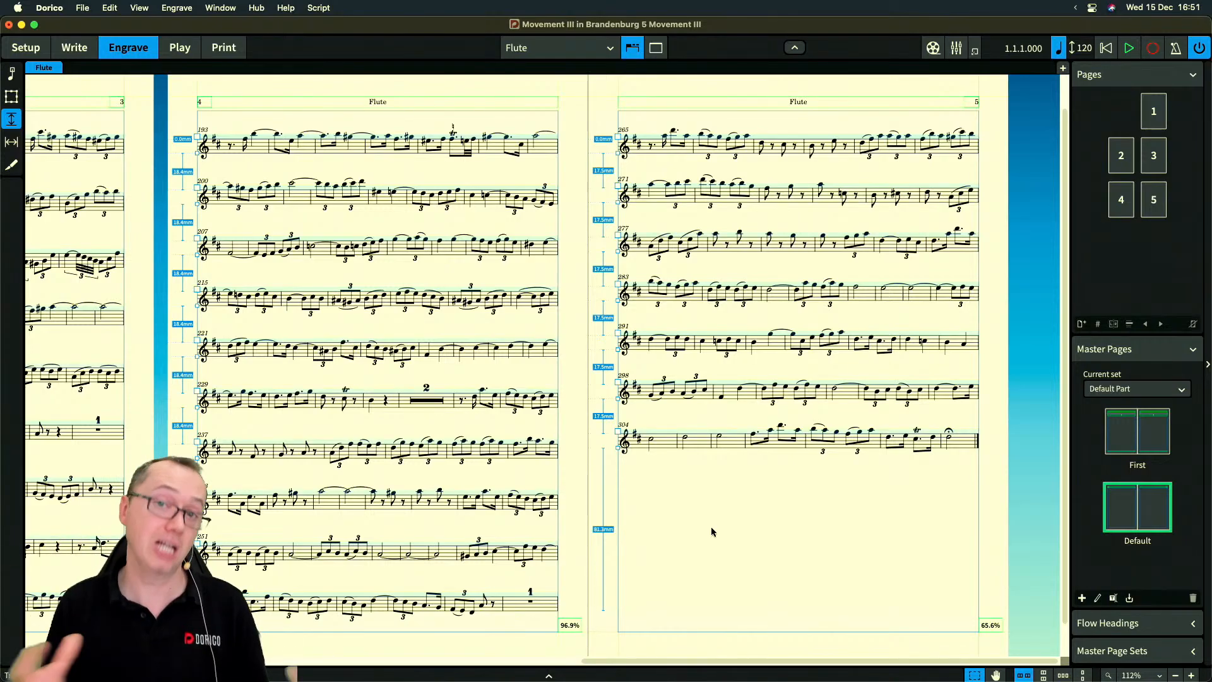
Reopen Layout Options, set the Flute's staves-and-systems justification threshold to 60% full, apply it and close the dialog
key("super+shift+l")
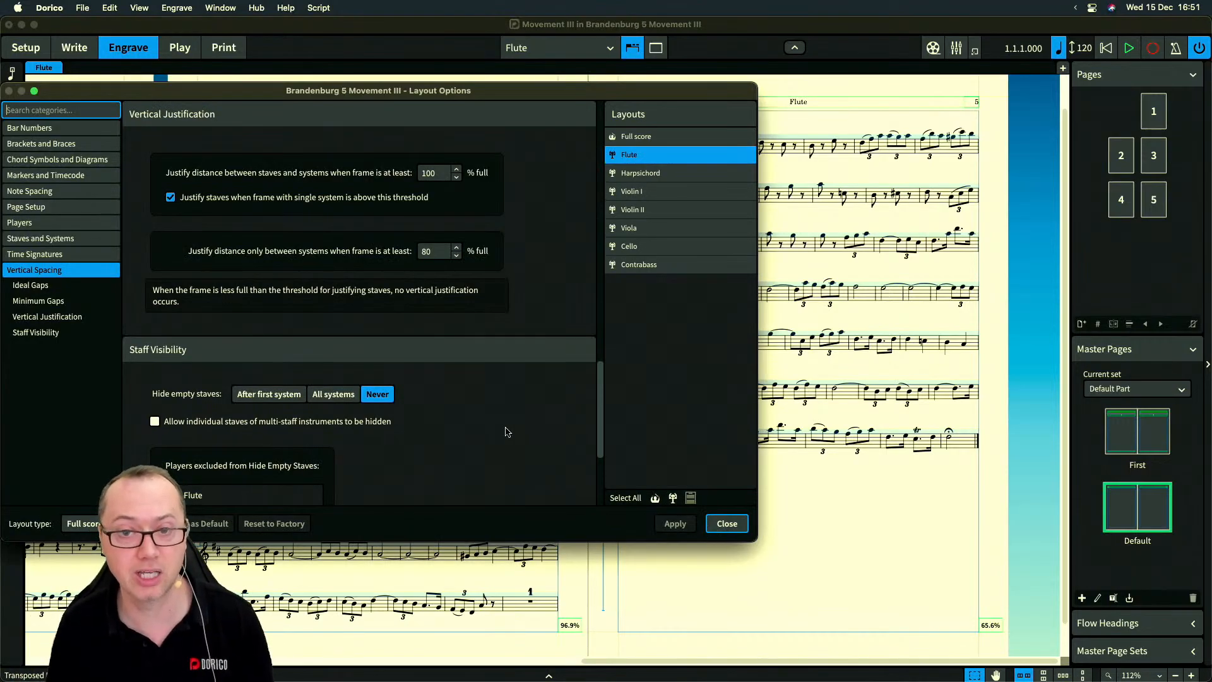
scroll(513, 392, "up", 1)
scroll(513, 392, "up", 1)
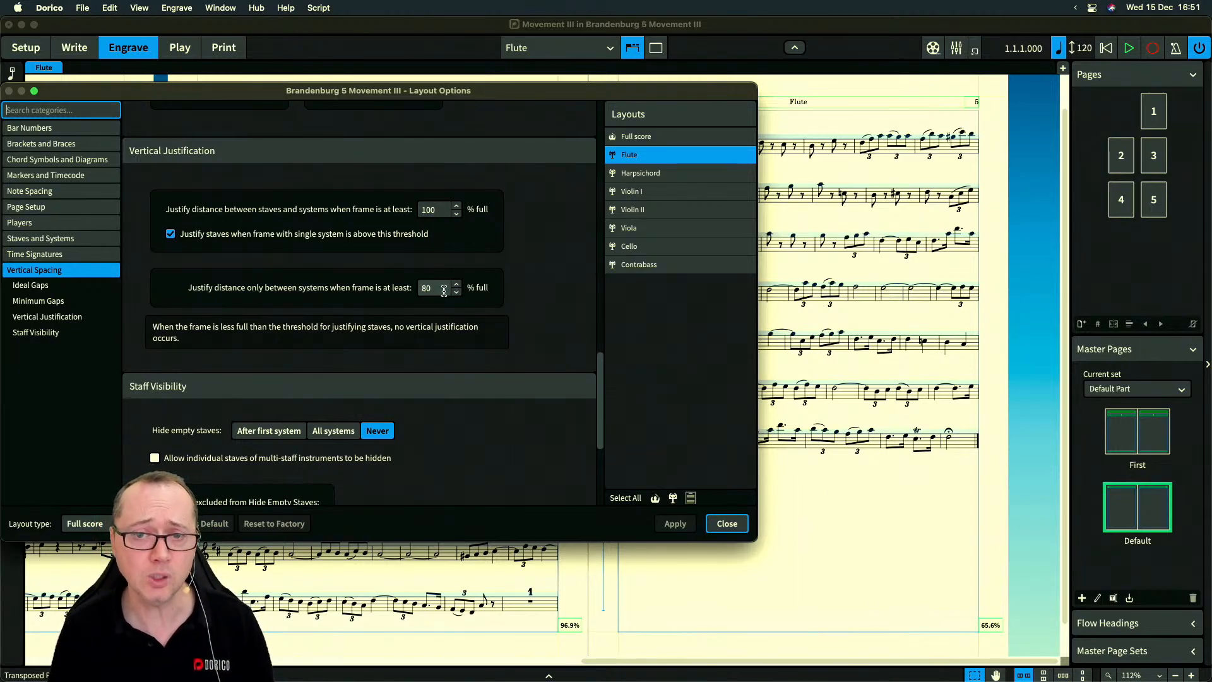
double_click(433, 209)
type("60")
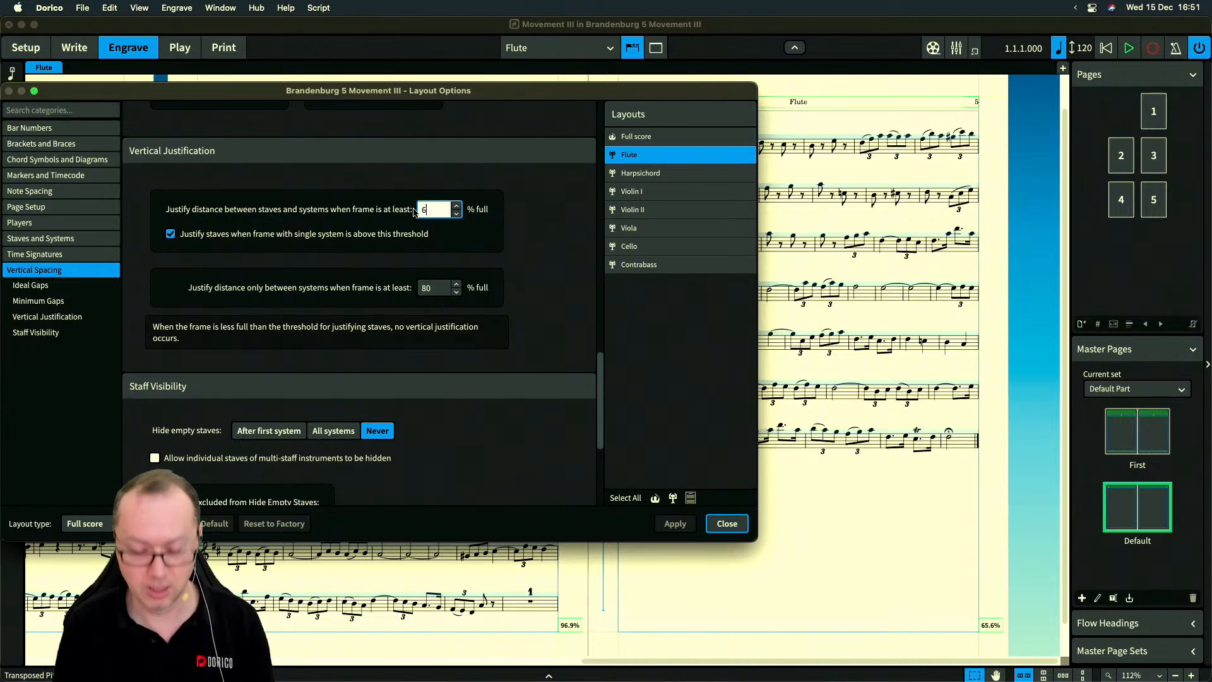
key("Tab")
left_click(675, 523)
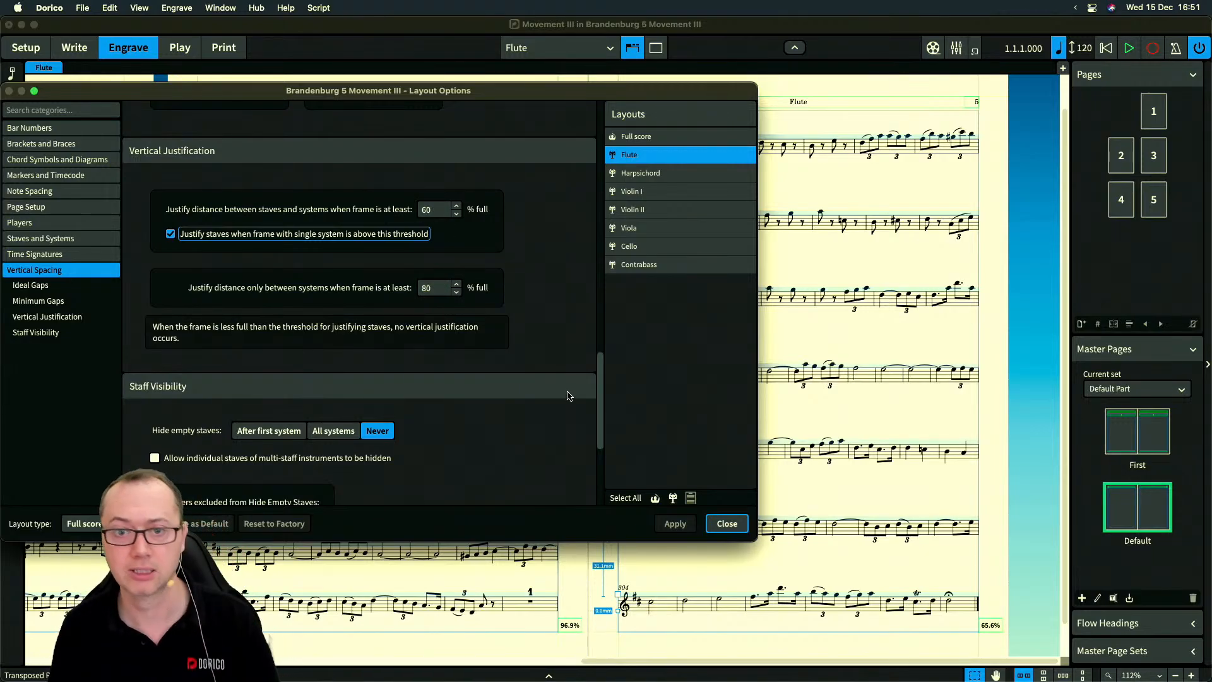
left_click(727, 523)
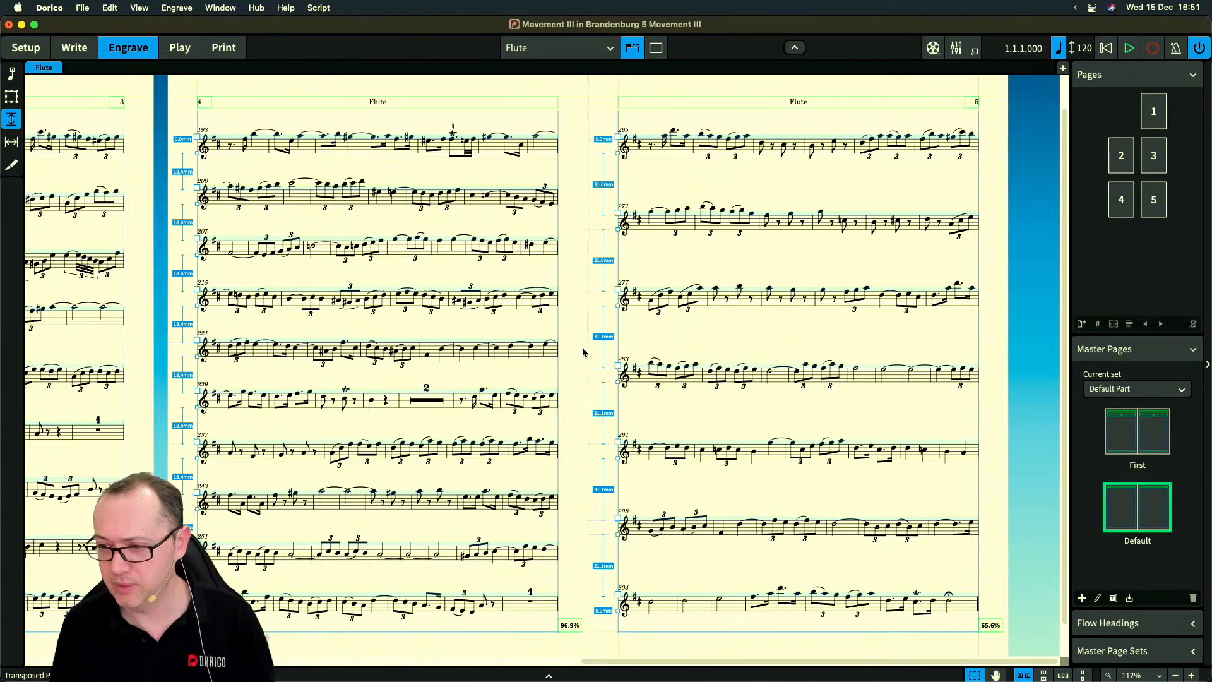
Switch to the Harpsichord layout and examine the frame fullness and staff and system spacing through to its last page
key("bracketright")
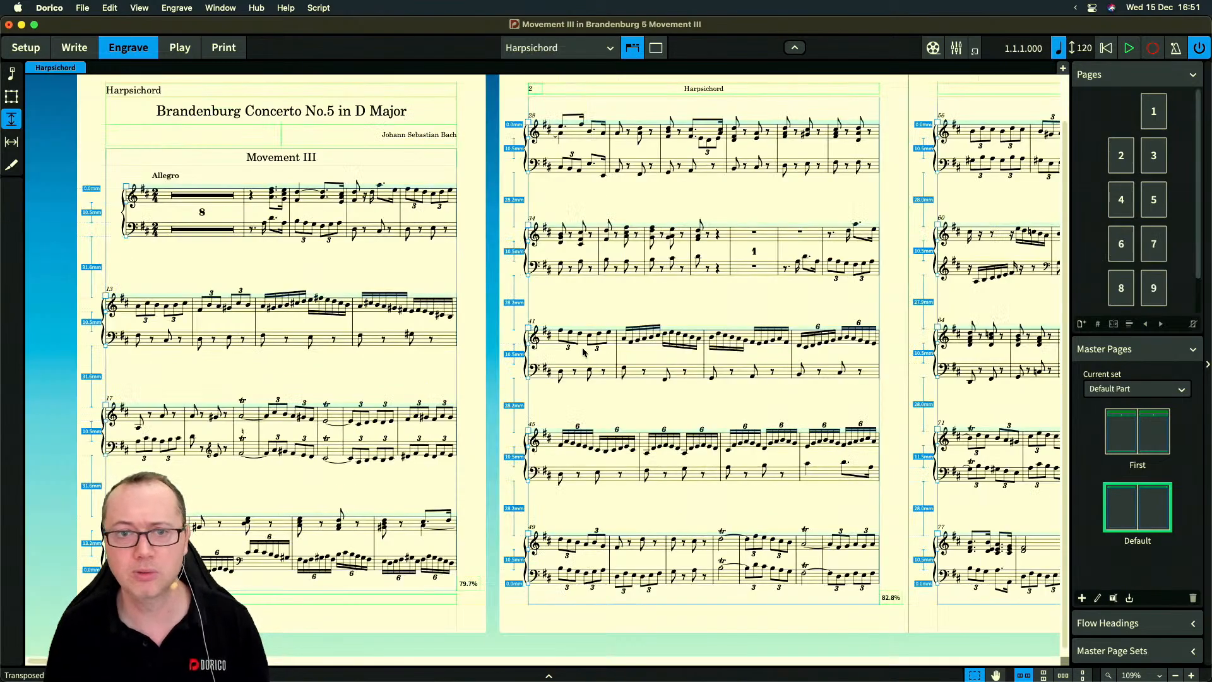
scroll(571, 319, "right", 2)
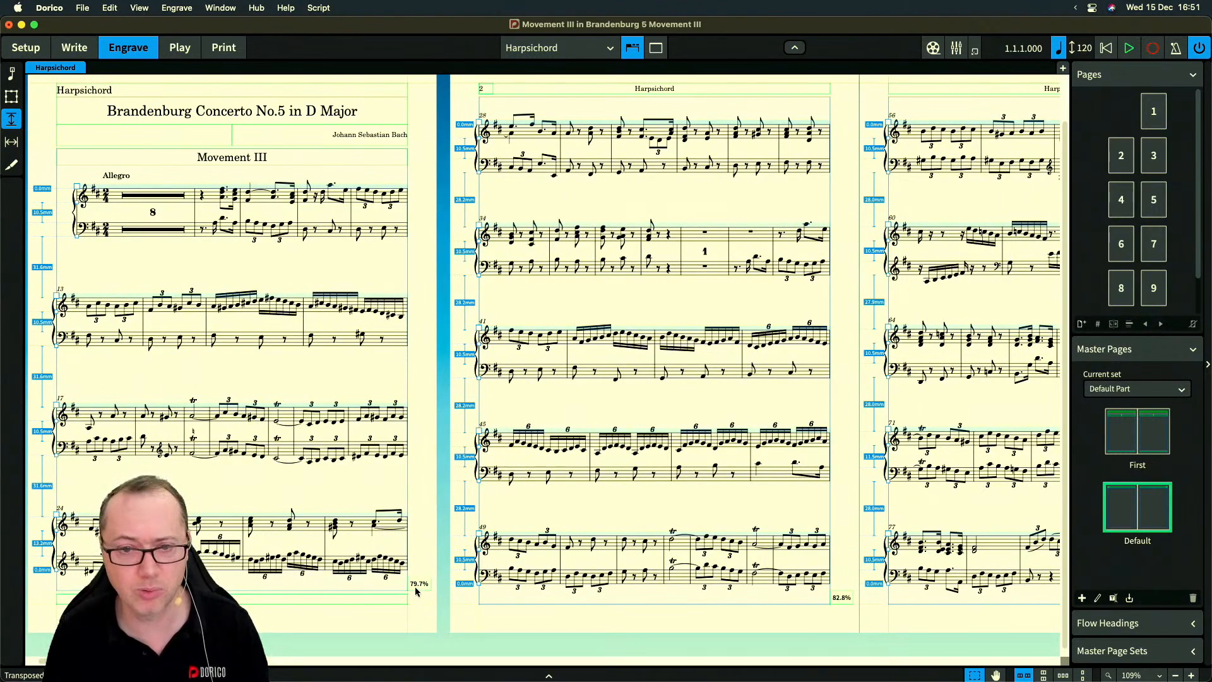
scroll(581, 599, "right", 10)
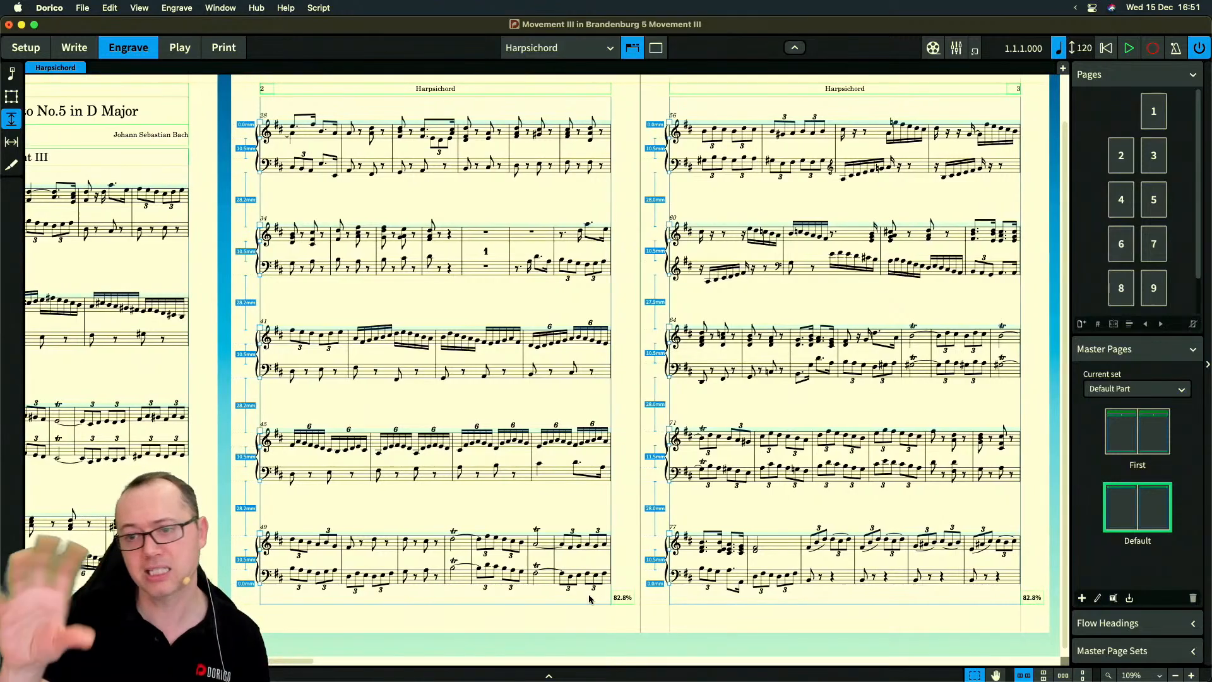
scroll(589, 599, "right", 8)
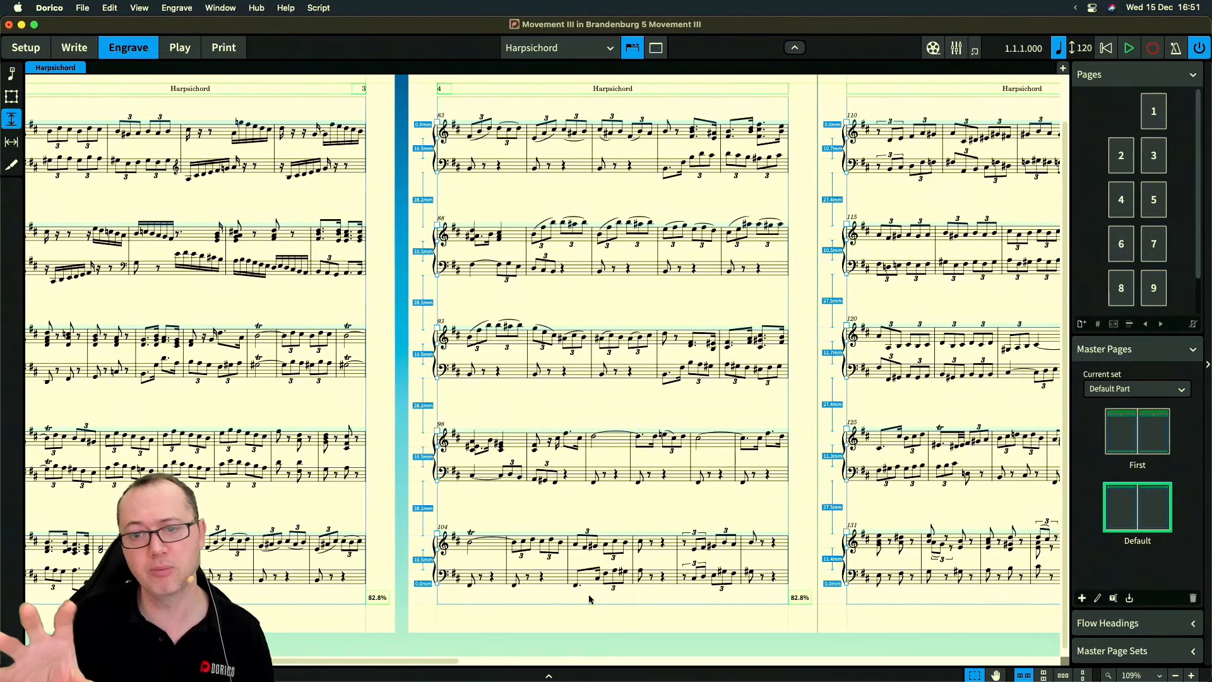
scroll(589, 599, "right", 1)
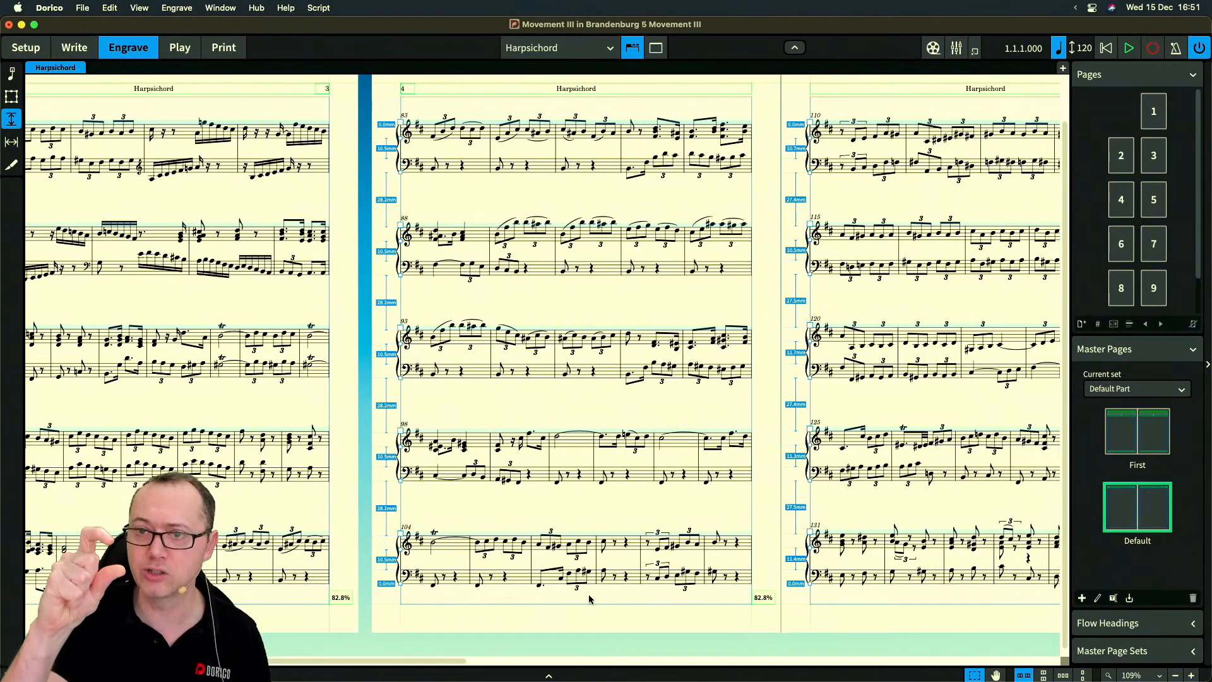
scroll(590, 598, "right", 1)
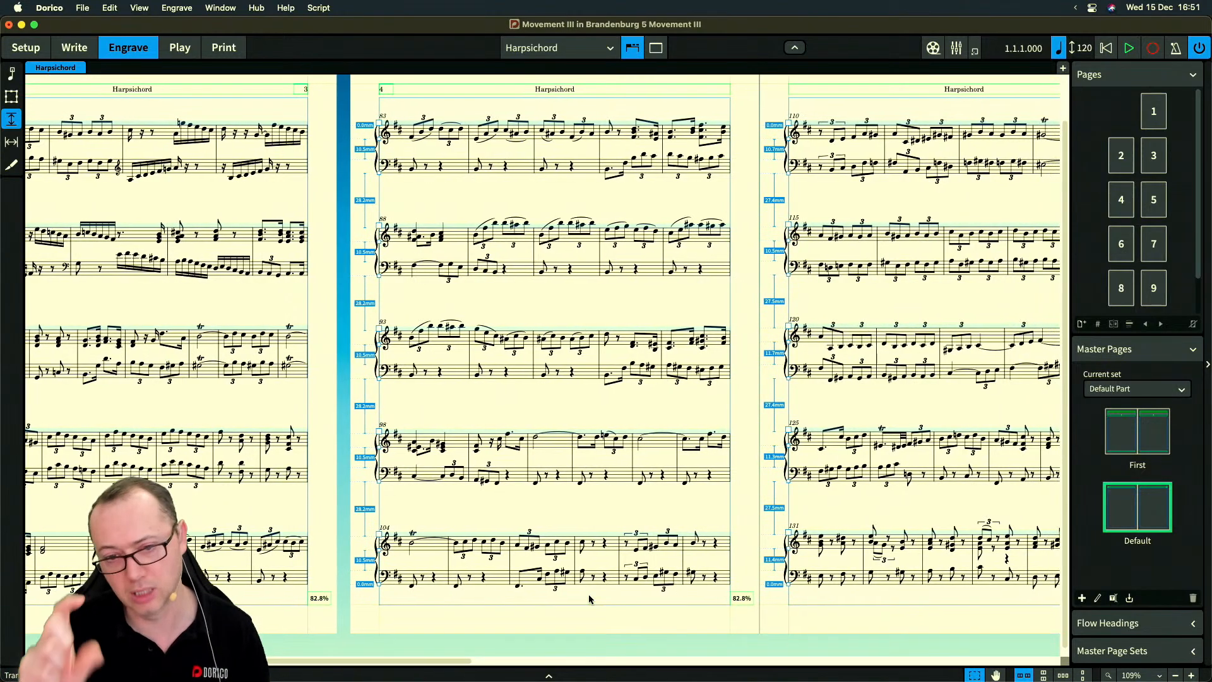
scroll(589, 599, "right", 2)
scroll(661, 600, "right", 12)
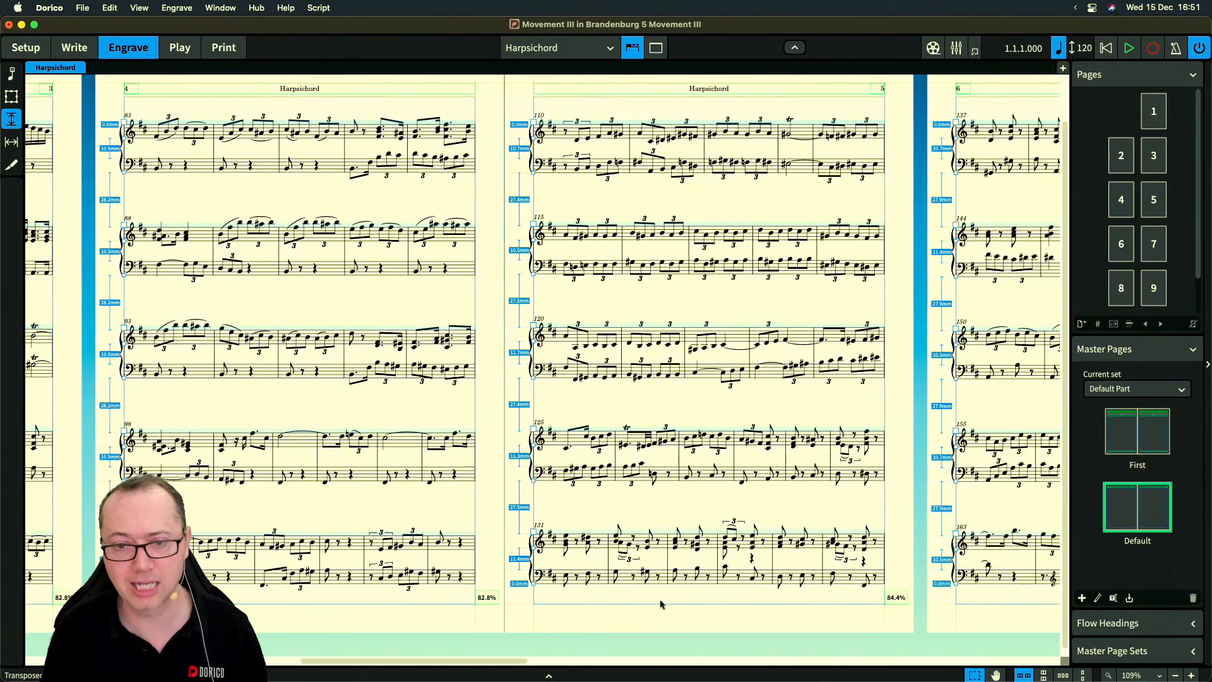
scroll(753, 596, "right", 15)
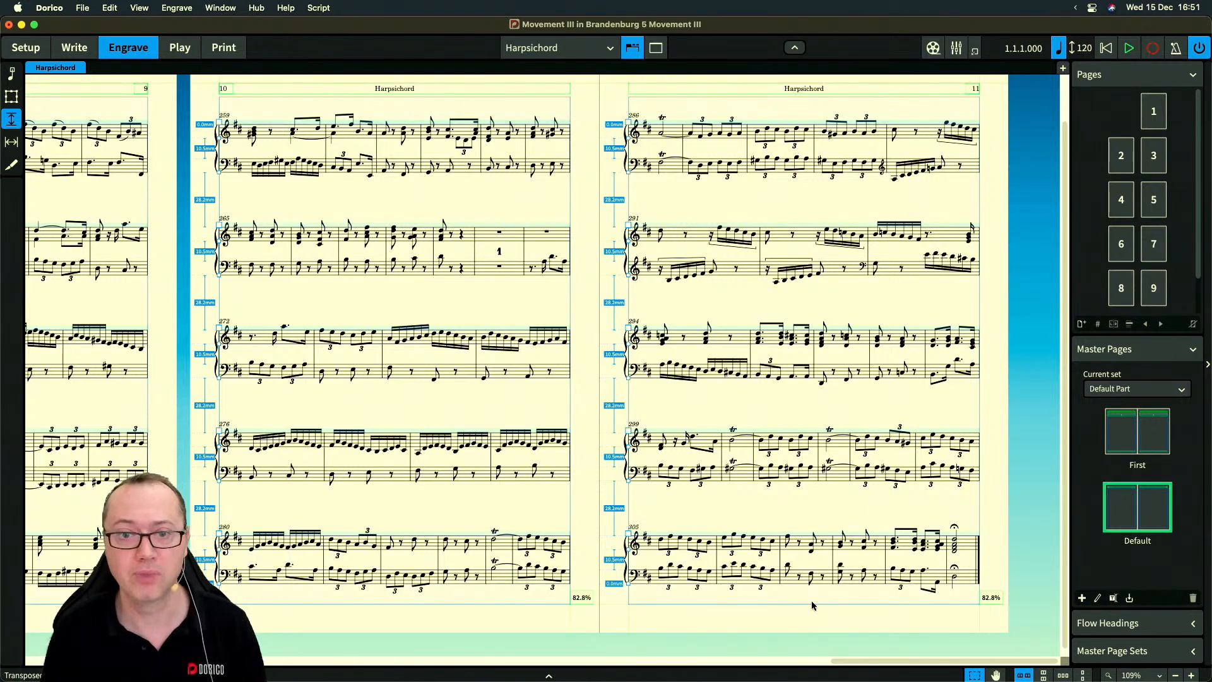
Set the Harpsichord's default space for crotchet/quarter note to 3 spaces in Layout Options, apply it and uncover the last page
key("super+shift+l")
left_click(31, 193)
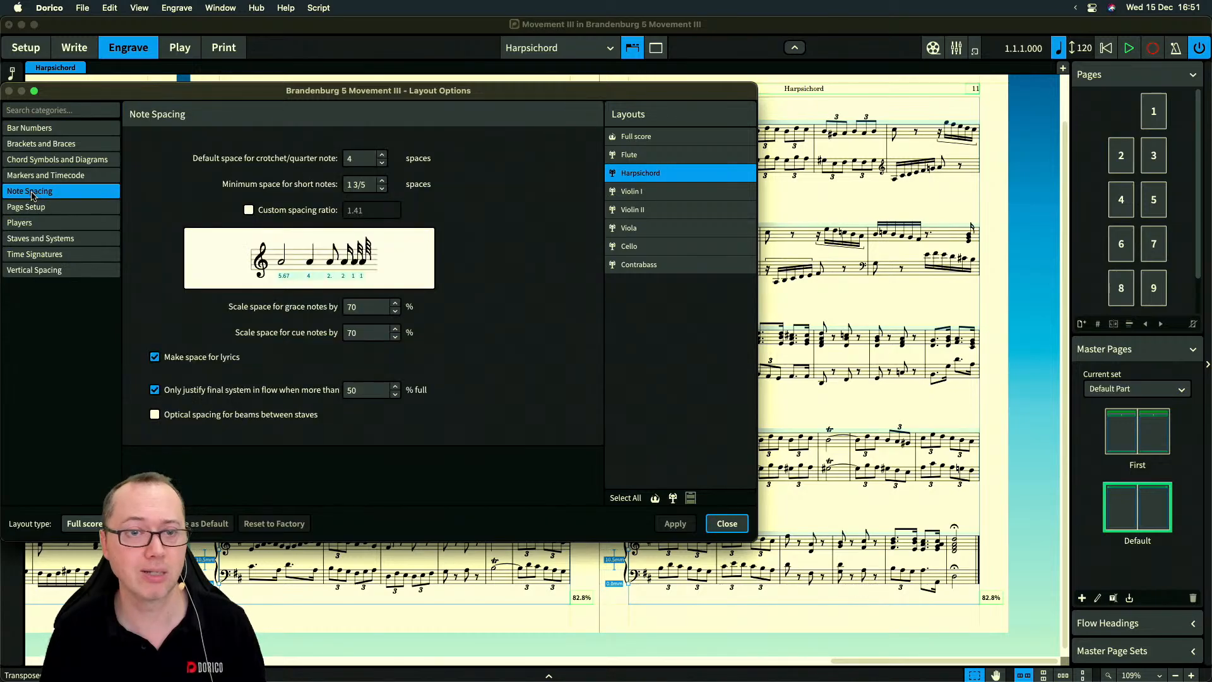
left_click(366, 158)
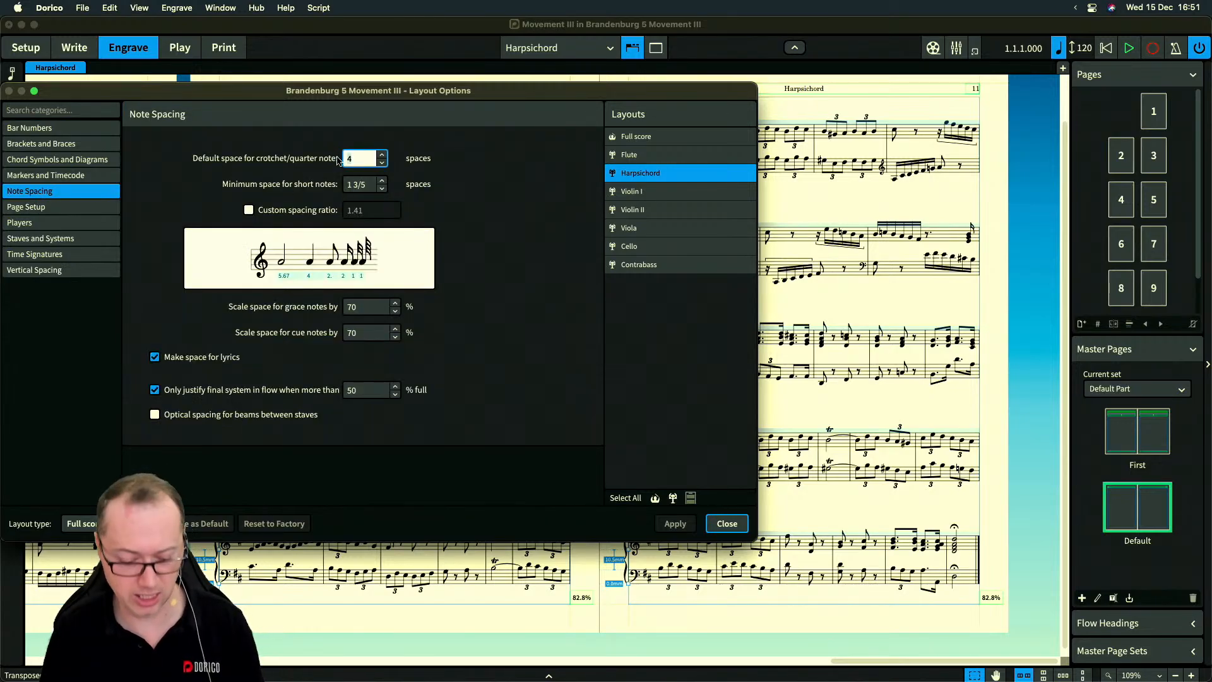
type("3")
key("Tab")
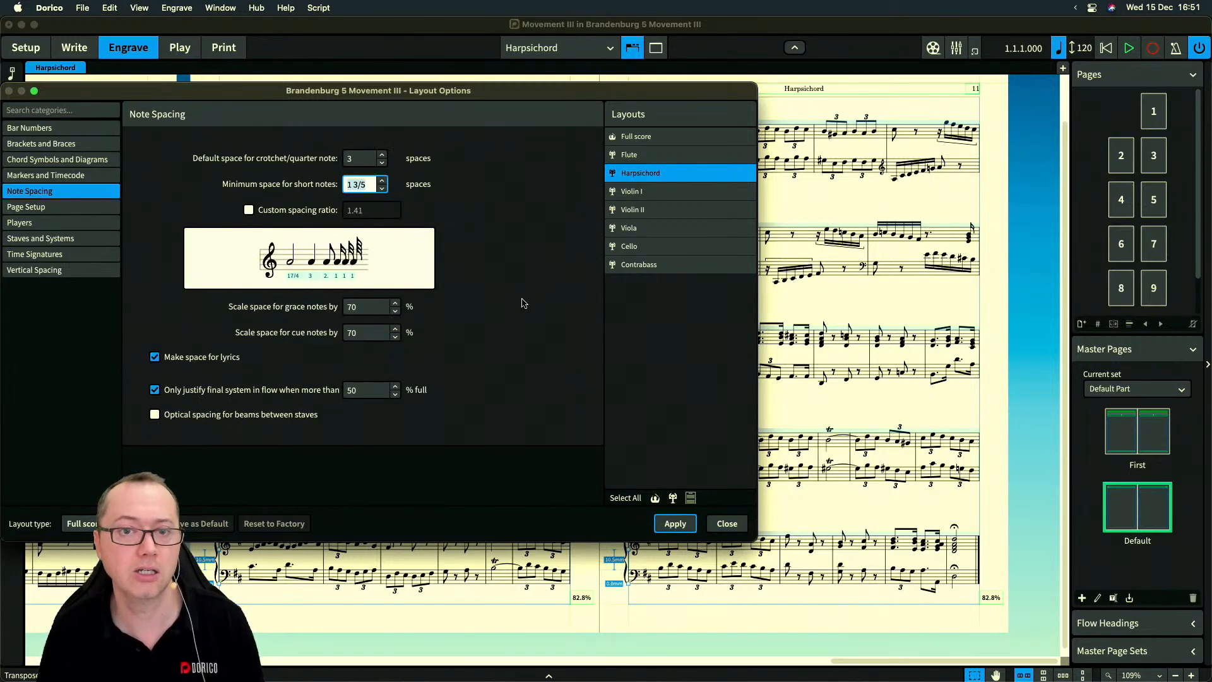
left_click(672, 527)
left_click_drag(577, 97, 381, 119)
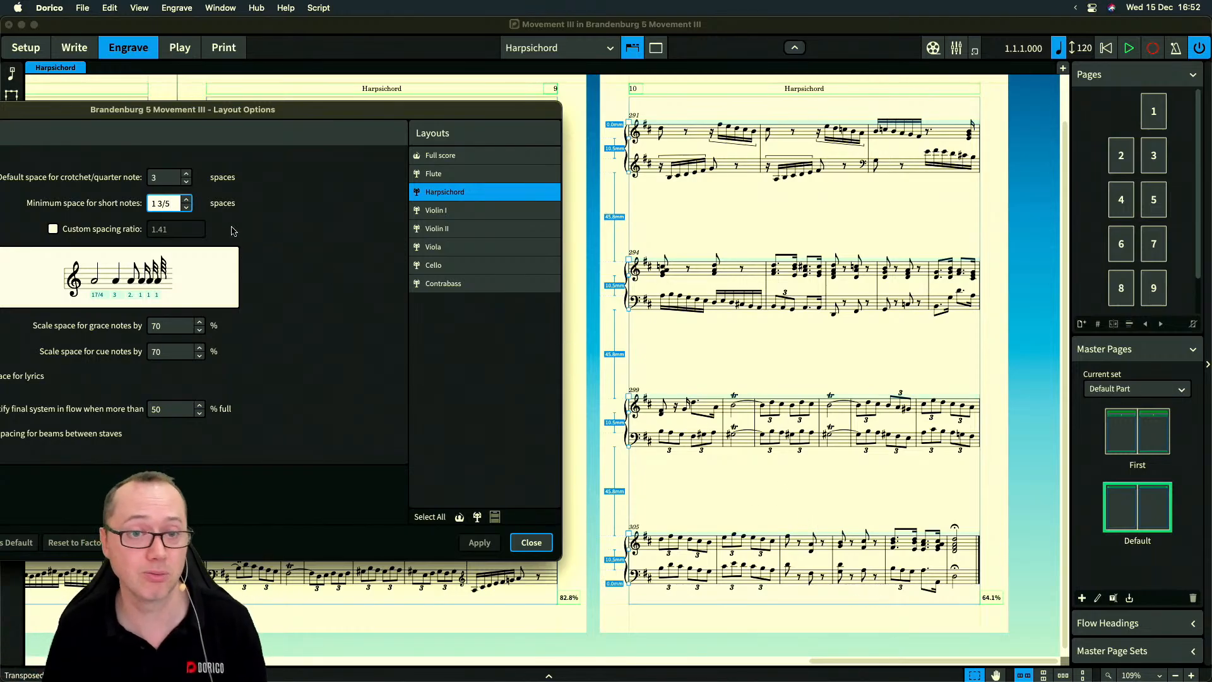
Set the Harpsichord's default crotchet/quarter note space back to 4 spaces, apply it, close Layout Options and return to the last pages
left_click(162, 177)
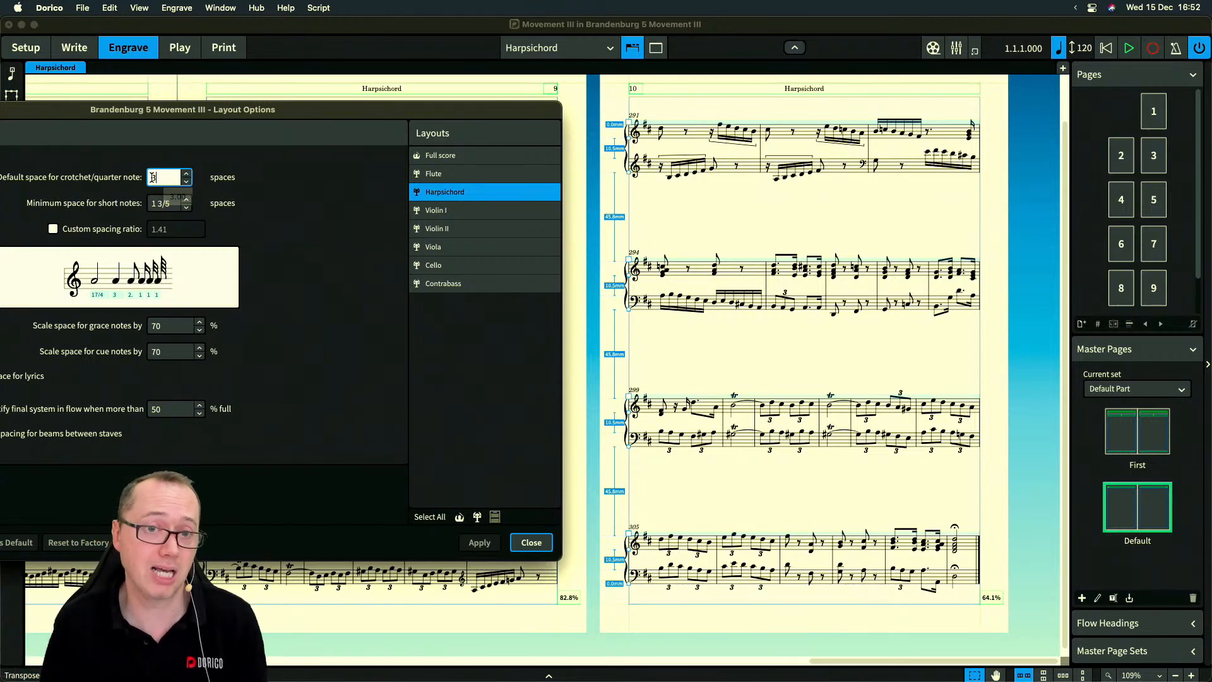
type("4")
key("Tab")
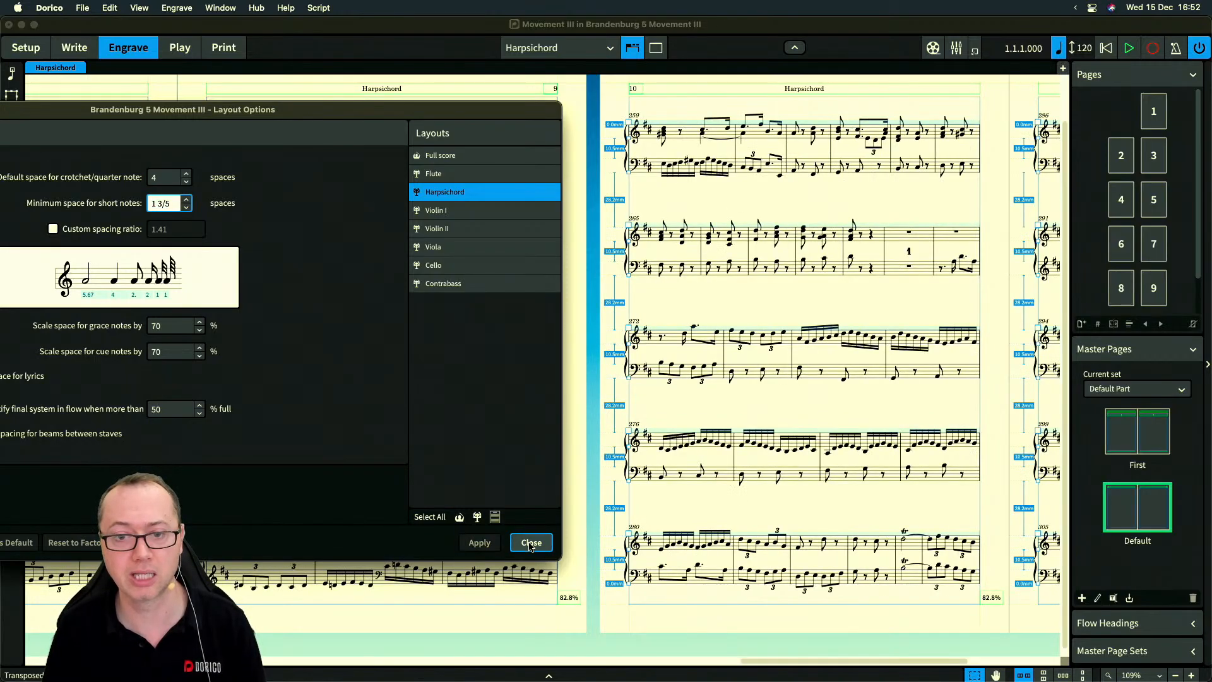
left_click(530, 544)
scroll(569, 406, "right", 10)
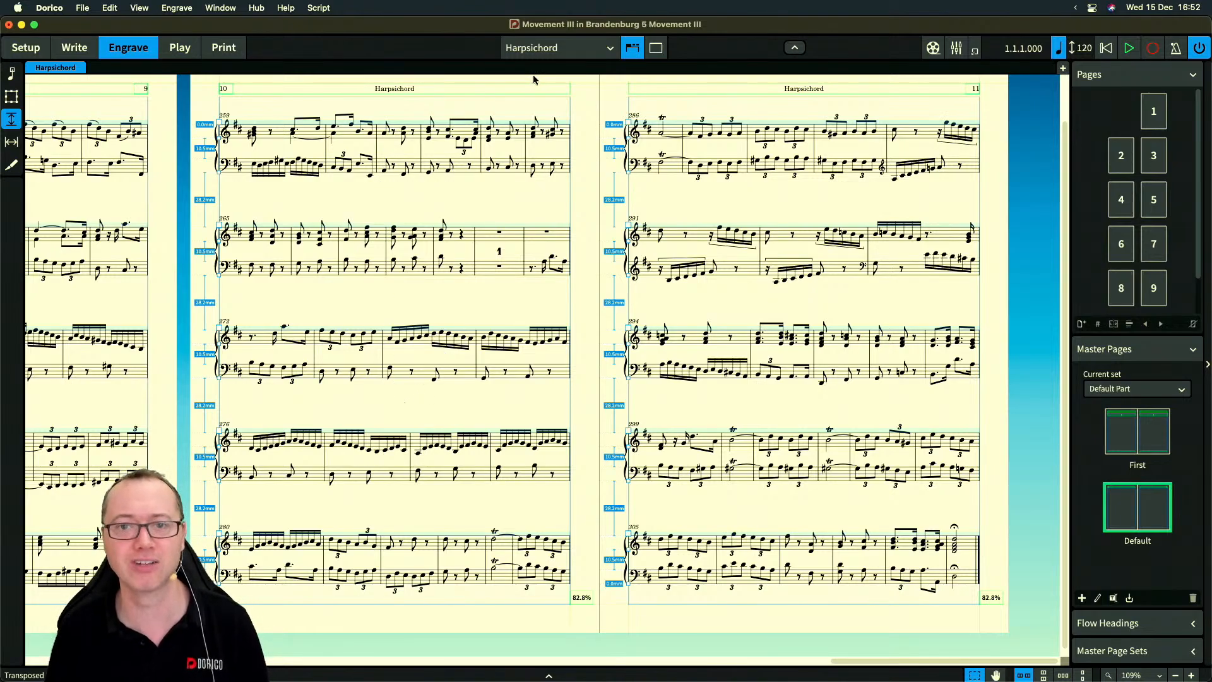
Switch to the Violin I layout and examine the frame fullness and system spacing on its last two pages
key("super+alt+]")
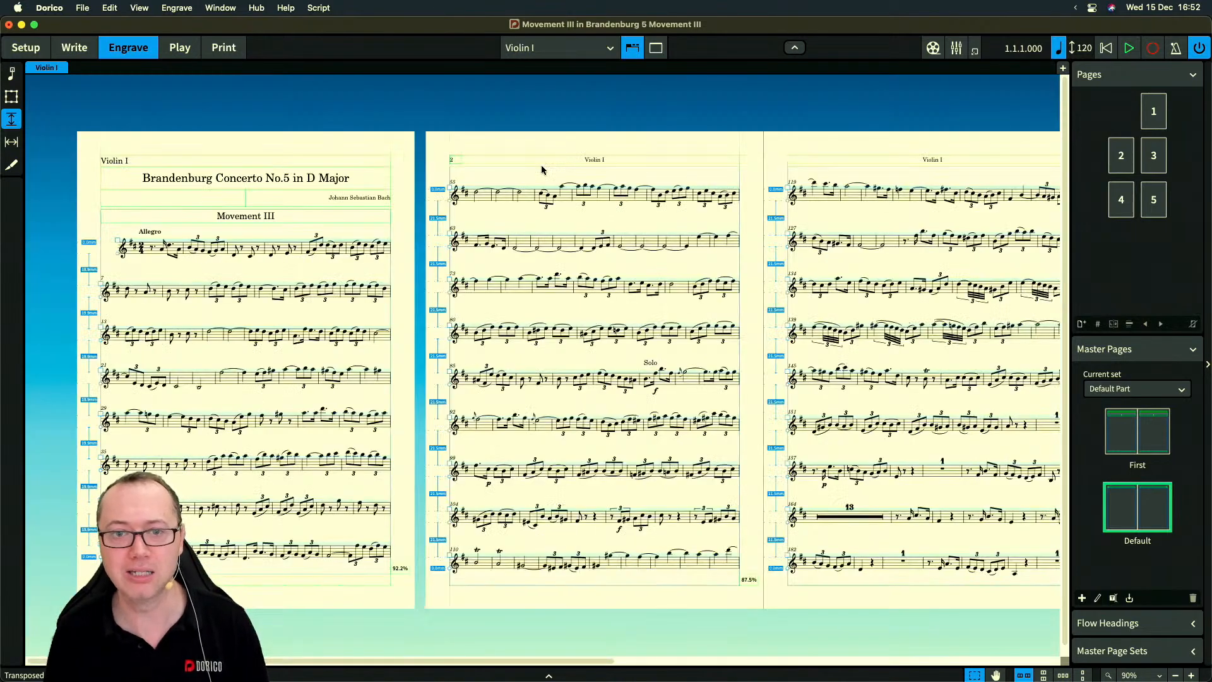
scroll(552, 269, "up", 1)
scroll(552, 269, "right", 10)
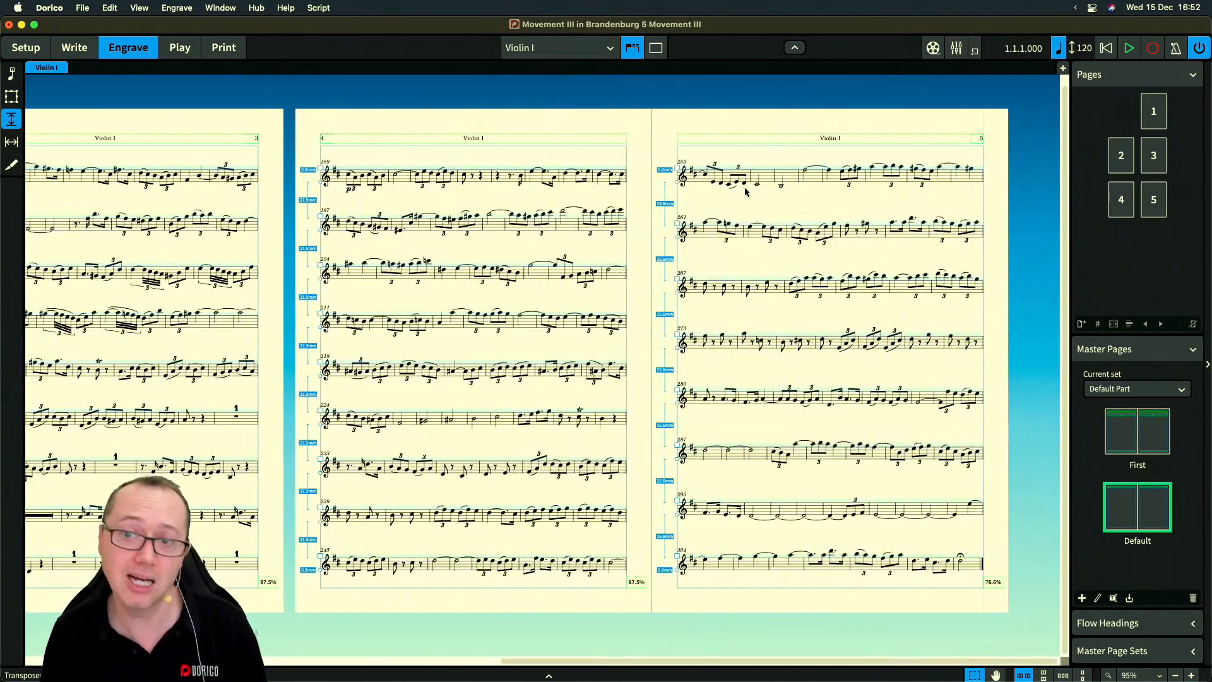
scroll(824, 511, "up", 3)
scroll(824, 512, "right", 5)
scroll(825, 511, "down", 2)
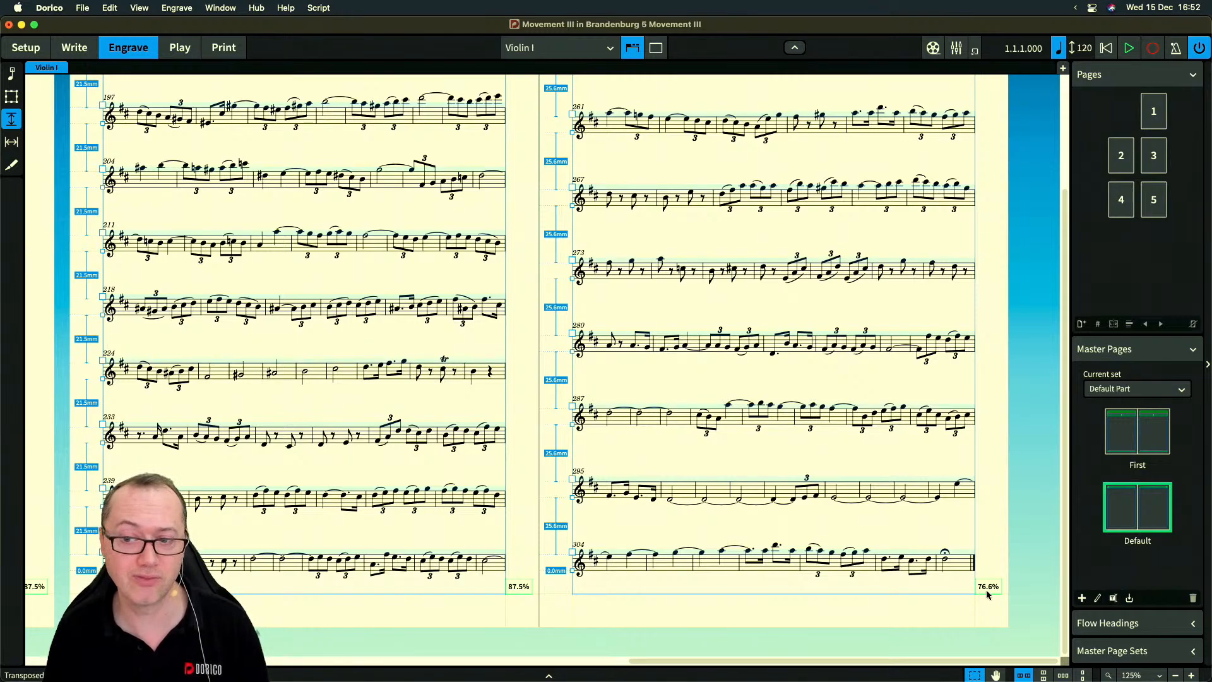
Switch to the Violin II layout and compare the frame fullness and system spacing of its pages through to the last one
key("alt+super+bracketright")
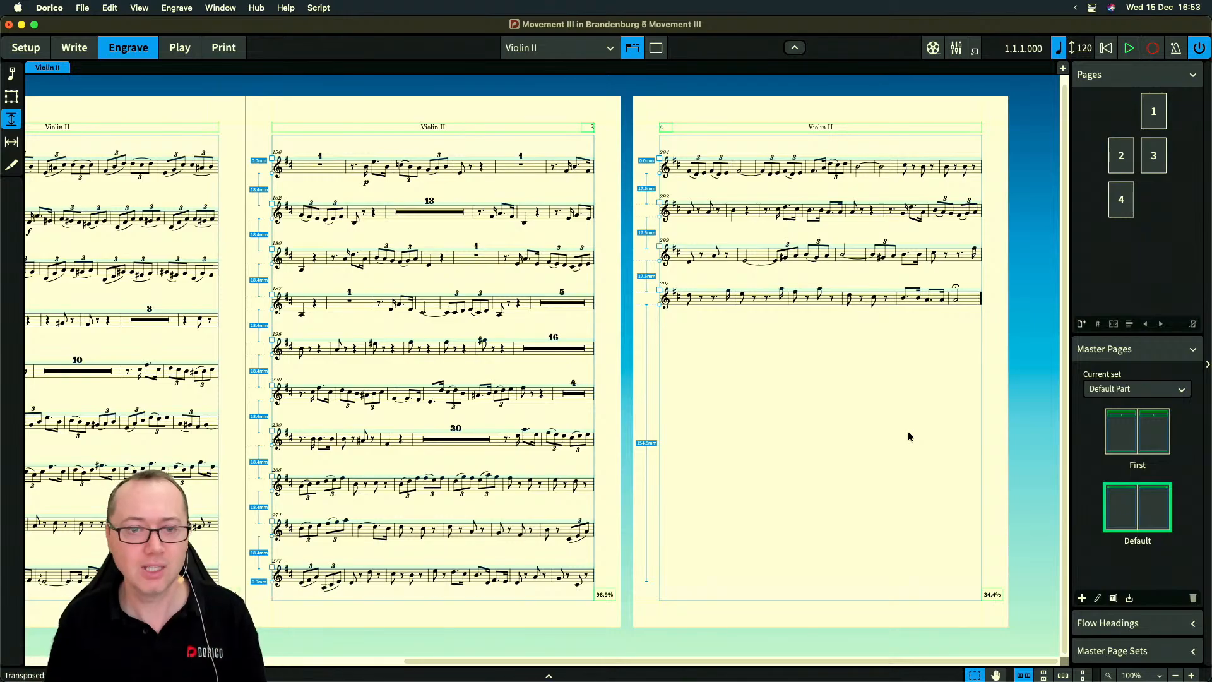
scroll(798, 442, "left", 10)
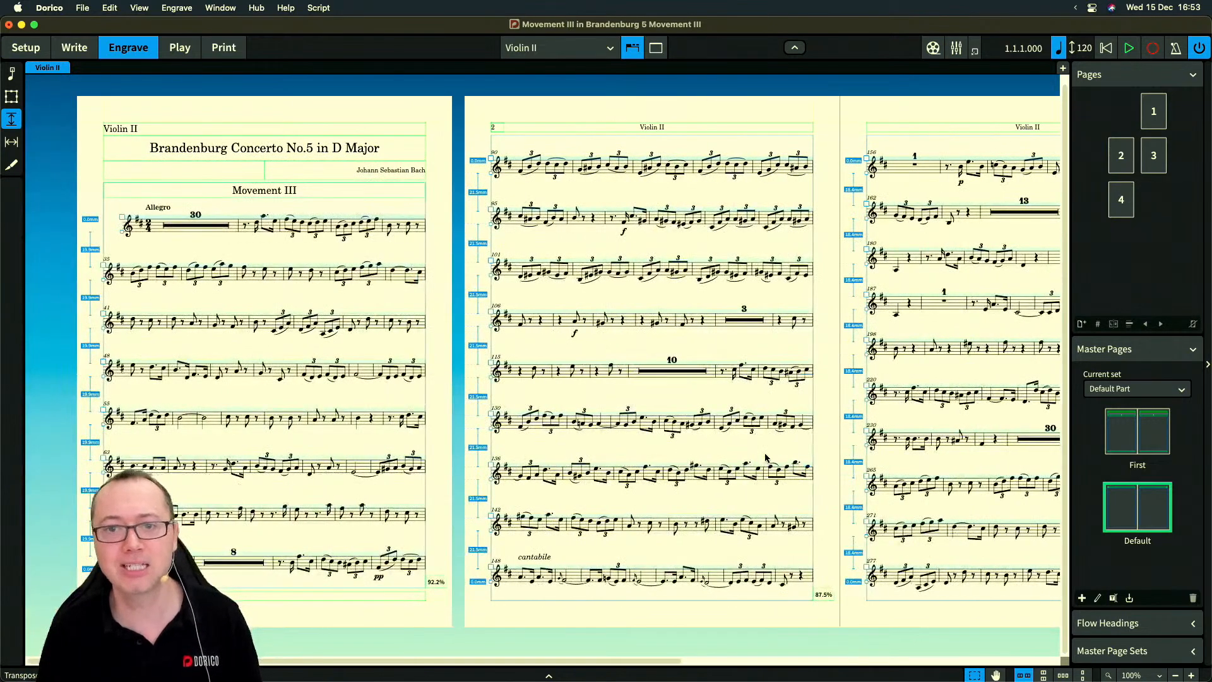
scroll(766, 457, "right", 5)
scroll(766, 458, "right", 10)
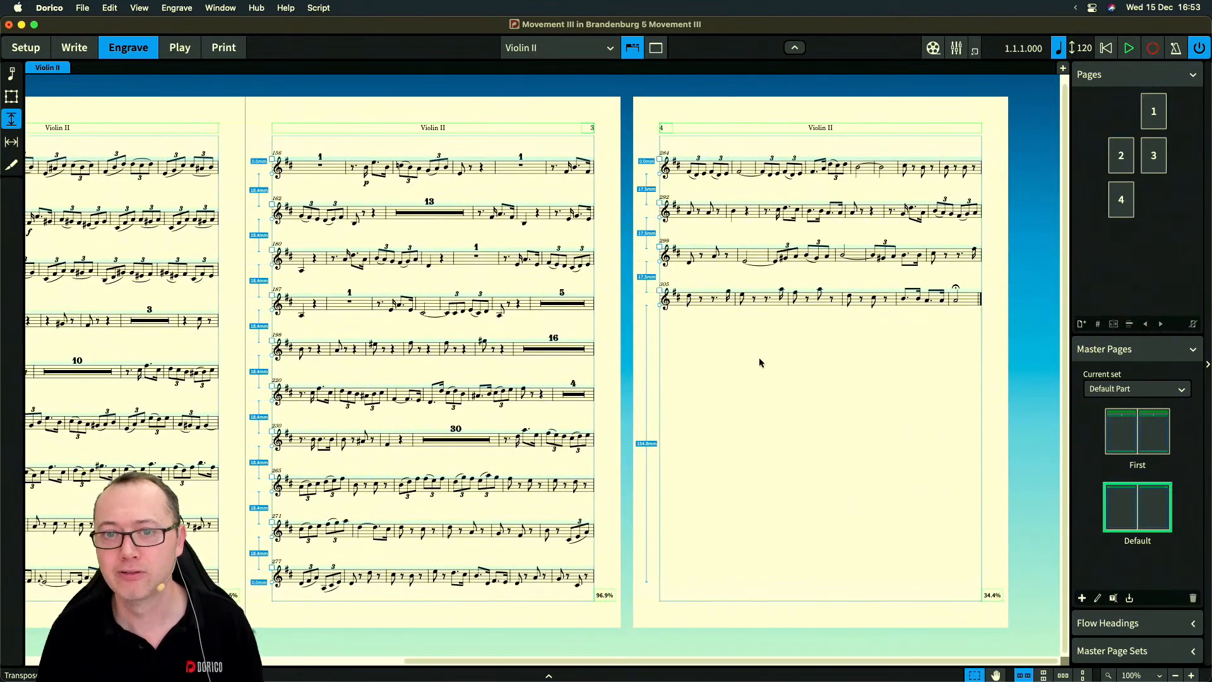
scroll(757, 357, "left", 9)
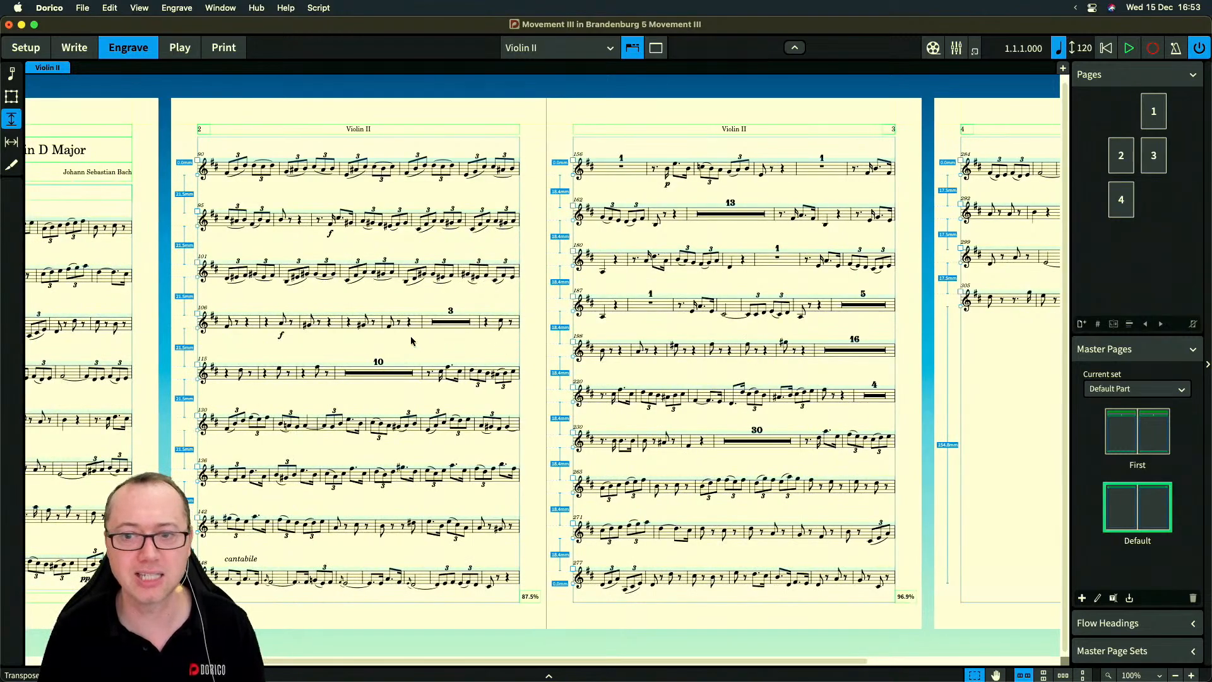
scroll(411, 336, "left", 3)
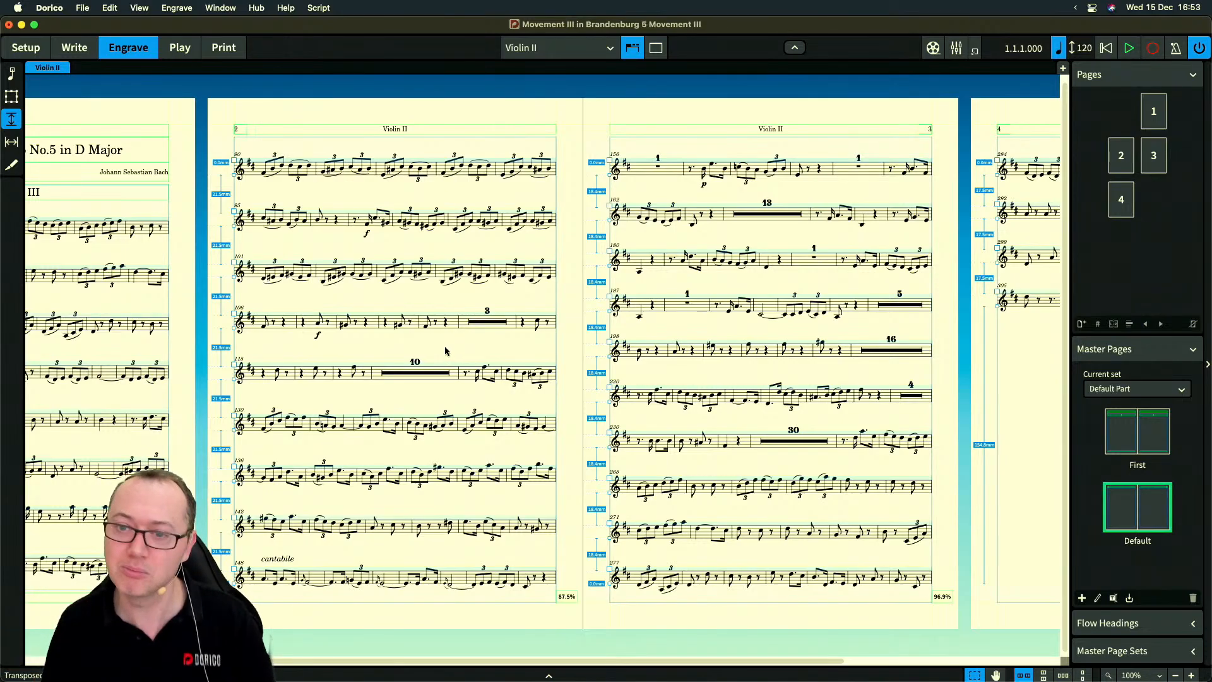
scroll(445, 352, "right", 3)
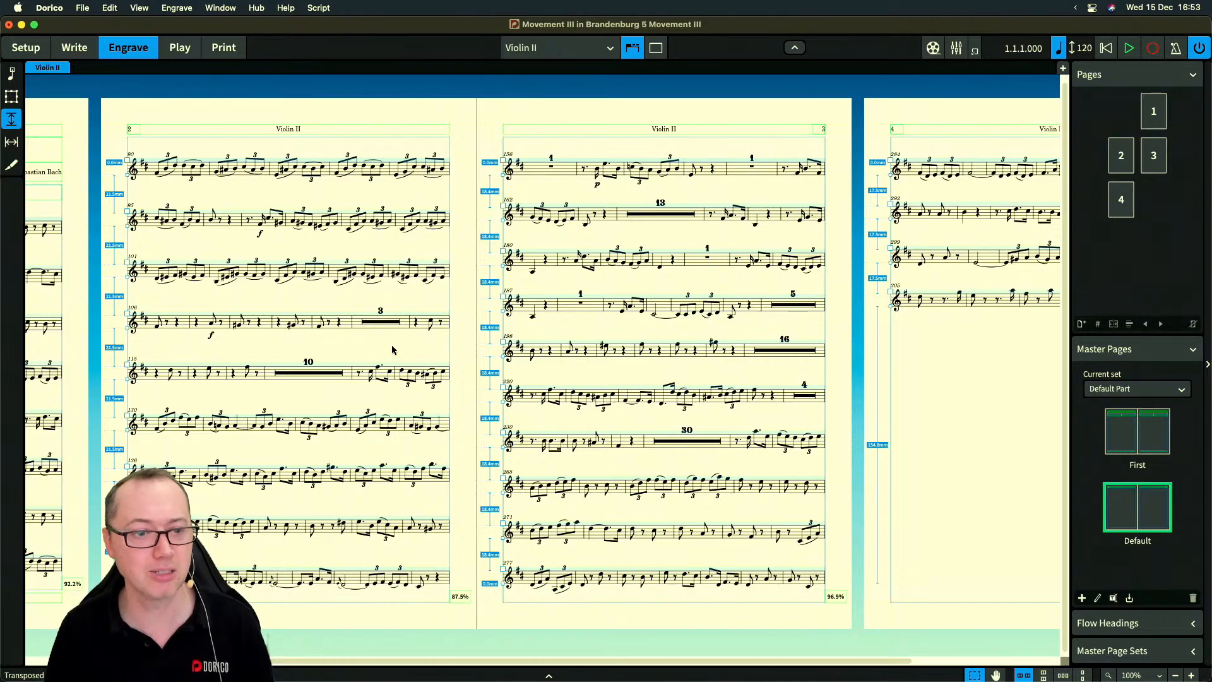
scroll(392, 350, "right", 6)
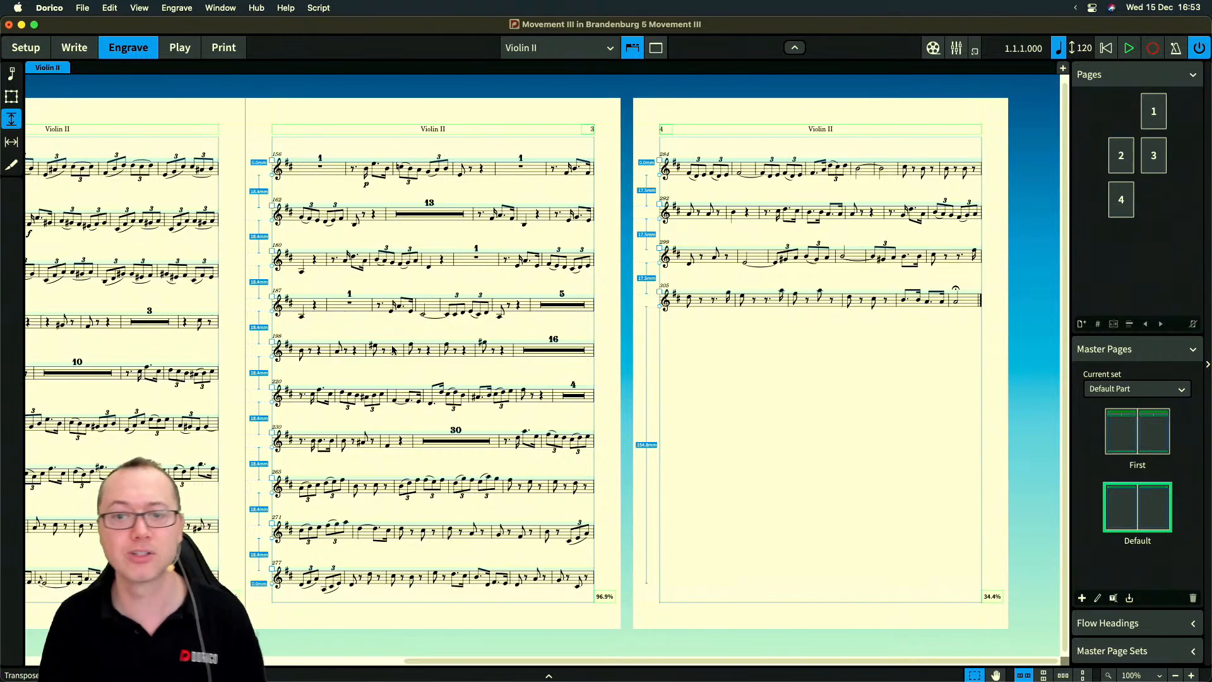
Inspect the gaps between systems on Violin II page 2 up close and compare them with the first and last pages
scroll(392, 349, "left", 15)
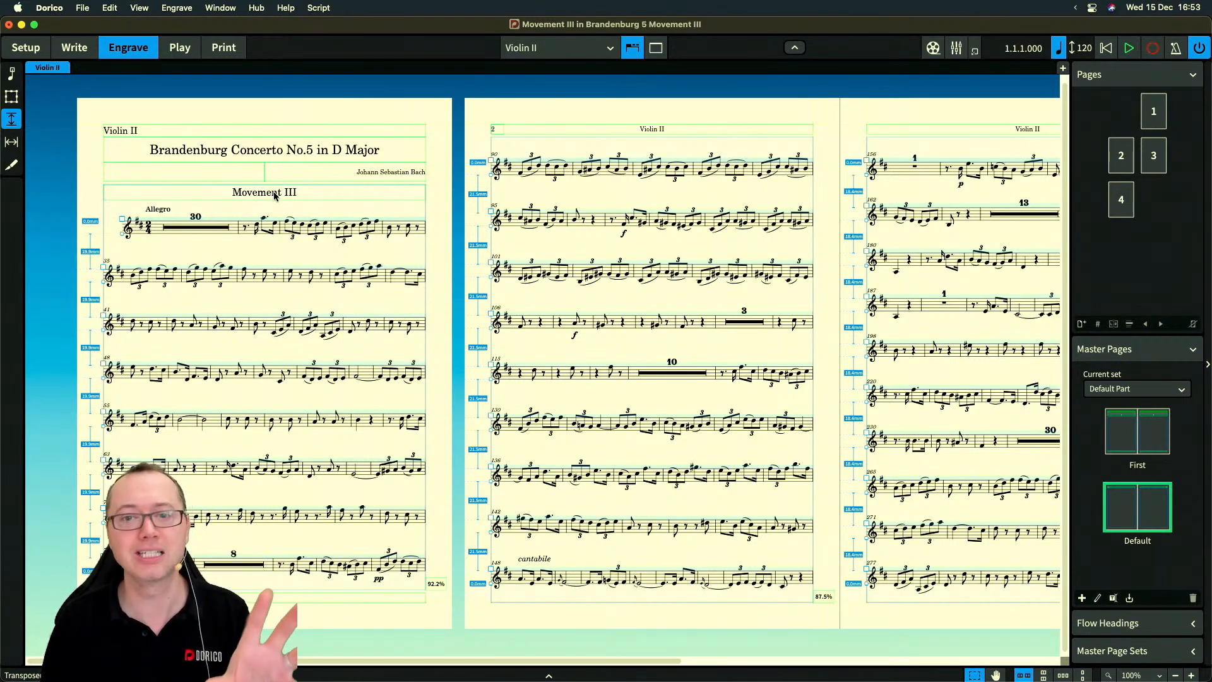
scroll(606, 150, "right", 5)
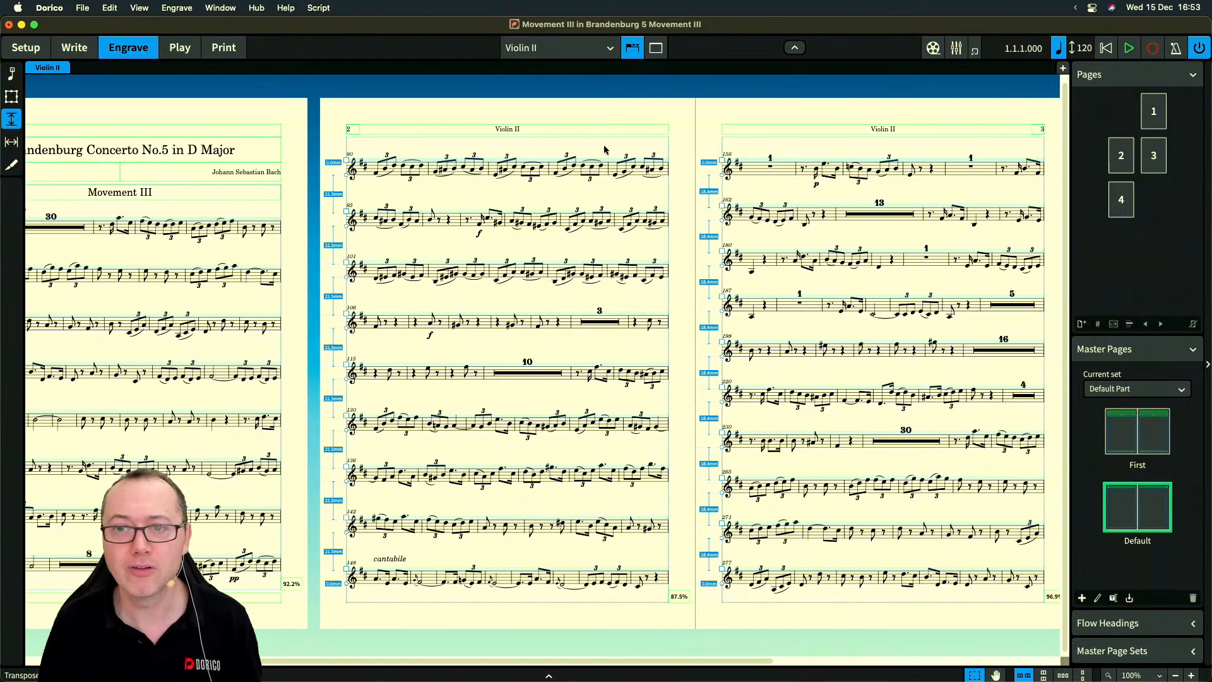
scroll(516, 149, "up", 5)
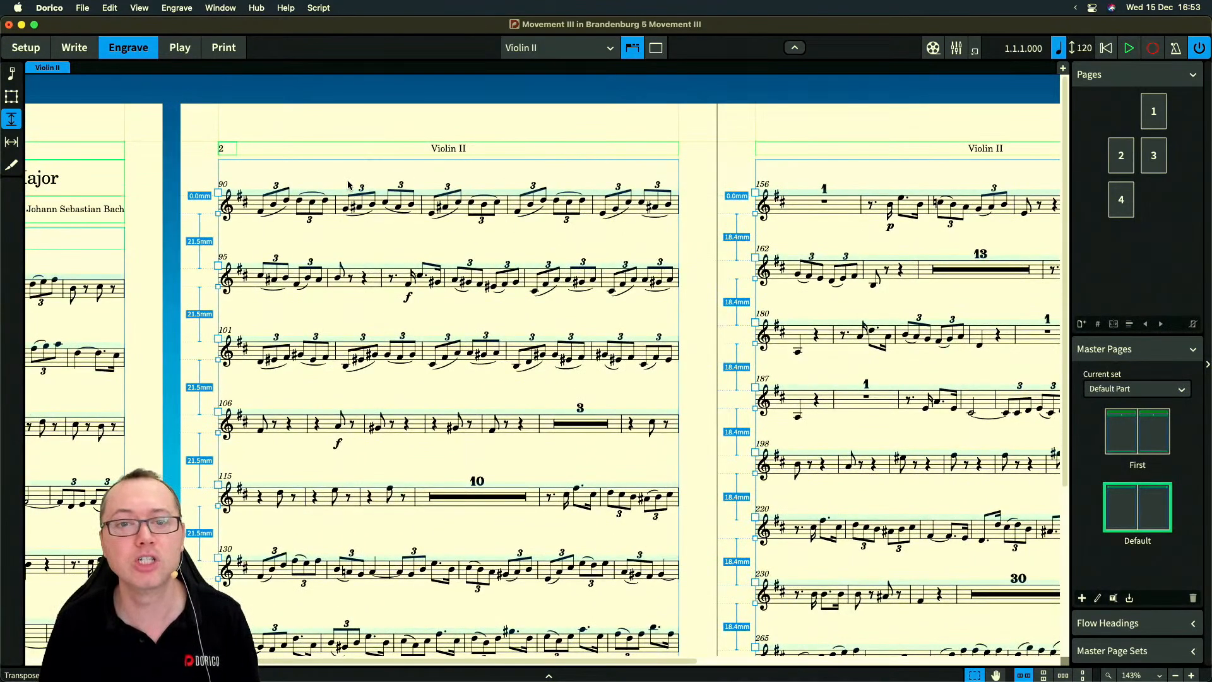
scroll(350, 189, "down", 3)
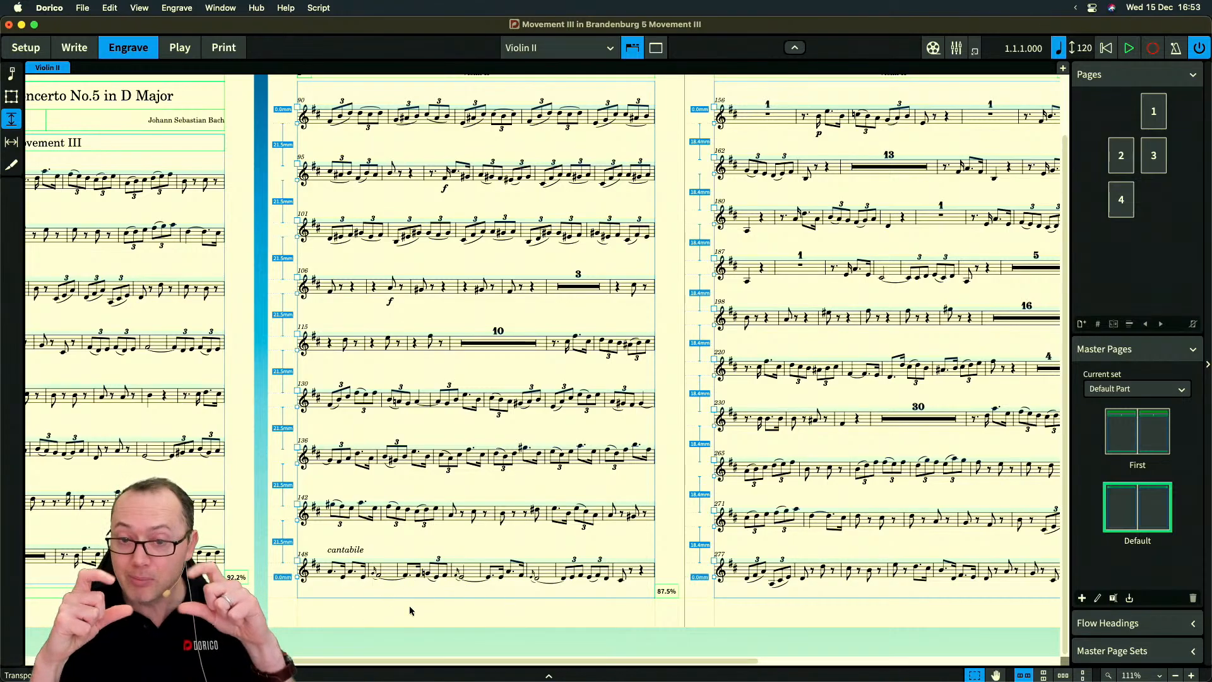
scroll(445, 525, "right", 10)
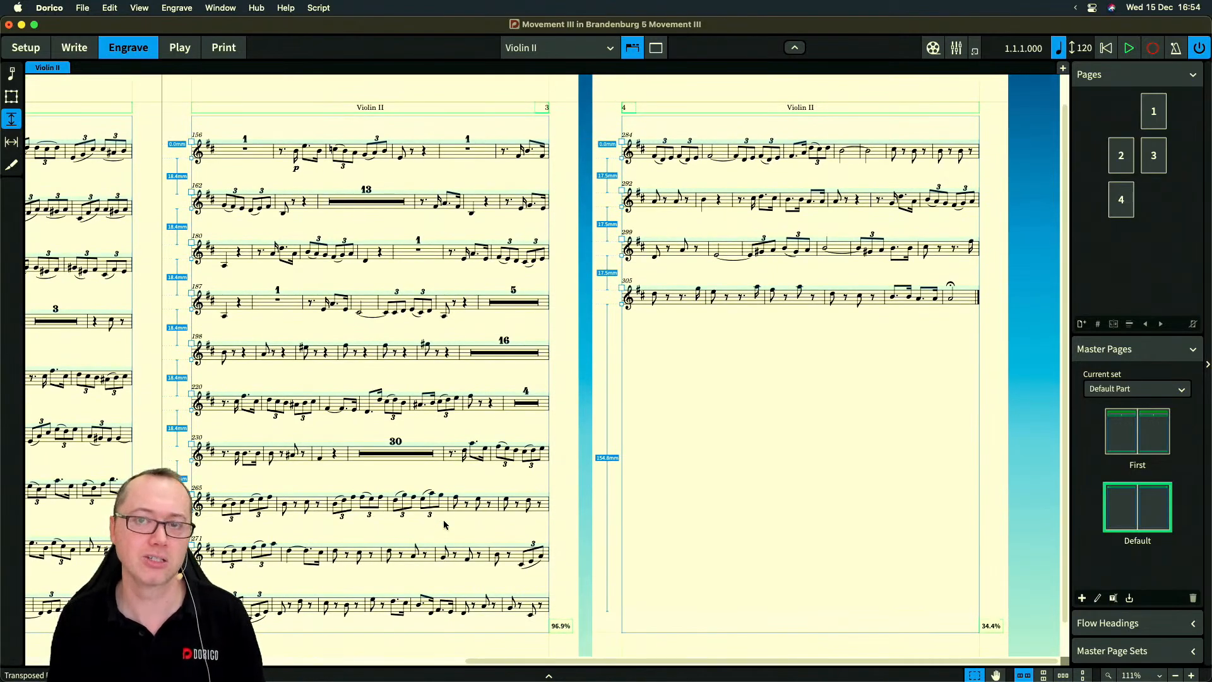
scroll(444, 525, "left", 15)
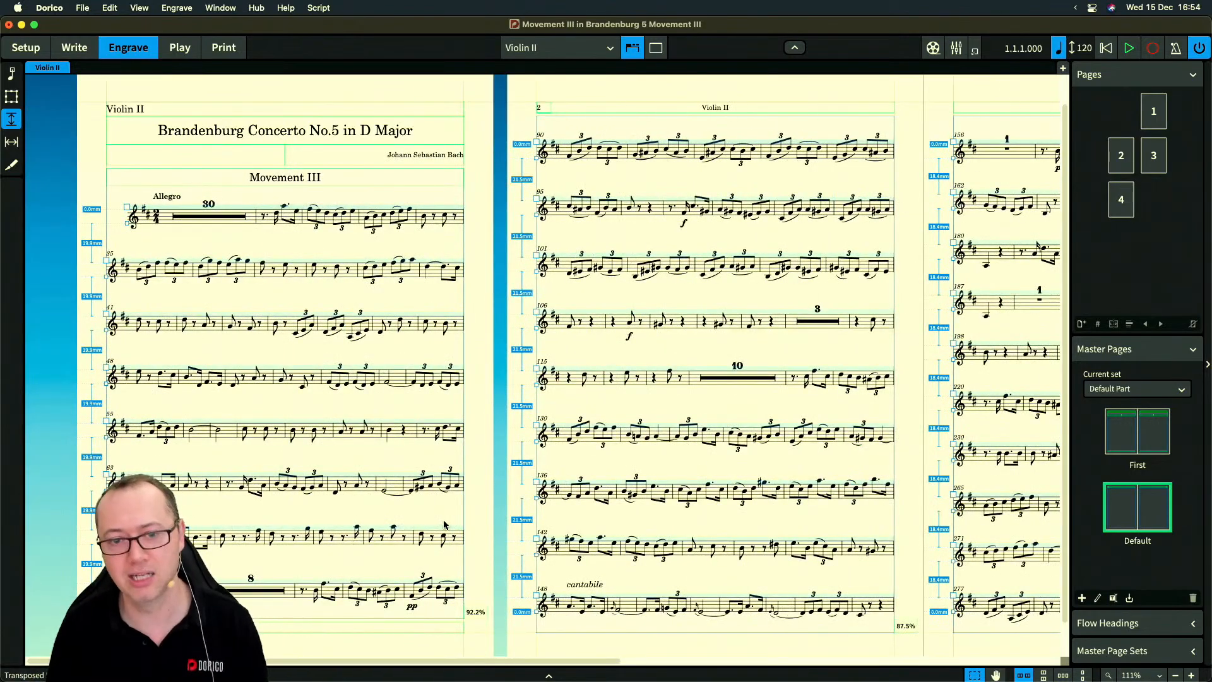
Switch to the Viola layout and examine the frame fullness and system spacing on all three pages
key("super+alt+bracketright")
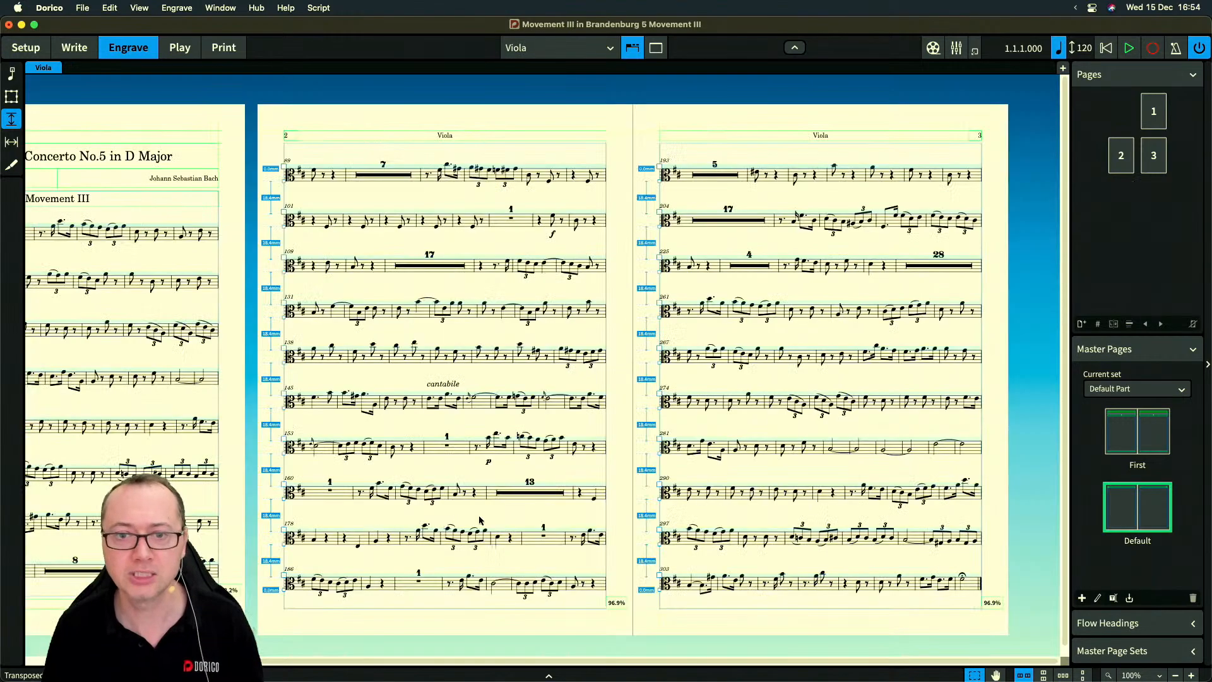
scroll(349, 540, "left", 2)
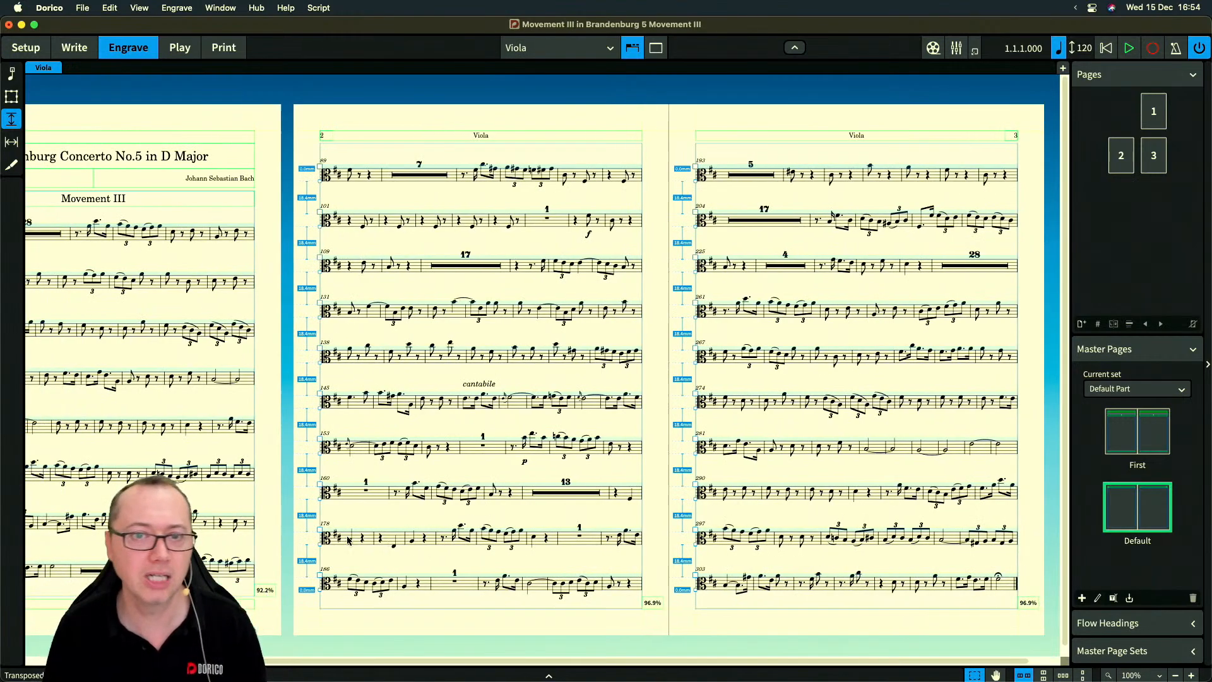
scroll(349, 541, "left", 8)
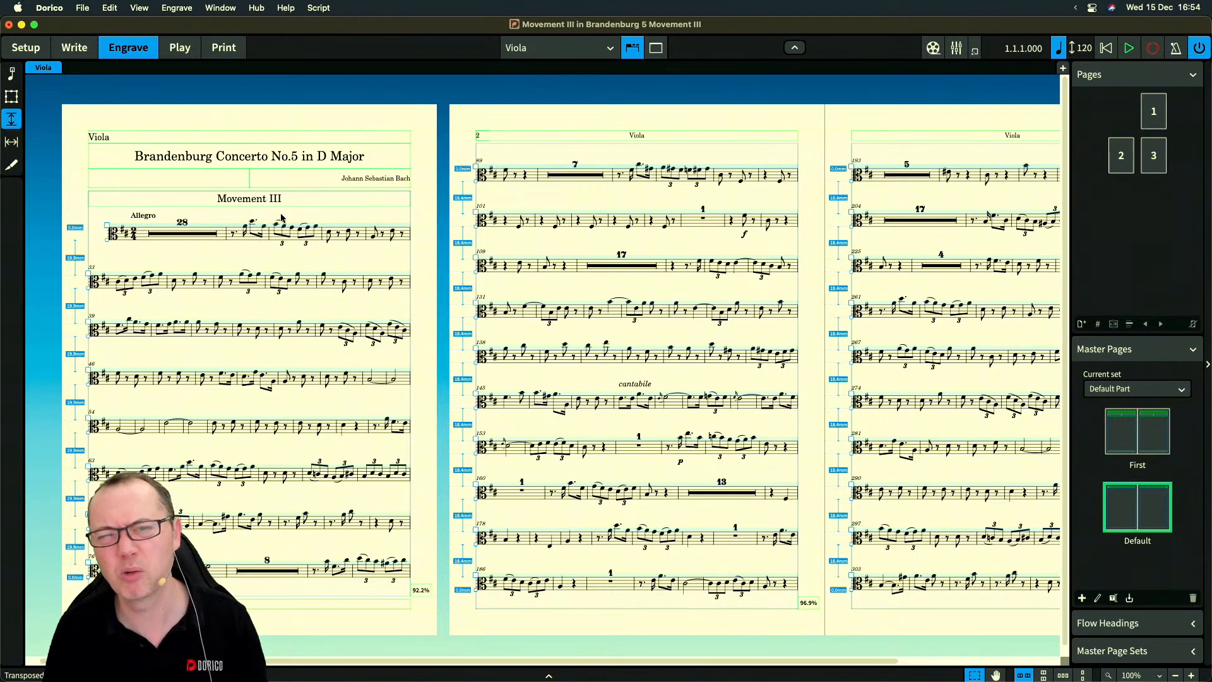
scroll(352, 497, "right", 10)
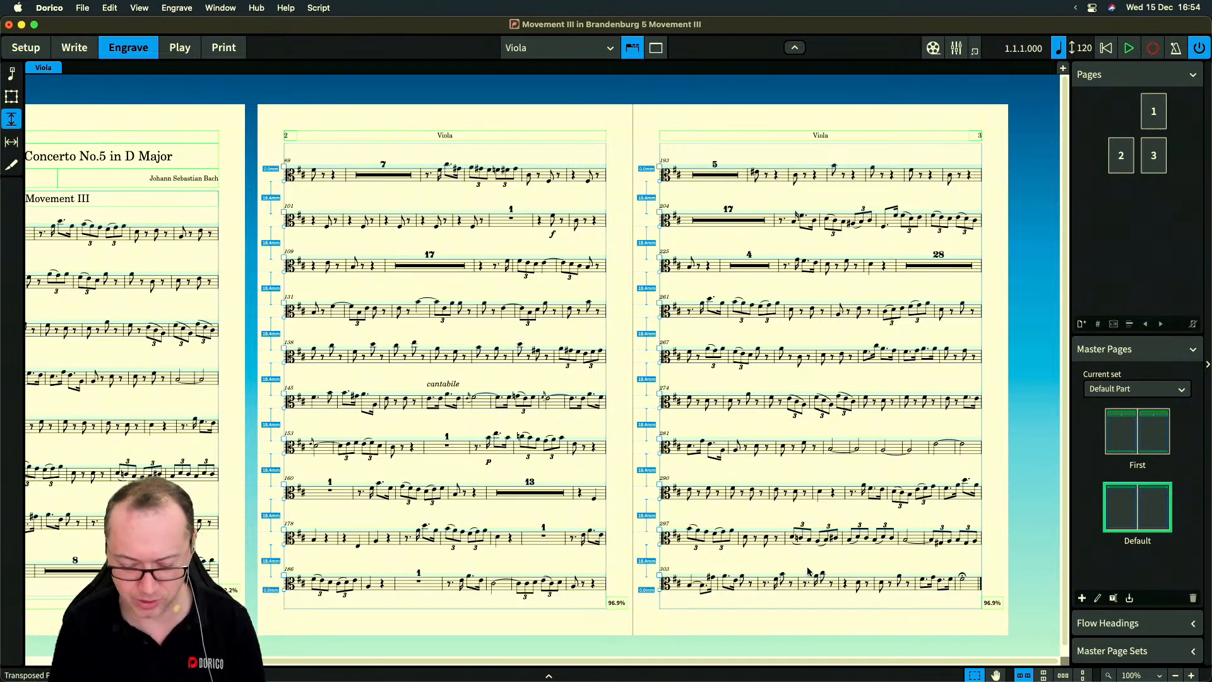
Switch to the Cello layout and compare the system spacing of its full pages with that of its last page
key("super+alt+bracketright")
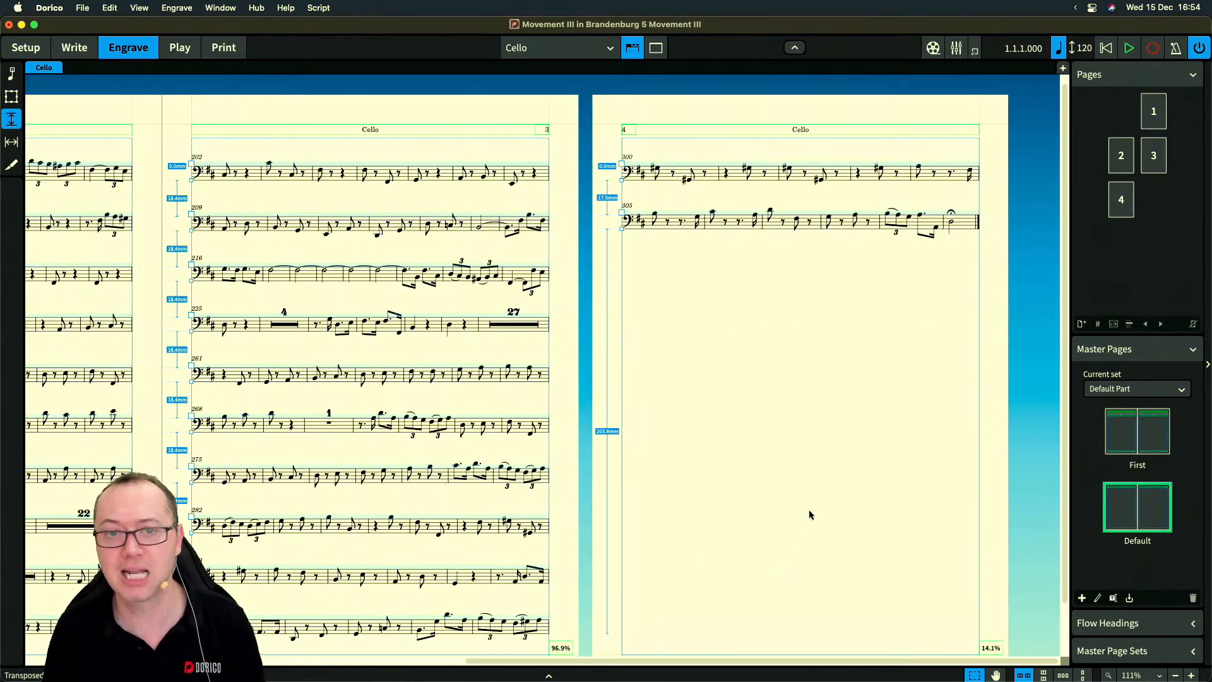
key("x")
key("x")
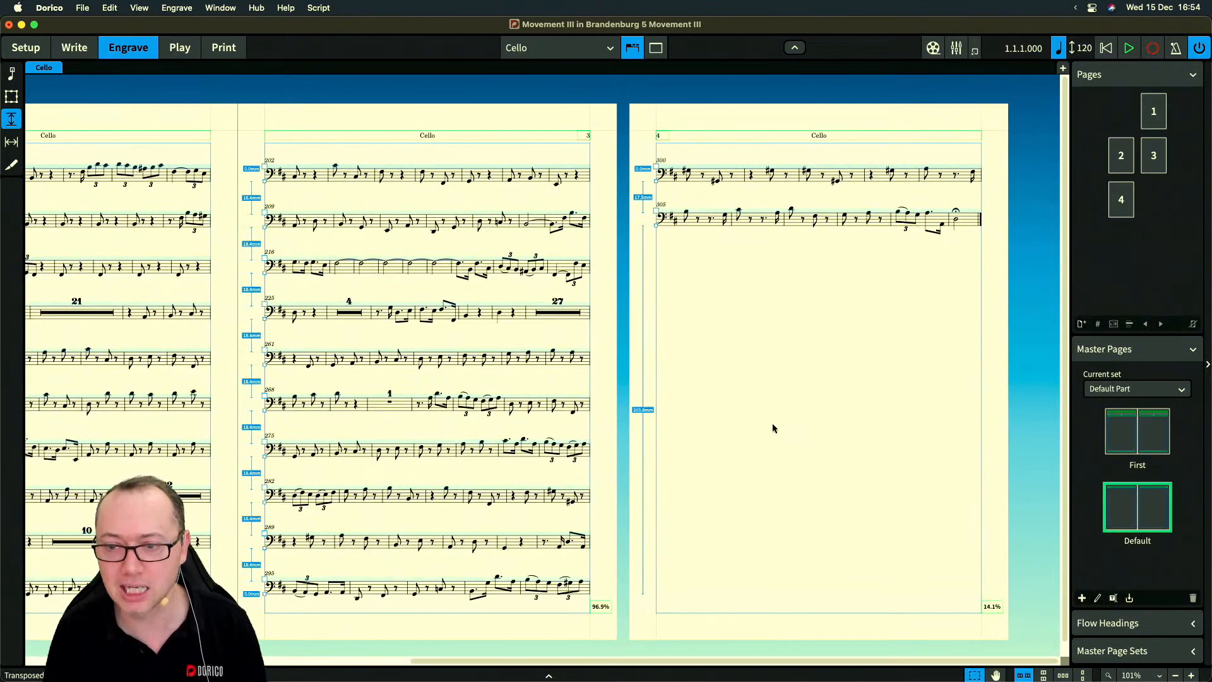
scroll(784, 240, "left", 10)
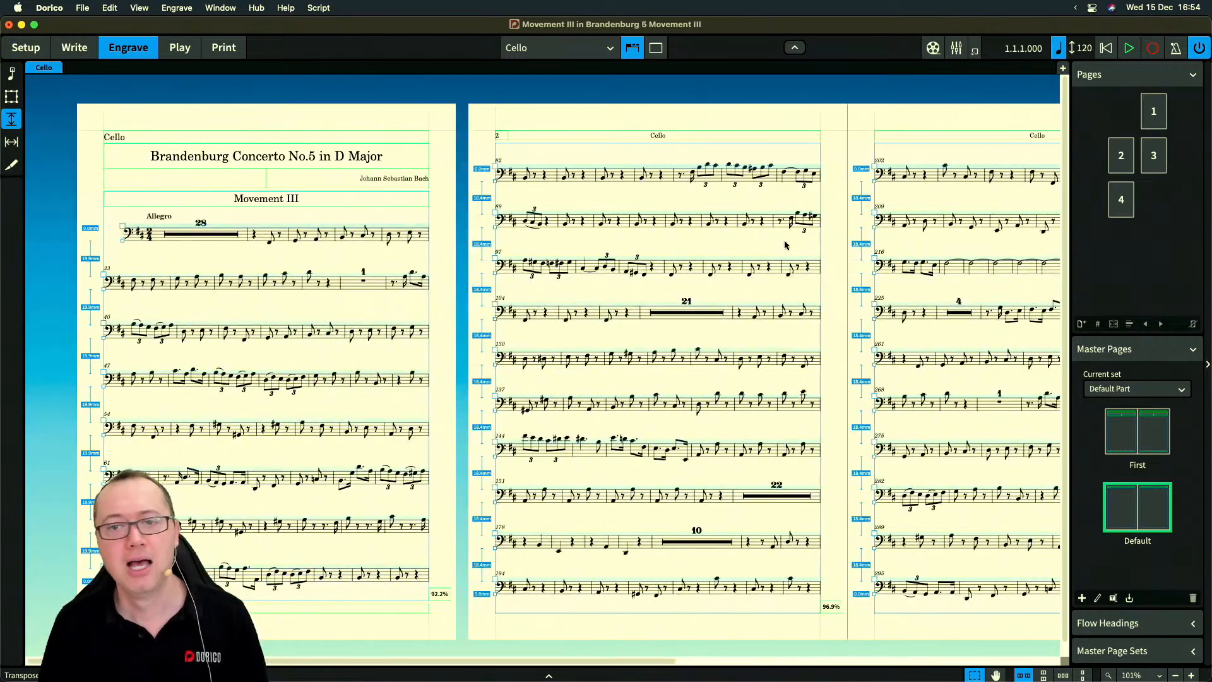
scroll(784, 240, "right", 8)
scroll(785, 245, "right", 2)
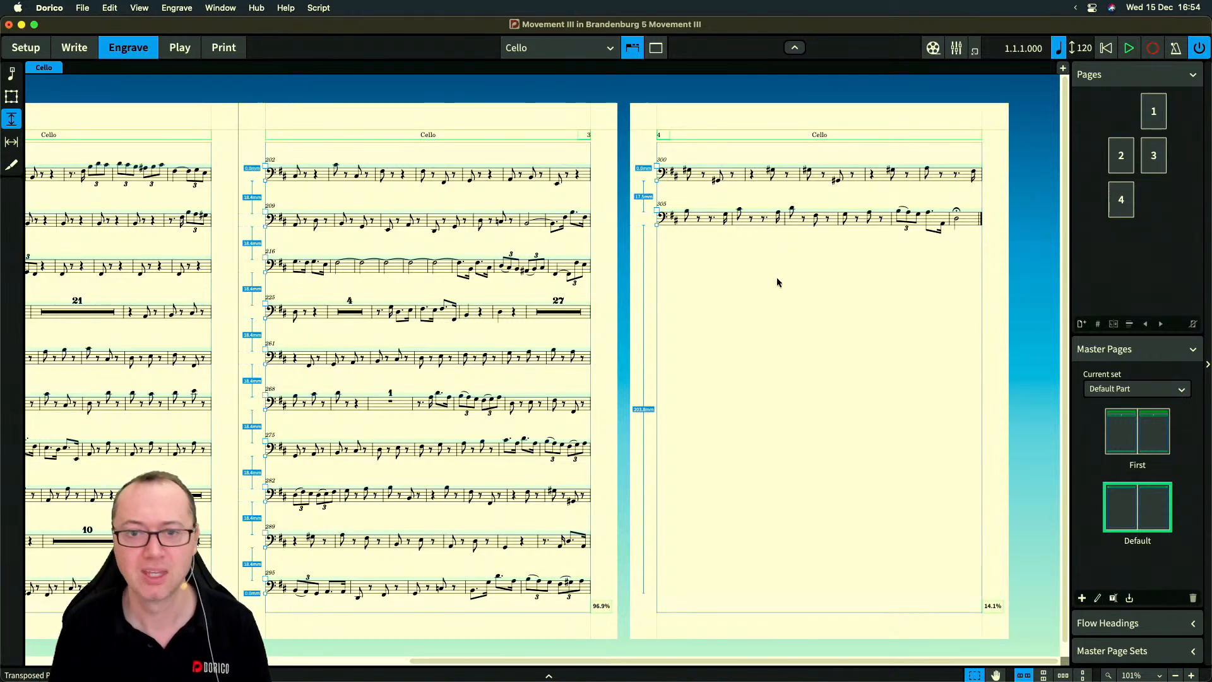
Switch to the Contrabass layout, compare the system spacing on pages 2 and 3, and inspect the lower part of page 2 up close
key("super+alt+]")
scroll(705, 293, "right", 2)
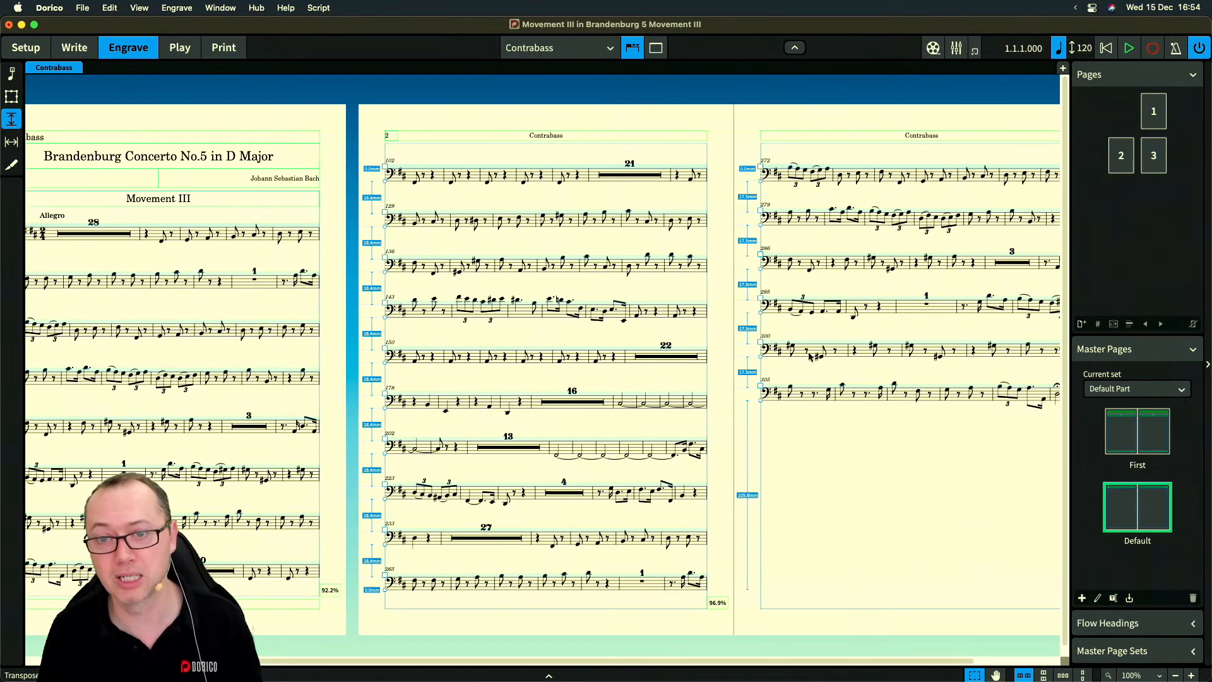
scroll(809, 355, "right", 3)
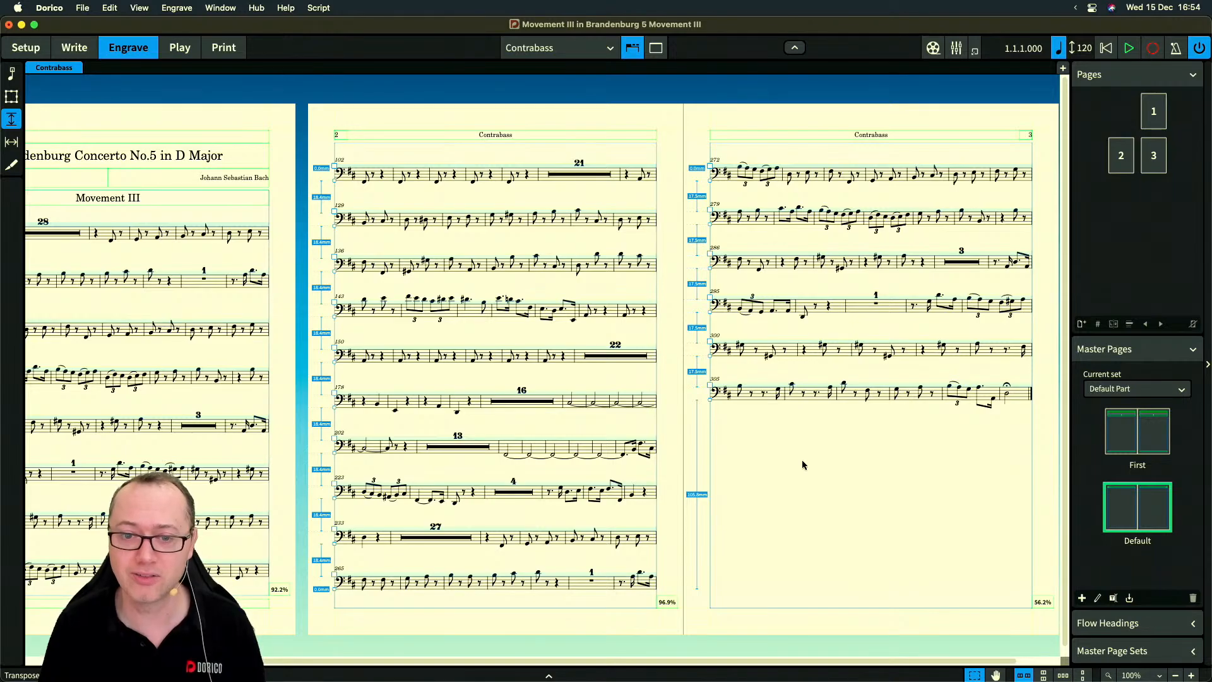
scroll(812, 458, "left", 1)
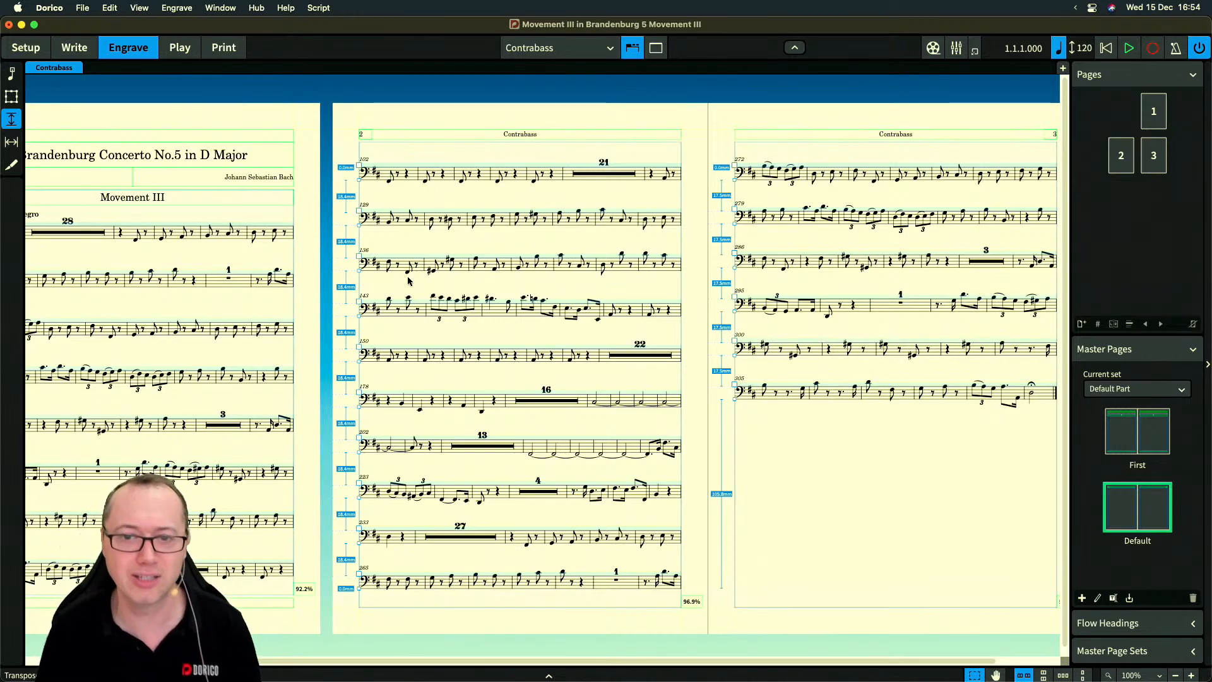
scroll(406, 276, "up", 5)
scroll(233, 316, "down", 3)
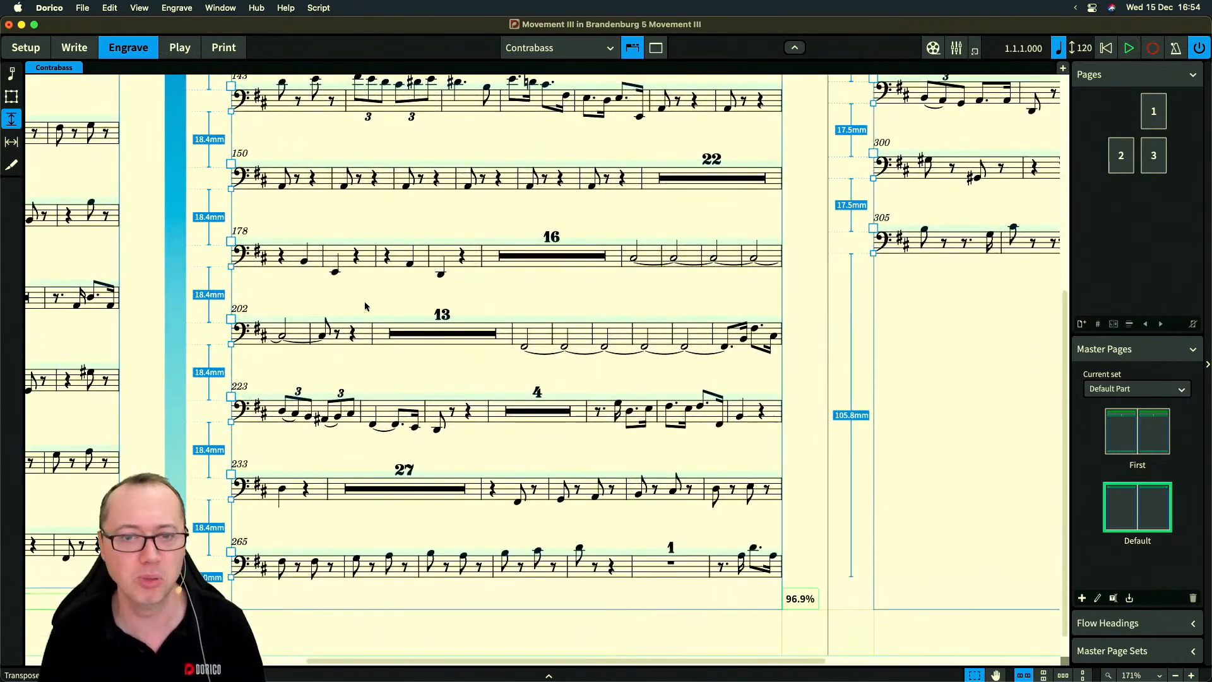
Try nudging the page 2 system at bar 202 down and up, then reset its staff spacing
left_click(231, 318)
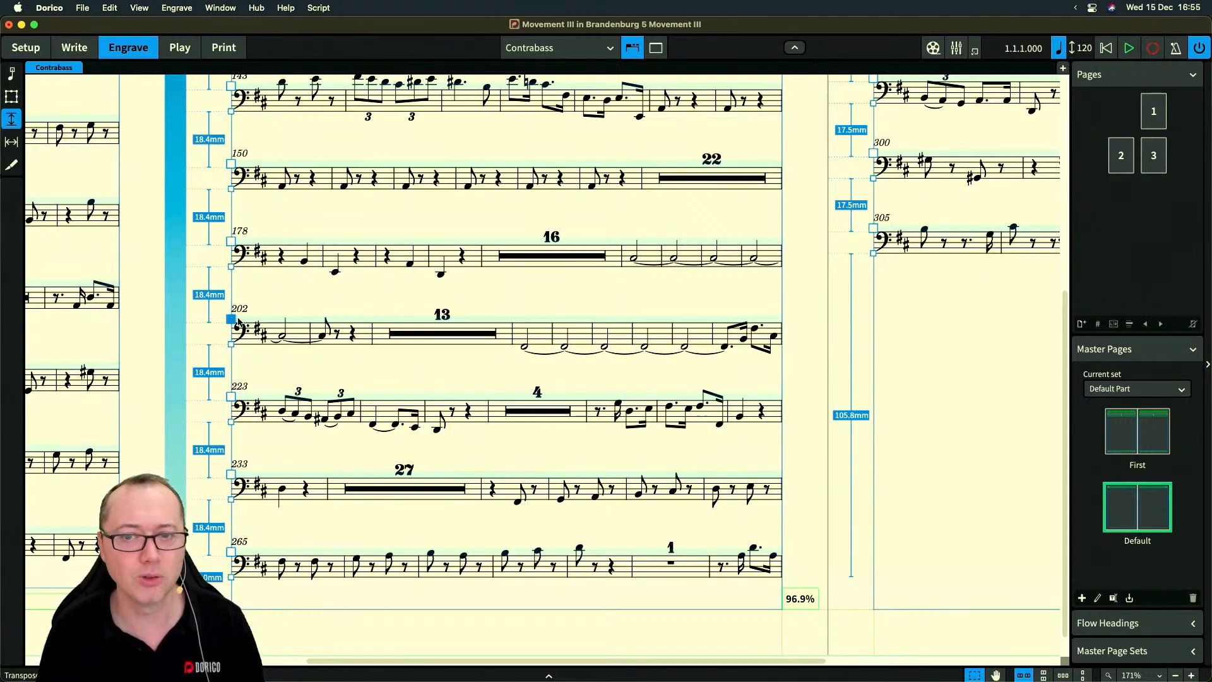
scroll(465, 294, "up", 5)
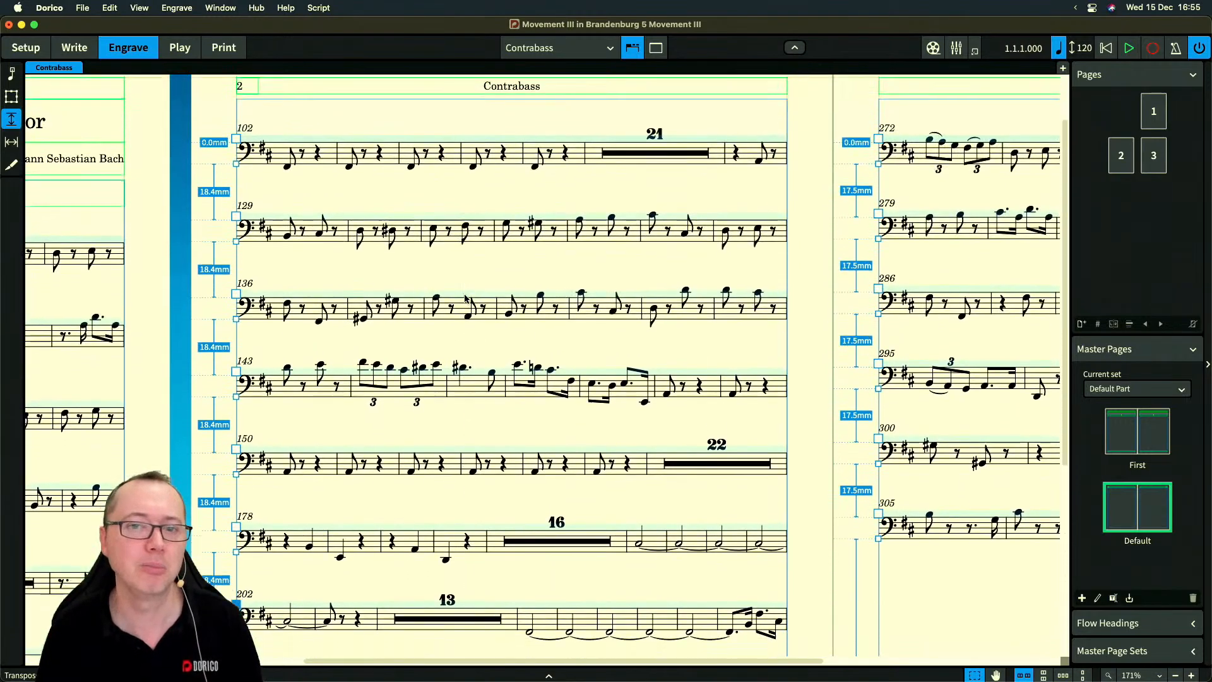
scroll(464, 294, "down", 3)
scroll(465, 299, "down", 2)
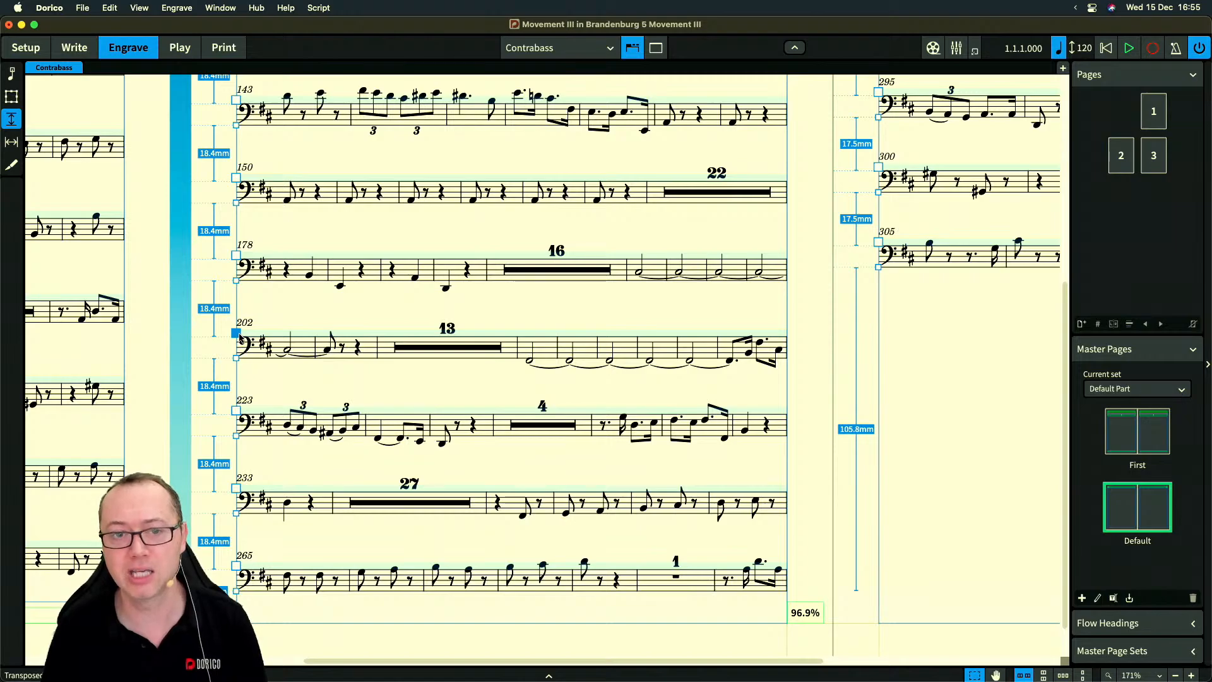
key("alt+Up")
key("alt+Up")
key("alt+Up")
key("alt+Up")
key("alt+Up")
key("alt+Up")
key("alt+Up")
key("alt+Up")
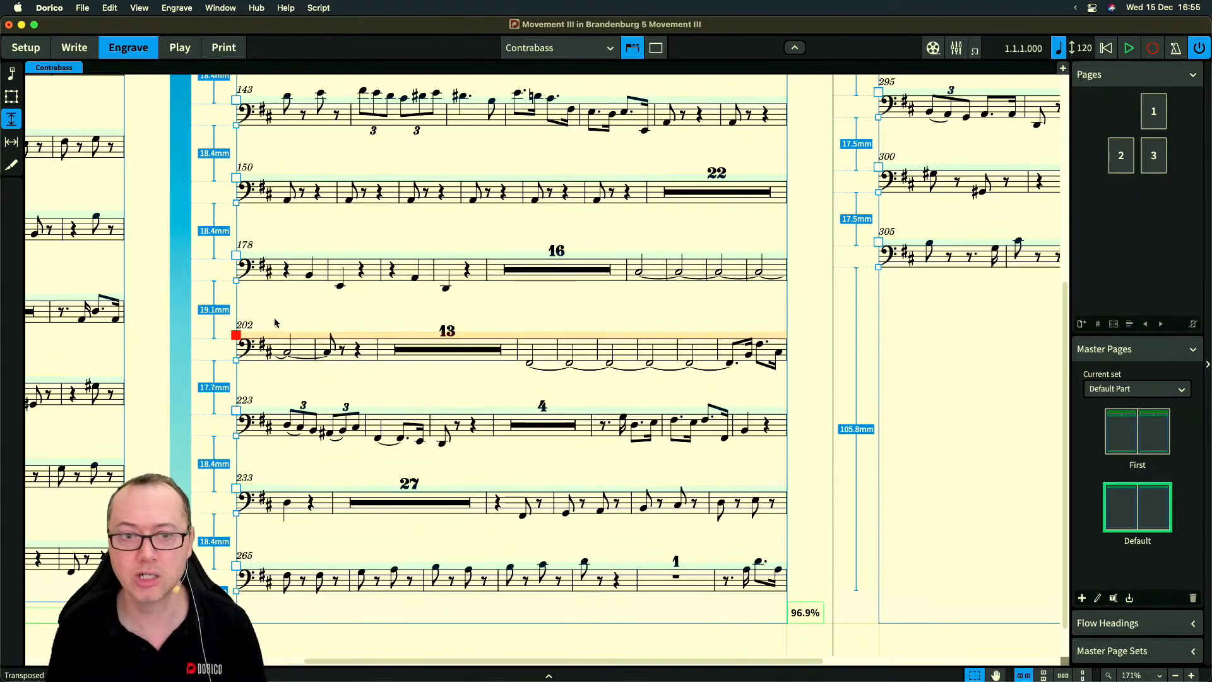
key("alt+Down")
key("alt+Down")
key("alt+Down")
key("alt+Down")
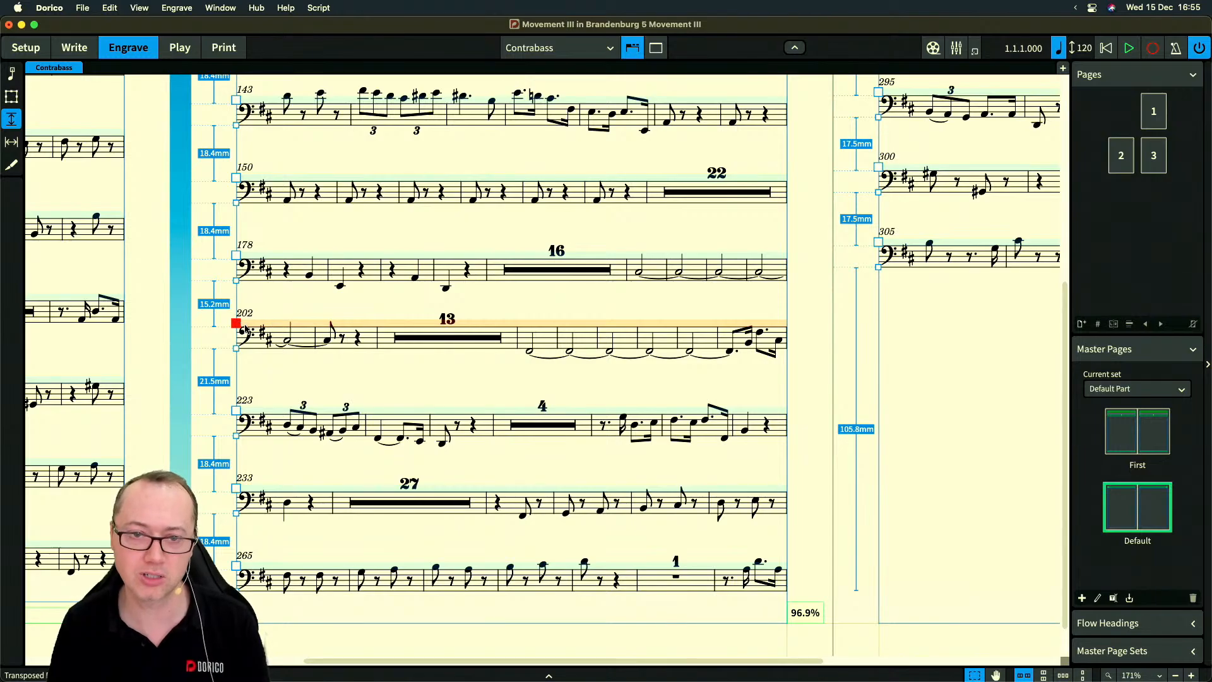
key("Delete")
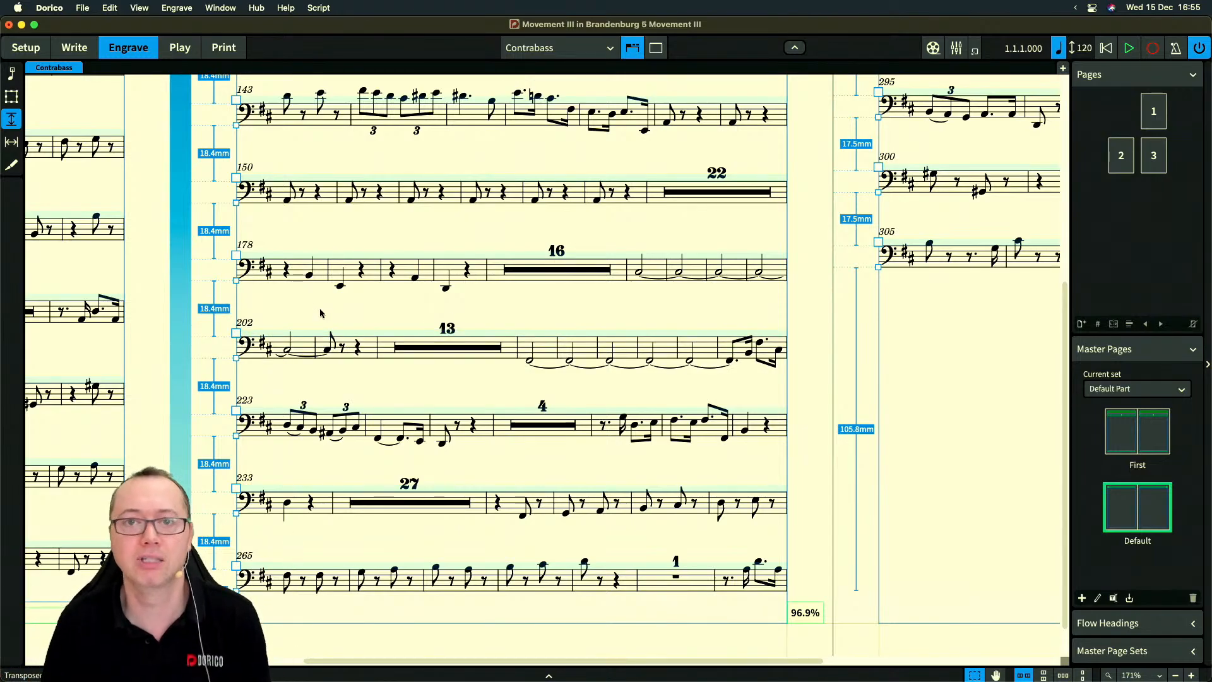
Examine the system spacing on Contrabass page 2 around bar 178 and compare it with page 3
scroll(334, 314, "down", 3)
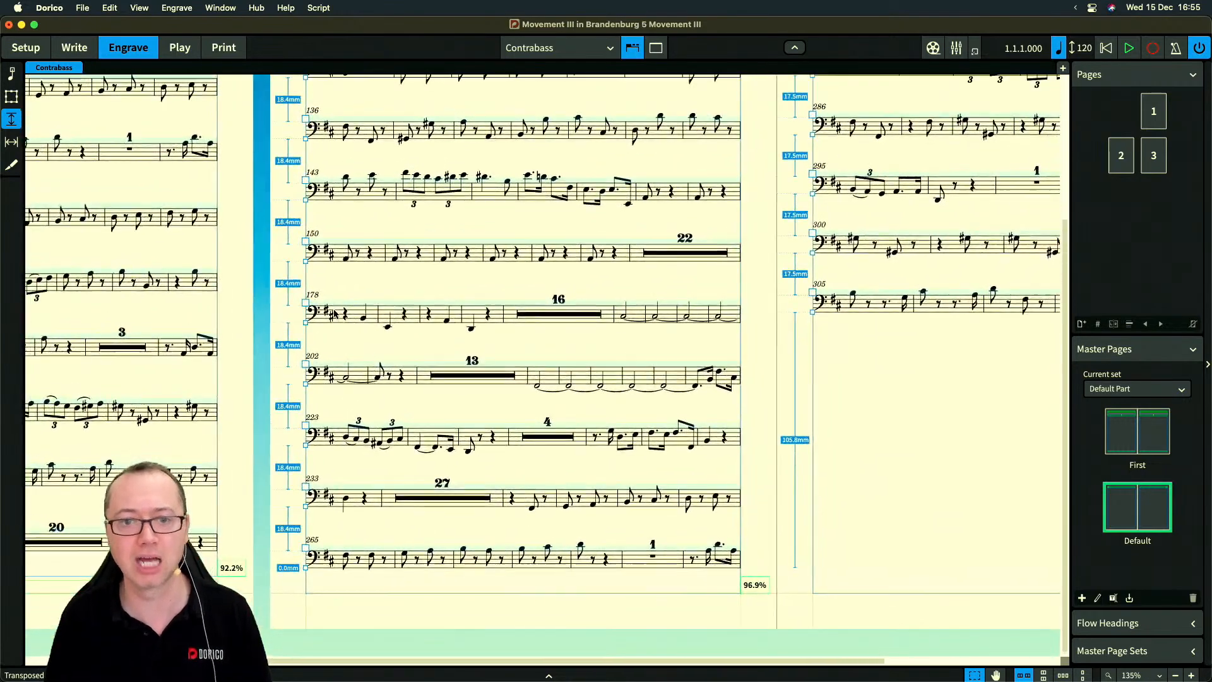
scroll(335, 314, "up", 2)
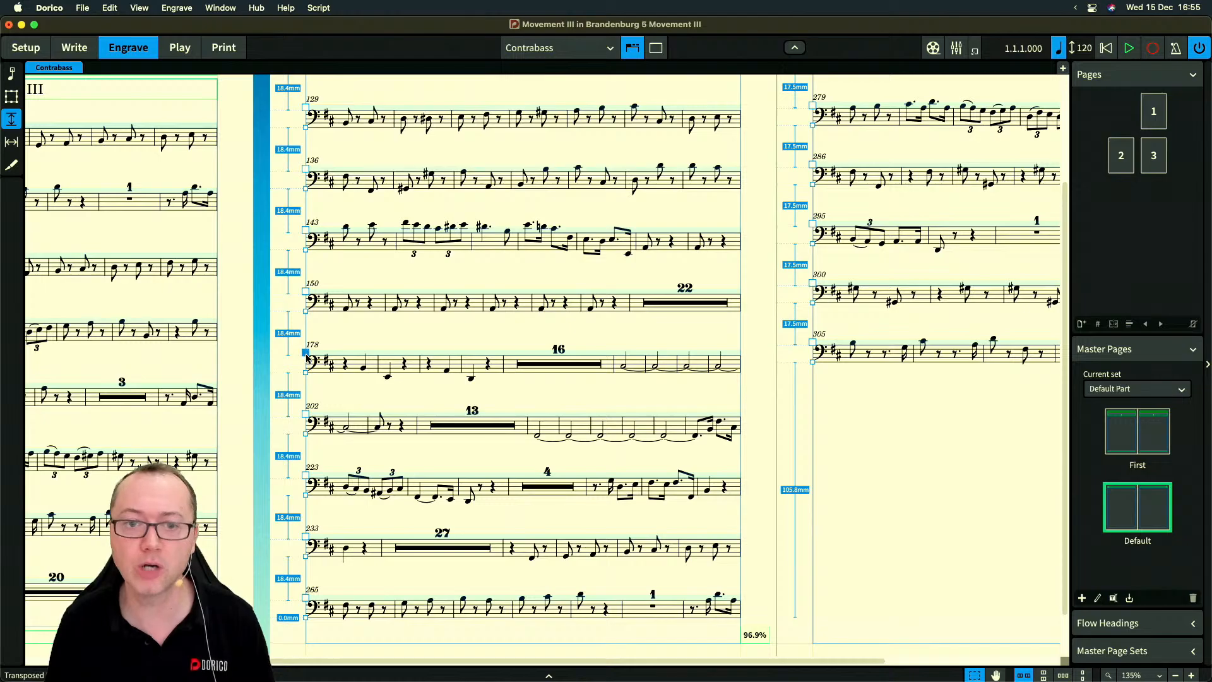
scroll(308, 358, "up", 3)
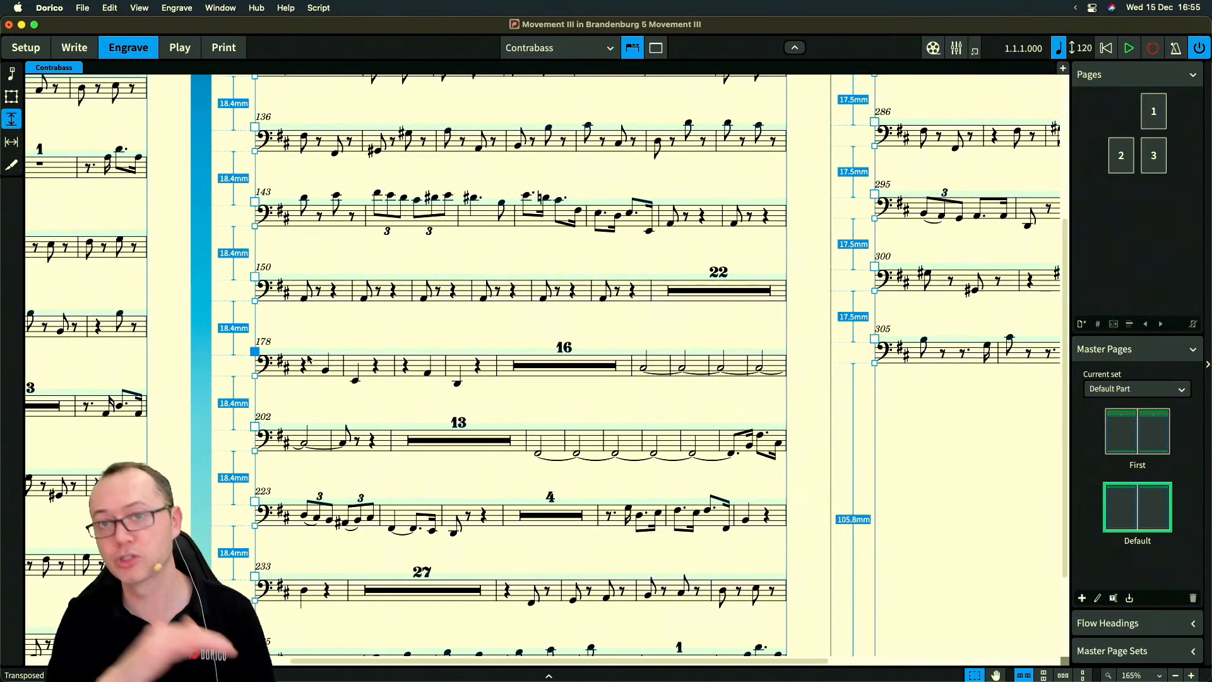
scroll(309, 358, "down", 2)
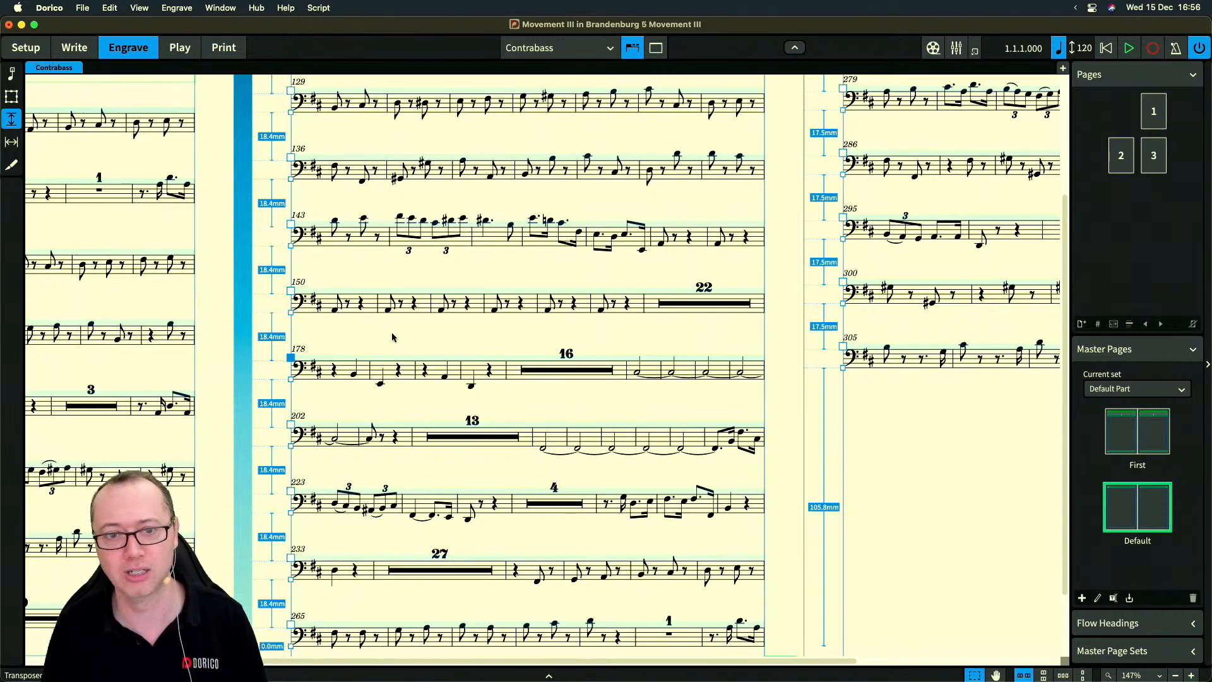
scroll(392, 337, "up", 3)
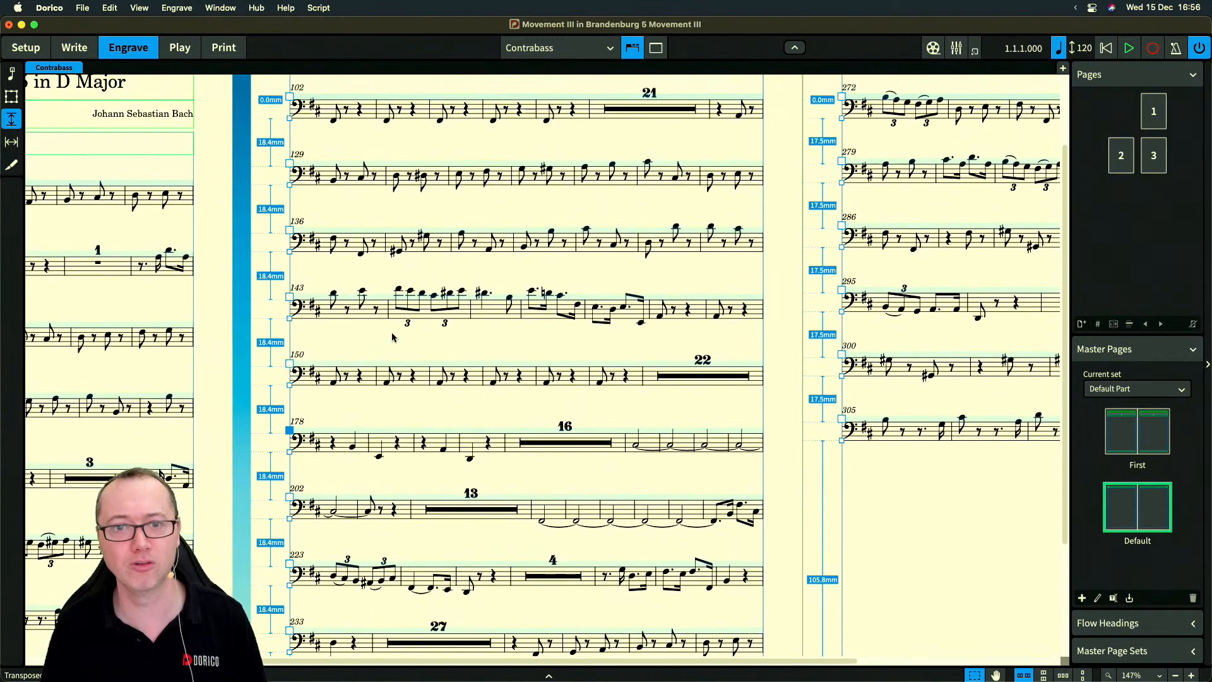
scroll(392, 337, "right", 2)
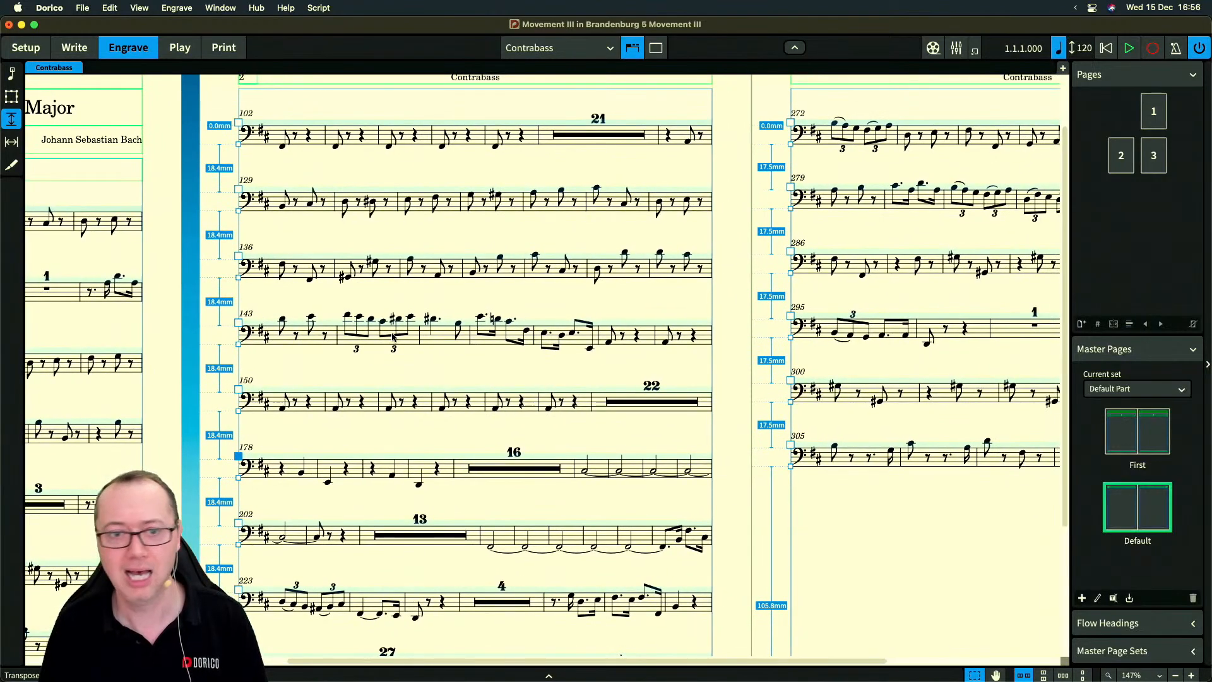
scroll(492, 411, "down", 2)
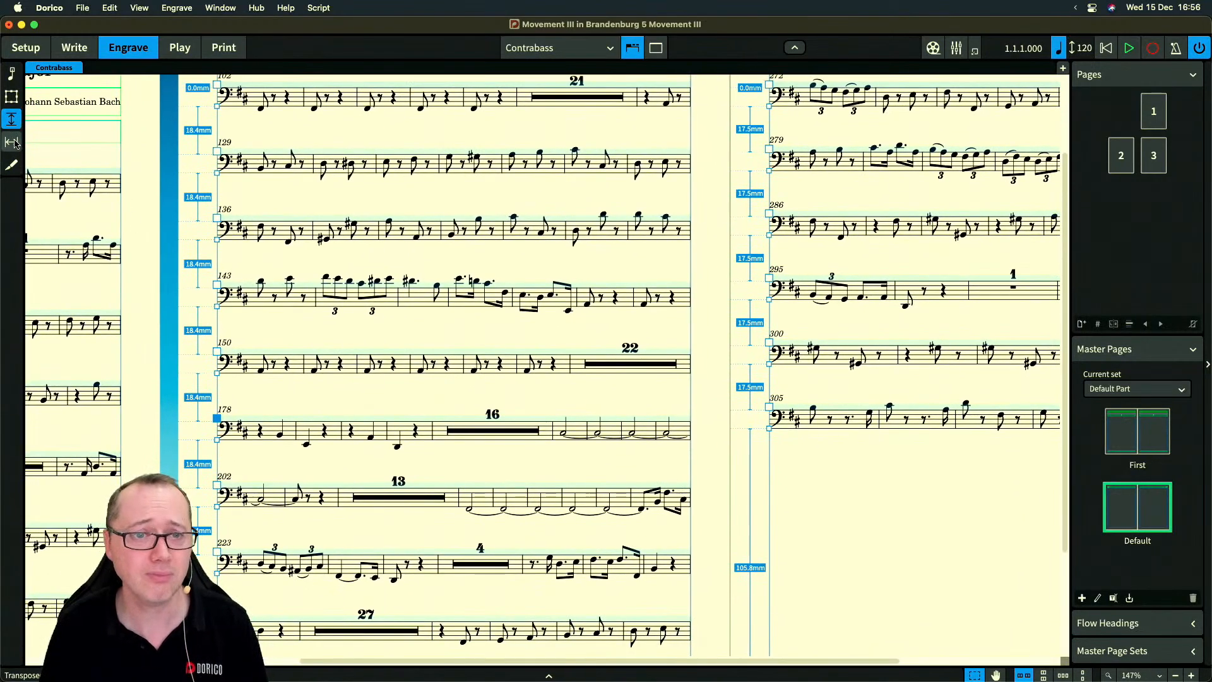
Switch to note spacing and lock the system at bar 178 with system breaks at bars 178 and 202
left_click(11, 141)
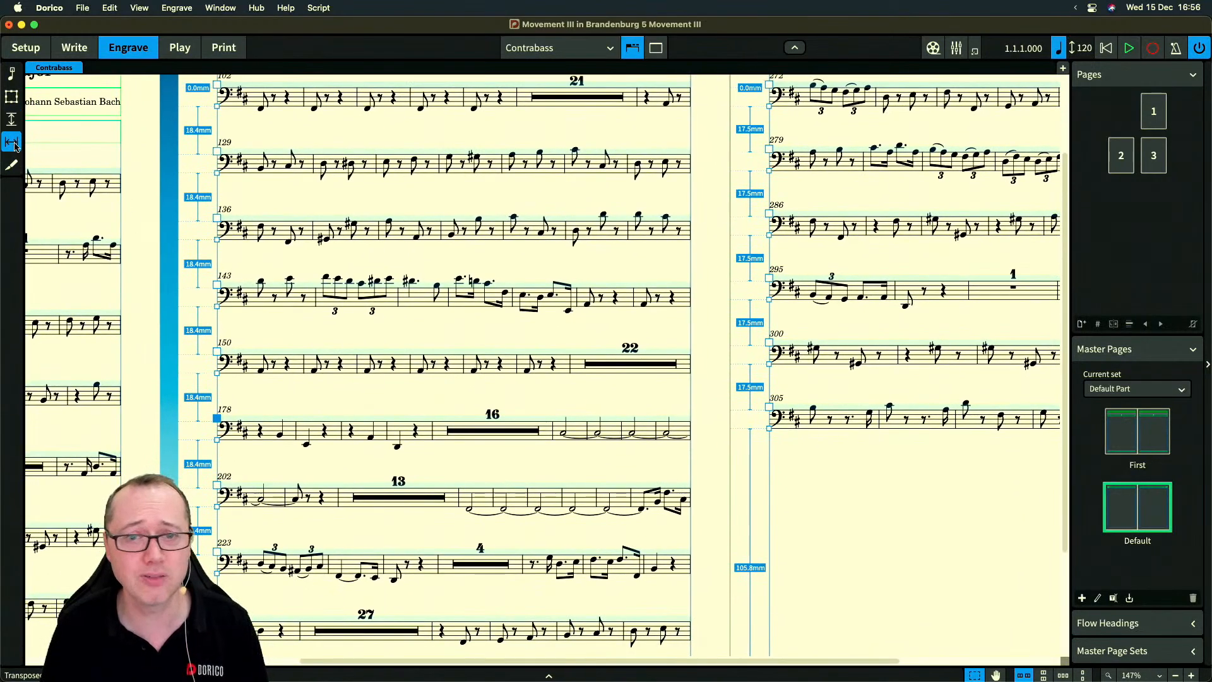
left_click(552, 408)
key("z")
key("z")
key("z")
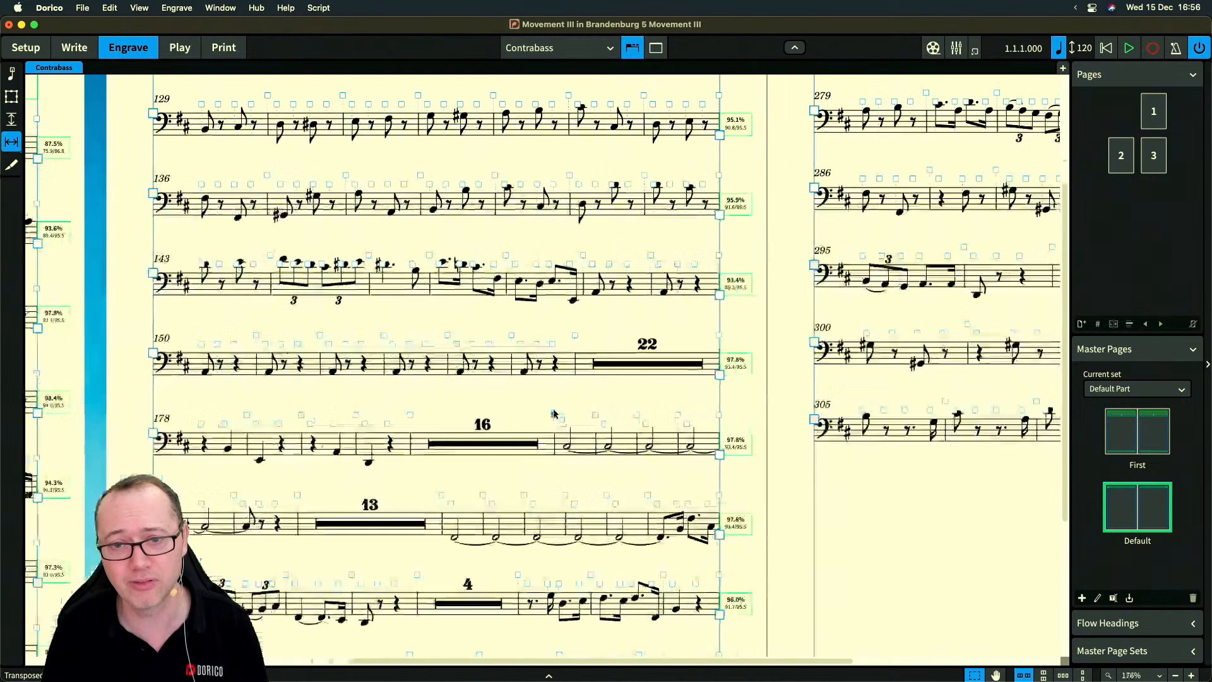
key("s")
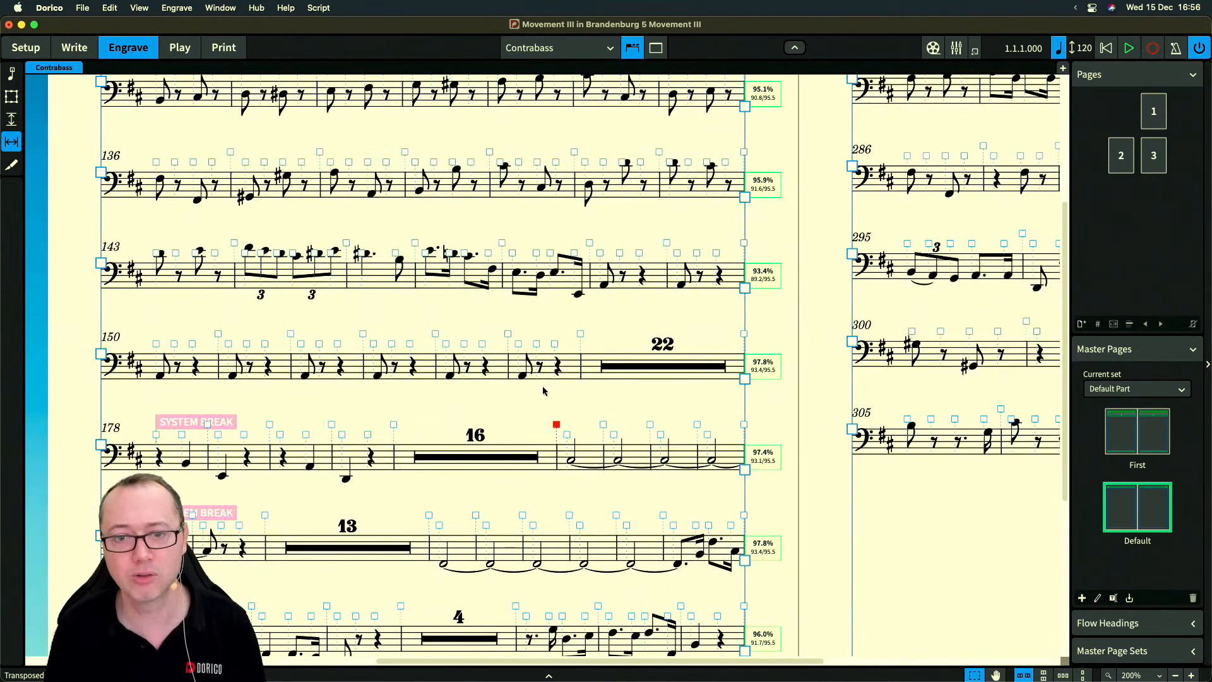
Try narrowing the 16-bar rest by shifting the barline after it leftwards, then reset the note spacing
key("alt+Left")
key("alt+Left")
key("alt+Left")
key("alt+Left")
key("alt+Left")
key("alt+Left")
key("alt+Left")
key("alt+Left")
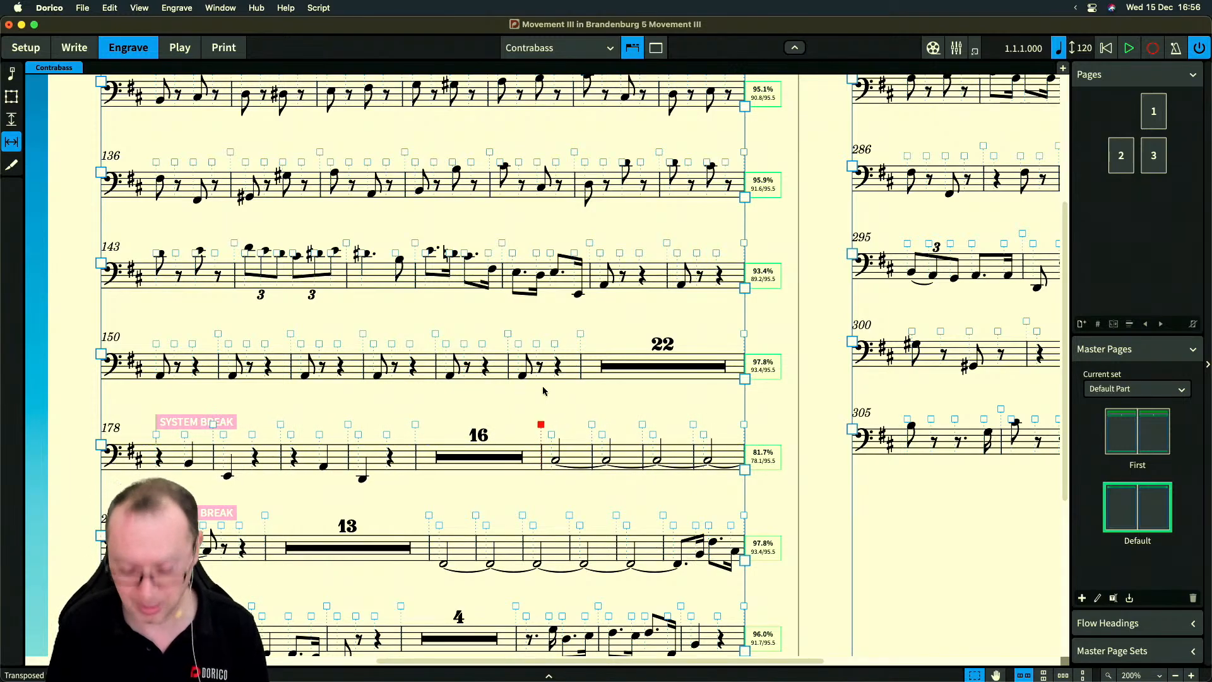
key("alt+Left")
key("alt+Left")
key("alt+Left")
key("alt+Left")
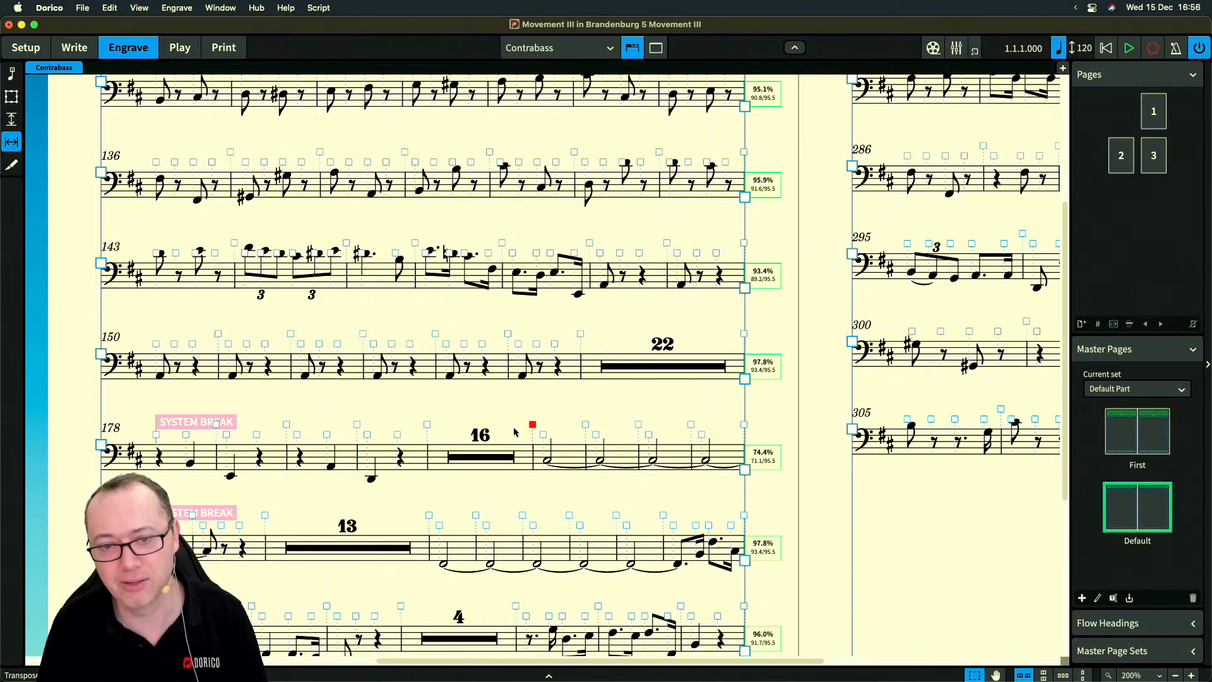
scroll(518, 433, "up", 3)
scroll(514, 432, "left", 3)
scroll(505, 433, "down", 3)
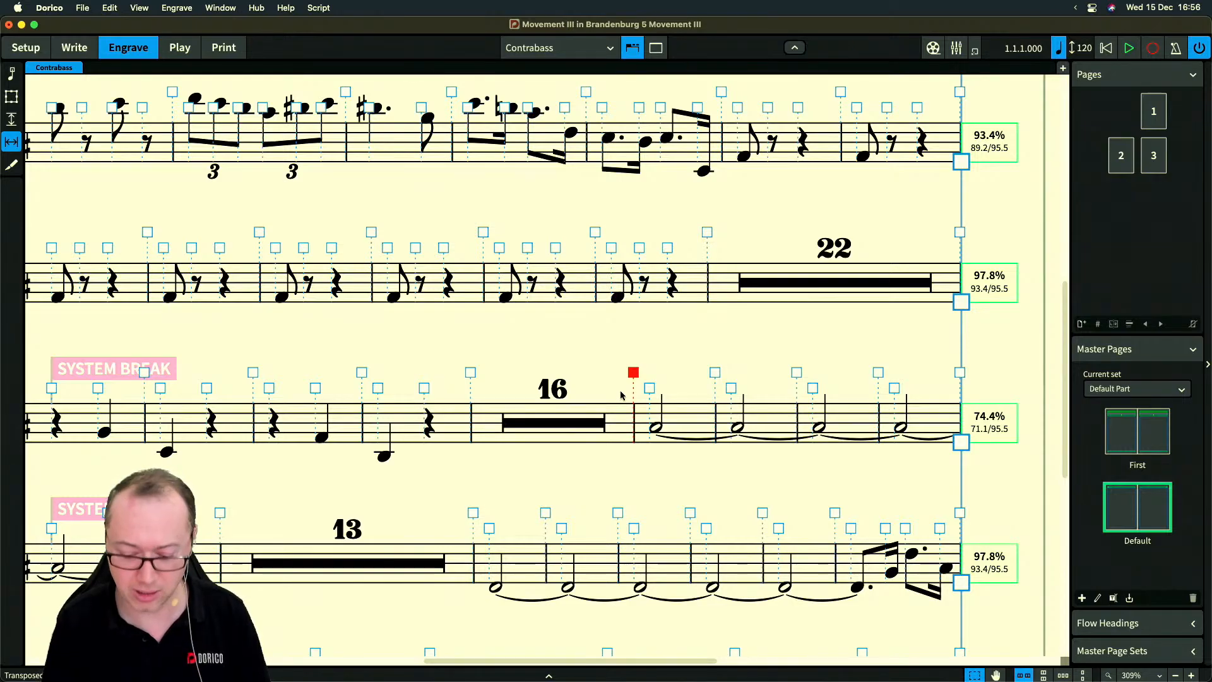
key("BackSpace")
Review the horizontal spacing and overall layout of the Contrabass systems across pages 1 to 3
scroll(612, 335, "down", 5)
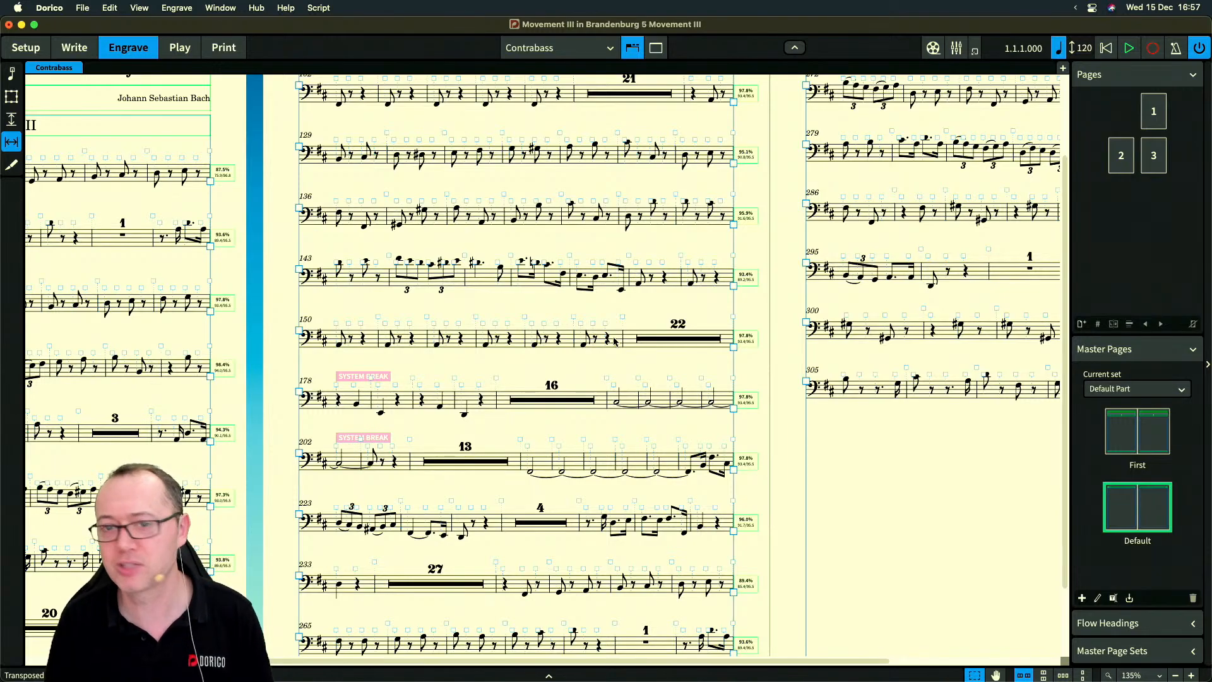
scroll(826, 452, "right", 3)
scroll(825, 453, "up", 1)
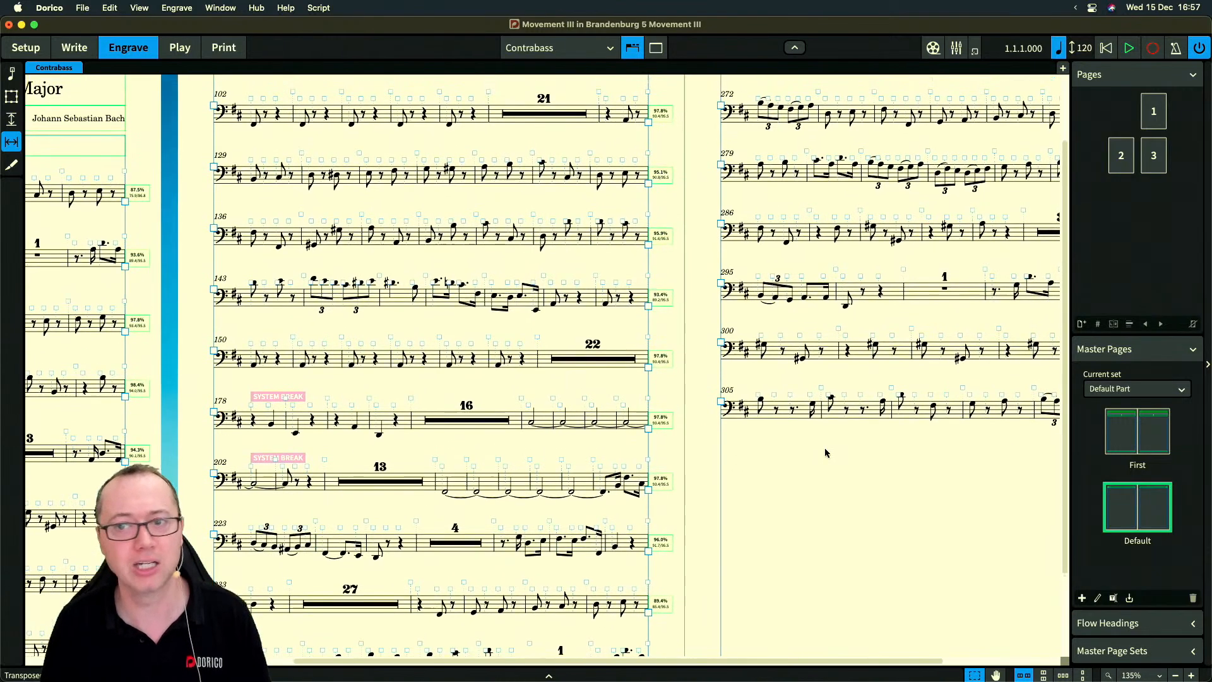
scroll(826, 453, "up", 1)
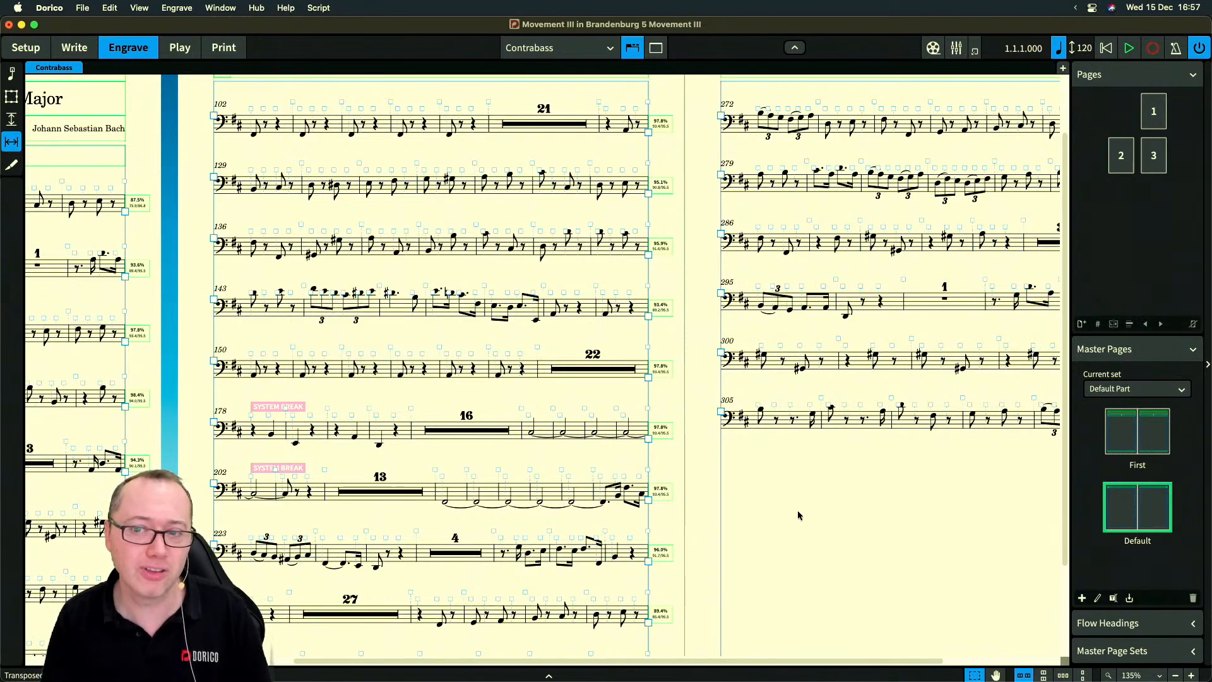
key("x")
key("x")
key("x")
scroll(788, 509, "left", 2)
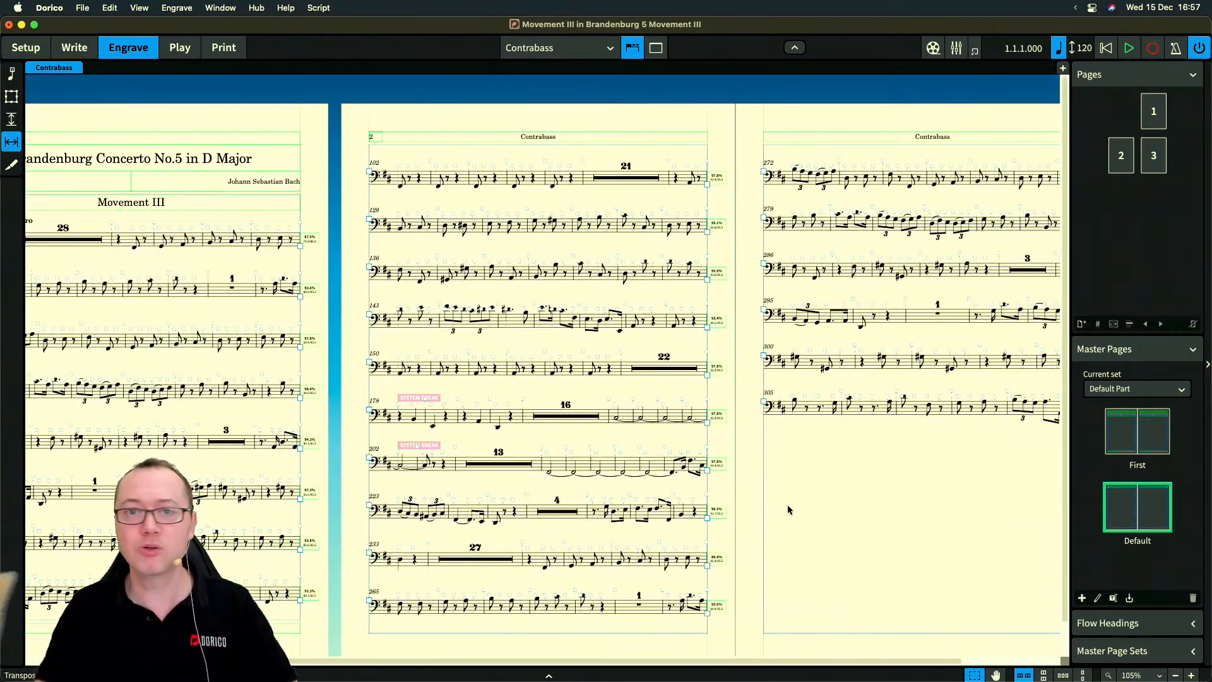
scroll(788, 510, "left", 1)
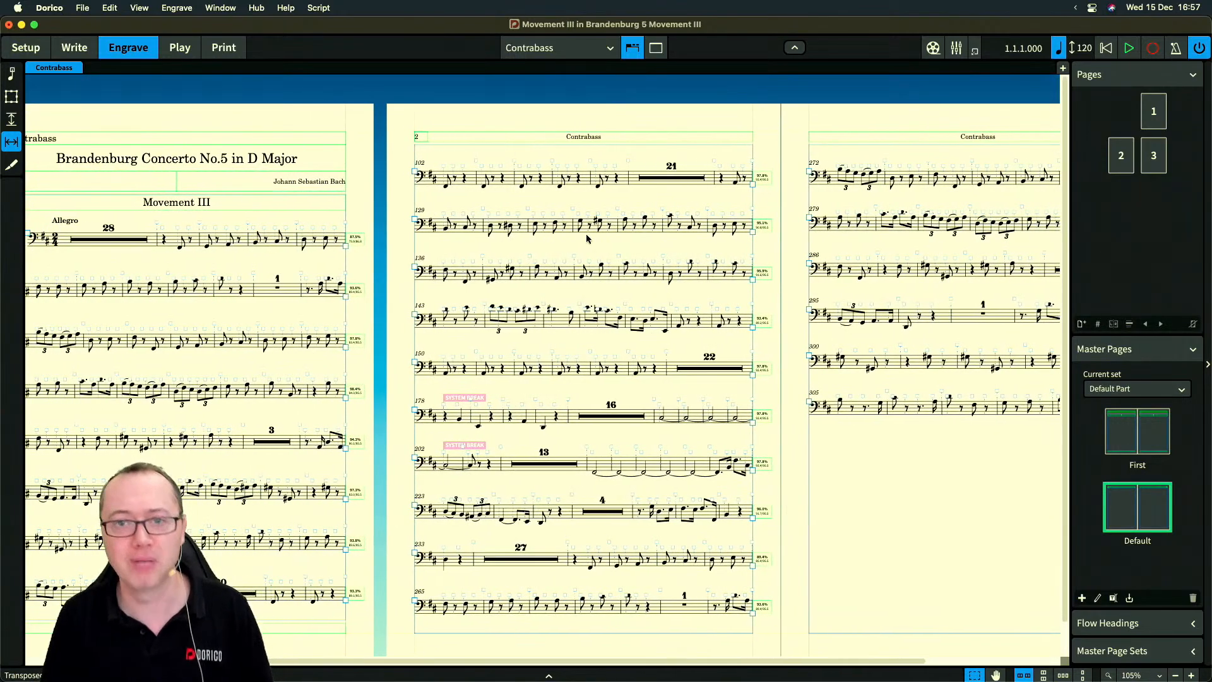
scroll(586, 117, "right", 2)
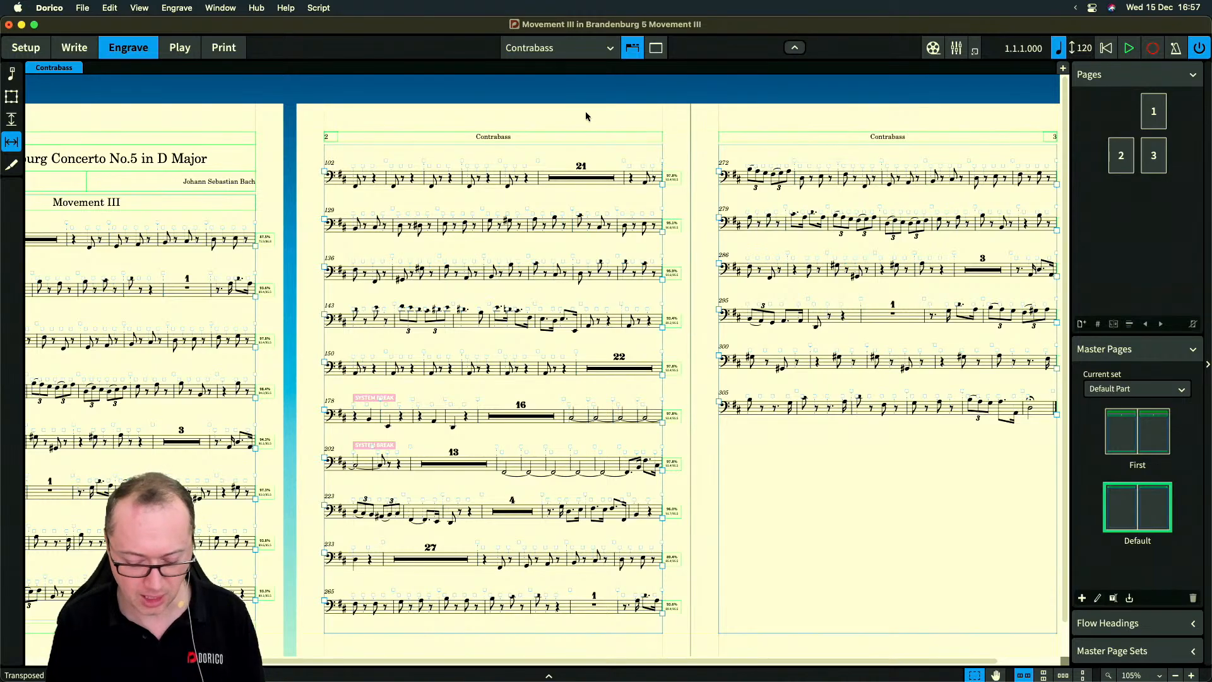
Display the staff spacing again and compare the frame fullness of Contrabass pages 2 and 3
left_click(13, 119)
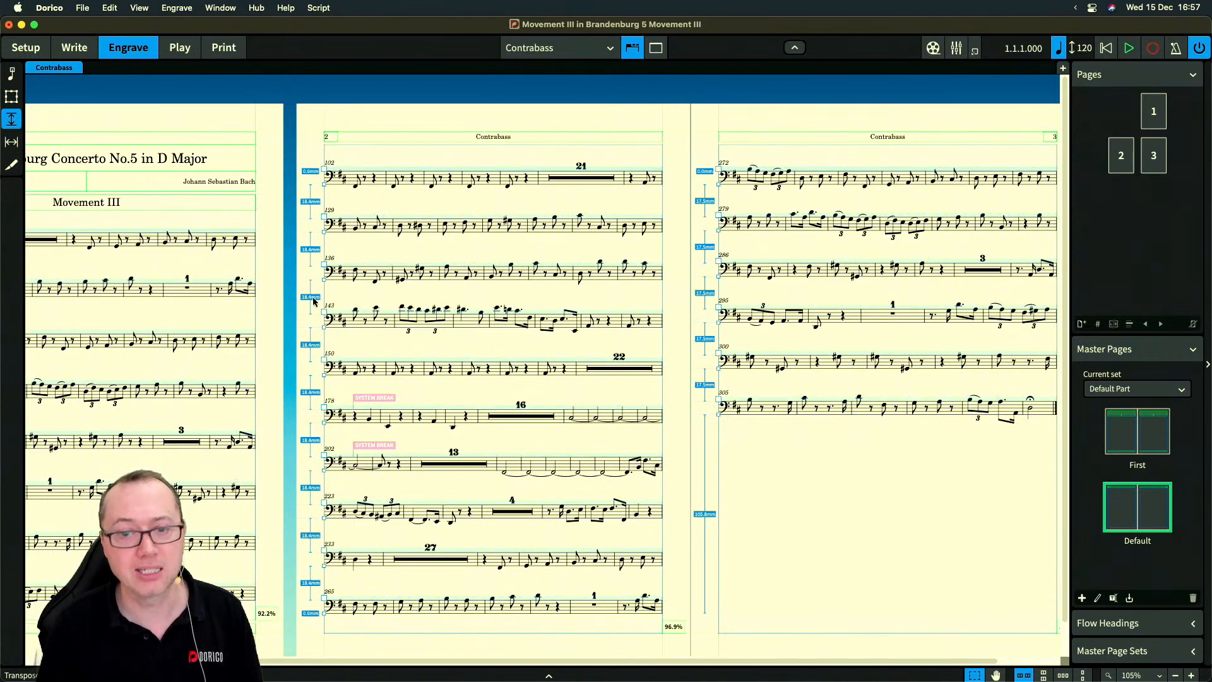
scroll(676, 441, "down", 1)
scroll(625, 524, "right", 2)
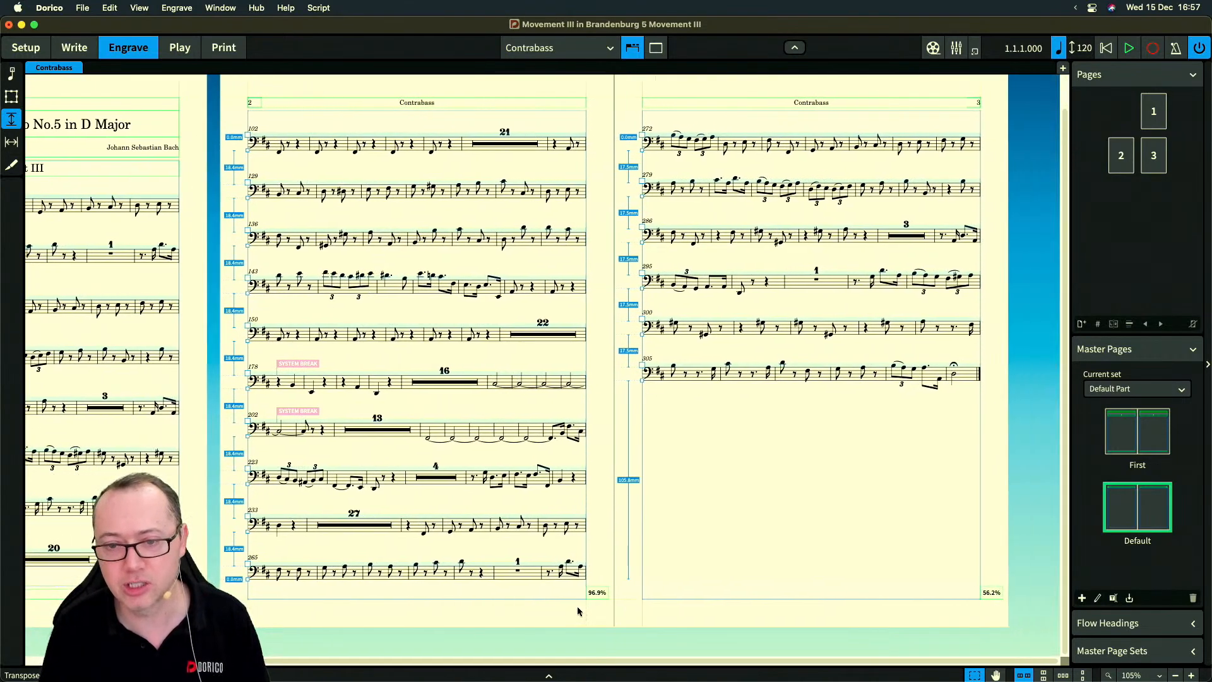
scroll(577, 606, "up", 1)
scroll(577, 607, "up", 2)
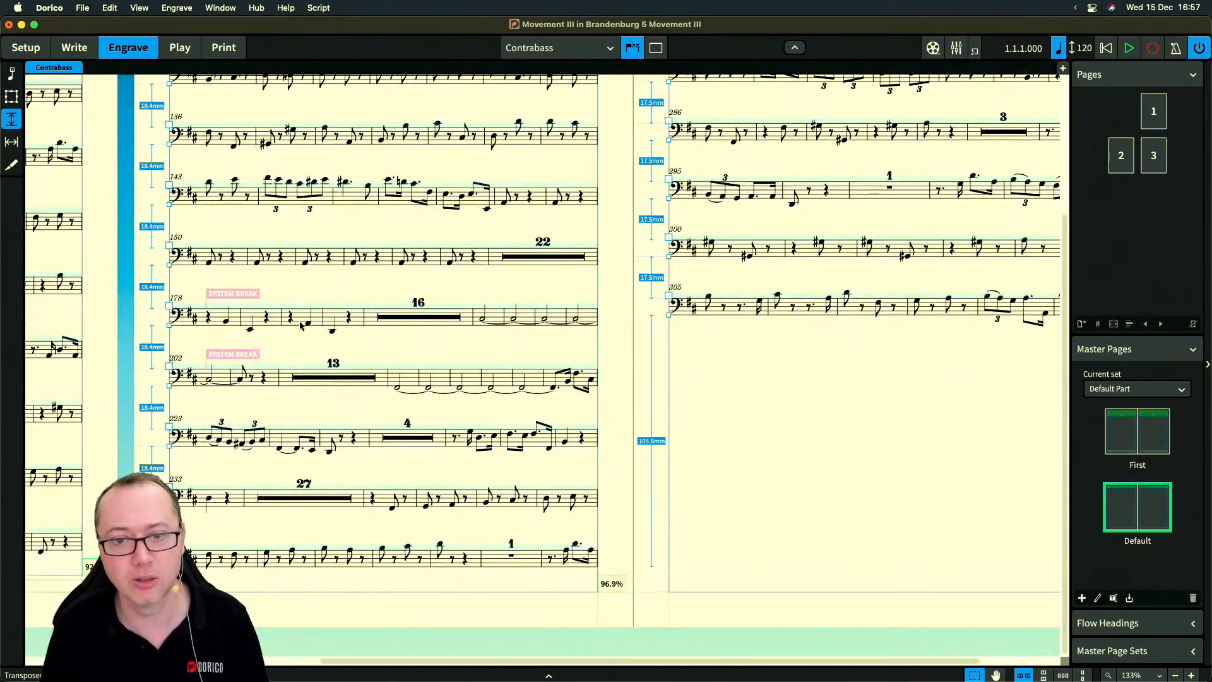
scroll(606, 593, "right", 3)
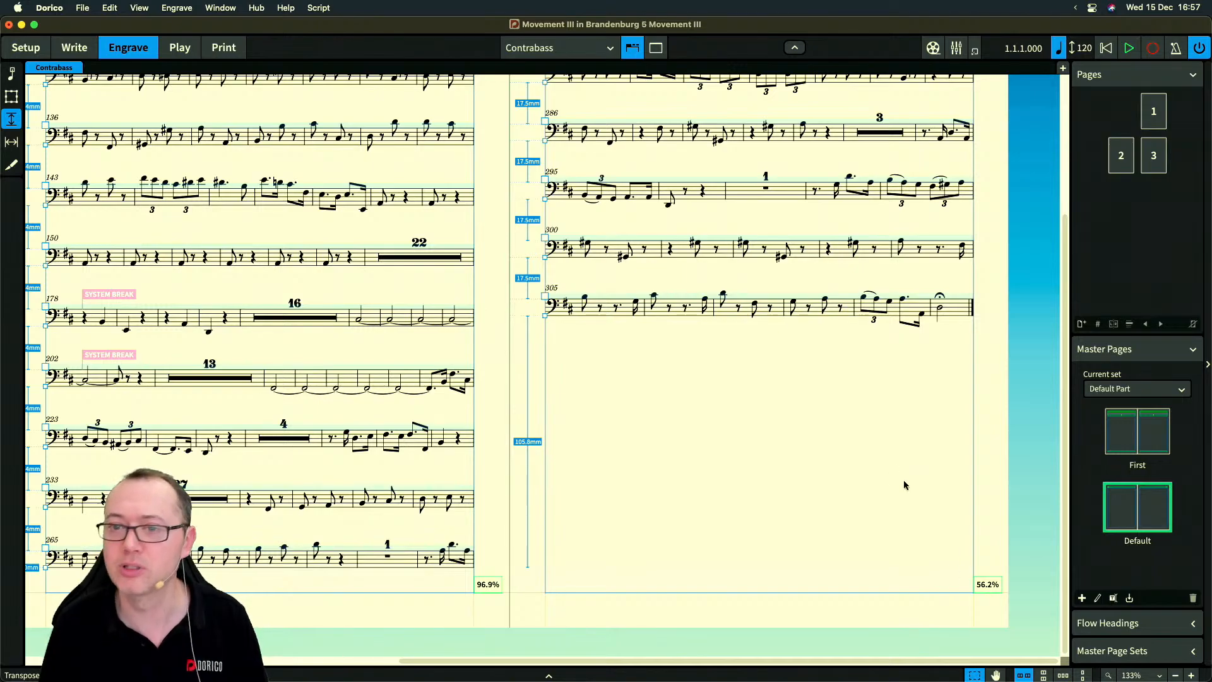
In the Contrabass Layout Options, set the threshold for justifying distance between staves and systems to 50% full, apply it and uncover page 3
scroll(904, 485, "down", 2)
key("super+shift+l")
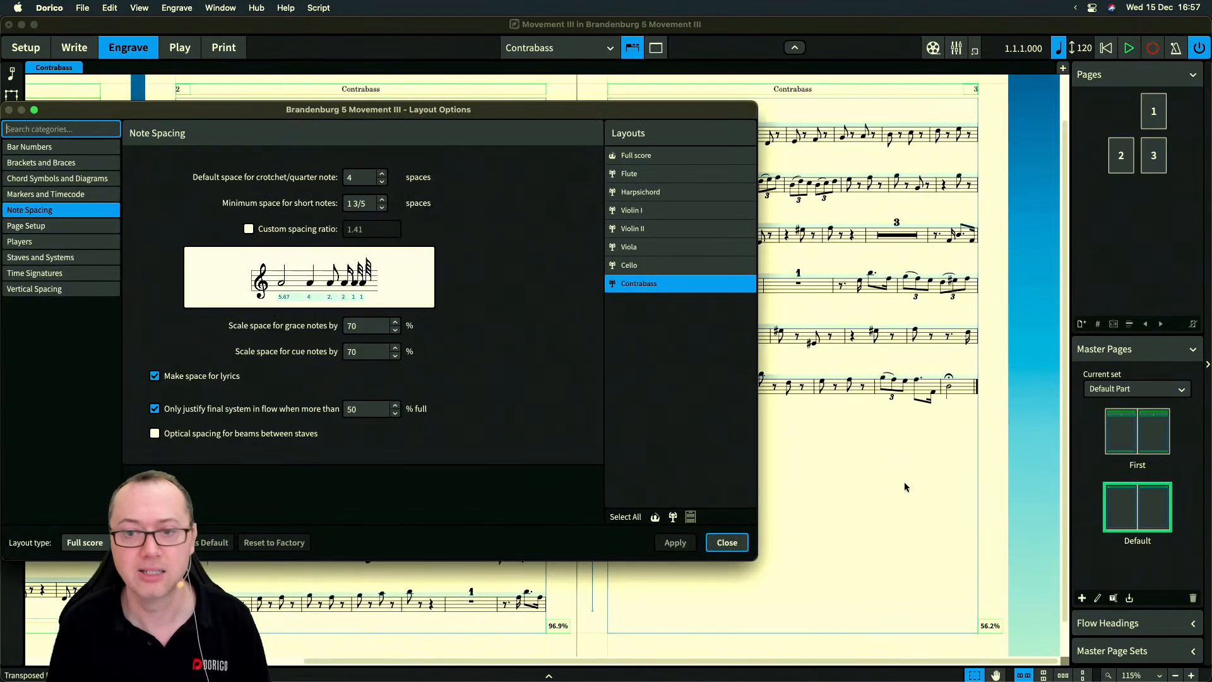
left_click(69, 289)
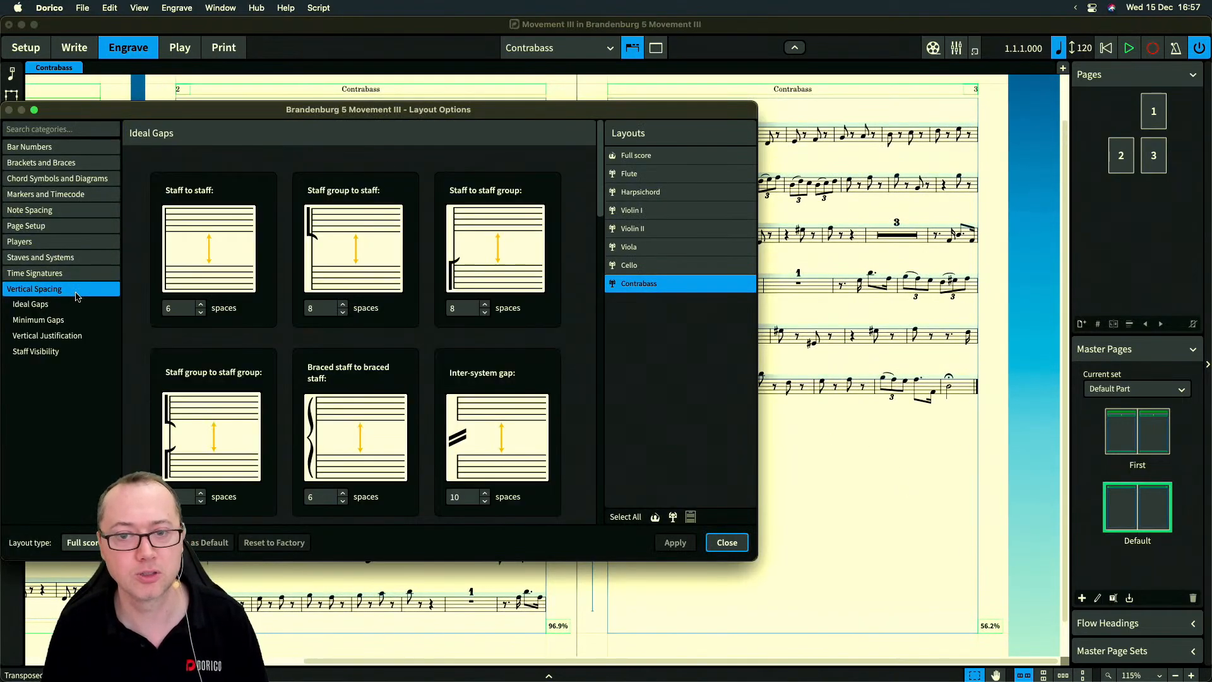
scroll(550, 365, "down", 15)
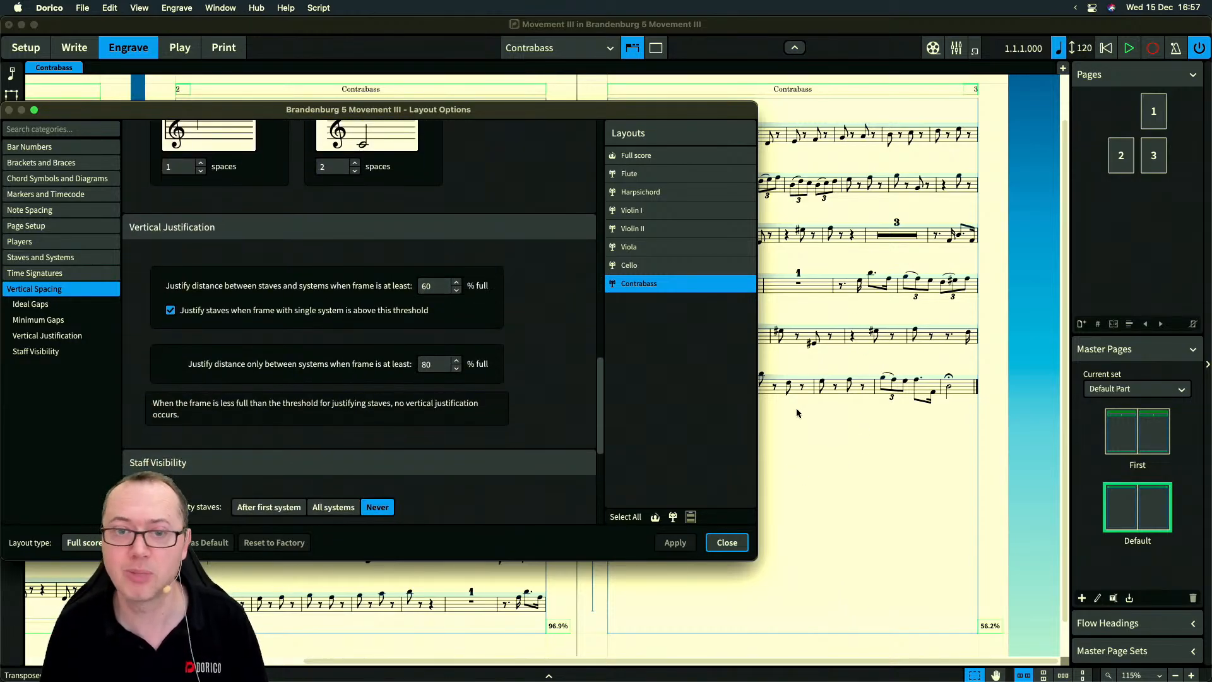
left_click(435, 286)
type("50")
key("Tab")
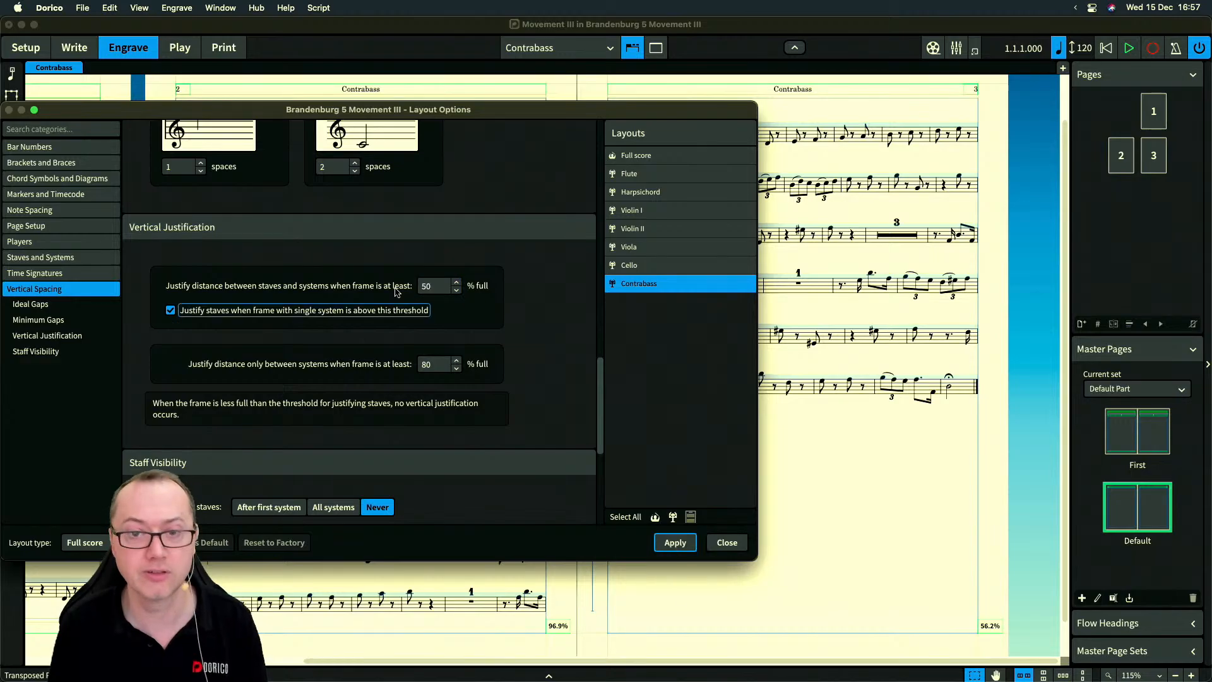
key("Return")
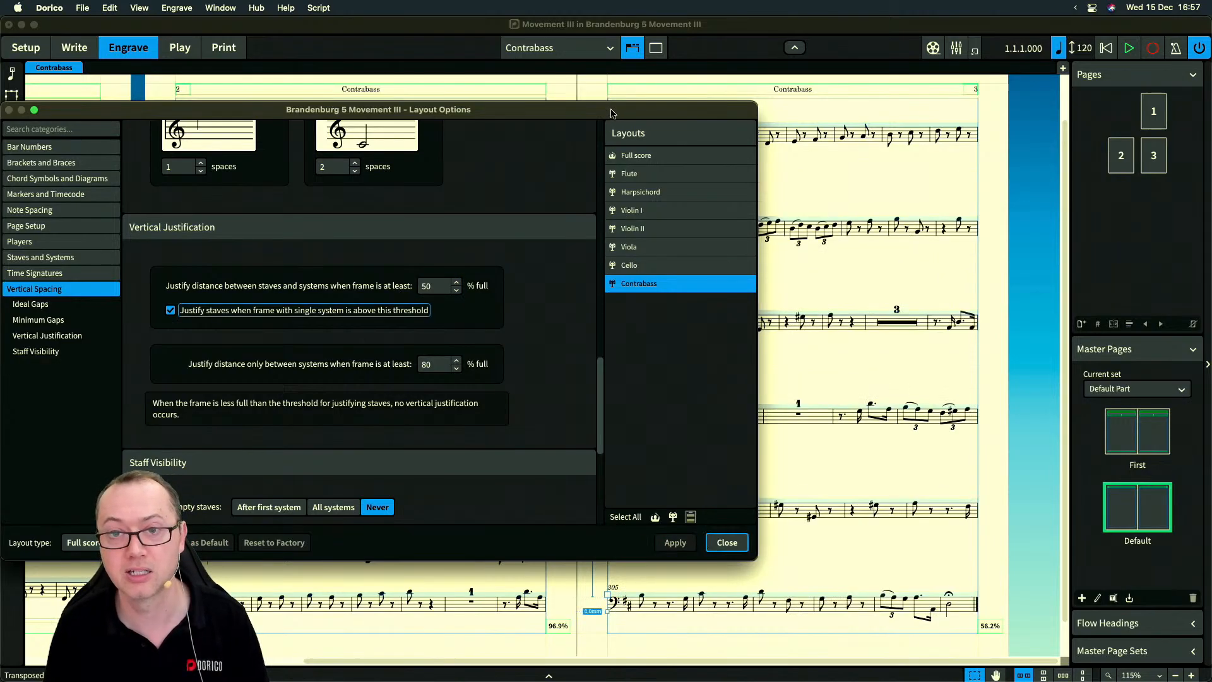
left_click_drag(602, 111, 475, 106)
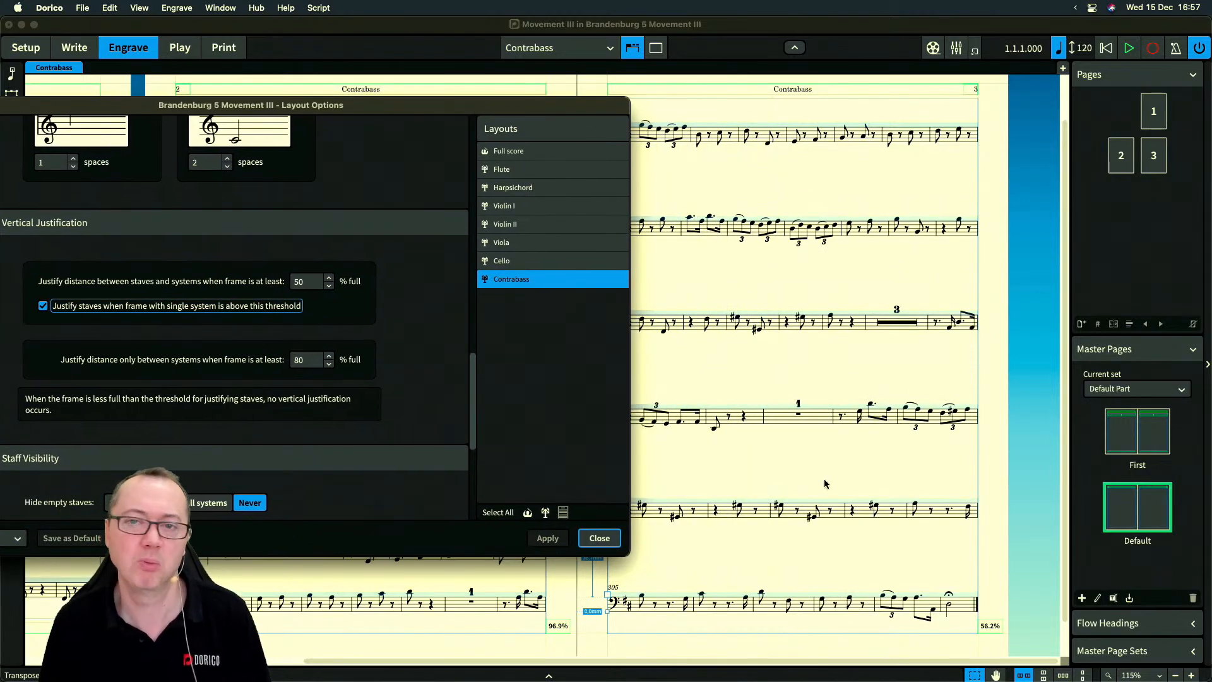
Set Contrabass's threshold for justifying distance between staves and systems to 60% full, apply it and close Layout Options
left_click(306, 282)
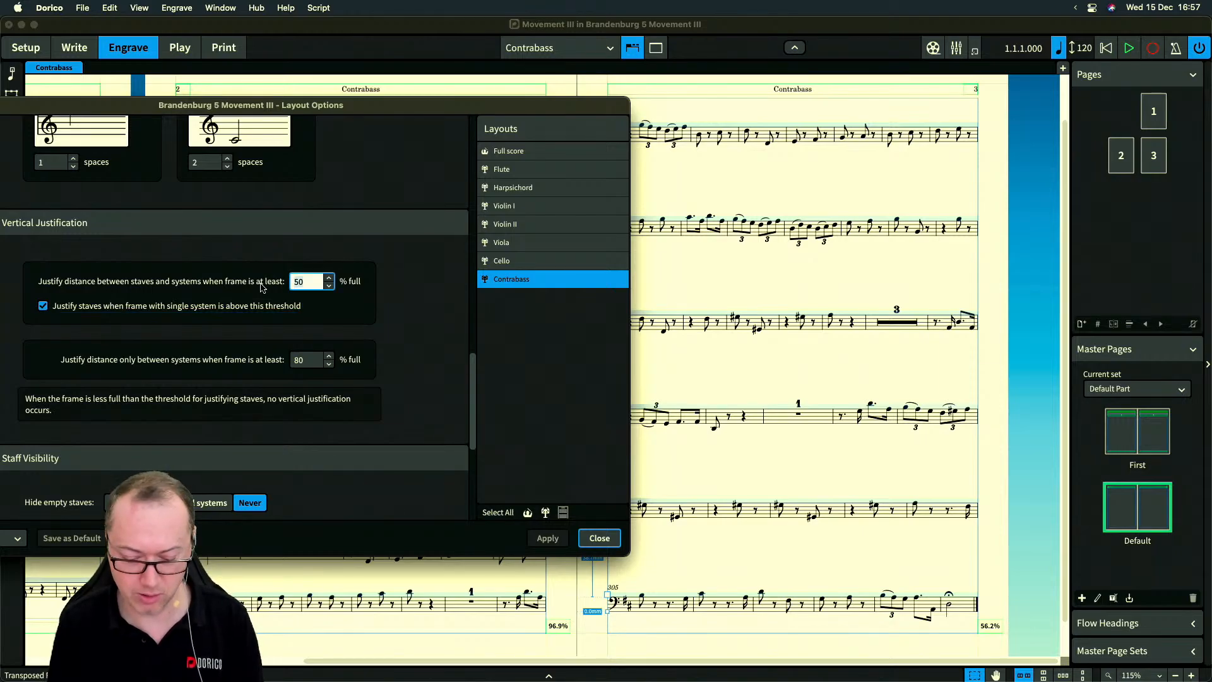
type("60")
key("Tab")
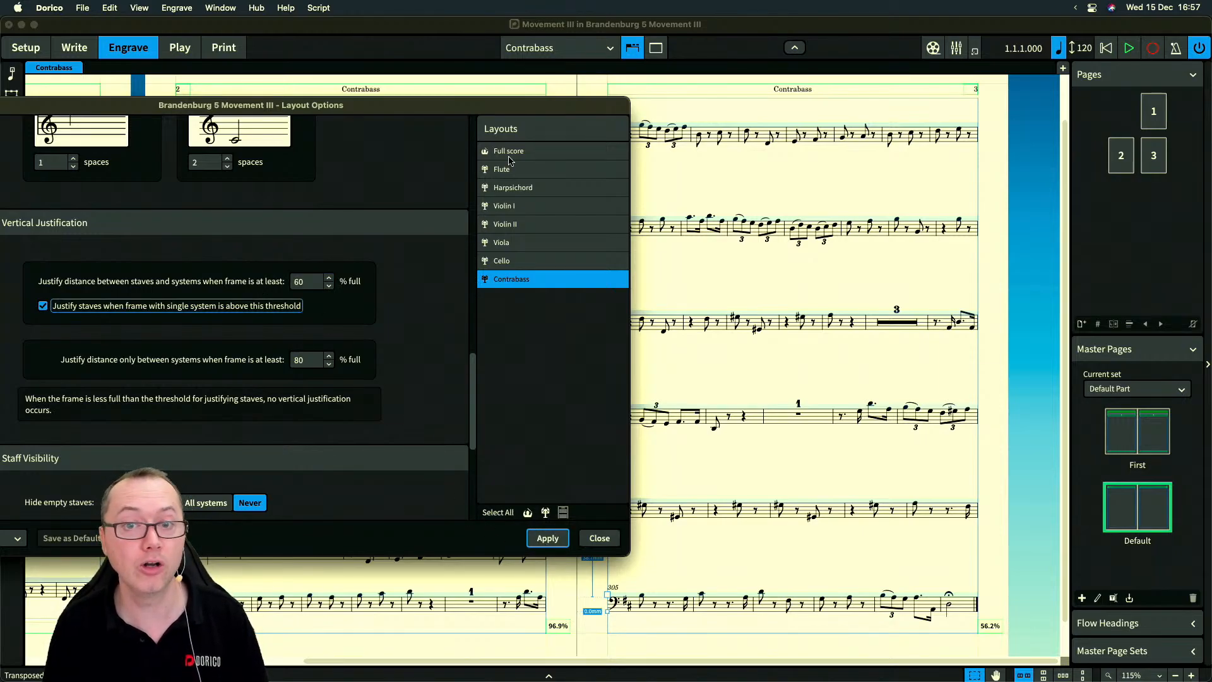
key("Return")
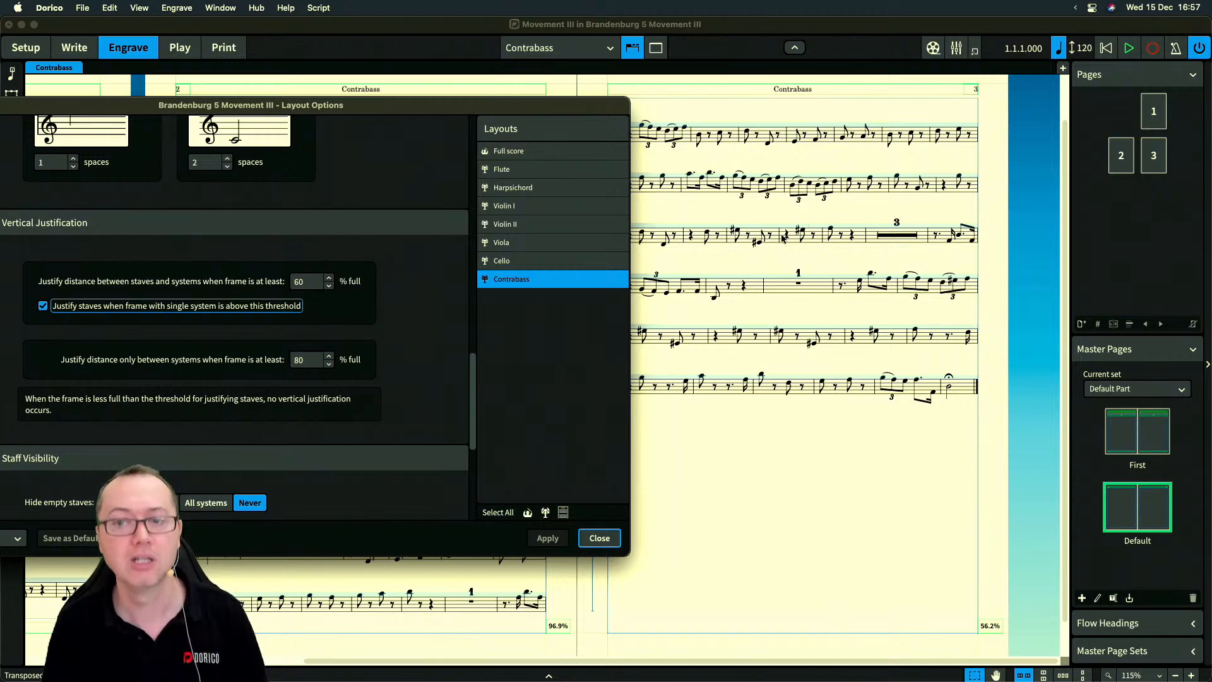
left_click(597, 539)
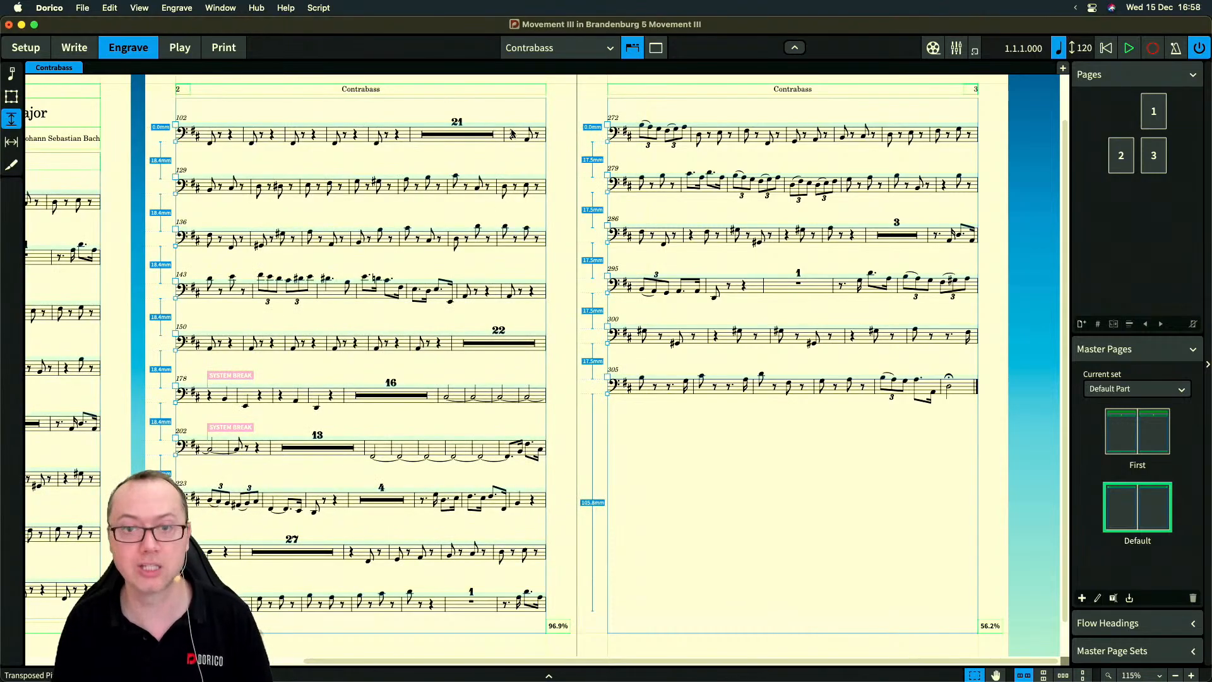
Switch to the full score layout and show its opening pages whole
key("w")
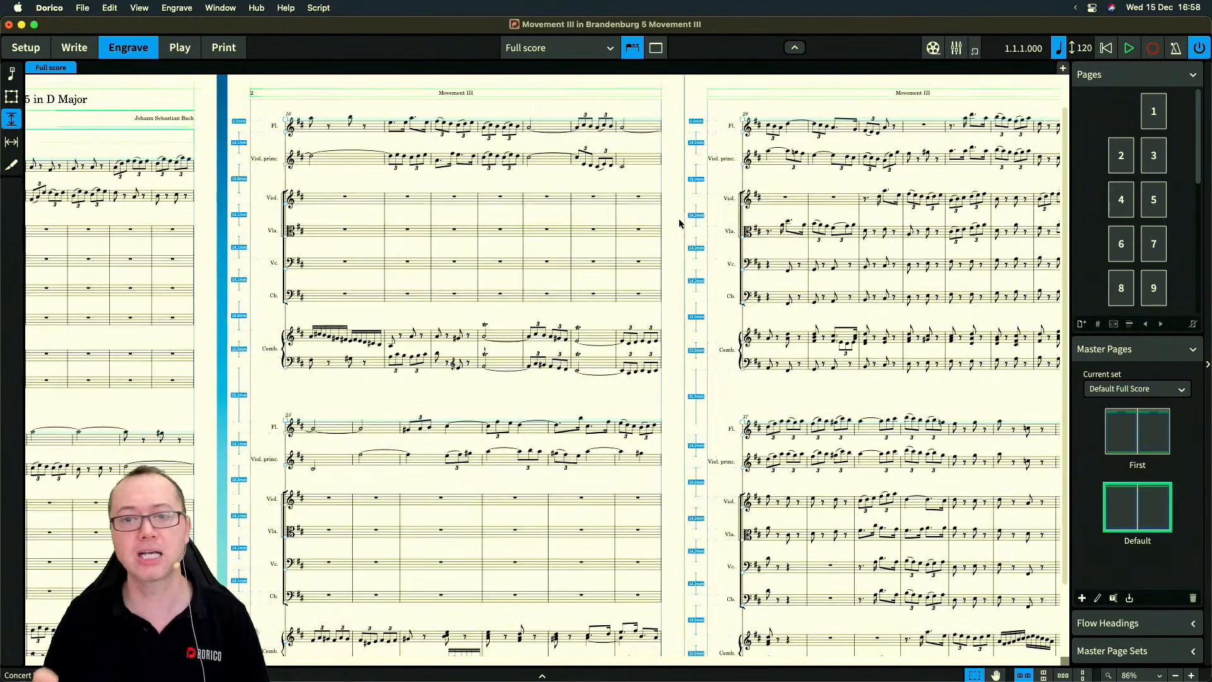
key("super+minus")
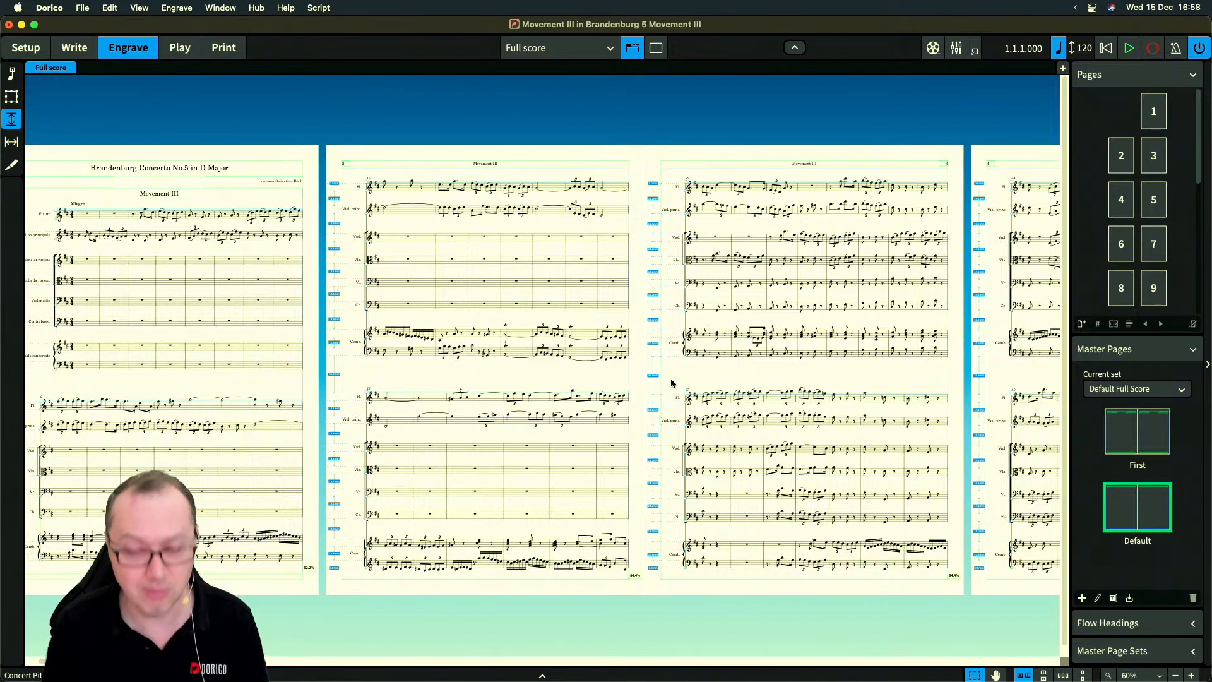
Try showing full score system dividers when the minimum number of players is present, then set them back to Never
key("super+shift+l")
left_click(56, 253)
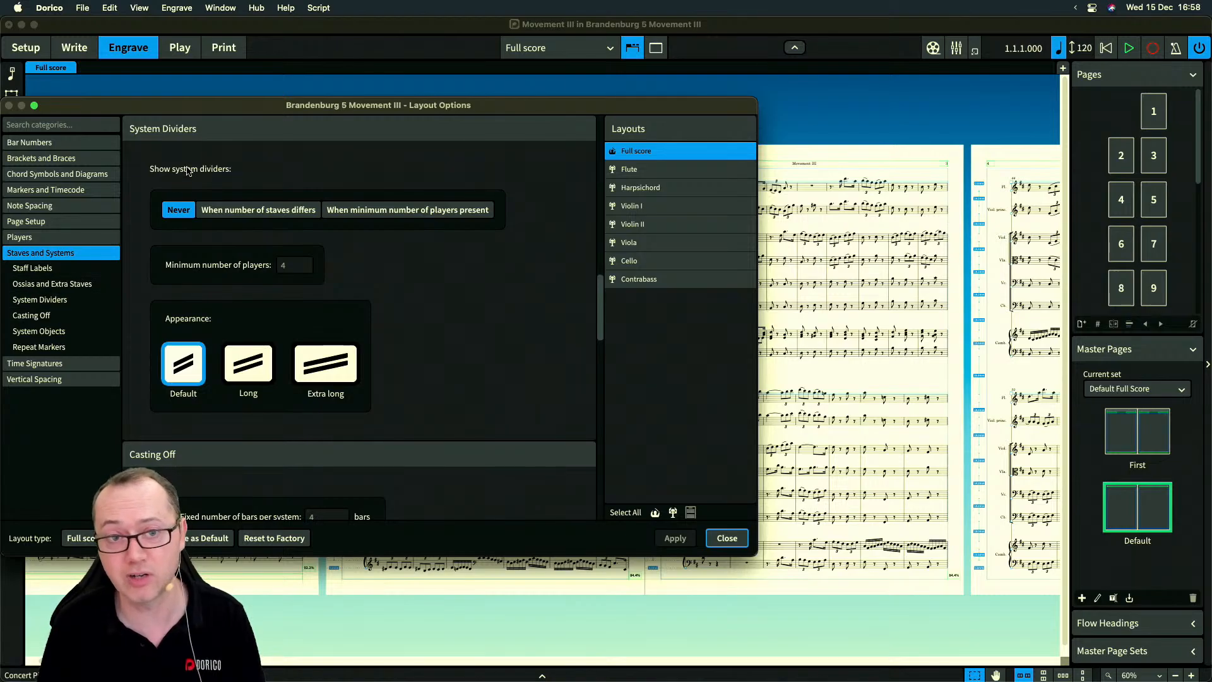
left_click_drag(196, 108, 246, 183)
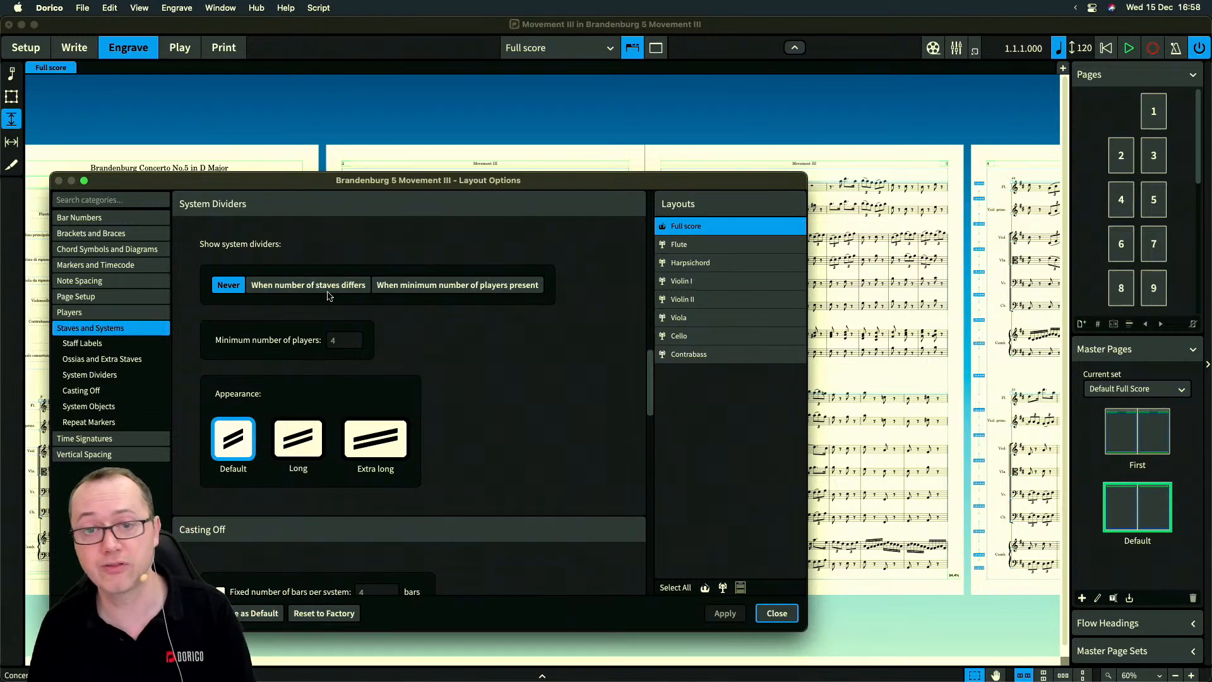
left_click(436, 291)
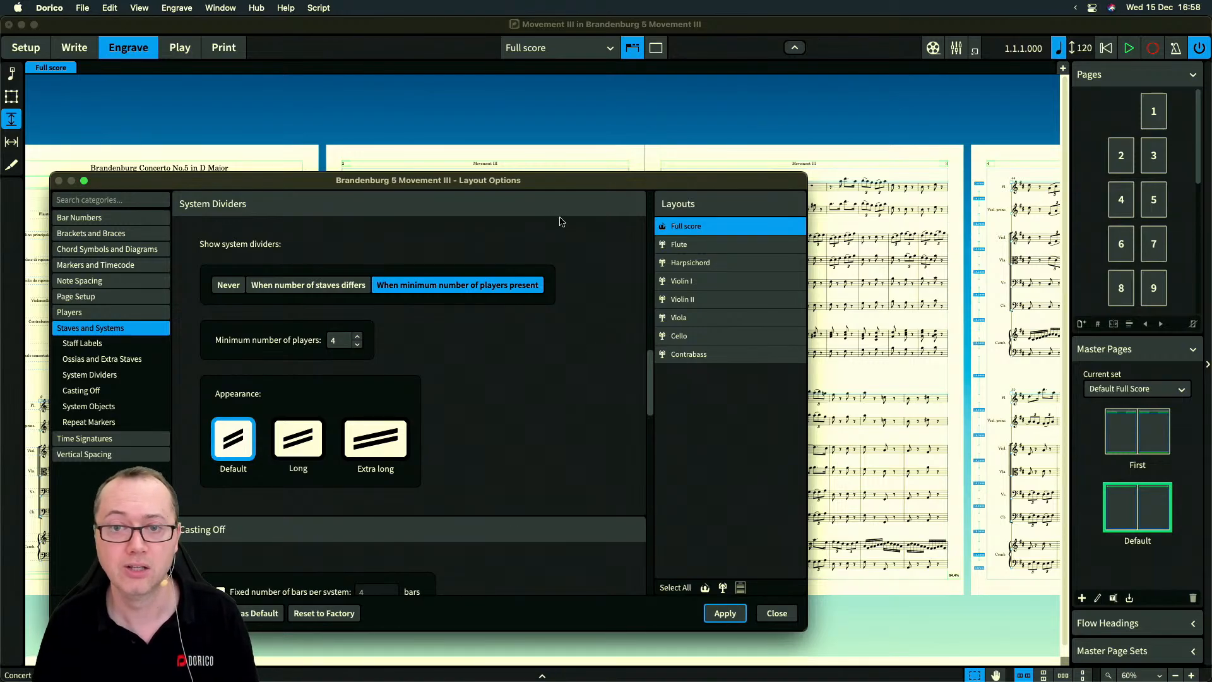
left_click_drag(562, 185, 586, 132)
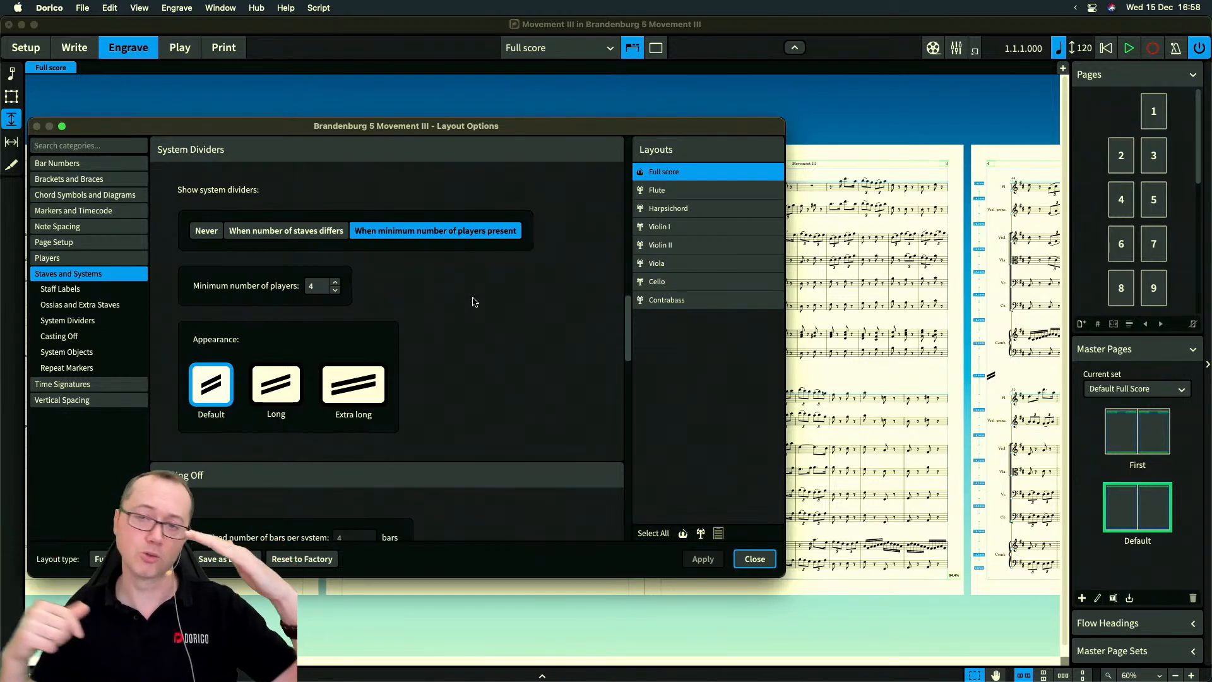
left_click(212, 236)
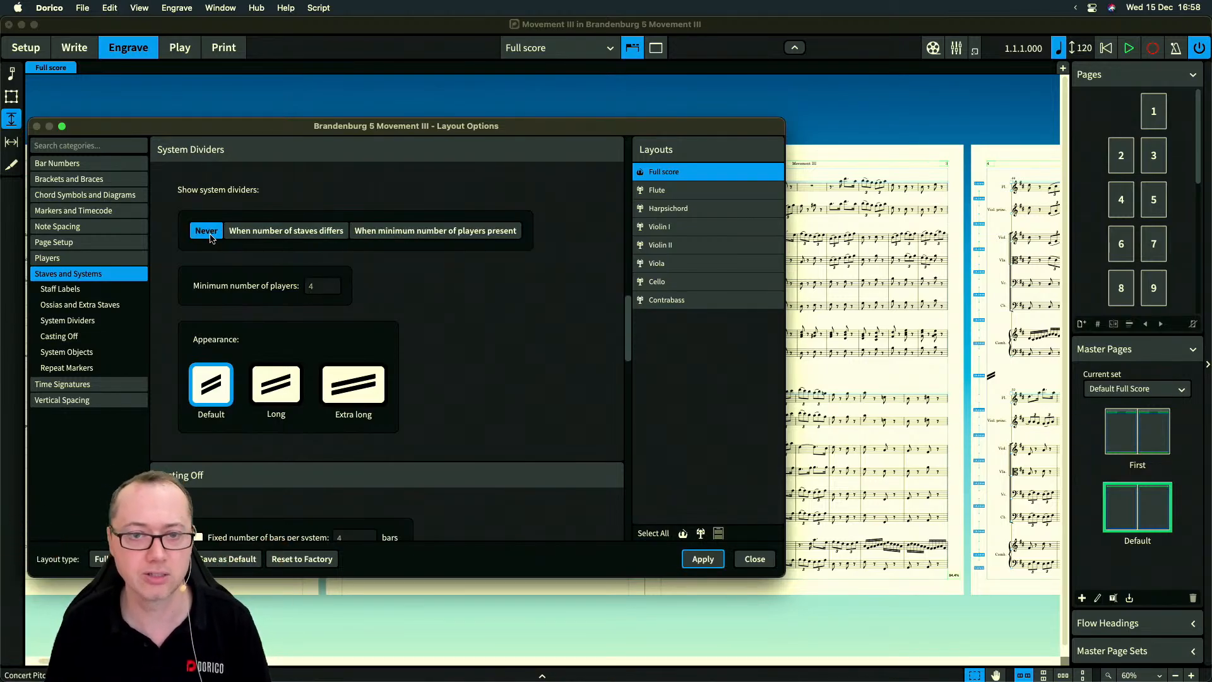
left_click(753, 560)
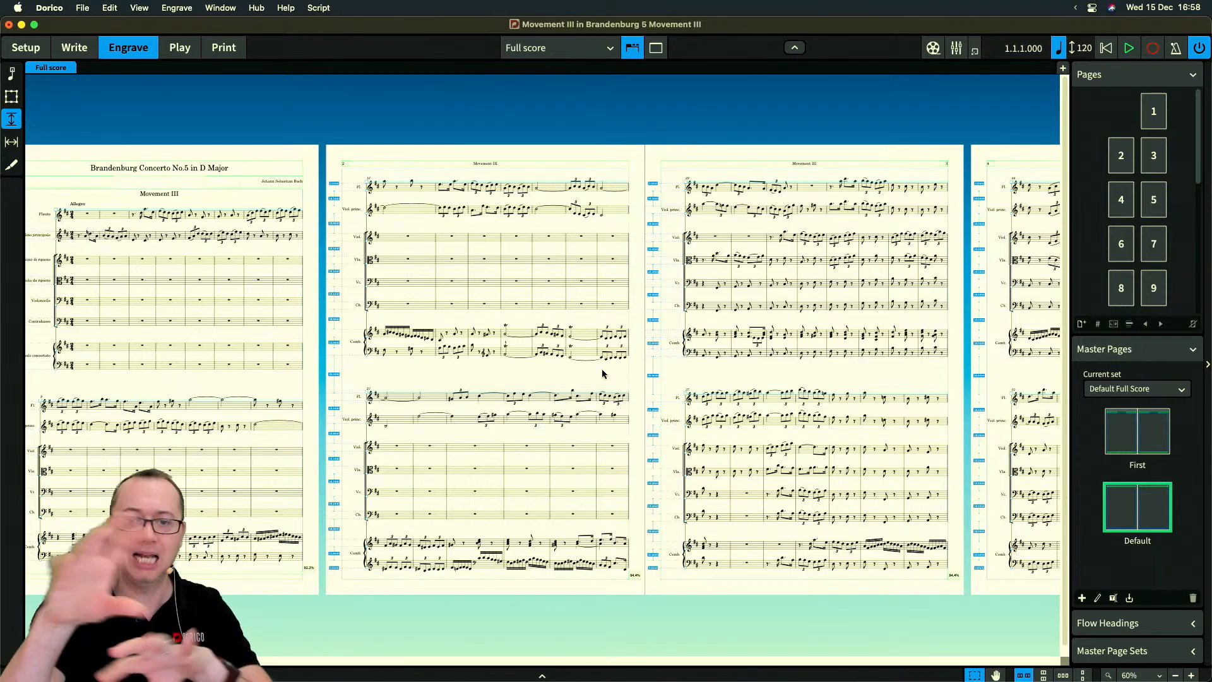
Review the full score's vertical justification thresholds and ideal gaps, including the inter-system gap, in Layout Options
scroll(603, 374, "up", 3)
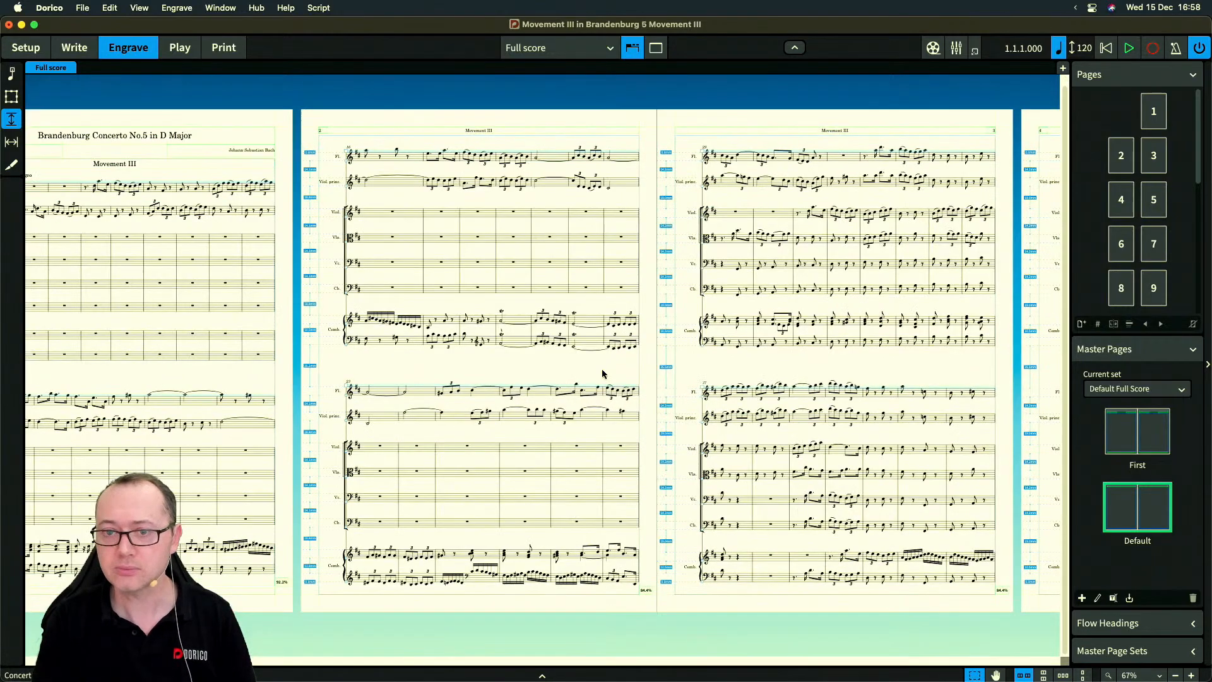
scroll(602, 374, "down", 1)
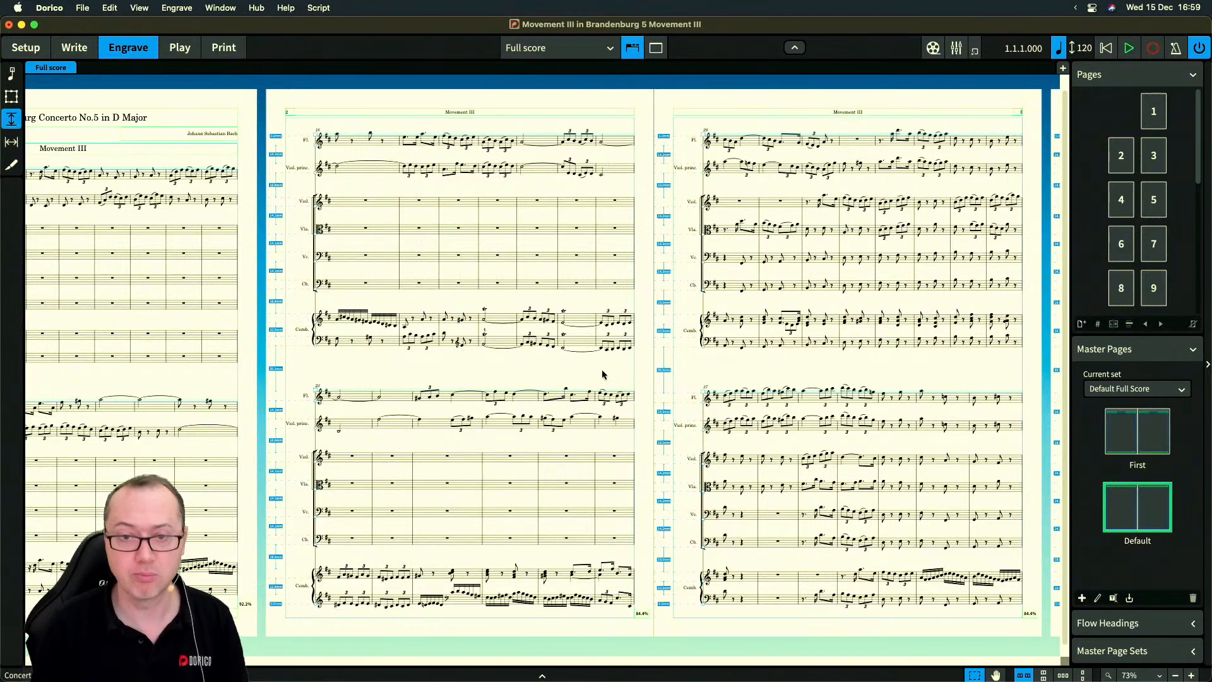
key("super+shift+l")
left_click(101, 411)
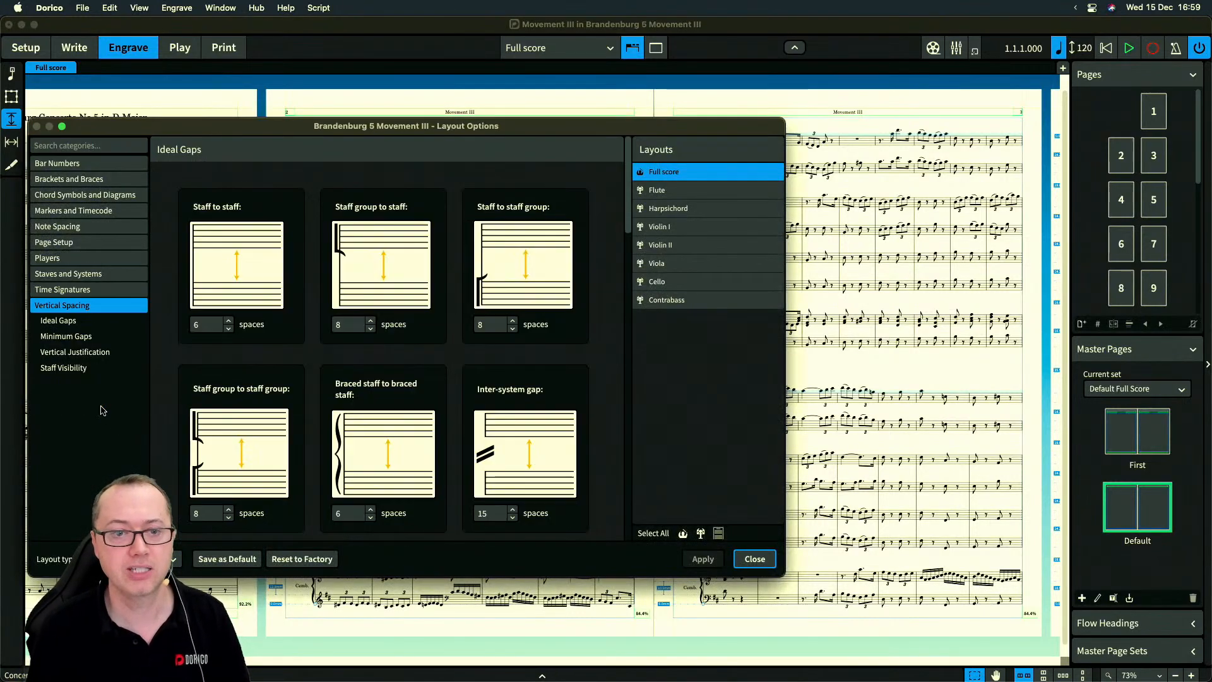
scroll(550, 414, "down", 10)
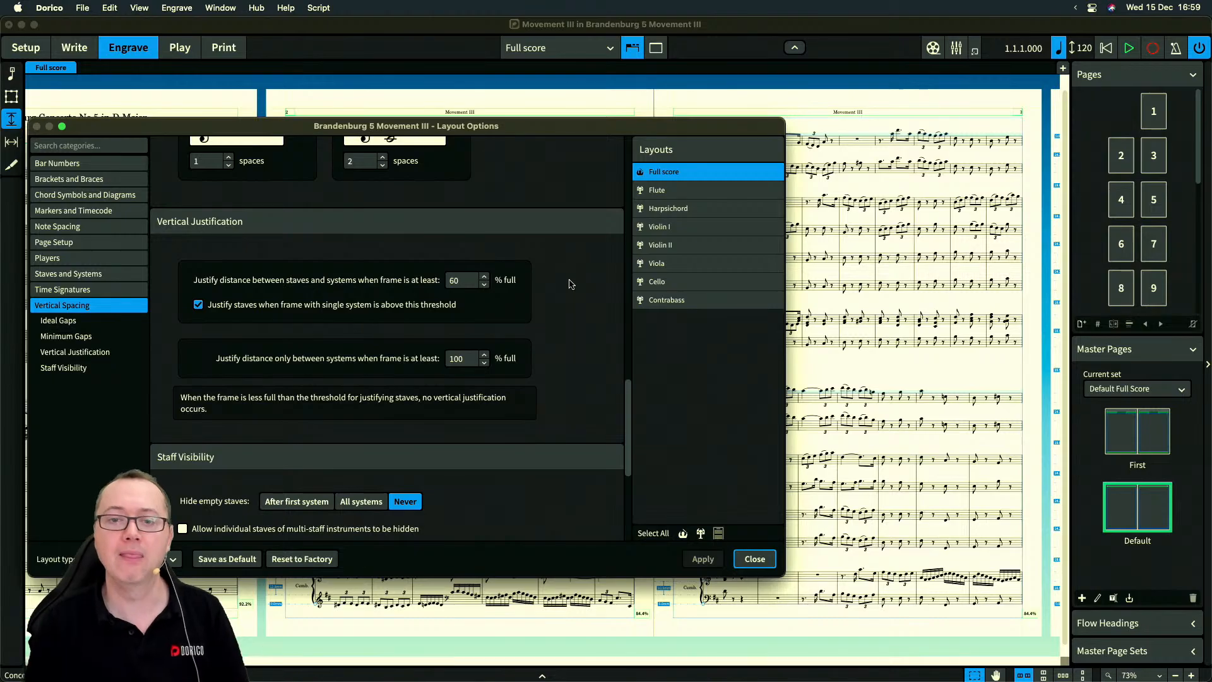
scroll(560, 294, "up", 10)
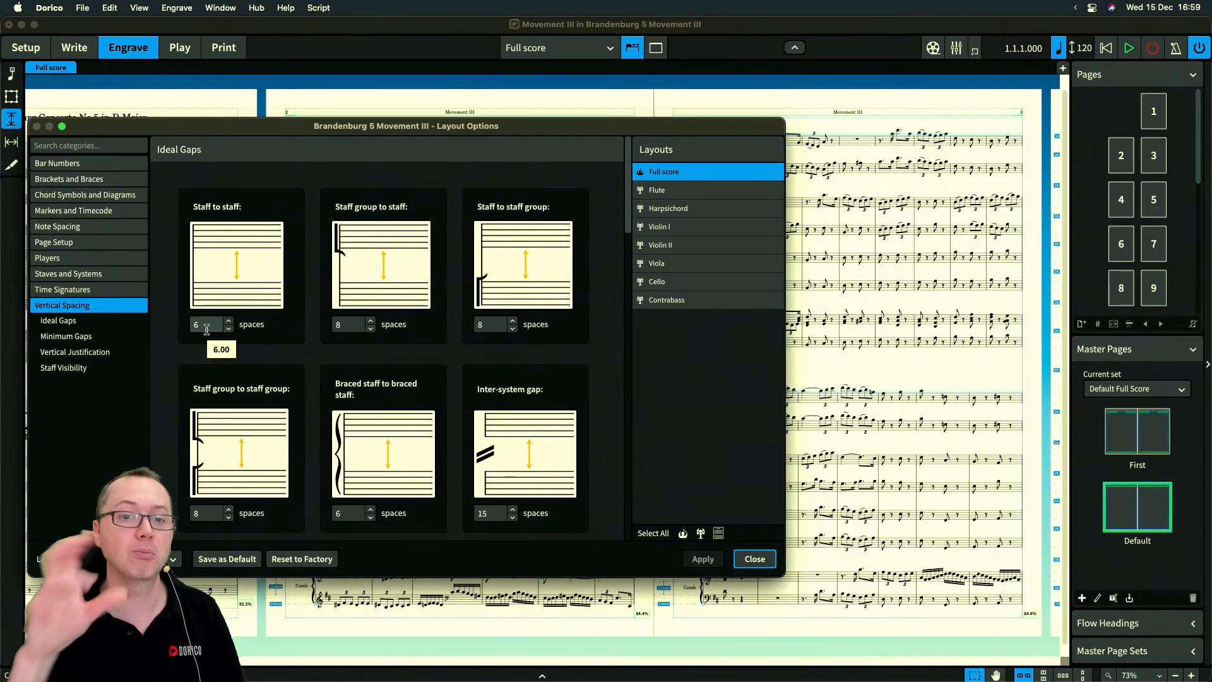
scroll(207, 329, "down", 6)
scroll(206, 329, "down", 3)
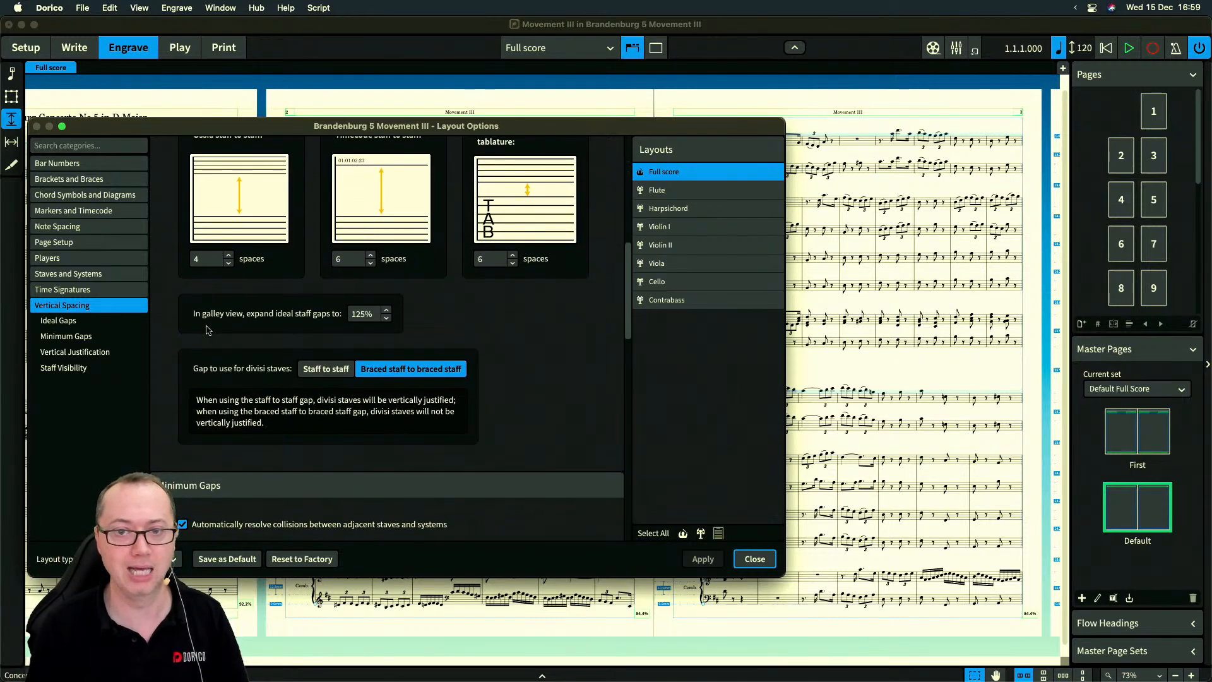
scroll(520, 278, "up", 4)
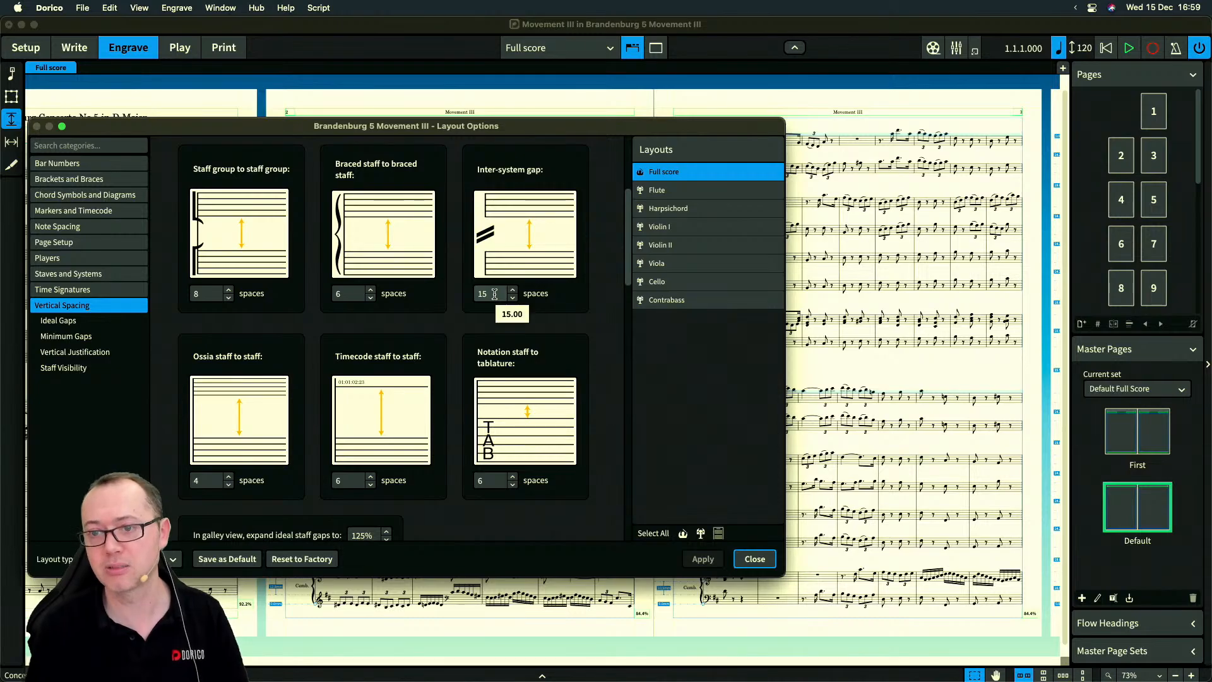
left_click(759, 565)
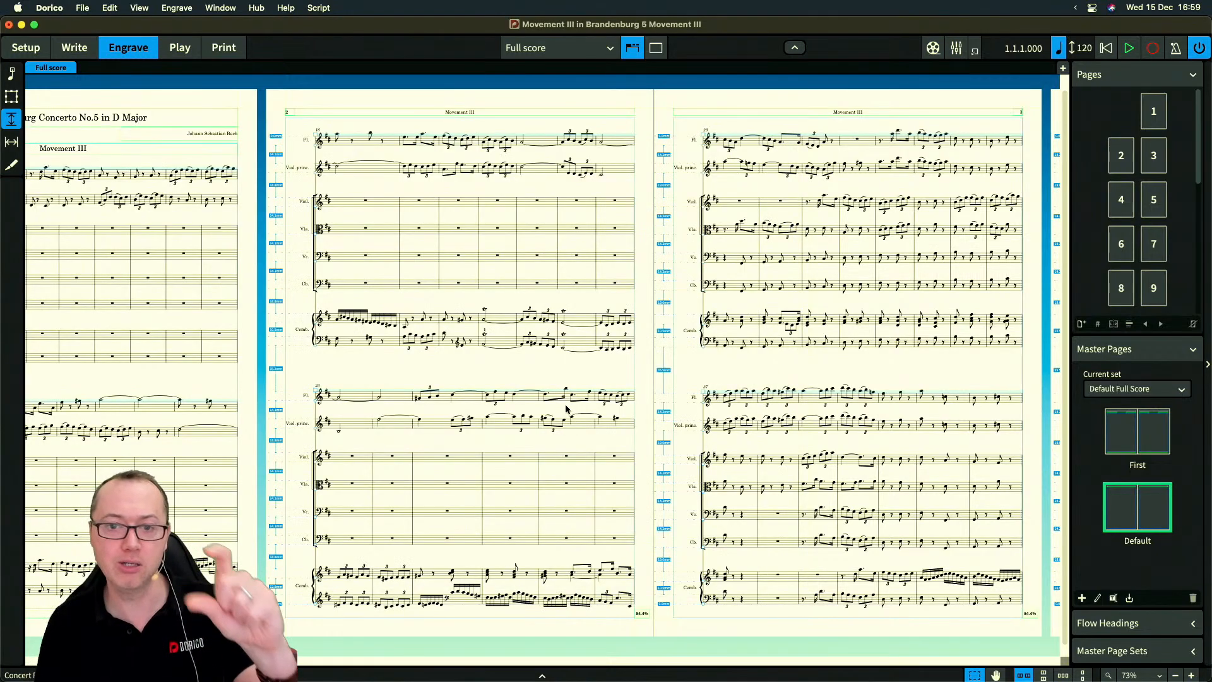
Set the full score's ideal inter-system gap to 20 spaces, apply it and close Layout Options
key("super+shift+l")
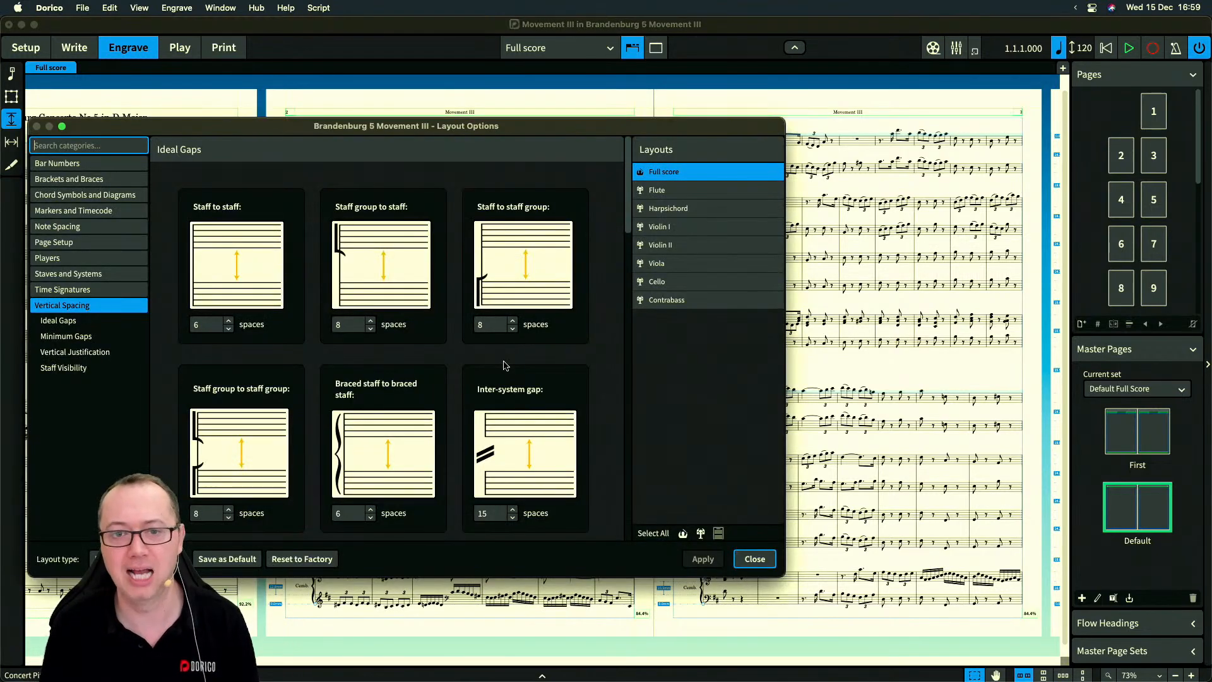
scroll(531, 399, "down", 3)
left_click(484, 429)
type("20")
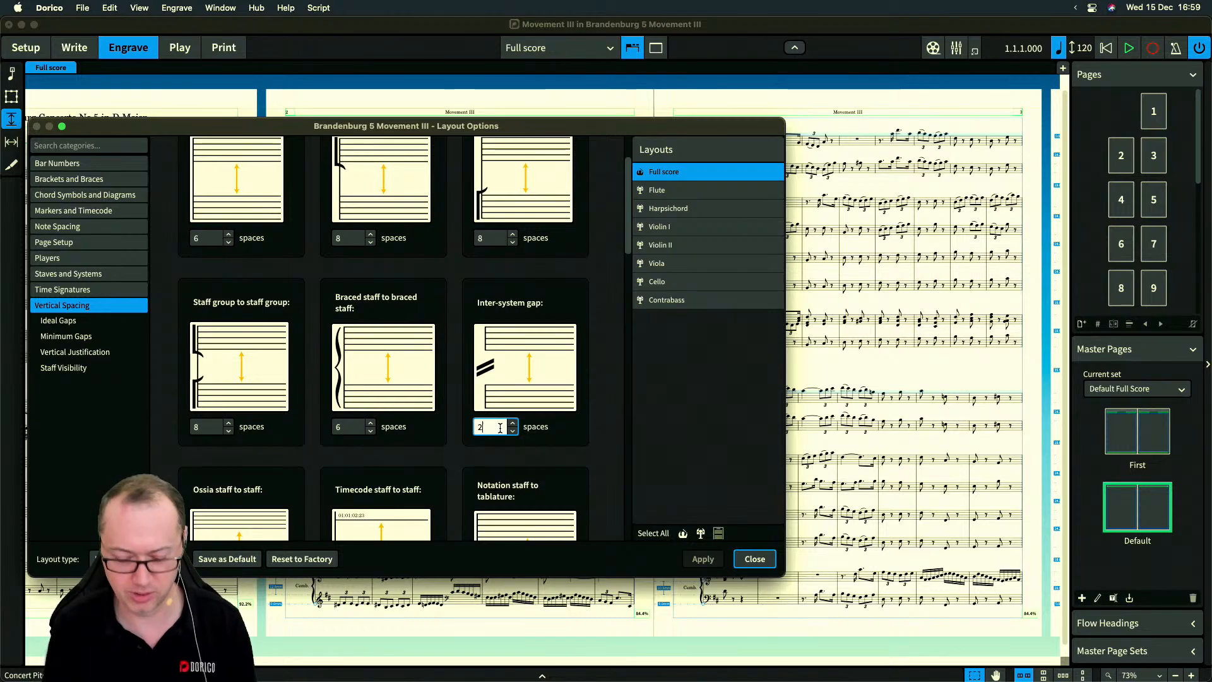
key("Tab")
left_click(704, 559)
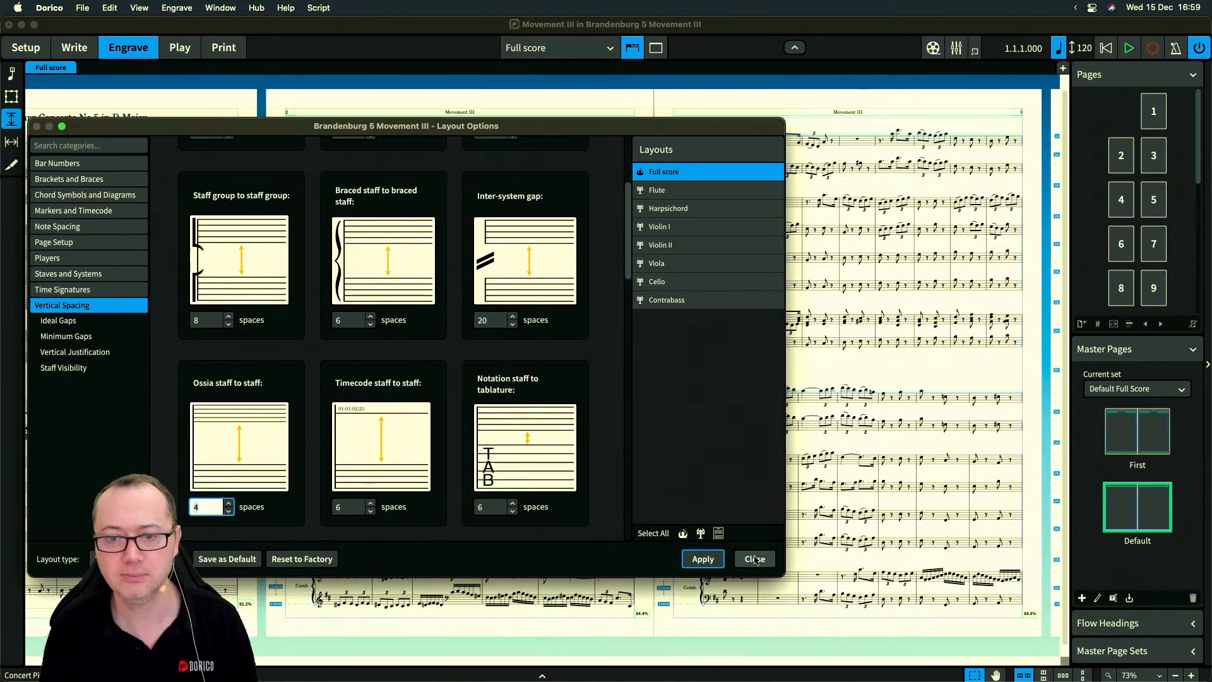
left_click(755, 560)
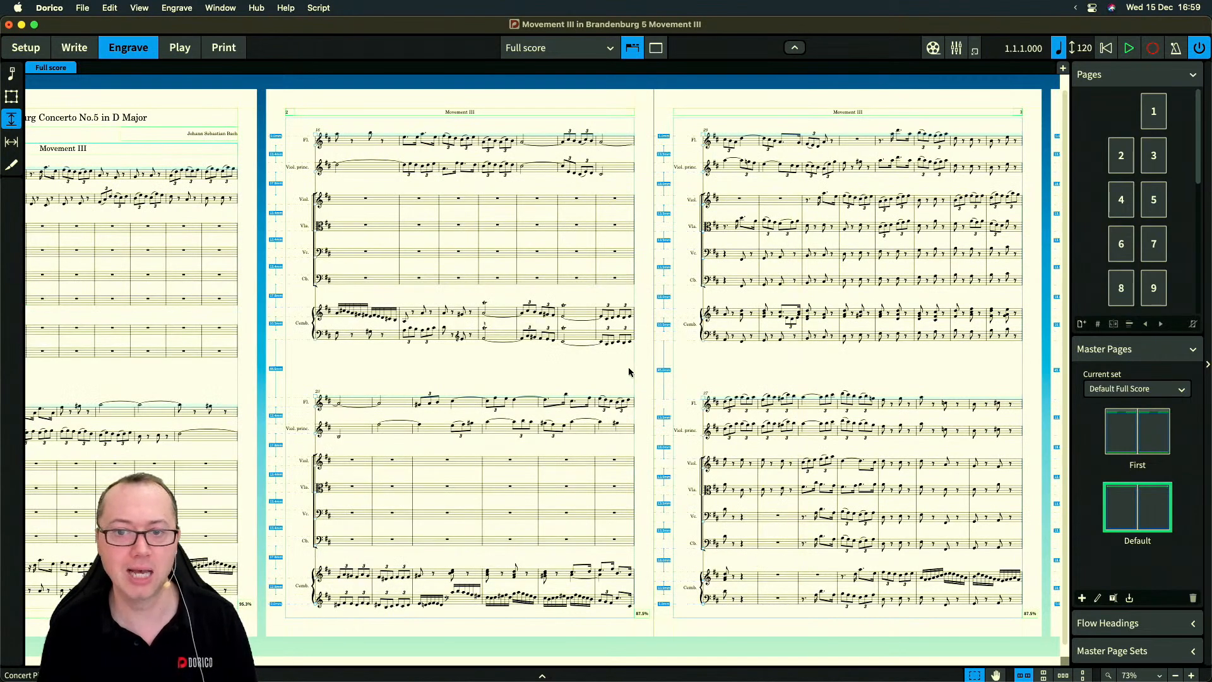
Examine the system spacing across full score pages 2 to 5 and review the layout's vertical justification thresholds
scroll(765, 358, "right", 3)
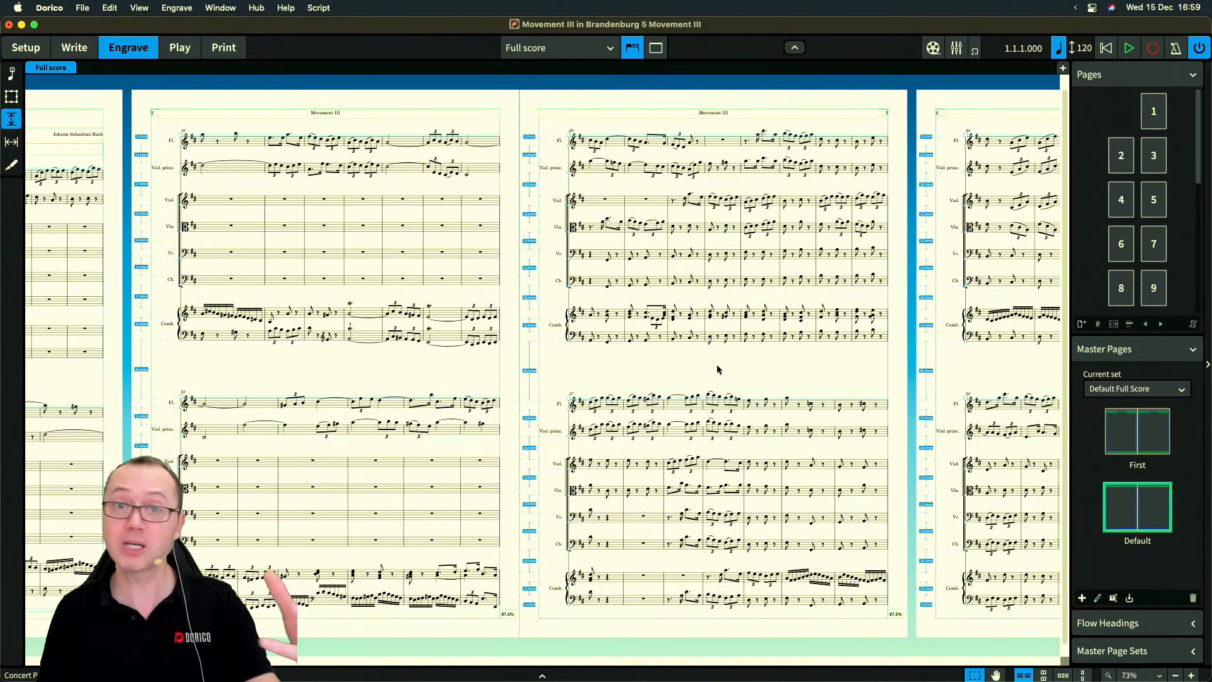
key("super+minus")
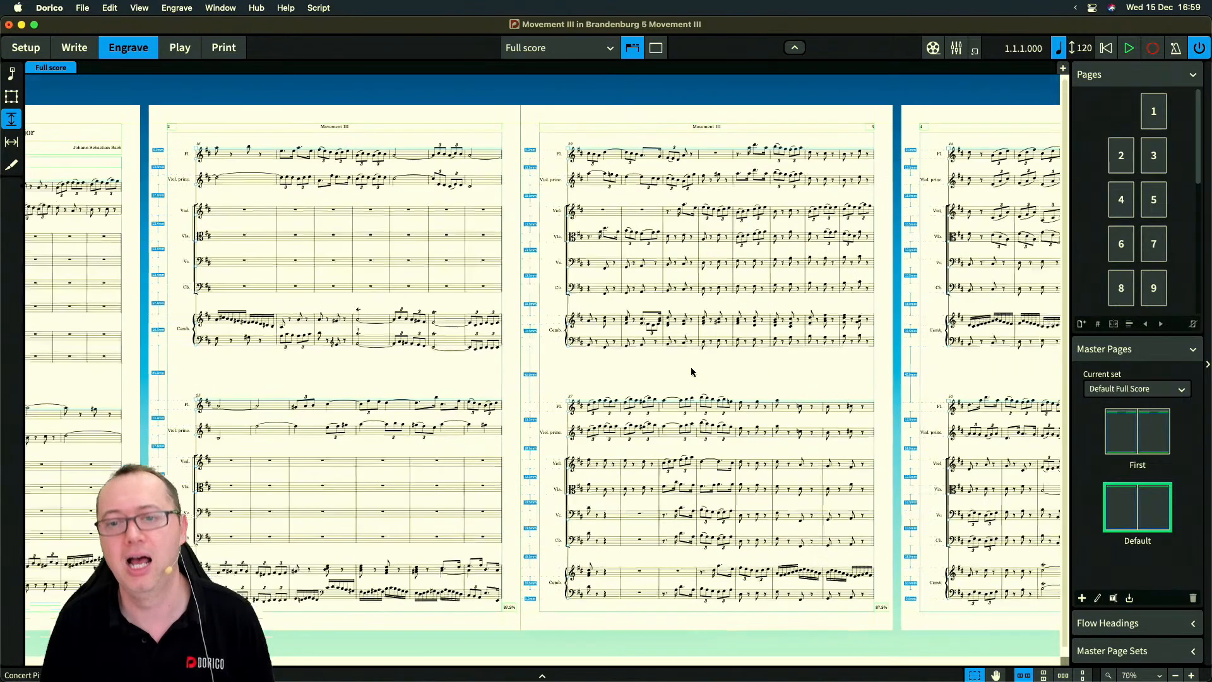
key("super+equal")
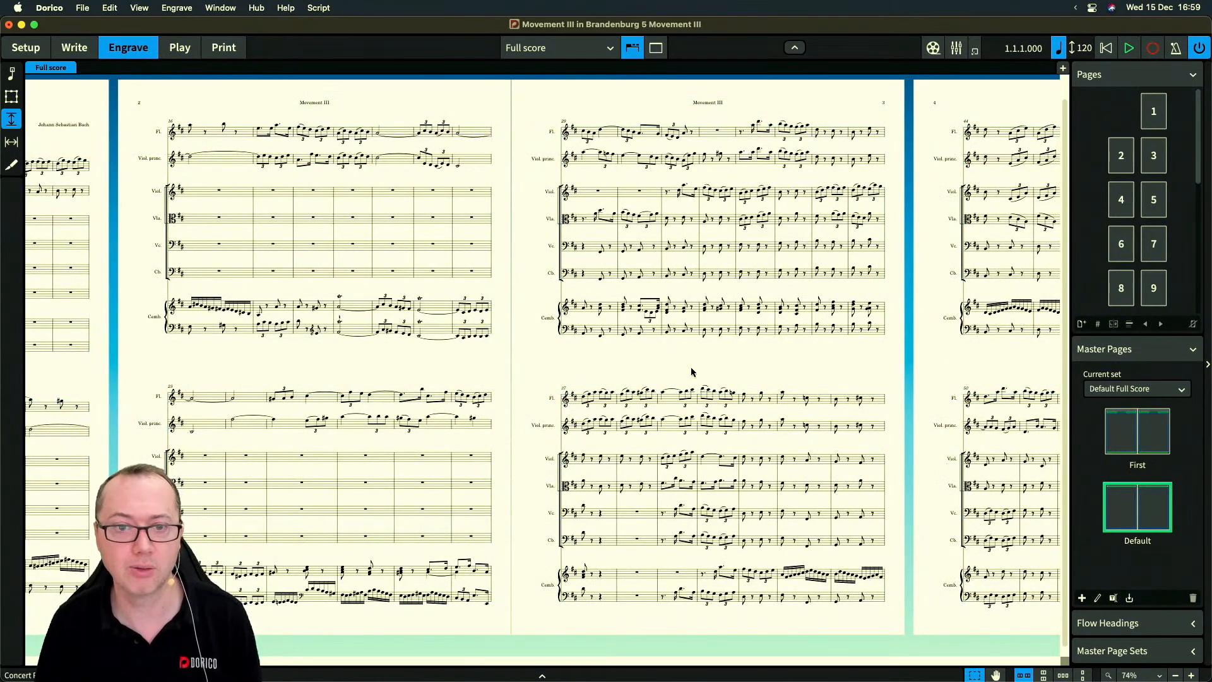
scroll(693, 372, "right", 7)
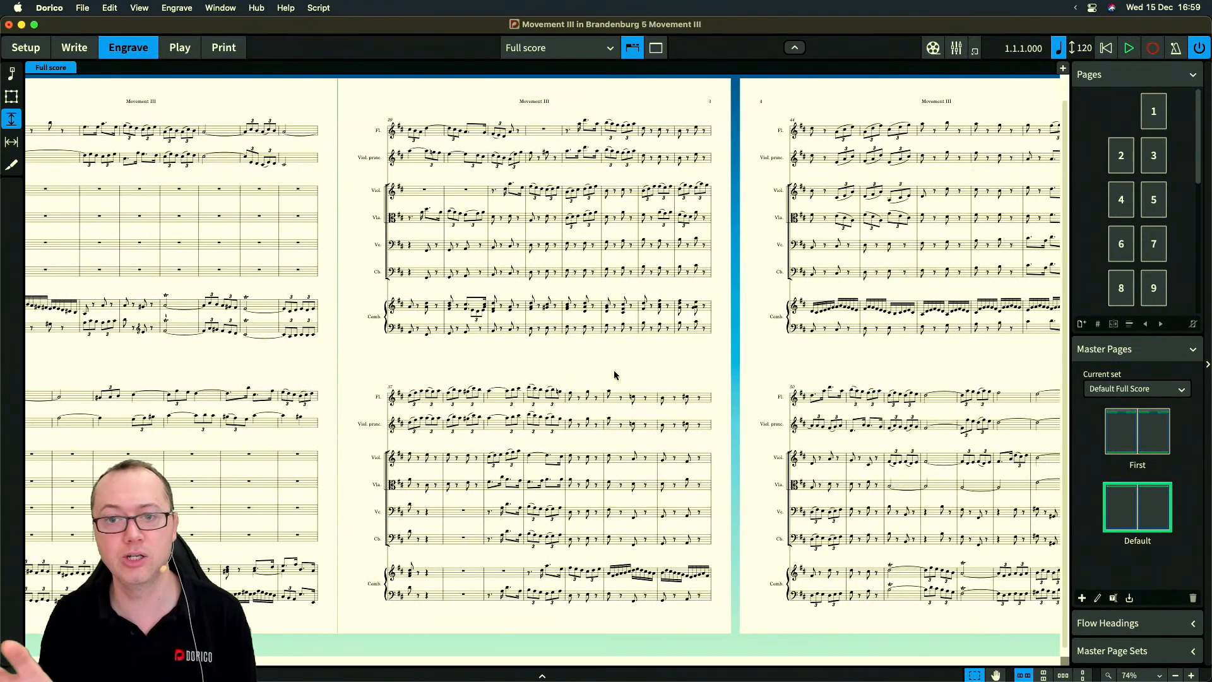
scroll(614, 375, "right", 6)
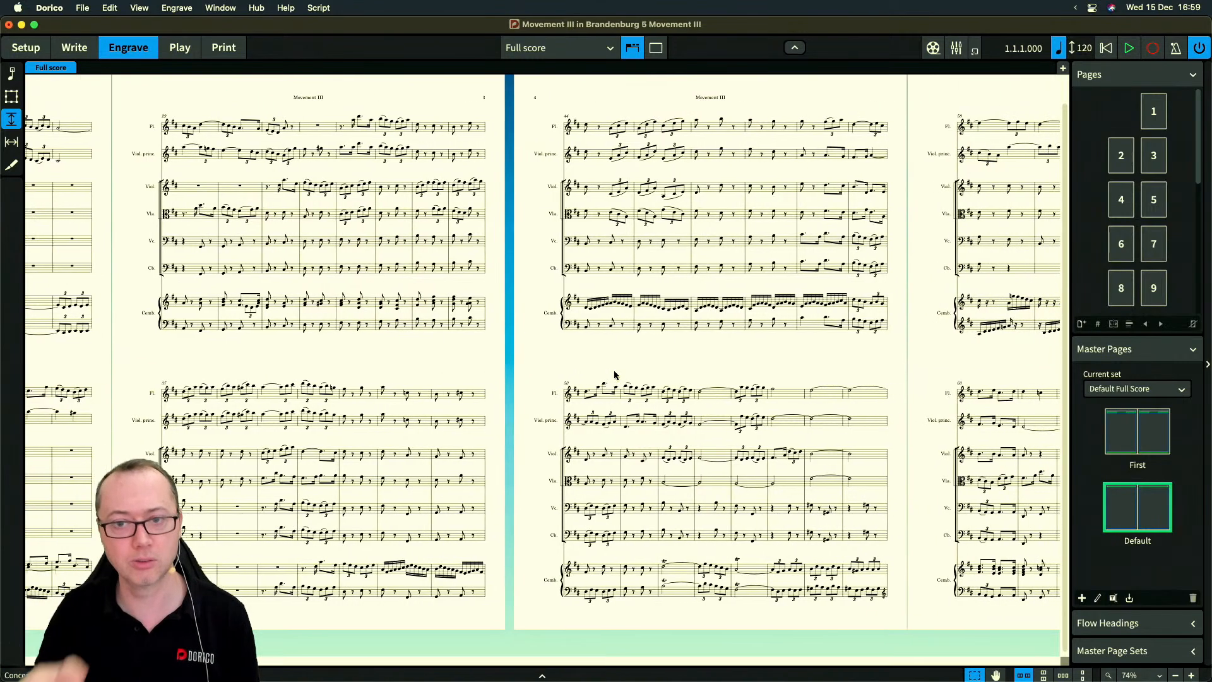
key("super+shift+l")
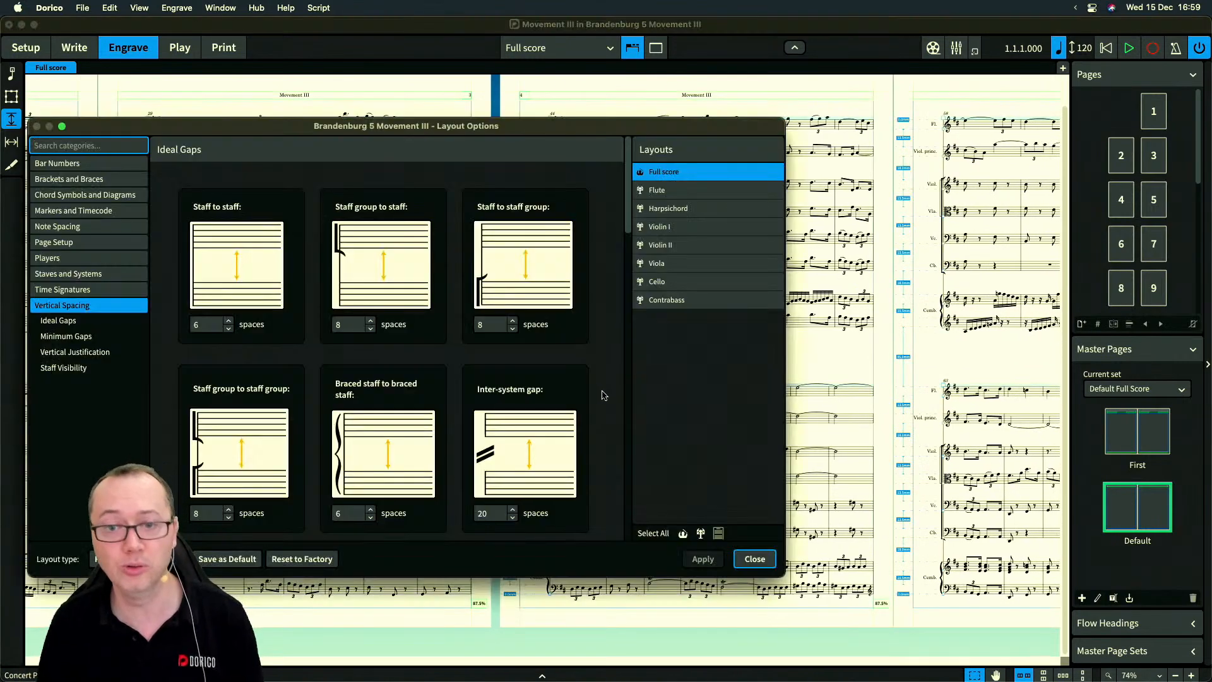
scroll(602, 392, "down", 5)
scroll(602, 392, "down", 10)
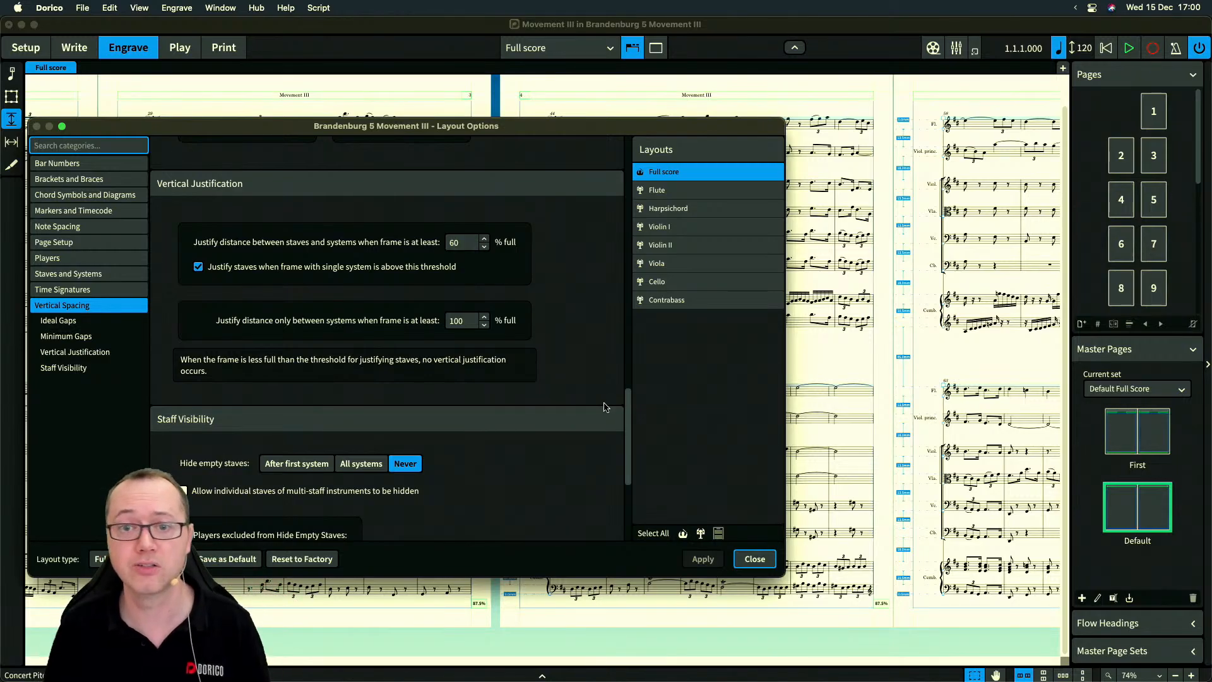
left_click(765, 562)
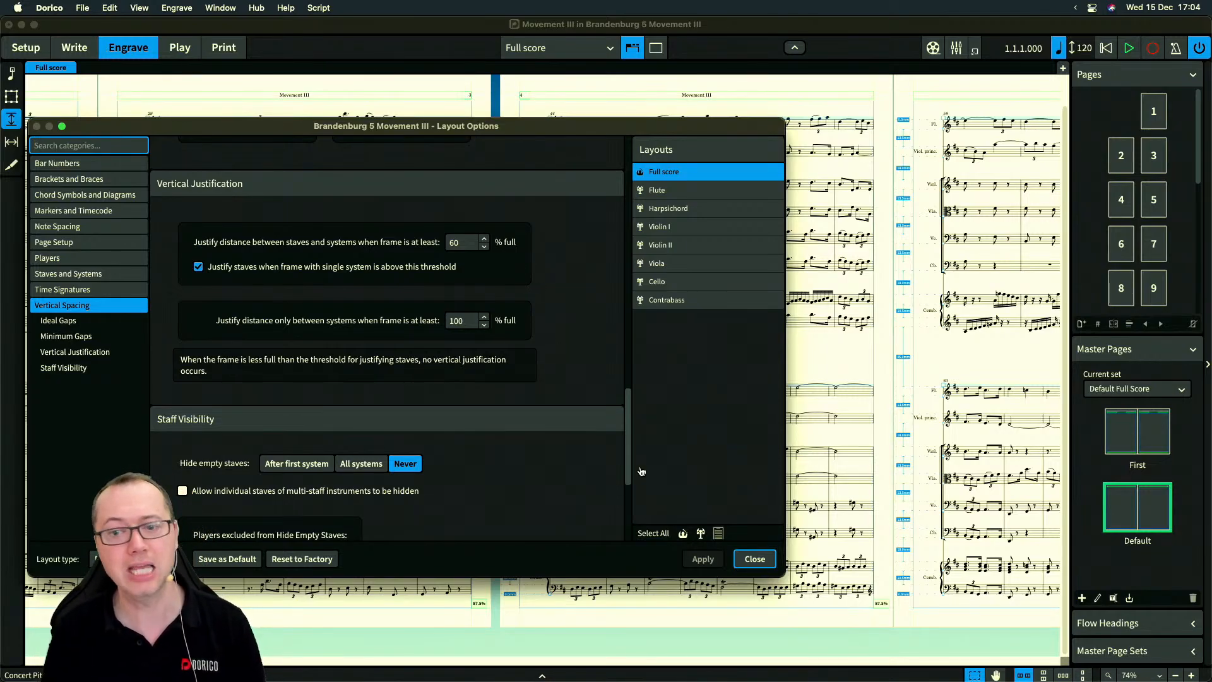
left_click(754, 558)
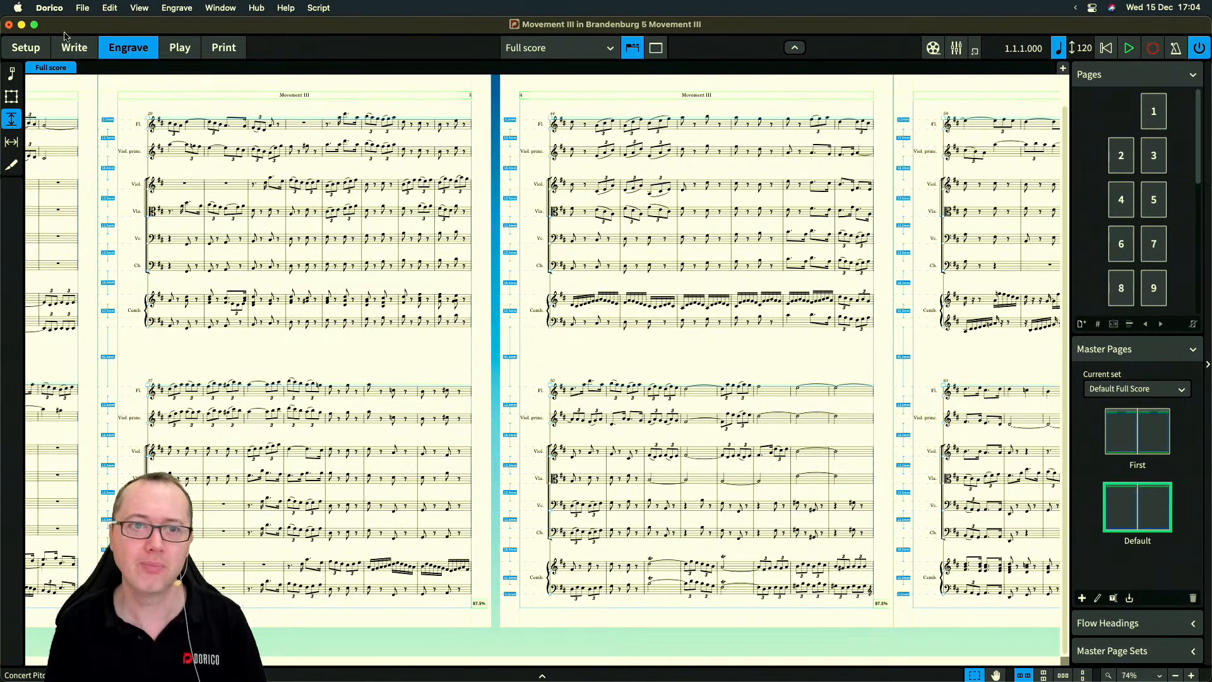
In Setup mode, add a new part layout and assign the Flute player to it
left_click(28, 50)
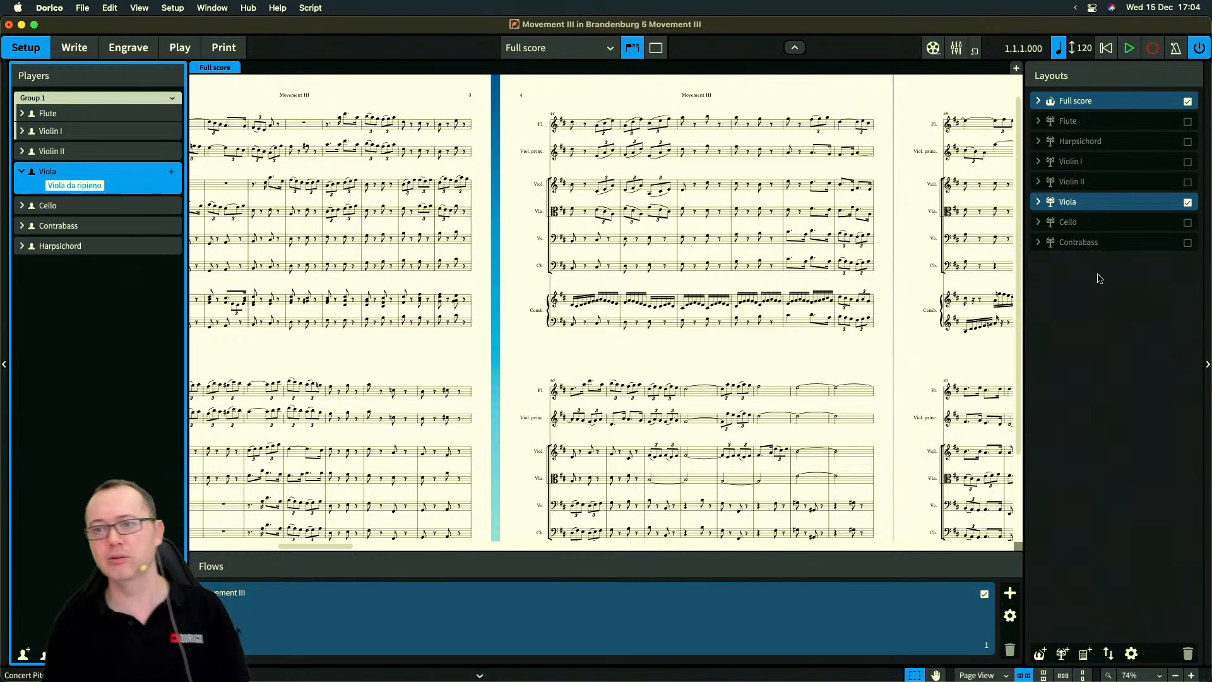
left_click(1065, 652)
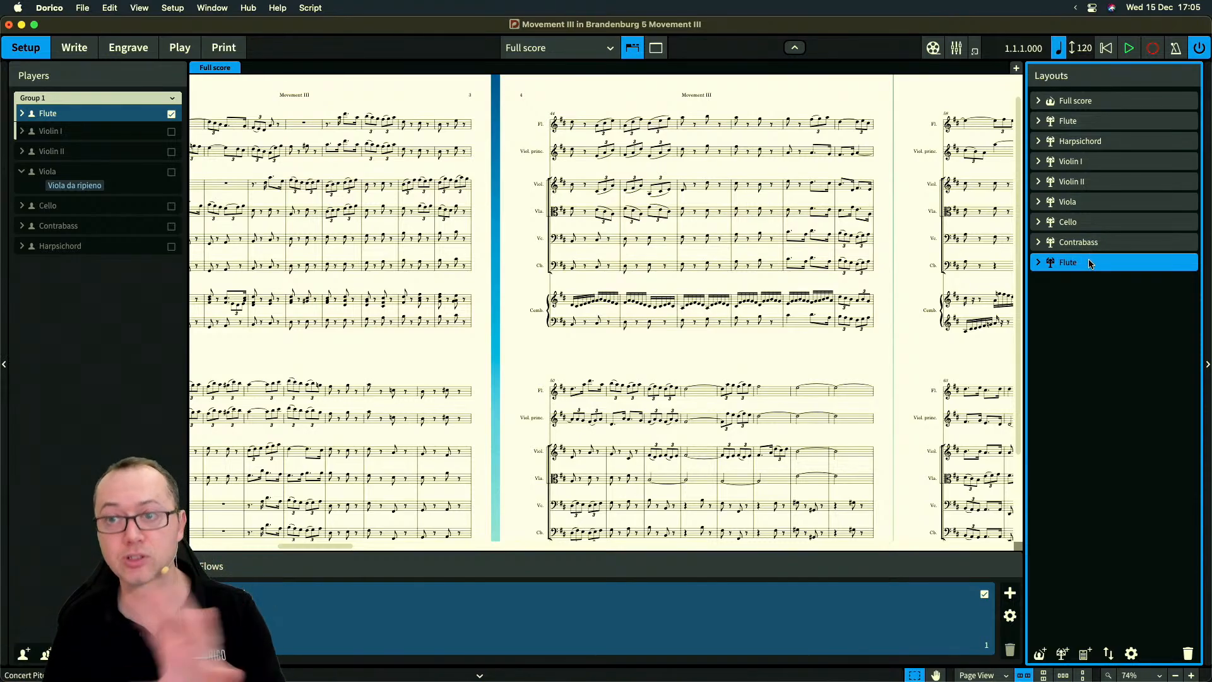
Review the Propagate Part Formatting options with the Violin II layout as the source, and close them without applying anything
left_click(1097, 189)
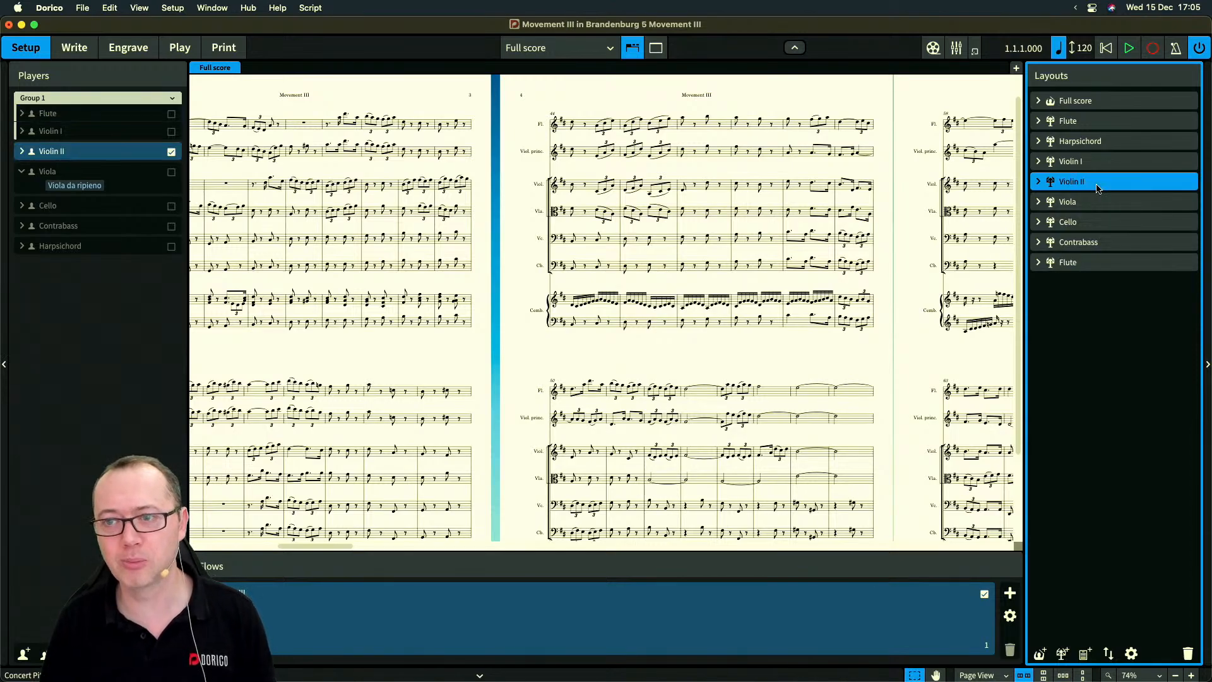
right_click(1097, 187)
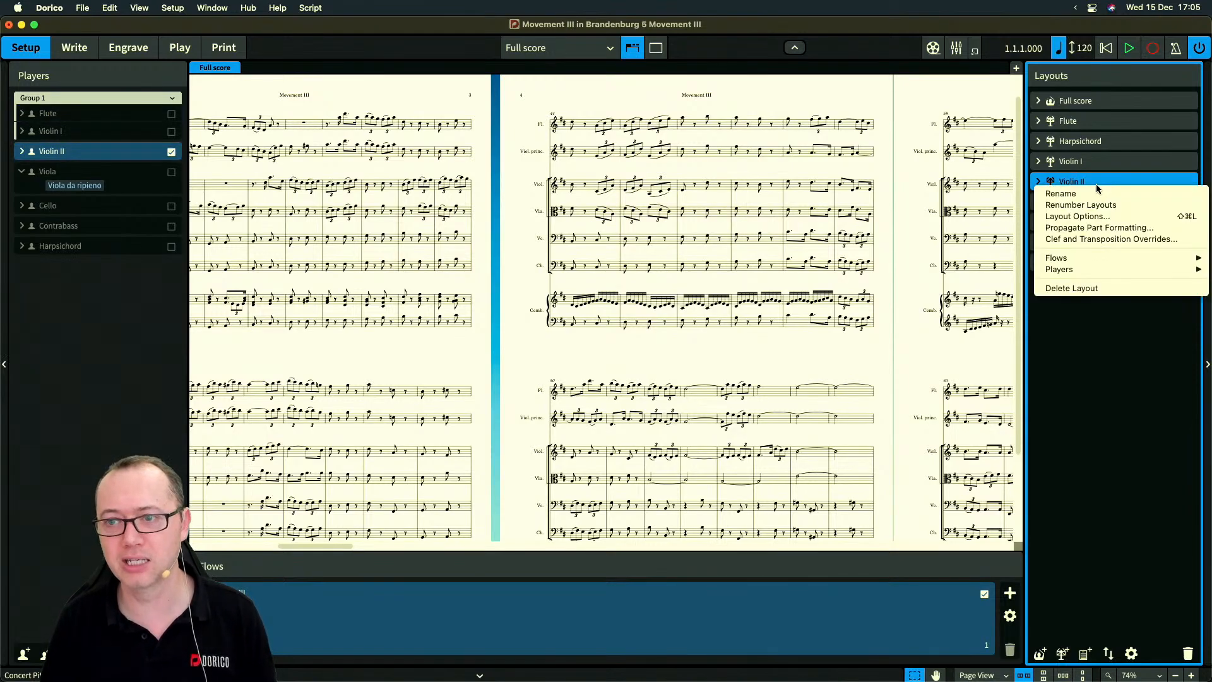
left_click(1092, 228)
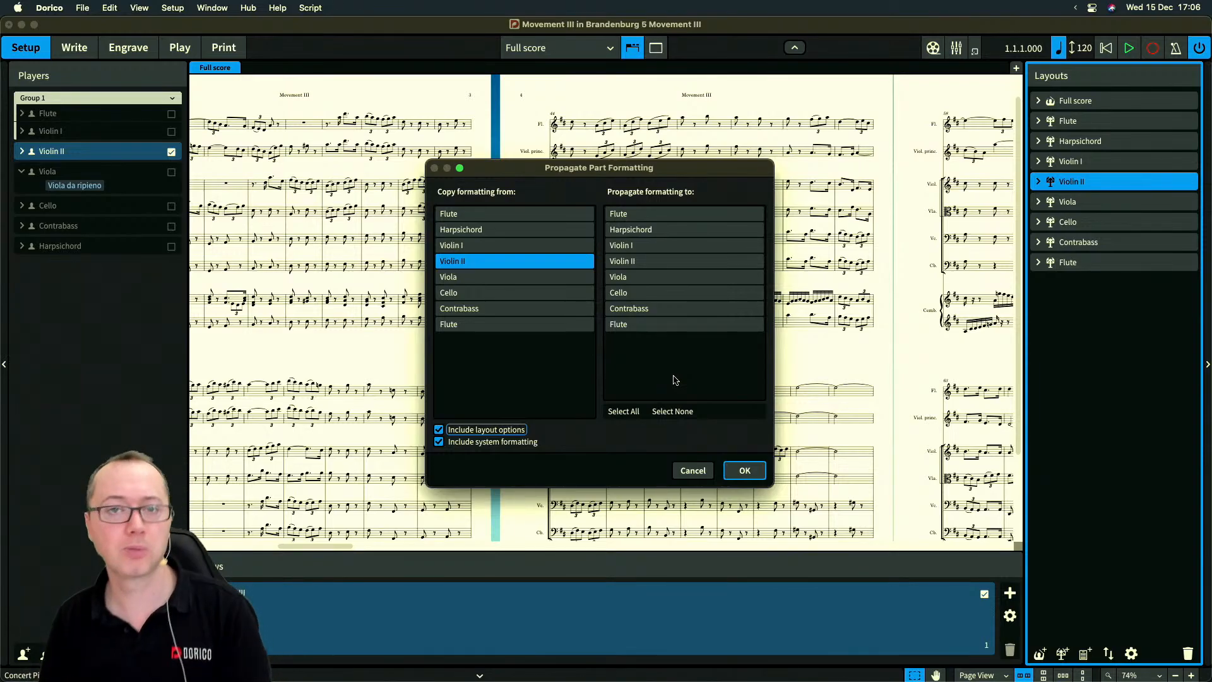
left_click(686, 475)
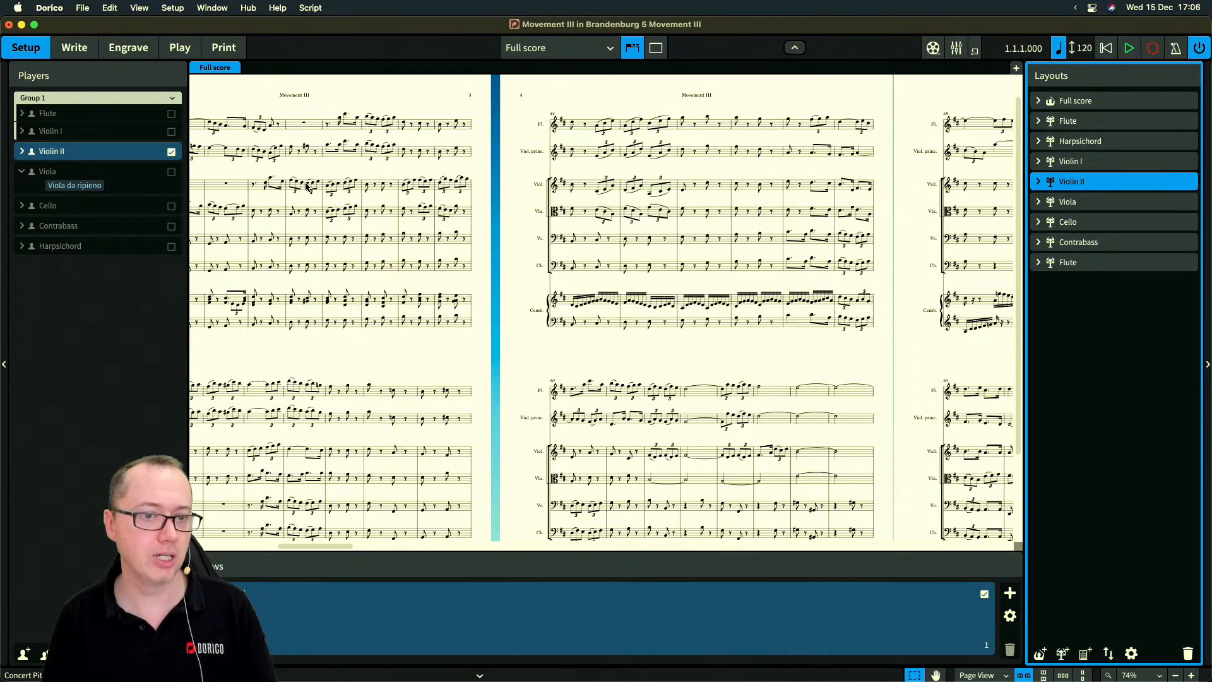
Locate the Create Default Part Layouts command among the Setup commands without running it
left_click(174, 8)
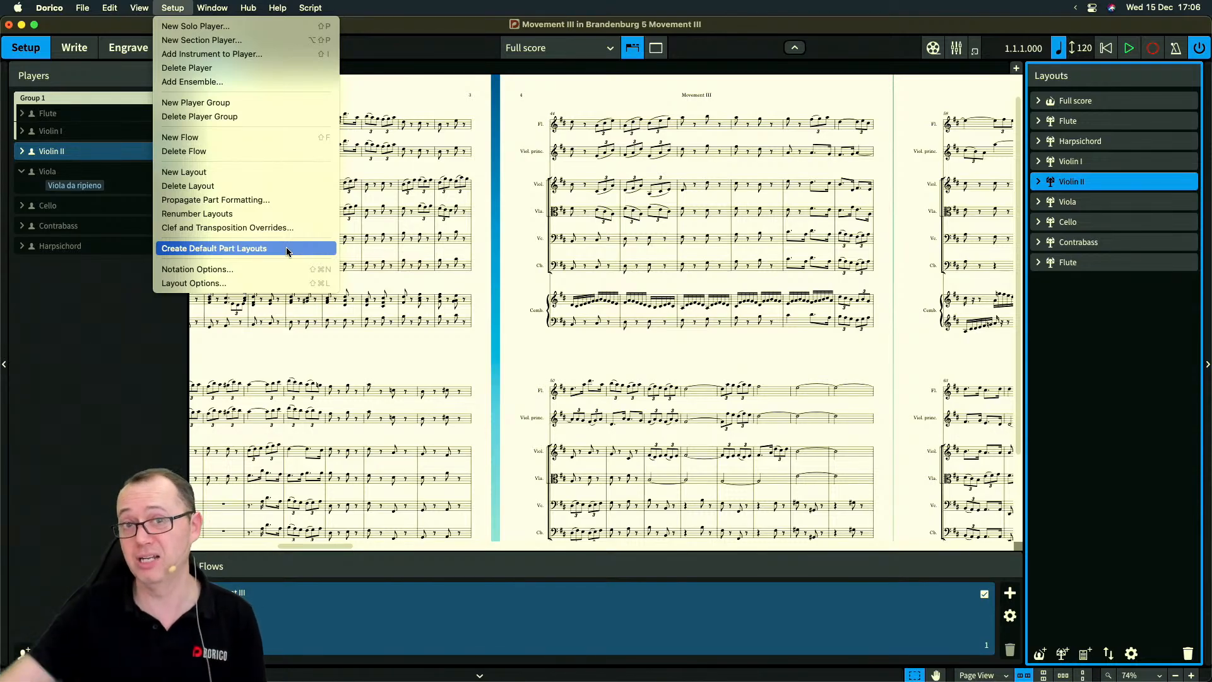
left_click(1163, 334)
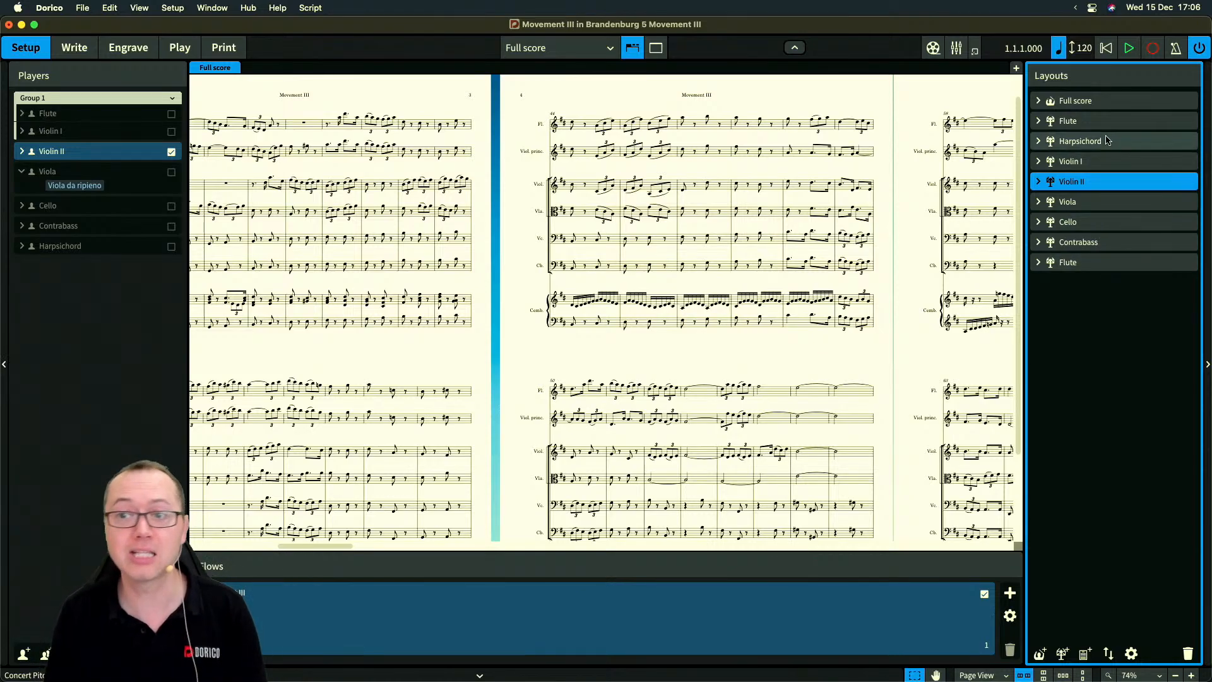
left_click(173, 8)
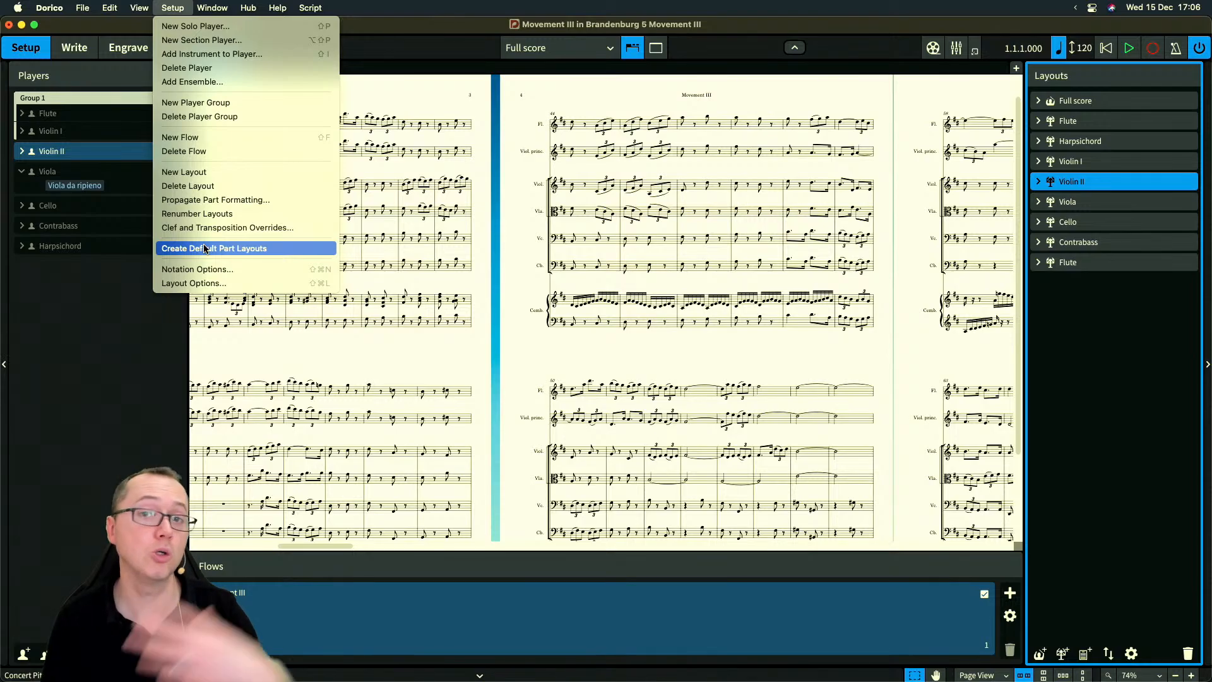
left_click(1129, 334)
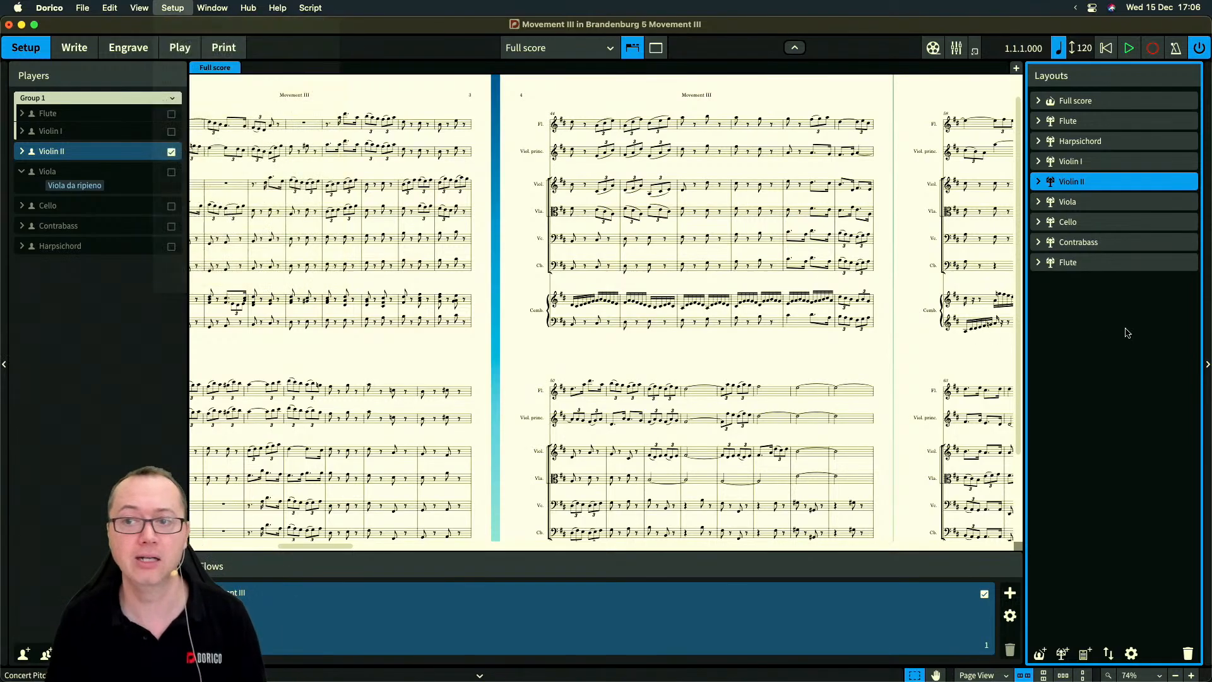
Select the additional Flute part layout at the end of the layouts list and switch to Write mode
left_click(1097, 263)
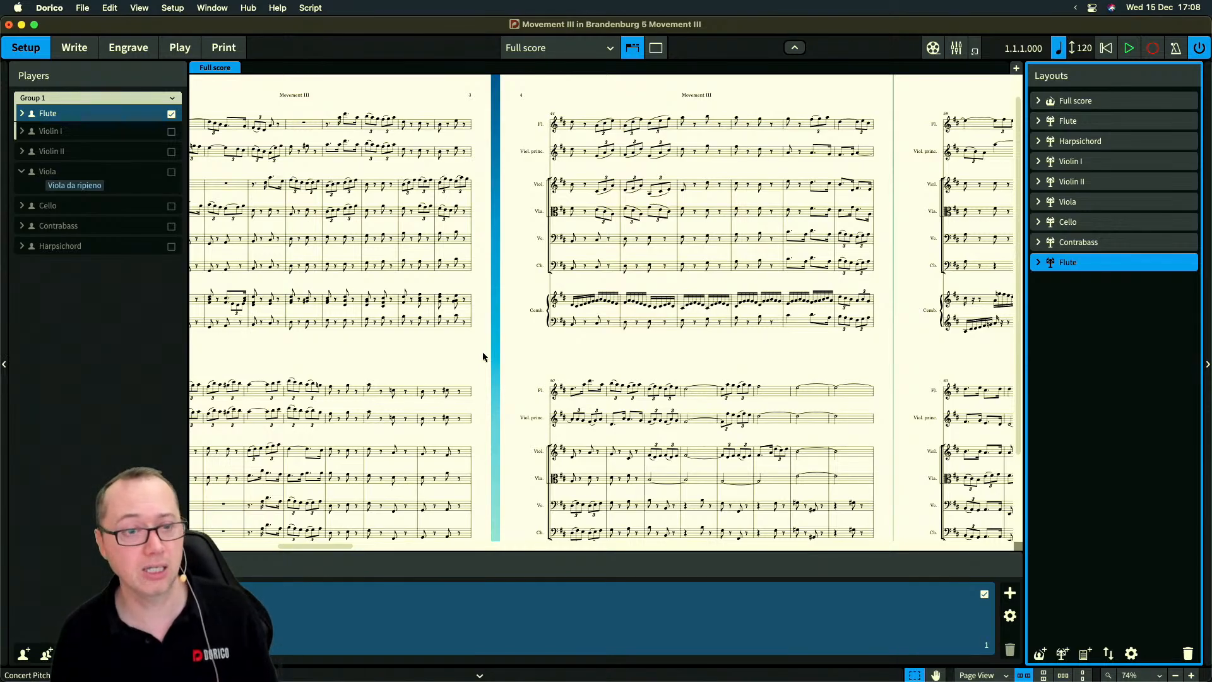
left_click(74, 48)
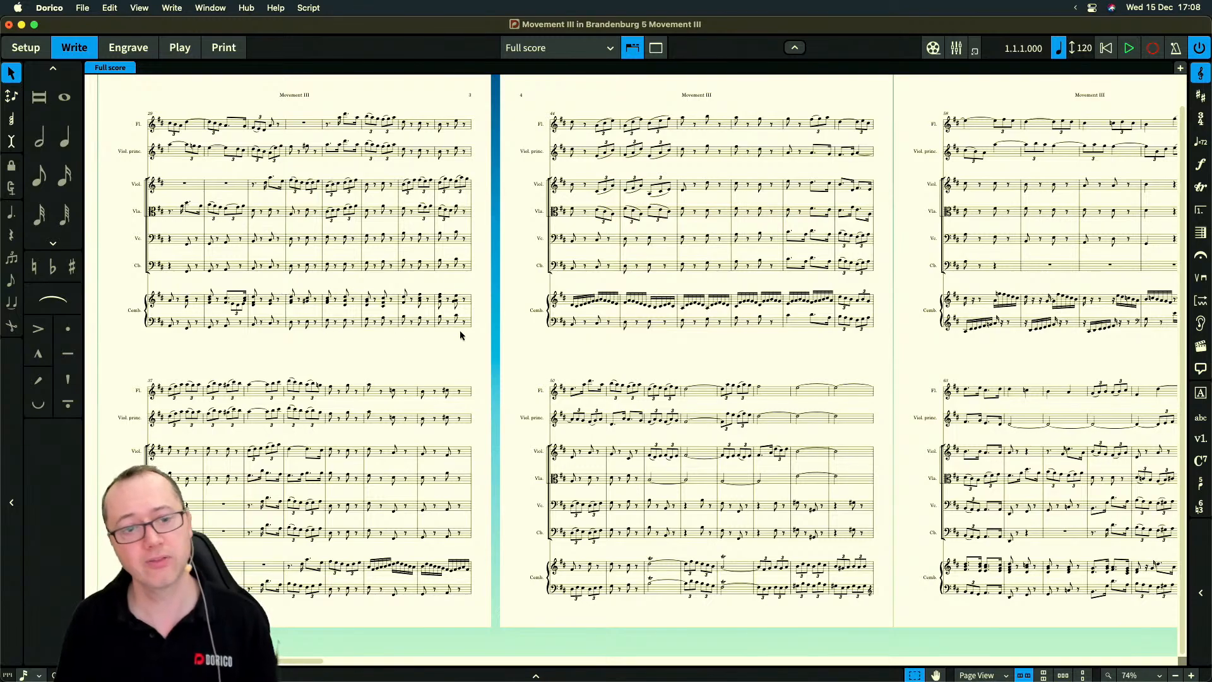